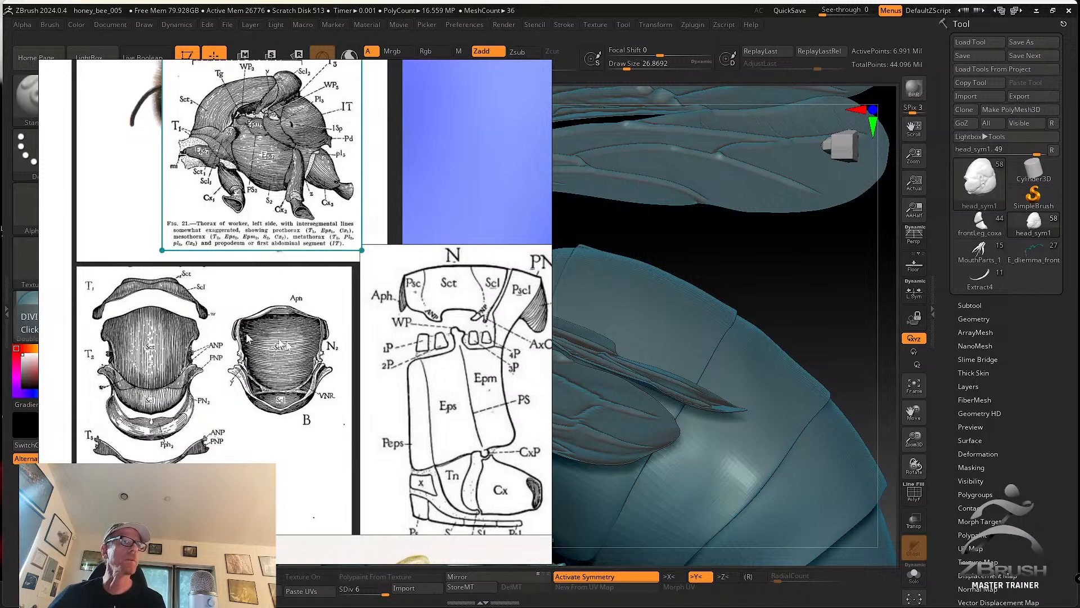
# Shrink the reference board window and move it clear of the bee's head and thorax
pyautogui.moveTo(755, 258); pyautogui.dragTo(717, 249)
pyautogui.keyDown('alt'); pyautogui.moveTo(731, 293); pyautogui.dragTo(801, 312); pyautogui.keyUp('alt')
pyautogui.moveTo(443, 314); pyautogui.dragTo(410, 342)
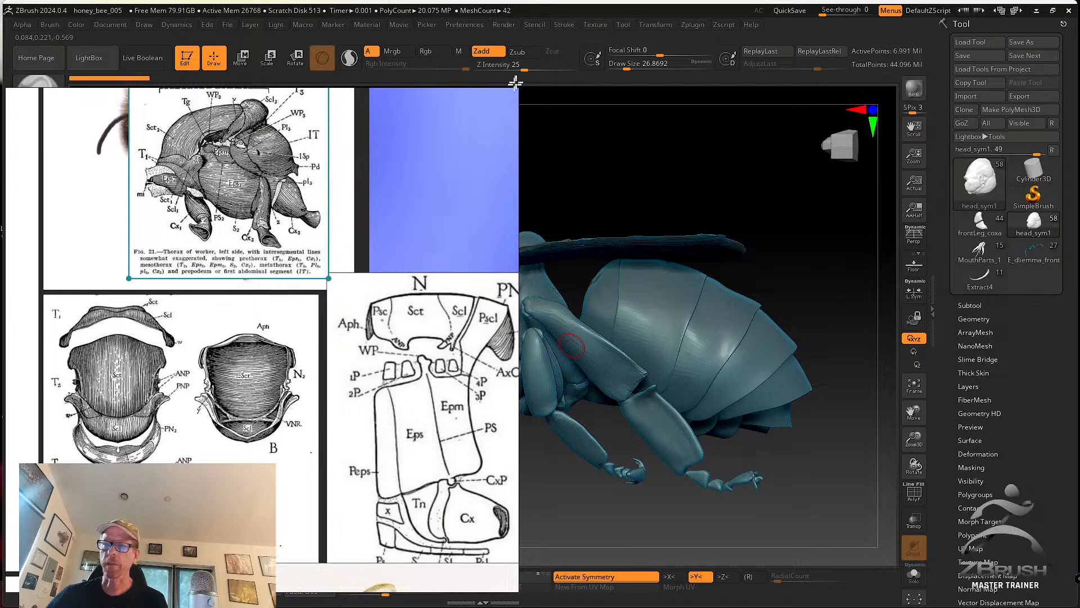
pyautogui.moveTo(516, 90); pyautogui.dragTo(334, 313)
# Examine the side-view thorax drawing and the honey bee photos on the reference board
pyautogui.scroll(-5, 247, 377)
pyautogui.moveTo(228, 392)
pyautogui.mouseDown(button='middle')
pyautogui.moveTo(178, 409)
pyautogui.moveTo(192, 432)
pyautogui.mouseUp(button='middle')
pyautogui.scroll(2, 192, 434)
pyautogui.moveTo(139, 397); pyautogui.dragTo(222, 388)
pyautogui.scroll(4, 224, 392)
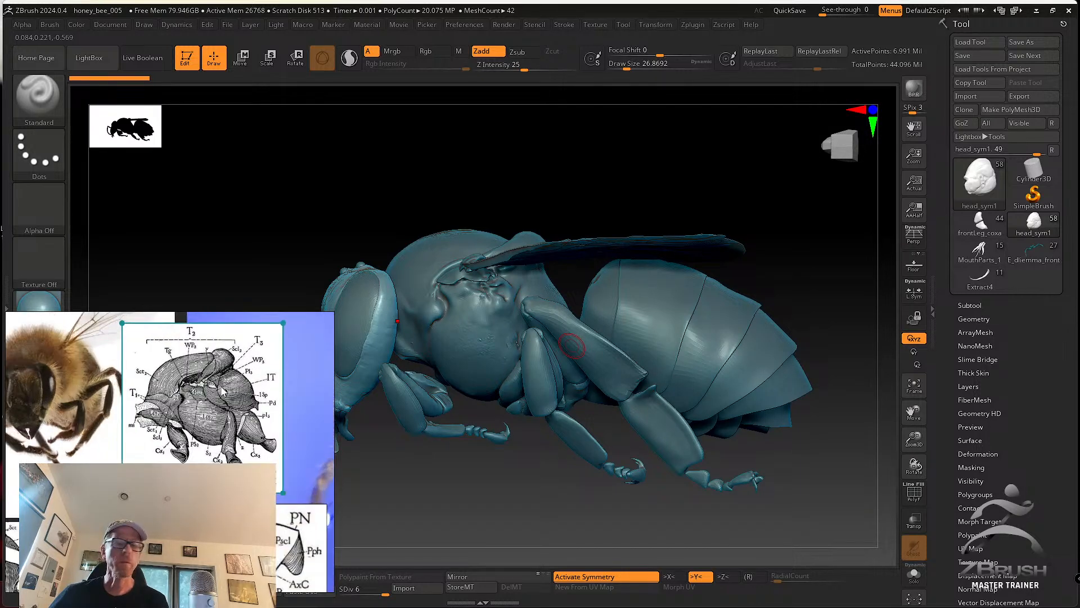
pyautogui.scroll(-6, 230, 427)
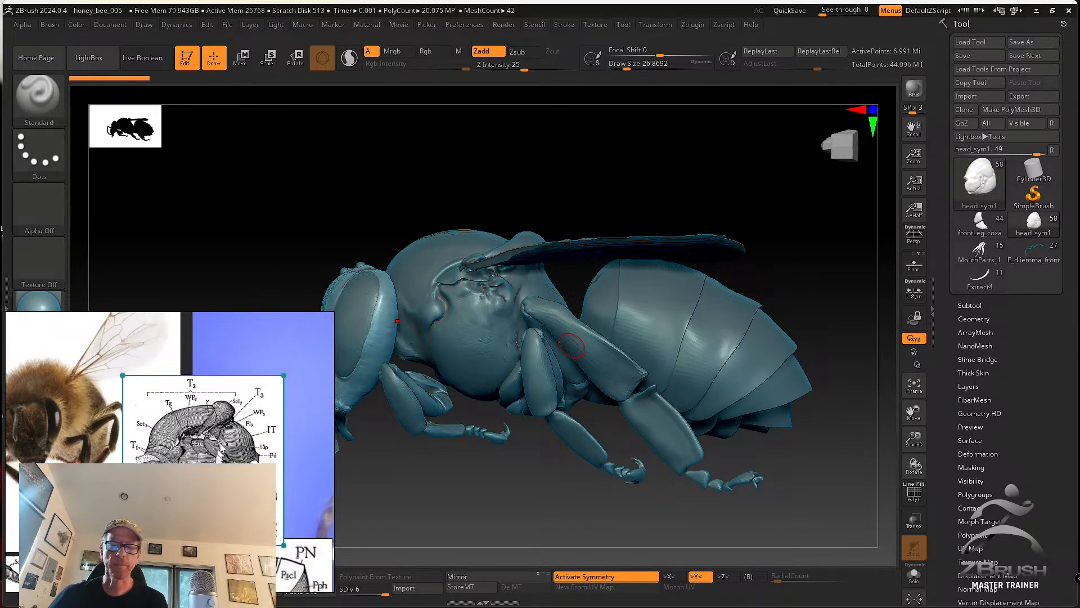
pyautogui.scroll(8, 181, 419)
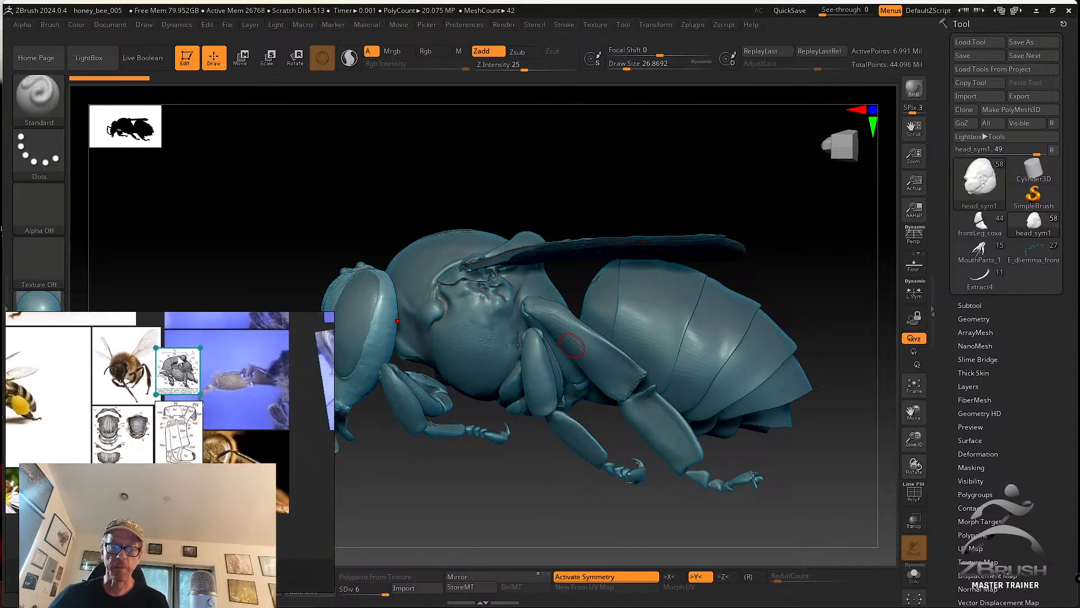
pyautogui.moveTo(181, 415); pyautogui.dragTo(247, 348, button='middle')
pyautogui.scroll(-8, 227, 424)
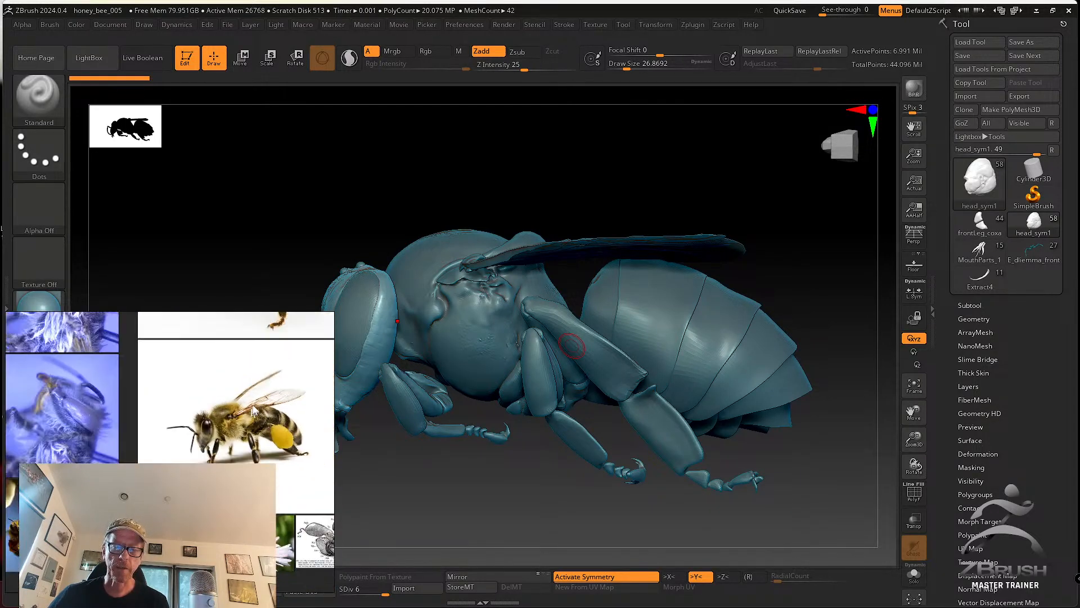
pyautogui.scroll(6, 284, 397)
pyautogui.scroll(6, 243, 398)
pyautogui.moveTo(244, 397); pyautogui.dragTo(208, 411, button='middle')
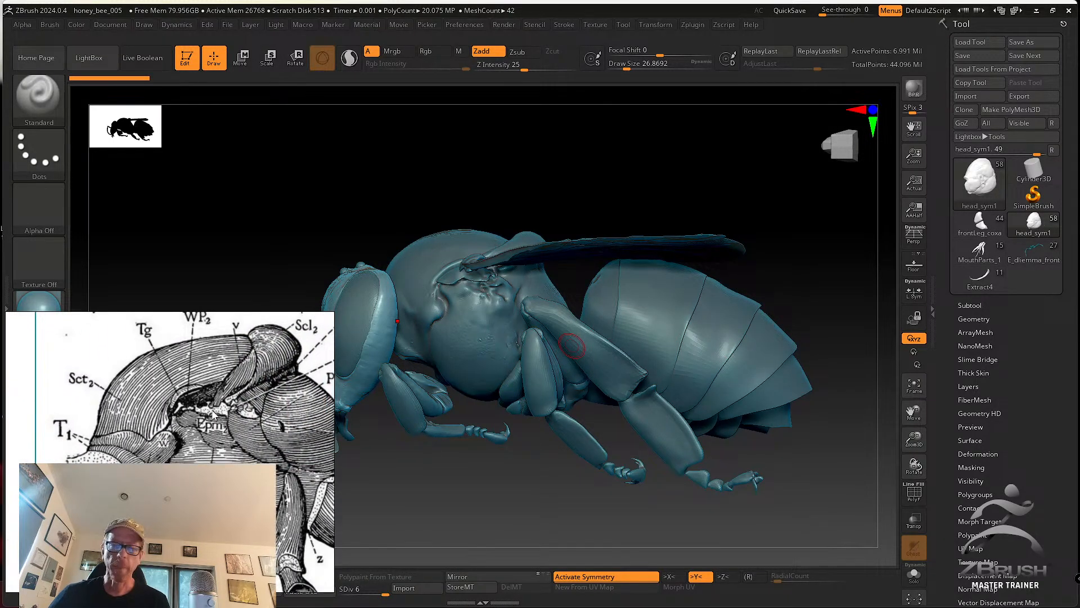
pyautogui.scroll(-3, 336, 459)
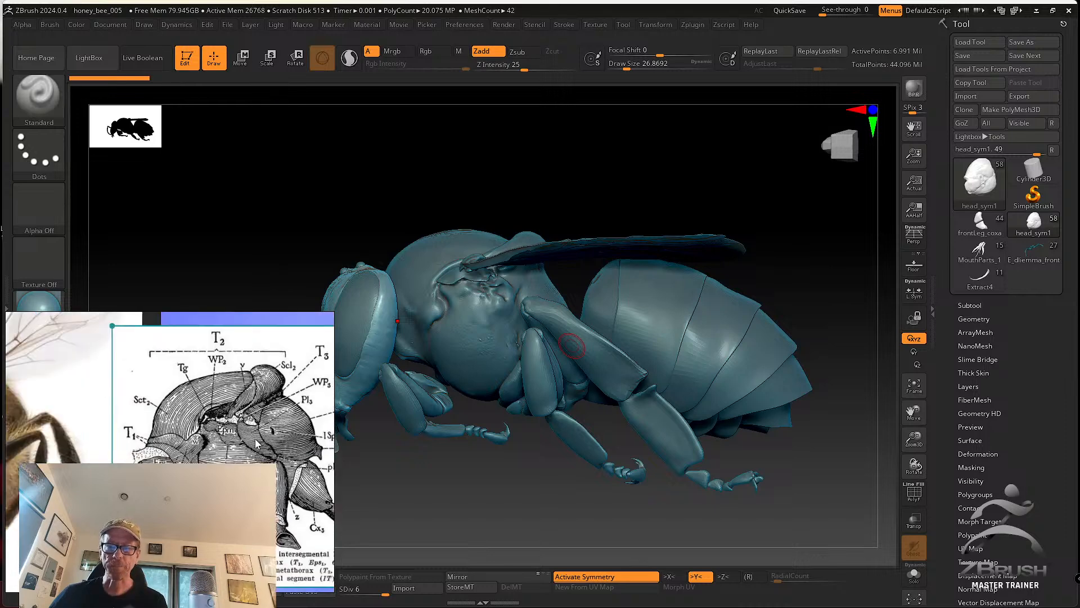
pyautogui.scroll(-4, 234, 433)
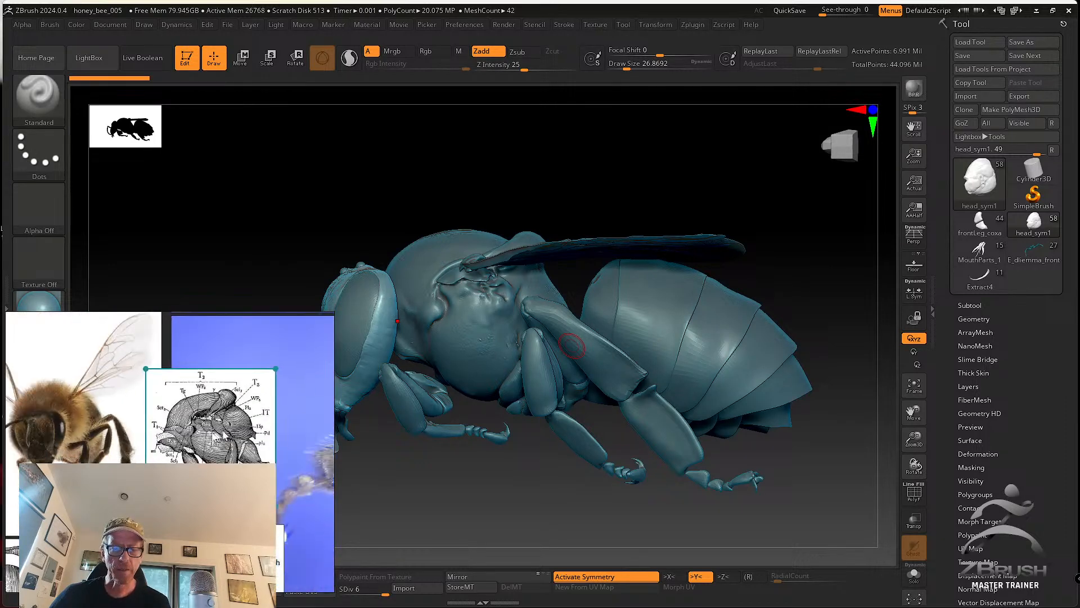
# Move the dorsal thorax plates drawing up on the reference board and frame the side-view thorax drawing for reference
pyautogui.moveTo(137, 500); pyautogui.dragTo(117, 392)
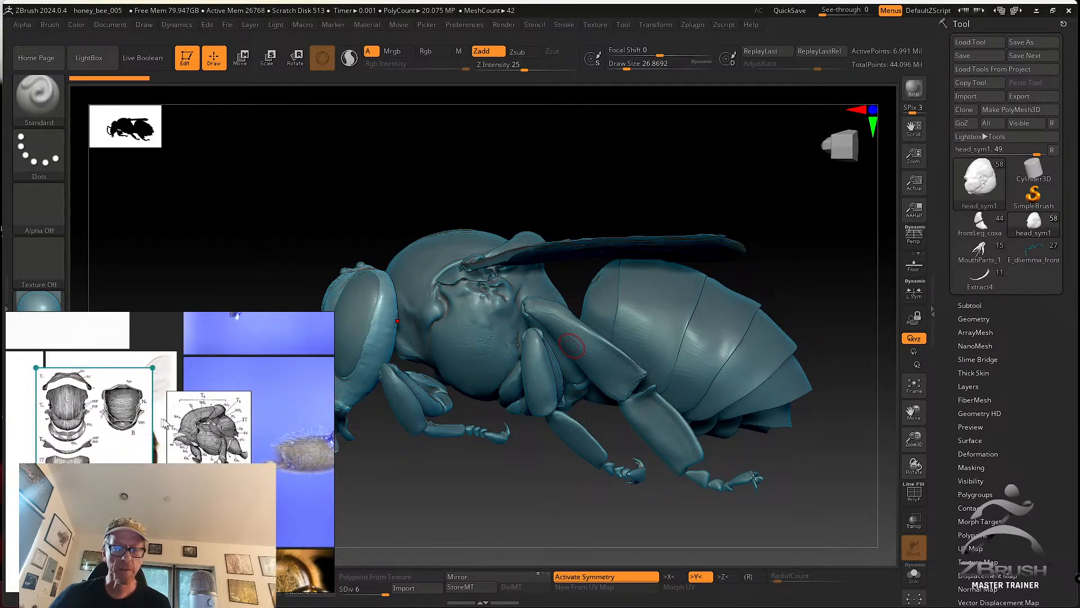
pyautogui.scroll(3, 157, 419)
pyautogui.moveTo(157, 419); pyautogui.dragTo(203, 438, button='middle')
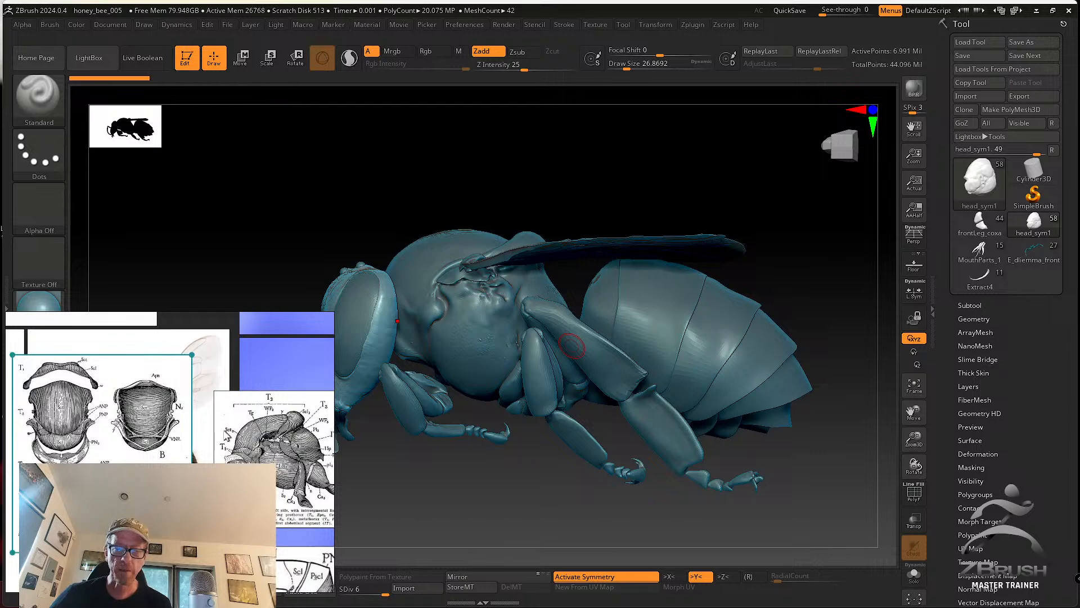
pyautogui.scroll(4, 203, 437)
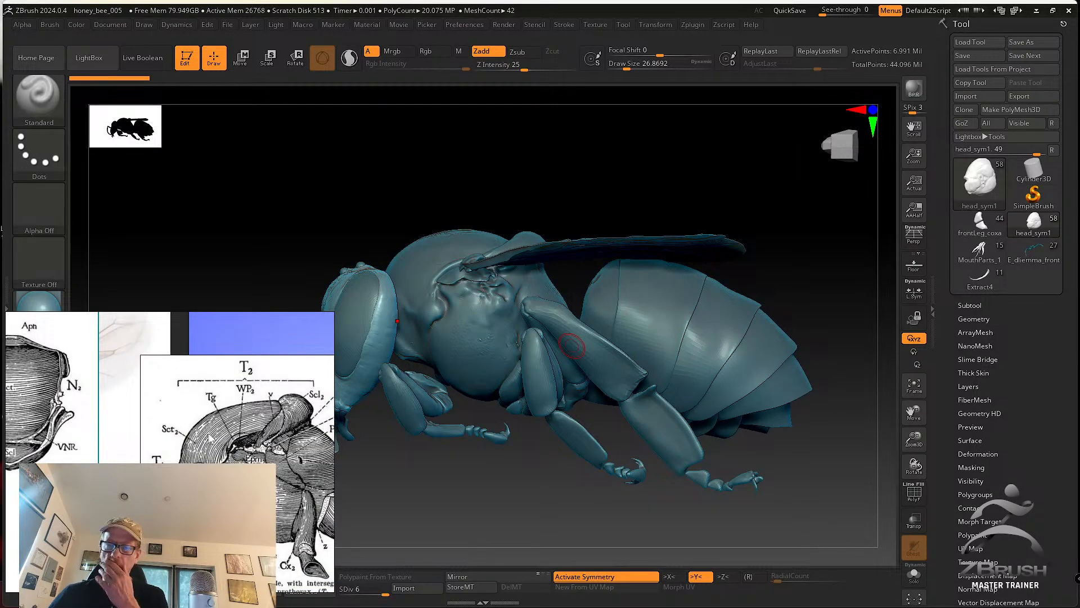
# Select the thorax_retopo subtool and inspect the bee's thorax from above and from the side
pyautogui.keyDown('alt'); pyautogui.click(475, 344); pyautogui.keyUp('alt')
pyautogui.moveTo(514, 448)
pyautogui.mouseDown()
pyautogui.moveTo(525, 544)
pyautogui.moveTo(497, 537)
pyautogui.moveTo(518, 457)
pyautogui.moveTo(493, 344)
pyautogui.moveTo(498, 478)
pyautogui.moveTo(514, 480)
pyautogui.moveTo(501, 466)
pyautogui.moveTo(494, 484)
pyautogui.moveTo(532, 438)
pyautogui.mouseUp()
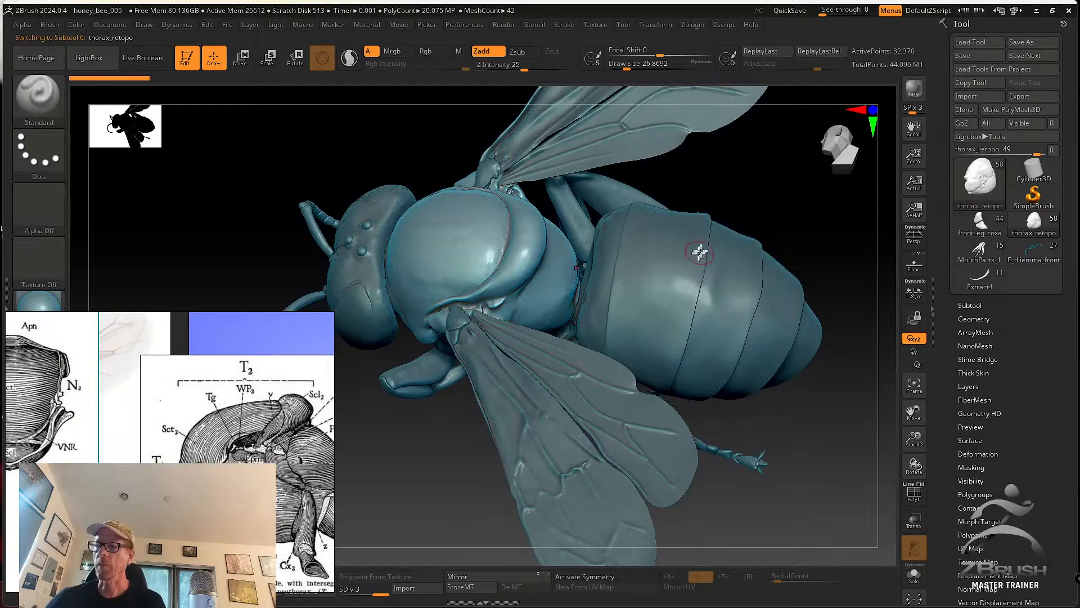
pyautogui.moveTo(799, 414); pyautogui.dragTo(737, 311)
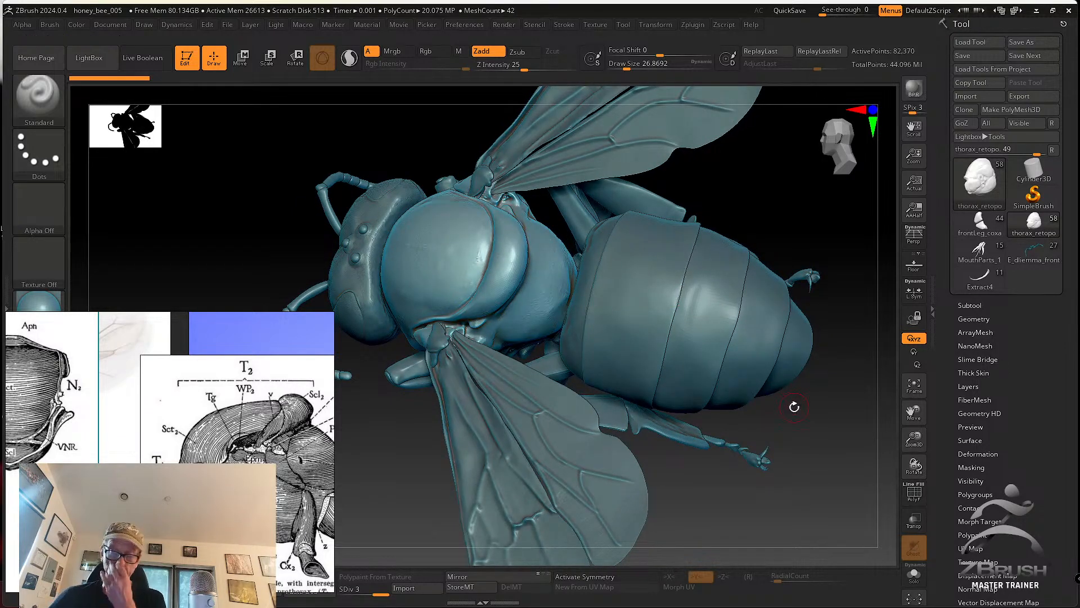
pyautogui.moveTo(807, 464); pyautogui.dragTo(685, 344)
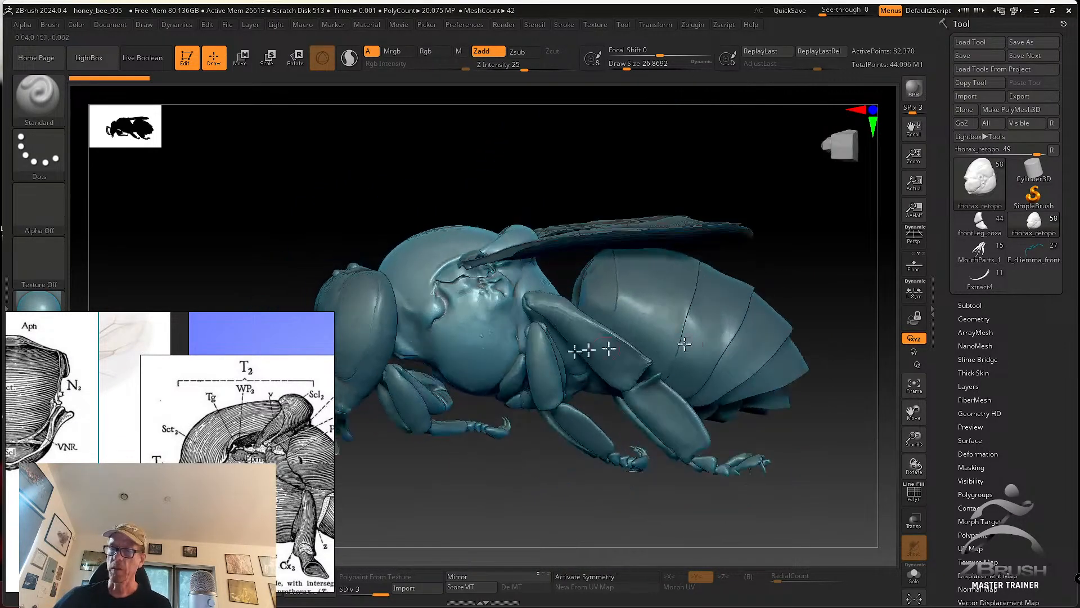
pyautogui.moveTo(648, 505); pyautogui.dragTo(623, 506)
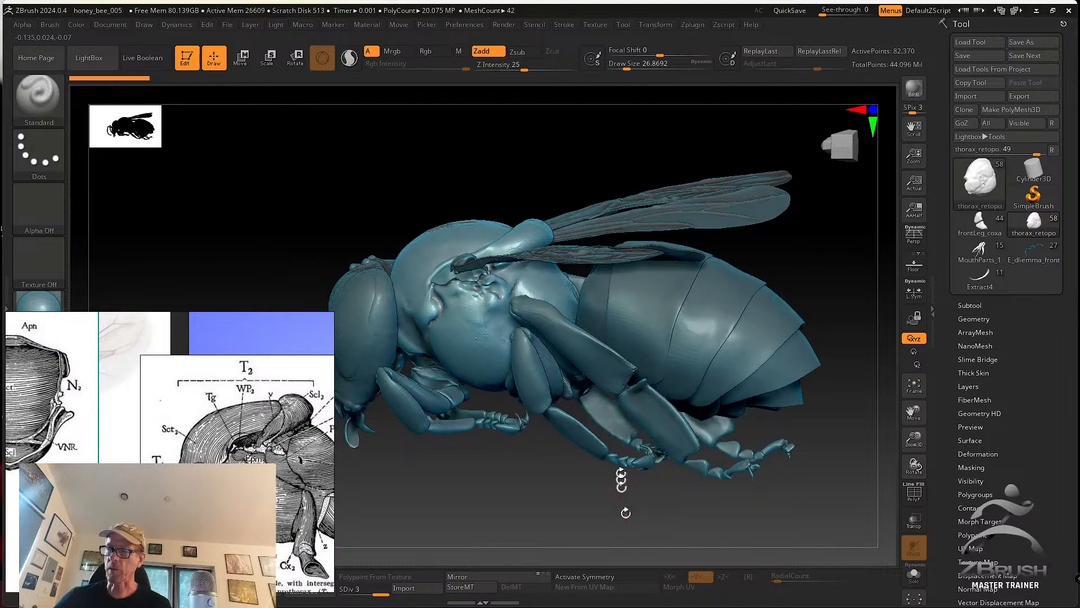
pyautogui.moveTo(811, 495); pyautogui.dragTo(489, 495)
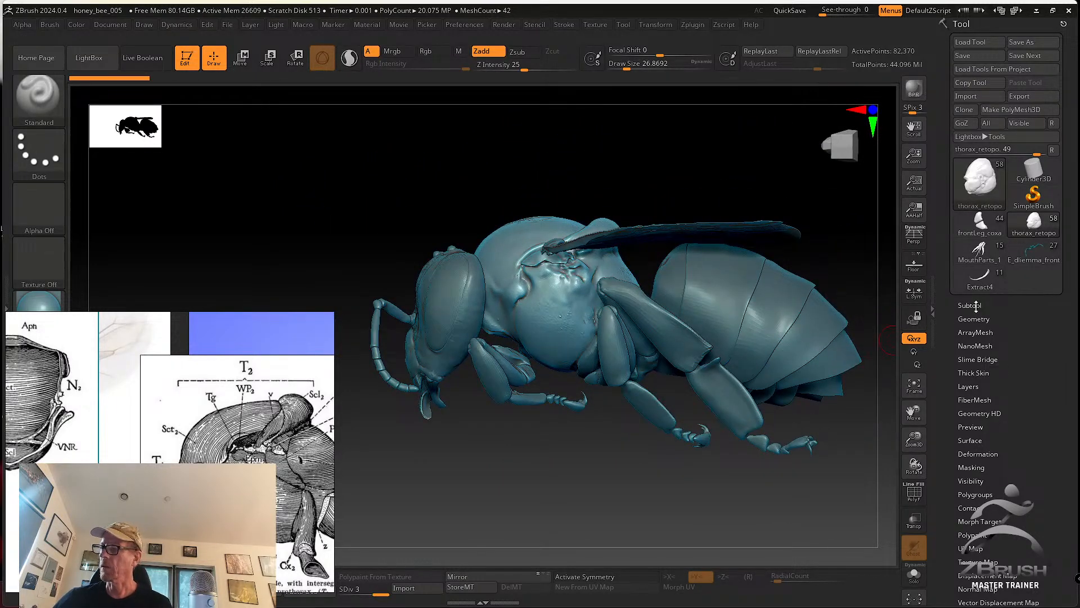
# Select the Bee_from_scan_01 subtool and examine the raw scan's thorax from several angles
pyautogui.click(976, 305)
pyautogui.click(984, 163)
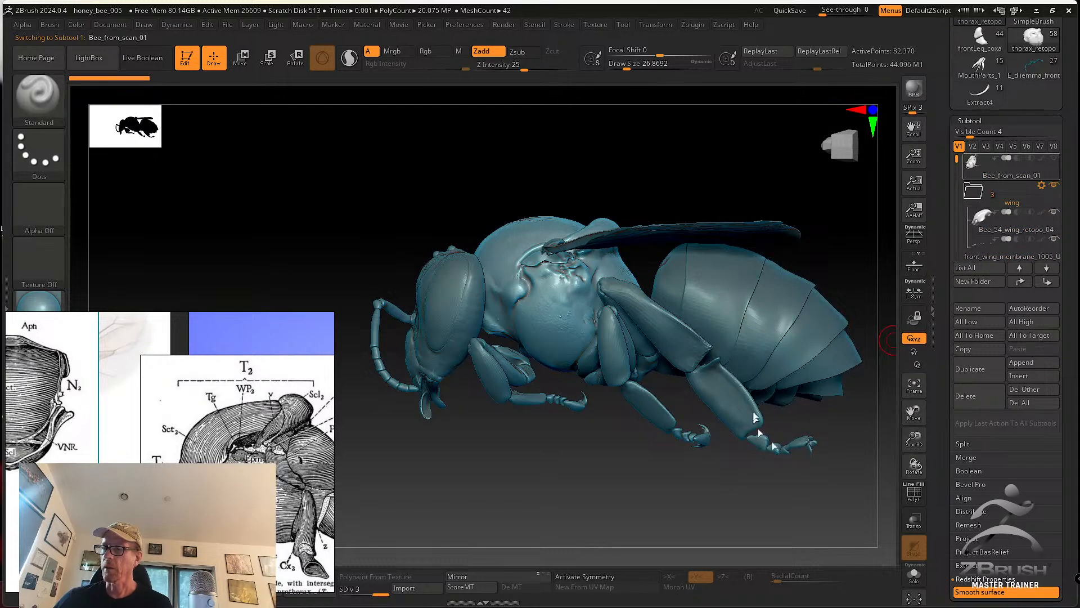
pyautogui.moveTo(664, 162); pyautogui.dragTo(844, 437)
pyautogui.moveTo(654, 358); pyautogui.dragTo(478, 292)
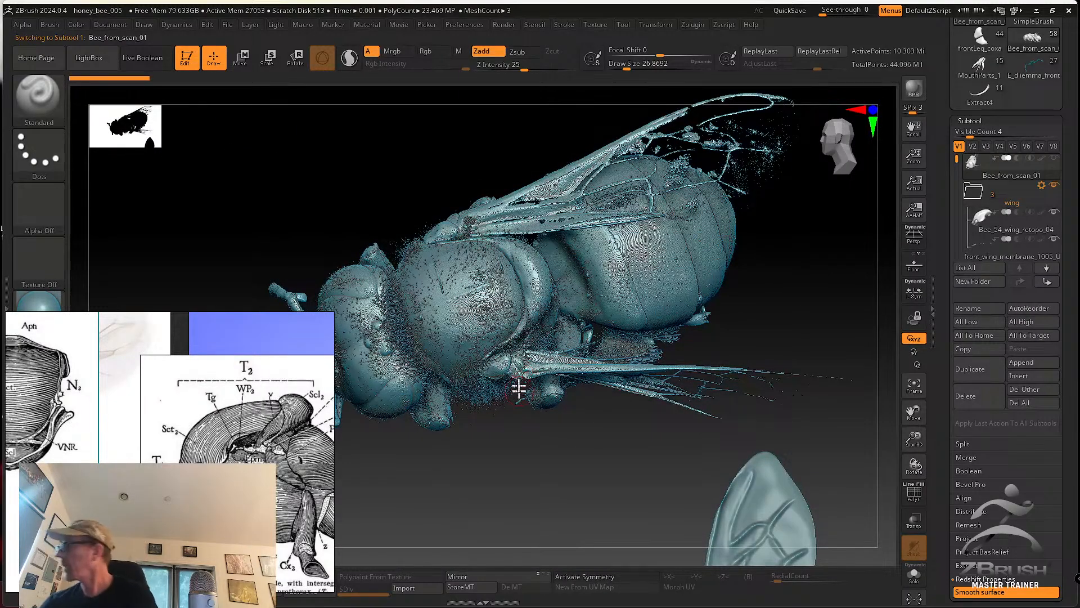
pyautogui.moveTo(578, 479); pyautogui.dragTo(581, 388)
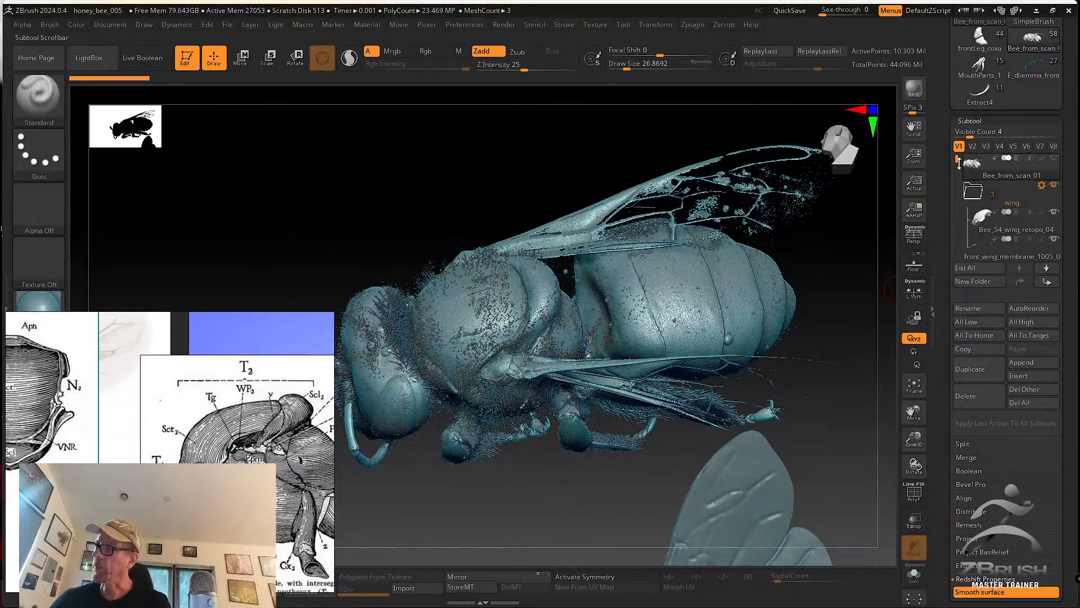
pyautogui.moveTo(856, 429); pyautogui.dragTo(812, 340)
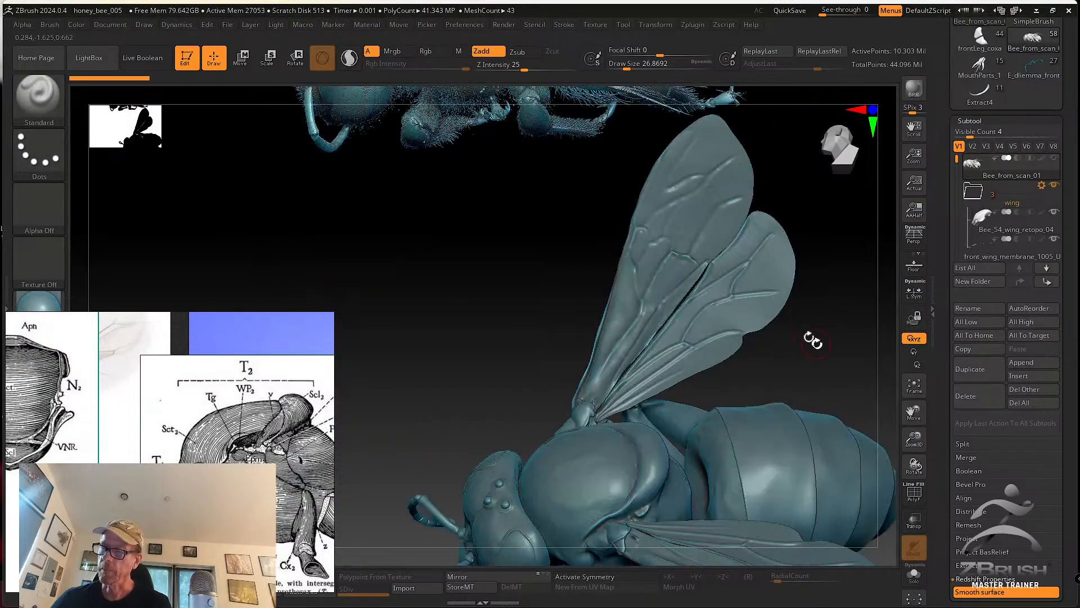
# Select the thorax_retopo subtool, isolate it with Solo and frame it in the view
pyautogui.keyDown('alt'); pyautogui.click(650, 451); pyautogui.keyUp('alt')
pyautogui.click(916, 573)
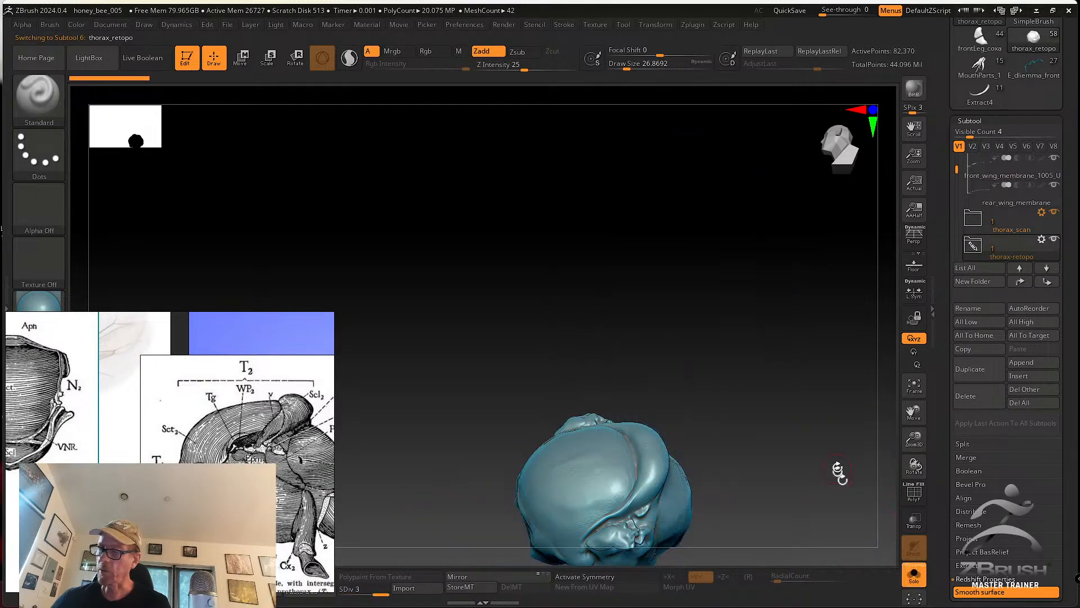
pyautogui.keyDown('alt'); pyautogui.moveTo(798, 463); pyautogui.dragTo(804, 475); pyautogui.keyUp('alt')
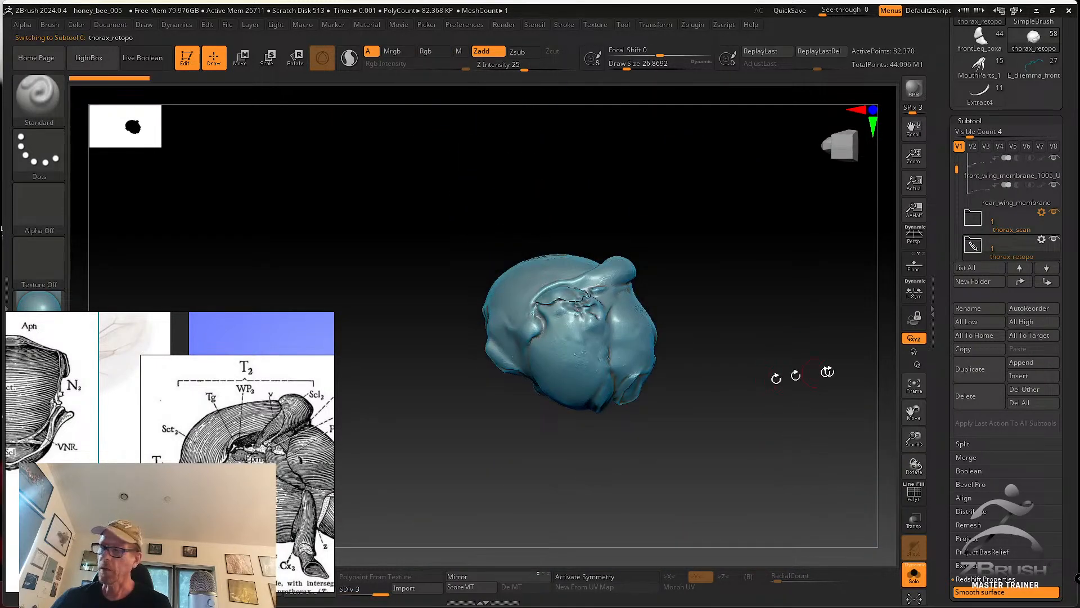
pyautogui.keyDown('alt'); pyautogui.moveTo(775, 316); pyautogui.dragTo(778, 382); pyautogui.keyUp('alt')
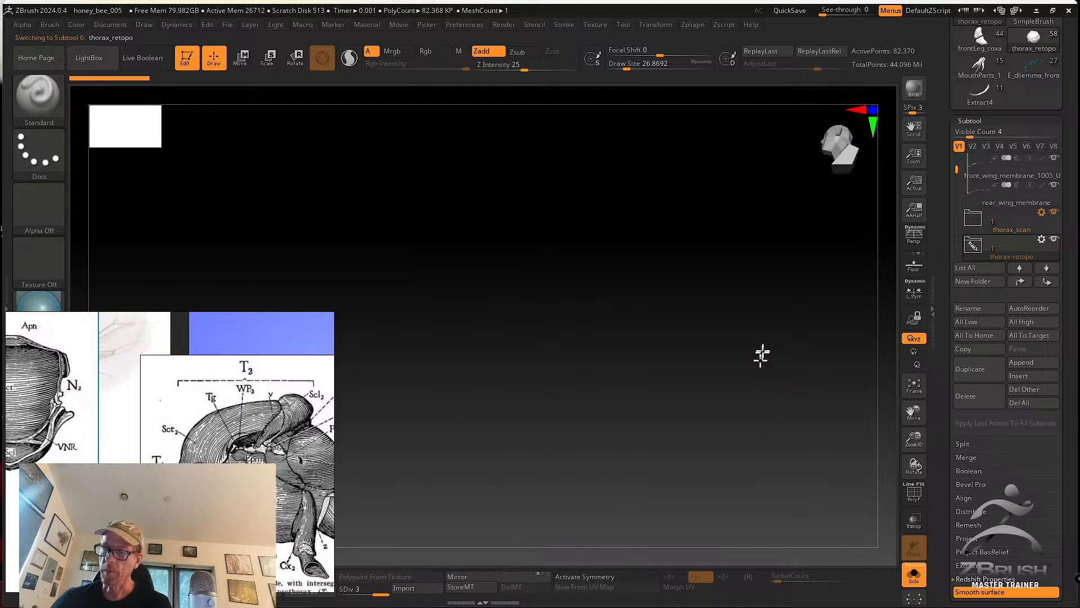
pyautogui.click(914, 386)
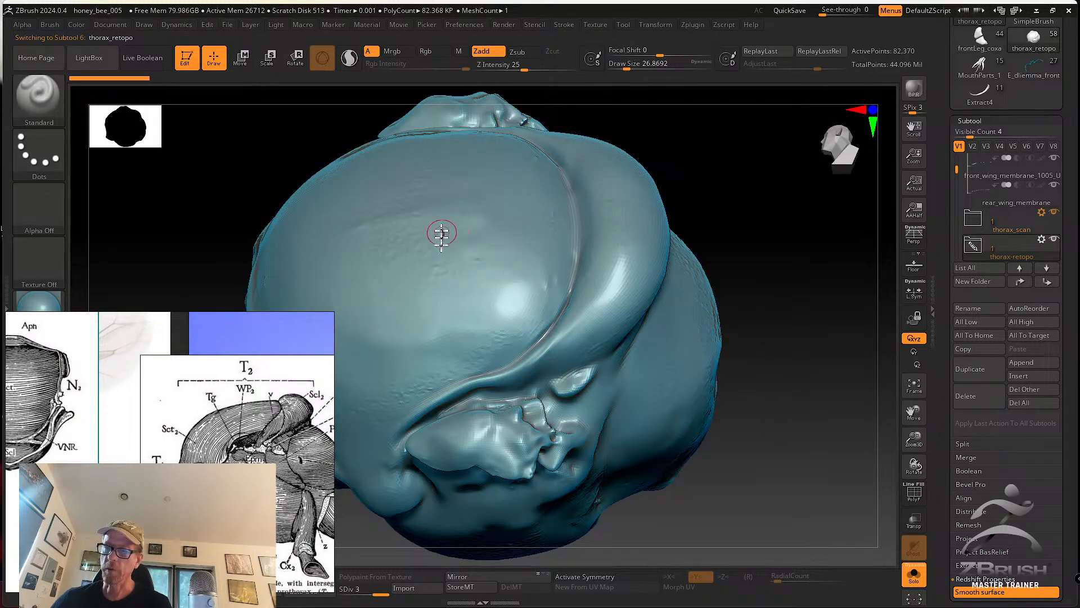
# Activate symmetry for the thorax and subdivide its mesh twice to subdivision level 5
pyautogui.press('x')
pyautogui.moveTo(750, 437); pyautogui.dragTo(787, 445)
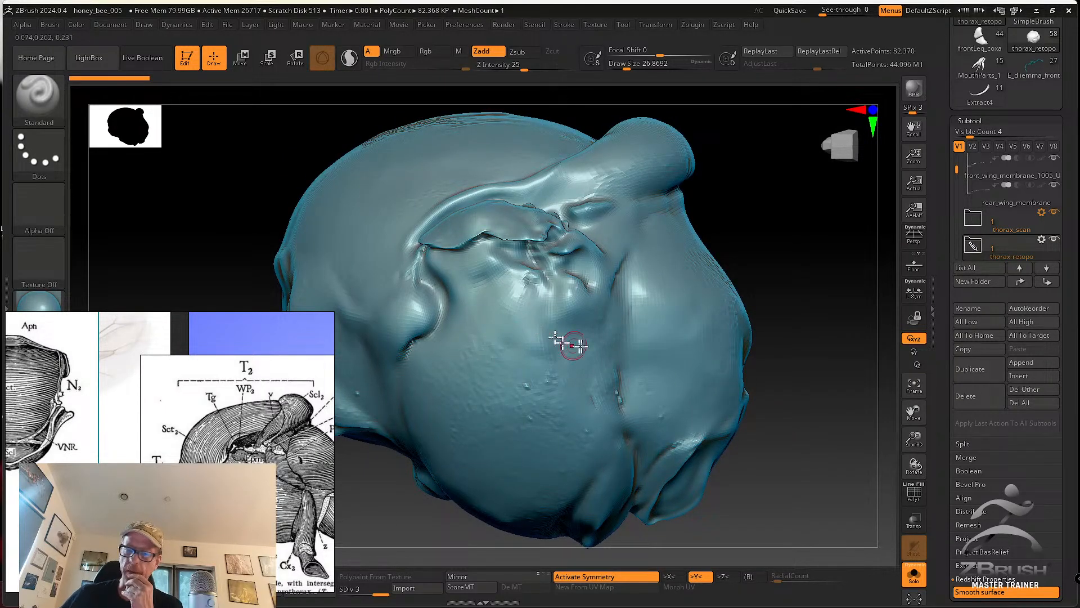
pyautogui.moveTo(792, 306); pyautogui.dragTo(827, 340)
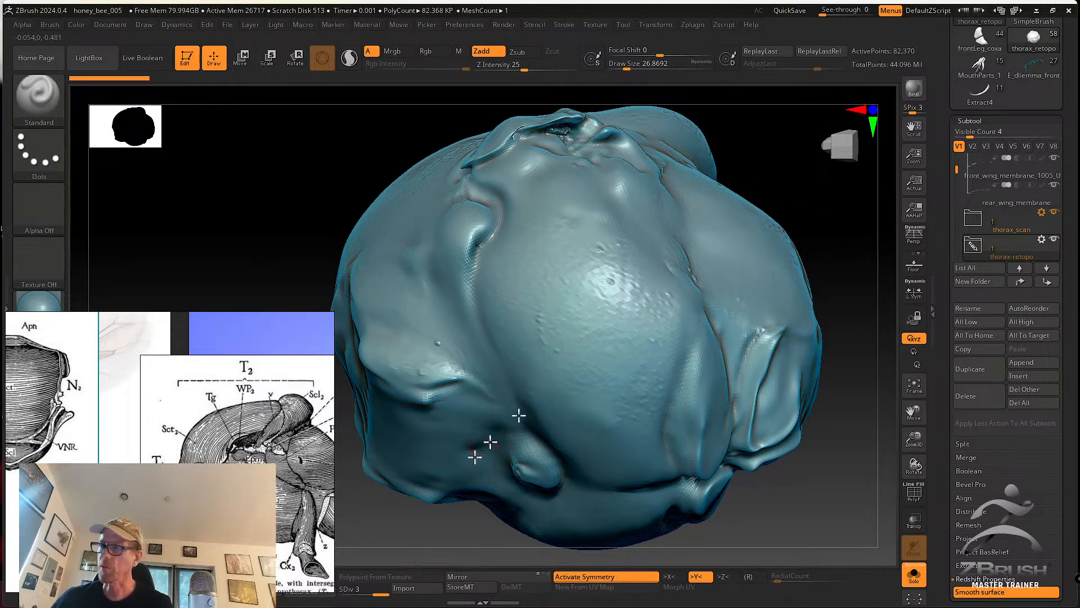
pyautogui.moveTo(812, 189)
pyautogui.mouseDown()
pyautogui.moveTo(810, 212)
pyautogui.moveTo(856, 279)
pyautogui.moveTo(831, 322)
pyautogui.moveTo(810, 289)
pyautogui.mouseUp()
pyautogui.press('ctrl')
pyautogui.hotkey('ctrl', 'd')
pyautogui.hotkey('ctrl', 'd')
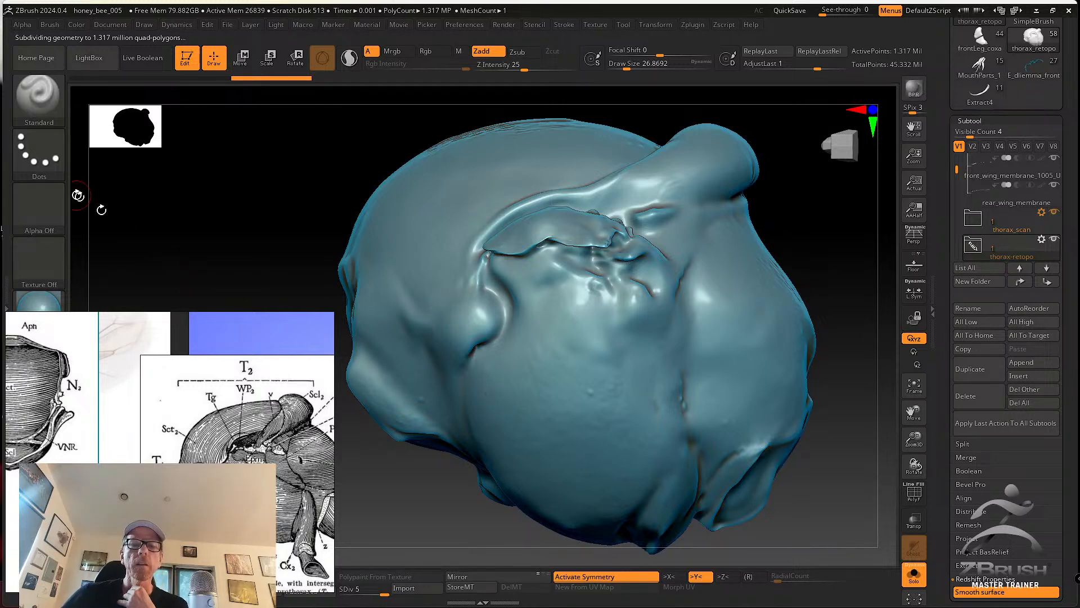
# Choose the SK_Cloth brush and start sculpting a thin seam along the front edge of the thorax's large dorsal plate
pyautogui.click(39, 95)
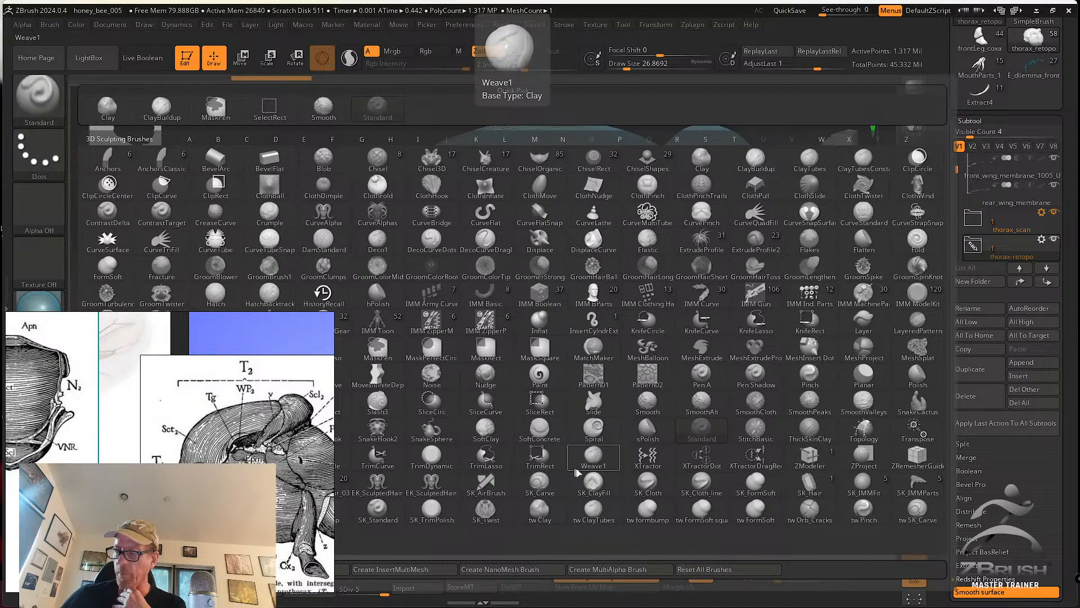
pyautogui.click(646, 481)
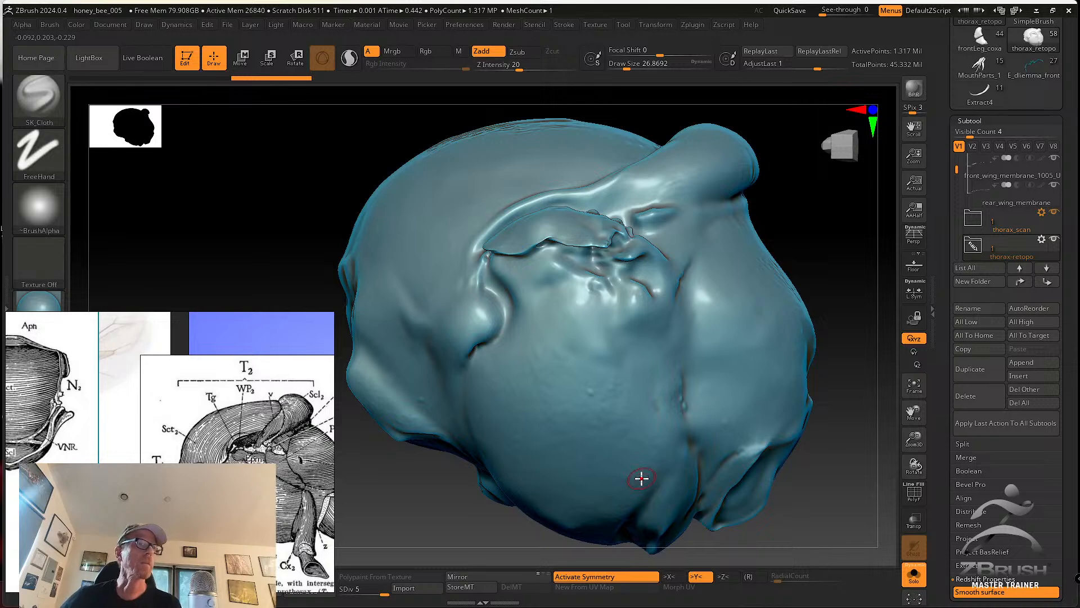
pyautogui.moveTo(514, 277); pyautogui.dragTo(644, 374, button='right')
pyautogui.moveTo(532, 352); pyautogui.dragTo(494, 344, button='right')
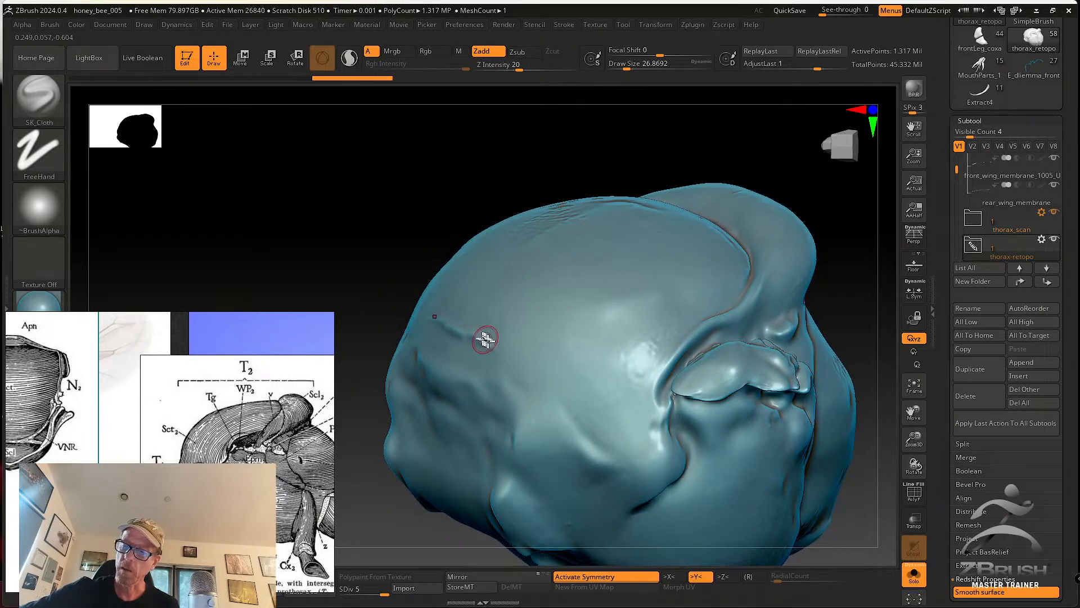
pyautogui.moveTo(585, 414); pyautogui.dragTo(523, 344, button='right')
pyautogui.moveTo(634, 354); pyautogui.dragTo(654, 363, button='right')
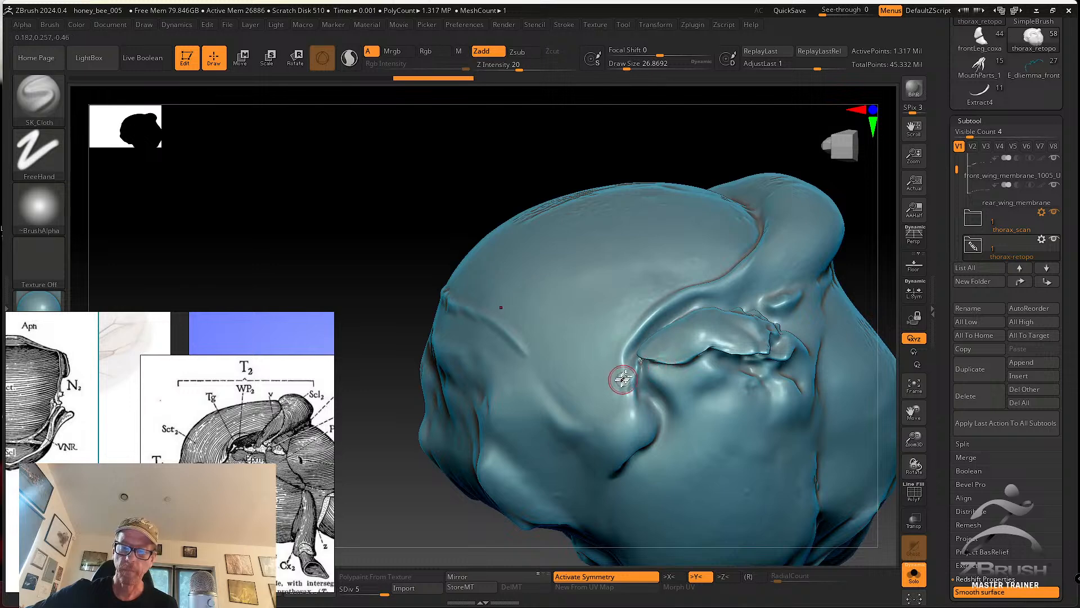
# Extend the dorsal plate's seam down the side of the thorax and hook it up toward the wing base
pyautogui.moveTo(614, 393); pyautogui.dragTo(609, 419, button='right')
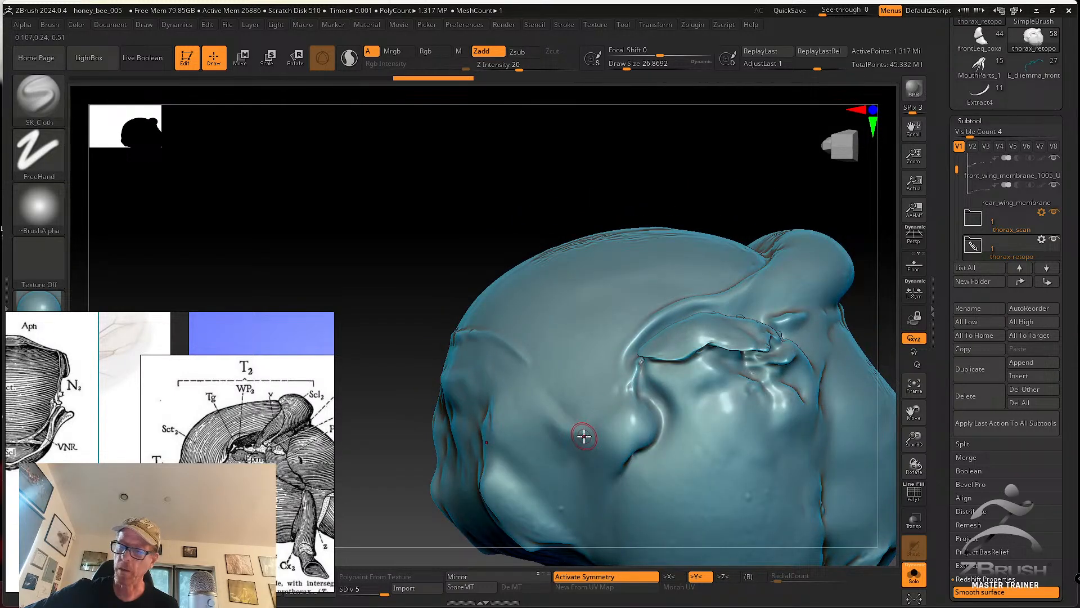
pyautogui.moveTo(619, 402)
pyautogui.mouseDown(button='right')
pyautogui.moveTo(621, 410)
pyautogui.moveTo(619, 396)
pyautogui.mouseUp(button='right')
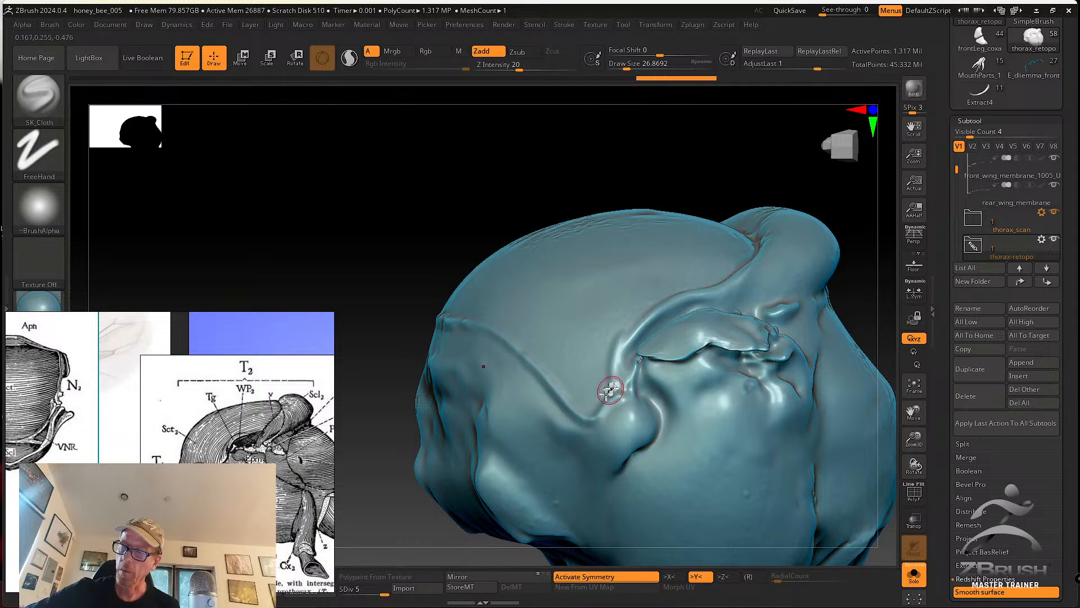
pyautogui.moveTo(607, 392); pyautogui.dragTo(616, 402, button='right')
pyautogui.keyDown('alt'); pyautogui.moveTo(624, 333); pyautogui.dragTo(579, 398, button='right'); pyautogui.keyUp('alt')
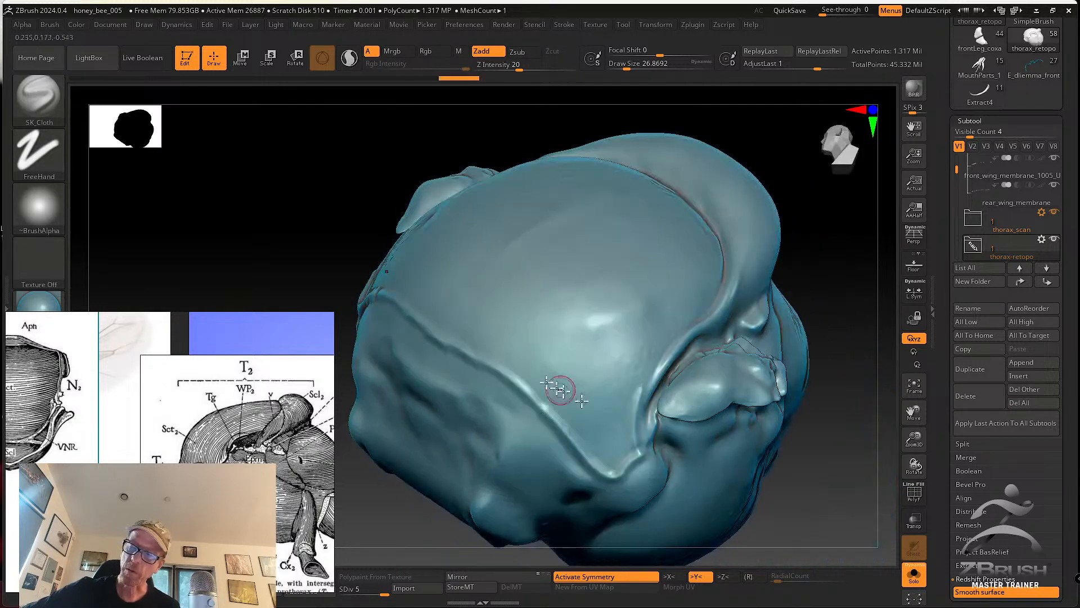
# Deepen the dorsal plate's side seam with SK_Cloth strokes from the front edge down to the hook below the wing base
pyautogui.moveTo(435, 338); pyautogui.dragTo(384, 288, button='right')
pyautogui.moveTo(382, 286); pyautogui.dragTo(494, 373)
pyautogui.moveTo(494, 373)
pyautogui.mouseDown(button='right')
pyautogui.moveTo(484, 345)
pyautogui.moveTo(447, 355)
pyautogui.mouseUp(button='right')
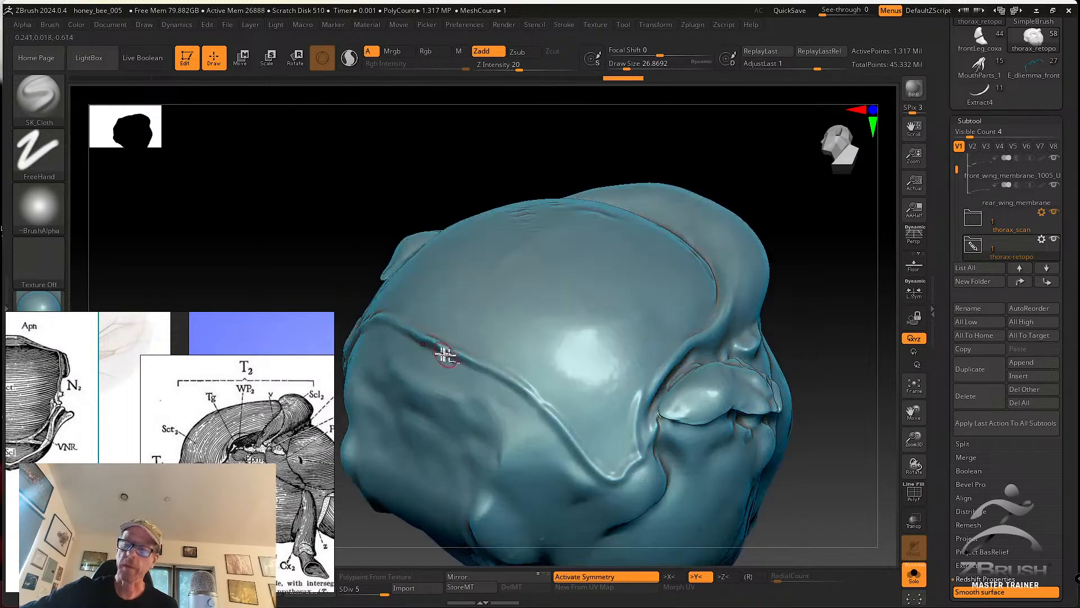
pyautogui.moveTo(512, 390)
pyautogui.mouseDown()
pyautogui.moveTo(569, 445)
pyautogui.moveTo(629, 476)
pyautogui.mouseUp()
pyautogui.moveTo(630, 476)
pyautogui.mouseDown(button='right')
pyautogui.moveTo(621, 433)
pyautogui.moveTo(581, 449)
pyautogui.moveTo(618, 436)
pyautogui.moveTo(616, 451)
pyautogui.mouseUp(button='right')
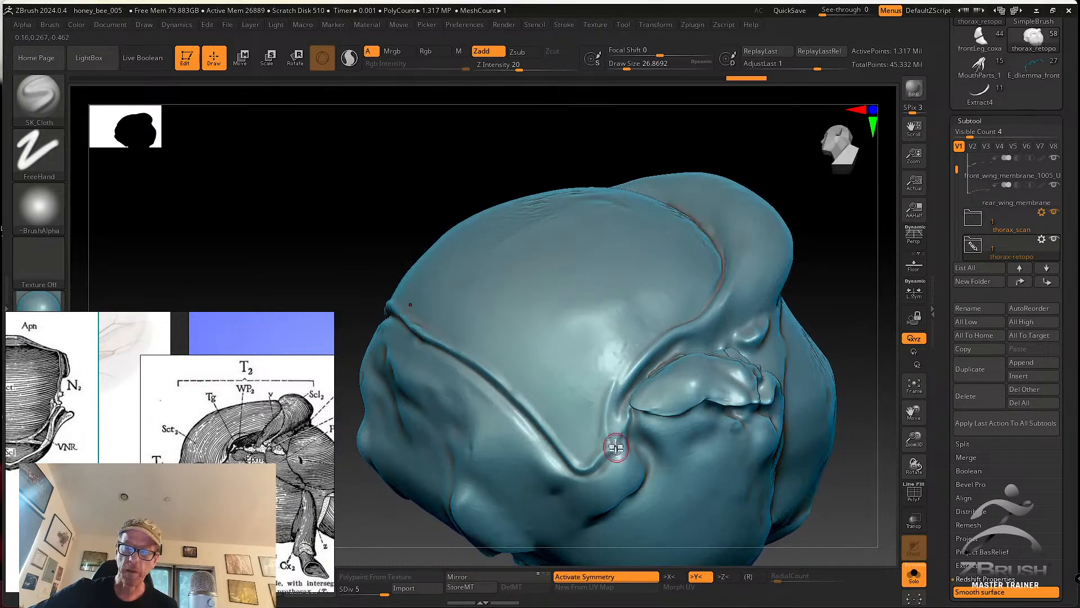
# Carve the seam from the hook up along the plate's rear edge beside the wing base, undoing a stray stroke
pyautogui.moveTo(612, 401); pyautogui.dragTo(615, 418)
pyautogui.hotkey('ctrl', 'z')
pyautogui.moveTo(629, 375); pyautogui.dragTo(620, 397)
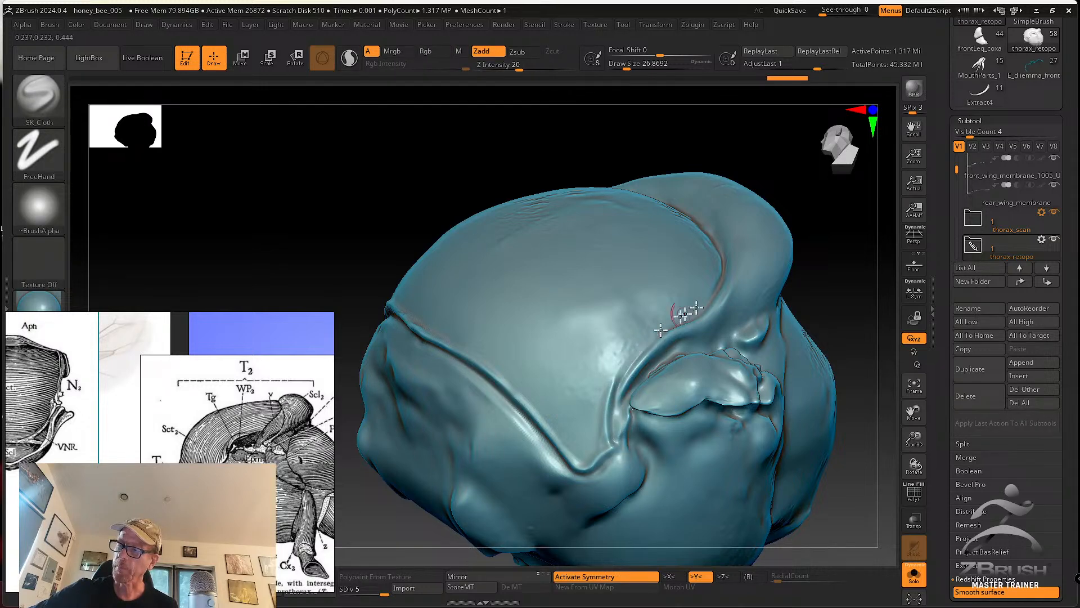
pyautogui.keyDown('ctrl'); pyautogui.moveTo(665, 328); pyautogui.dragTo(715, 342, button='right'); pyautogui.keyUp('ctrl')
pyautogui.click(919, 387)
pyautogui.keyDown('alt'); pyautogui.moveTo(660, 407); pyautogui.dragTo(617, 429, button='right'); pyautogui.keyUp('alt')
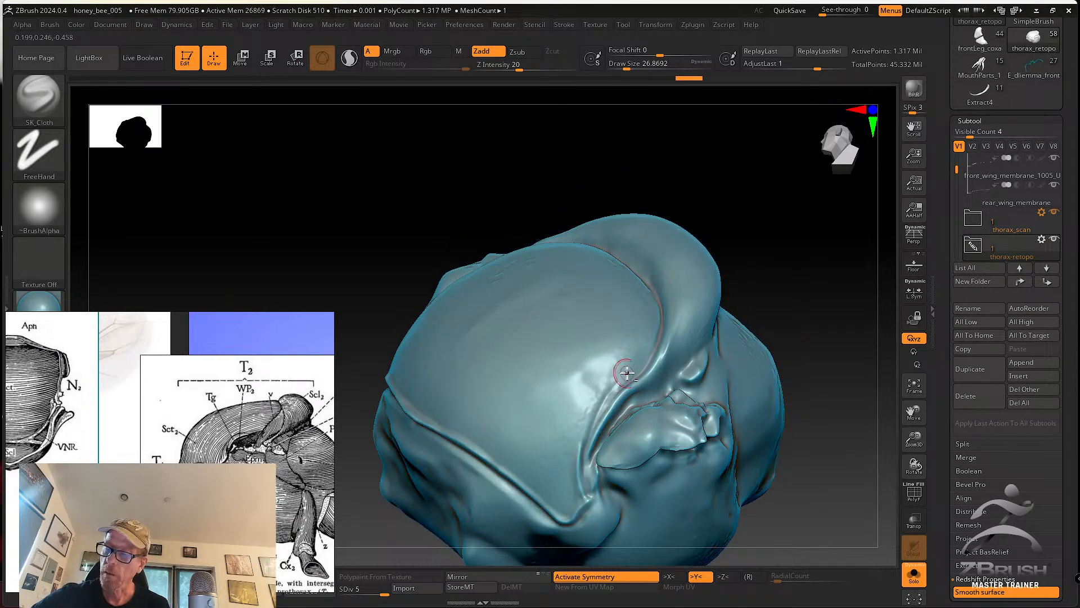
pyautogui.moveTo(591, 428); pyautogui.dragTo(629, 371, button='right')
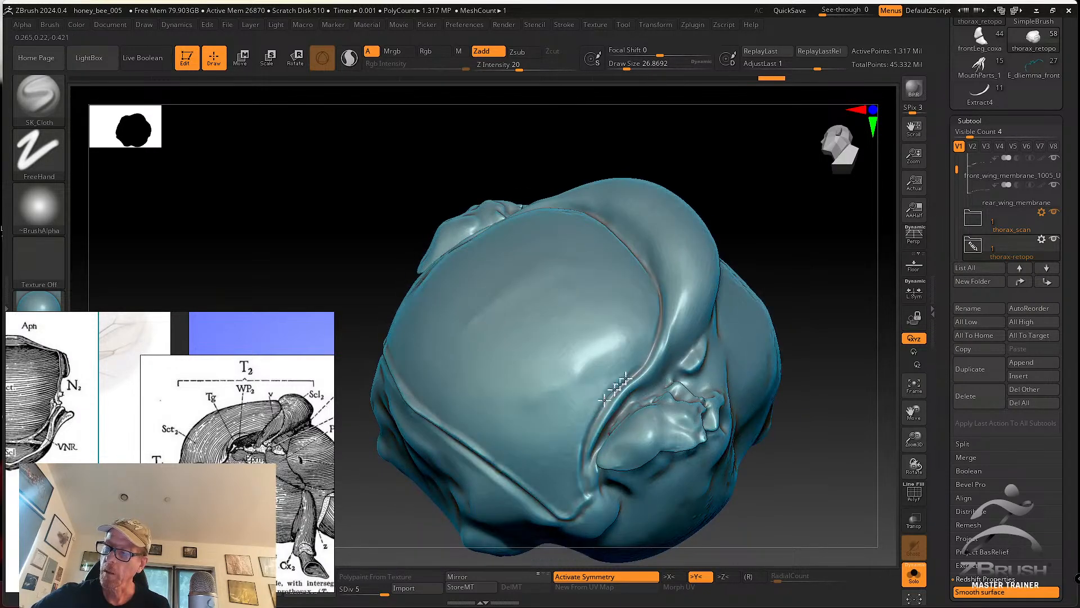
pyautogui.moveTo(653, 301); pyautogui.dragTo(525, 422, button='right')
pyautogui.moveTo(458, 377)
pyautogui.mouseDown(button='right')
pyautogui.moveTo(483, 361)
pyautogui.moveTo(599, 371)
pyautogui.mouseUp(button='right')
# Switch to the Move brush, enlarge it to a draw size of about 262 and reshape the front of the dorsal plate
pyautogui.click(48, 101)
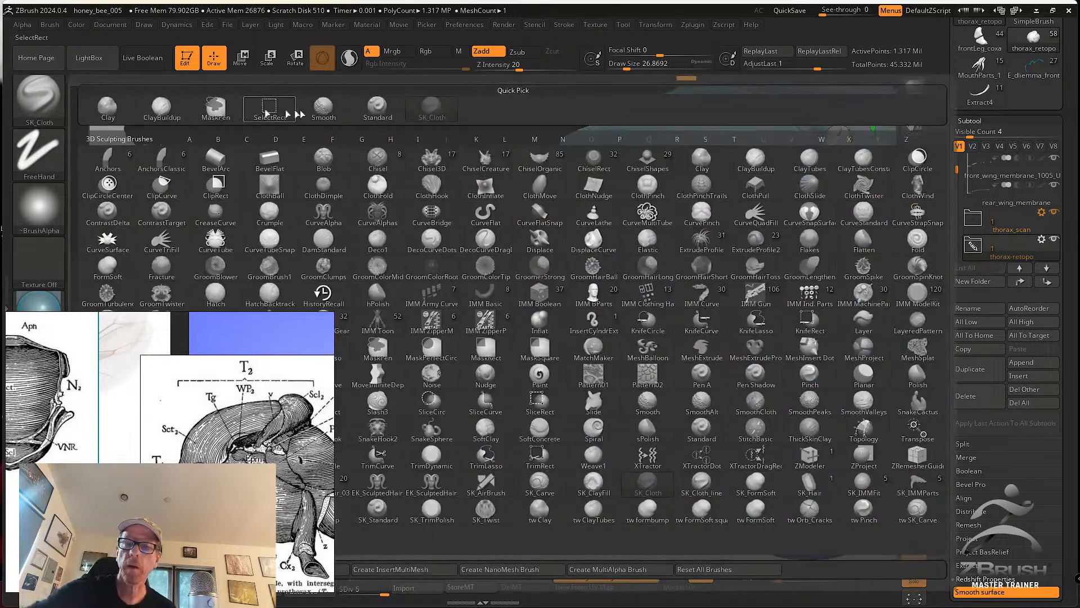
pyautogui.press('m')
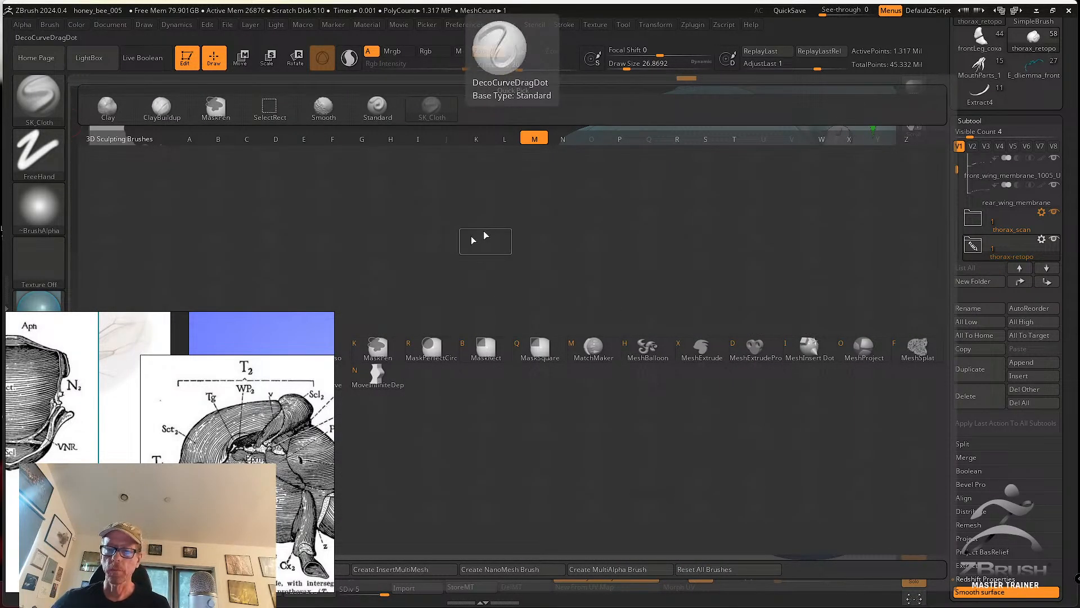
pyautogui.moveTo(233, 327); pyautogui.dragTo(192, 406, button='right')
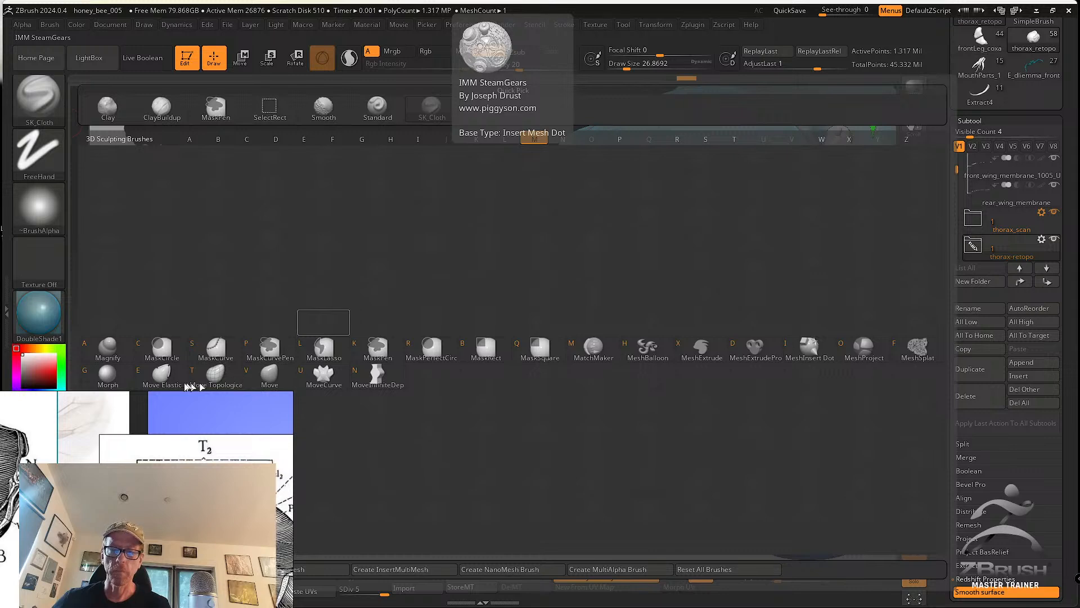
pyautogui.click(270, 378)
pyautogui.press('s')
pyautogui.moveTo(462, 433); pyautogui.dragTo(467, 433)
pyautogui.moveTo(465, 427)
pyautogui.mouseDown(button='right')
pyautogui.moveTo(488, 298)
pyautogui.moveTo(550, 248)
pyautogui.moveTo(572, 300)
pyautogui.mouseUp(button='right')
pyautogui.press('s')
pyautogui.moveTo(572, 300); pyautogui.dragTo(579, 285)
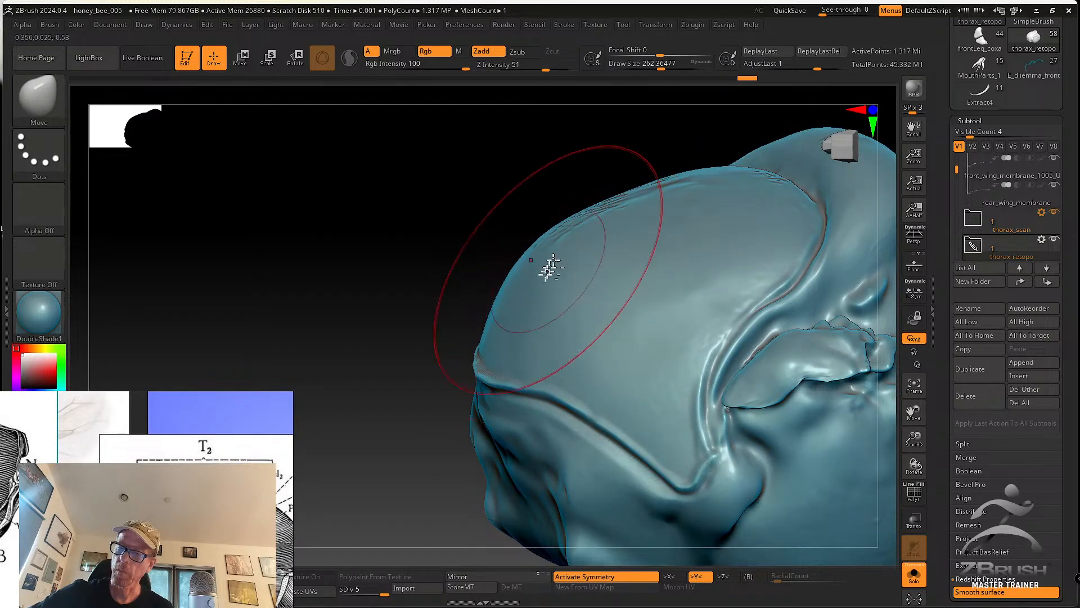
pyautogui.moveTo(555, 256); pyautogui.dragTo(542, 331, button='right')
# Reduce the Move brush to a draw size of about 90 and adjust the curve of the plate's side seam
pyautogui.press('s')
pyautogui.moveTo(495, 337); pyautogui.dragTo(485, 338)
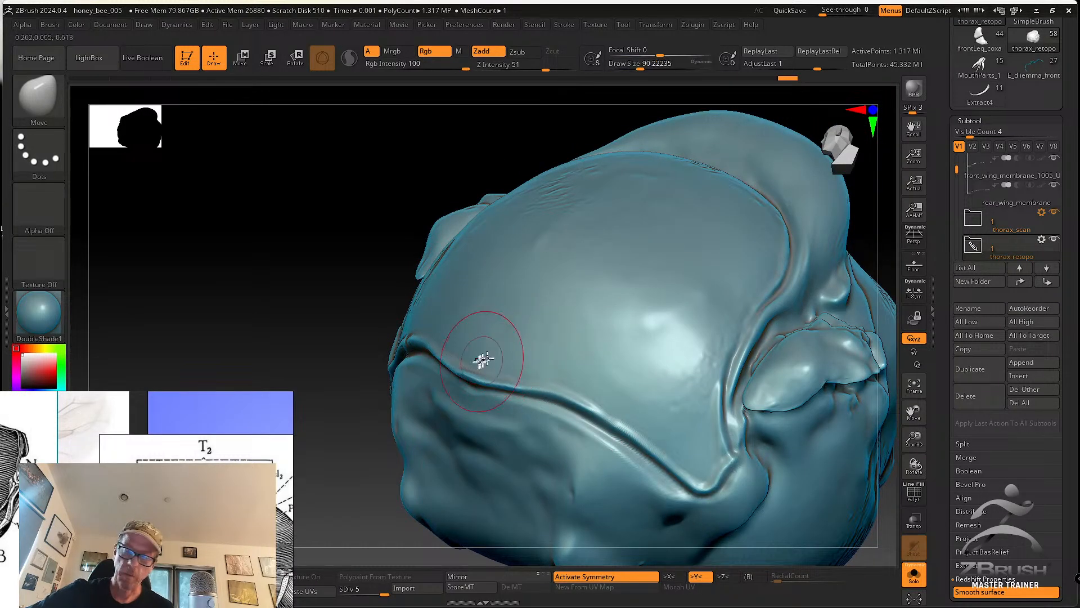
pyautogui.moveTo(614, 373); pyautogui.dragTo(593, 423, button='right')
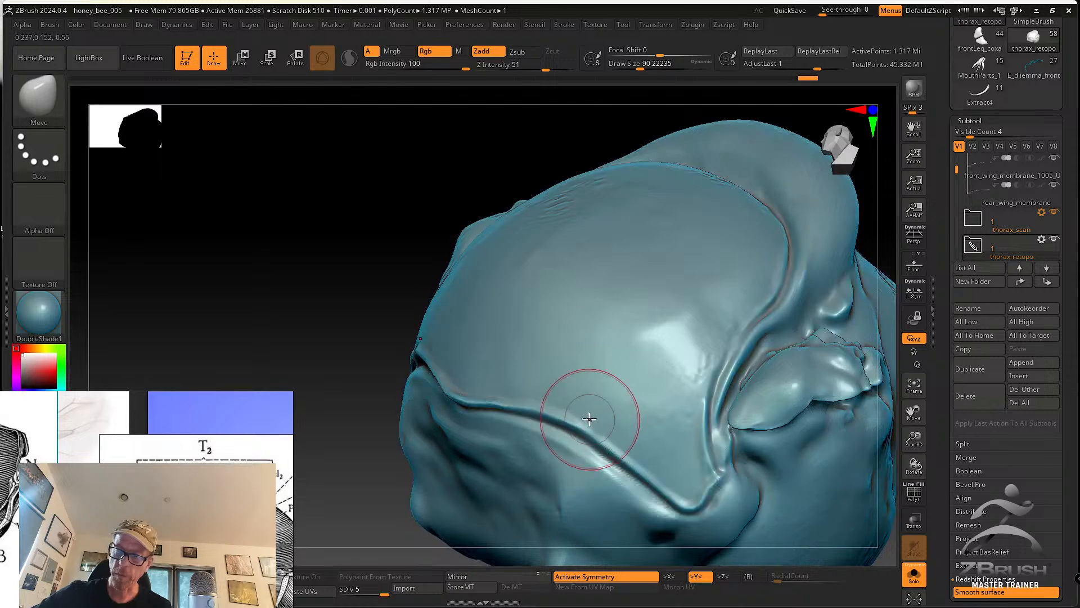
pyautogui.moveTo(602, 435)
pyautogui.mouseDown()
pyautogui.moveTo(634, 453)
pyautogui.moveTo(610, 423)
pyautogui.mouseUp()
pyautogui.moveTo(647, 403); pyautogui.dragTo(672, 426, button='right')
# Reduce the Move brush to a draw size of about 35 and refine the pointed lower corner of the seam
pyautogui.press('s')
pyautogui.moveTo(684, 434); pyautogui.dragTo(674, 434)
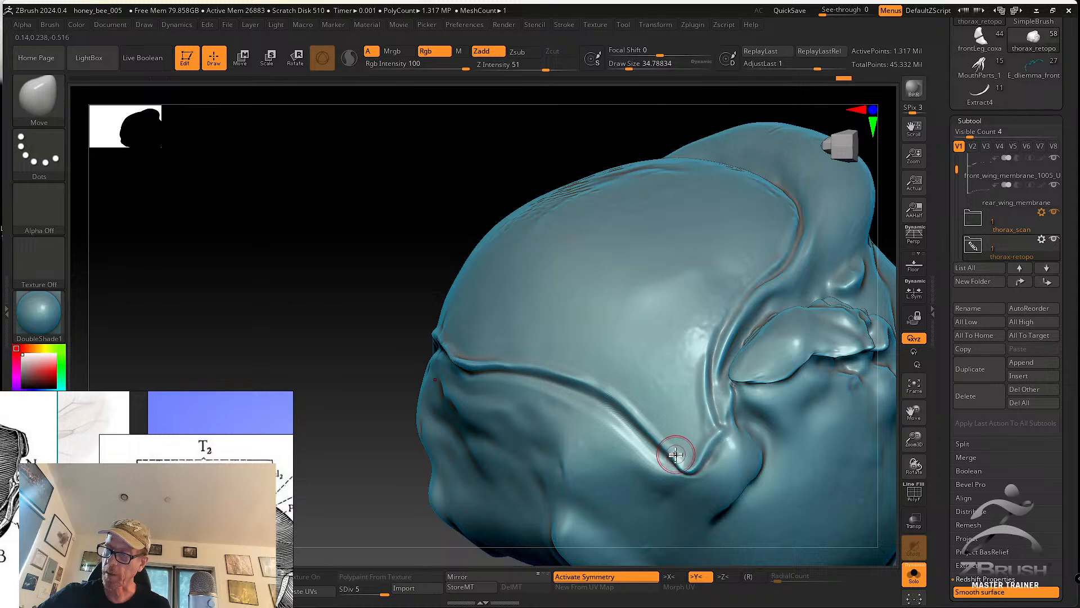
pyautogui.moveTo(704, 433); pyautogui.dragTo(678, 446, button='right')
pyautogui.press('s')
pyautogui.moveTo(687, 452); pyautogui.dragTo(692, 451)
pyautogui.moveTo(707, 441)
pyautogui.mouseDown(button='right')
pyautogui.moveTo(725, 440)
pyautogui.moveTo(660, 443)
pyautogui.mouseUp(button='right')
pyautogui.press('s')
pyautogui.moveTo(660, 442); pyautogui.dragTo(665, 442)
# Set the Move brush to a draw size of about 62 and adjust the seam's hook toward the wing base
pyautogui.moveTo(665, 447); pyautogui.dragTo(692, 416, button='right')
pyautogui.moveTo(664, 451); pyautogui.dragTo(670, 445, button='right')
pyautogui.press('s')
pyautogui.moveTo(669, 446); pyautogui.dragTo(664, 445)
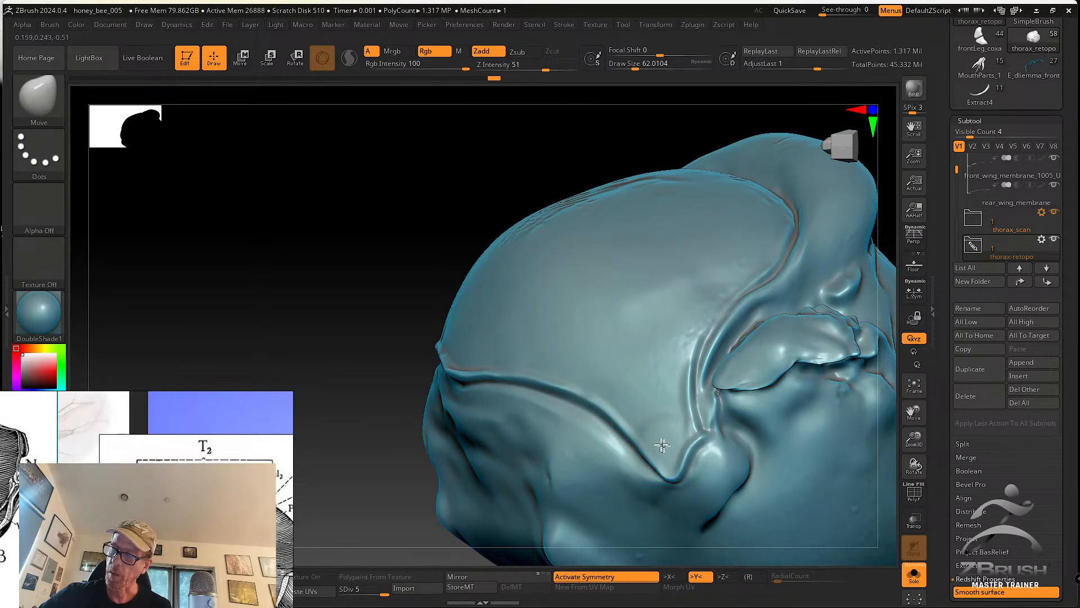
pyautogui.press('shift')
pyautogui.moveTo(683, 406); pyautogui.dragTo(696, 431, button='right')
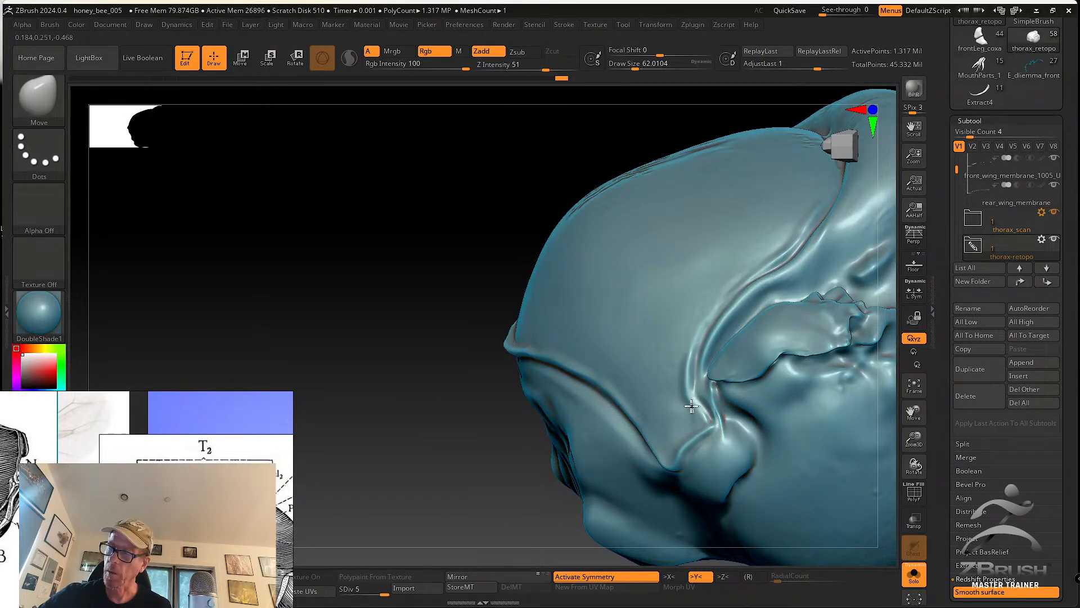
# Nudge the plate's rear edge and lower corner beside the wing base into shape with short Move strokes
pyautogui.moveTo(686, 386); pyautogui.dragTo(688, 383)
pyautogui.moveTo(687, 384)
pyautogui.mouseDown(button='right')
pyautogui.moveTo(699, 393)
pyautogui.moveTo(684, 418)
pyautogui.mouseUp(button='right')
pyautogui.moveTo(684, 421); pyautogui.dragTo(680, 437)
pyautogui.moveTo(681, 436); pyautogui.dragTo(667, 389, button='right')
pyautogui.moveTo(667, 390); pyautogui.dragTo(673, 387)
pyautogui.moveTo(673, 387); pyautogui.dragTo(668, 377, button='right')
pyautogui.moveTo(668, 376); pyautogui.dragTo(646, 369)
# Choose the tw ClayTubes brush at a draw size of about 51 and start building up the plate beside the rear seam
pyautogui.click(39, 97)
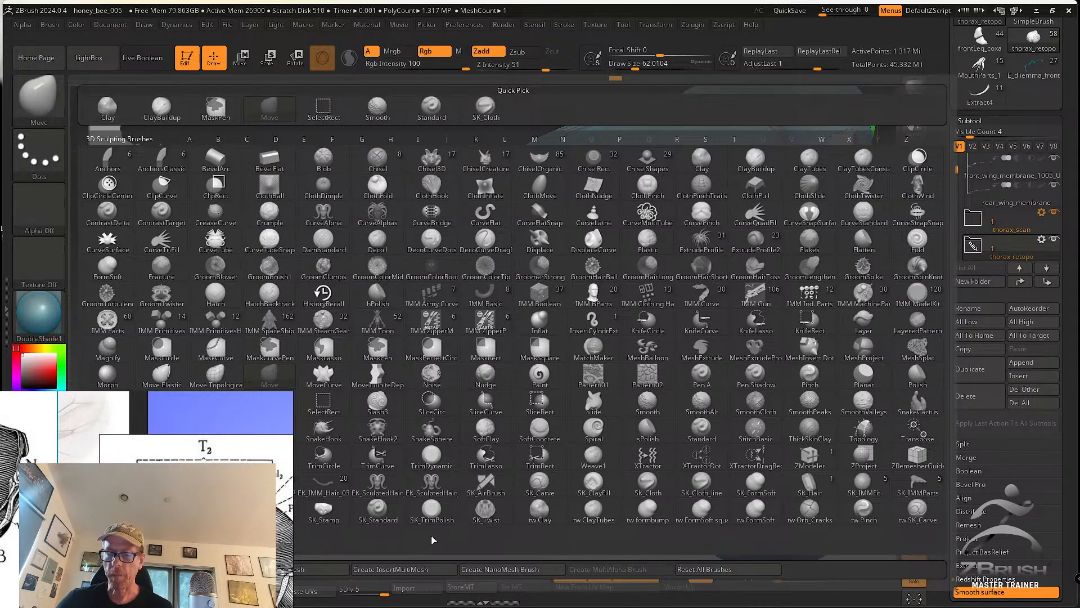
pyautogui.click(589, 509)
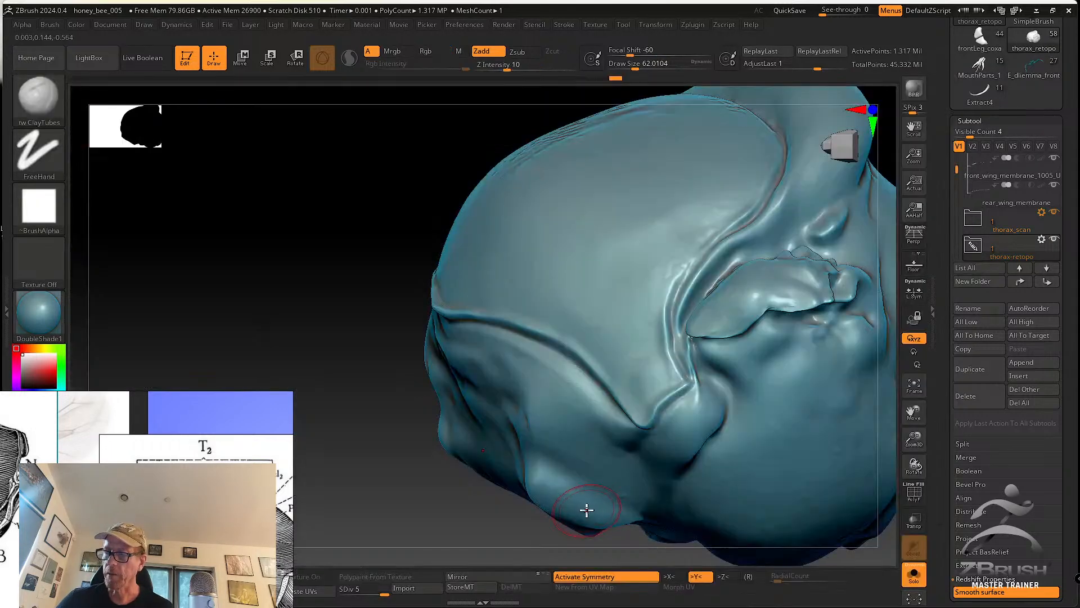
pyautogui.moveTo(656, 345)
pyautogui.mouseDown(button='right')
pyautogui.moveTo(647, 388)
pyautogui.moveTo(656, 420)
pyautogui.mouseUp(button='right')
pyautogui.press('[')
pyautogui.moveTo(653, 342); pyautogui.dragTo(660, 434)
pyautogui.moveTo(656, 324); pyautogui.dragTo(655, 434)
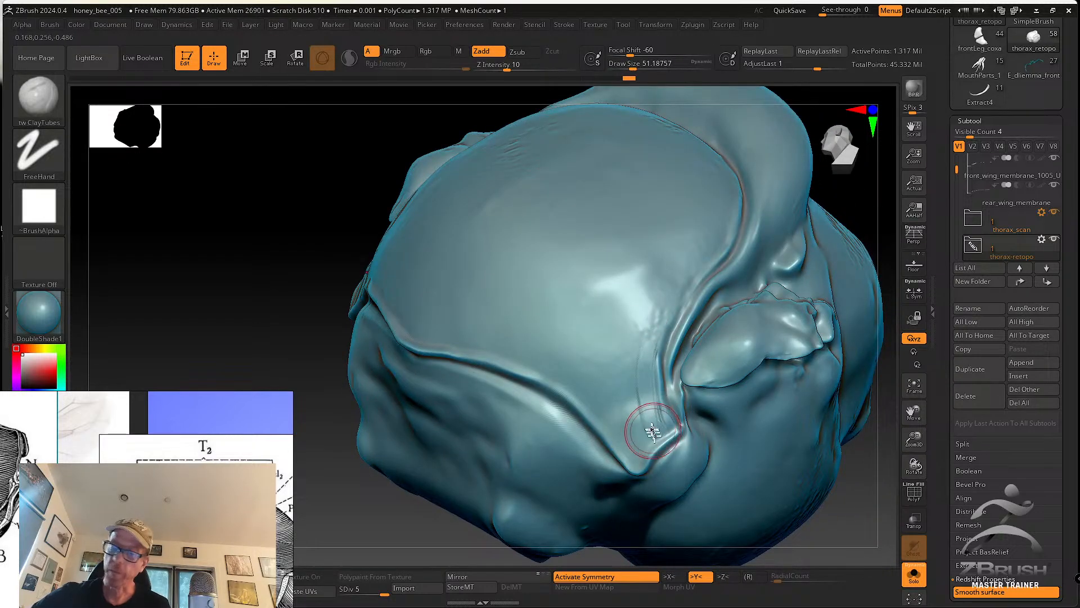
# Widen and thicken the built-up strip on the plate beside the rear seam with repeated long clay strokes
pyautogui.moveTo(646, 394); pyautogui.dragTo(650, 439)
pyautogui.moveTo(660, 321); pyautogui.dragTo(660, 437)
pyautogui.moveTo(654, 348); pyautogui.dragTo(658, 419)
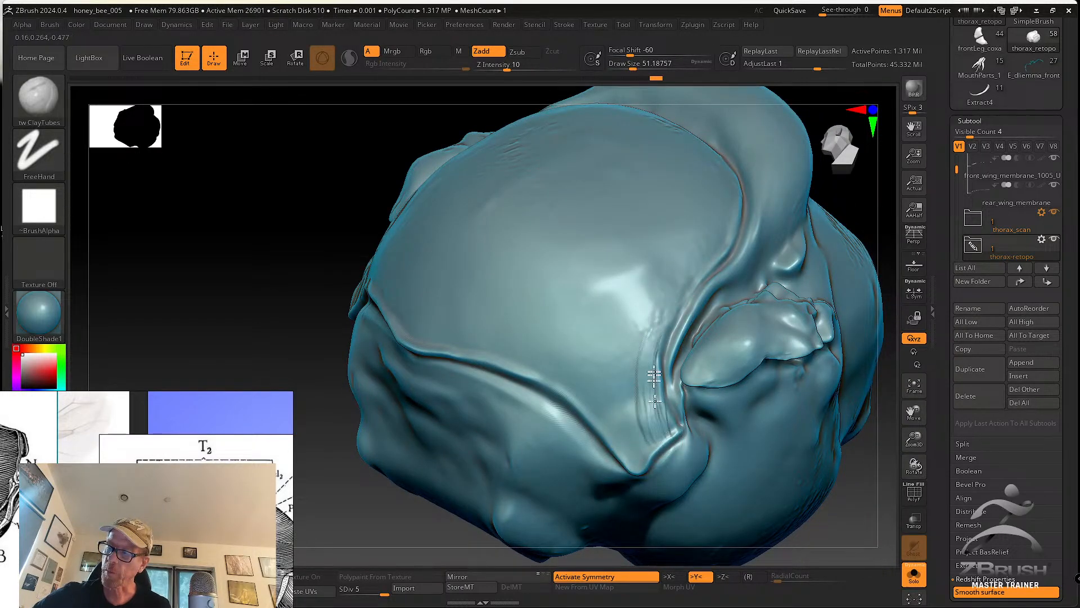
pyautogui.moveTo(656, 332); pyautogui.dragTo(649, 440)
pyautogui.moveTo(651, 395); pyautogui.dragTo(652, 435)
pyautogui.moveTo(665, 312); pyautogui.dragTo(653, 431)
pyautogui.moveTo(661, 311); pyautogui.dragTo(639, 414)
pyautogui.moveTo(641, 413)
pyautogui.mouseDown(button='right')
pyautogui.moveTo(644, 376)
pyautogui.moveTo(650, 387)
pyautogui.mouseUp(button='right')
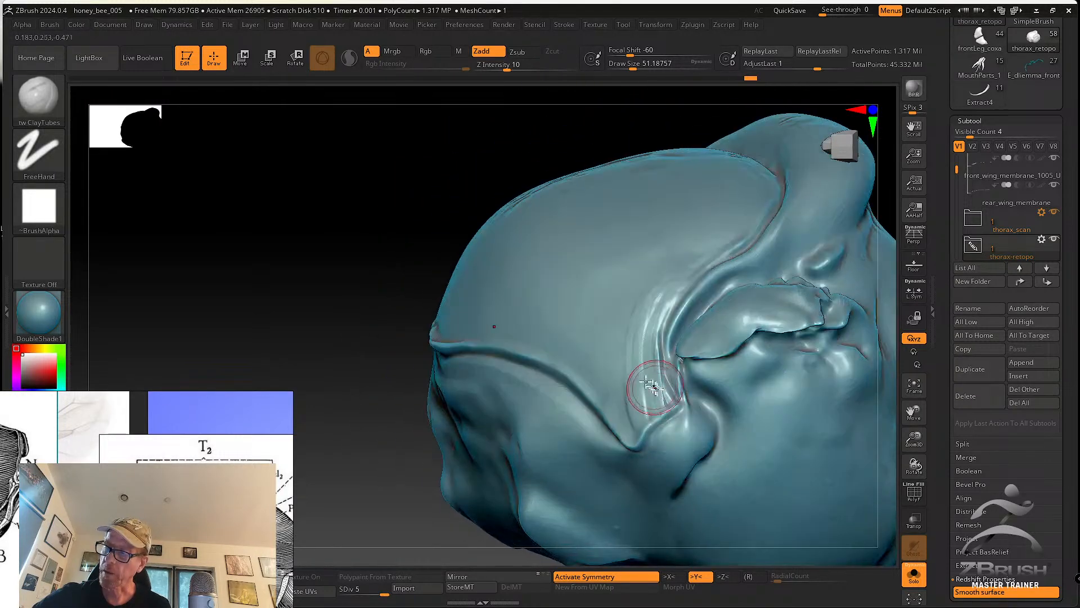
# Lower the clay brush's Z Intensity to 3 and blend the strip along the rear seam down to the lower corner
pyautogui.moveTo(506, 68); pyautogui.dragTo(492, 68)
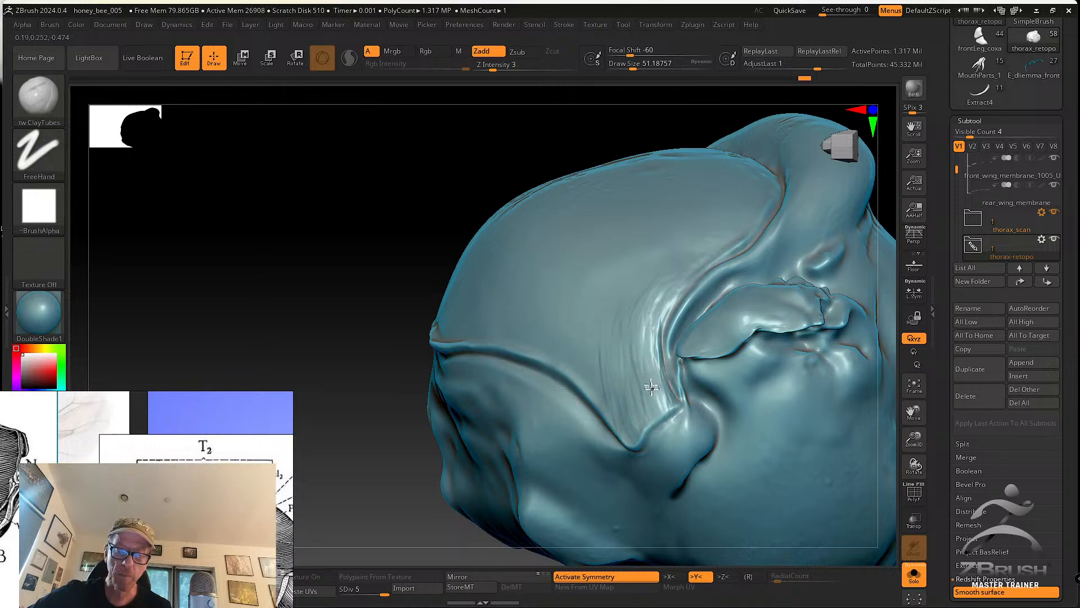
pyautogui.moveTo(668, 306); pyautogui.dragTo(659, 388)
pyautogui.moveTo(688, 269); pyautogui.dragTo(654, 388)
pyautogui.moveTo(702, 252); pyautogui.dragTo(648, 388)
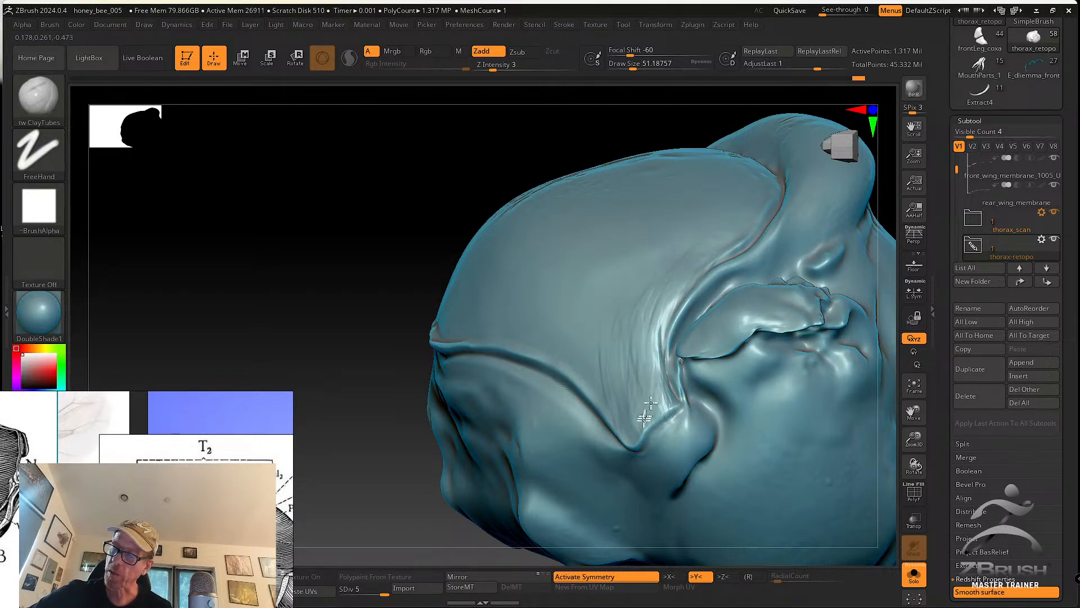
pyautogui.moveTo(637, 427); pyautogui.dragTo(635, 438)
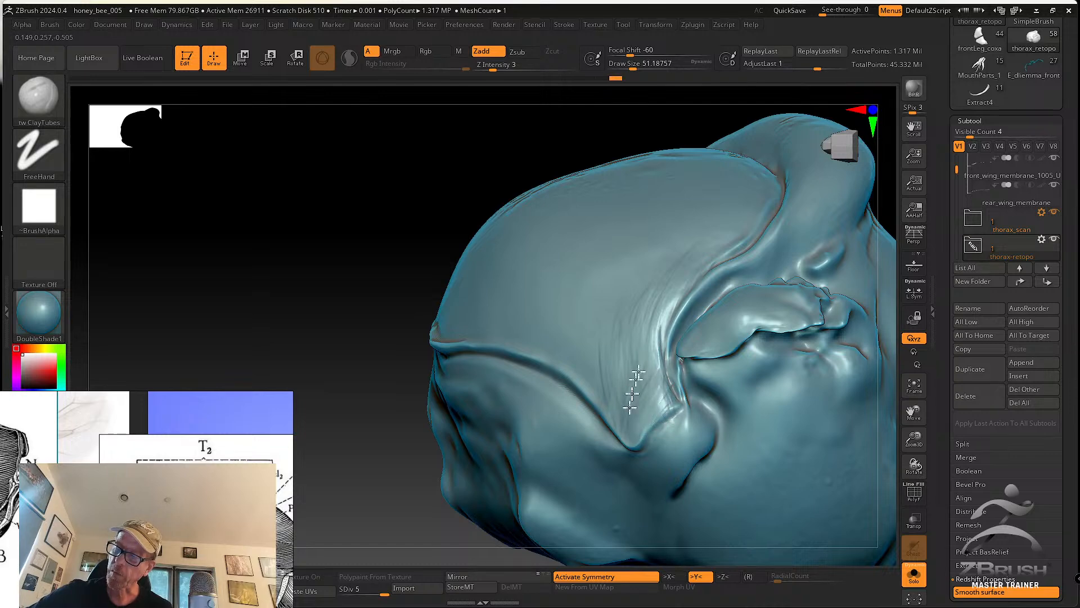
# Fill the plate's lower corner above the seam's point with short, light clay strokes
pyautogui.moveTo(664, 394); pyautogui.dragTo(660, 365)
pyautogui.moveTo(648, 404)
pyautogui.mouseDown(button='right')
pyautogui.moveTo(665, 398)
pyautogui.moveTo(659, 379)
pyautogui.mouseUp(button='right')
pyautogui.moveTo(653, 376); pyautogui.dragTo(654, 395)
pyautogui.moveTo(631, 403); pyautogui.dragTo(641, 380, button='right')
pyautogui.moveTo(635, 385); pyautogui.dragTo(631, 403)
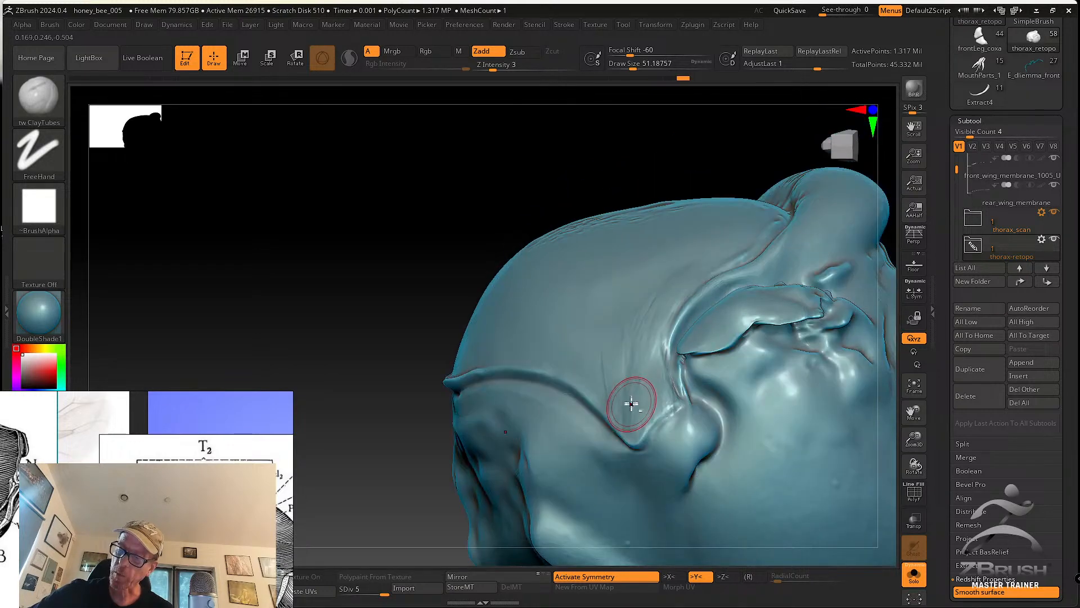
pyautogui.moveTo(629, 400); pyautogui.dragTo(629, 417, button='right')
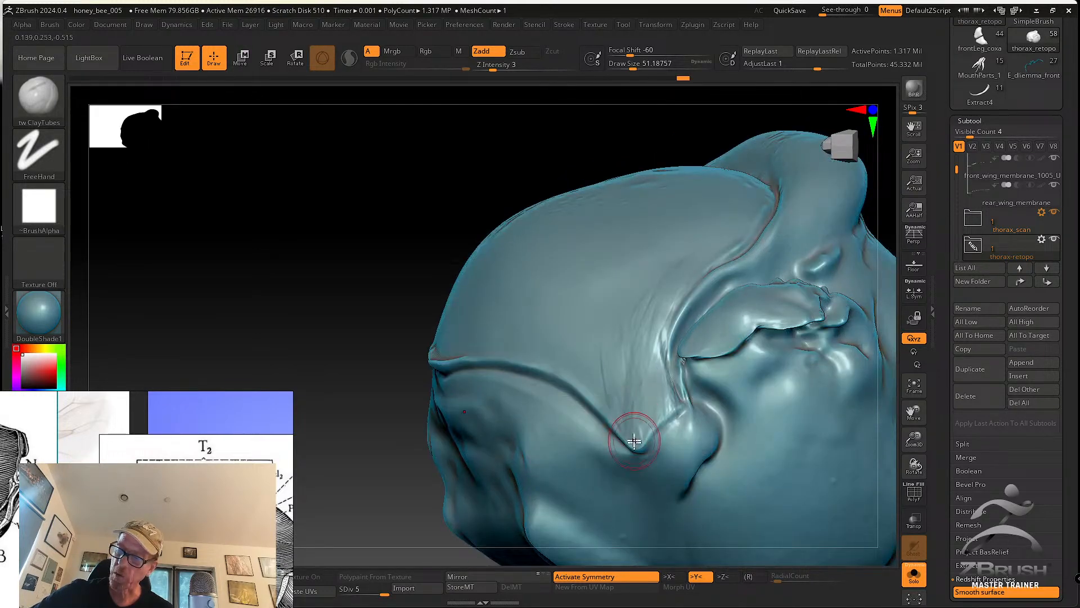
pyautogui.moveTo(621, 418); pyautogui.dragTo(618, 416)
pyautogui.moveTo(617, 416); pyautogui.dragTo(612, 415, button='right')
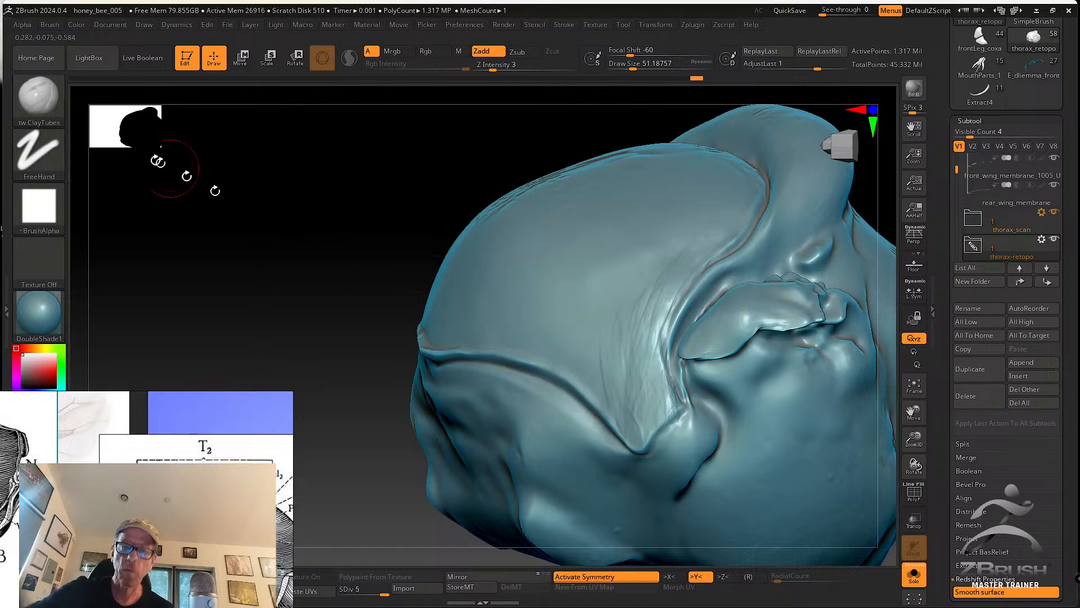
# Switch to the Move brush at a draw size of about 116 and adjust the plate's side seam along its middle
pyautogui.click(50, 107)
pyautogui.click(274, 113)
pyautogui.press('s')
pyautogui.moveTo(580, 369)
pyautogui.mouseDown()
pyautogui.moveTo(607, 367)
pyautogui.moveTo(585, 387)
pyautogui.mouseUp()
pyautogui.press('s')
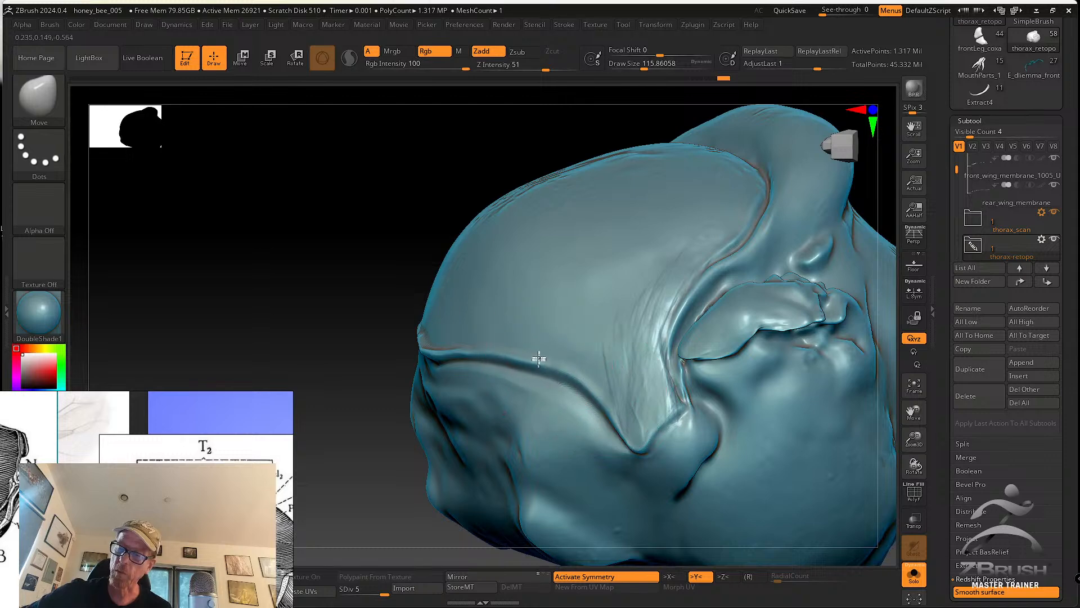
pyautogui.moveTo(537, 352); pyautogui.dragTo(587, 364)
# Reduce the Move brush to a draw size of about 83 and reshape the pointed lower corner of the plate
pyautogui.moveTo(632, 388)
pyautogui.mouseDown(button='right')
pyautogui.moveTo(634, 352)
pyautogui.moveTo(637, 374)
pyautogui.mouseUp(button='right')
pyautogui.press('s')
pyautogui.moveTo(643, 419); pyautogui.dragTo(615, 424)
pyautogui.moveTo(627, 443)
pyautogui.mouseDown(button='right')
pyautogui.moveTo(663, 419)
pyautogui.moveTo(651, 404)
pyautogui.mouseUp(button='right')
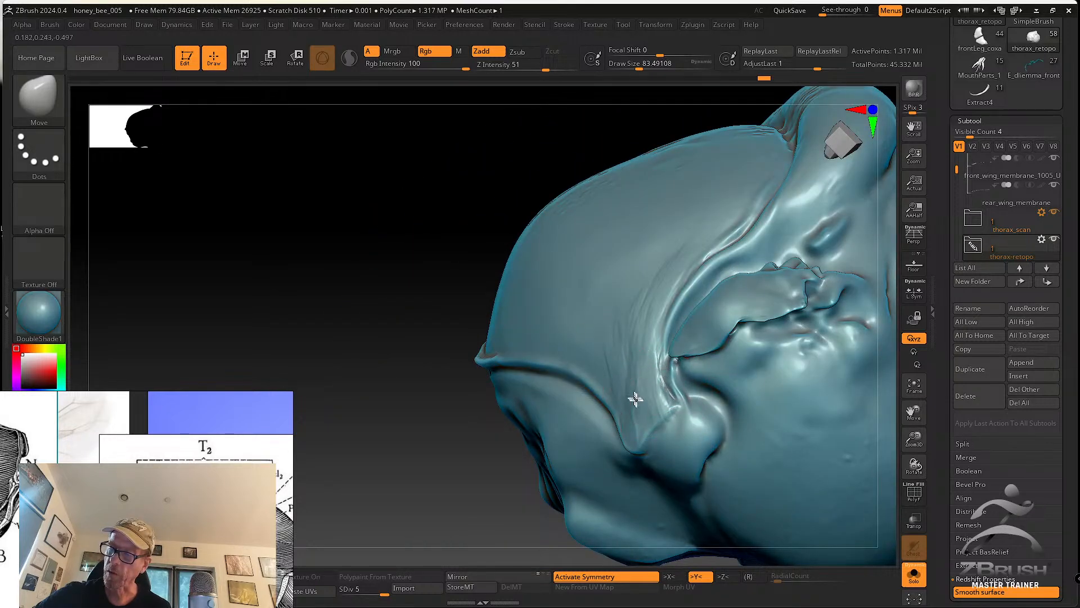
pyautogui.moveTo(635, 396)
pyautogui.mouseDown(button='right')
pyautogui.moveTo(634, 430)
pyautogui.moveTo(632, 414)
pyautogui.moveTo(651, 396)
pyautogui.mouseUp(button='right')
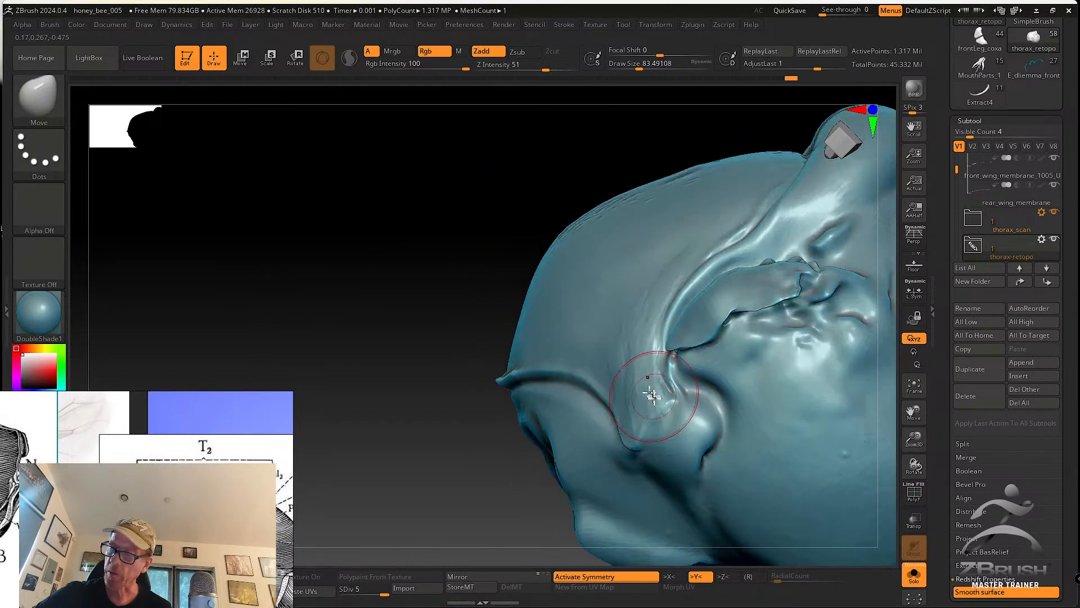
# Choose the SK_Cloth brush at a draw size of about 31 and recut the seam from the lower corner to the wing base
pyautogui.click(48, 107)
pyautogui.click(480, 110)
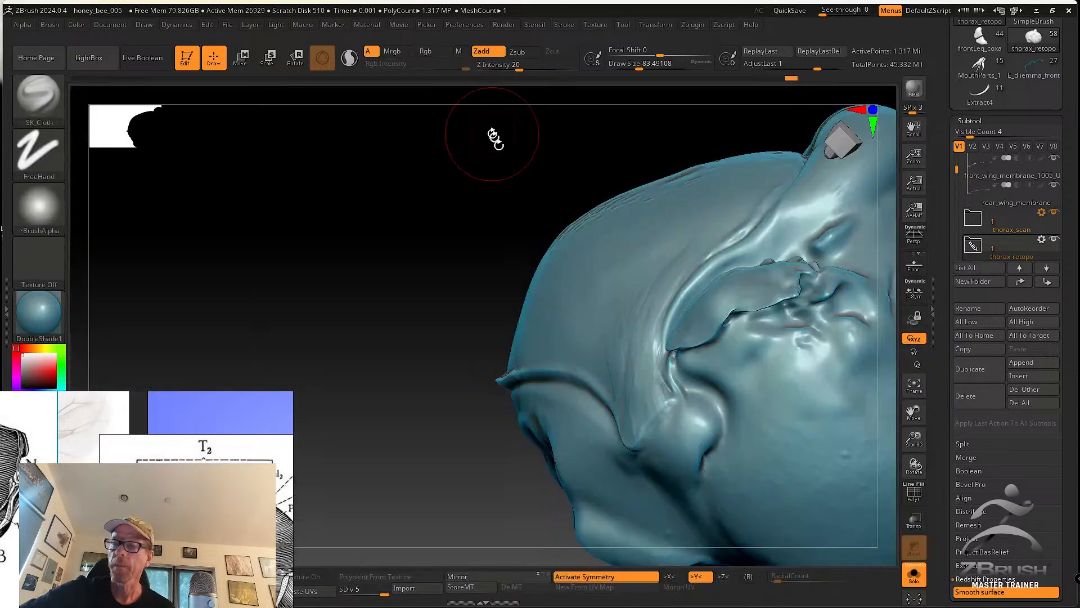
pyautogui.press('s')
pyautogui.moveTo(669, 442); pyautogui.dragTo(667, 442)
pyautogui.moveTo(673, 446); pyautogui.dragTo(707, 472, button='right')
pyautogui.press('s')
pyautogui.moveTo(675, 431); pyautogui.dragTo(666, 431)
pyautogui.moveTo(667, 427); pyautogui.dragTo(674, 414, button='right')
pyautogui.moveTo(635, 453); pyautogui.dragTo(671, 415)
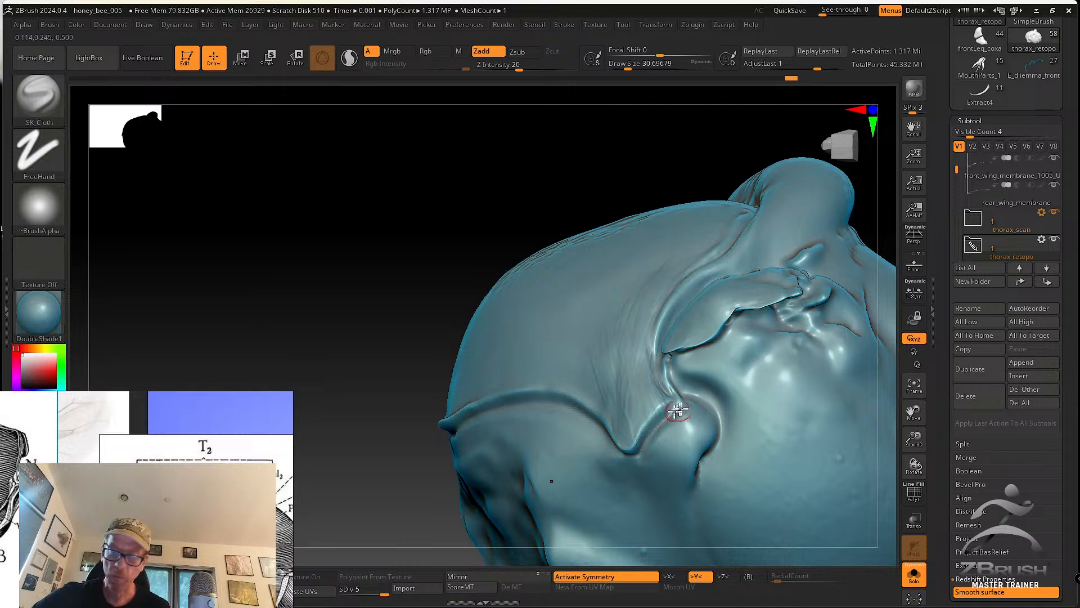
# Smooth and tidy the junction where the hooked seam meets the rear seam, with the draw size at about 25
pyautogui.moveTo(679, 411); pyautogui.dragTo(666, 365, button='right')
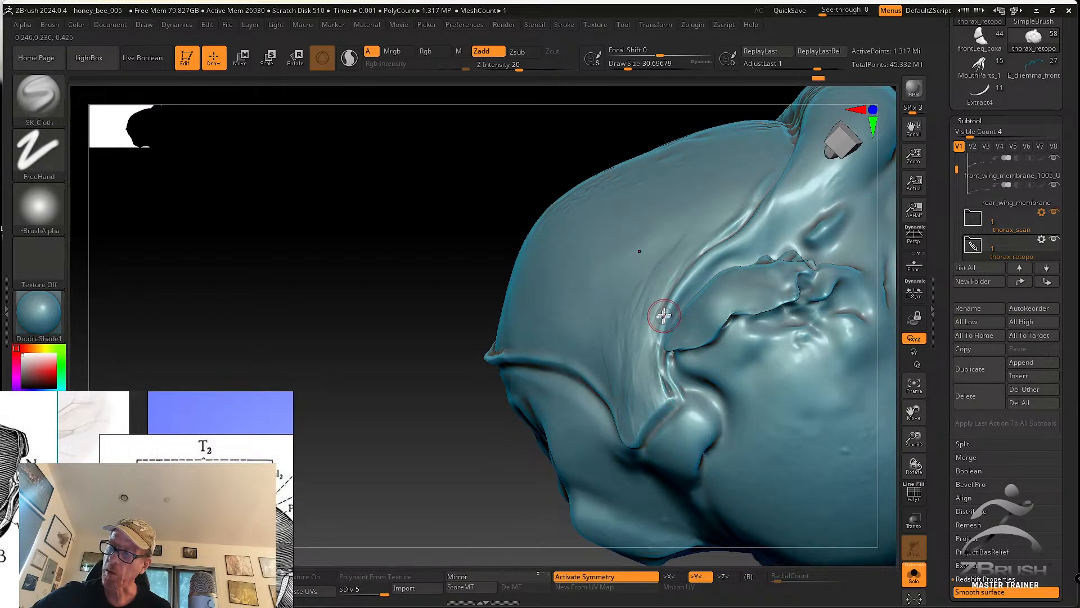
pyautogui.keyDown('shift'); pyautogui.moveTo(673, 395); pyautogui.dragTo(669, 403); pyautogui.keyUp('shift')
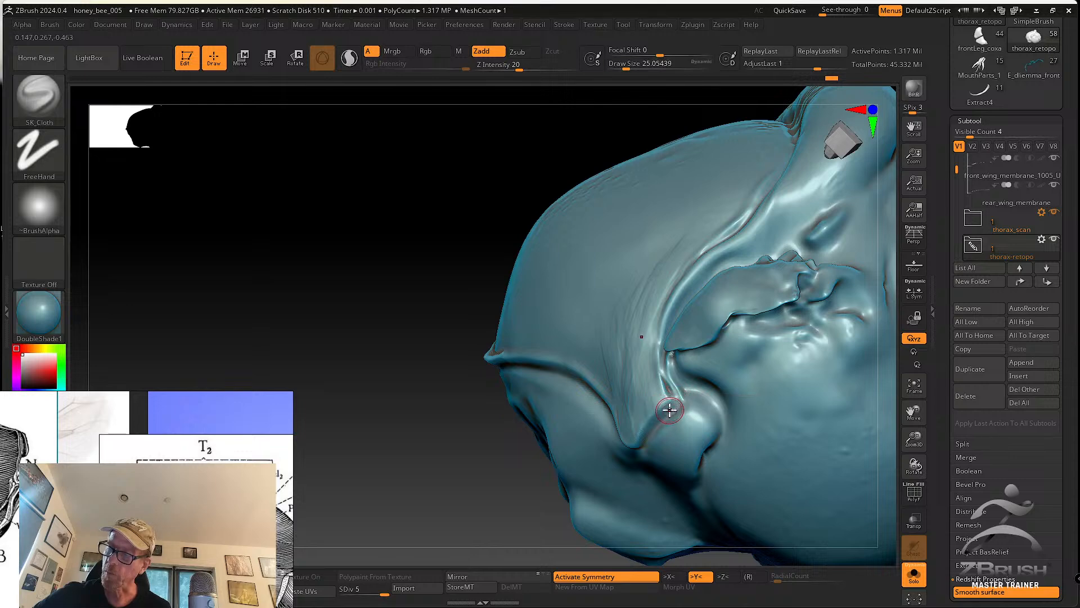
pyautogui.moveTo(664, 414); pyautogui.dragTo(642, 457, button='right')
pyautogui.moveTo(682, 400); pyautogui.dragTo(665, 369, button='right')
pyautogui.press('shift')
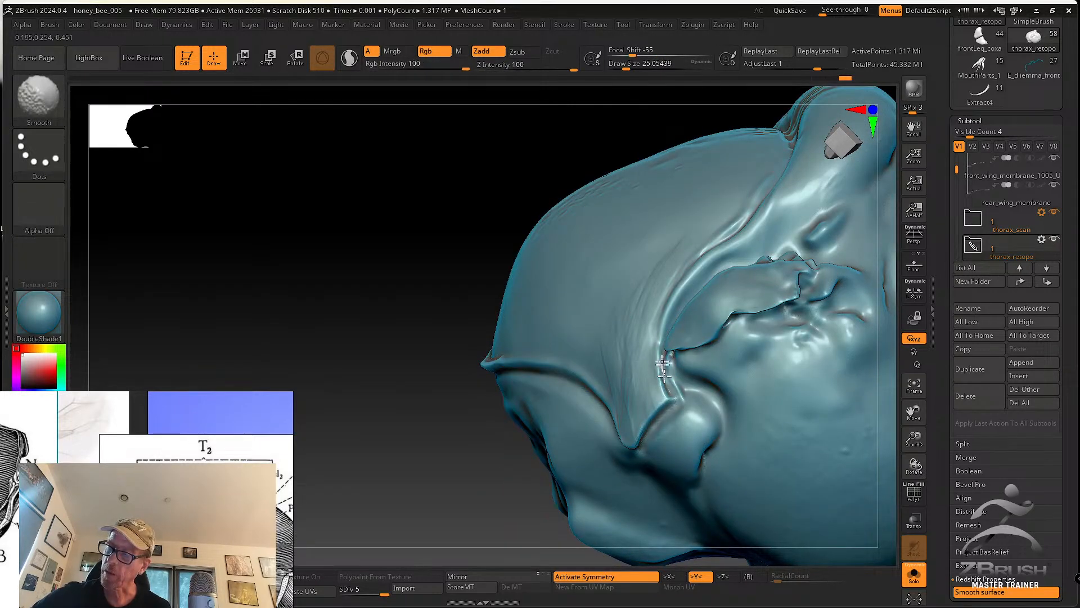
# Sculpt the seam from the junction up along the plate's rear edge beside the wing base with SK_Cloth
pyautogui.moveTo(675, 406); pyautogui.dragTo(672, 397, button='right')
pyautogui.moveTo(665, 354)
pyautogui.mouseDown(button='right')
pyautogui.moveTo(714, 424)
pyautogui.moveTo(702, 393)
pyautogui.moveTo(692, 414)
pyautogui.moveTo(660, 358)
pyautogui.mouseUp(button='right')
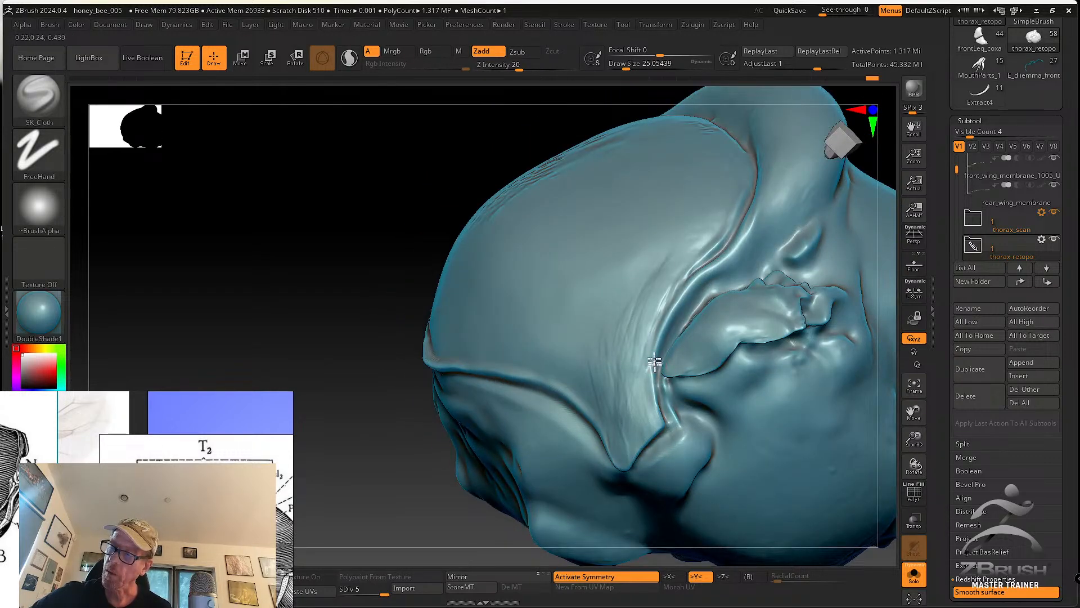
pyautogui.moveTo(654, 360); pyautogui.dragTo(674, 287)
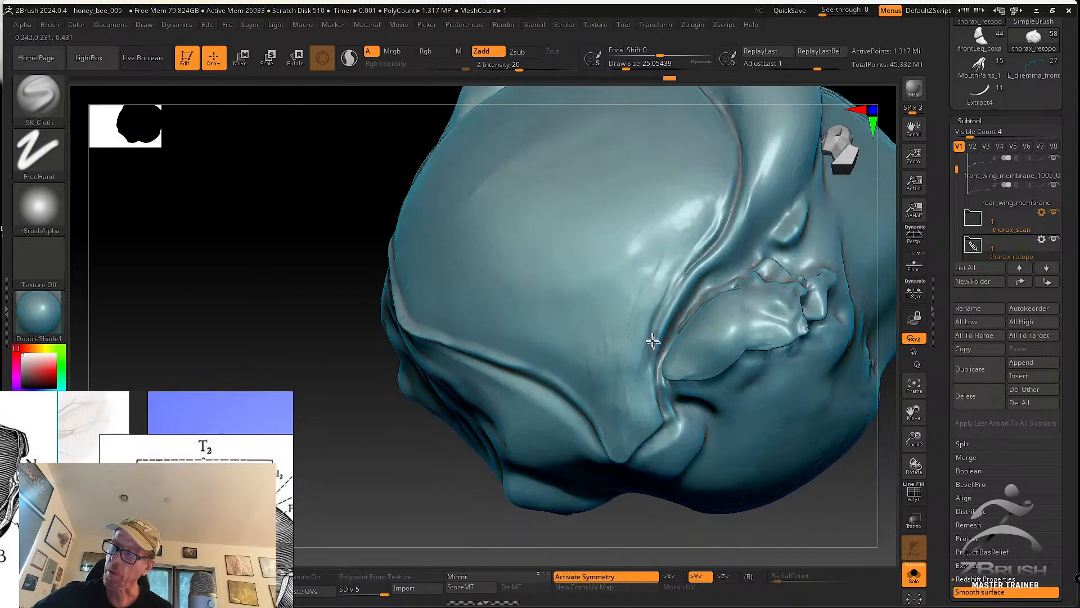
# Finish the rear-edge seam stroke, switch to the tw ClayTubes brush, and lay fine strokes along the plate's rear edge beside the wing base
pyautogui.moveTo(651, 343); pyautogui.dragTo(693, 264)
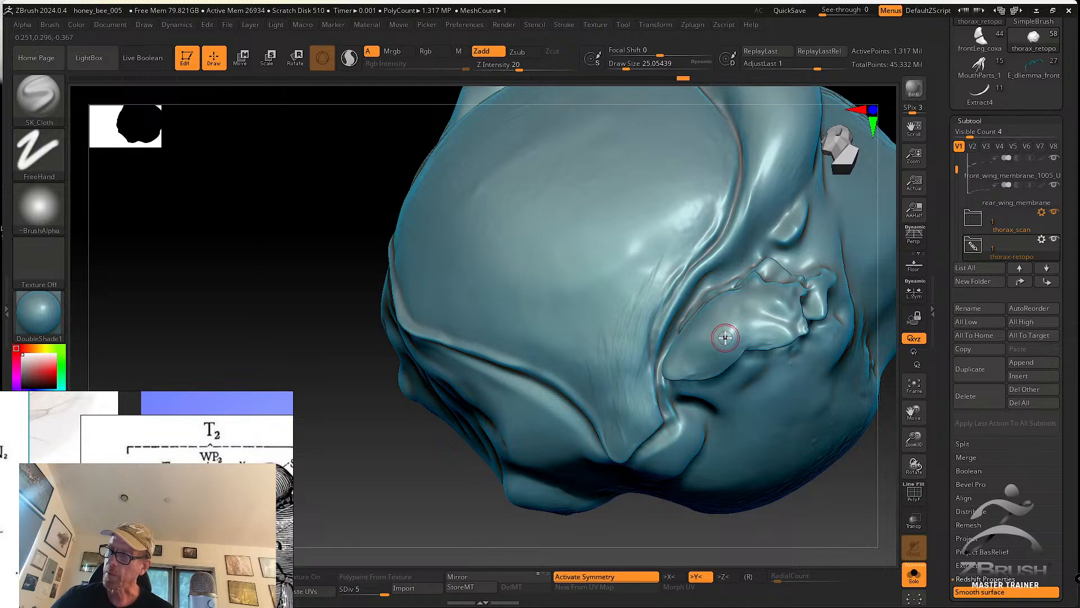
pyautogui.click(38, 95)
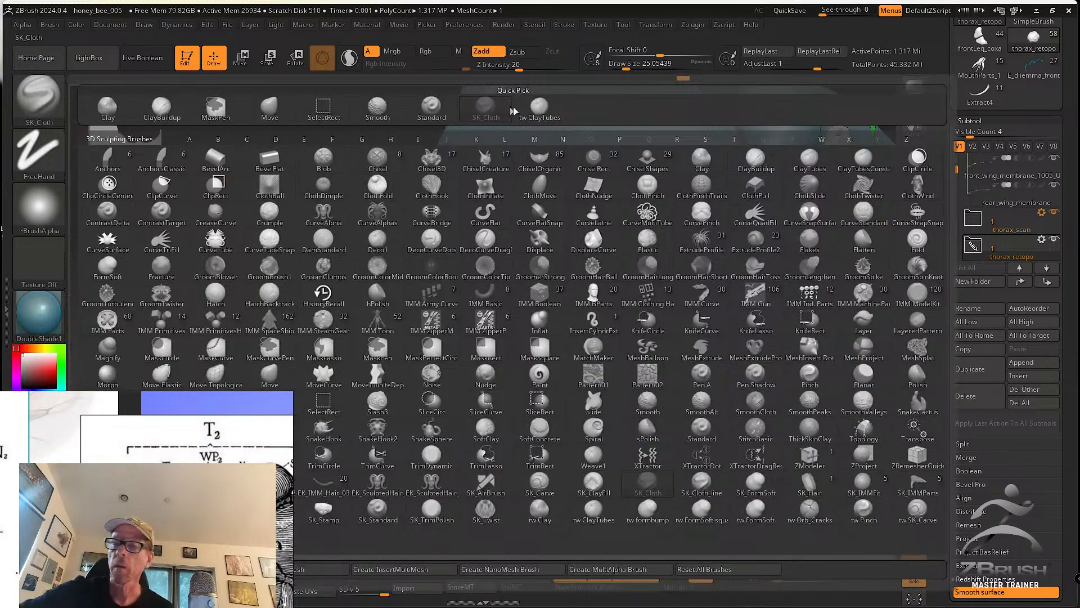
pyautogui.click(537, 107)
pyautogui.moveTo(730, 338)
pyautogui.mouseDown(button='right')
pyautogui.moveTo(719, 403)
pyautogui.moveTo(700, 323)
pyautogui.mouseUp(button='right')
pyautogui.moveTo(662, 265); pyautogui.dragTo(644, 319)
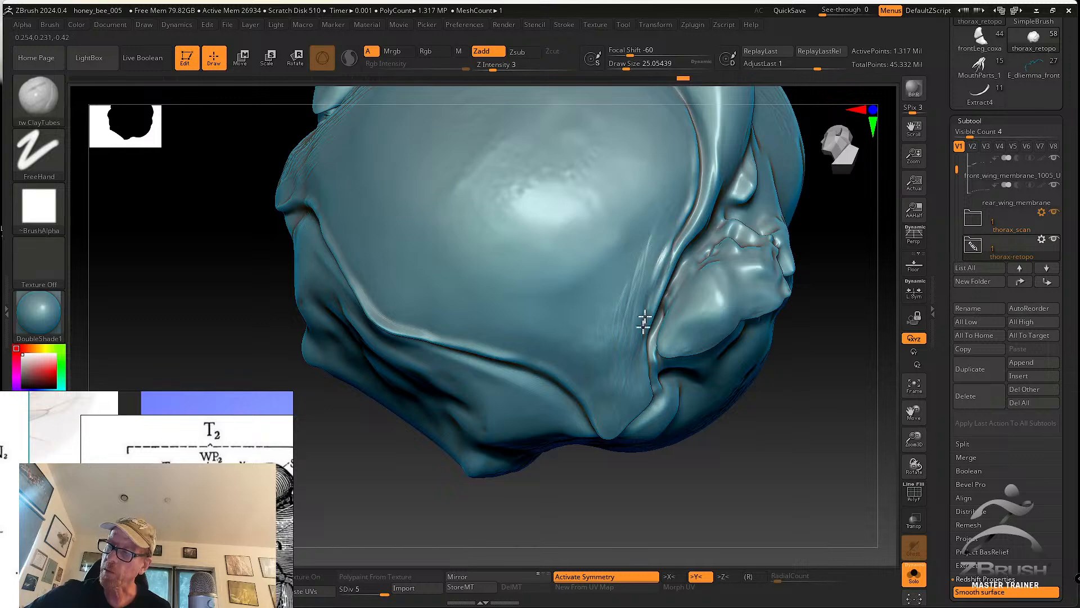
pyautogui.moveTo(639, 345); pyautogui.dragTo(656, 261, button='right')
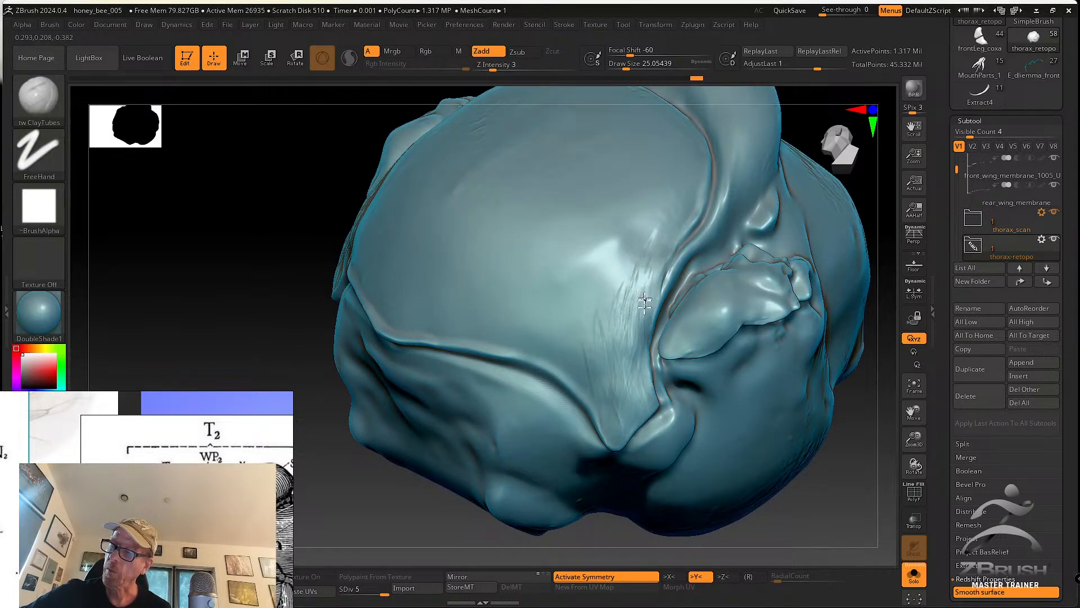
pyautogui.moveTo(631, 356); pyautogui.dragTo(619, 381, button='right')
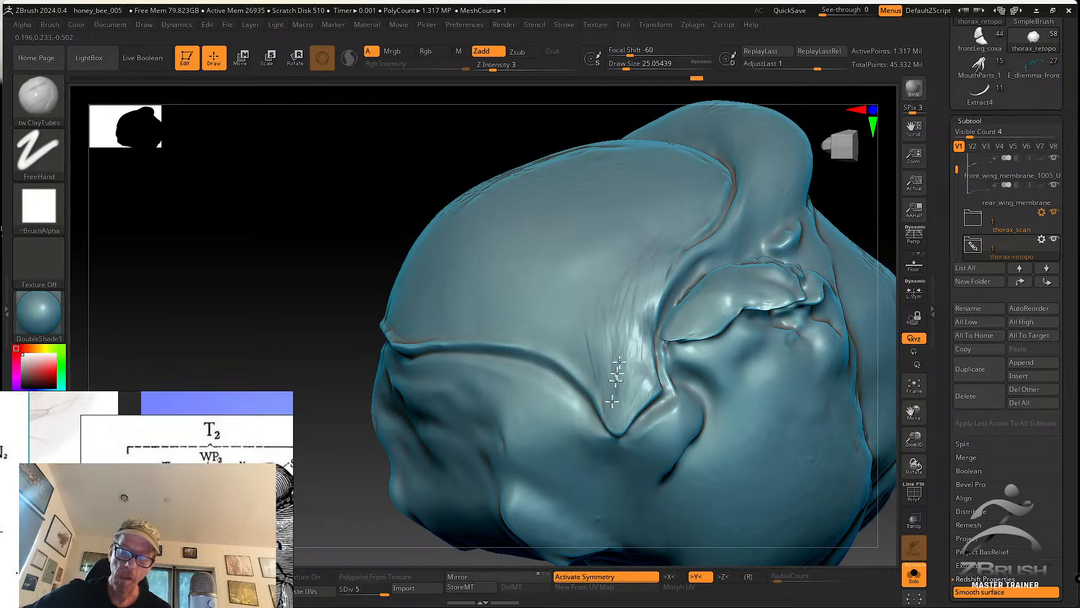
# Build up fine tw ClayTubes strokes along the plate's narrow rear section from the wing base down to its pointed lower corner
pyautogui.moveTo(651, 381); pyautogui.dragTo(643, 363, button='right')
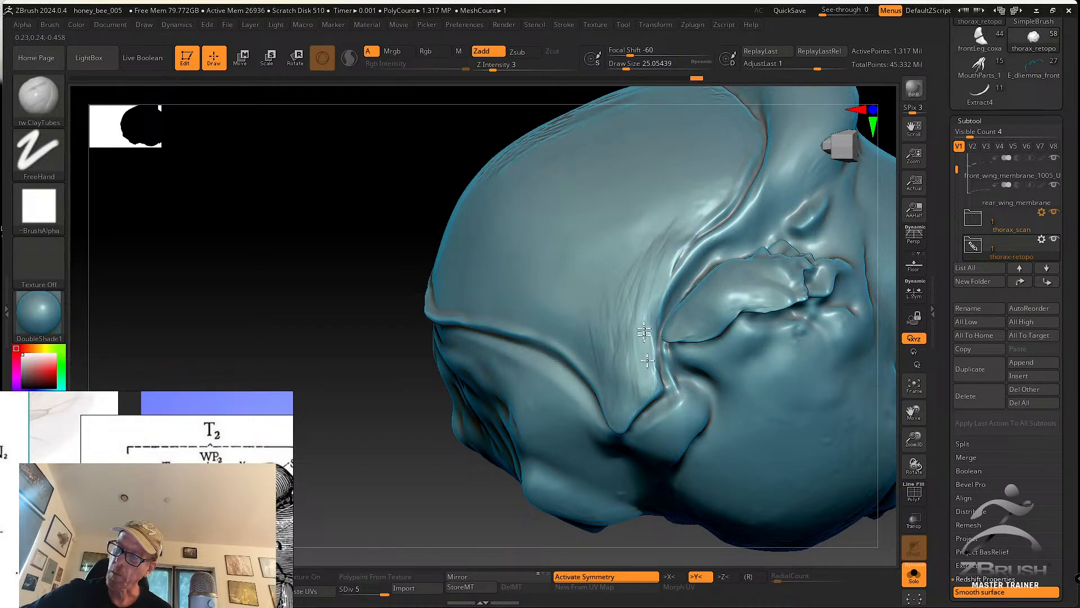
pyautogui.moveTo(611, 376); pyautogui.dragTo(640, 398, button='right')
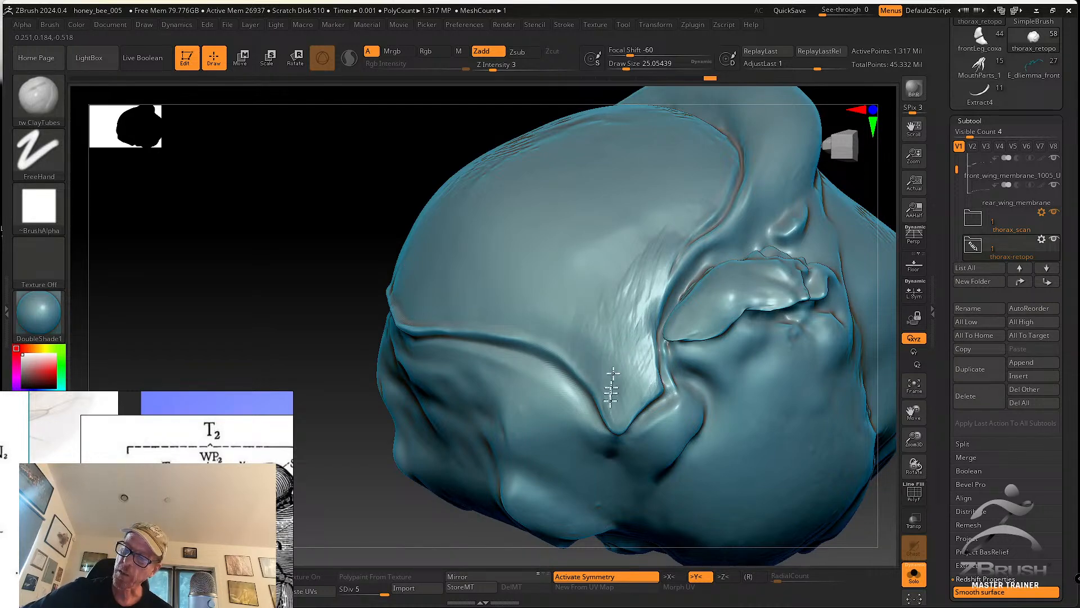
pyautogui.moveTo(644, 367); pyautogui.dragTo(619, 390, button='right')
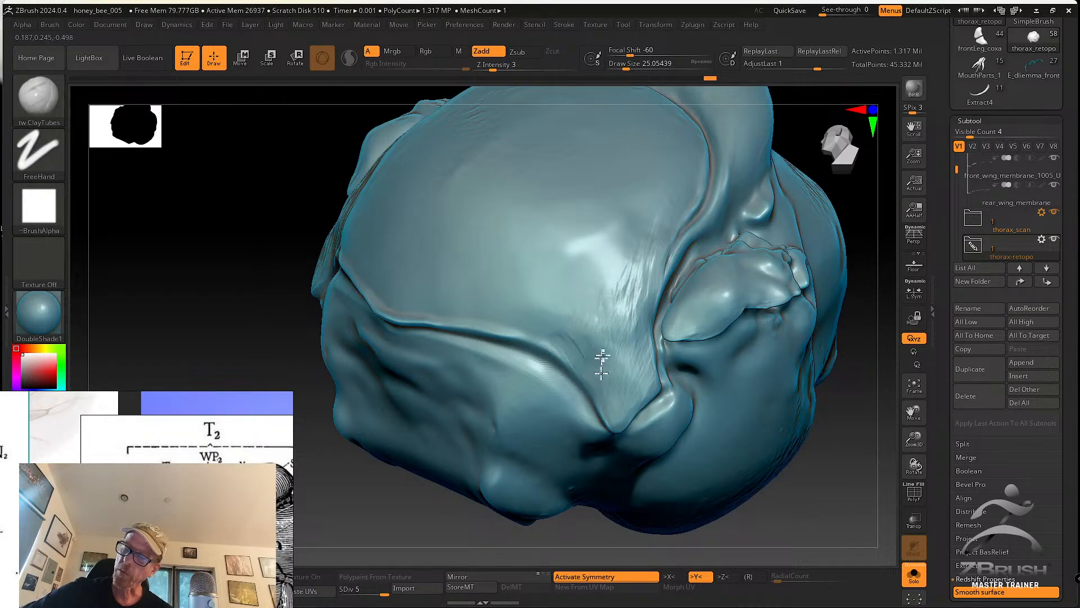
pyautogui.moveTo(631, 422); pyautogui.dragTo(636, 378, button='right')
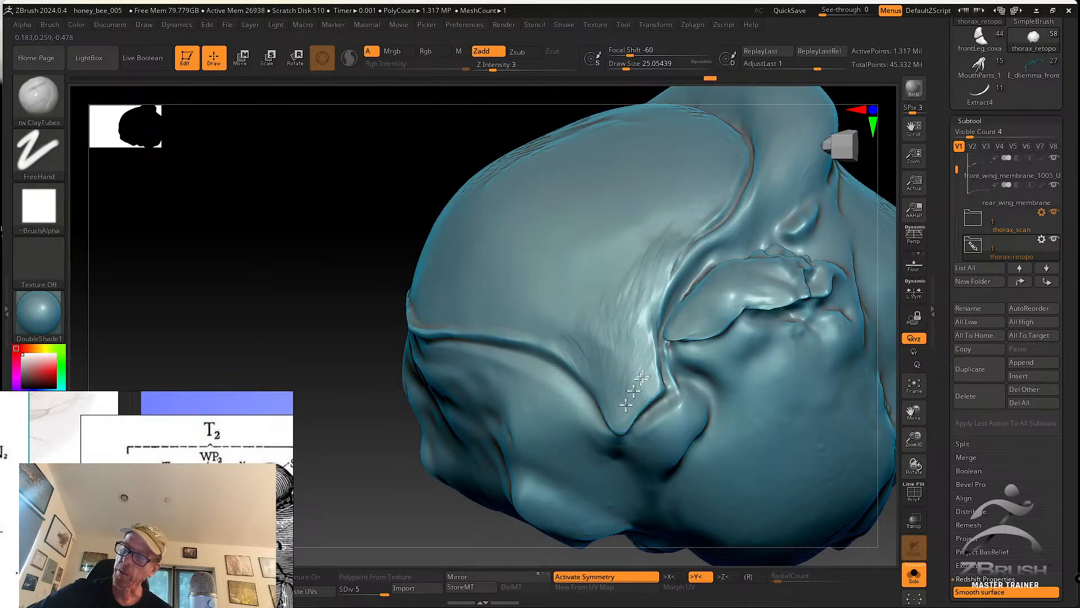
pyautogui.moveTo(650, 265)
pyautogui.mouseDown(button='right')
pyautogui.moveTo(657, 315)
pyautogui.moveTo(661, 287)
pyautogui.mouseUp(button='right')
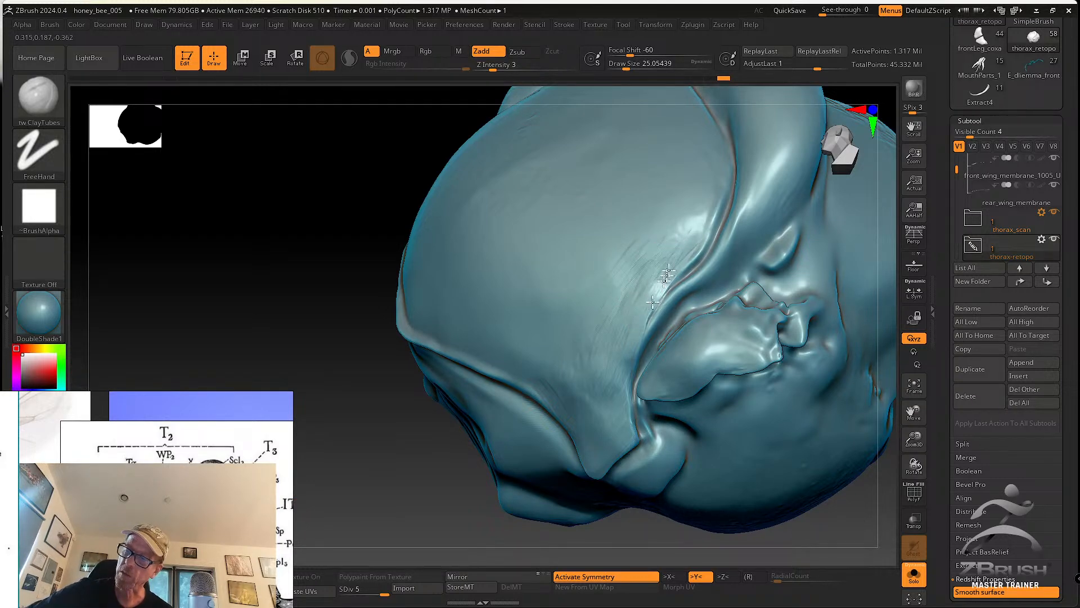
# Extend the fine tw ClayTubes strokes forward across the lower half of the plate, above the curved lower seam
pyautogui.moveTo(608, 274); pyautogui.dragTo(598, 309, button='right')
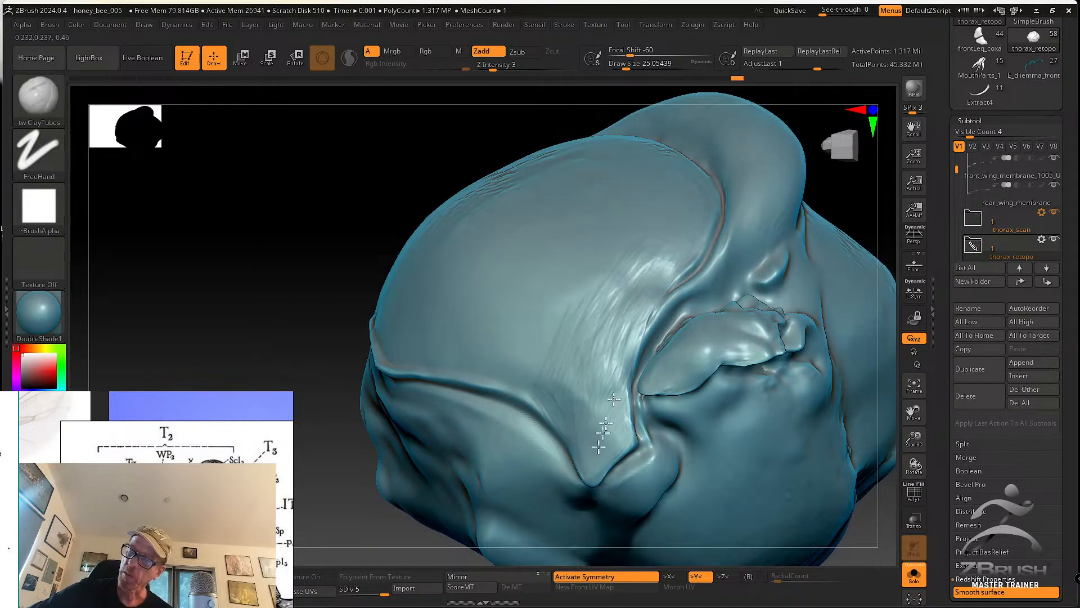
pyautogui.moveTo(576, 344); pyautogui.dragTo(602, 379, button='right')
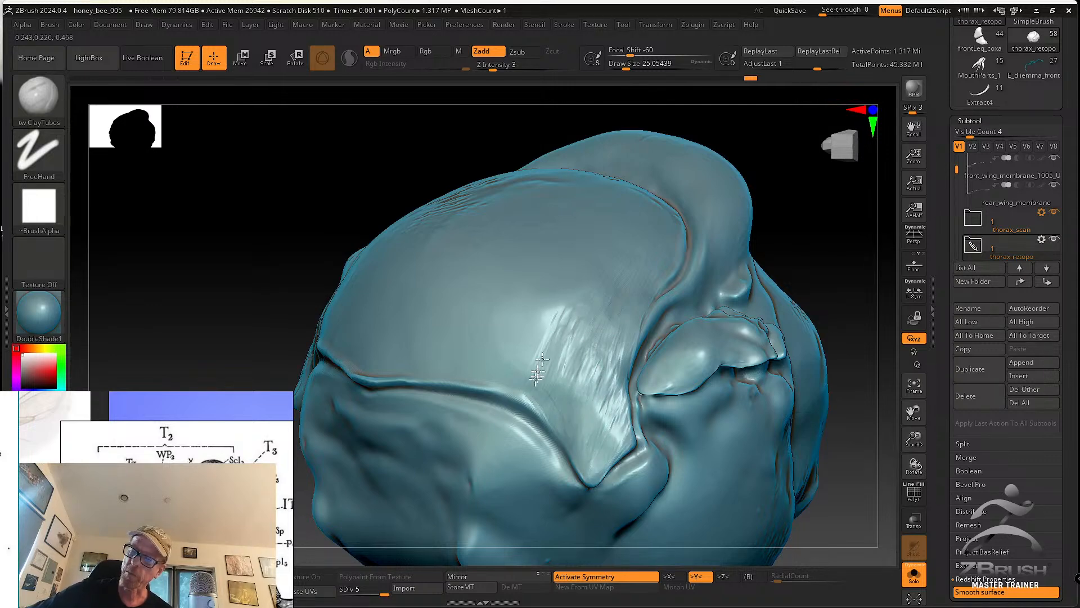
pyautogui.moveTo(446, 344); pyautogui.dragTo(486, 346, button='right')
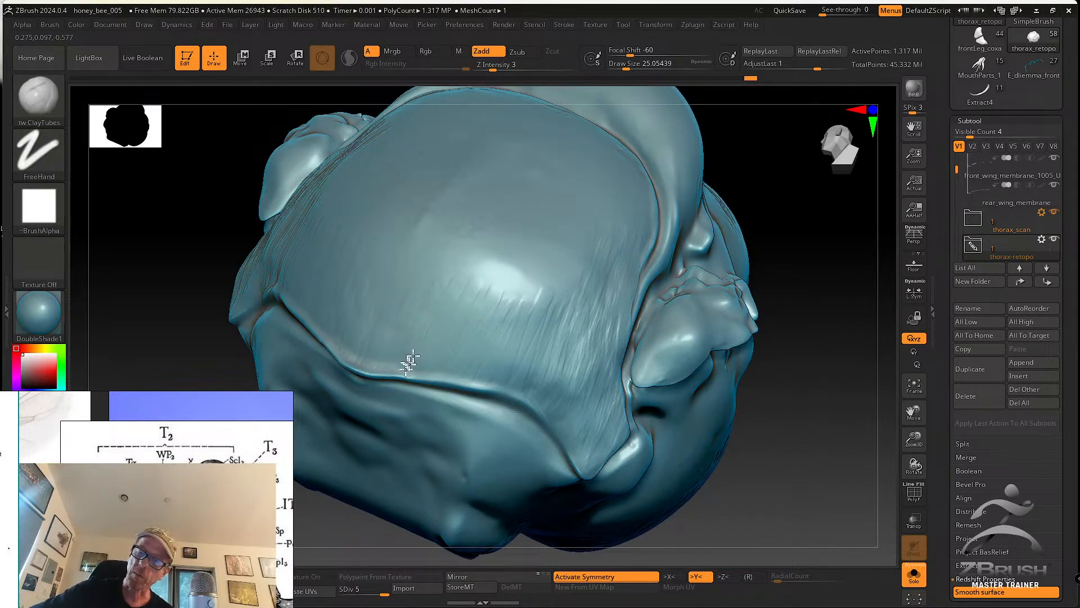
pyautogui.moveTo(398, 325); pyautogui.dragTo(372, 361, button='right')
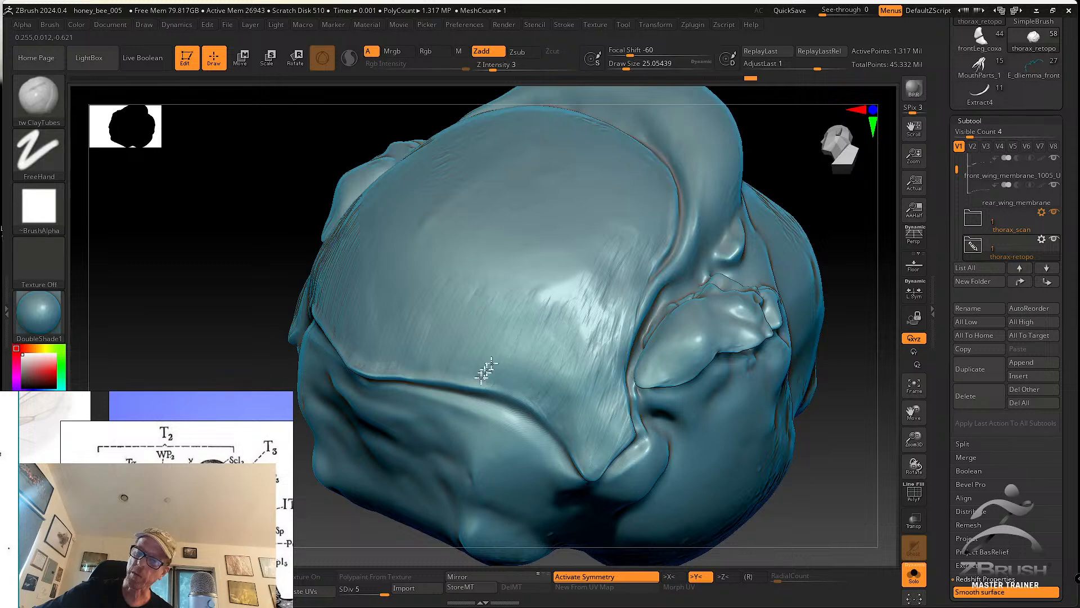
pyautogui.moveTo(384, 345); pyautogui.dragTo(395, 350, button='right')
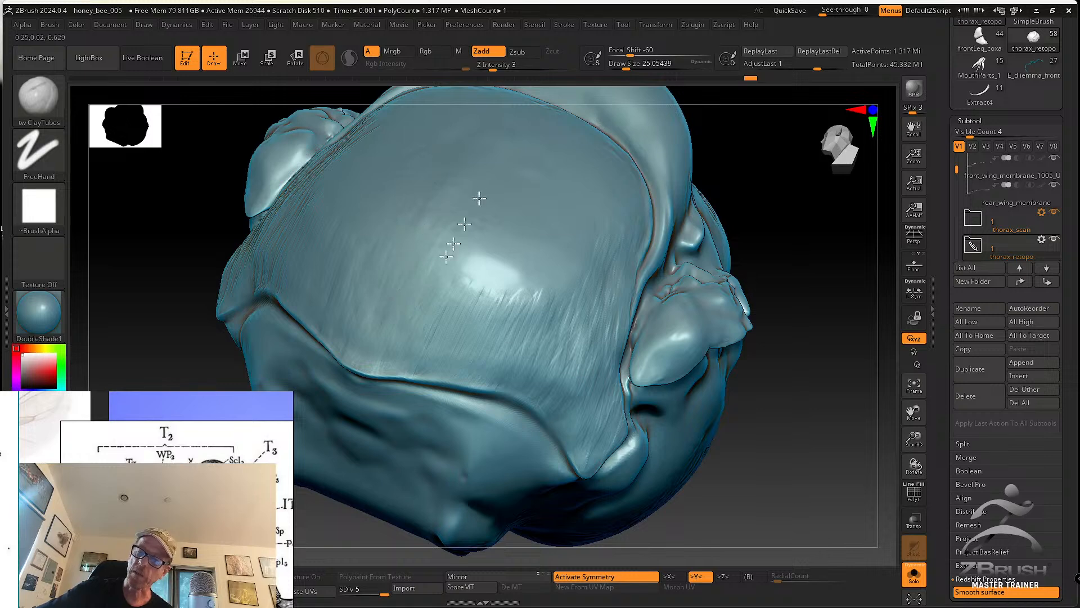
# Layer more directional tw ClayTubes strokes over the middle of the domed plate and blend them toward the pointed lower corner
pyautogui.moveTo(568, 290); pyautogui.dragTo(574, 253, button='right')
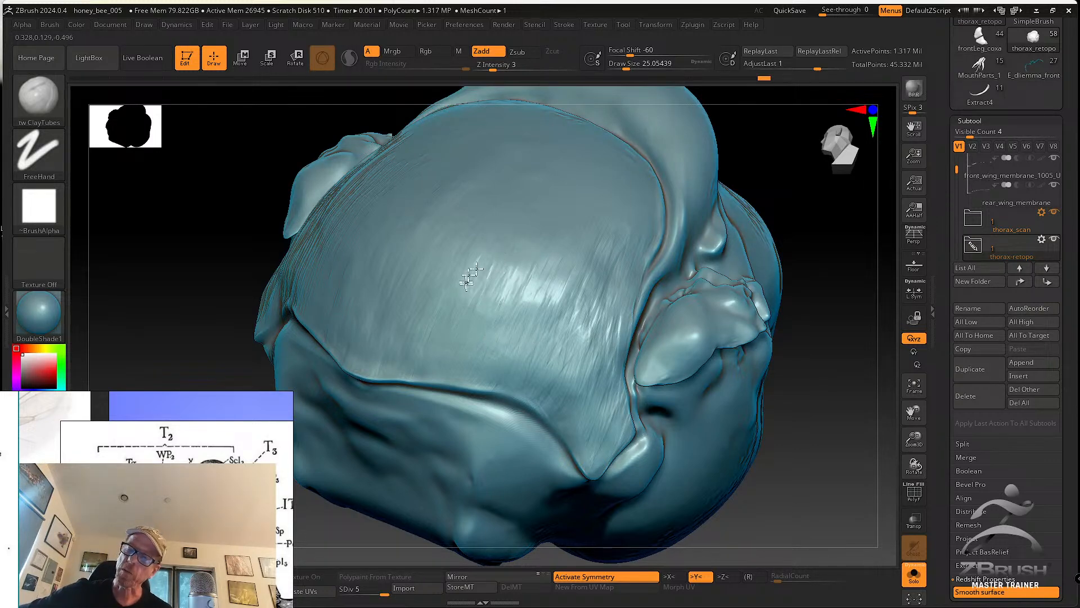
pyautogui.moveTo(554, 319); pyautogui.dragTo(561, 379, button='right')
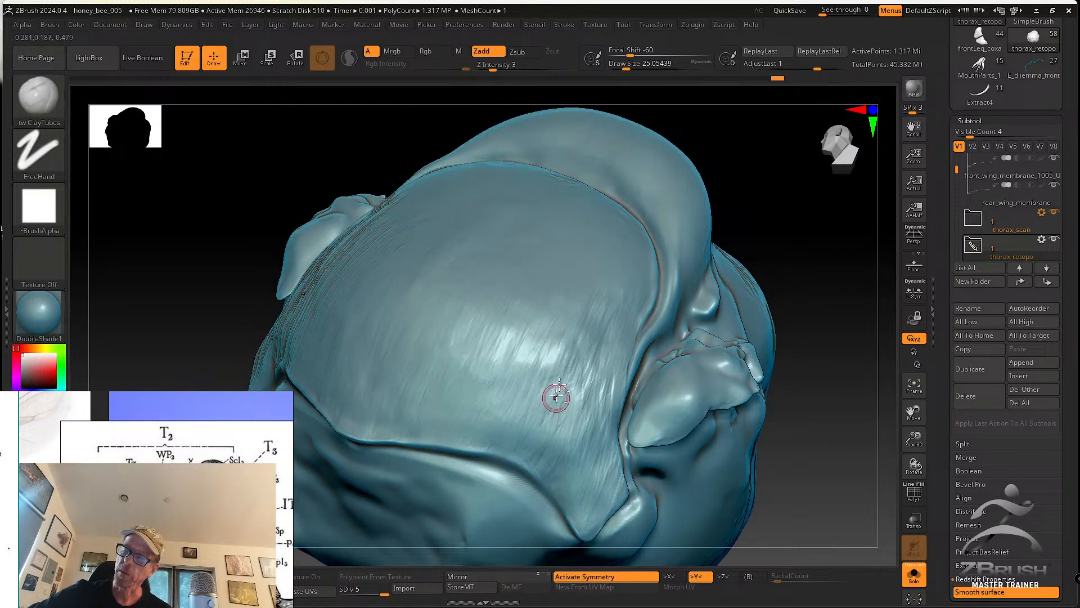
pyautogui.moveTo(588, 394); pyautogui.dragTo(600, 384, button='right')
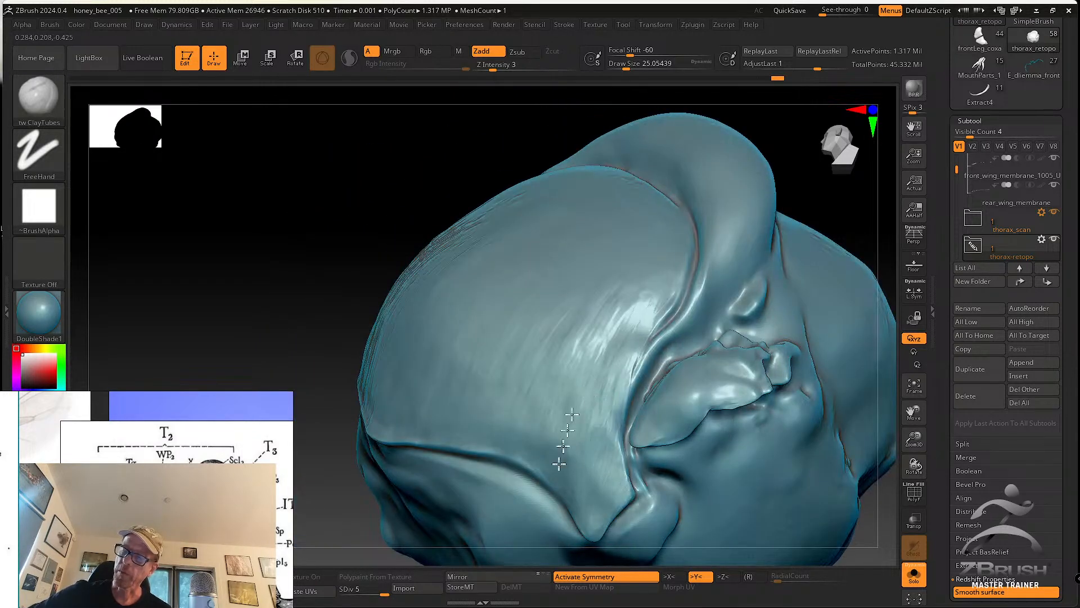
pyautogui.moveTo(545, 459); pyautogui.dragTo(592, 431, button='right')
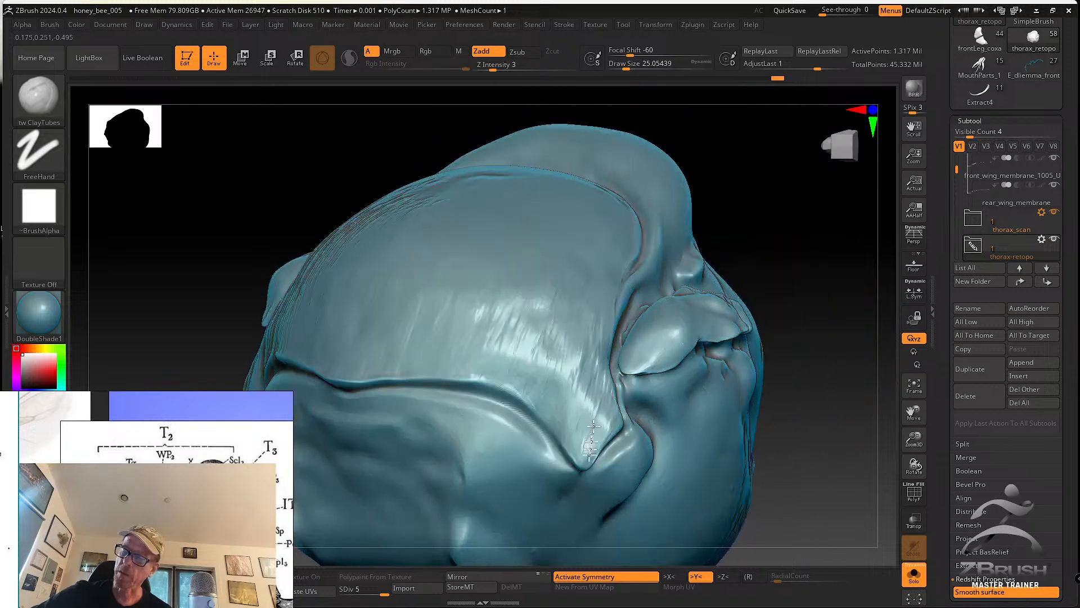
pyautogui.moveTo(545, 392)
pyautogui.mouseDown(button='right')
pyautogui.moveTo(549, 361)
pyautogui.moveTo(525, 386)
pyautogui.mouseUp(button='right')
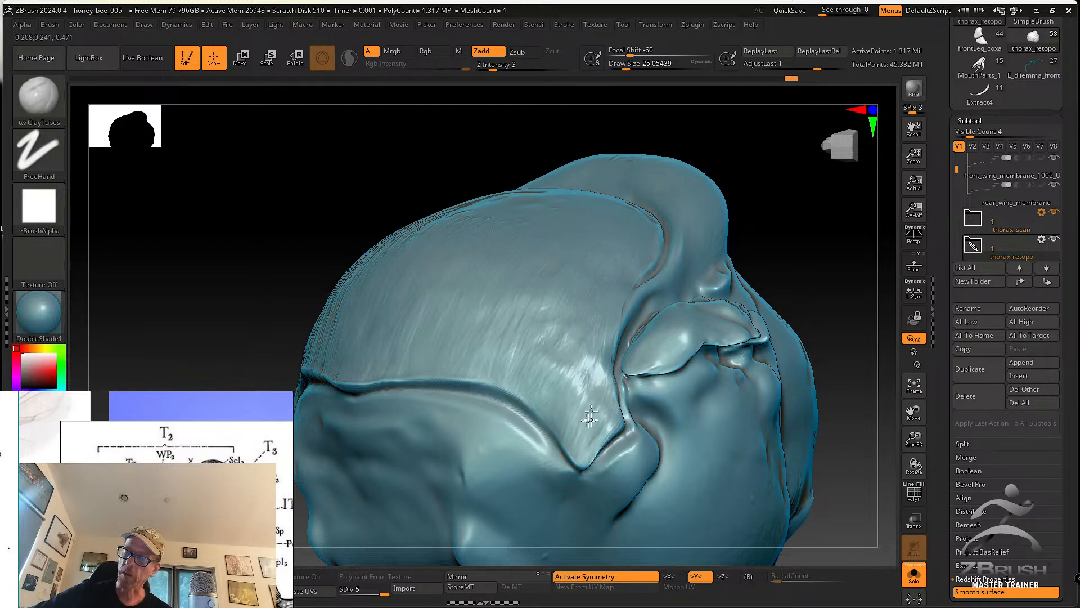
pyautogui.moveTo(604, 438); pyautogui.dragTo(601, 394, button='right')
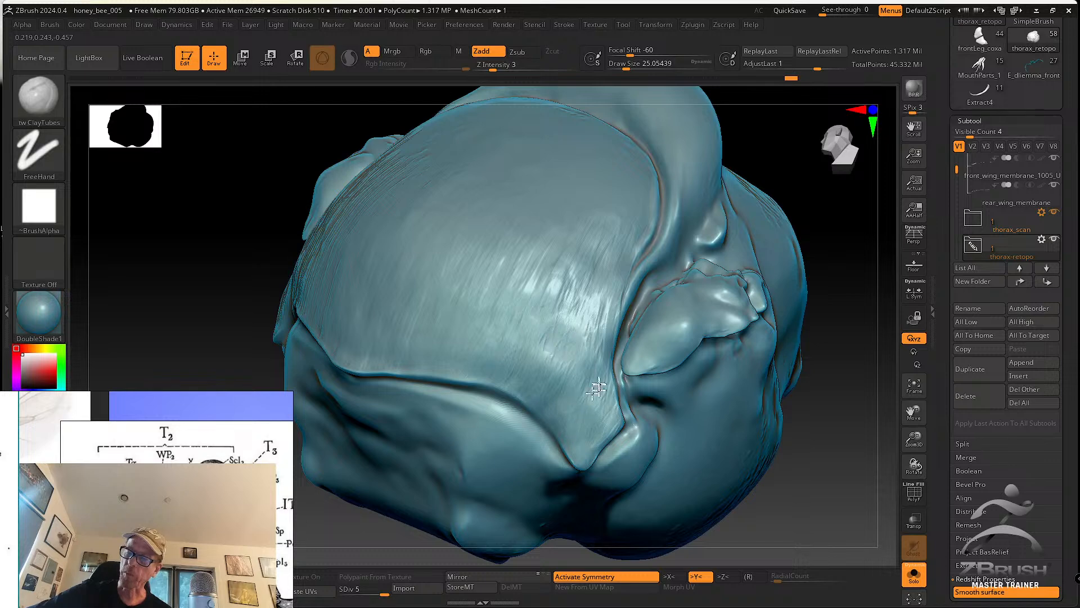
# Add strokes at the plate's pointed lower corner and smooth the surface just above the seam there
pyautogui.moveTo(584, 414); pyautogui.dragTo(588, 442)
pyautogui.moveTo(588, 444); pyautogui.dragTo(591, 391, button='right')
pyautogui.moveTo(591, 393)
pyautogui.keyDown('shift'); pyautogui.mouseDown()
pyautogui.moveTo(591, 403)
pyautogui.moveTo(565, 388)
pyautogui.mouseUp(); pyautogui.keyUp('shift')
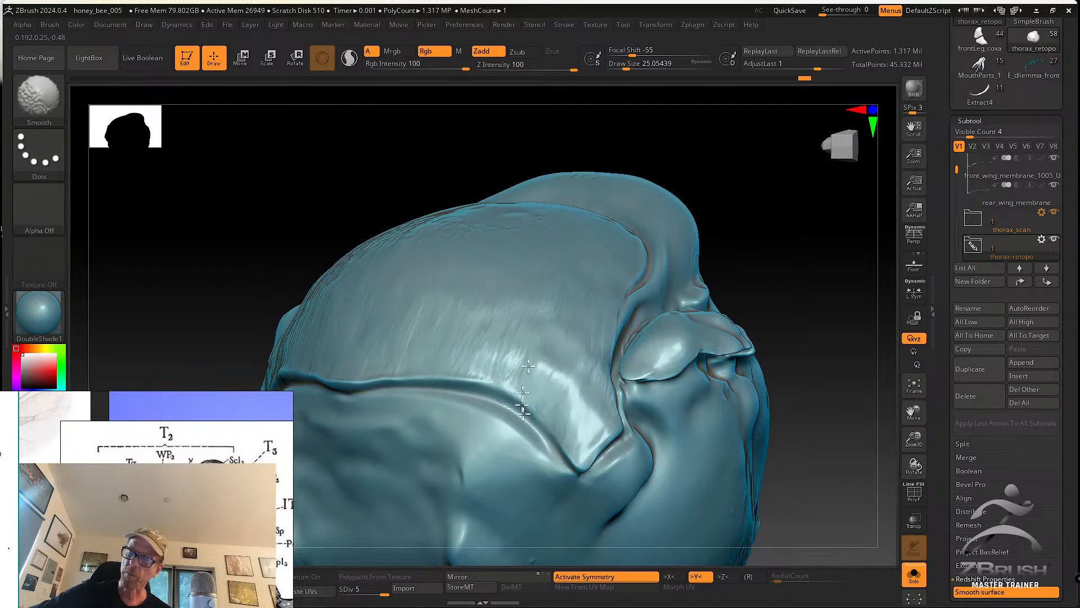
pyautogui.moveTo(540, 338); pyautogui.dragTo(547, 391, button='right')
pyautogui.moveTo(581, 395)
pyautogui.mouseDown()
pyautogui.moveTo(597, 429)
pyautogui.moveTo(591, 369)
pyautogui.moveTo(565, 340)
pyautogui.mouseUp()
pyautogui.moveTo(565, 340); pyautogui.dragTo(542, 357, button='right')
# Enlarge the tw ClayTubes brush to a draw size of about 37 and cover the whole domed plate with directional strokes
pyautogui.press('s')
pyautogui.moveTo(539, 312); pyautogui.dragTo(531, 313)
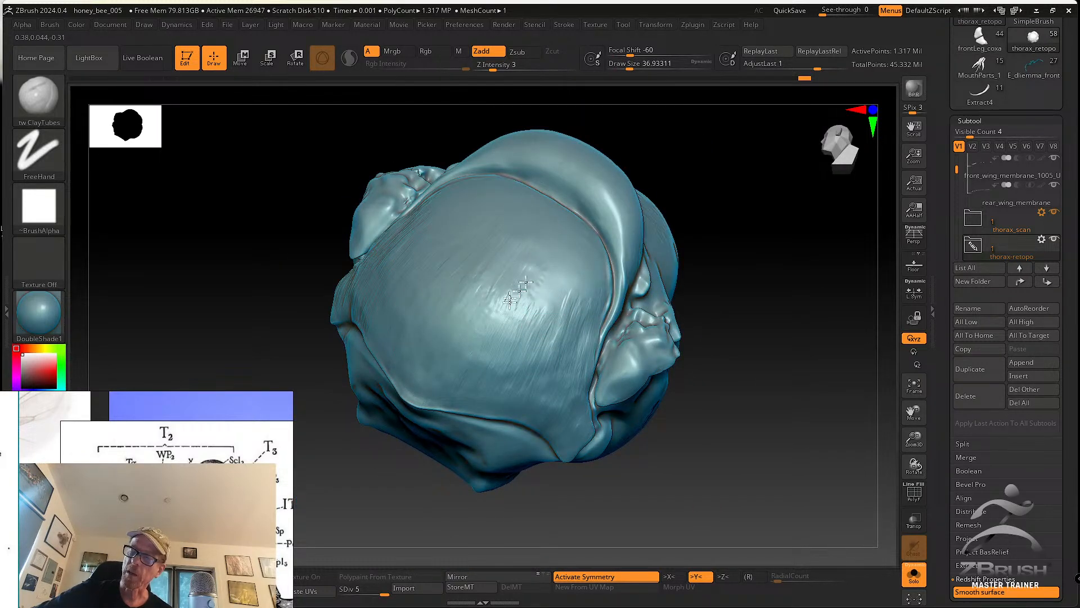
pyautogui.moveTo(534, 375); pyautogui.dragTo(550, 306, button='right')
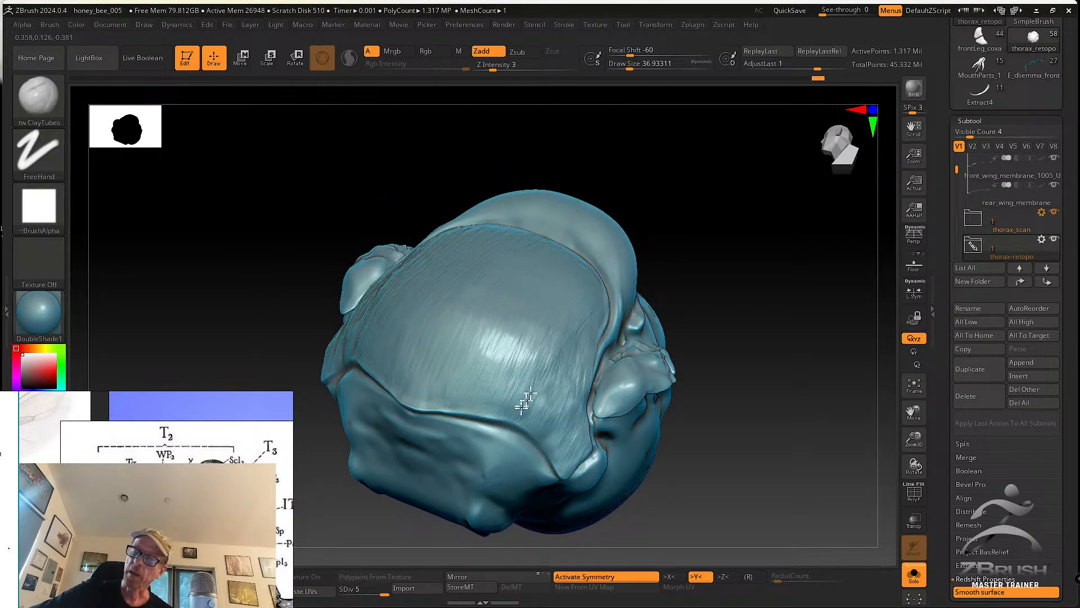
pyautogui.moveTo(540, 425); pyautogui.dragTo(546, 430, button='right')
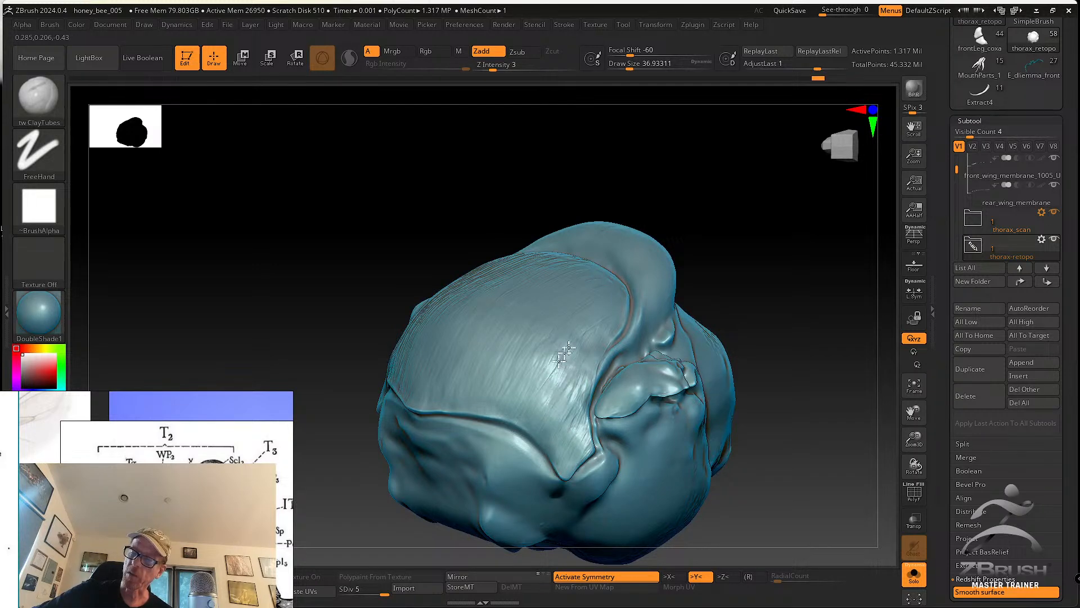
pyautogui.moveTo(535, 379)
pyautogui.mouseDown(button='right')
pyautogui.moveTo(554, 360)
pyautogui.moveTo(558, 266)
pyautogui.mouseUp(button='right')
pyautogui.moveTo(550, 217)
pyautogui.mouseDown(button='right')
pyautogui.moveTo(506, 248)
pyautogui.moveTo(458, 355)
pyautogui.moveTo(447, 327)
pyautogui.moveTo(429, 366)
pyautogui.mouseUp(button='right')
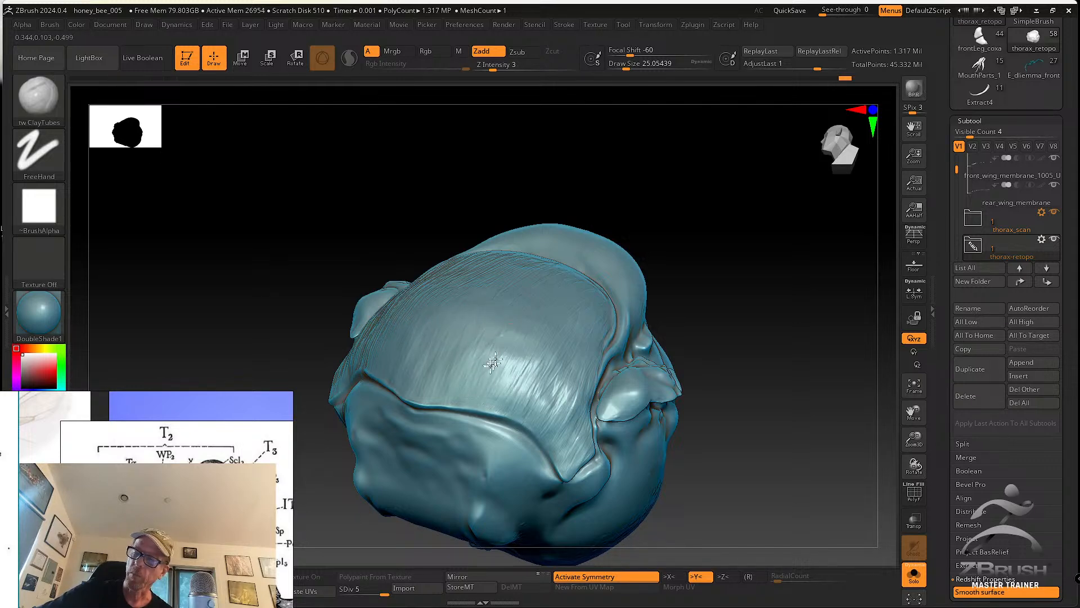
pyautogui.moveTo(573, 352); pyautogui.dragTo(567, 388, button='right')
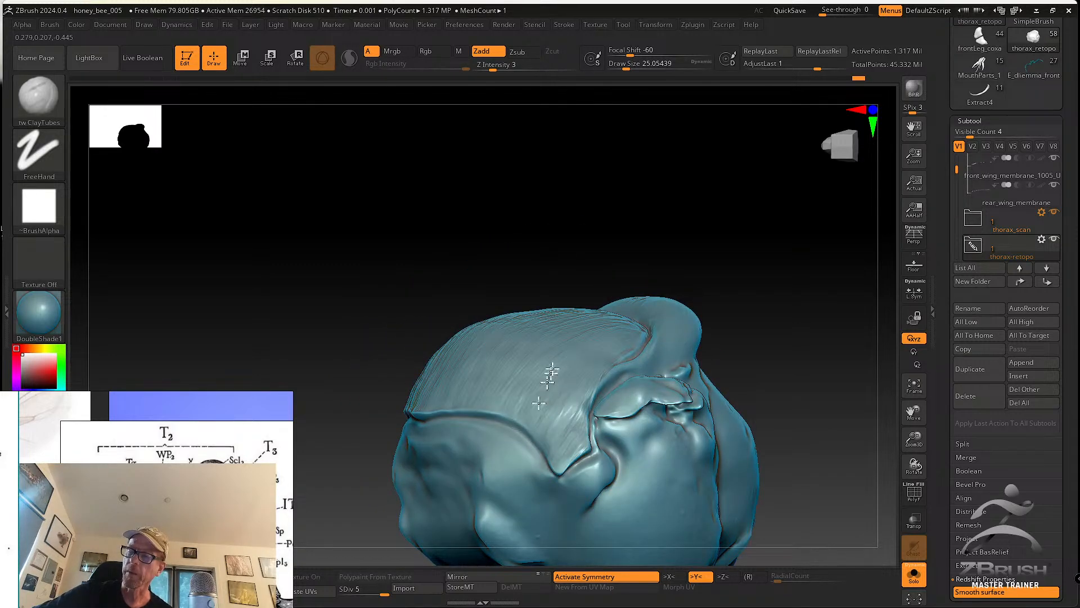
pyautogui.moveTo(499, 388); pyautogui.dragTo(524, 352, button='right')
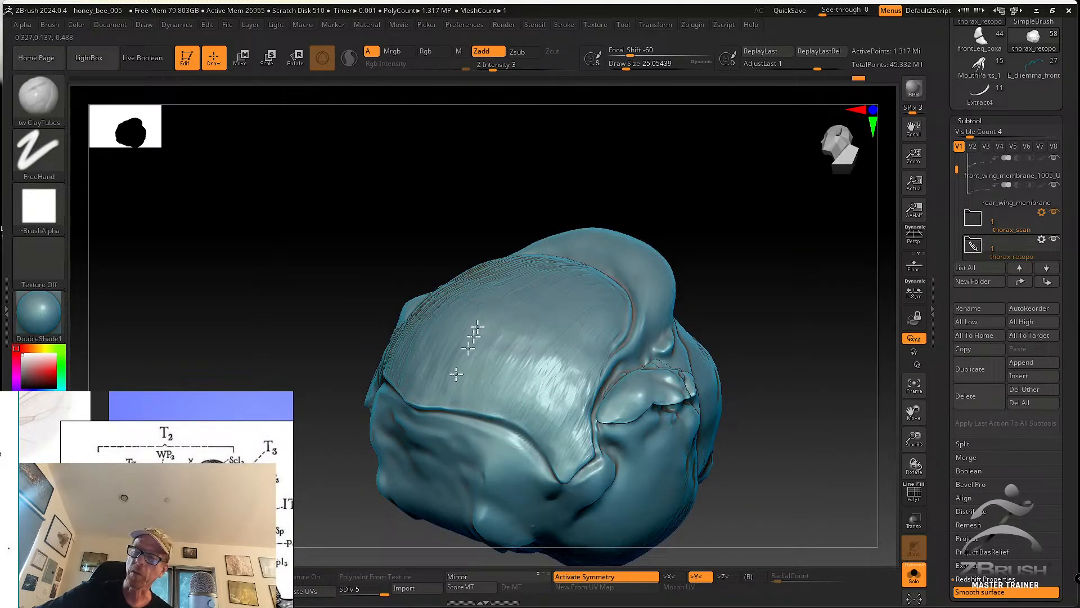
pyautogui.moveTo(518, 306)
pyautogui.mouseDown(button='right')
pyautogui.moveTo(613, 415)
pyautogui.moveTo(632, 368)
pyautogui.moveTo(612, 361)
pyautogui.moveTo(613, 390)
pyautogui.moveTo(636, 417)
pyautogui.moveTo(647, 393)
pyautogui.mouseUp(button='right')
# Choose the Move brush and reshape the plate's angular rear corner below the wing base, using draw sizes of about 59 and 80
pyautogui.click(39, 96)
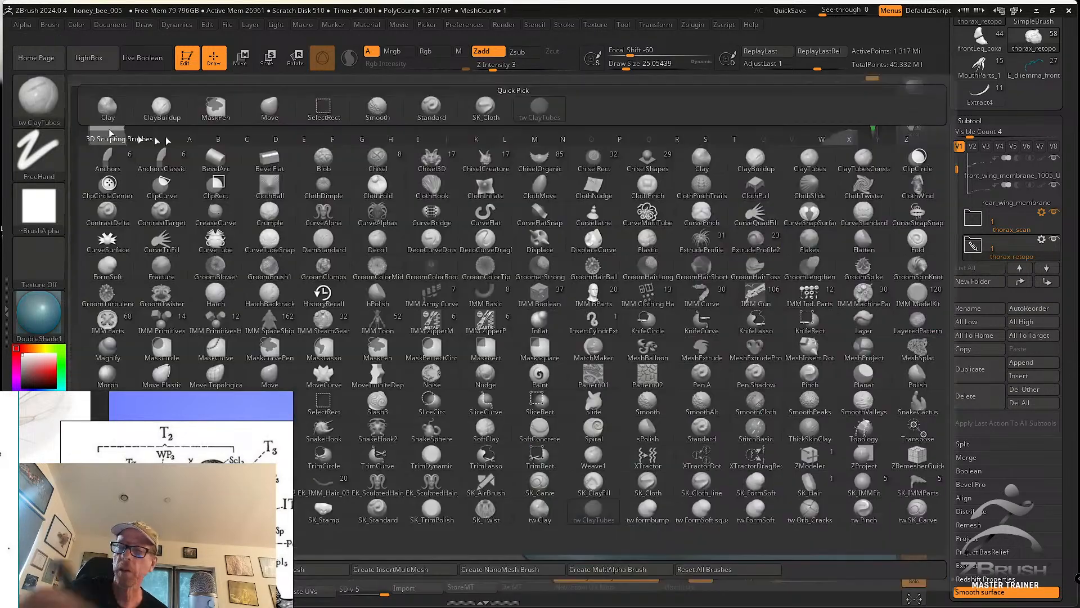
pyautogui.click(270, 107)
pyautogui.press('s')
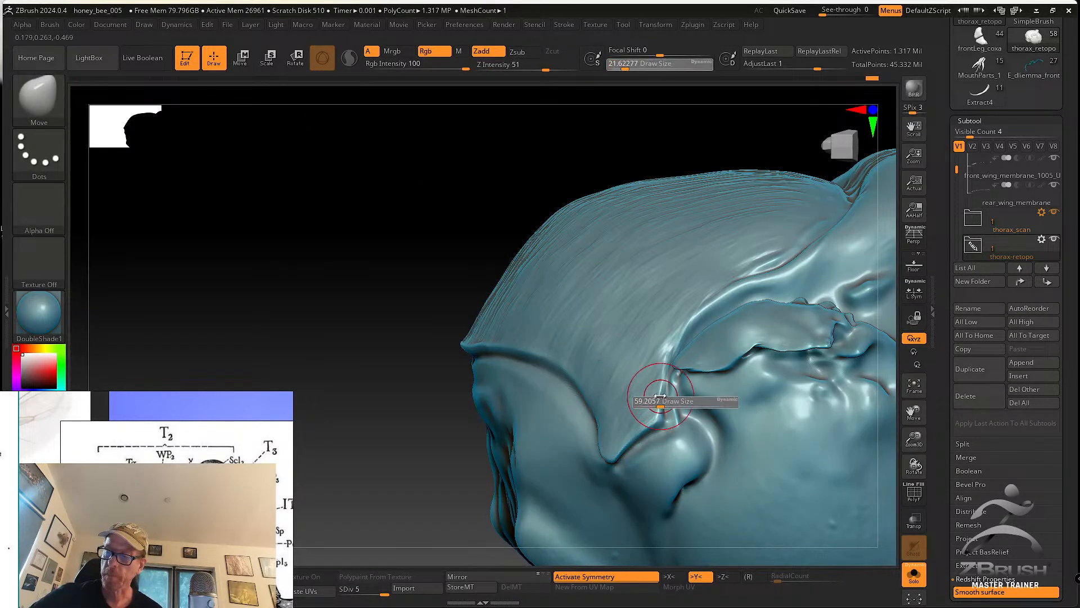
pyautogui.moveTo(666, 393)
pyautogui.mouseDown()
pyautogui.moveTo(651, 397)
pyautogui.moveTo(653, 421)
pyautogui.mouseUp()
pyautogui.press('s')
pyautogui.moveTo(647, 394); pyautogui.dragTo(649, 415, button='right')
pyautogui.press('s')
pyautogui.moveTo(658, 417); pyautogui.dragTo(652, 418)
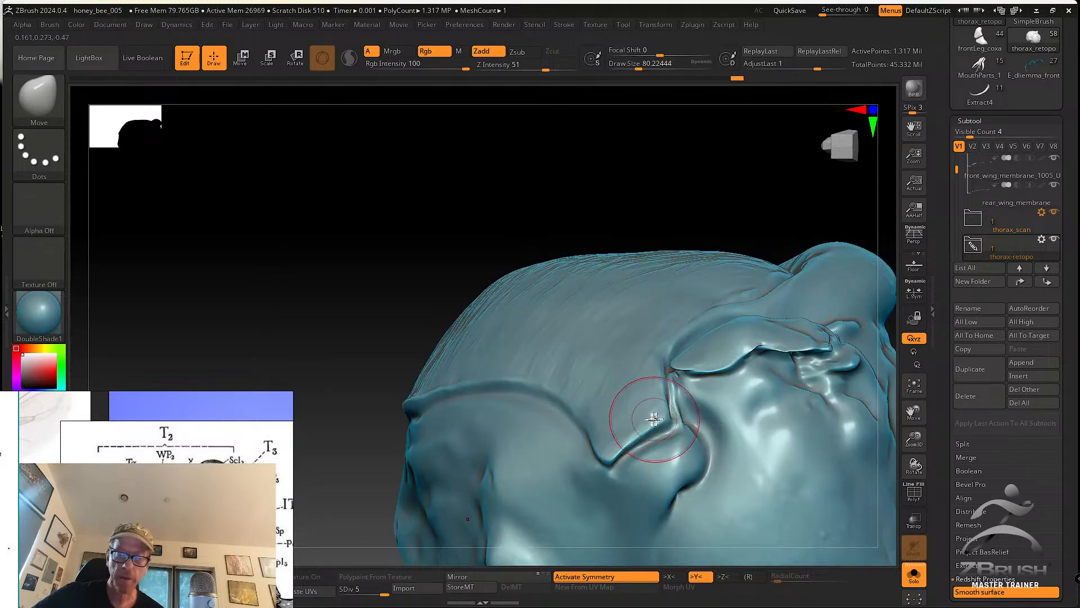
# Reduce the Move brush to a draw size of about 59 and adjust the rear seam where it borders the wing base
pyautogui.moveTo(651, 418)
pyautogui.mouseDown(button='right')
pyautogui.moveTo(662, 438)
pyautogui.moveTo(660, 394)
pyautogui.mouseUp(button='right')
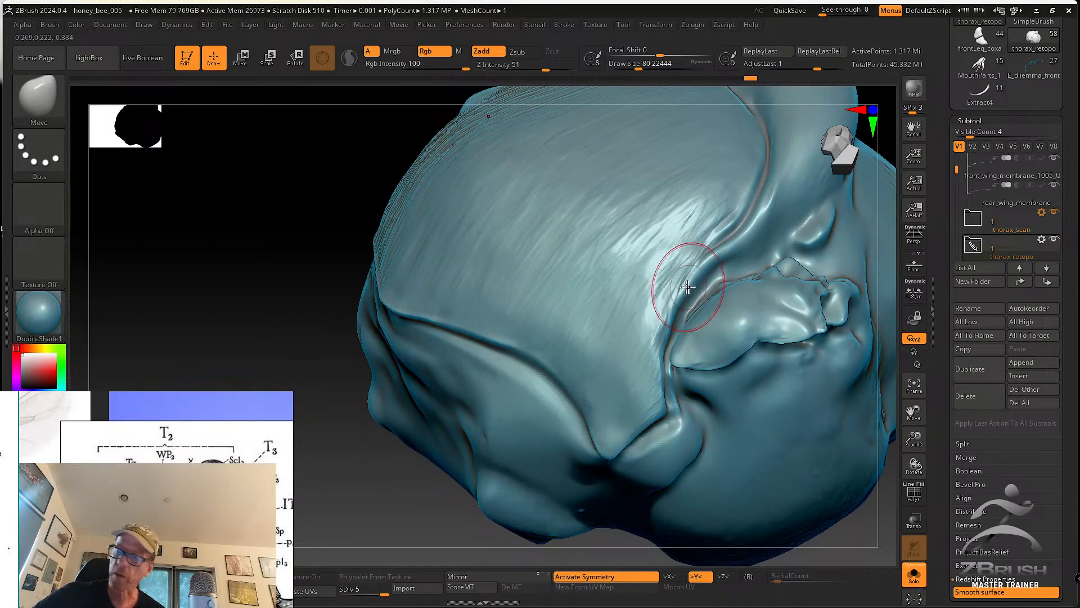
pyautogui.press('s')
pyautogui.moveTo(677, 316); pyautogui.dragTo(670, 325)
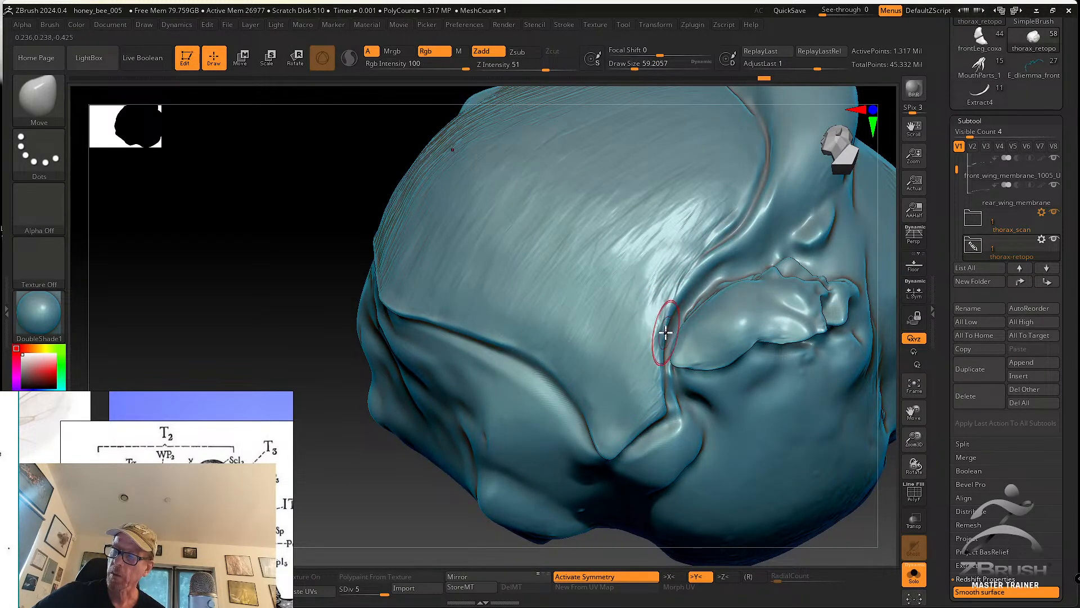
pyautogui.moveTo(674, 346)
pyautogui.keyDown('ctrl'); pyautogui.mouseDown(button='right')
pyautogui.moveTo(665, 359)
pyautogui.moveTo(666, 333)
pyautogui.moveTo(656, 341)
pyautogui.moveTo(631, 392)
pyautogui.mouseUp(button='right'); pyautogui.keyUp('ctrl')
# Set the Move brush to a draw size of about 80 and reshape the plate's lower outline and the front end of its seam
pyautogui.press('s')
pyautogui.moveTo(623, 348); pyautogui.dragTo(629, 342)
pyautogui.moveTo(630, 342); pyautogui.dragTo(618, 338, button='right')
pyautogui.moveTo(618, 336); pyautogui.dragTo(620, 341)
pyautogui.moveTo(604, 317); pyautogui.dragTo(531, 306, button='right')
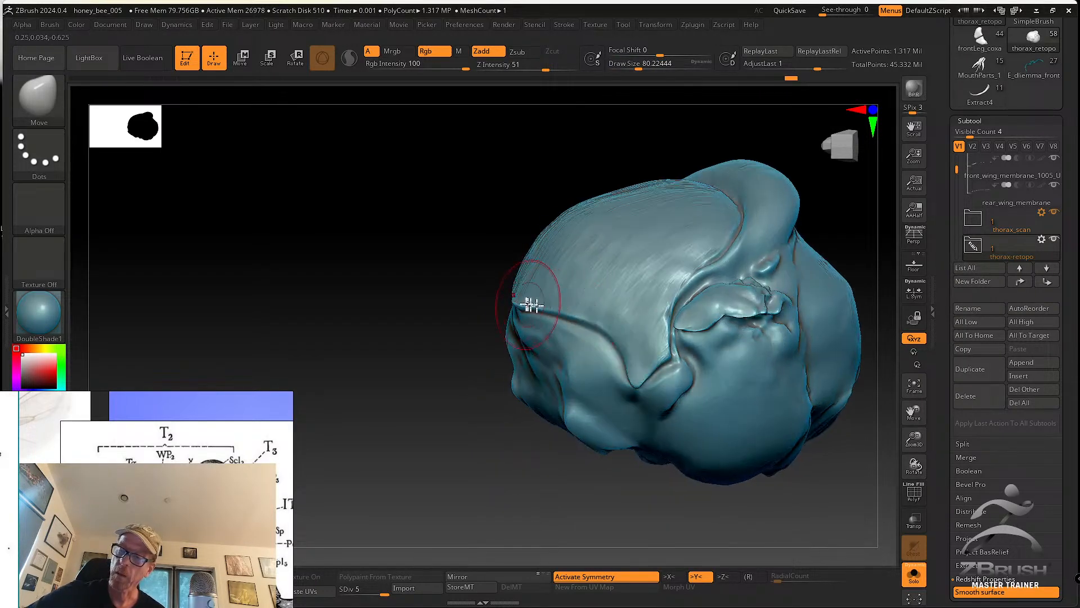
pyautogui.moveTo(559, 294); pyautogui.dragTo(581, 311)
# Enlarge the Move brush to a draw size of about 158 and reshape the broad curvature of the domed plate
pyautogui.moveTo(680, 304)
pyautogui.mouseDown(button='right')
pyautogui.moveTo(646, 343)
pyautogui.moveTo(637, 292)
pyautogui.mouseUp(button='right')
pyautogui.press('s')
pyautogui.moveTo(637, 290); pyautogui.dragTo(645, 254)
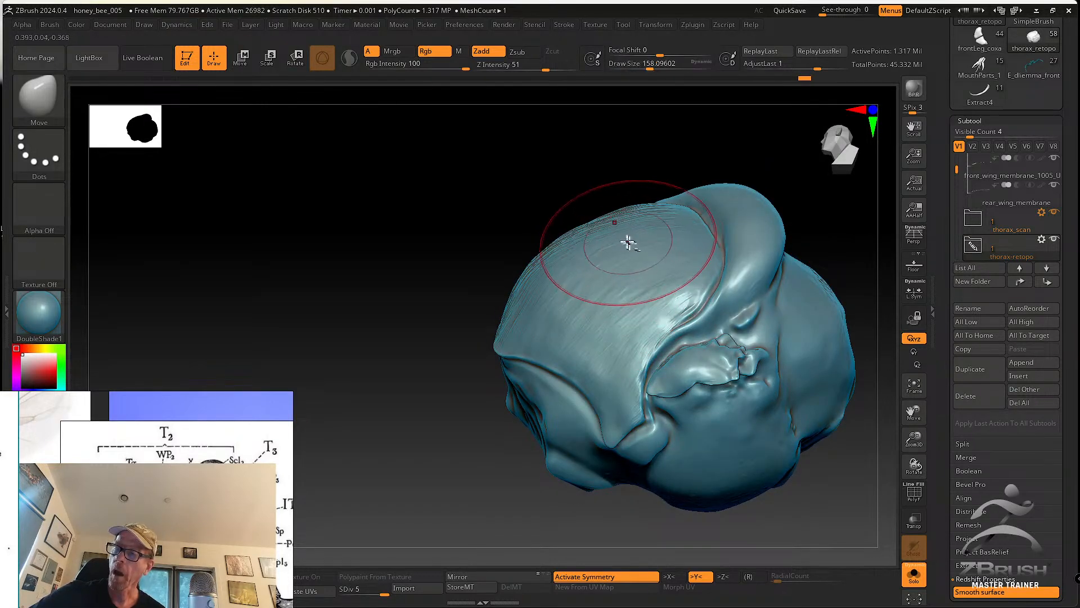
pyautogui.moveTo(574, 252); pyautogui.dragTo(551, 266)
pyautogui.moveTo(532, 304); pyautogui.dragTo(525, 309)
pyautogui.moveTo(613, 265); pyautogui.dragTo(657, 332, button='right')
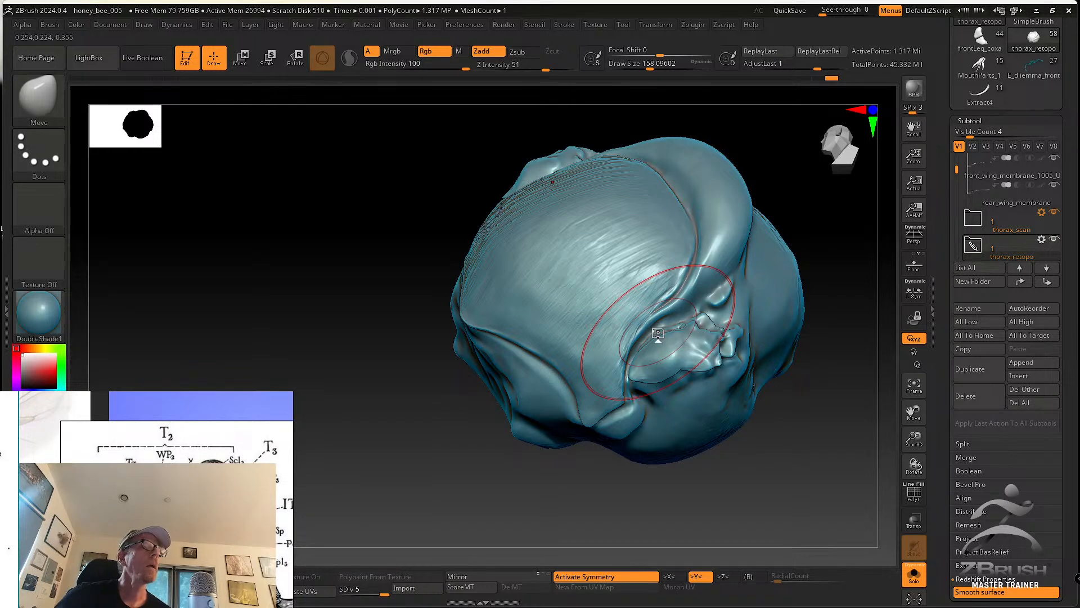
pyautogui.moveTo(657, 256); pyautogui.dragTo(645, 300, button='right')
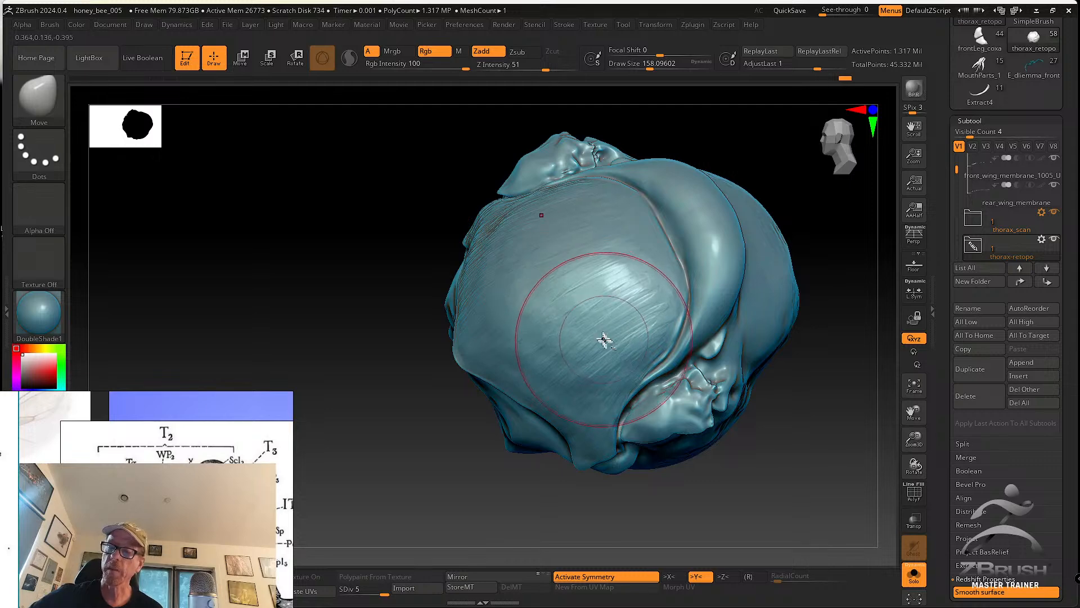
pyautogui.moveTo(579, 345); pyautogui.dragTo(567, 368, button='right')
pyautogui.moveTo(566, 386)
pyautogui.mouseDown()
pyautogui.moveTo(570, 402)
pyautogui.moveTo(565, 395)
pyautogui.mouseUp()
# Reduce the Move brush to a draw size of about 65 and refine the domed plate's pointed lower corner and adjoining seam
pyautogui.press('s')
pyautogui.moveTo(583, 397)
pyautogui.mouseDown(button='right')
pyautogui.moveTo(639, 345)
pyautogui.moveTo(625, 413)
pyautogui.moveTo(682, 363)
pyautogui.mouseUp(button='right')
pyautogui.press('s')
pyautogui.click(605, 427)
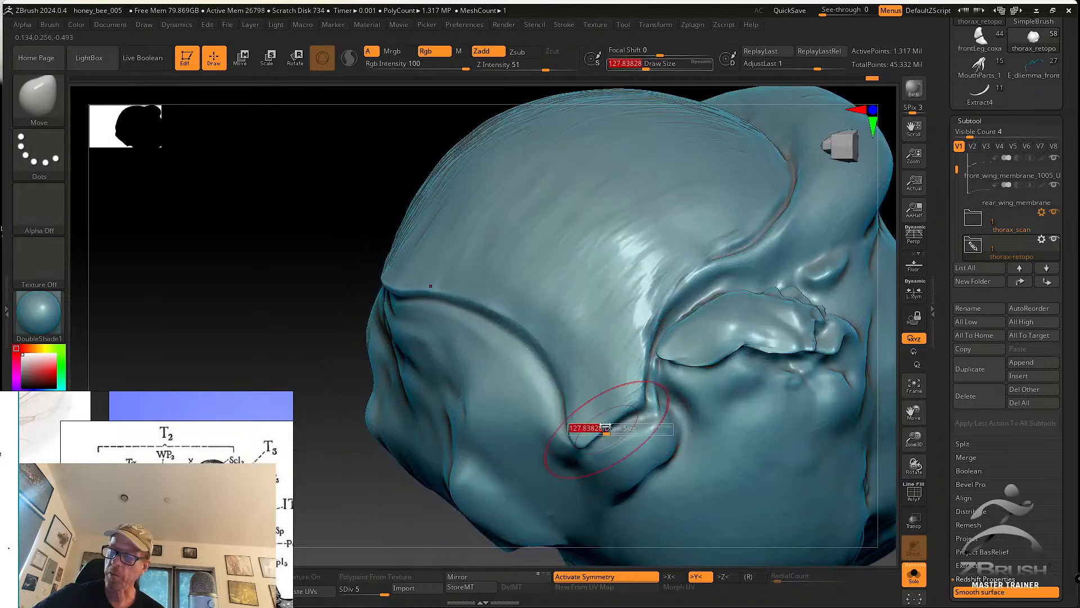
pyautogui.press('s')
pyautogui.moveTo(599, 426); pyautogui.dragTo(587, 432)
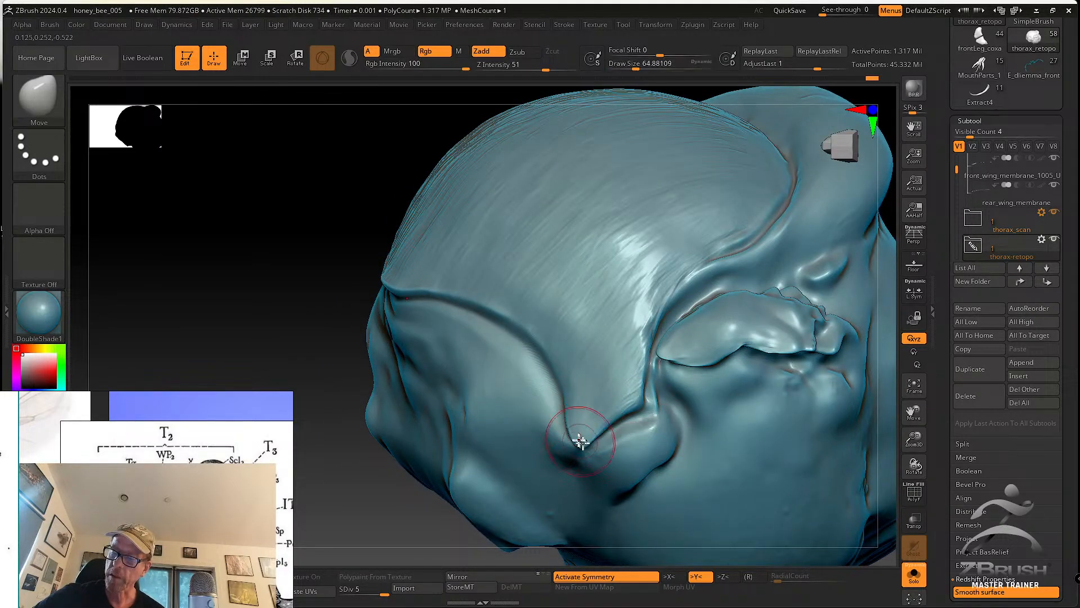
pyautogui.moveTo(597, 433); pyautogui.dragTo(602, 432, button='right')
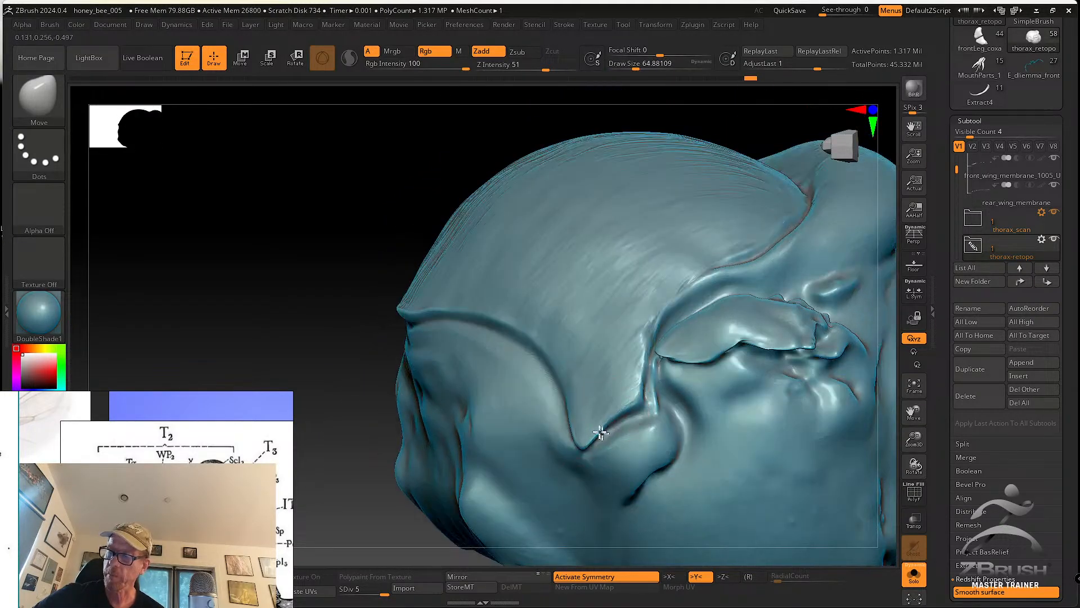
pyautogui.moveTo(644, 396)
pyautogui.mouseDown(button='right')
pyautogui.moveTo(633, 404)
pyautogui.moveTo(655, 406)
pyautogui.mouseUp(button='right')
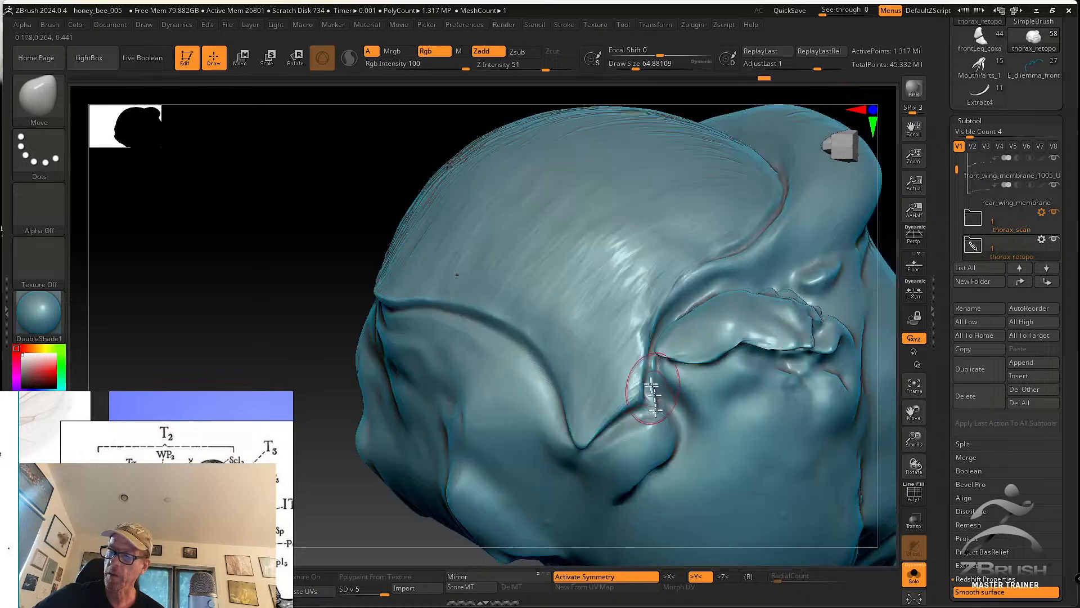
pyautogui.keyDown('ctrl'); pyautogui.moveTo(677, 342); pyautogui.dragTo(732, 296, button='right'); pyautogui.keyUp('ctrl')
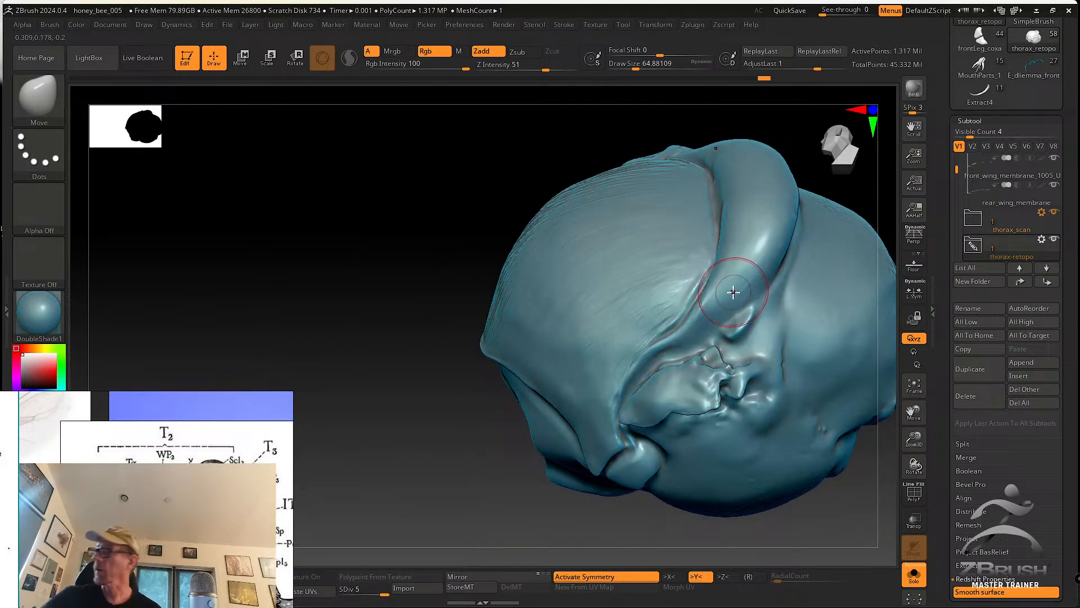
# Set the draw size to about 49 and mask the raised wing-base lobe beneath the domed plate with the MaskPen
pyautogui.moveTo(657, 392)
pyautogui.mouseDown(button='right')
pyautogui.moveTo(682, 433)
pyautogui.moveTo(656, 410)
pyautogui.moveTo(622, 422)
pyautogui.mouseUp(button='right')
pyautogui.press('s')
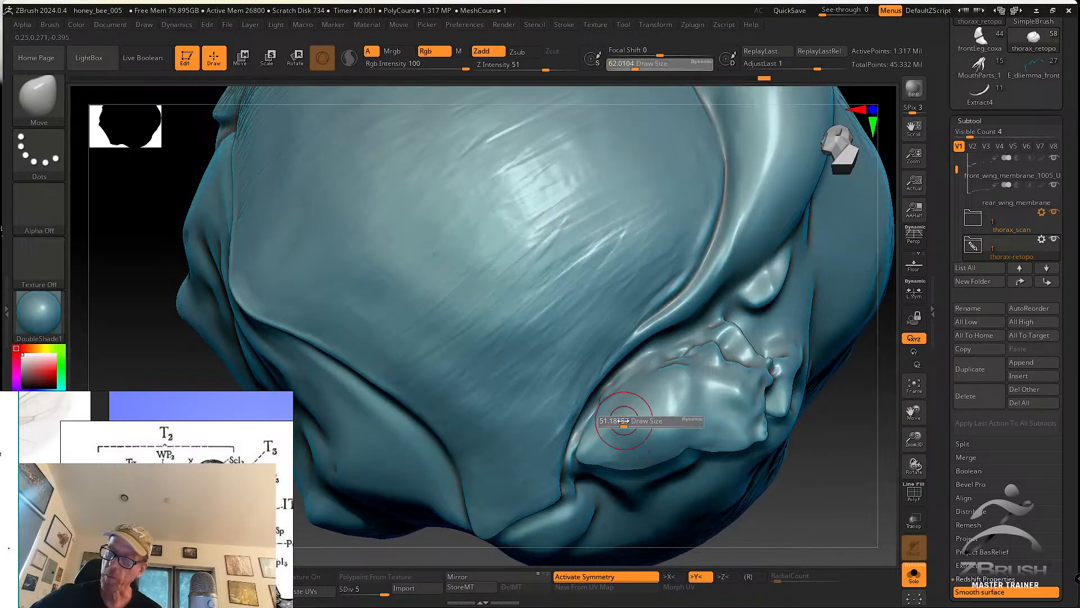
pyautogui.press('ctrl')
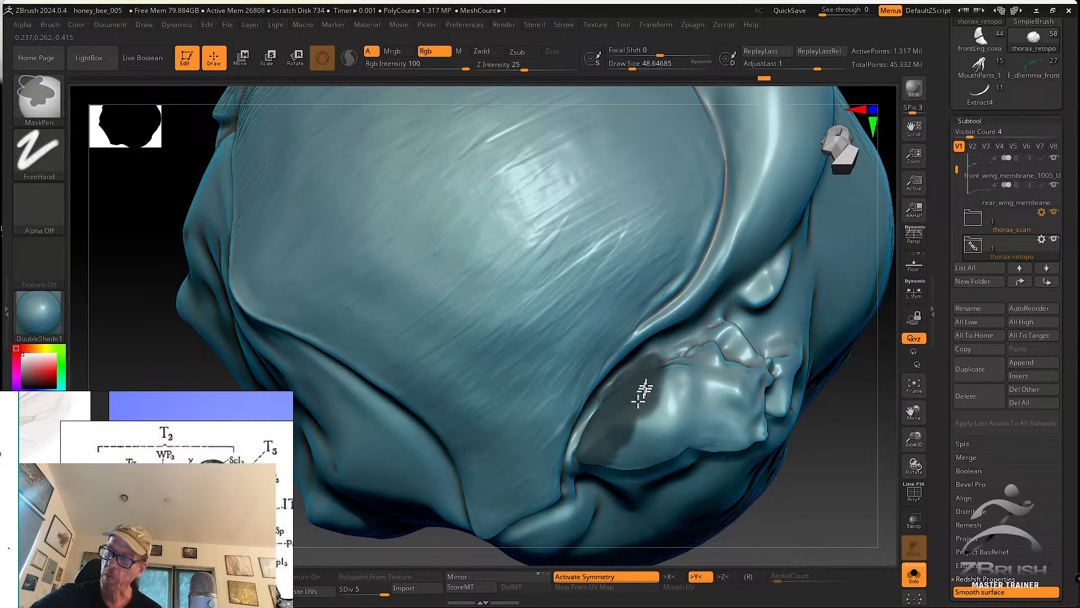
pyautogui.moveTo(638, 430); pyautogui.dragTo(628, 464, button='right')
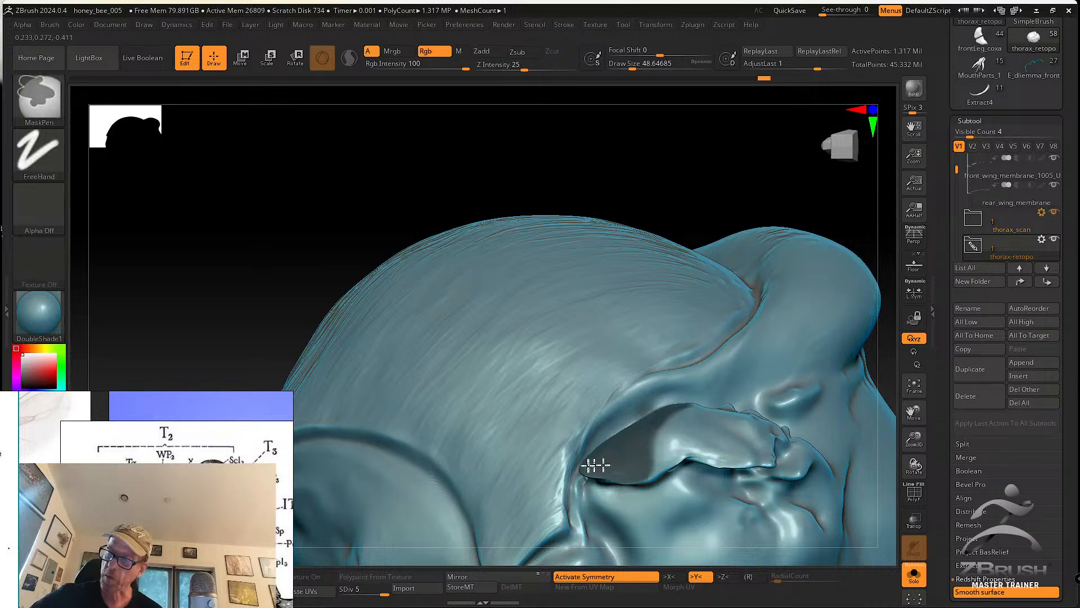
pyautogui.moveTo(700, 432); pyautogui.dragTo(718, 446, button='right')
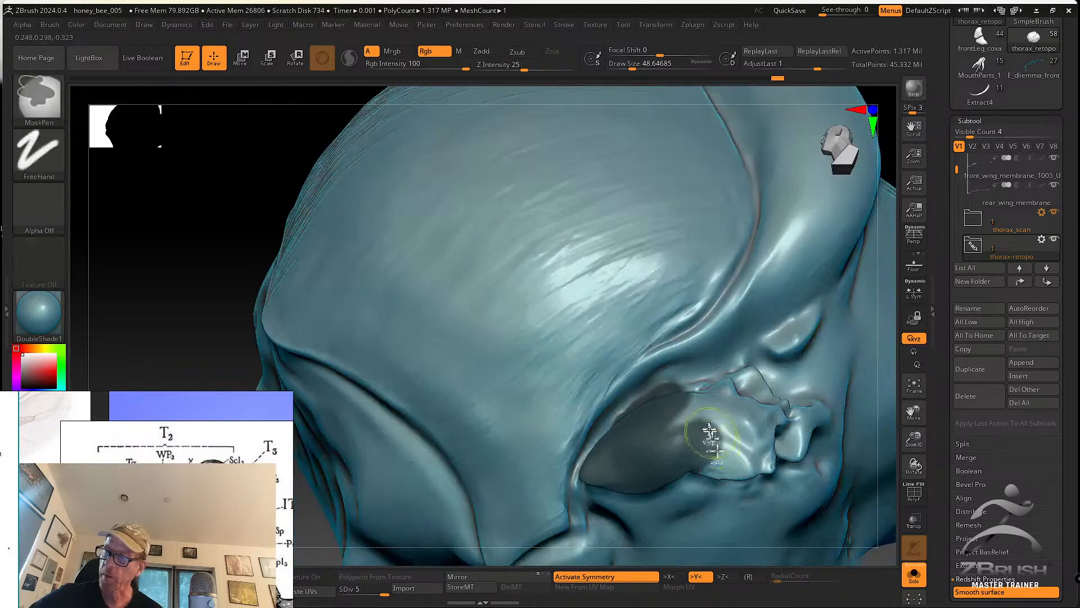
pyautogui.moveTo(692, 402); pyautogui.dragTo(685, 382, button='right')
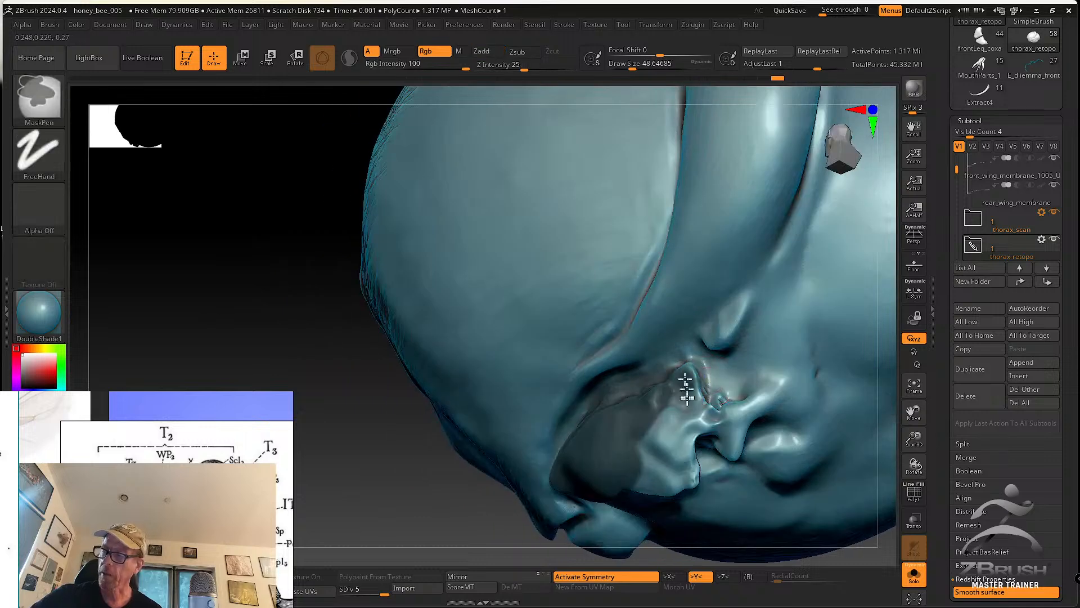
pyautogui.moveTo(701, 433); pyautogui.dragTo(679, 407, button='right')
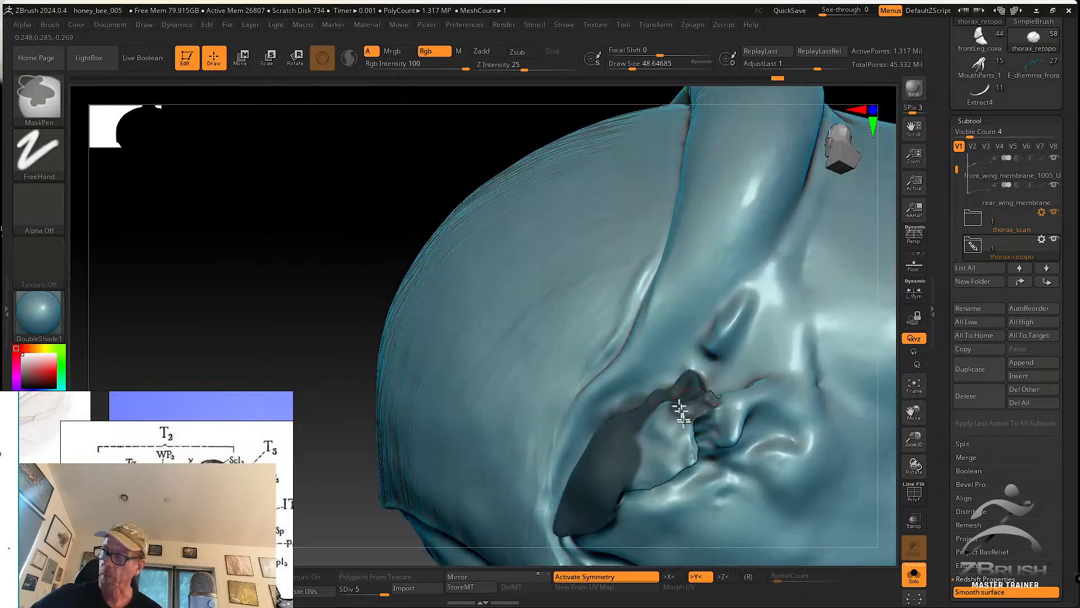
# Reduce the MaskPen to a draw size of about 37 and extend the mask along the lobe's underside and upper edge
pyautogui.moveTo(651, 443)
pyautogui.mouseDown(button='right')
pyautogui.moveTo(665, 415)
pyautogui.moveTo(656, 369)
pyautogui.moveTo(637, 449)
pyautogui.mouseUp(button='right')
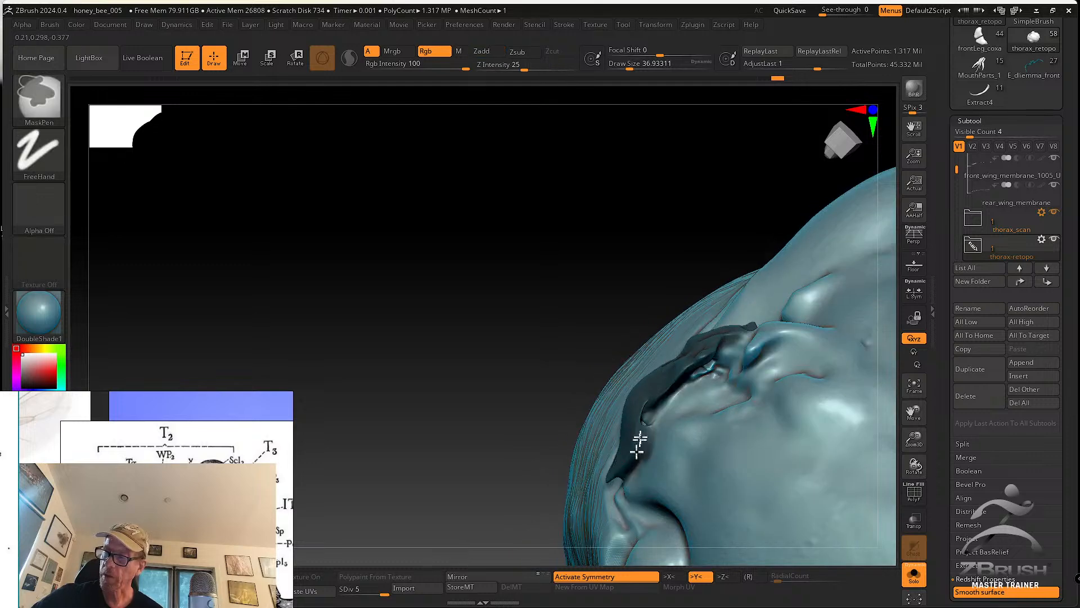
pyautogui.moveTo(649, 411); pyautogui.dragTo(623, 450, button='right')
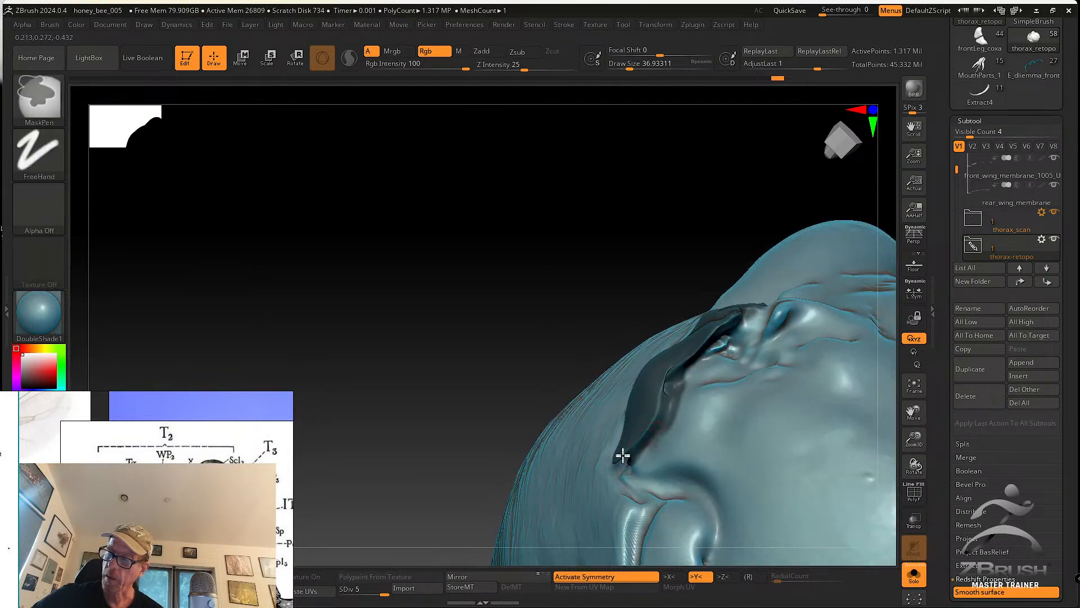
pyautogui.moveTo(683, 382)
pyautogui.mouseDown(button='right')
pyautogui.moveTo(668, 430)
pyautogui.moveTo(701, 369)
pyautogui.moveTo(685, 369)
pyautogui.moveTo(690, 411)
pyautogui.mouseUp(button='right')
pyautogui.keyDown('ctrl'); pyautogui.moveTo(678, 416); pyautogui.dragTo(625, 467); pyautogui.keyUp('ctrl')
pyautogui.press('ctrl')
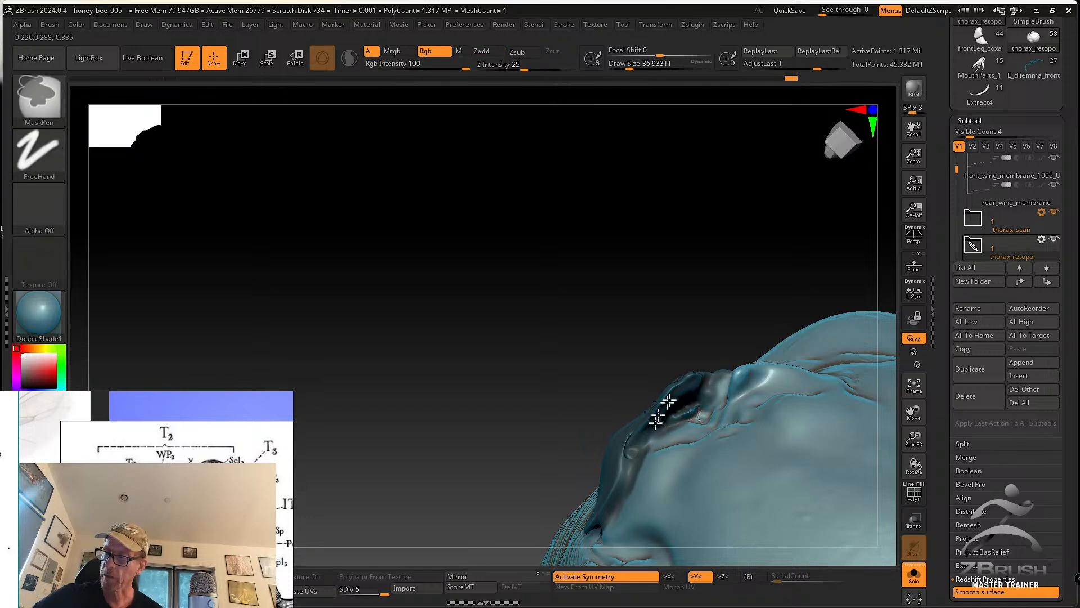
pyautogui.moveTo(722, 364)
pyautogui.mouseDown(button='right')
pyautogui.moveTo(723, 427)
pyautogui.moveTo(722, 412)
pyautogui.moveTo(615, 340)
pyautogui.mouseUp(button='right')
pyautogui.press('ctrl')
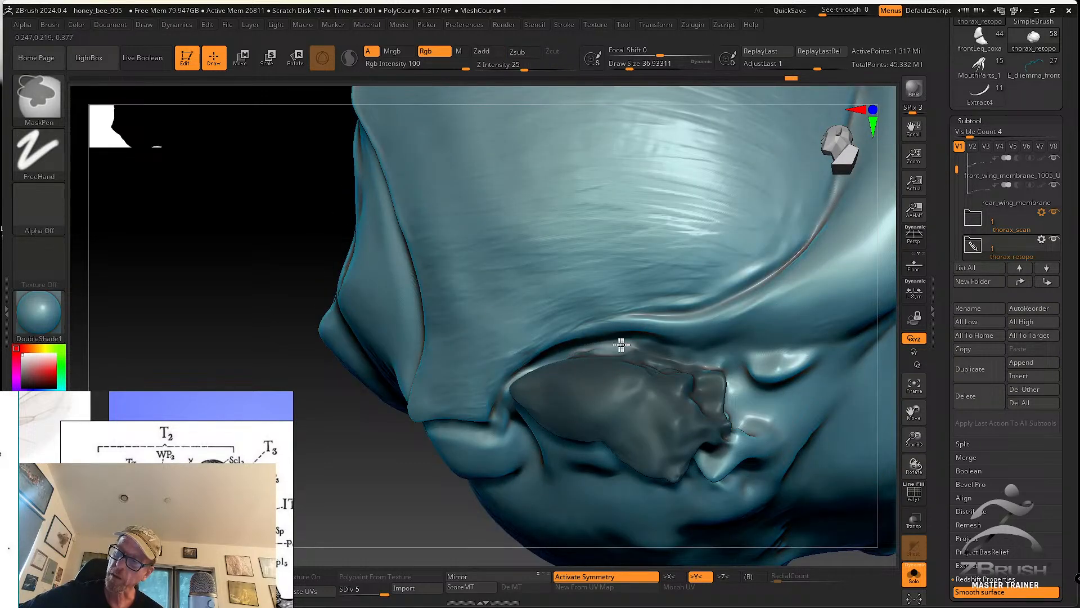
pyautogui.moveTo(717, 352); pyautogui.dragTo(694, 356, button='right')
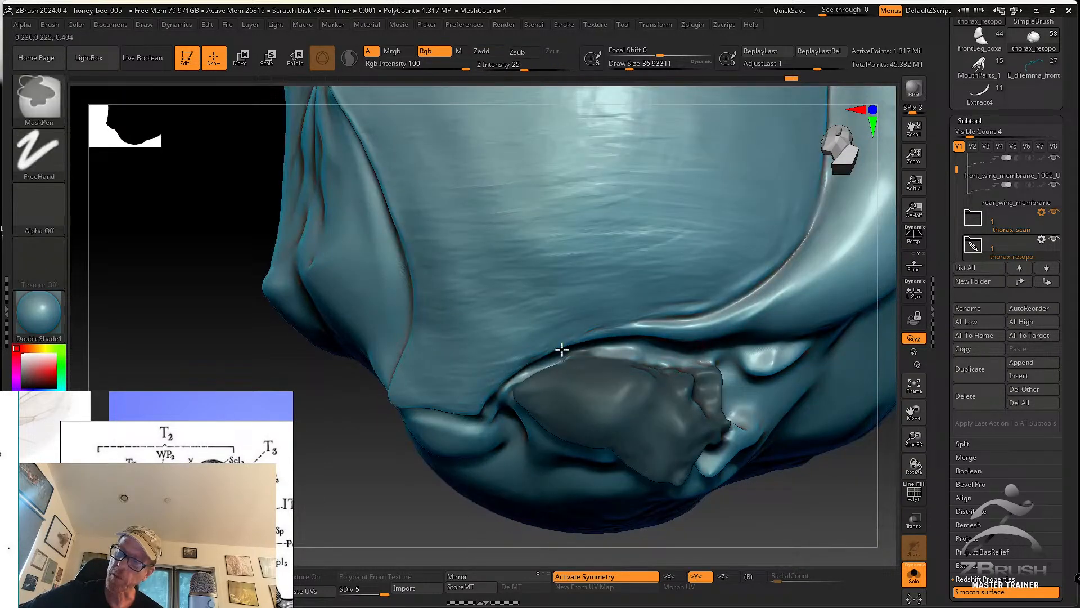
pyautogui.moveTo(720, 355)
pyautogui.mouseDown(button='right')
pyautogui.moveTo(723, 374)
pyautogui.moveTo(707, 360)
pyautogui.mouseUp(button='right')
pyautogui.moveTo(689, 397)
pyautogui.mouseDown(button='right')
pyautogui.moveTo(699, 373)
pyautogui.moveTo(689, 365)
pyautogui.moveTo(685, 387)
pyautogui.mouseUp(button='right')
pyautogui.press('ctrl')
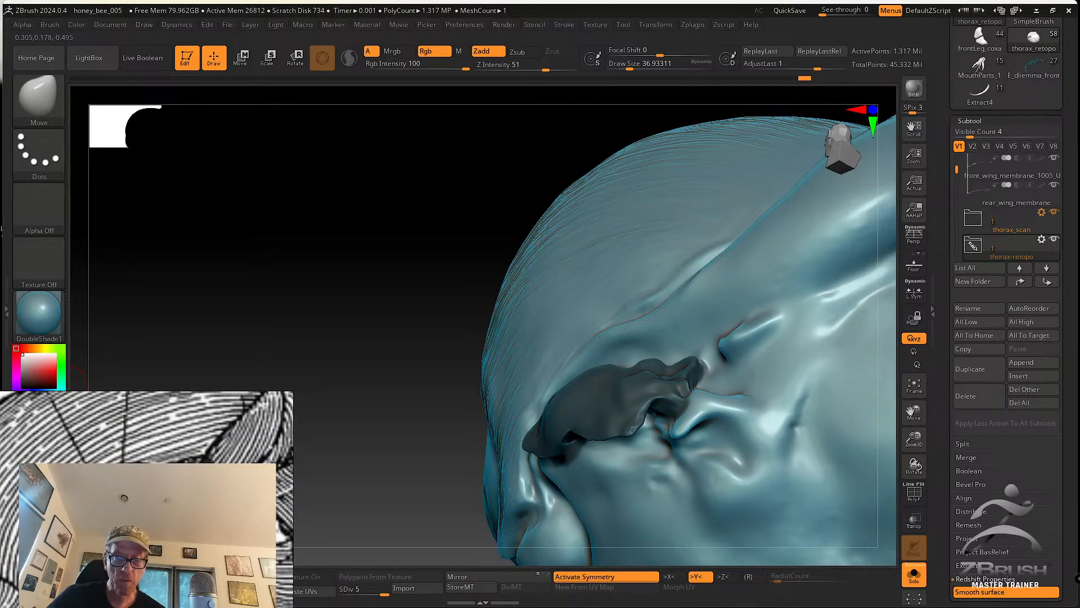
# Set the draw size to about 25 and refine the mask around the ragged end of the wing-base lobe
pyautogui.moveTo(700, 390); pyautogui.dragTo(635, 420, button='right')
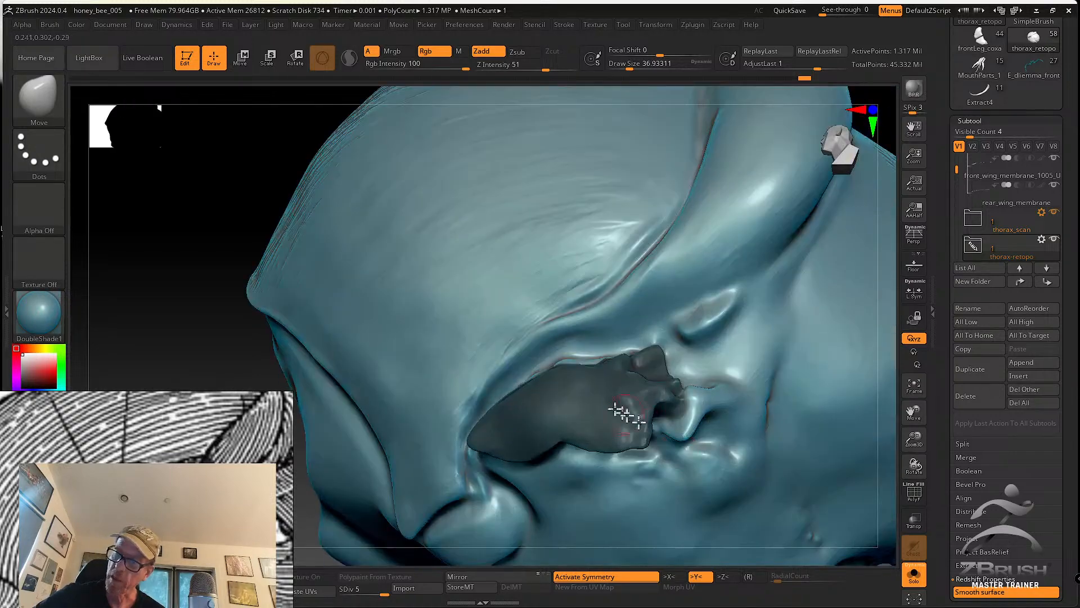
pyautogui.moveTo(698, 391); pyautogui.dragTo(651, 403, button='right')
pyautogui.moveTo(645, 409)
pyautogui.mouseDown()
pyautogui.moveTo(646, 395)
pyautogui.moveTo(639, 402)
pyautogui.mouseUp()
pyautogui.press('s')
pyautogui.moveTo(637, 405)
pyautogui.mouseDown(button='right')
pyautogui.moveTo(687, 433)
pyautogui.moveTo(677, 378)
pyautogui.mouseUp(button='right')
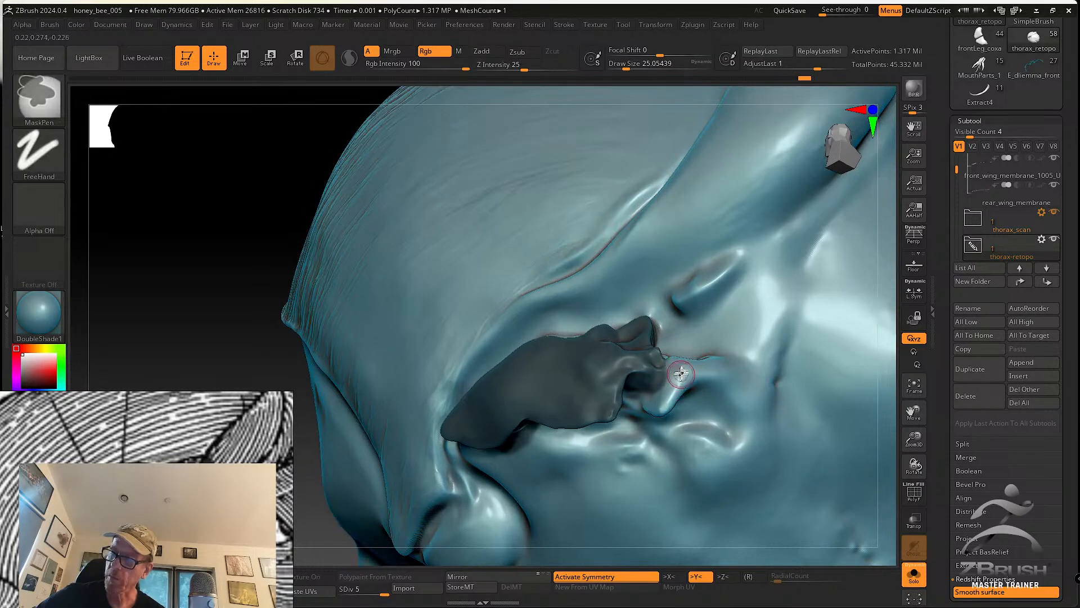
pyautogui.keyDown('shift'); pyautogui.moveTo(672, 380); pyautogui.dragTo(670, 361); pyautogui.keyUp('shift')
pyautogui.moveTo(752, 342)
pyautogui.mouseDown(button='right')
pyautogui.moveTo(754, 373)
pyautogui.moveTo(743, 354)
pyautogui.moveTo(712, 371)
pyautogui.moveTo(709, 336)
pyautogui.mouseUp(button='right')
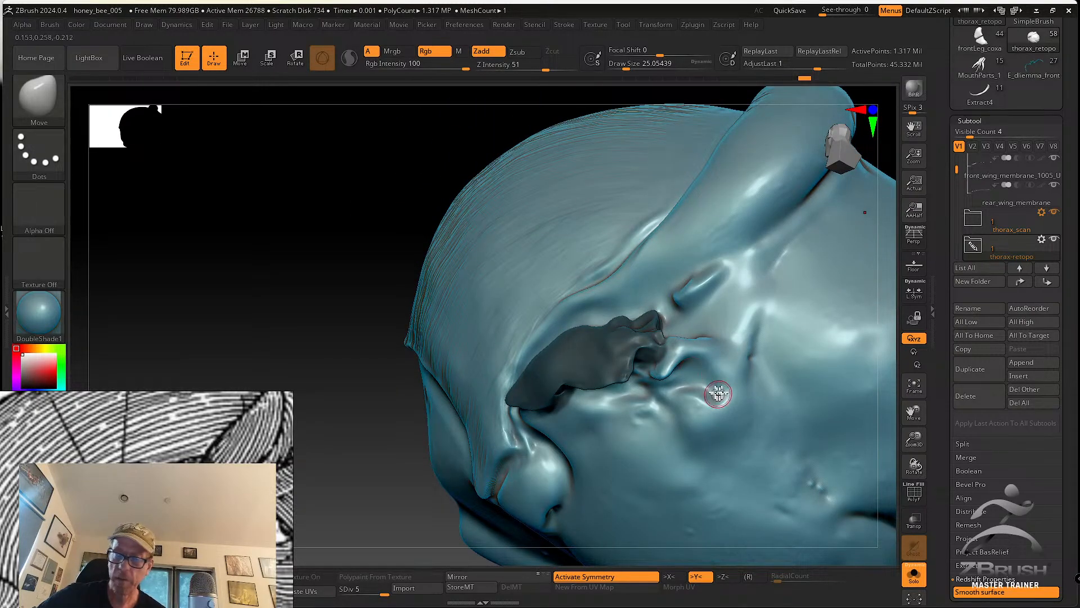
pyautogui.moveTo(674, 352)
pyautogui.mouseDown(button='right')
pyautogui.moveTo(677, 322)
pyautogui.moveTo(646, 373)
pyautogui.moveTo(663, 364)
pyautogui.mouseUp(button='right')
pyautogui.moveTo(624, 293)
pyautogui.keyDown('ctrl'); pyautogui.mouseDown(button='right')
pyautogui.moveTo(713, 479)
pyautogui.moveTo(726, 449)
pyautogui.moveTo(704, 391)
pyautogui.moveTo(692, 429)
pyautogui.moveTo(684, 405)
pyautogui.mouseUp(button='right'); pyautogui.keyUp('ctrl')
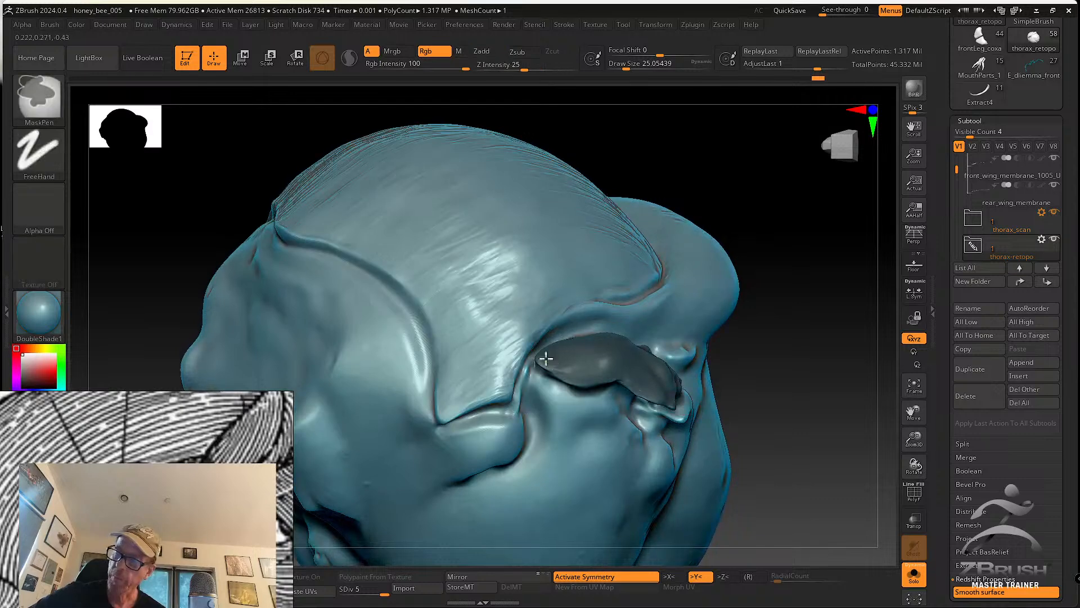
# Lower the thorax to subdivision level 1 and turn the masked wing-base lobe into its own polygroup with the polyframe shown
pyautogui.moveTo(360, 592); pyautogui.dragTo(341, 591)
pyautogui.moveTo(616, 375)
pyautogui.mouseDown(button='right')
pyautogui.moveTo(590, 330)
pyautogui.moveTo(596, 374)
pyautogui.moveTo(563, 396)
pyautogui.mouseUp(button='right')
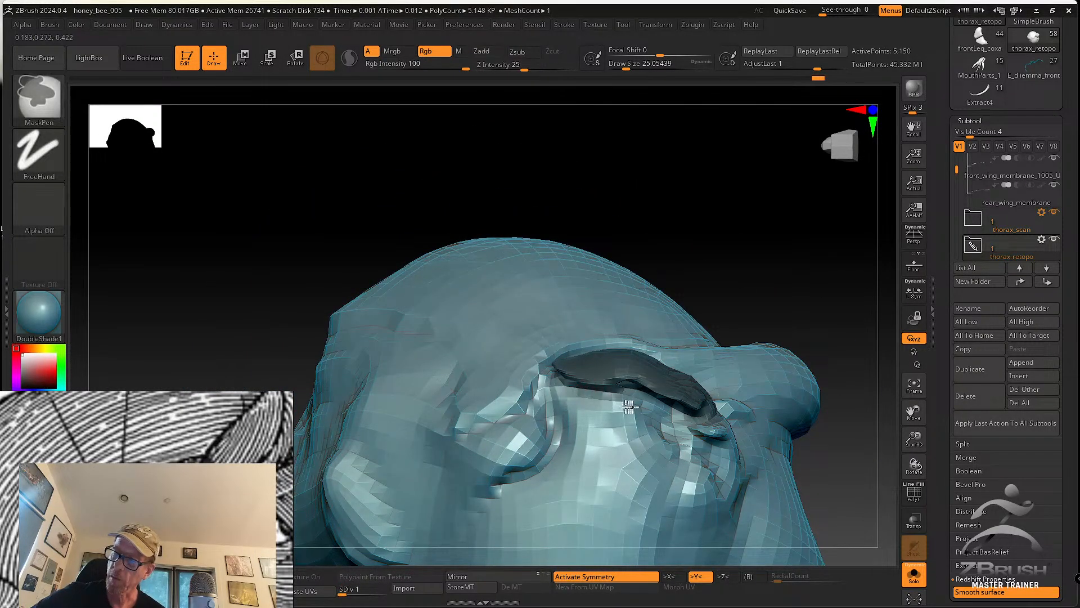
pyautogui.moveTo(647, 419); pyautogui.dragTo(682, 321, button='right')
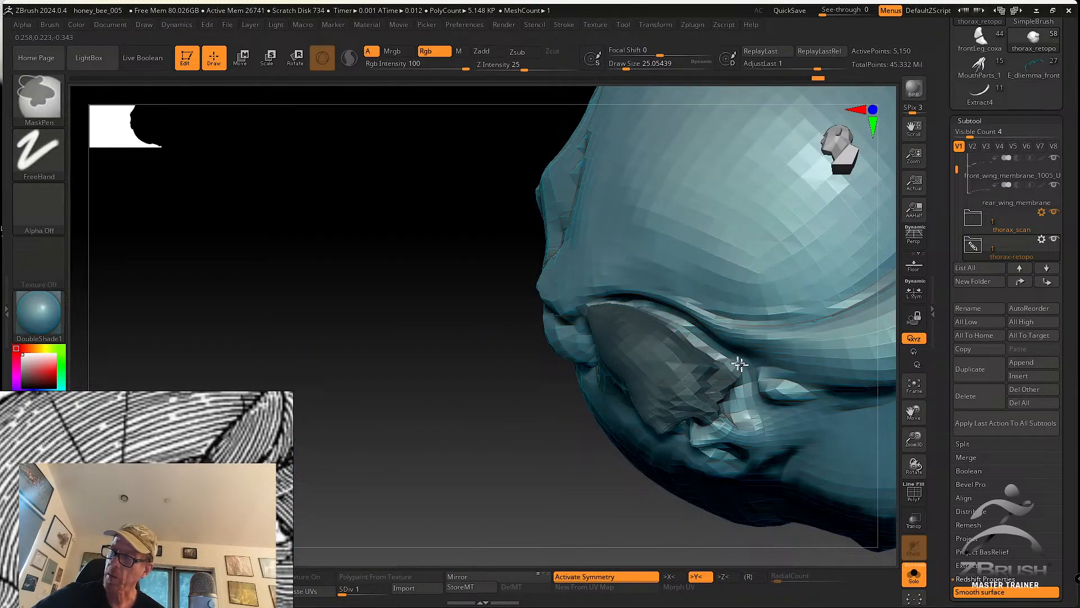
pyautogui.moveTo(814, 410); pyautogui.dragTo(795, 389, button='right')
pyautogui.click(917, 496)
pyautogui.moveTo(856, 488); pyautogui.dragTo(808, 499, button='right')
pyautogui.moveTo(798, 436); pyautogui.dragTo(709, 453, button='right')
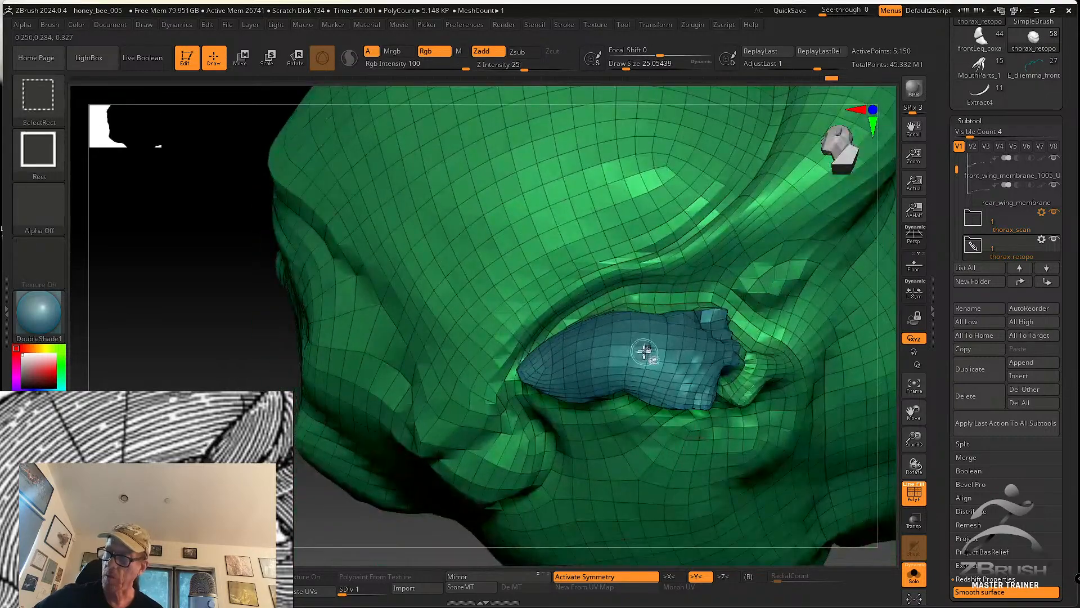
# Isolate the wing-base lobe polygroup and split the hidden rest of the thorax into a separate subtool
pyautogui.keyDown('ctrl'); pyautogui.keyDown('shift'); pyautogui.click(646, 355); pyautogui.keyUp('shift'); pyautogui.keyUp('ctrl')
pyautogui.keyDown('ctrl'); pyautogui.moveTo(794, 484); pyautogui.dragTo(805, 489); pyautogui.keyUp('ctrl')
pyautogui.moveTo(812, 467); pyautogui.dragTo(794, 426, button='right')
pyautogui.keyDown('alt'); pyautogui.moveTo(794, 426); pyautogui.dragTo(789, 469, button='right'); pyautogui.keyUp('alt')
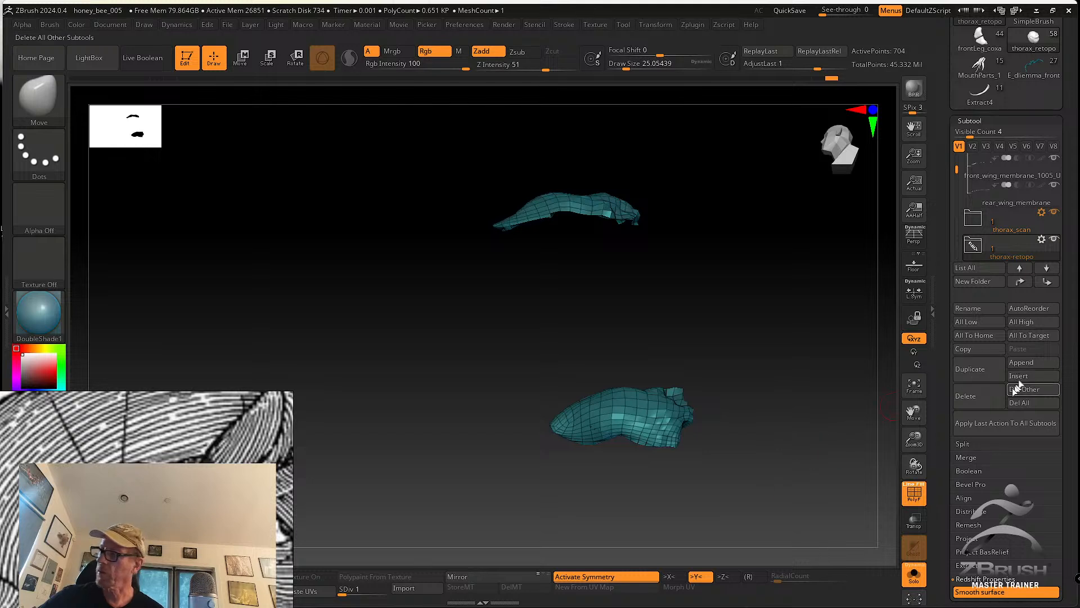
pyautogui.click(963, 444)
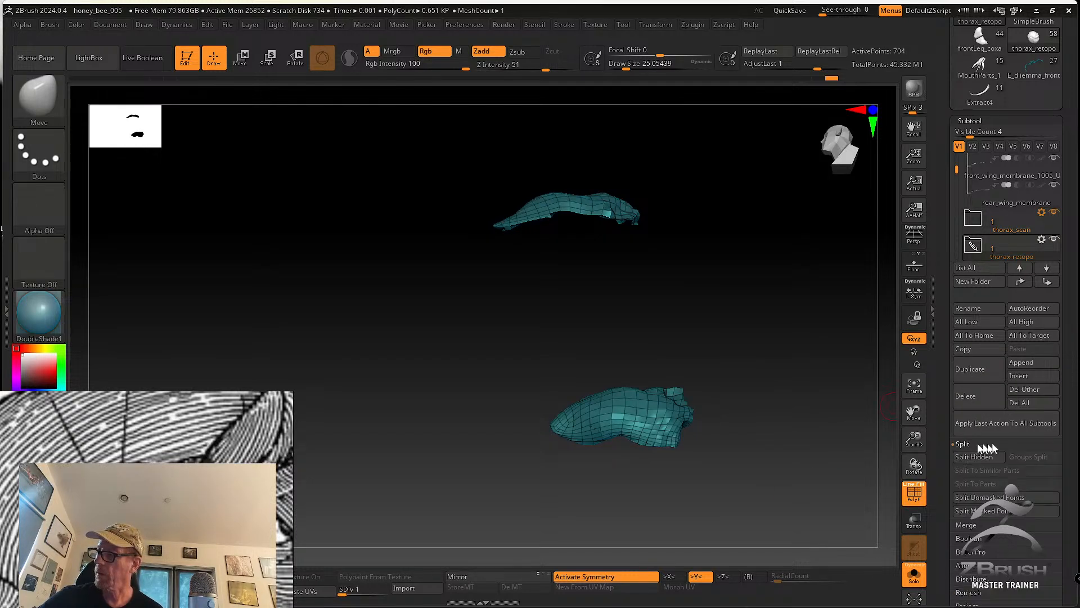
pyautogui.click(1008, 457)
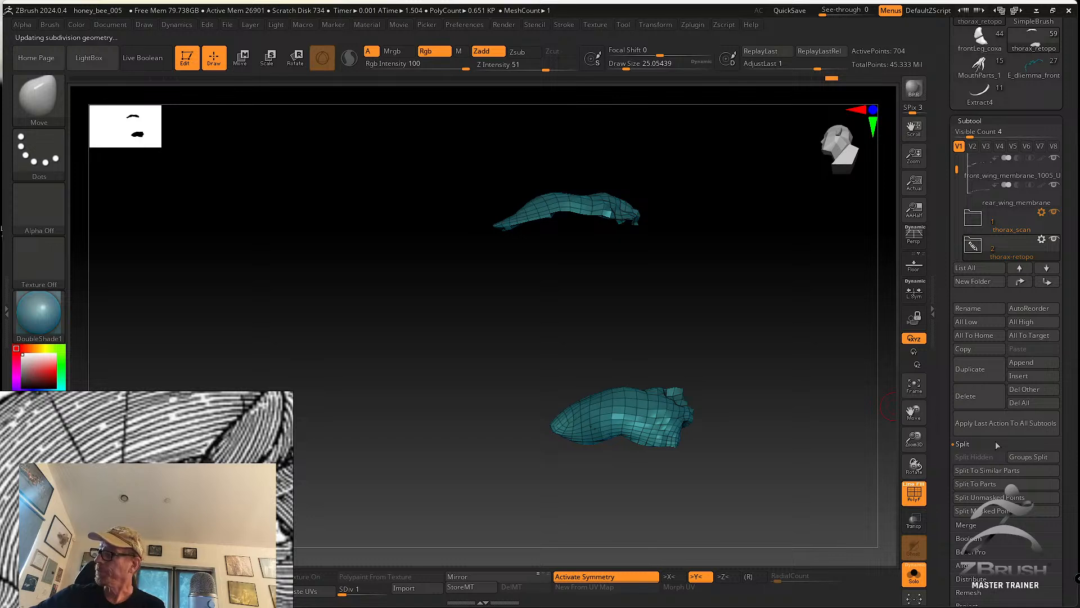
# Expand the thorax-retopo folder in the subtool list and leave Solo mode to show the whole bee
pyautogui.moveTo(943, 387); pyautogui.dragTo(942, 417)
pyautogui.moveTo(956, 199); pyautogui.dragTo(957, 206)
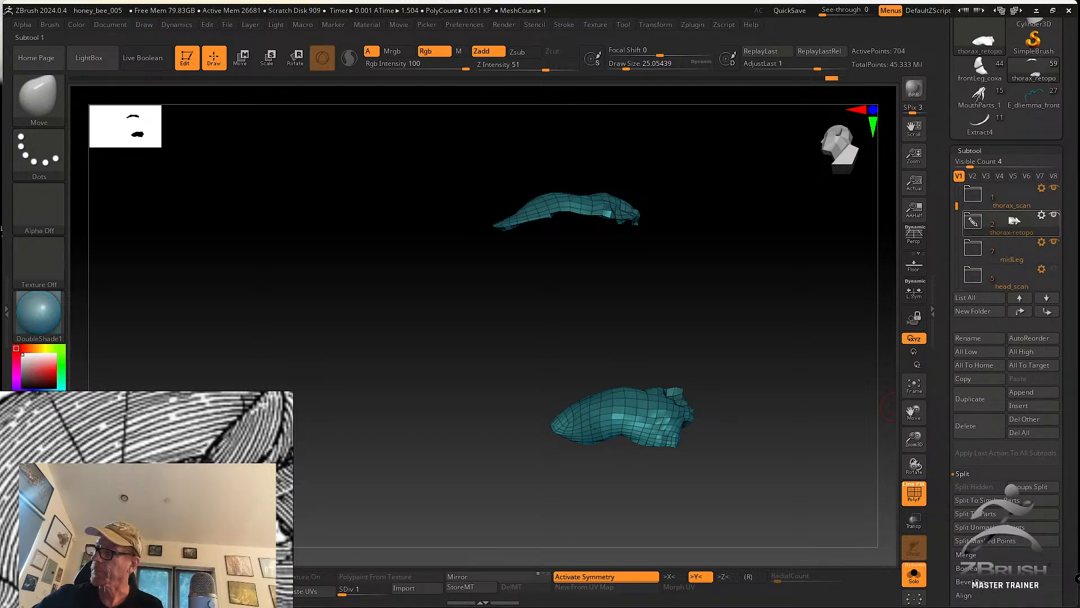
pyautogui.click(1029, 232)
pyautogui.click(1057, 281)
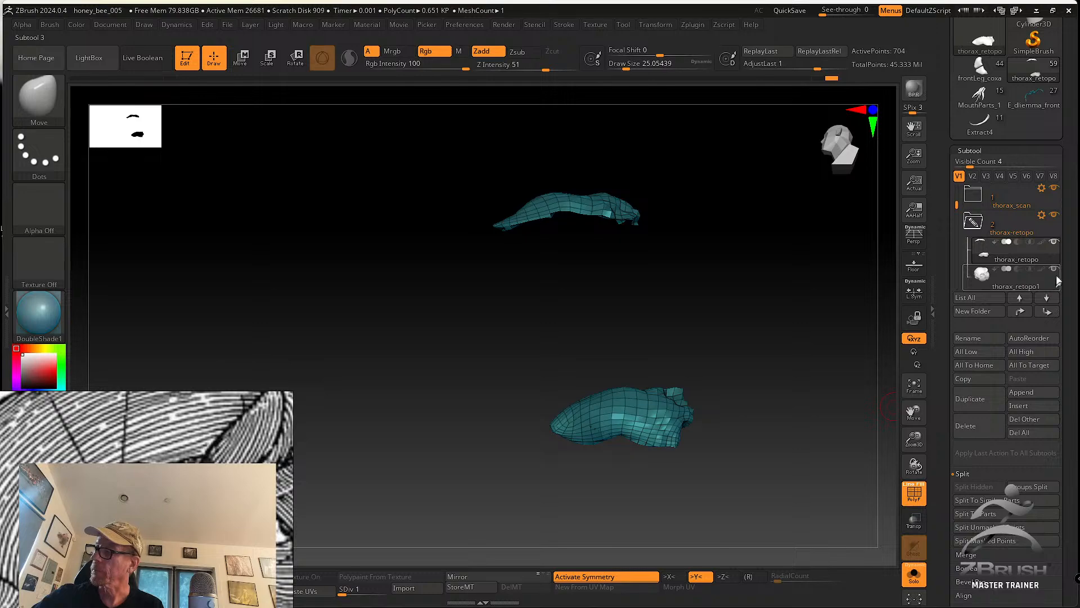
pyautogui.click(913, 574)
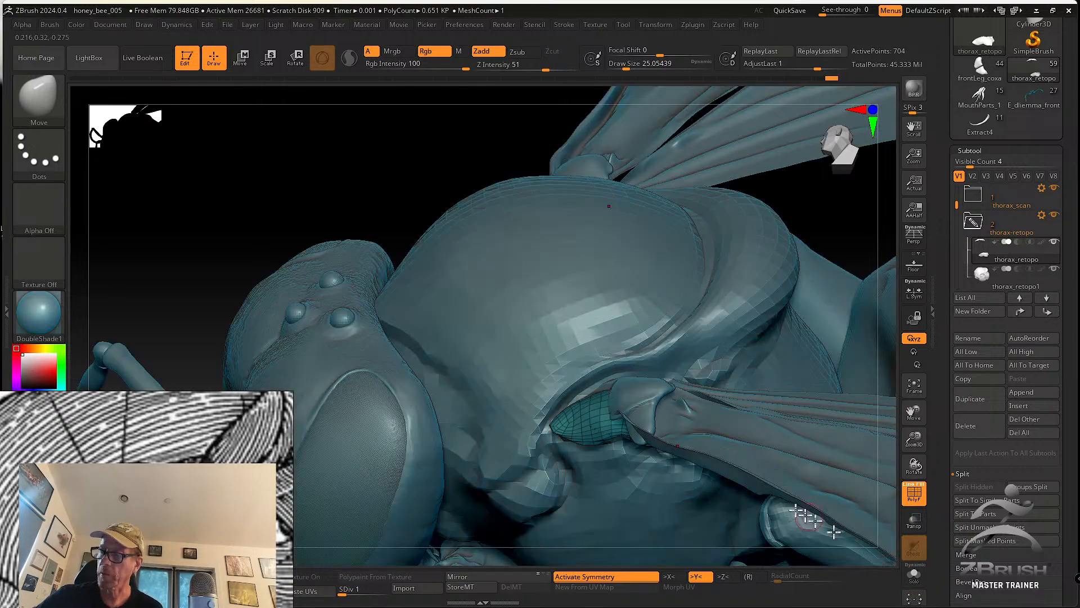
# Select the thorax_retopo1 subtool and solo it to expose the opening left at the wing base
pyautogui.moveTo(631, 389); pyautogui.dragTo(612, 379, button='right')
pyautogui.keyDown('alt'); pyautogui.click(612, 368); pyautogui.keyUp('alt')
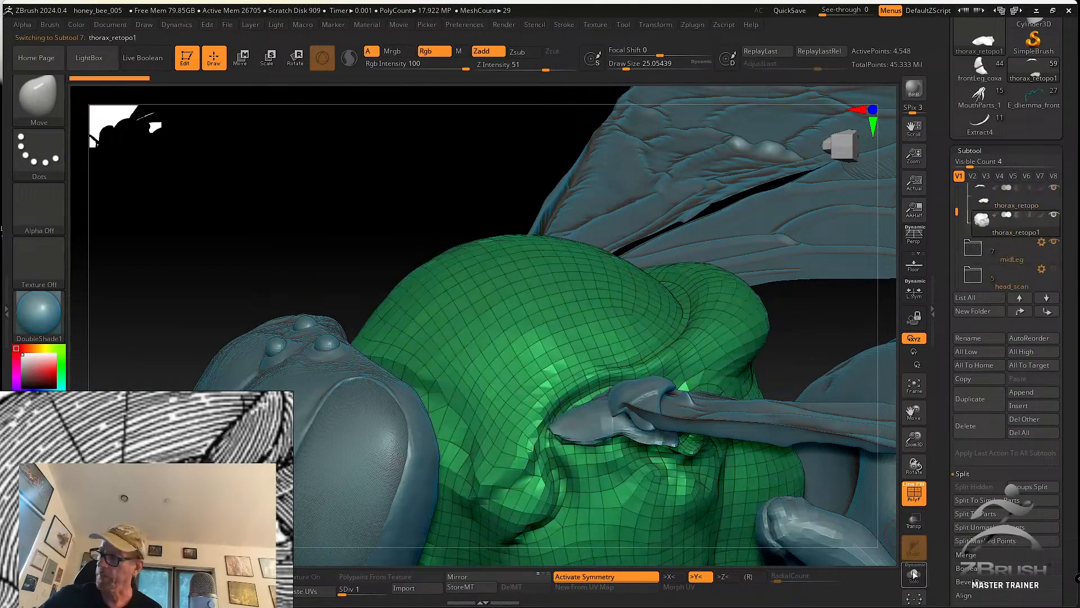
pyautogui.click(913, 571)
pyautogui.moveTo(816, 451); pyautogui.dragTo(740, 409, button='right')
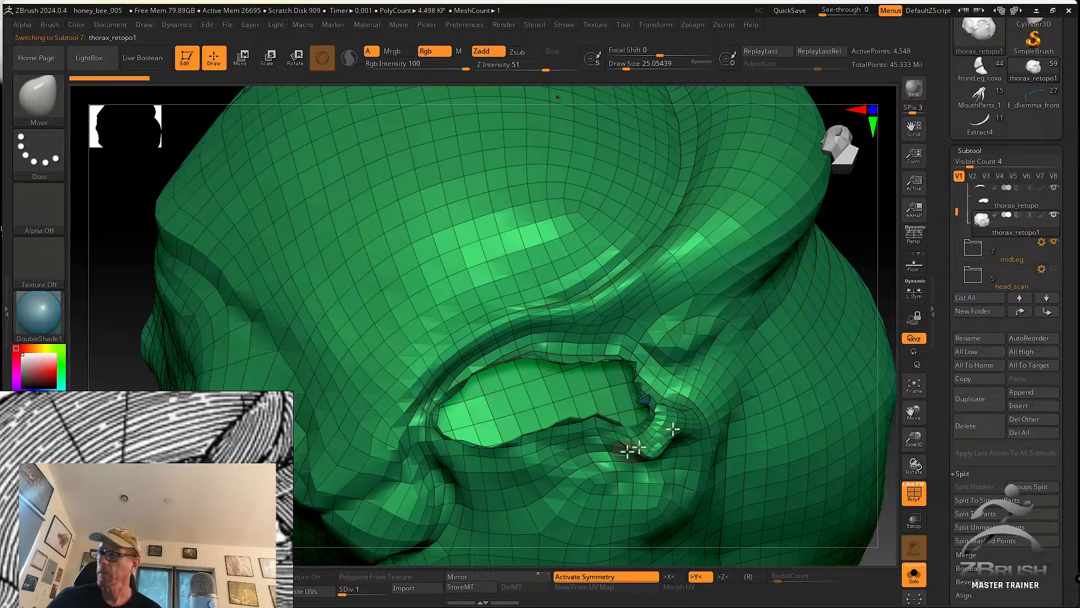
# Raise the thorax to subdivision level 5 and hide the polyframe to examine the opening at the wing base
pyautogui.keyDown('ctrl'); pyautogui.moveTo(846, 219); pyautogui.dragTo(754, 214, button='right'); pyautogui.keyUp('ctrl')
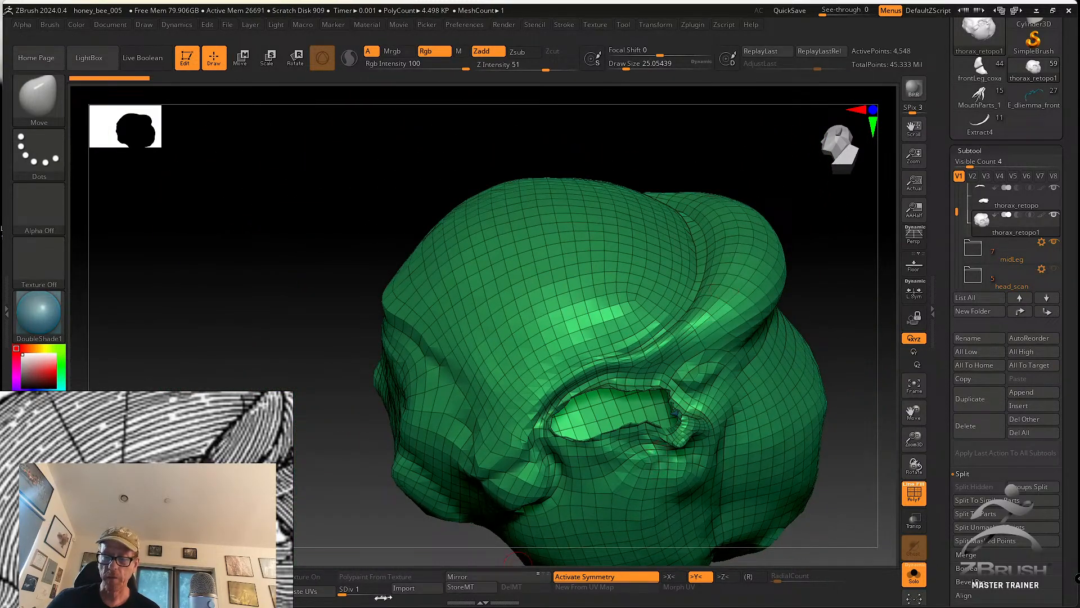
pyautogui.moveTo(374, 591); pyautogui.dragTo(388, 591)
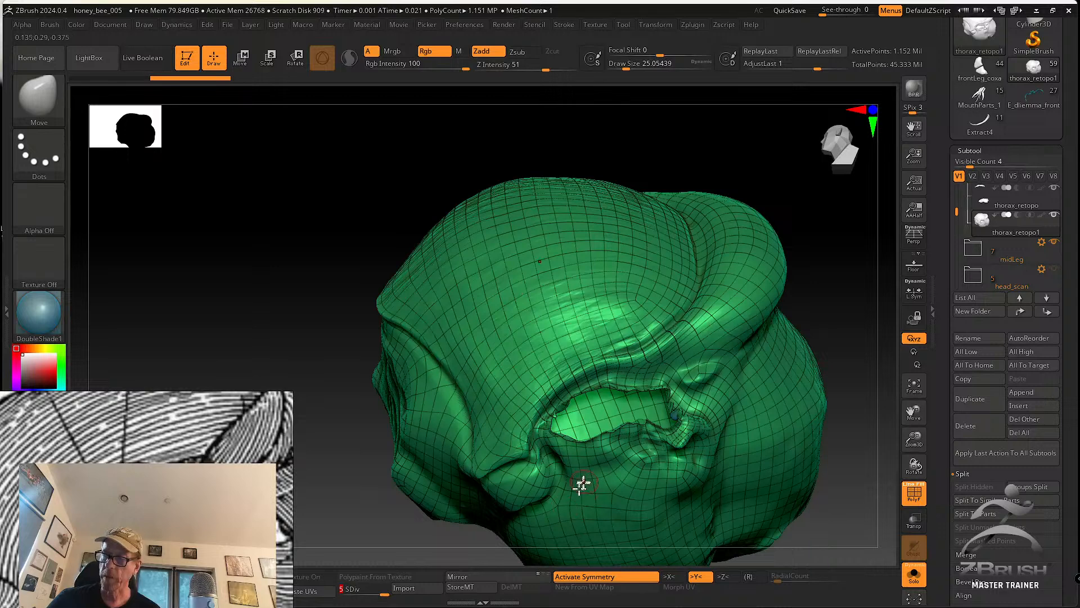
pyautogui.click(913, 493)
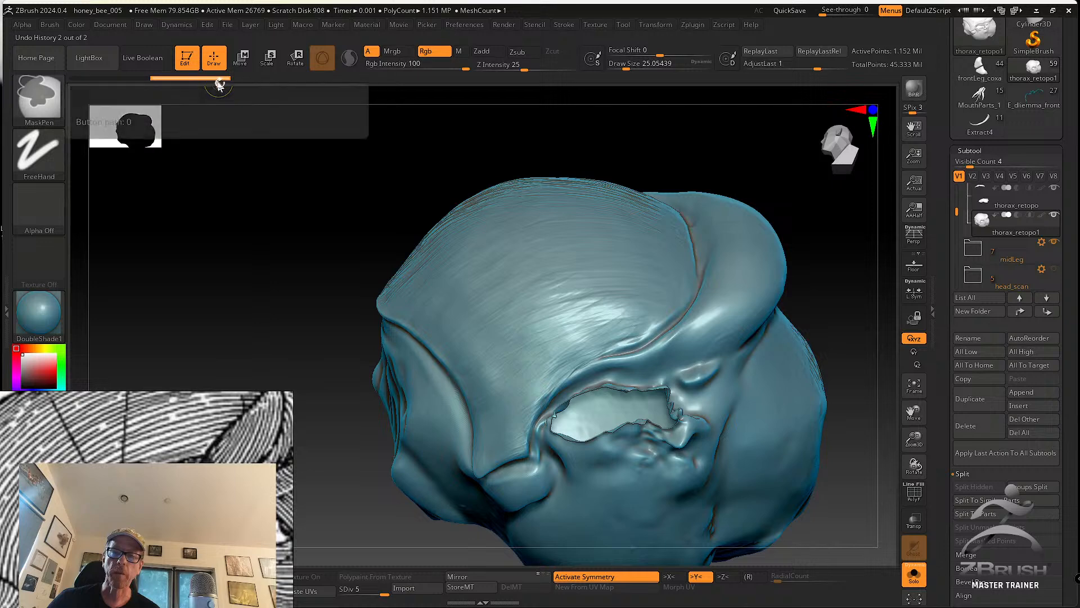
pyautogui.moveTo(282, 302)
pyautogui.mouseDown()
pyautogui.moveTo(265, 316)
pyautogui.moveTo(286, 304)
pyautogui.moveTo(309, 336)
pyautogui.mouseUp()
# Lower the thorax to level 1, delete its higher subdivision levels and close the wing-base openings, with the polyframe shown
pyautogui.moveTo(369, 588); pyautogui.dragTo(341, 588)
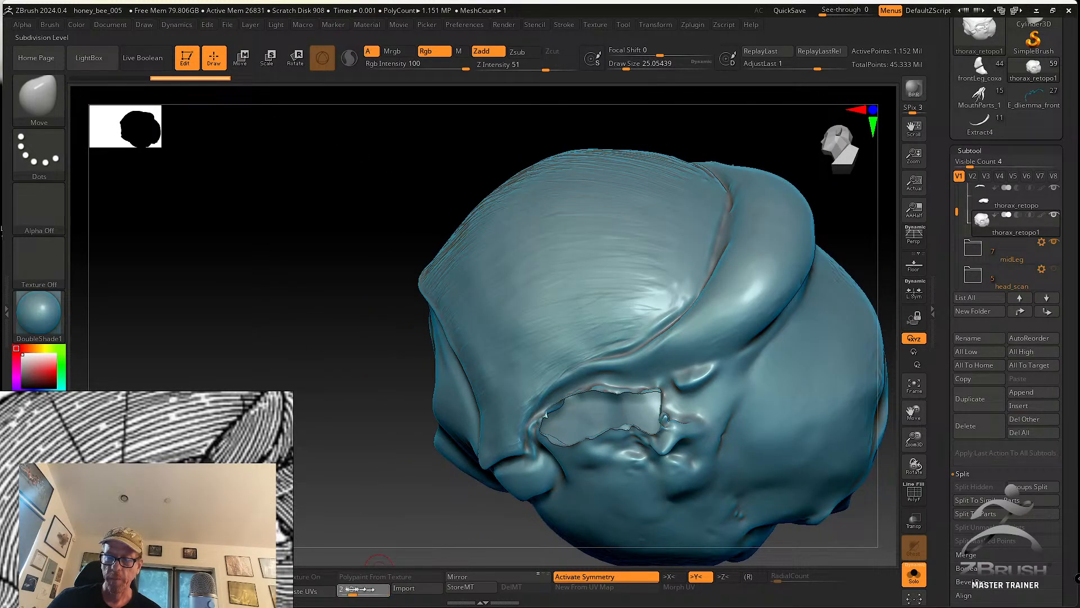
pyautogui.moveTo(945, 491); pyautogui.dragTo(947, 435)
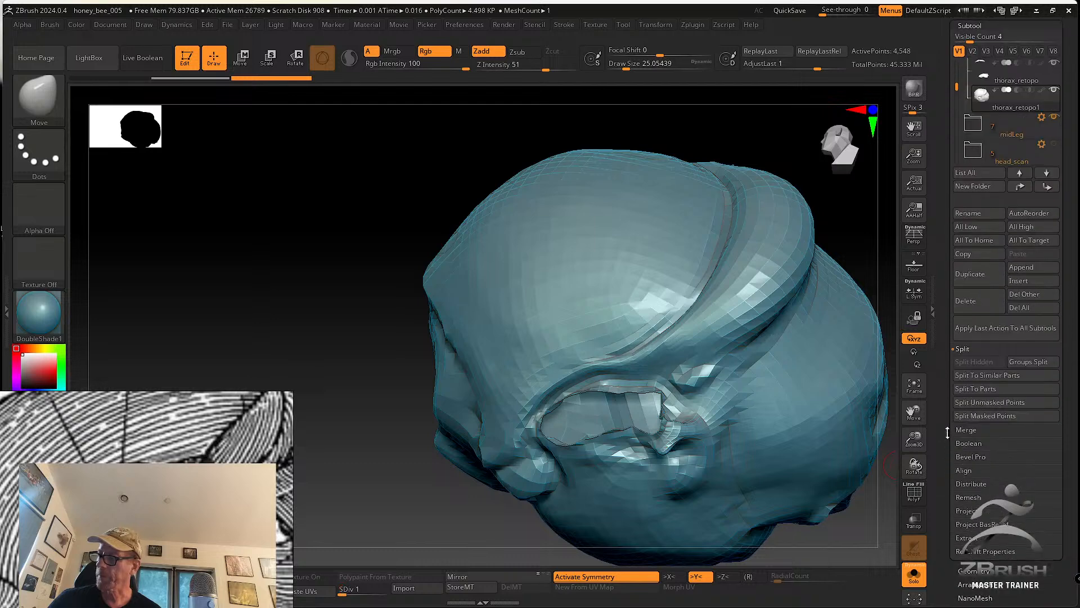
pyautogui.click(976, 569)
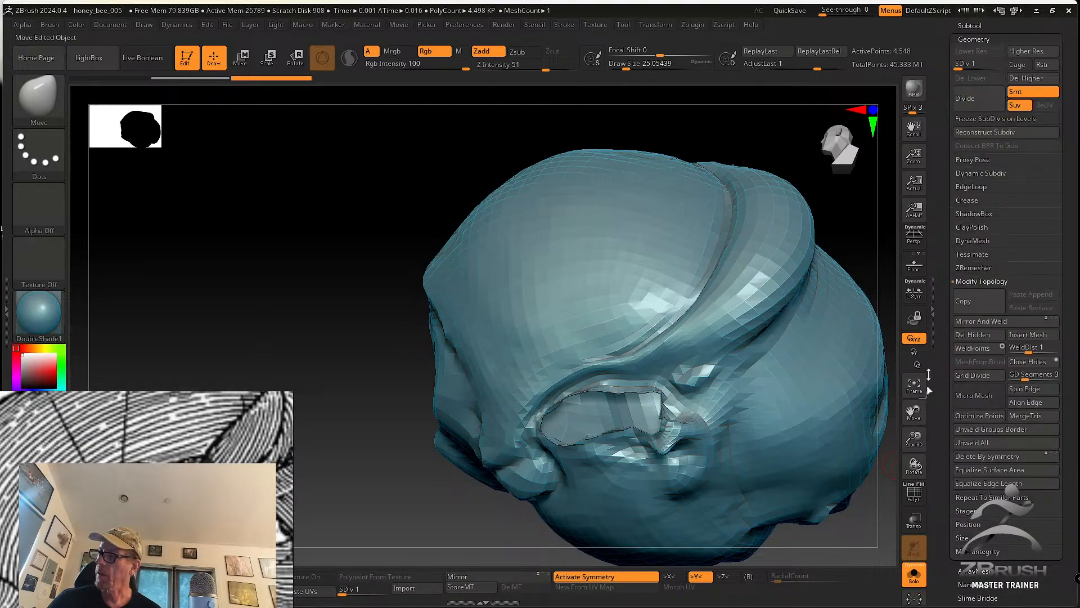
pyautogui.click(1011, 80)
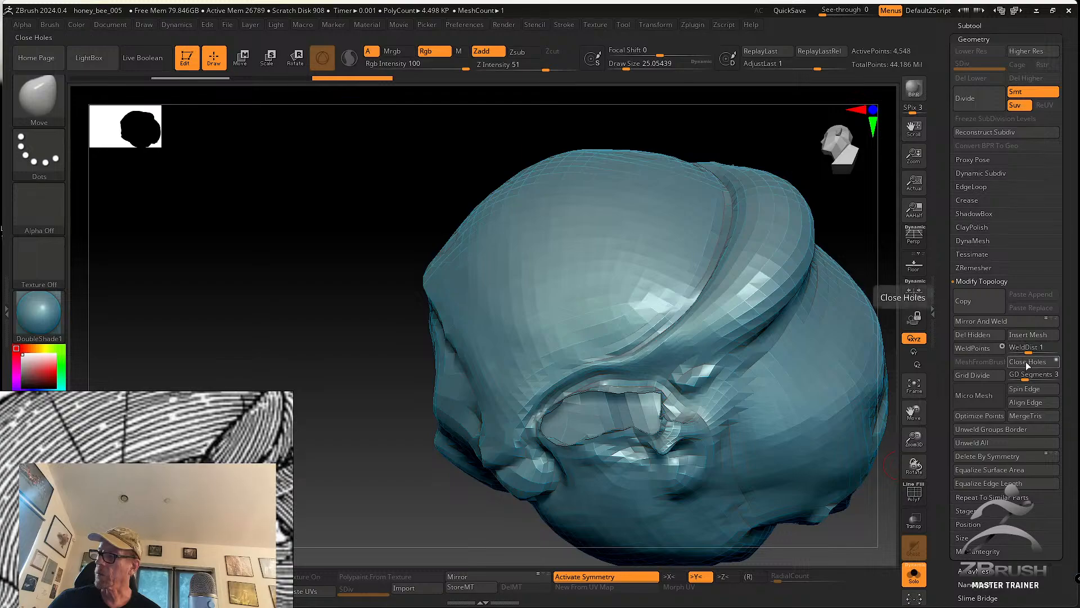
pyautogui.click(1028, 362)
pyautogui.click(913, 493)
pyautogui.moveTo(391, 338)
pyautogui.mouseDown()
pyautogui.moveTo(380, 326)
pyautogui.moveTo(400, 265)
pyautogui.moveTo(369, 326)
pyautogui.moveTo(388, 354)
pyautogui.moveTo(388, 340)
pyautogui.mouseUp()
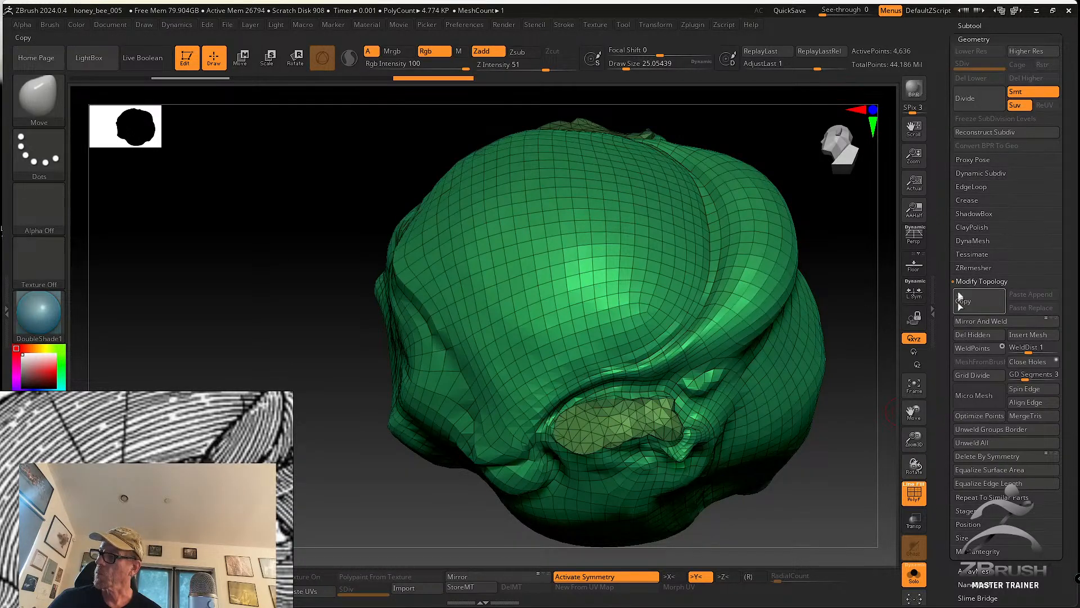
# Remesh the closed thorax with ZRemesher using the Same polygon count option
pyautogui.click(966, 269)
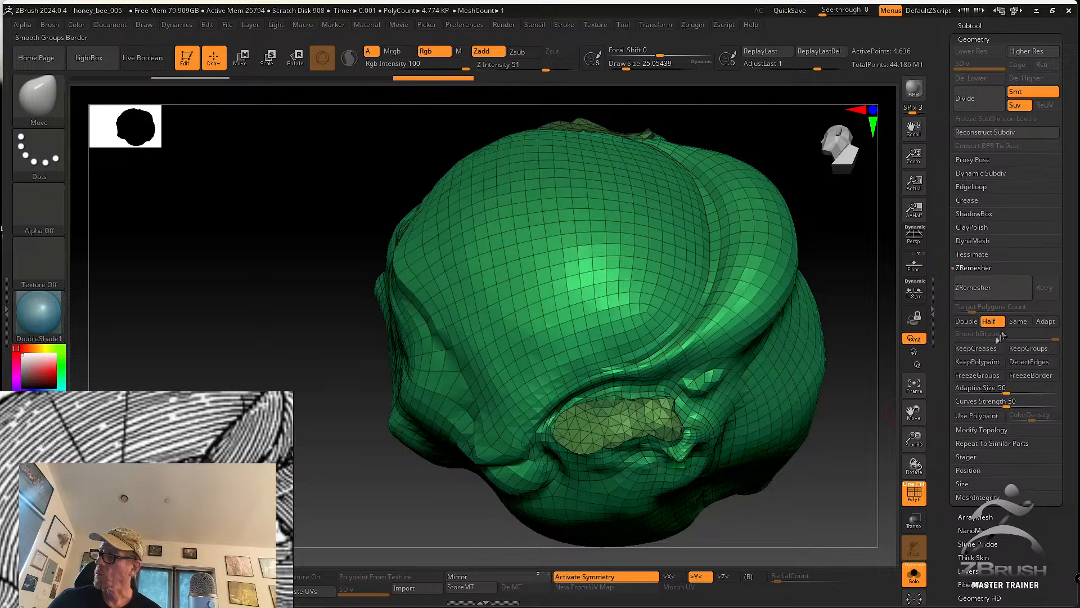
pyautogui.click(1018, 321)
pyautogui.click(980, 292)
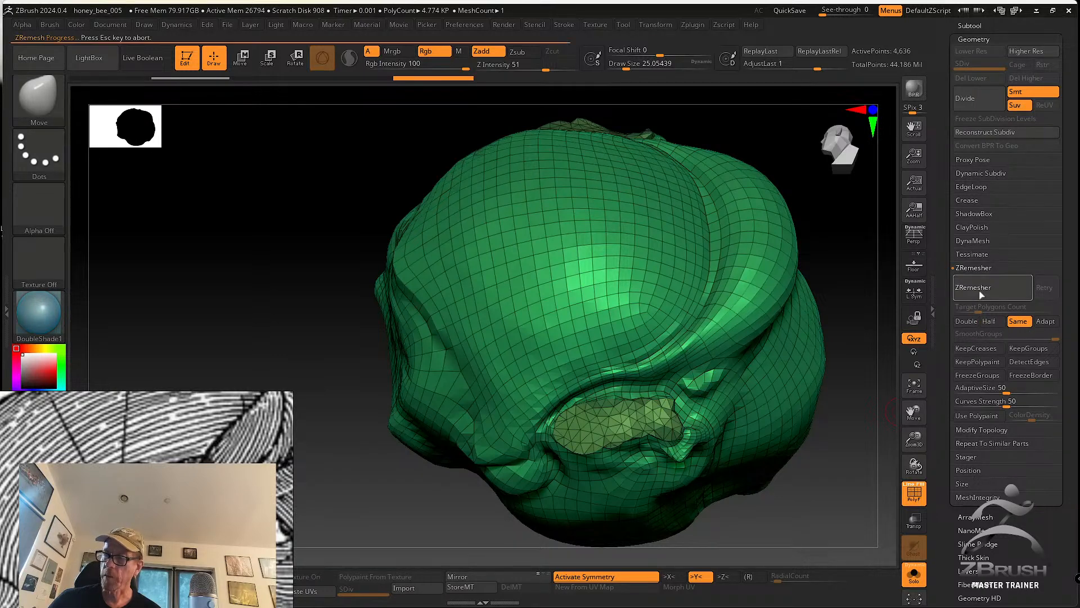
# Enlarge the draw size to about 59, hide the polyframe and subdivide the remeshed thorax up to level 5
pyautogui.moveTo(853, 429); pyautogui.dragTo(848, 345)
pyautogui.press('s')
pyautogui.moveTo(593, 381); pyautogui.dragTo(589, 428, button='right')
pyautogui.press('s')
pyautogui.moveTo(583, 398)
pyautogui.mouseDown()
pyautogui.moveTo(595, 371)
pyautogui.moveTo(632, 366)
pyautogui.moveTo(574, 373)
pyautogui.moveTo(631, 356)
pyautogui.moveTo(618, 400)
pyautogui.mouseUp()
pyautogui.hotkey('shift', 'f')
pyautogui.hotkey('ctrl', 'd')
pyautogui.hotkey('ctrl', 'd')
pyautogui.hotkey('ctrl', 'd')
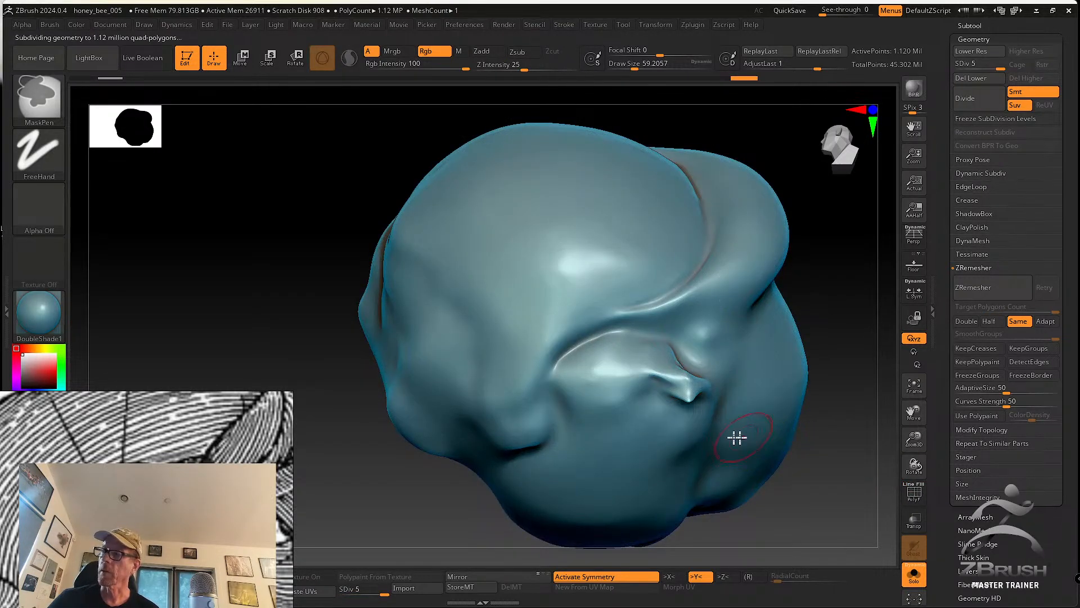
# Restore the sculpted surface detail on the subdivided thorax with Project History
pyautogui.moveTo(832, 489); pyautogui.dragTo(840, 479)
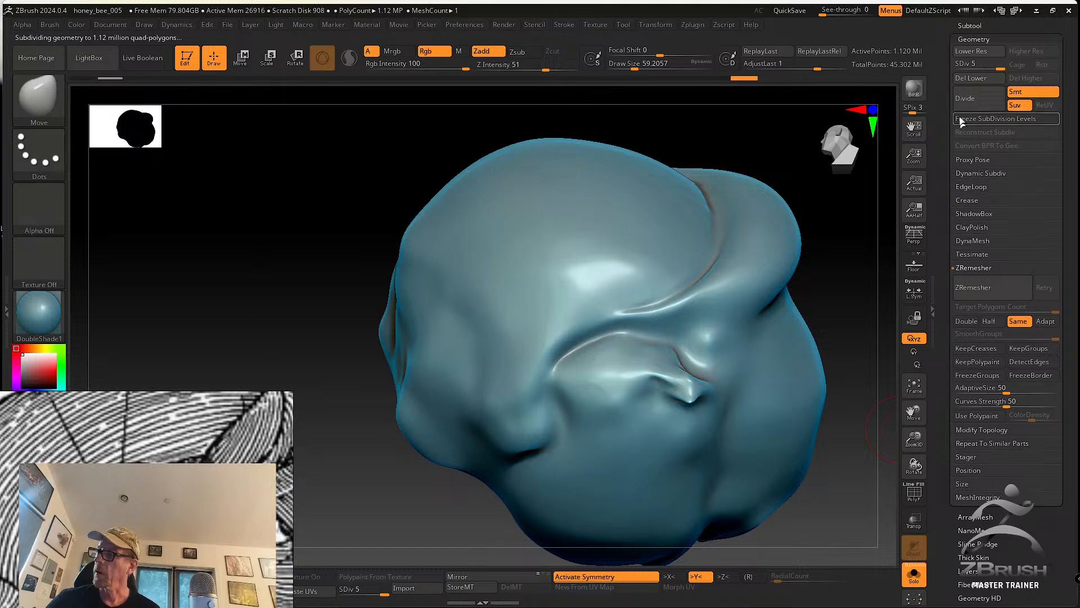
pyautogui.click(966, 25)
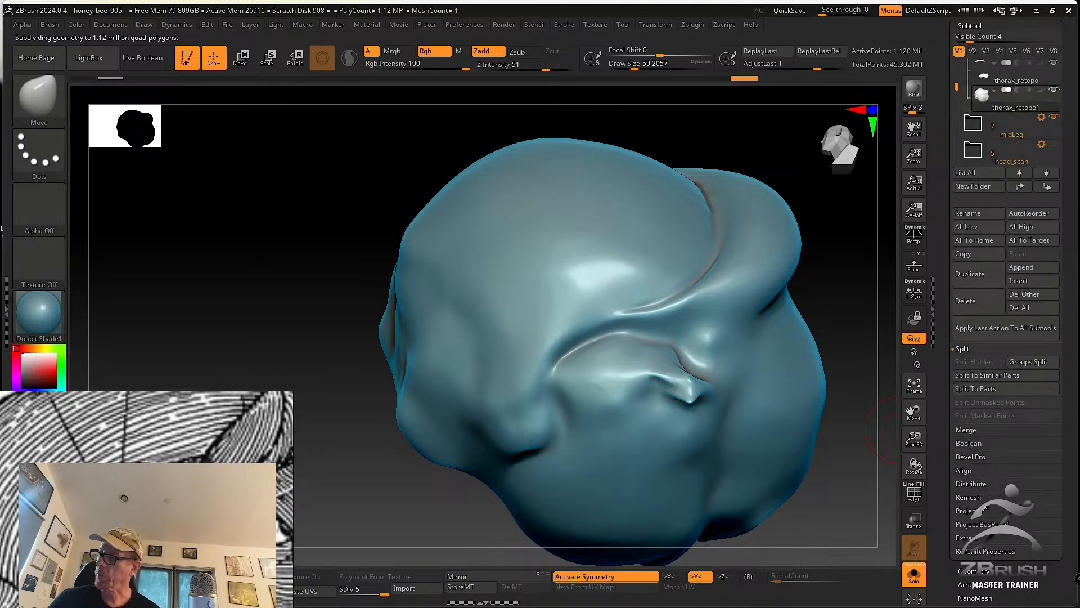
pyautogui.click(965, 512)
pyautogui.click(1033, 458)
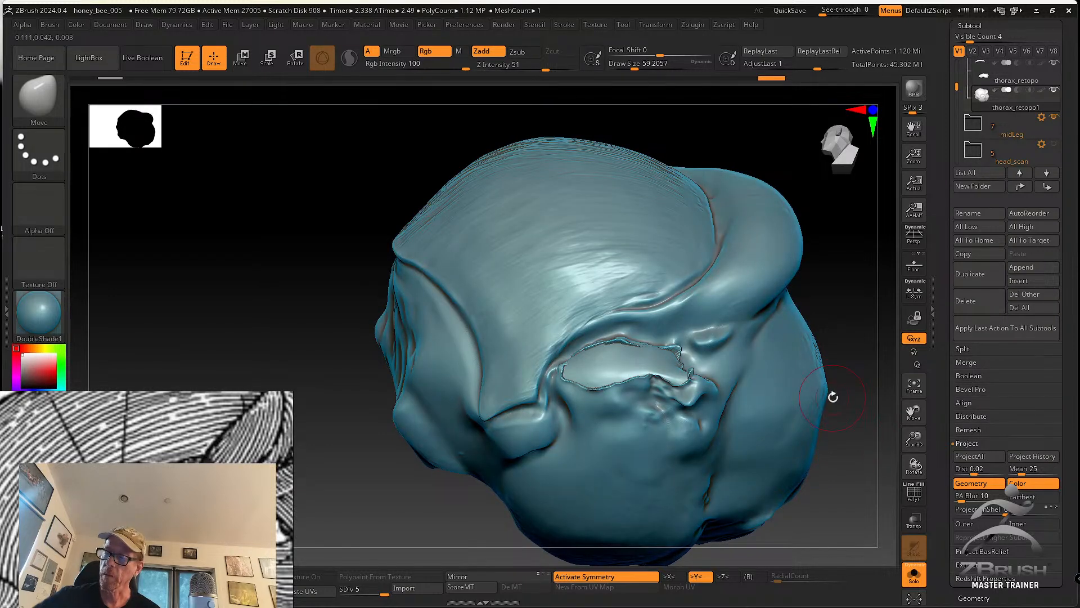
# Smooth the jagged rim of the filled wing-base area at a draw size of about 33, working down to subdivision level 3
pyautogui.moveTo(622, 204); pyautogui.dragTo(628, 293, button='right')
pyautogui.press('s')
pyautogui.moveTo(632, 355); pyautogui.dragTo(622, 341)
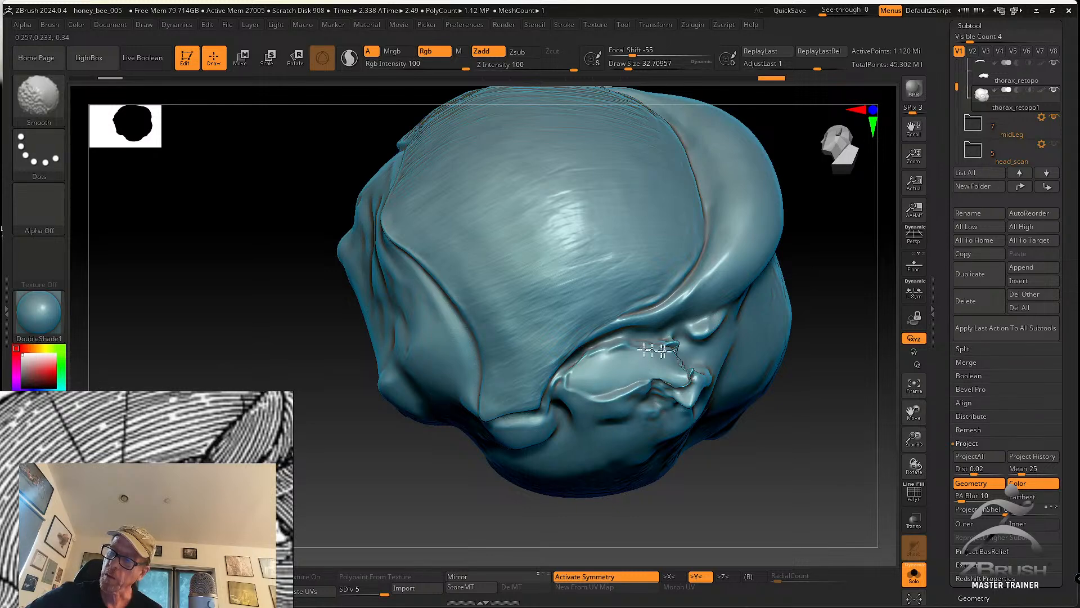
pyautogui.moveTo(684, 388); pyautogui.dragTo(668, 373, button='right')
pyautogui.hotkey('shift', 'd')
pyautogui.hotkey('shift', 'd')
pyautogui.keyDown('shift'); pyautogui.moveTo(677, 369); pyautogui.dragTo(668, 356); pyautogui.keyUp('shift')
pyautogui.moveTo(635, 363); pyautogui.dragTo(646, 371, button='right')
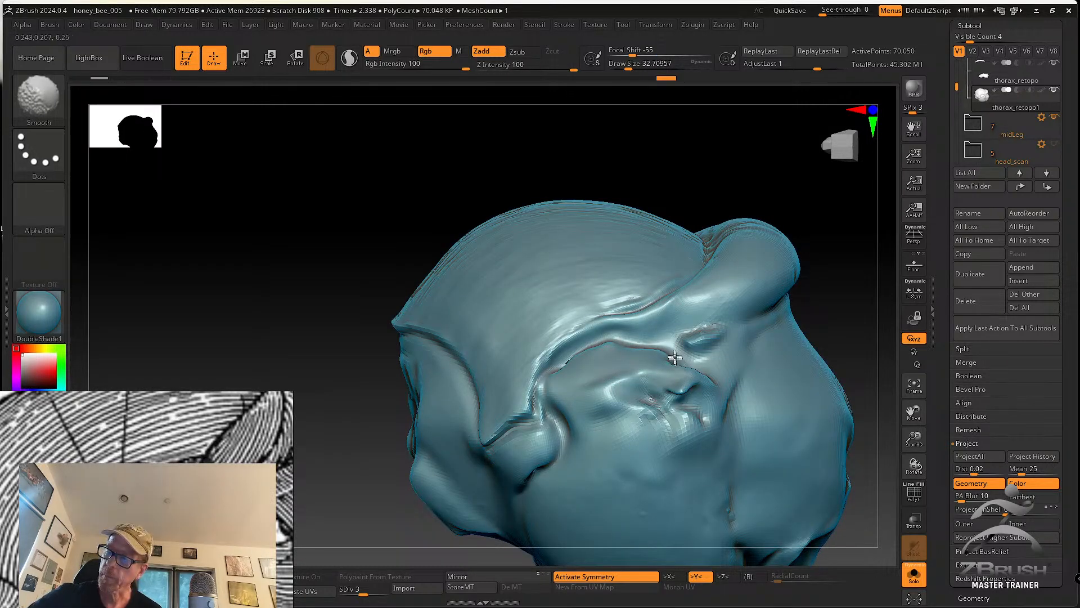
pyautogui.moveTo(685, 373)
pyautogui.mouseDown(button='right')
pyautogui.moveTo(748, 422)
pyautogui.moveTo(770, 406)
pyautogui.mouseUp(button='right')
pyautogui.keyDown('ctrl'); pyautogui.moveTo(770, 406); pyautogui.dragTo(775, 360, button='right'); pyautogui.keyUp('ctrl')
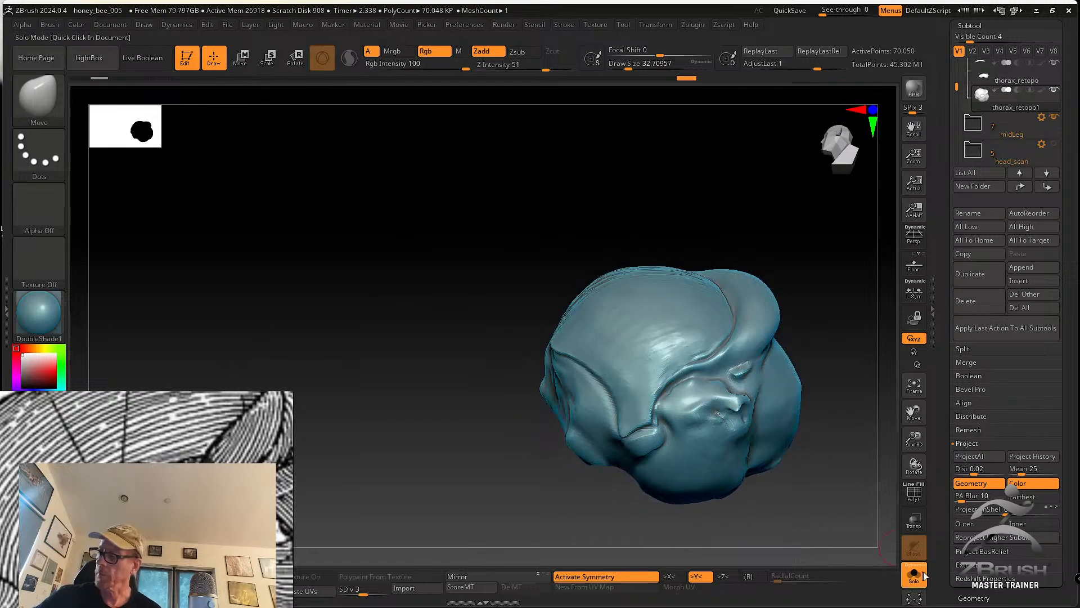
# Show the whole bee, select the Bee_54_wing_retopo_04 subtool and solo it briefly to examine the wing-base parts
pyautogui.click(918, 574)
pyautogui.moveTo(762, 475)
pyautogui.mouseDown(button='right')
pyautogui.moveTo(758, 414)
pyautogui.moveTo(725, 368)
pyautogui.moveTo(698, 375)
pyautogui.moveTo(724, 389)
pyautogui.moveTo(750, 456)
pyautogui.mouseUp(button='right')
pyautogui.moveTo(717, 371); pyautogui.dragTo(713, 447, button='right')
pyautogui.keyDown('alt'); pyautogui.click(697, 399); pyautogui.keyUp('alt')
pyautogui.moveTo(697, 399); pyautogui.dragTo(790, 420, button='right')
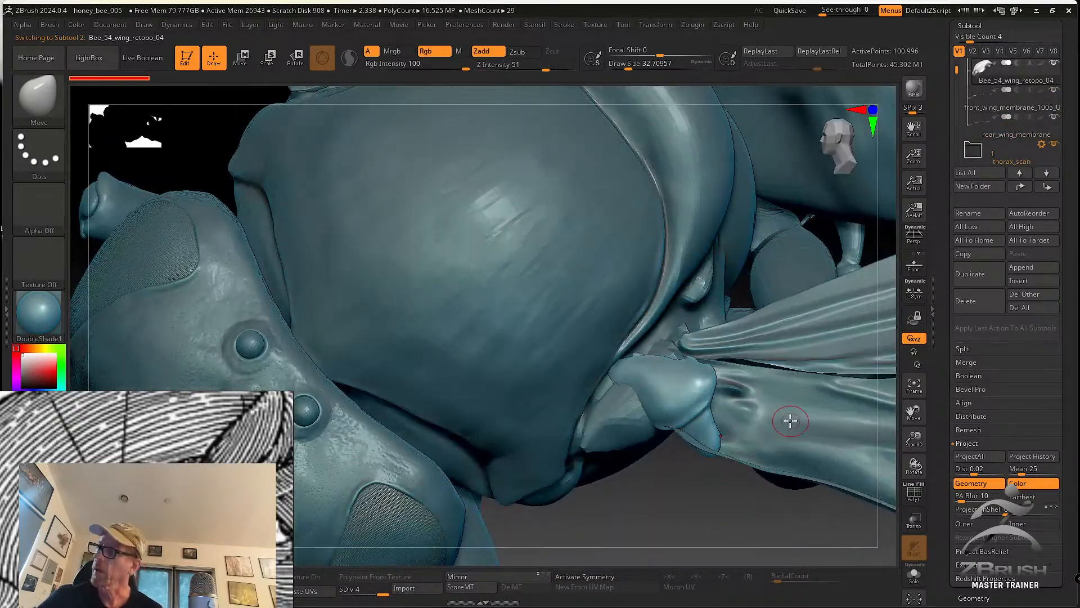
pyautogui.moveTo(947, 153); pyautogui.dragTo(952, 193)
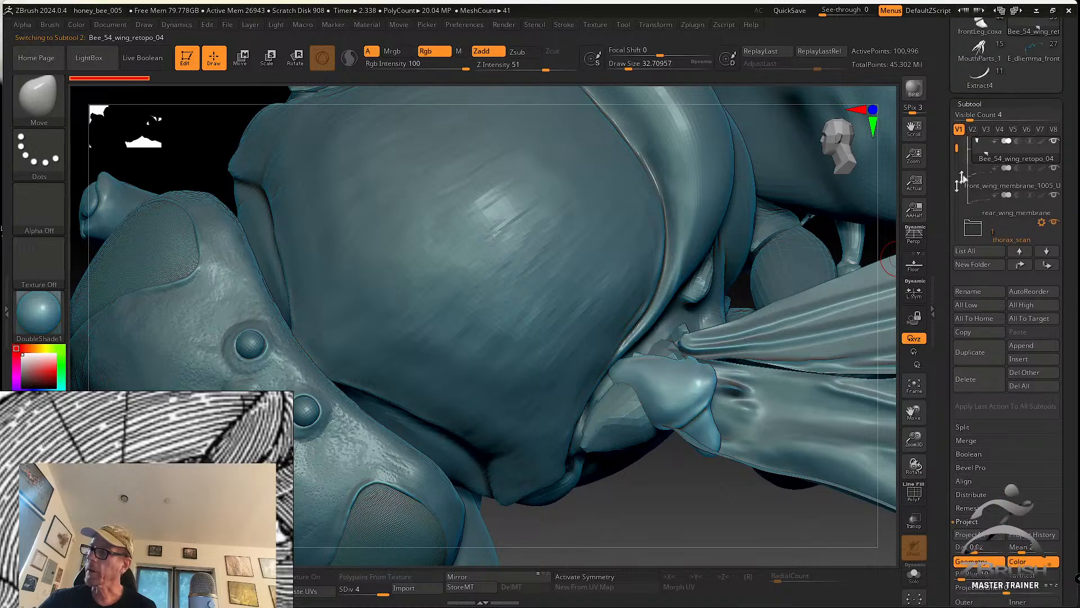
pyautogui.moveTo(960, 149); pyautogui.dragTo(960, 142)
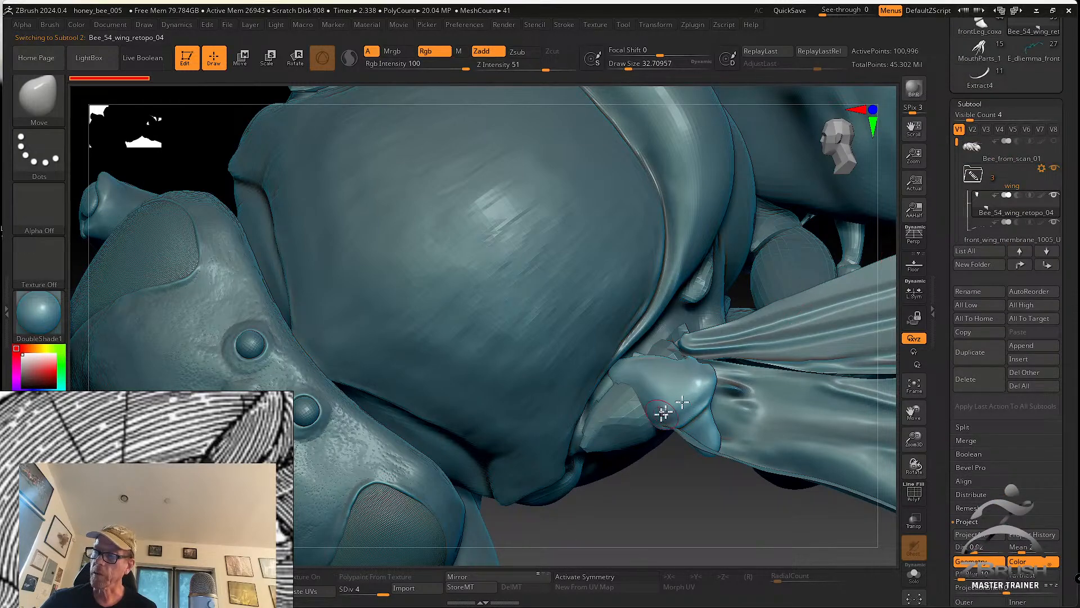
pyautogui.click(915, 575)
pyautogui.moveTo(811, 511); pyautogui.dragTo(805, 461)
pyautogui.click(914, 574)
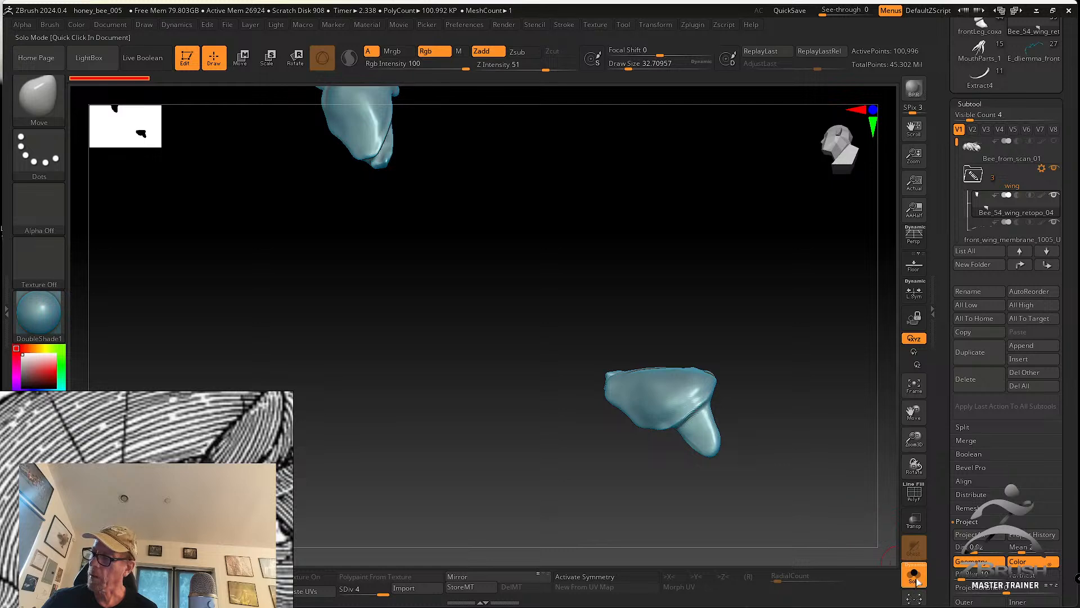
# Solo the separated thorax_retopo lobes briefly, reselect thorax_retopo1 and examine how the parts meet around the wing base
pyautogui.keyDown('alt'); pyautogui.click(636, 427); pyautogui.keyUp('alt')
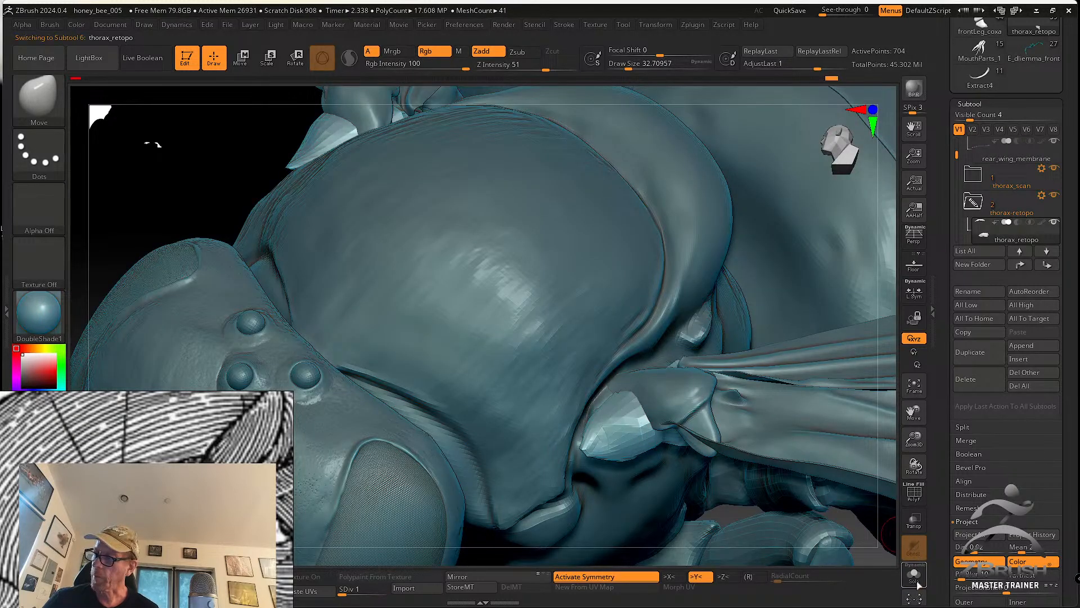
pyautogui.click(915, 575)
pyautogui.moveTo(810, 480)
pyautogui.mouseDown()
pyautogui.moveTo(738, 454)
pyautogui.moveTo(795, 482)
pyautogui.mouseUp()
pyautogui.click(914, 575)
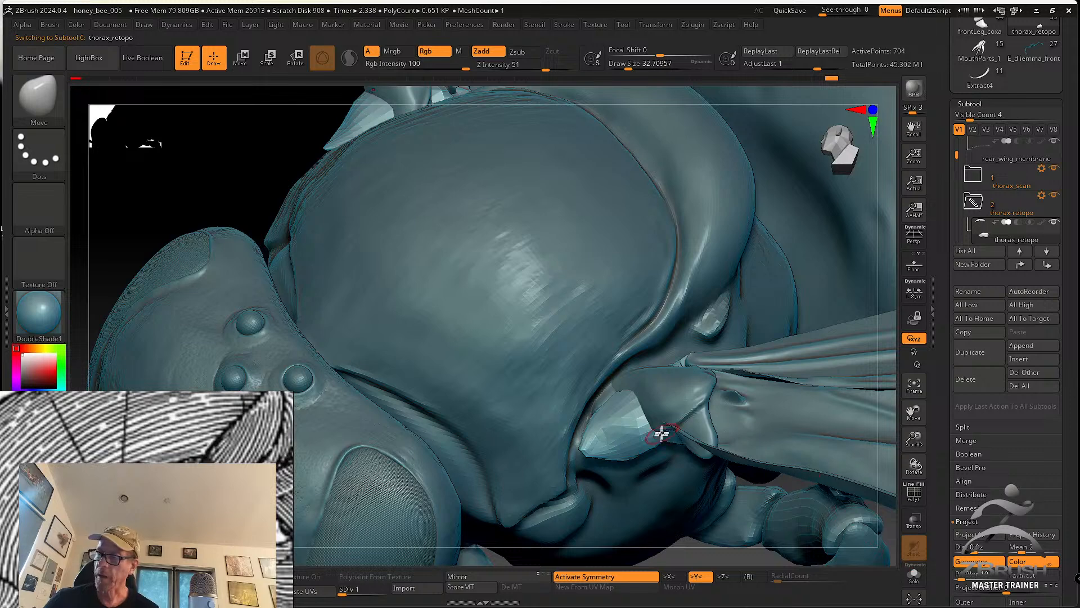
pyautogui.keyDown('alt'); pyautogui.click(634, 319); pyautogui.keyUp('alt')
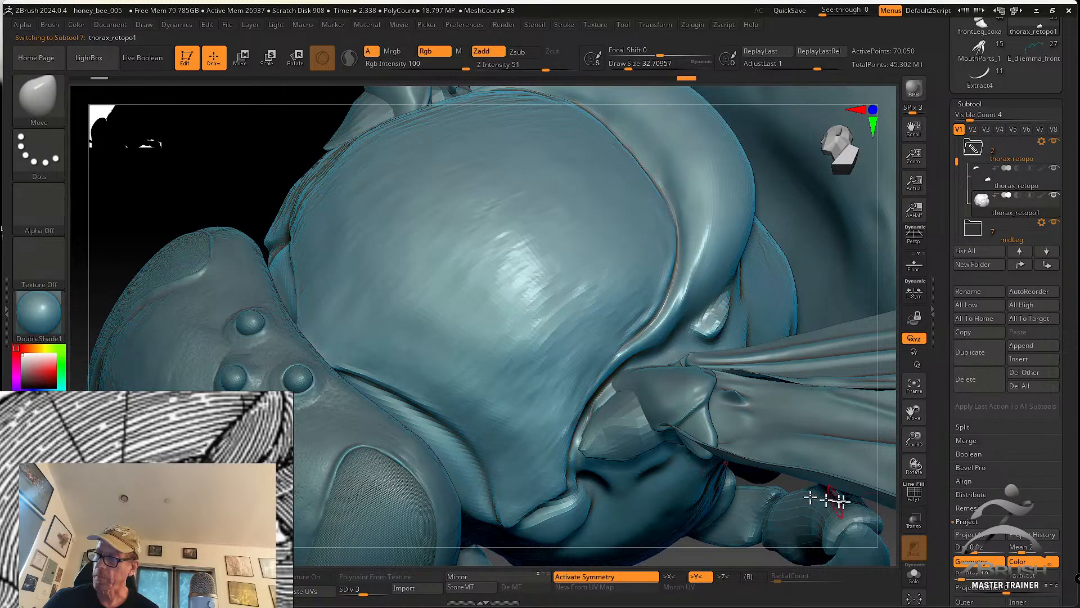
pyautogui.moveTo(914, 441); pyautogui.dragTo(739, 487)
pyautogui.moveTo(681, 543); pyautogui.dragTo(673, 453)
pyautogui.moveTo(467, 180); pyautogui.dragTo(939, 203)
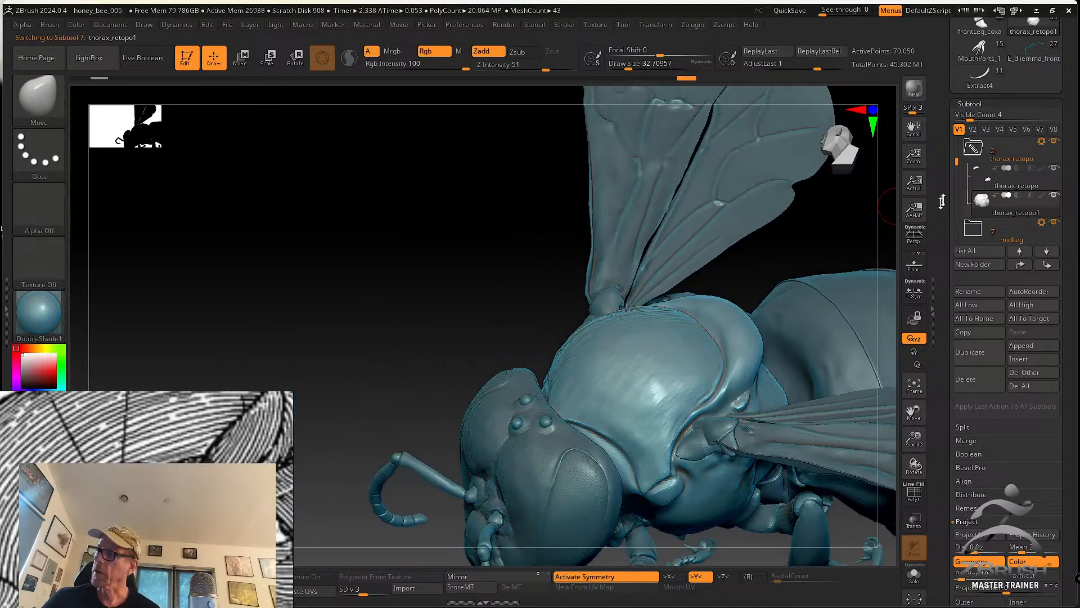
# Select and frame the Bee_from_scan_01 subtool and examine the wing attachment area on the scan
pyautogui.moveTo(957, 158); pyautogui.dragTo(957, 139)
pyautogui.click(985, 151)
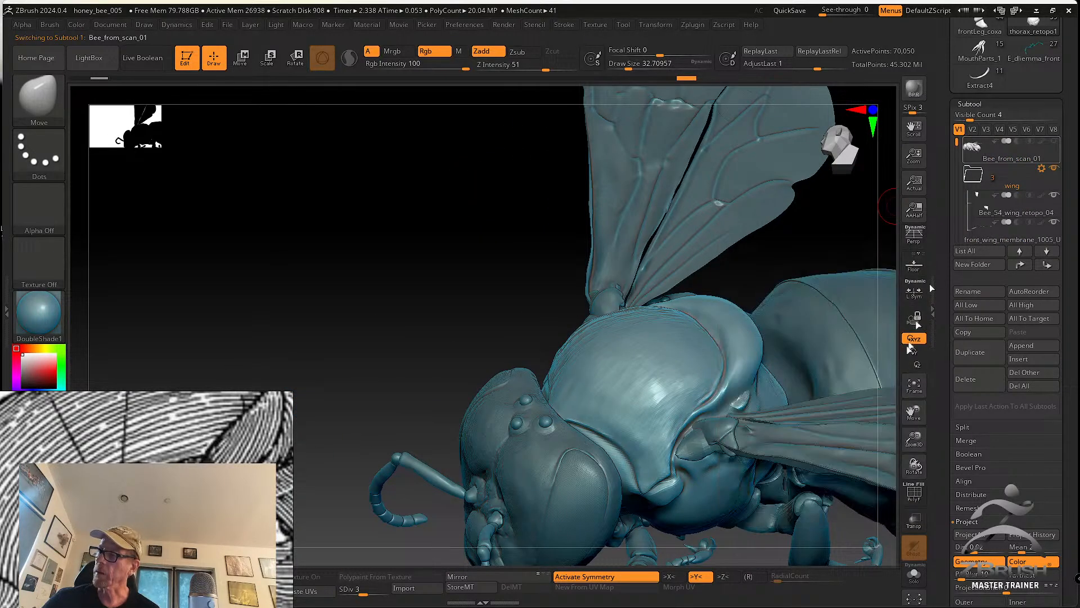
pyautogui.click(913, 388)
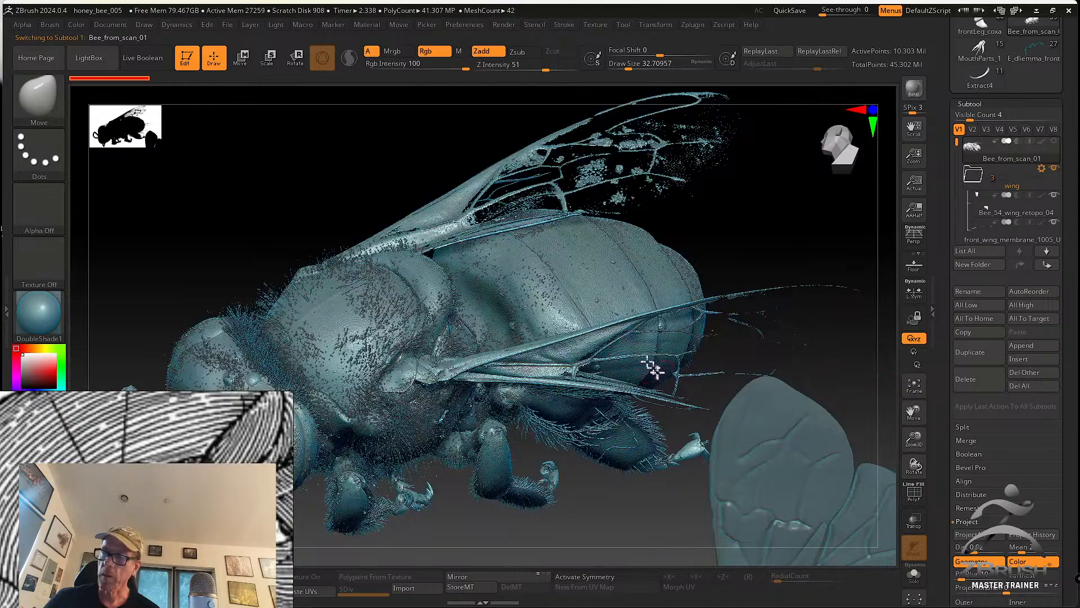
pyautogui.moveTo(802, 273)
pyautogui.mouseDown()
pyautogui.moveTo(796, 208)
pyautogui.moveTo(776, 221)
pyautogui.moveTo(497, 138)
pyautogui.moveTo(514, 166)
pyautogui.moveTo(819, 269)
pyautogui.mouseUp()
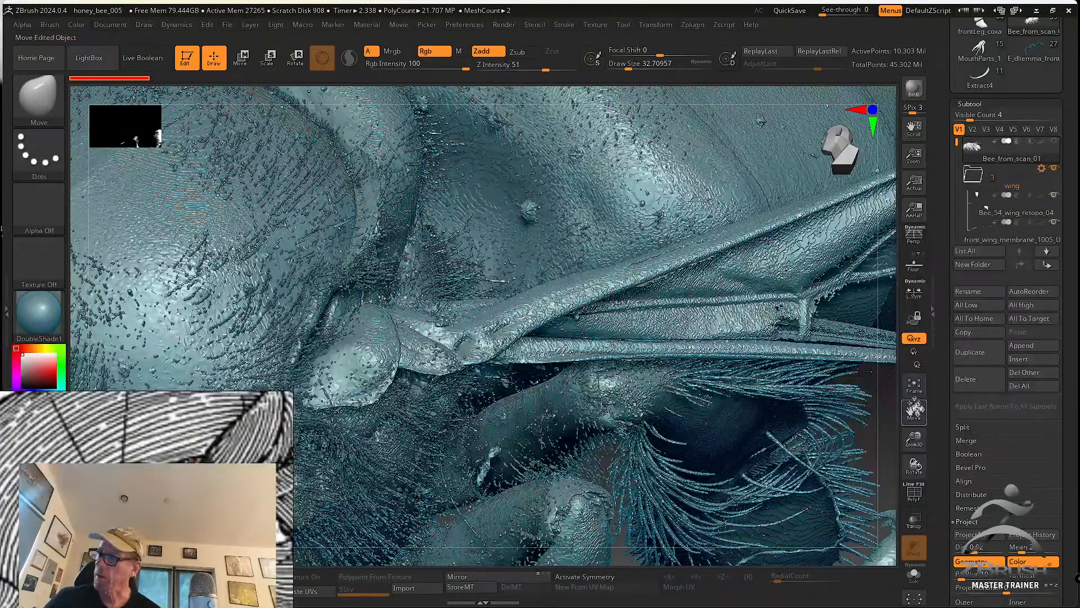
pyautogui.moveTo(914, 465)
pyautogui.mouseDown()
pyautogui.moveTo(906, 471)
pyautogui.moveTo(919, 478)
pyautogui.mouseUp()
pyautogui.keyDown('alt'); pyautogui.moveTo(539, 389); pyautogui.dragTo(579, 277); pyautogui.keyUp('alt')
pyautogui.moveTo(580, 277); pyautogui.dragTo(579, 221, button='right')
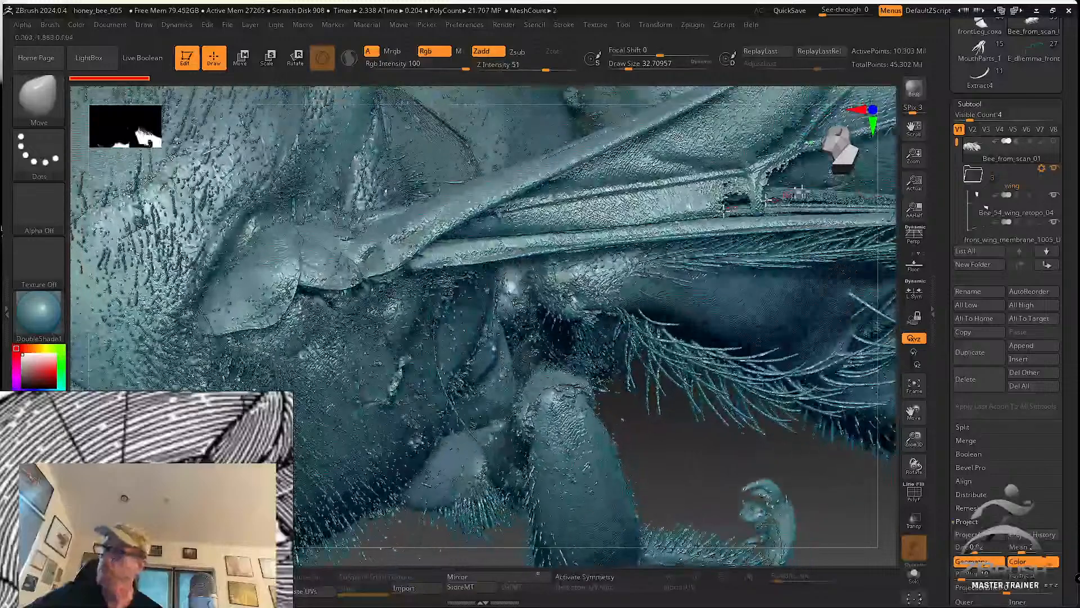
# Select the Bee_54_04 subtool and frame the whole bee
pyautogui.moveTo(956, 143); pyautogui.dragTo(958, 203)
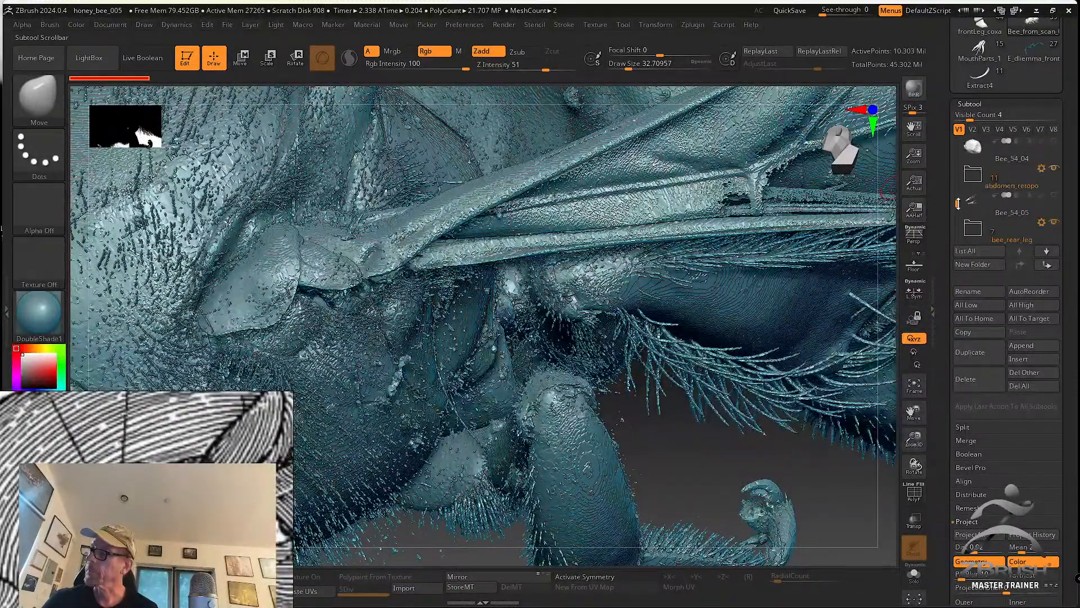
pyautogui.click(1012, 159)
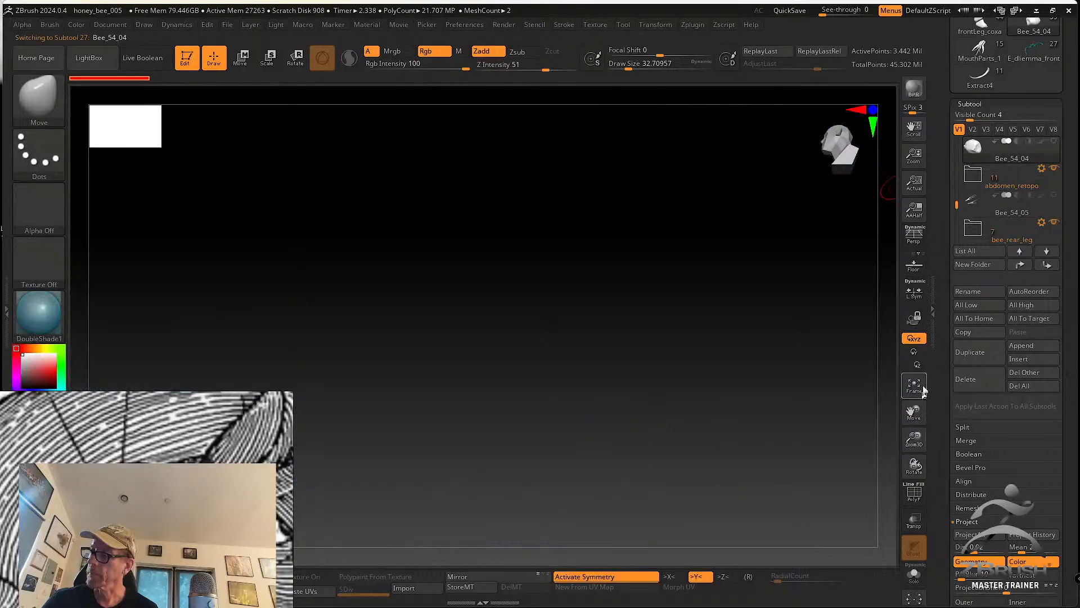
pyautogui.click(922, 390)
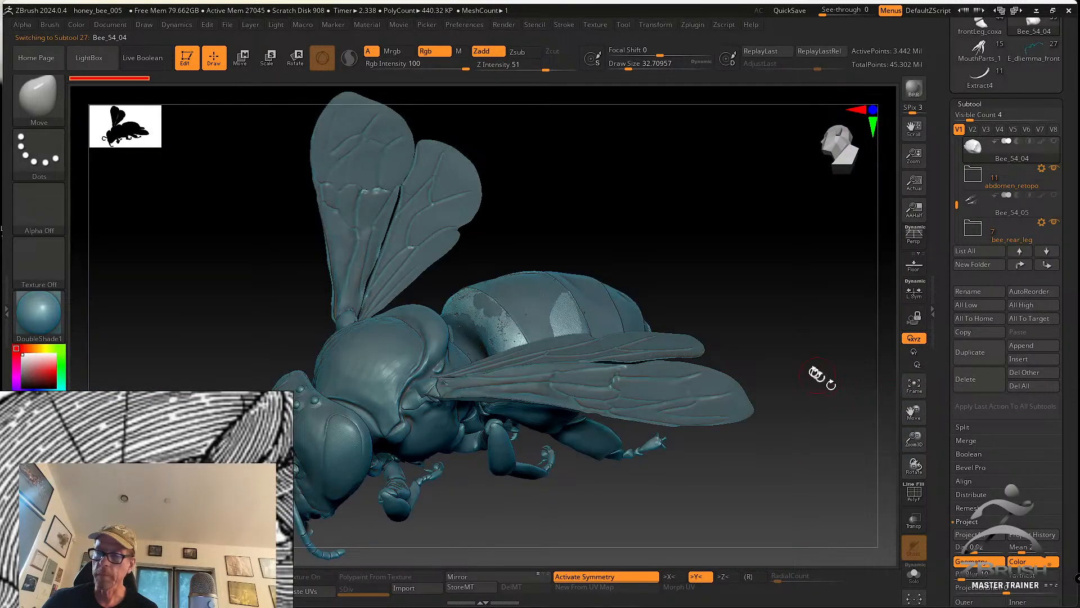
# Select and solo the thorax_retopo1 subtool, framing its wing-base area and setting the draw size to about 37
pyautogui.keyDown('alt'); pyautogui.click(430, 342); pyautogui.keyUp('alt')
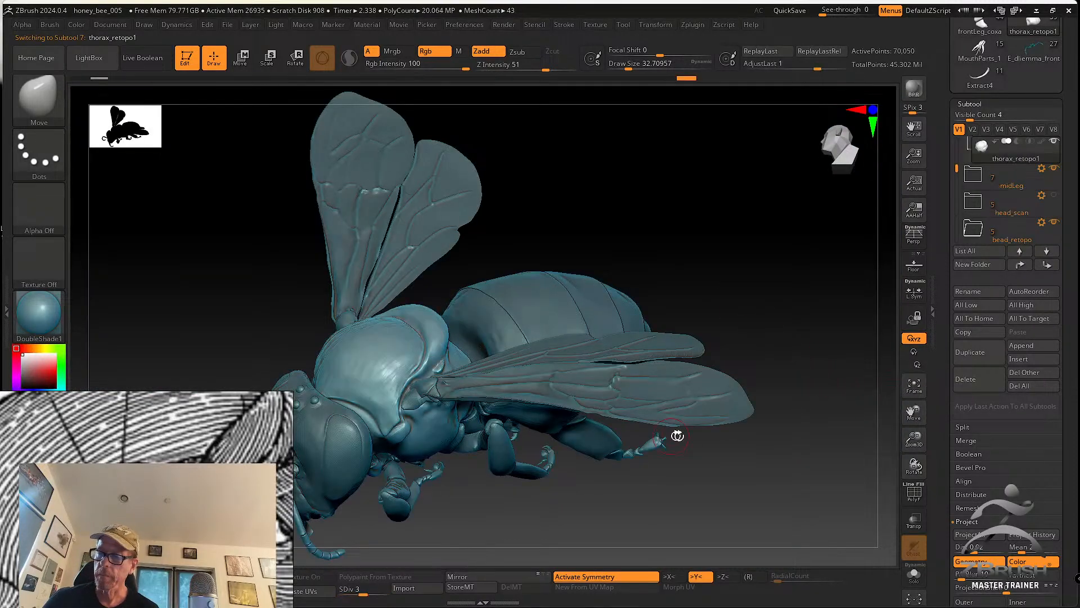
pyautogui.click(915, 574)
pyautogui.moveTo(690, 432); pyautogui.dragTo(814, 360)
pyautogui.press('s')
pyautogui.moveTo(533, 449); pyautogui.dragTo(537, 449)
pyautogui.moveTo(535, 447); pyautogui.dragTo(523, 424, button='right')
# Build up and smooth the thorax side below the wing base with the tw ClayTubes brush at draw size about 44
pyautogui.click(39, 99)
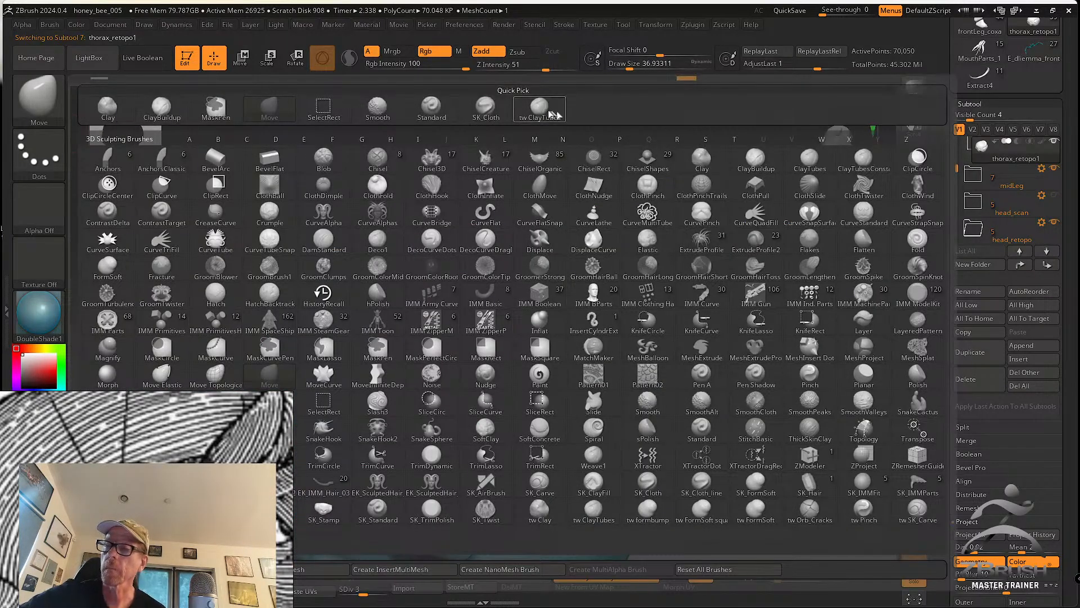
pyautogui.click(528, 111)
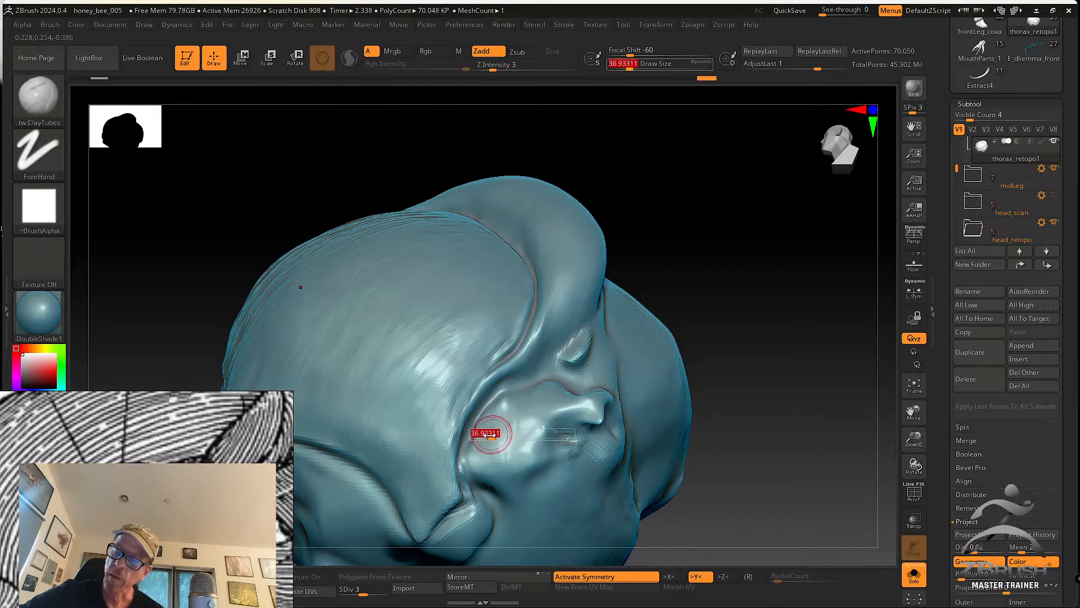
pyautogui.press('shift')
pyautogui.moveTo(541, 419); pyautogui.dragTo(514, 418)
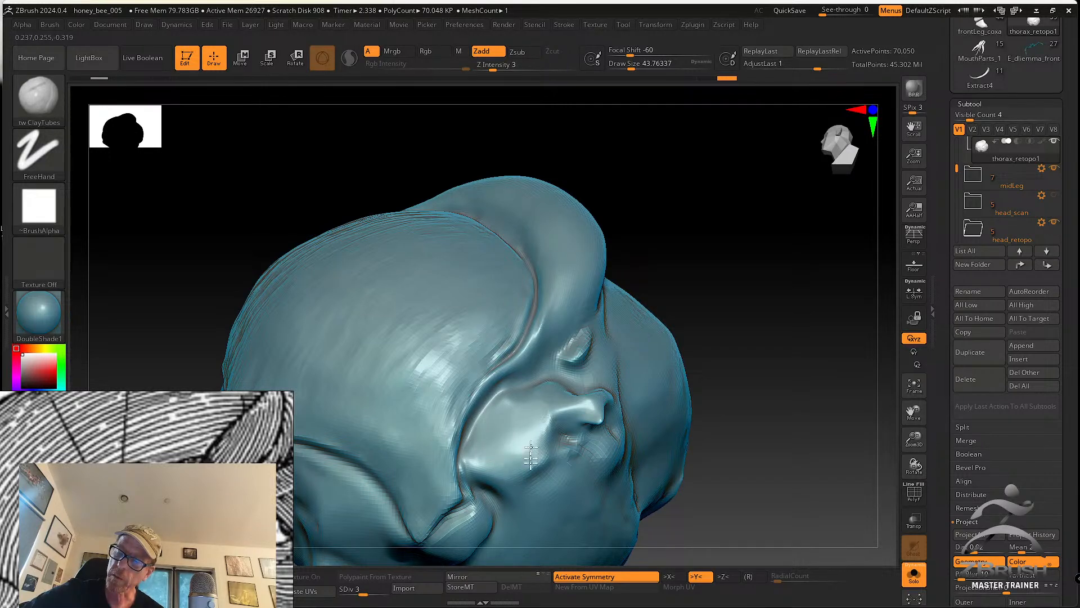
# Select the thorax_retopo and Bee_54_wing_retopo_04 subtools in turn to compare their wing-base parts
pyautogui.scroll(3, 958, 166)
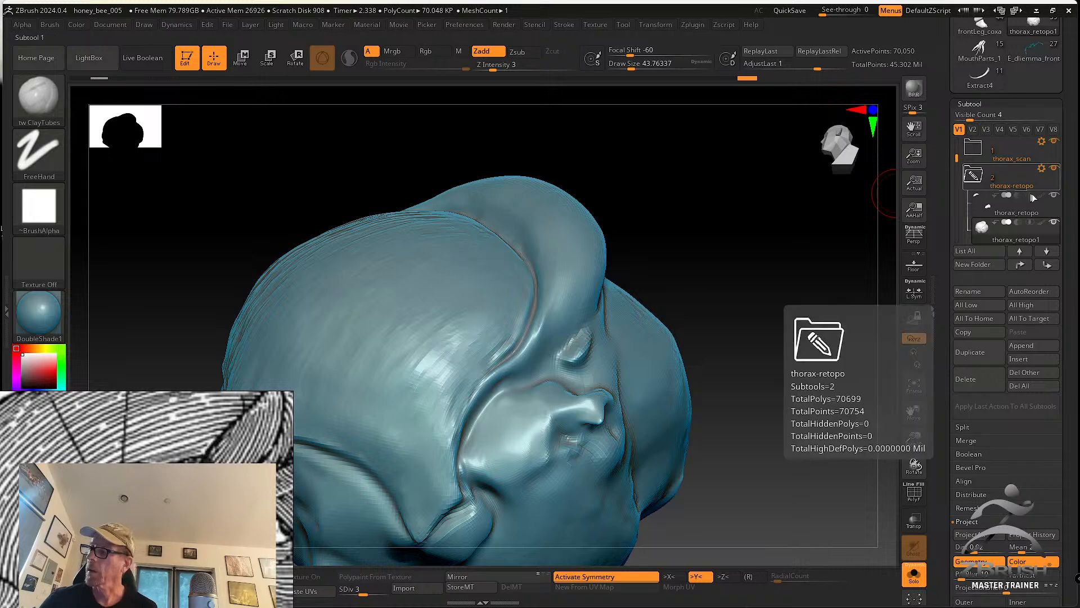
pyautogui.click(1035, 212)
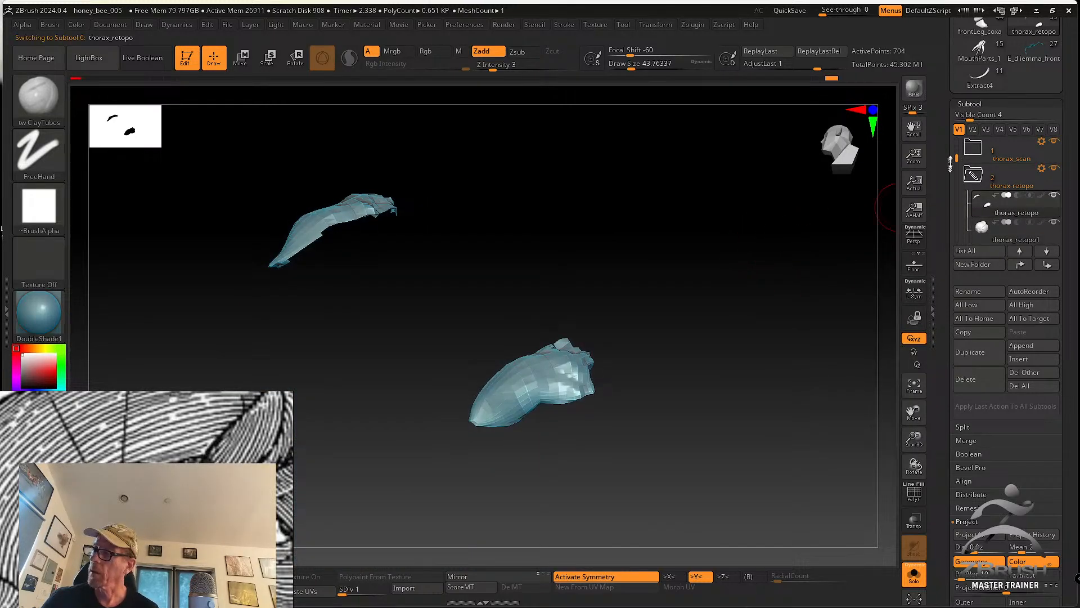
pyautogui.scroll(-4, 957, 156)
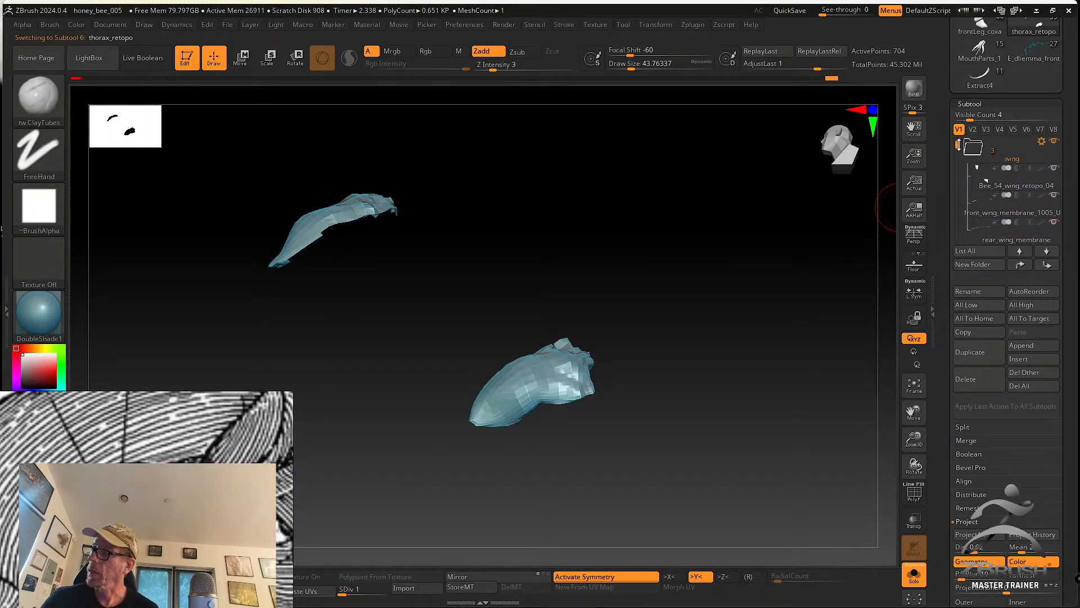
pyautogui.scroll(-1, 1019, 148)
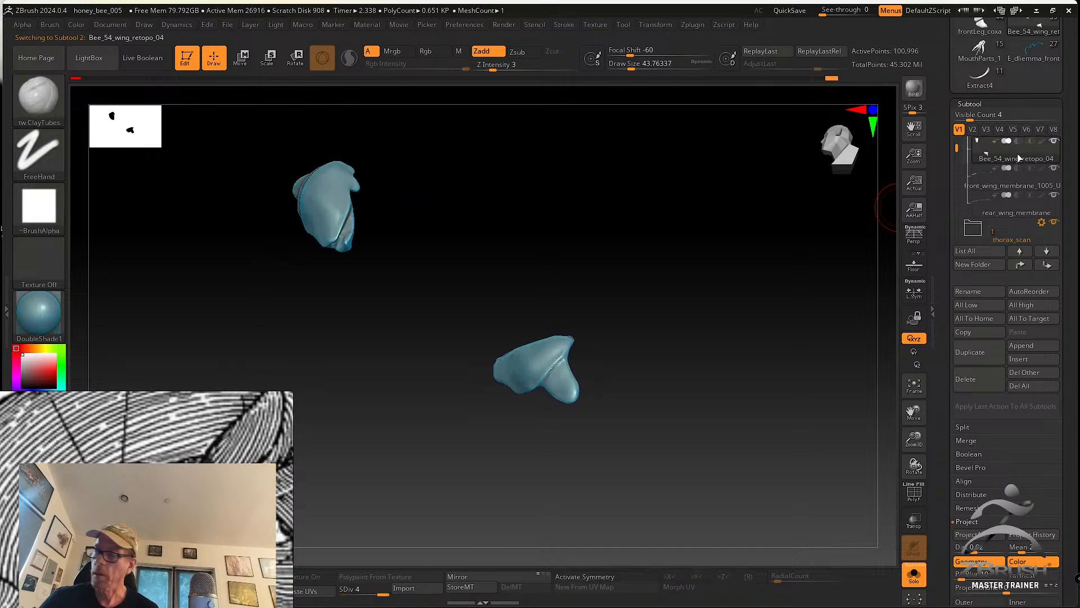
pyautogui.moveTo(710, 377); pyautogui.dragTo(883, 290)
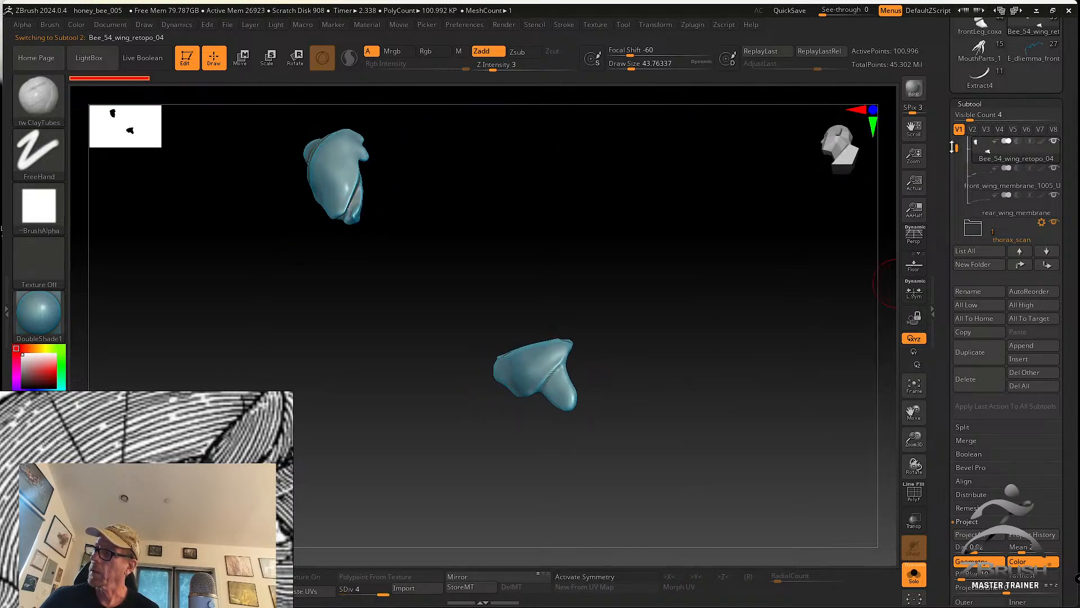
pyautogui.moveTo(954, 148); pyautogui.dragTo(952, 164)
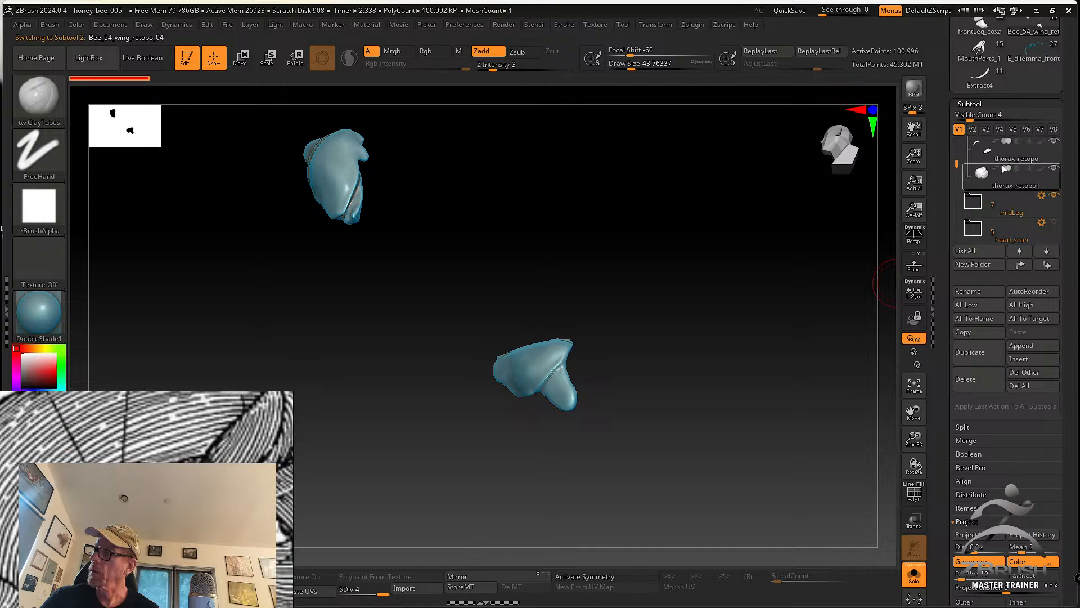
# Delete the separated thorax_retopo lobes subtool
pyautogui.click(1005, 168)
pyautogui.moveTo(825, 297); pyautogui.dragTo(782, 374)
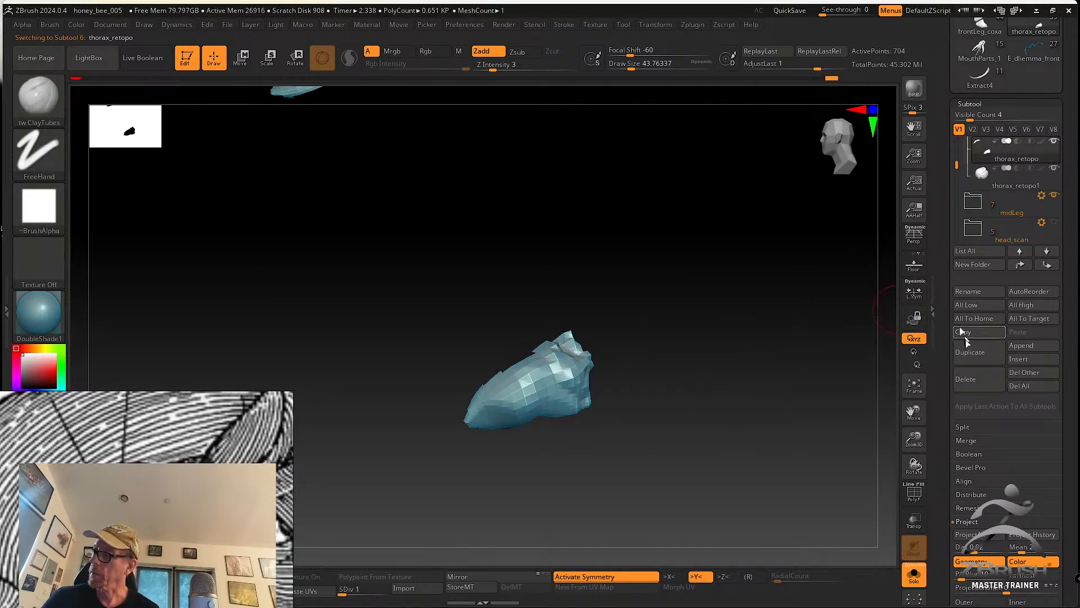
pyautogui.click(969, 380)
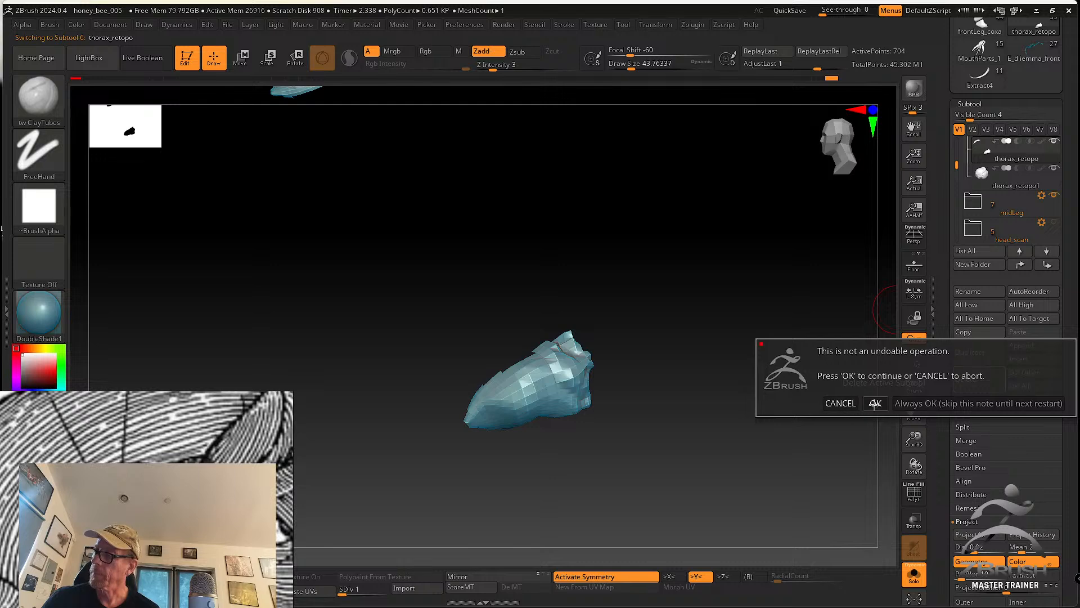
pyautogui.click(875, 404)
# Continue filling and smoothing the thorax side around the wing base, checking it with the whole bee shown
pyautogui.moveTo(712, 326); pyautogui.dragTo(754, 345)
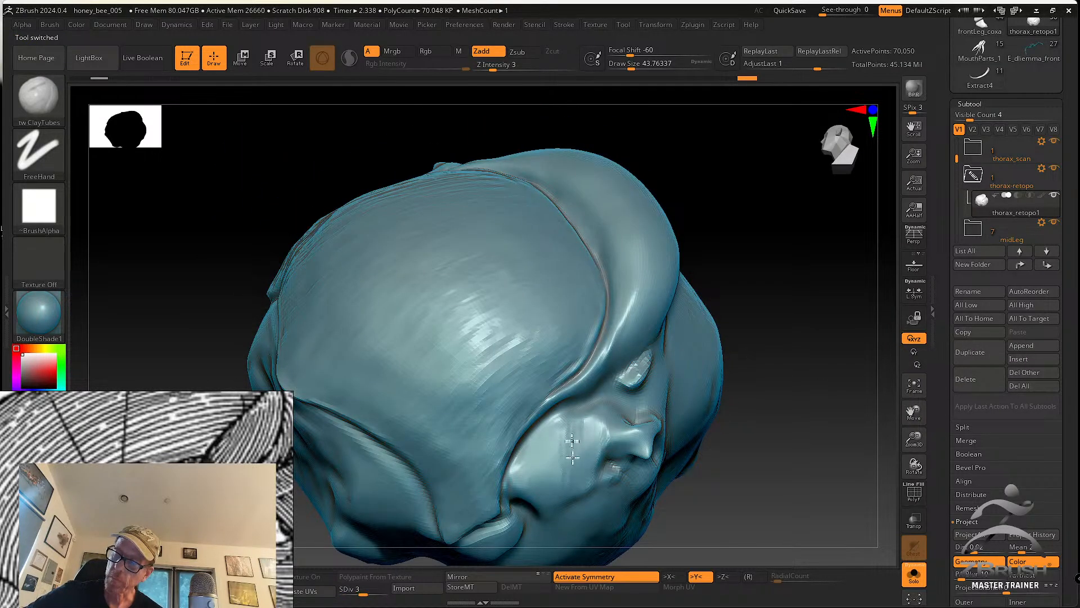
pyautogui.moveTo(516, 476); pyautogui.dragTo(583, 377, button='right')
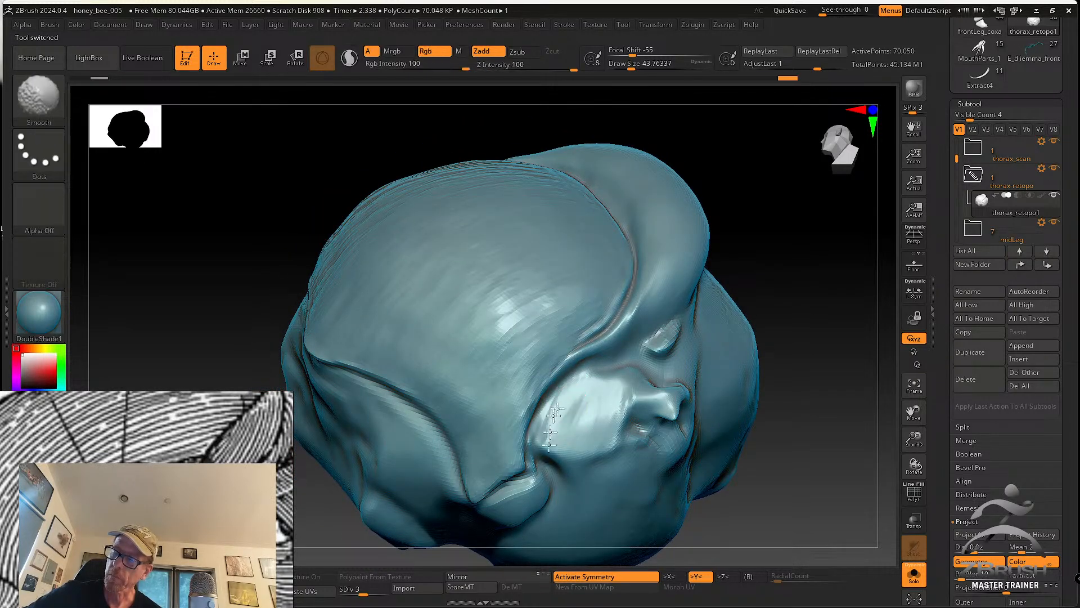
pyautogui.click(914, 574)
pyautogui.moveTo(856, 415); pyautogui.dragTo(575, 443, button='right')
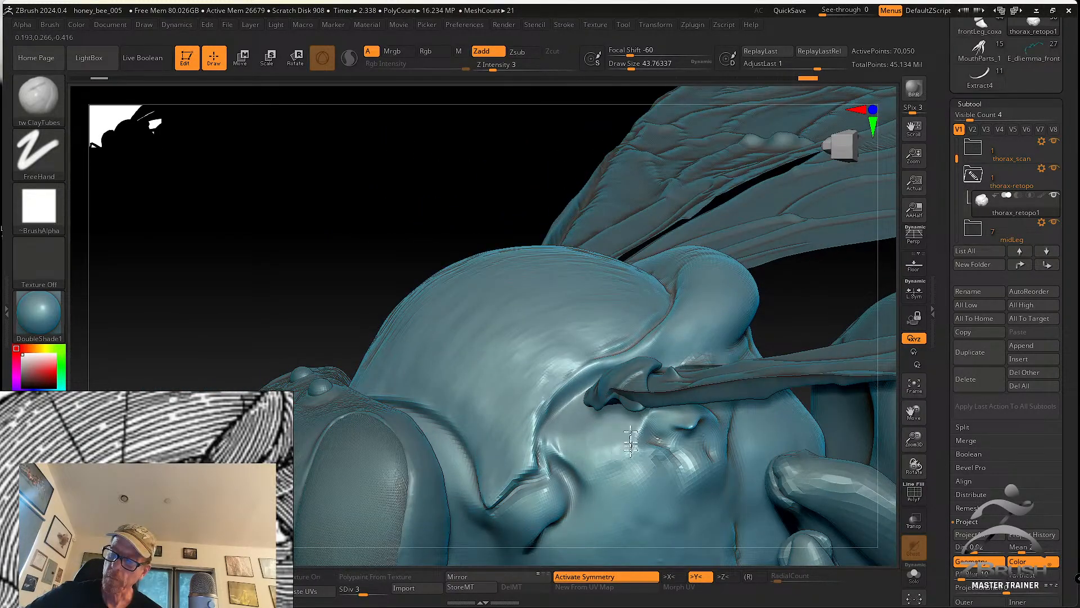
pyautogui.moveTo(592, 445); pyautogui.dragTo(563, 451, button='right')
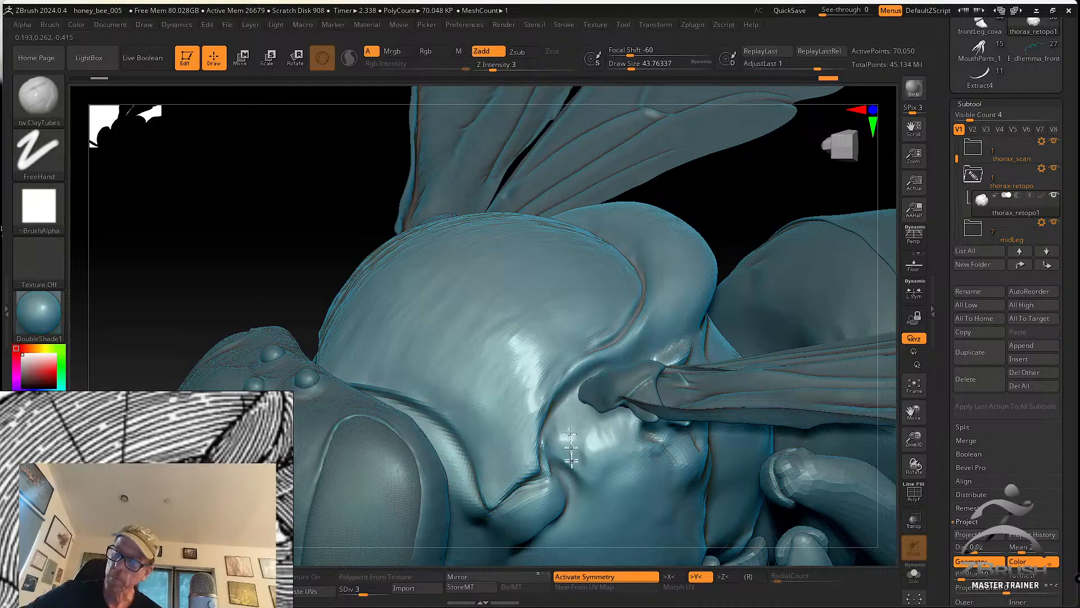
pyautogui.moveTo(598, 483); pyautogui.dragTo(658, 421, button='right')
# Select the Bee_54_wing_retopo_04 subtool and activate the Move gizmo
pyautogui.keyDown('alt'); pyautogui.click(642, 419); pyautogui.keyUp('alt')
pyautogui.press('w')
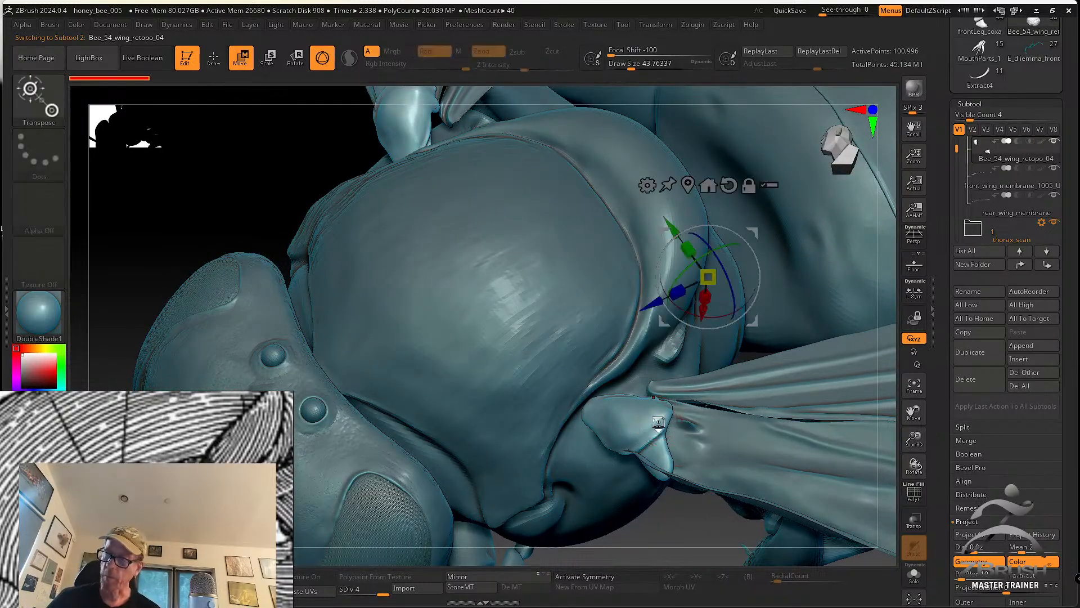
pyautogui.click(634, 420)
pyautogui.moveTo(637, 419); pyautogui.dragTo(662, 423)
pyautogui.hotkey('ctrl', 'z')
pyautogui.hotkey('ctrl', 'z')
pyautogui.hotkey('ctrl', 'z')
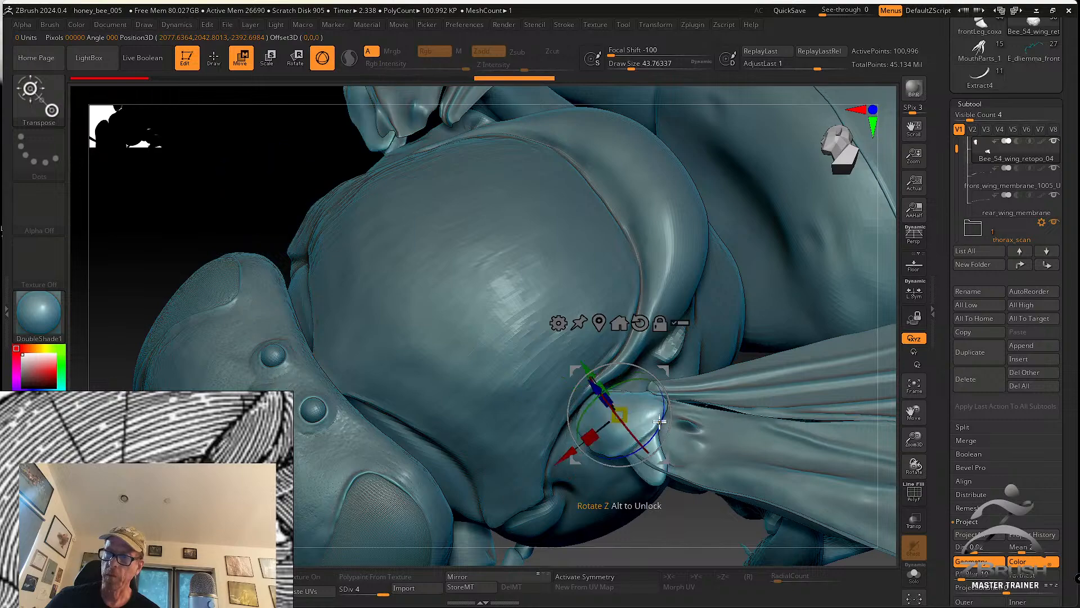
# Turn on symmetry across the Y axis with local symmetry for the wing-base parts, undoing the trial transform
pyautogui.moveTo(684, 524)
pyautogui.keyDown('alt'); pyautogui.mouseDown()
pyautogui.moveTo(666, 512)
pyautogui.moveTo(641, 521)
pyautogui.moveTo(682, 524)
pyautogui.moveTo(672, 518)
pyautogui.mouseUp(); pyautogui.keyUp('alt')
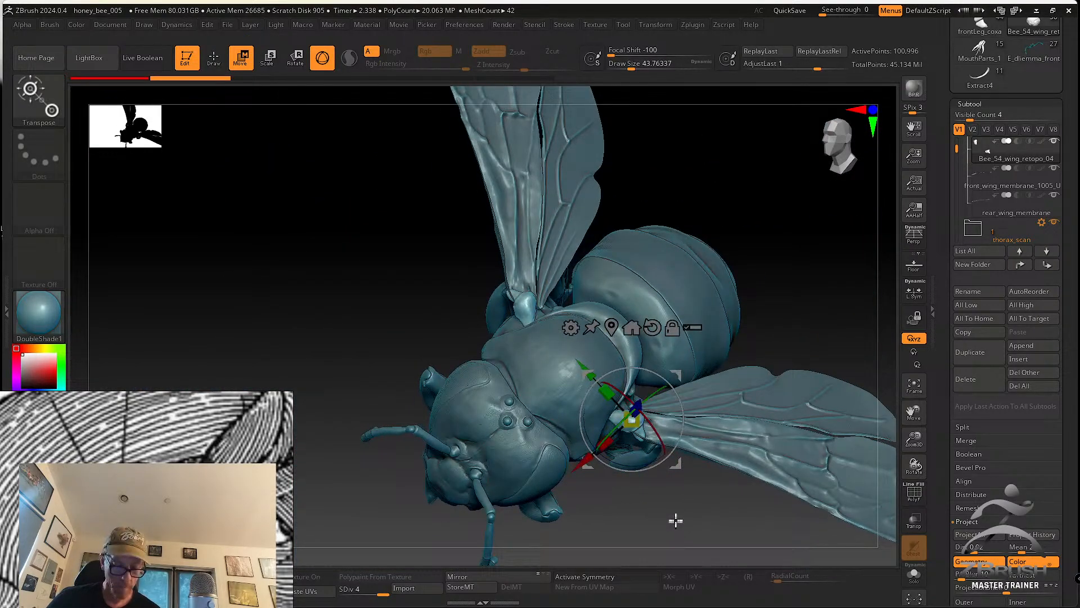
pyautogui.press('x')
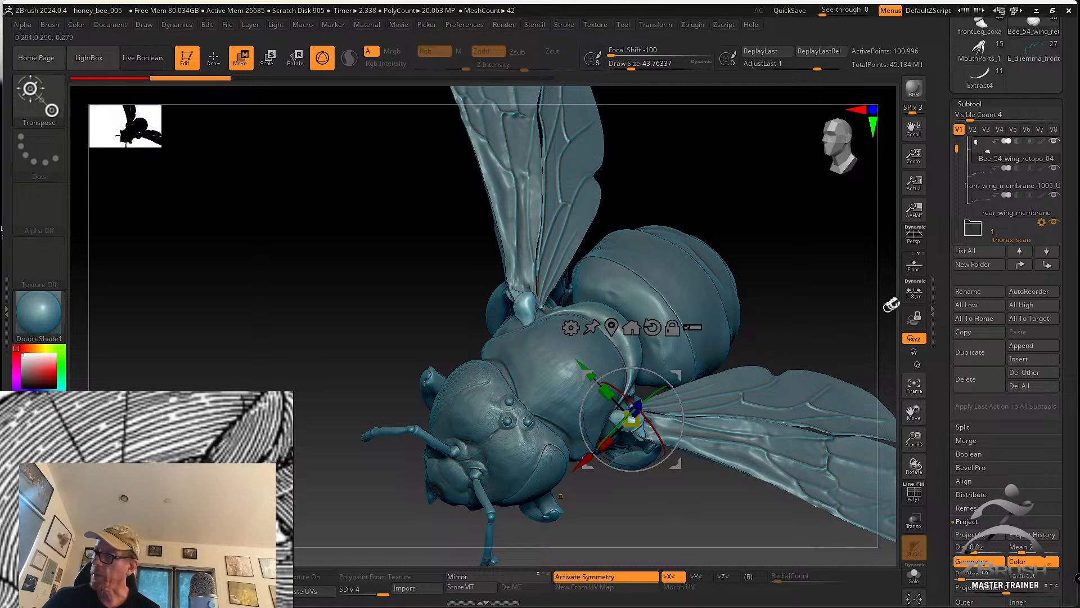
pyautogui.click(913, 293)
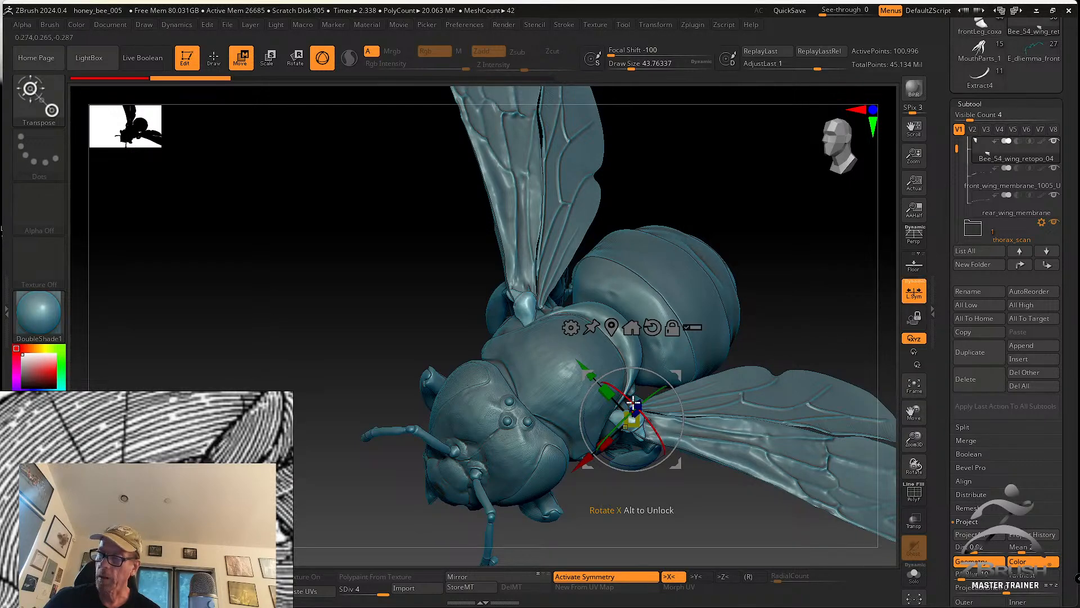
pyautogui.moveTo(638, 423); pyautogui.dragTo(650, 423)
pyautogui.moveTo(682, 506)
pyautogui.keyDown('ctrl'); pyautogui.mouseDown(button='right')
pyautogui.moveTo(720, 514)
pyautogui.moveTo(738, 531)
pyautogui.moveTo(711, 474)
pyautogui.mouseUp(button='right'); pyautogui.keyUp('ctrl')
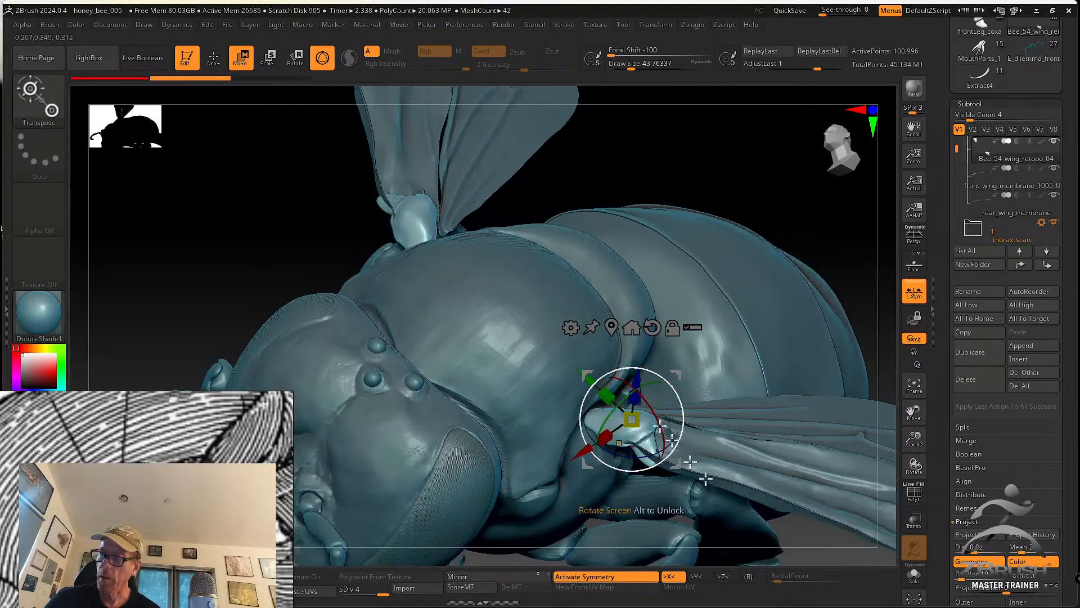
pyautogui.click(612, 328)
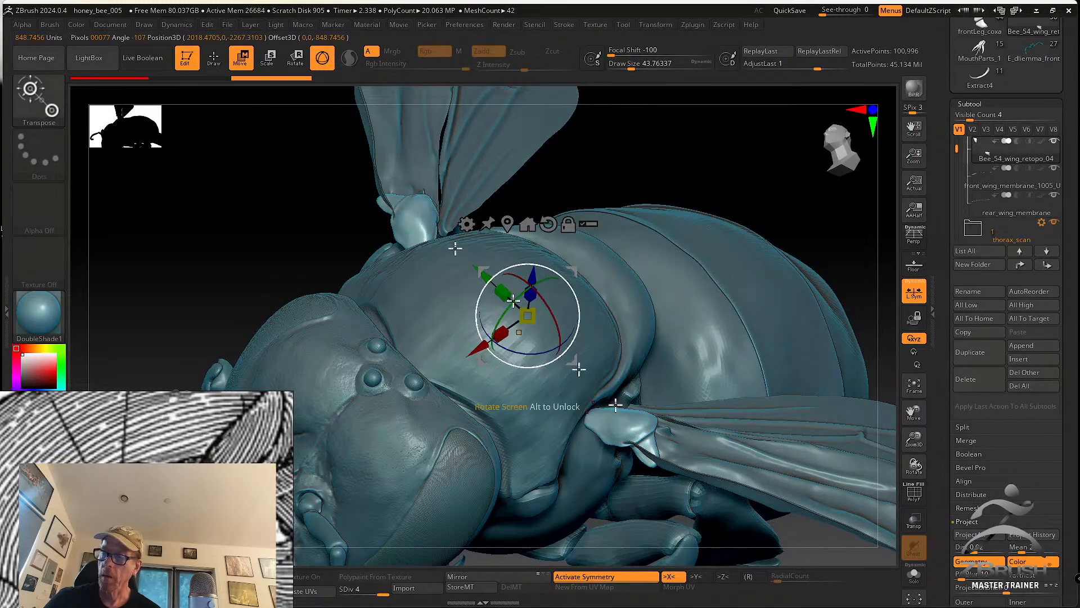
pyautogui.click(698, 576)
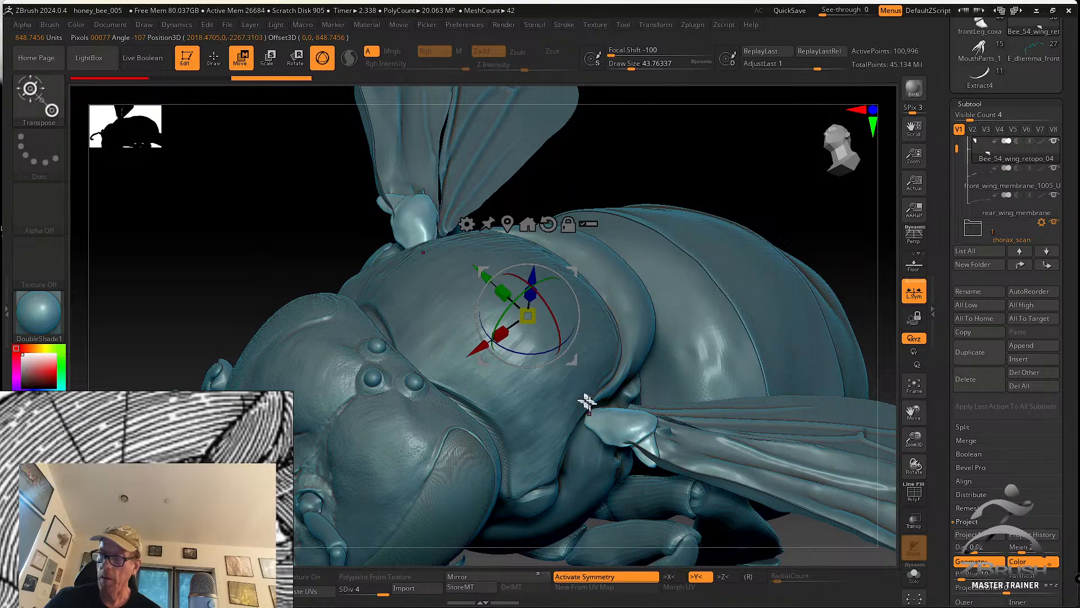
pyautogui.moveTo(531, 322); pyautogui.dragTo(496, 307)
pyautogui.hotkey('ctrl', 'z')
# Place the gizmo on the wing-base part, then enlarge and slightly rotate it symmetrically on both sides
pyautogui.click(626, 422)
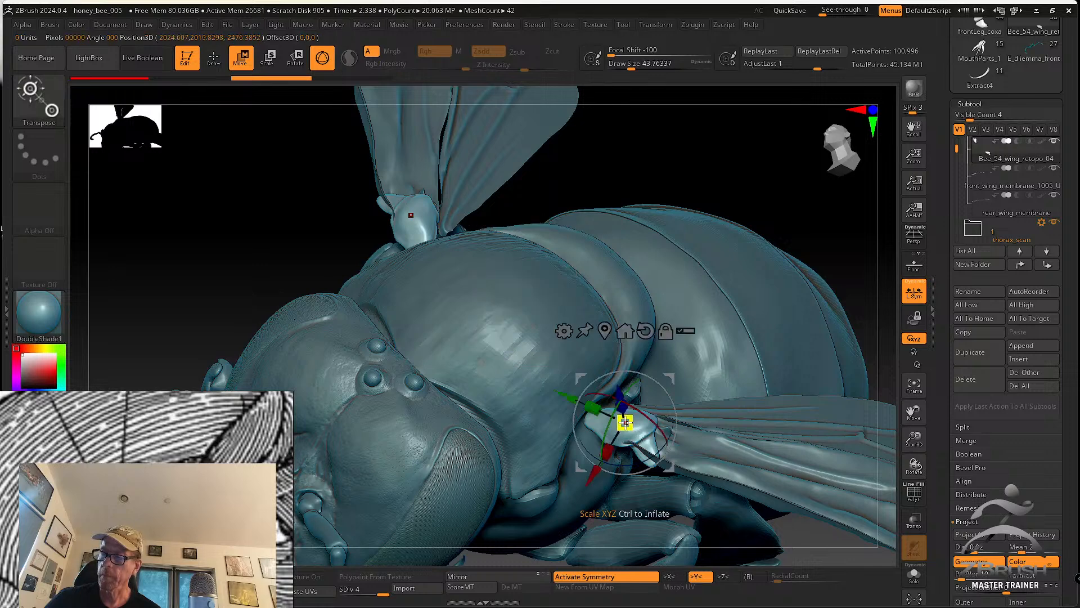
pyautogui.moveTo(626, 422); pyautogui.dragTo(653, 448)
pyautogui.moveTo(651, 406); pyautogui.dragTo(653, 415)
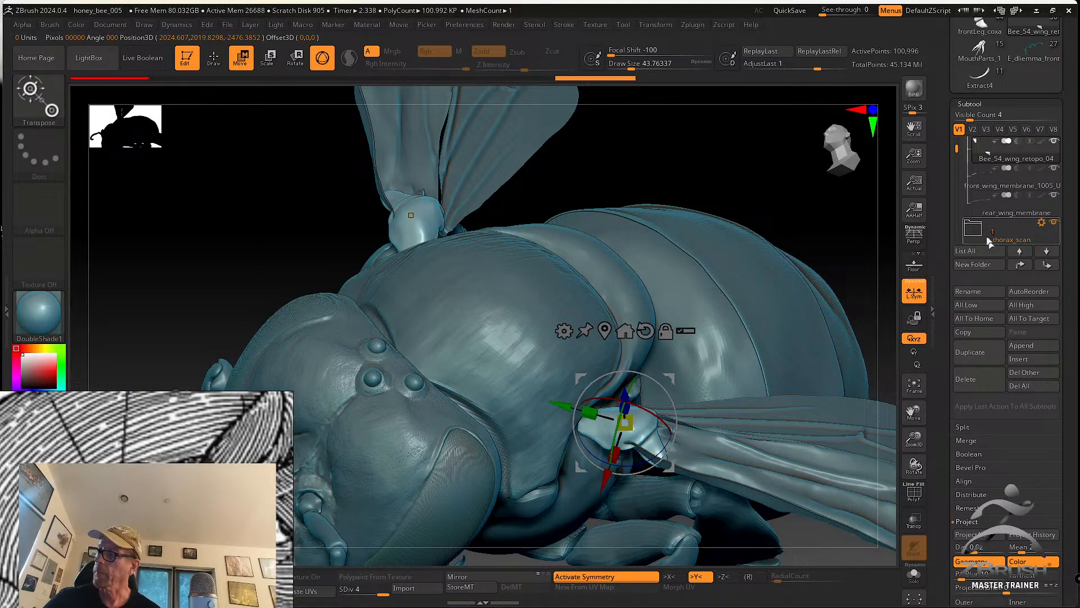
# Select the thorax_retopo1 subtool, solo it and return to Draw mode
pyautogui.moveTo(956, 152); pyautogui.dragTo(956, 158)
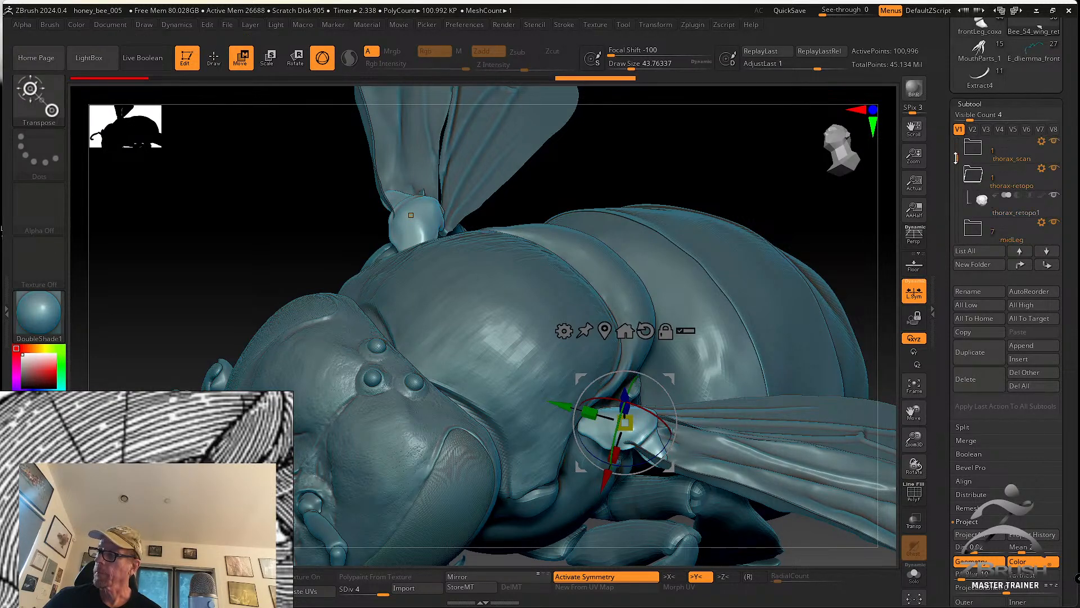
pyautogui.click(995, 214)
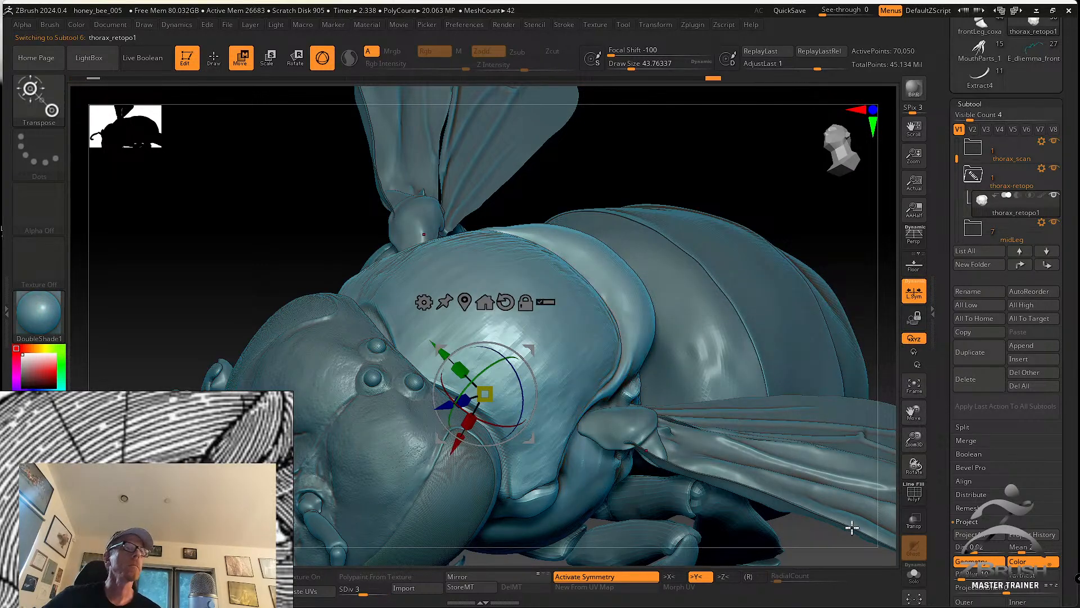
pyautogui.click(914, 575)
pyautogui.keyDown('alt'); pyautogui.moveTo(671, 440); pyautogui.dragTo(670, 418); pyautogui.keyUp('alt')
pyautogui.press('s')
pyautogui.click(213, 60)
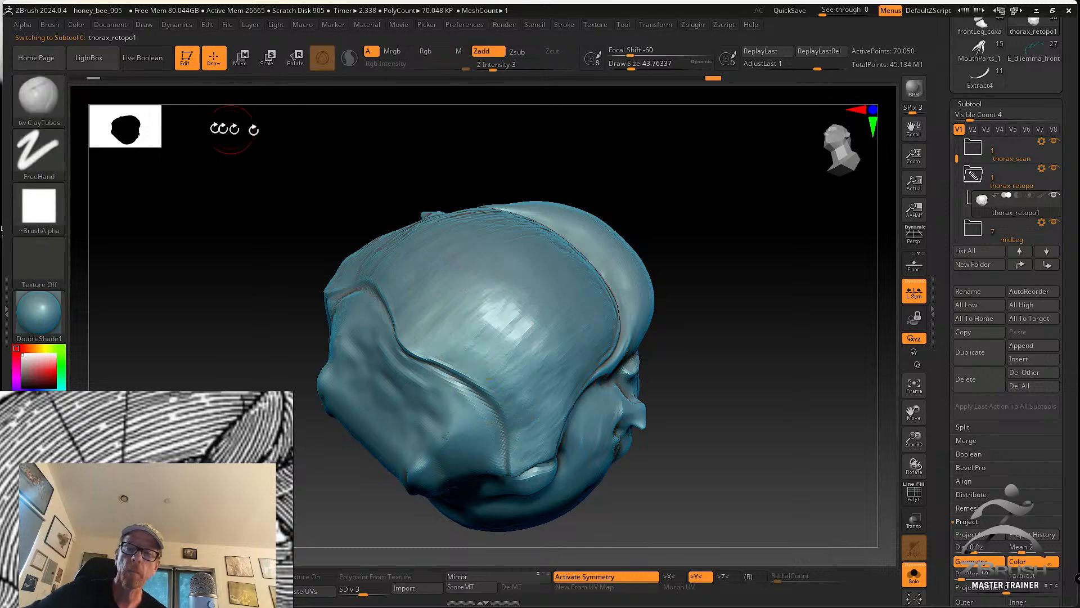
# Choose the SK_Cloth brush with draw size about 33 and turn the thorax to show the wing-base side
pyautogui.click(38, 97)
pyautogui.click(539, 106)
pyautogui.moveTo(550, 150)
pyautogui.mouseDown()
pyautogui.moveTo(692, 386)
pyautogui.moveTo(661, 376)
pyautogui.mouseUp()
pyautogui.press('s')
pyautogui.click(626, 383)
pyautogui.keyDown('alt'); pyautogui.moveTo(619, 388); pyautogui.dragTo(675, 369, button='right'); pyautogui.keyUp('alt')
pyautogui.moveTo(658, 370); pyautogui.dragTo(645, 388, button='right')
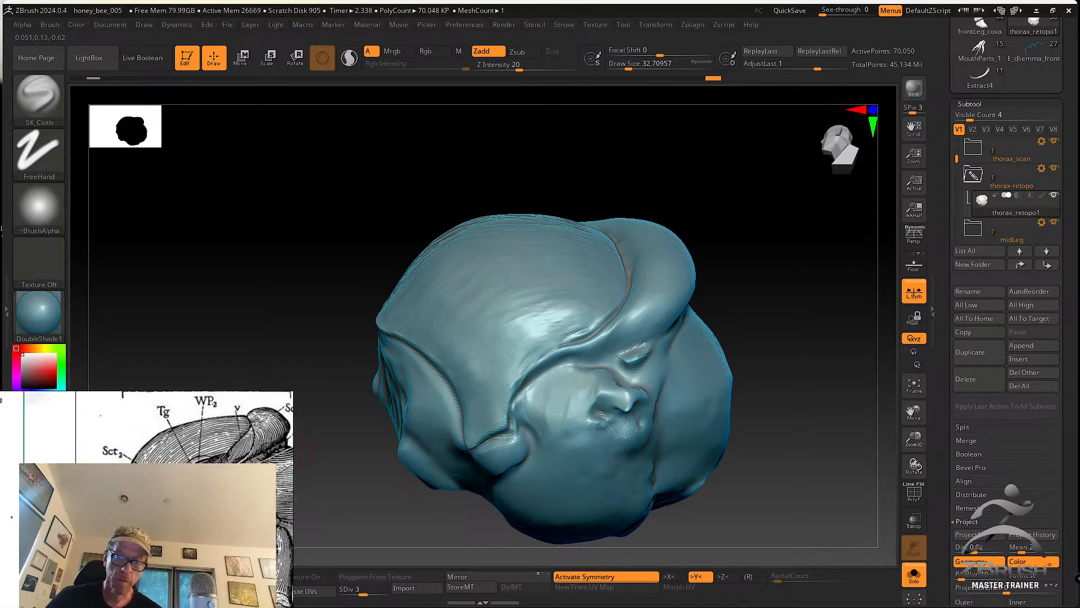
# Examine the front and side of the thorax against the anatomical thorax drawings in the reference board
pyautogui.moveTo(536, 476)
pyautogui.mouseDown(button='right')
pyautogui.moveTo(540, 321)
pyautogui.moveTo(560, 338)
pyautogui.moveTo(458, 306)
pyautogui.mouseUp(button='right')
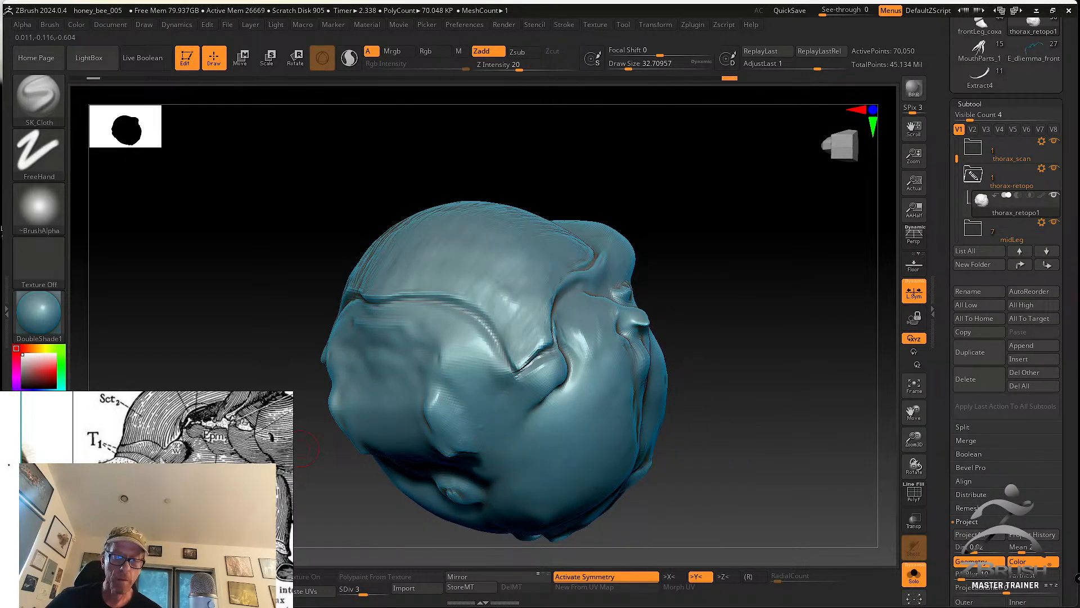
pyautogui.moveTo(630, 479); pyautogui.dragTo(736, 494, button='right')
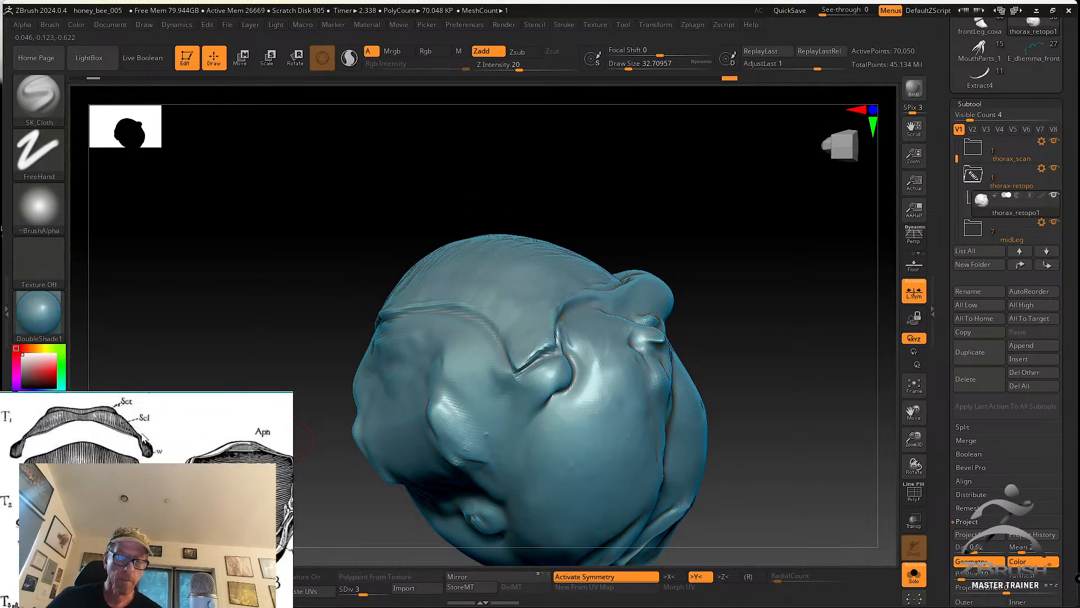
pyautogui.moveTo(43, 436); pyautogui.dragTo(114, 448, button='middle')
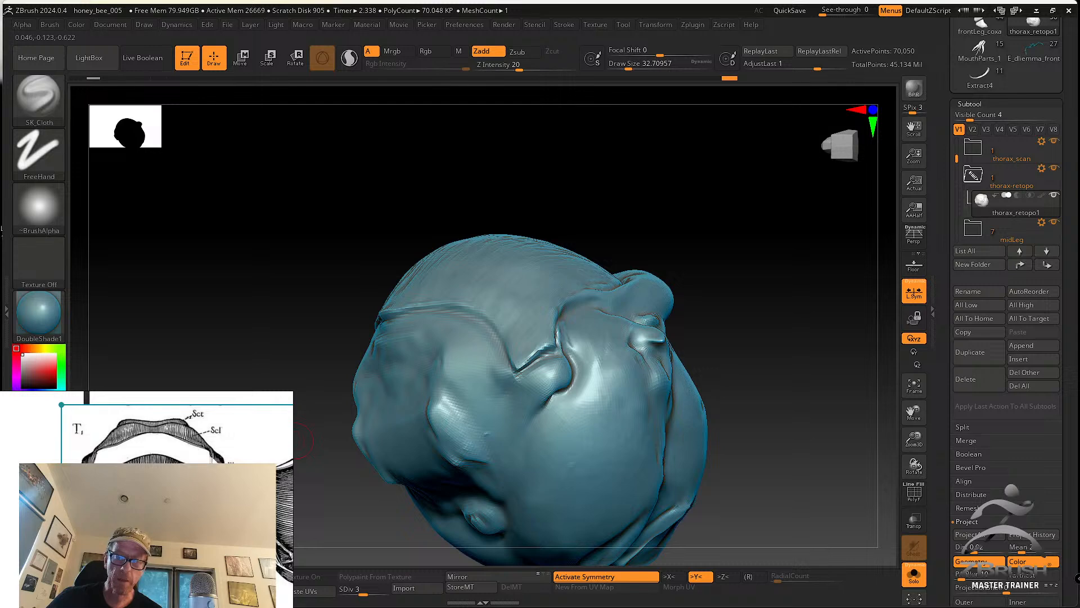
pyautogui.moveTo(349, 254)
pyautogui.mouseDown()
pyautogui.moveTo(337, 285)
pyautogui.moveTo(342, 344)
pyautogui.moveTo(340, 282)
pyautogui.moveTo(332, 286)
pyautogui.mouseUp()
pyautogui.moveTo(261, 450); pyautogui.dragTo(47, 436, button='middle')
pyautogui.moveTo(135, 452); pyautogui.dragTo(95, 448, button='middle')
pyautogui.scroll(3, 191, 474)
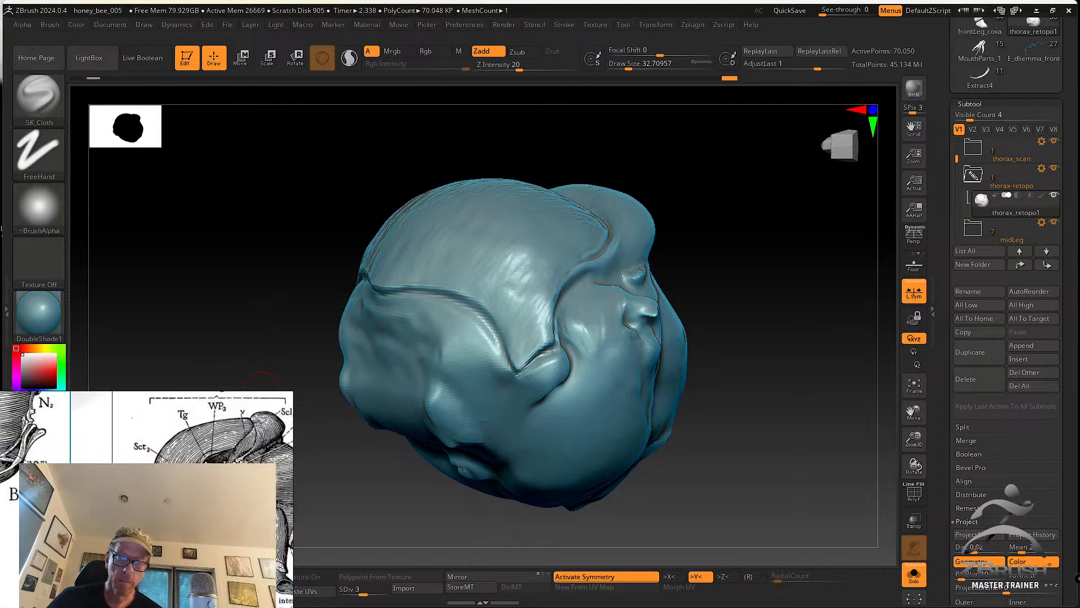
# Set the draw size to about 27 and sculpt a crease running down the thorax side from the small rounded lobe
pyautogui.moveTo(702, 485)
pyautogui.mouseDown(button='right')
pyautogui.moveTo(695, 458)
pyautogui.moveTo(779, 427)
pyautogui.moveTo(584, 449)
pyautogui.moveTo(554, 430)
pyautogui.mouseUp(button='right')
pyautogui.press('s')
pyautogui.click(549, 418)
pyautogui.moveTo(538, 414)
pyautogui.mouseDown()
pyautogui.moveTo(539, 519)
pyautogui.moveTo(542, 505)
pyautogui.mouseUp()
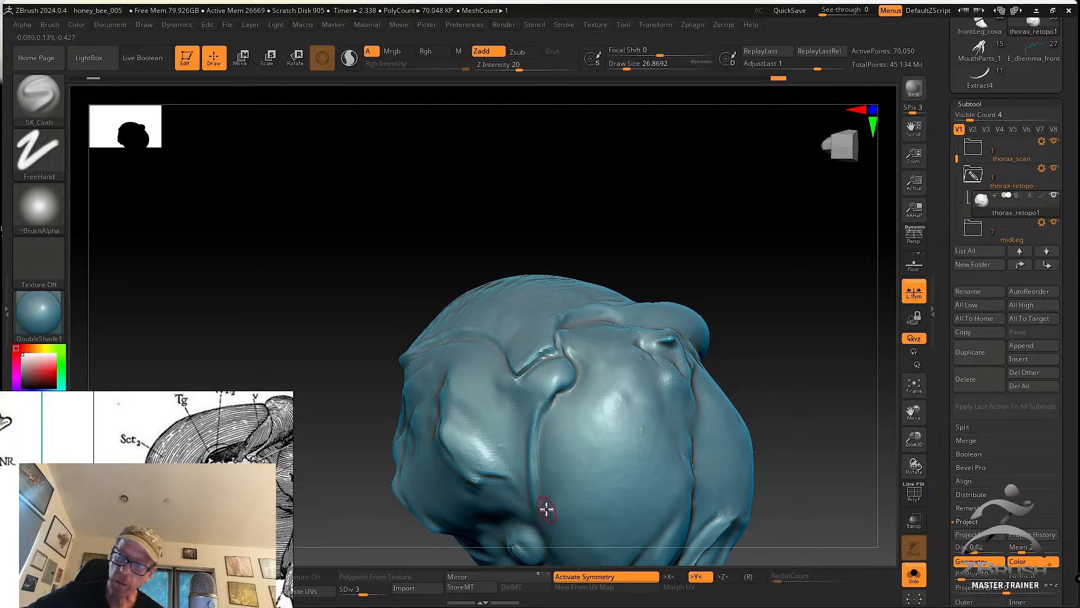
# Soften and extend the crease running down the thorax side below the small rounded lobe
pyautogui.keyDown('shift'); pyautogui.moveTo(550, 402); pyautogui.dragTo(540, 506); pyautogui.keyUp('shift')
pyautogui.moveTo(539, 457); pyautogui.dragTo(547, 534)
pyautogui.moveTo(544, 410); pyautogui.dragTo(550, 398)
pyautogui.moveTo(539, 396)
pyautogui.mouseDown(button='right')
pyautogui.moveTo(574, 378)
pyautogui.moveTo(567, 414)
pyautogui.moveTo(552, 362)
pyautogui.moveTo(580, 352)
pyautogui.moveTo(573, 405)
pyautogui.moveTo(545, 360)
pyautogui.mouseUp(button='right')
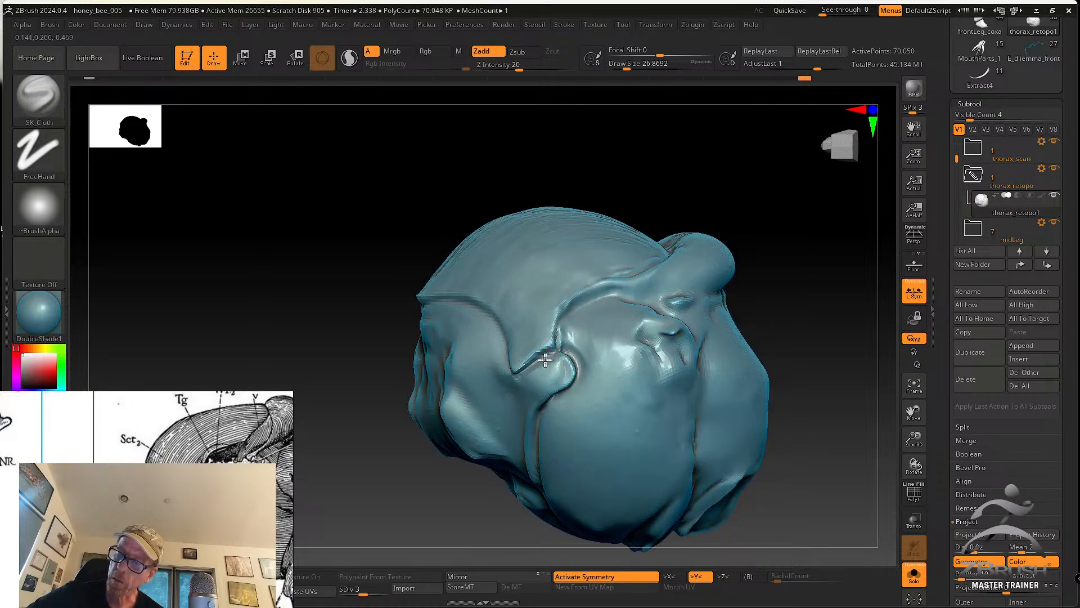
# Raise the thorax to subdivision level 5 and check the front plate and side creases
pyautogui.press('d')
pyautogui.press('d')
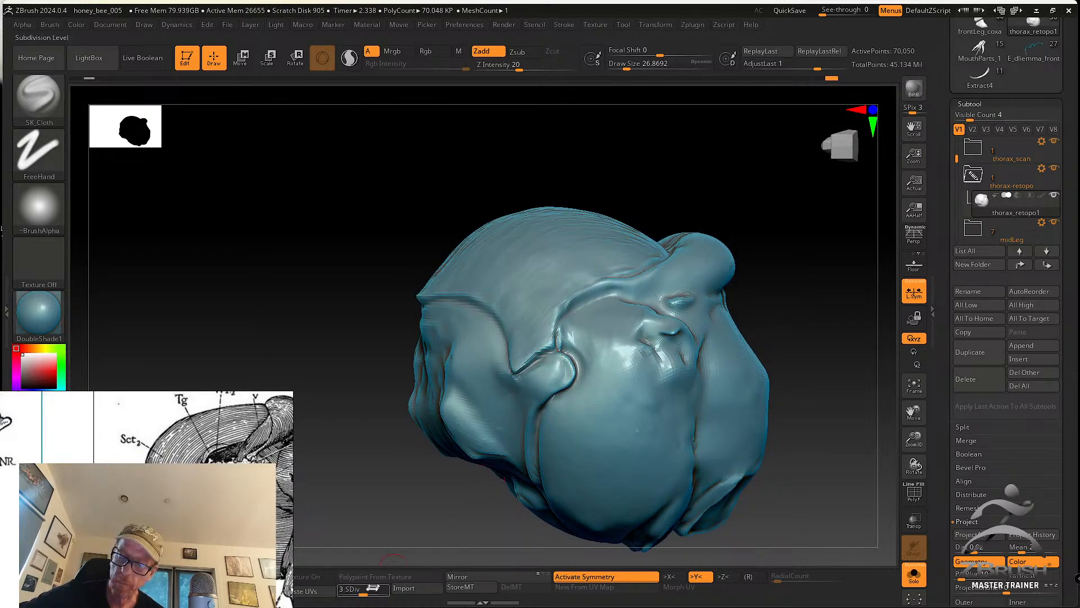
pyautogui.moveTo(552, 355); pyautogui.dragTo(490, 356, button='right')
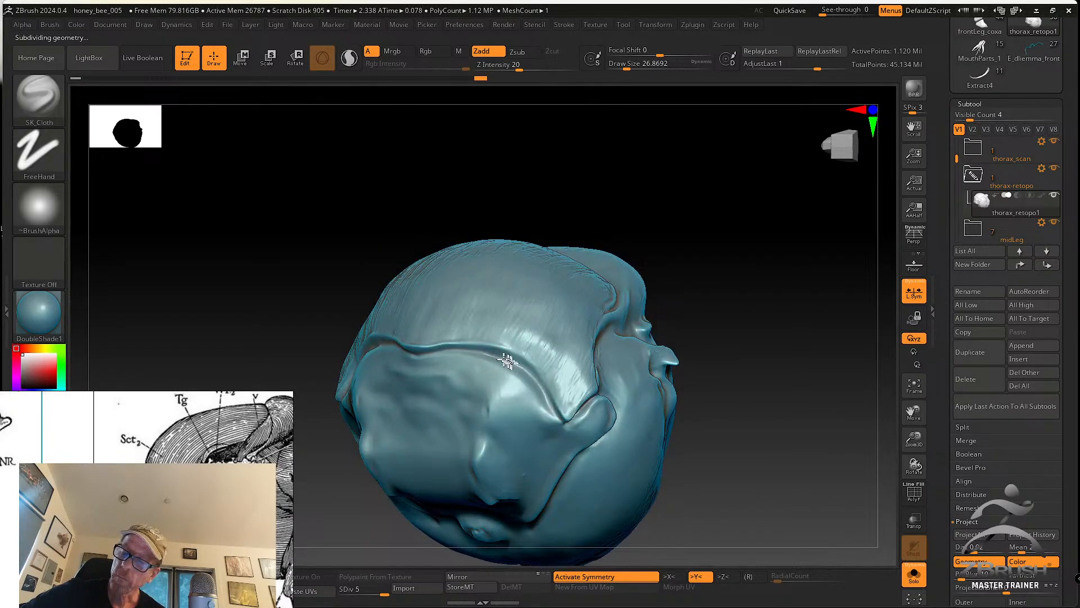
pyautogui.moveTo(539, 387); pyautogui.dragTo(520, 394, button='right')
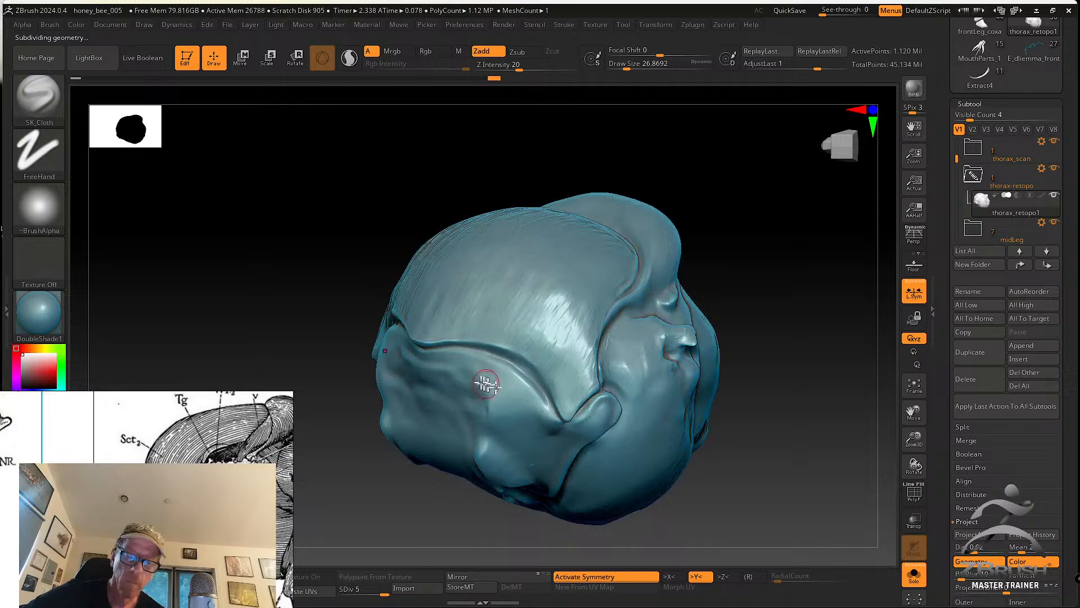
pyautogui.moveTo(476, 340); pyautogui.dragTo(338, 277, button='right')
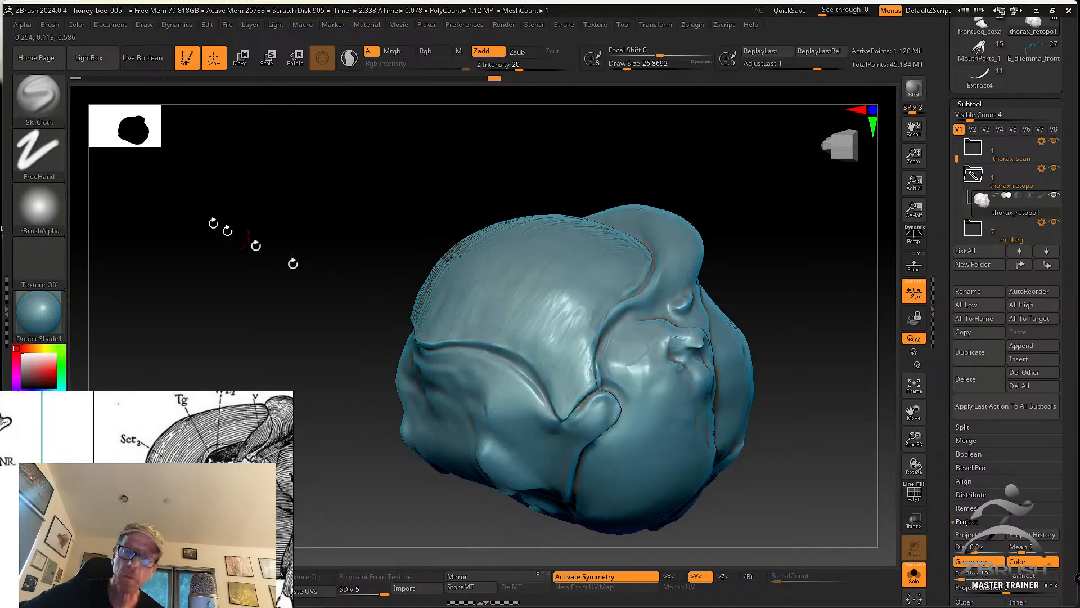
# Choose the tw ClayTubes brush and lightly build up the front plate just below the curved seam of the back shell
pyautogui.click(38, 94)
pyautogui.click(595, 107)
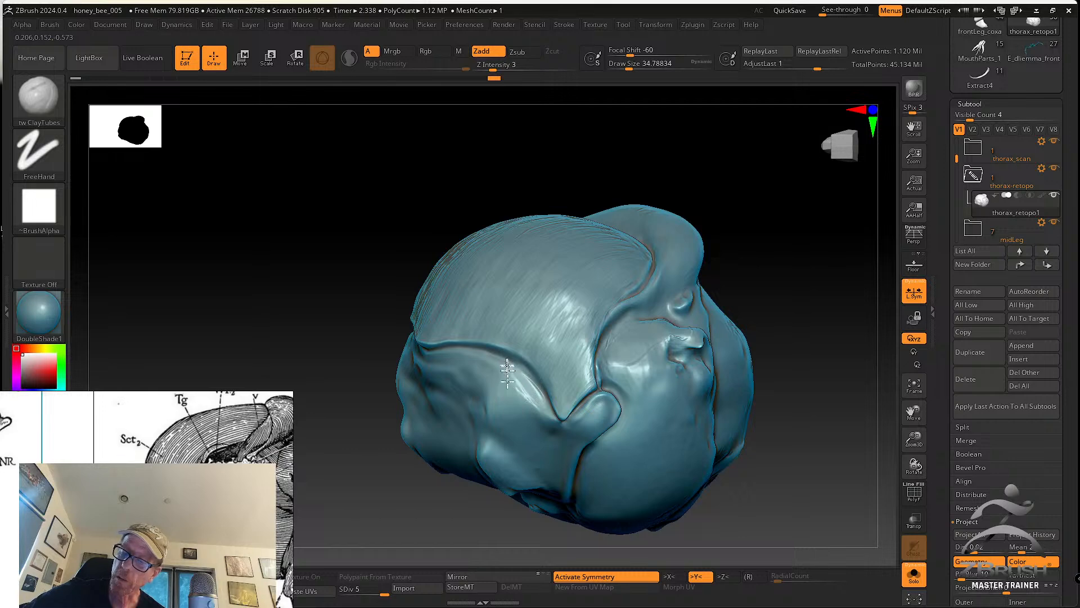
pyautogui.moveTo(527, 398); pyautogui.dragTo(535, 384, button='right')
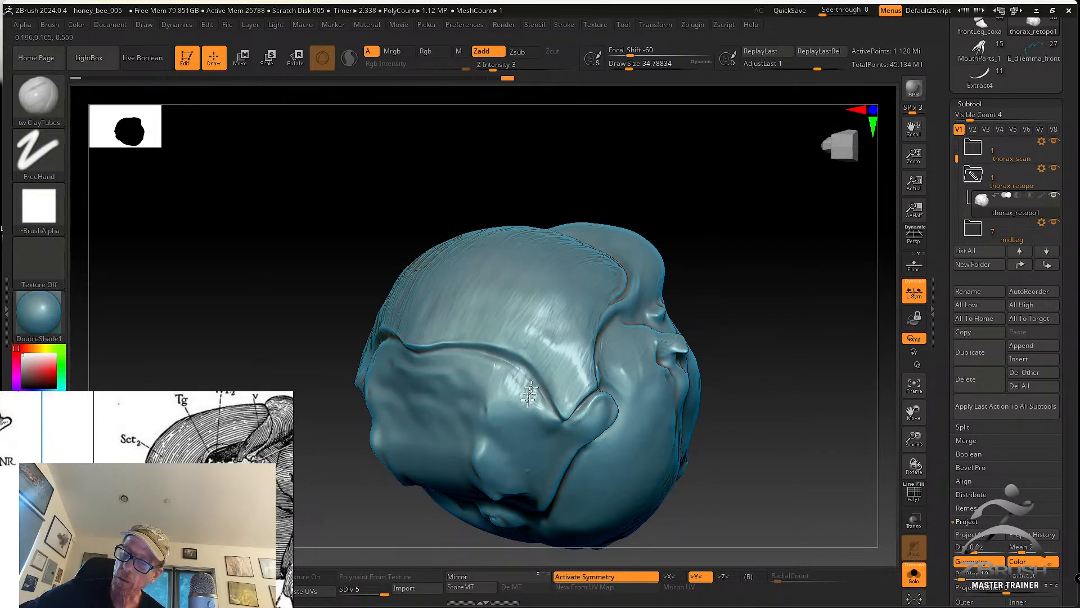
pyautogui.moveTo(542, 410); pyautogui.dragTo(530, 405, button='right')
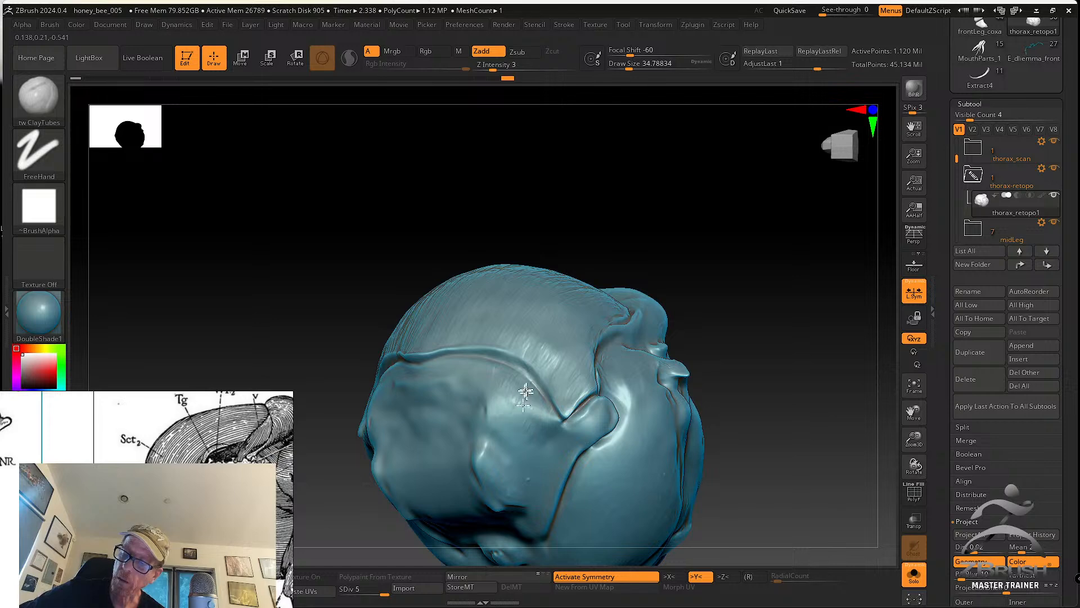
pyautogui.moveTo(539, 416); pyautogui.dragTo(530, 395, button='right')
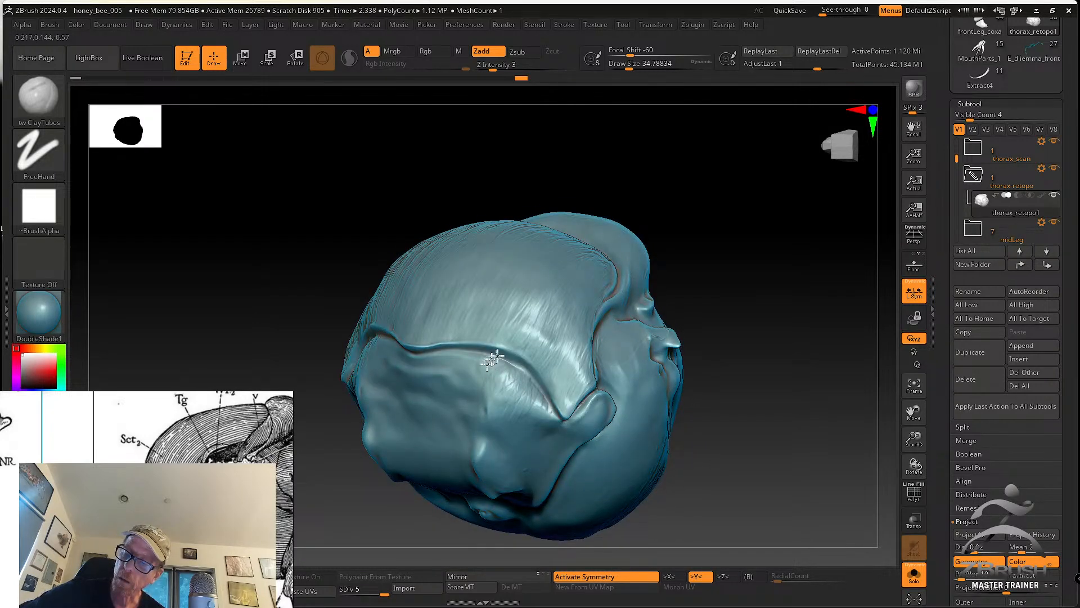
pyautogui.moveTo(536, 404); pyautogui.dragTo(486, 364, button='right')
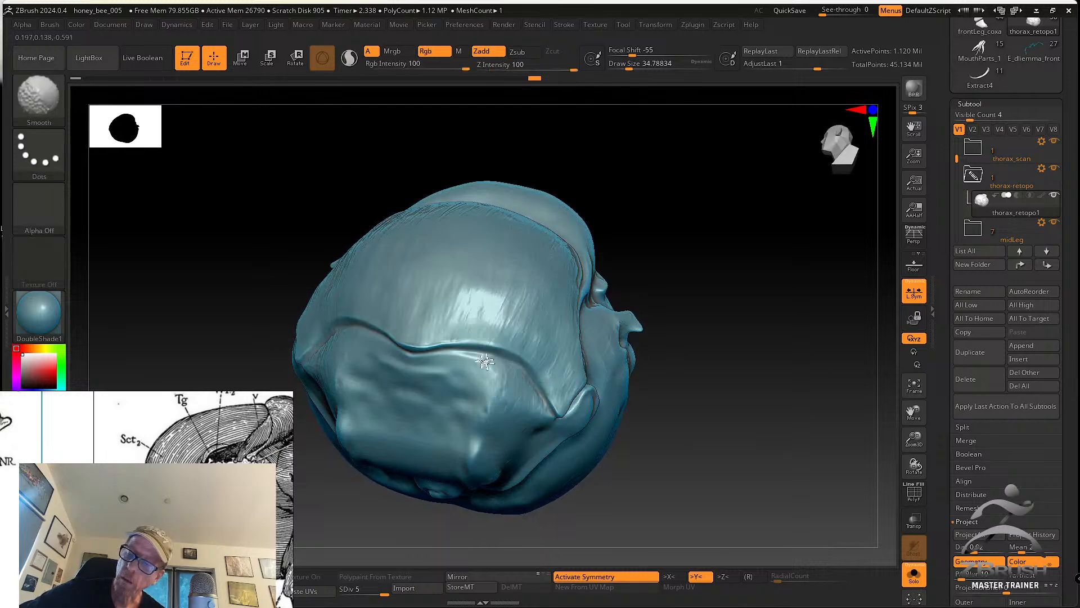
pyautogui.moveTo(538, 397); pyautogui.dragTo(490, 360, button='right')
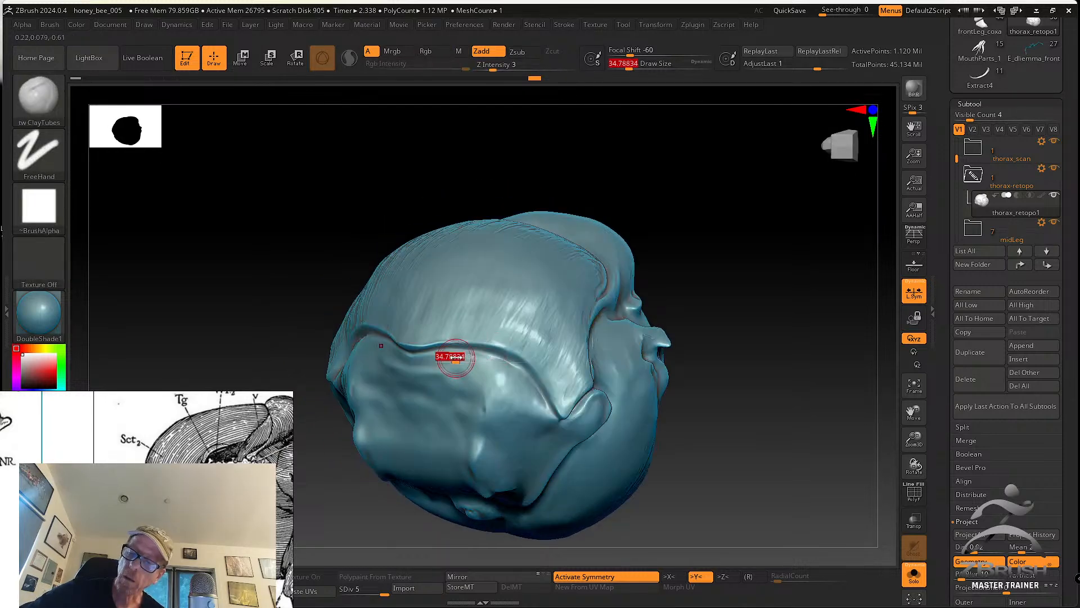
# Switch to the SK_Cloth brush at draw size about 33 and sculpt a crease along the front plate's rim toward the side
pyautogui.click(39, 100)
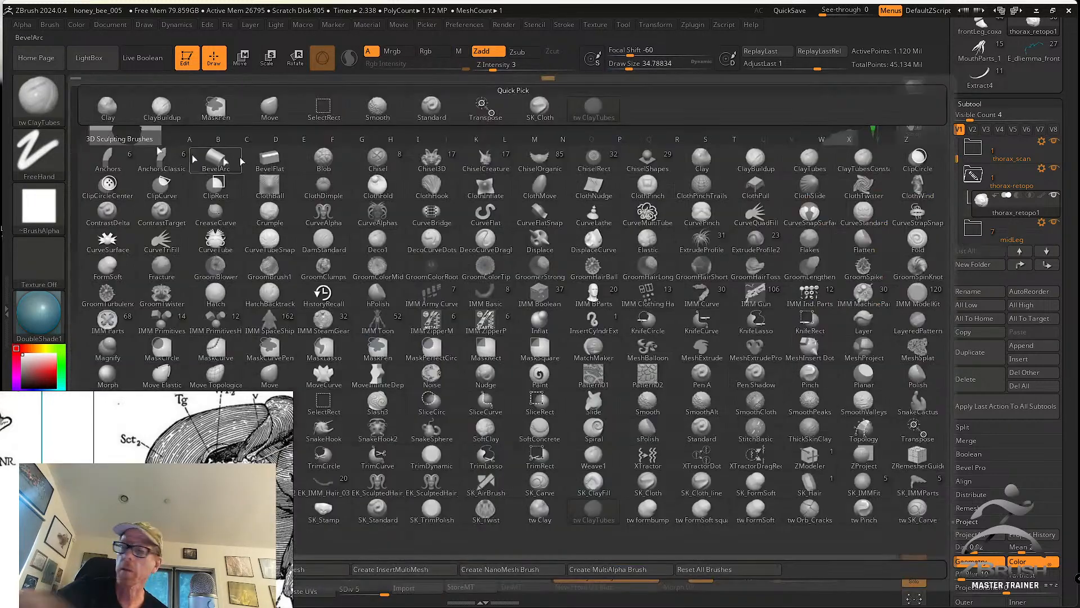
pyautogui.click(539, 107)
pyautogui.press('s')
pyautogui.click(429, 367)
pyautogui.moveTo(429, 369); pyautogui.dragTo(427, 375, button='right')
pyautogui.moveTo(403, 364); pyautogui.dragTo(445, 369)
pyautogui.moveTo(522, 369)
pyautogui.mouseDown(button='right')
pyautogui.moveTo(508, 339)
pyautogui.moveTo(521, 369)
pyautogui.moveTo(489, 357)
pyautogui.moveTo(495, 348)
pyautogui.moveTo(471, 350)
pyautogui.mouseUp(button='right')
pyautogui.moveTo(495, 369); pyautogui.dragTo(527, 437)
pyautogui.moveTo(526, 438); pyautogui.dragTo(511, 356, button='right')
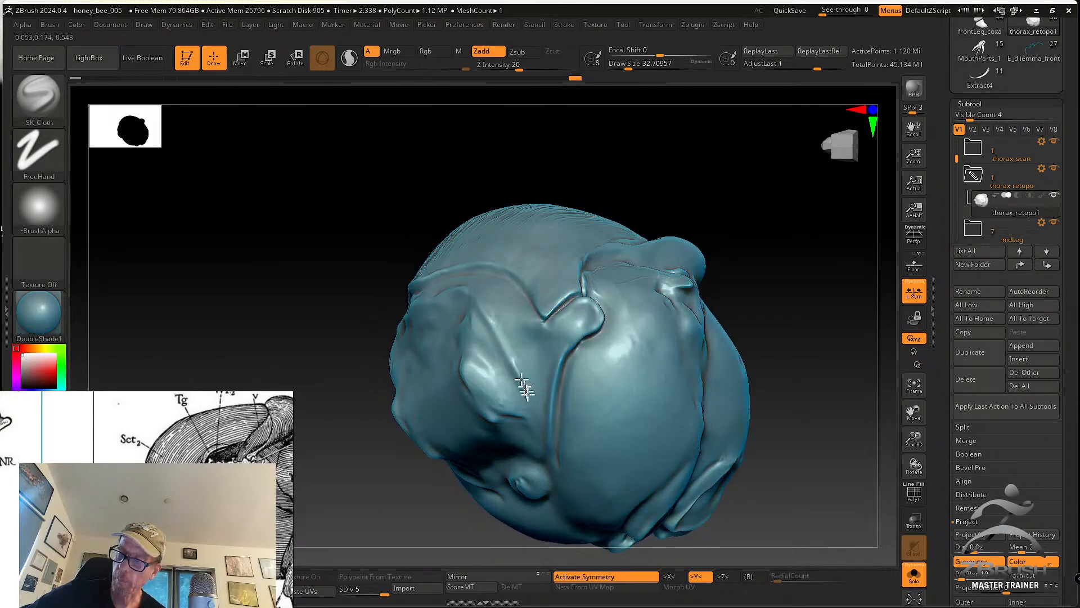
# Extend the front rim crease down toward the small lower knob, reducing the draw size to about 22
pyautogui.moveTo(513, 369); pyautogui.dragTo(545, 446)
pyautogui.moveTo(545, 446); pyautogui.dragTo(525, 398, button='right')
pyautogui.moveTo(525, 398); pyautogui.dragTo(542, 470)
pyautogui.press('s')
pyautogui.moveTo(537, 422); pyautogui.dragTo(538, 461)
pyautogui.moveTo(533, 391); pyautogui.dragTo(545, 475)
# Sharpen the groove curving around the rounded lobe and down the side plate
pyautogui.moveTo(555, 338)
pyautogui.mouseDown(button='right')
pyautogui.moveTo(549, 449)
pyautogui.moveTo(500, 388)
pyautogui.moveTo(507, 338)
pyautogui.moveTo(572, 358)
pyautogui.moveTo(575, 330)
pyautogui.moveTo(591, 345)
pyautogui.mouseUp(button='right')
pyautogui.moveTo(593, 341)
pyautogui.mouseDown()
pyautogui.moveTo(573, 372)
pyautogui.moveTo(578, 415)
pyautogui.mouseUp()
pyautogui.moveTo(585, 360); pyautogui.dragTo(582, 427)
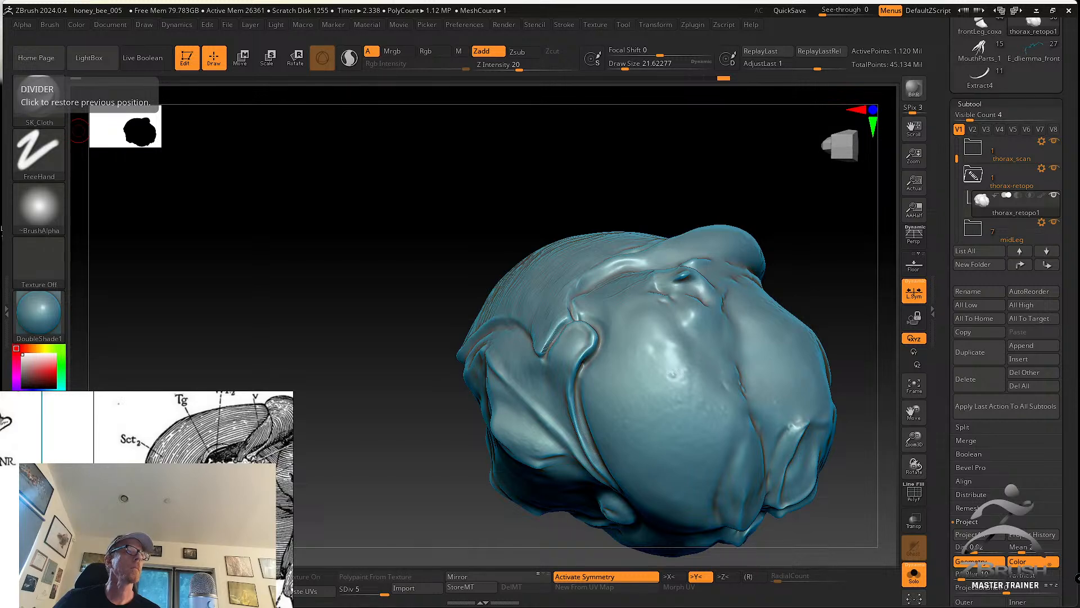
# Refine the rim crease above the front opening and where it runs down toward the lower knob
pyautogui.moveTo(555, 377); pyautogui.dragTo(506, 386, button='right')
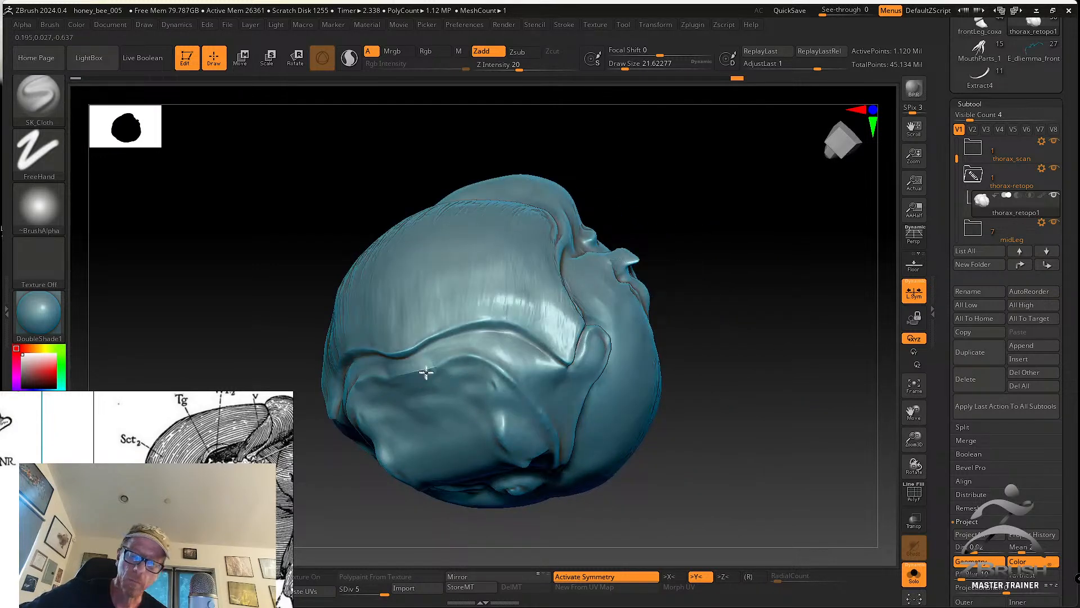
pyautogui.moveTo(414, 366); pyautogui.dragTo(424, 372, button='right')
pyautogui.moveTo(424, 378); pyautogui.dragTo(452, 370)
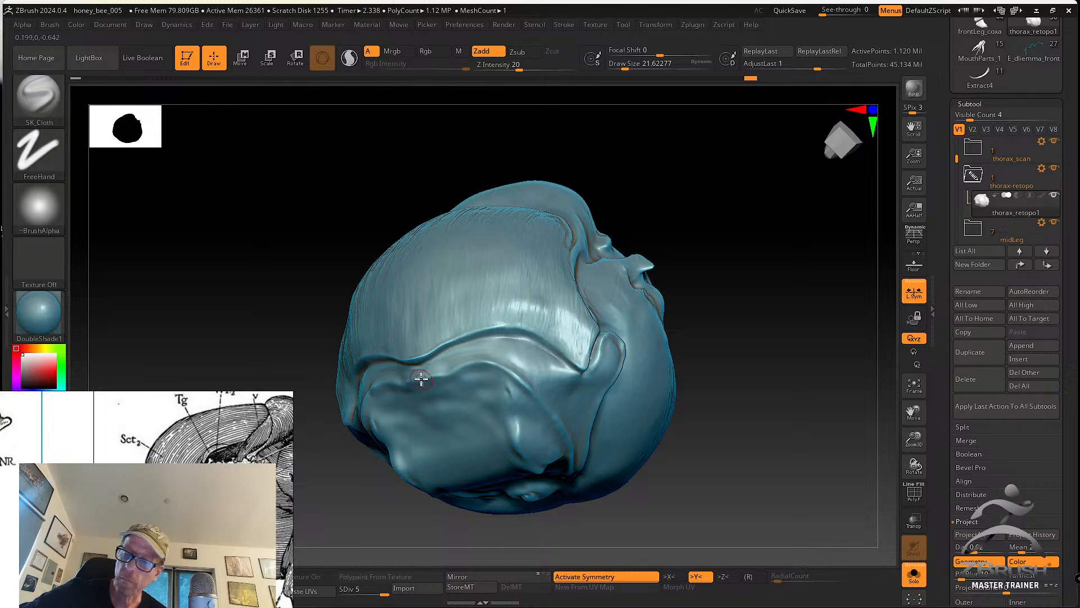
pyautogui.moveTo(535, 388); pyautogui.dragTo(509, 370, button='right')
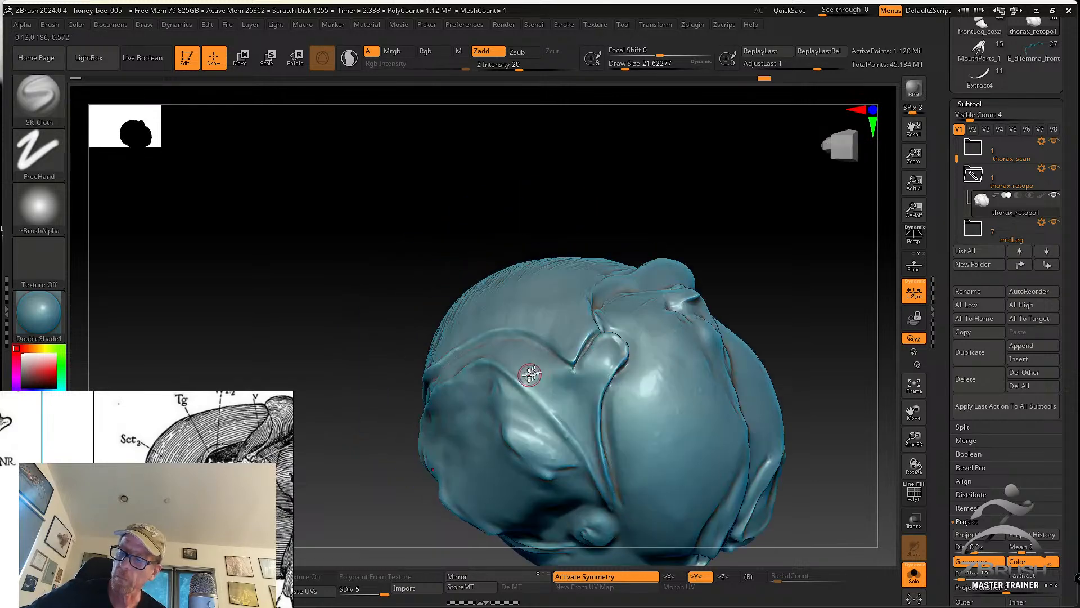
pyautogui.moveTo(591, 494); pyautogui.dragTo(591, 417, button='right')
pyautogui.moveTo(589, 467); pyautogui.dragTo(591, 472)
pyautogui.moveTo(575, 427)
pyautogui.mouseDown()
pyautogui.moveTo(593, 486)
pyautogui.moveTo(595, 451)
pyautogui.moveTo(596, 485)
pyautogui.mouseUp()
pyautogui.moveTo(588, 419)
pyautogui.mouseDown(button='right')
pyautogui.moveTo(596, 499)
pyautogui.moveTo(572, 414)
pyautogui.mouseUp(button='right')
# Switch to the tw ClayTubes brush at draw size about 22 and build up the strip between the two side creases
pyautogui.press('b')
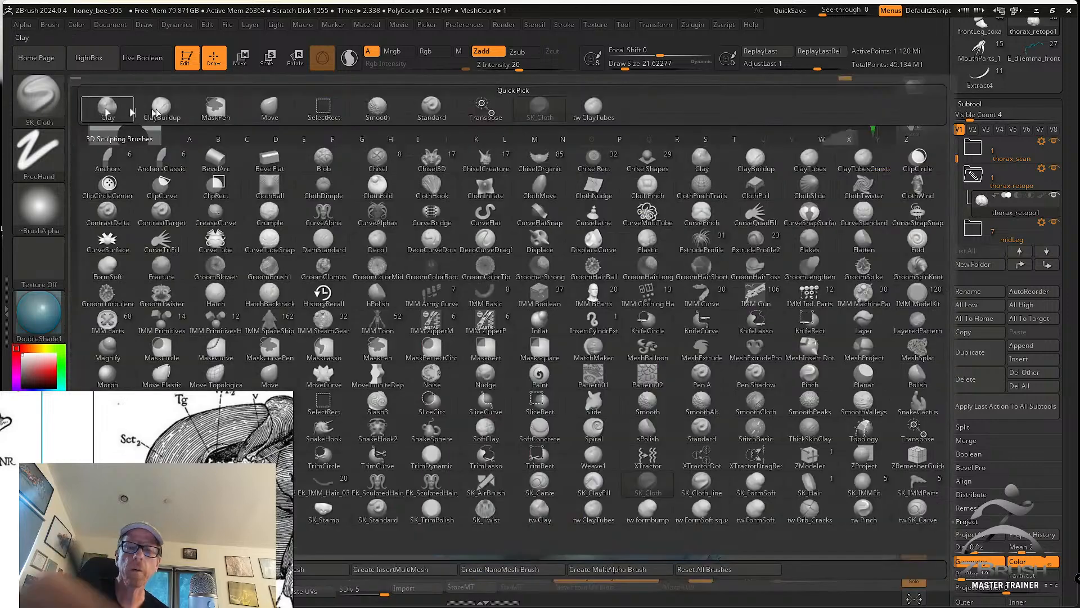
pyautogui.click(594, 111)
pyautogui.press('s')
pyautogui.moveTo(576, 420); pyautogui.dragTo(578, 420)
pyautogui.moveTo(584, 410); pyautogui.dragTo(587, 393, button='right')
pyautogui.press('s')
pyautogui.moveTo(586, 392); pyautogui.dragTo(582, 392)
pyautogui.moveTo(583, 393); pyautogui.dragTo(595, 363, button='right')
pyautogui.moveTo(585, 450); pyautogui.dragTo(609, 482, button='right')
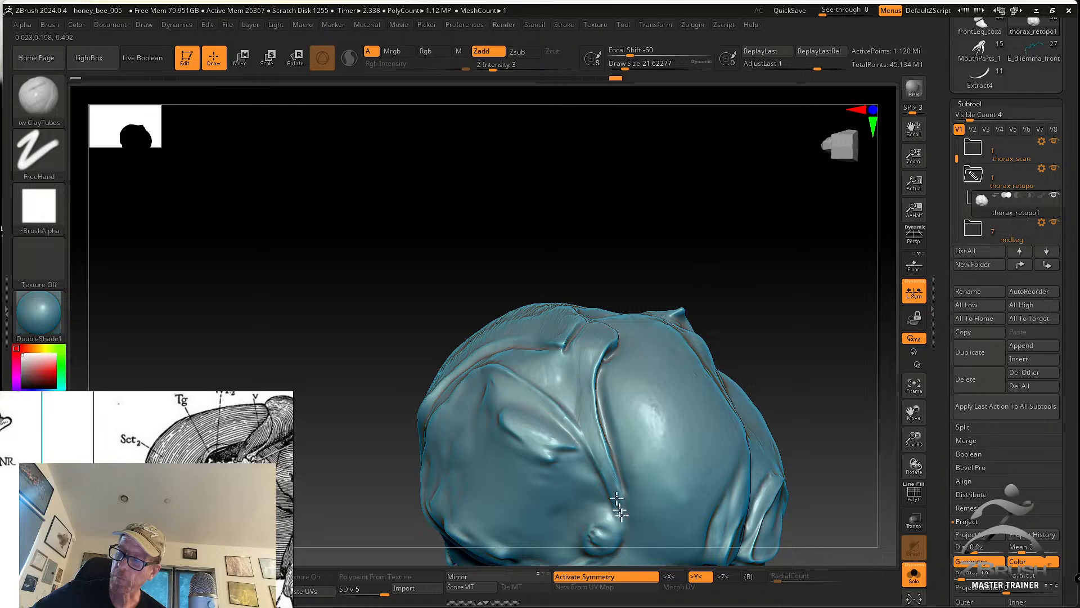
# Fill out the side plate beneath the rounded lobe and add fine clay strokes over the lobe itself
pyautogui.moveTo(617, 498); pyautogui.dragTo(605, 475, button='right')
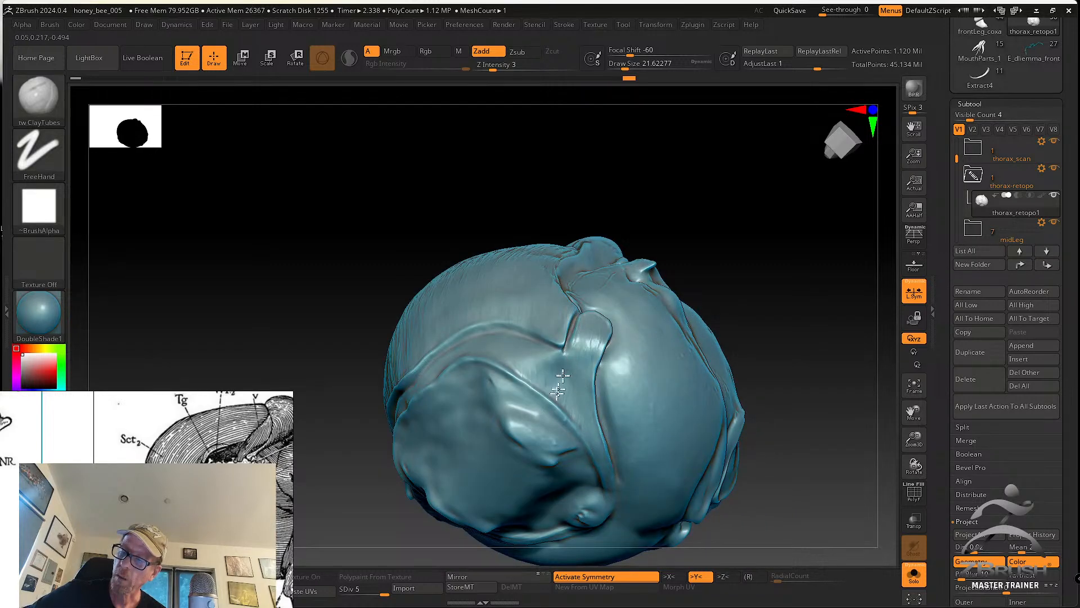
pyautogui.moveTo(574, 416); pyautogui.dragTo(518, 371, button='right')
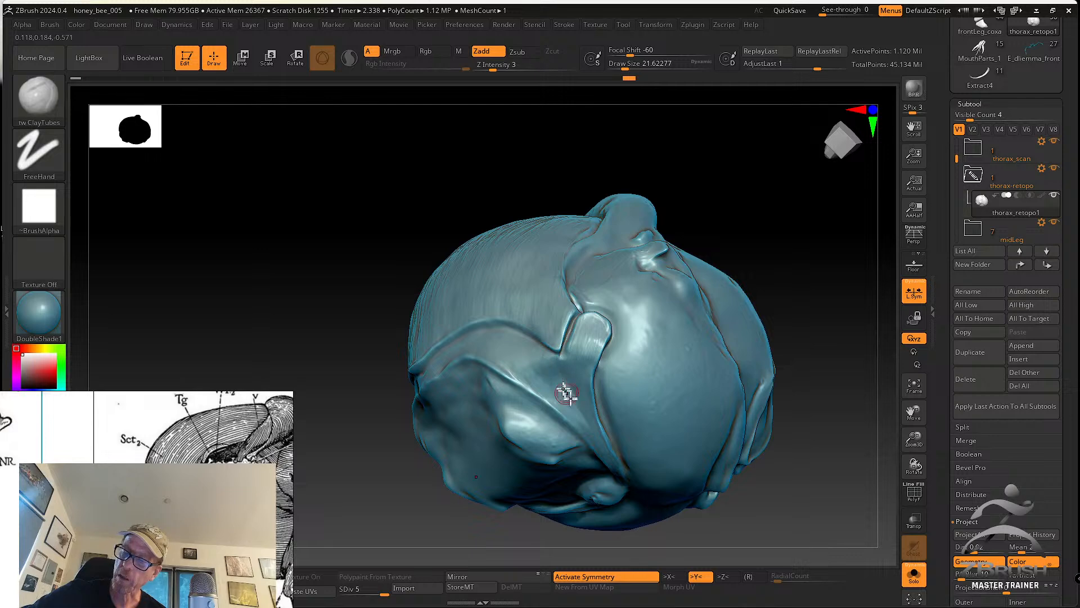
pyautogui.moveTo(550, 386); pyautogui.dragTo(535, 373, button='right')
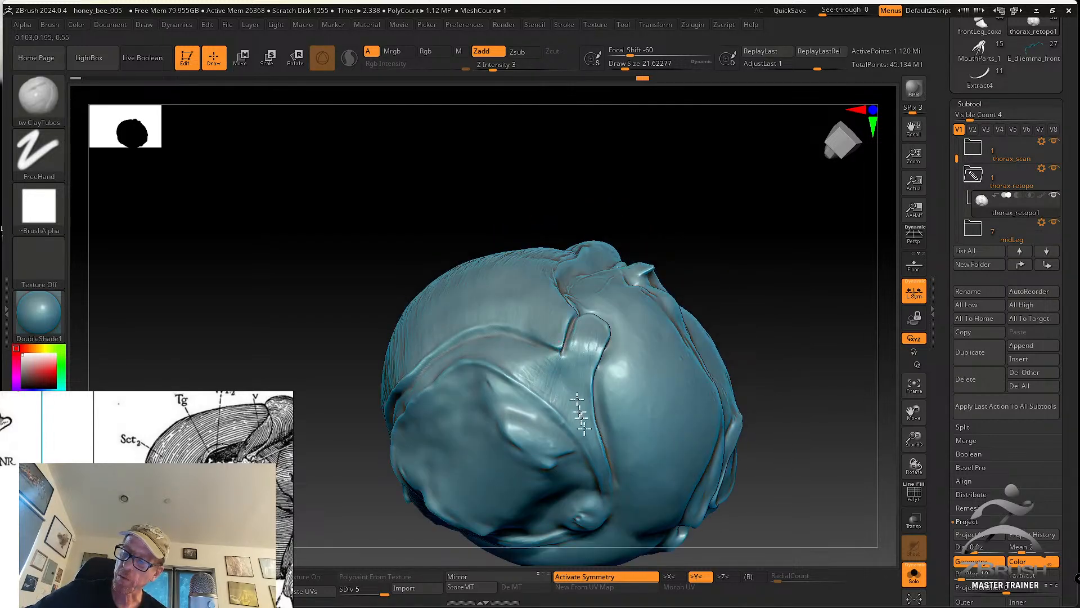
pyautogui.moveTo(577, 401); pyautogui.dragTo(574, 364, button='right')
pyautogui.moveTo(607, 490)
pyautogui.mouseDown(button='right')
pyautogui.moveTo(591, 360)
pyautogui.moveTo(577, 338)
pyautogui.mouseUp(button='right')
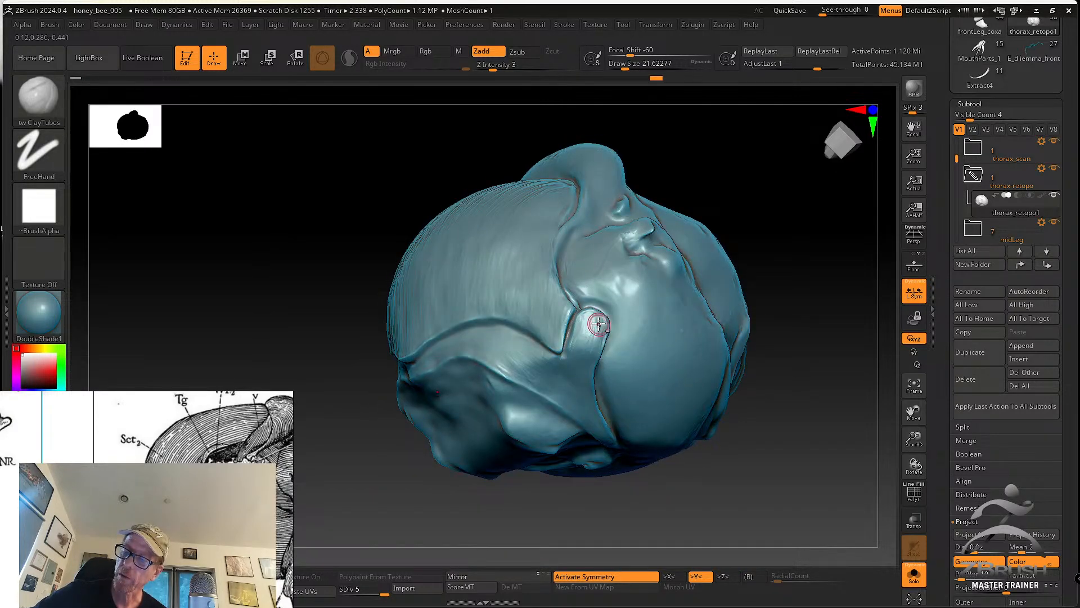
pyautogui.moveTo(581, 325); pyautogui.dragTo(565, 308, button='right')
pyautogui.moveTo(591, 322)
pyautogui.mouseDown()
pyautogui.moveTo(576, 357)
pyautogui.moveTo(590, 354)
pyautogui.mouseUp()
pyautogui.moveTo(583, 368); pyautogui.dragTo(583, 348, button='right')
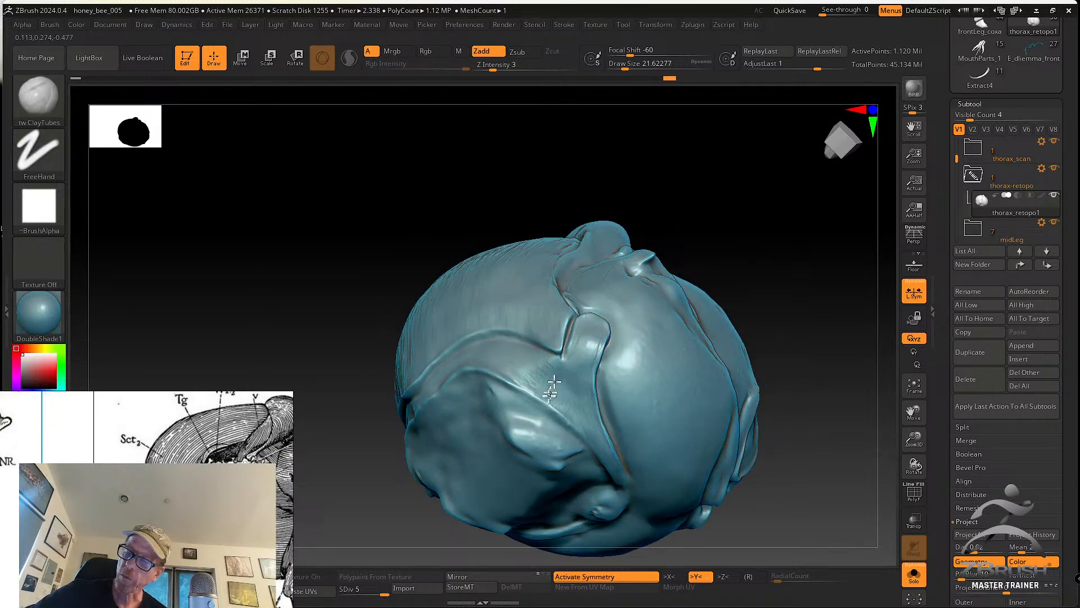
# Add fine clay strokes along the front band below the back shell's seam, down the side strip and onto the lobe
pyautogui.moveTo(572, 409); pyautogui.dragTo(505, 380, button='right')
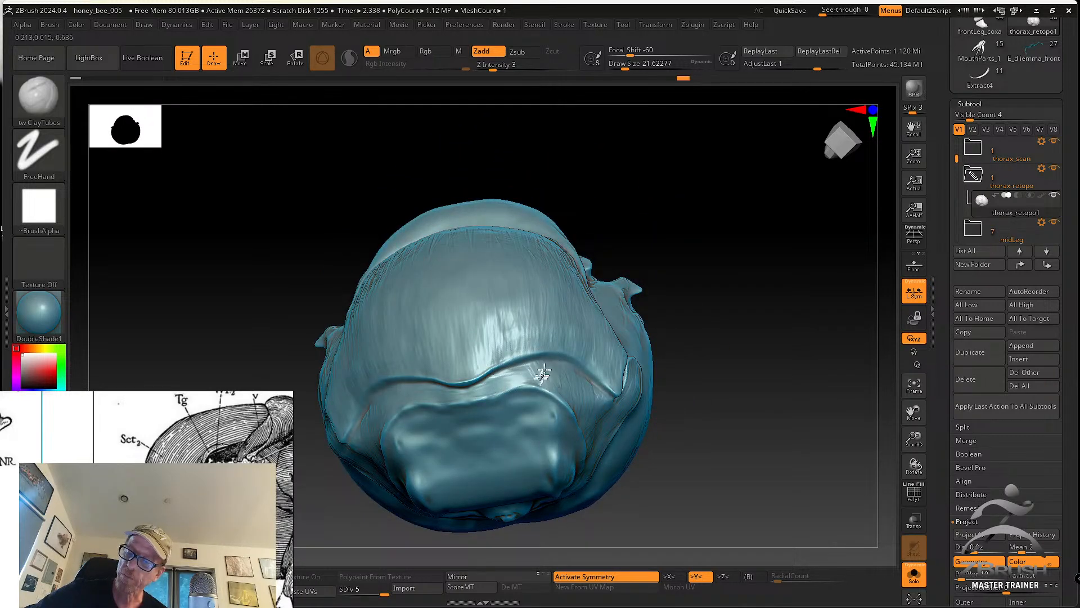
pyautogui.moveTo(534, 380); pyautogui.dragTo(585, 379, button='right')
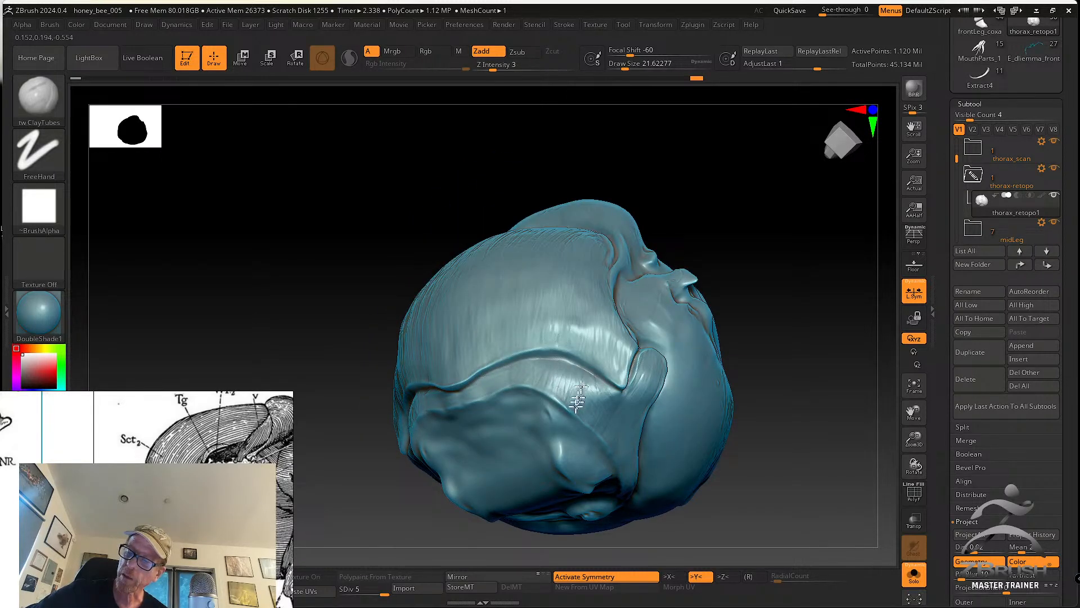
pyautogui.moveTo(590, 414); pyautogui.dragTo(617, 373, button='right')
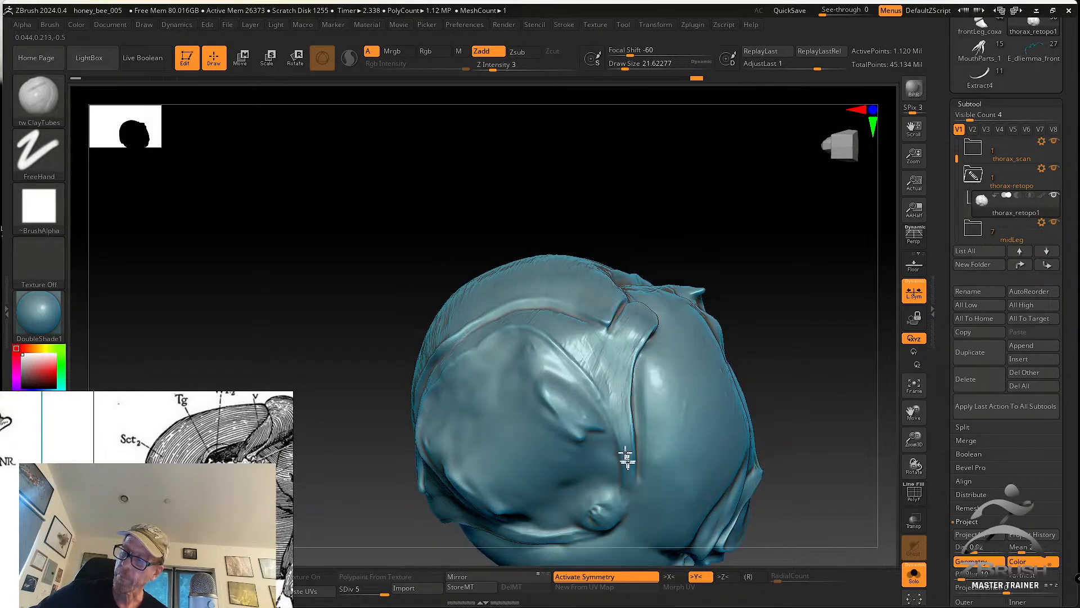
pyautogui.moveTo(612, 415); pyautogui.dragTo(608, 366, button='right')
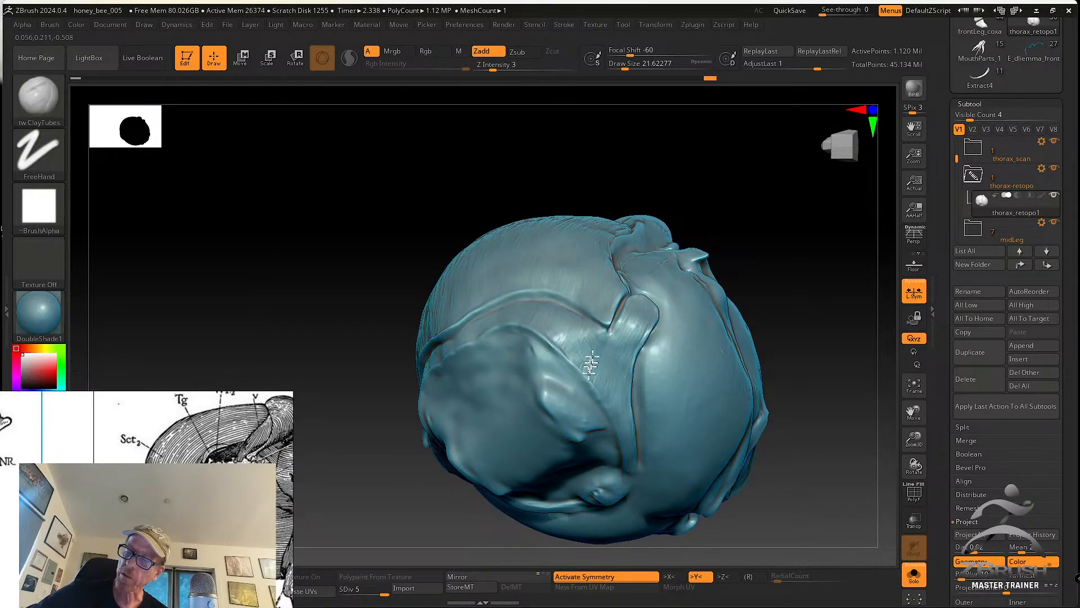
pyautogui.moveTo(609, 361); pyautogui.dragTo(646, 303, button='right')
pyautogui.moveTo(644, 319)
pyautogui.mouseDown()
pyautogui.moveTo(630, 333)
pyautogui.moveTo(640, 313)
pyautogui.mouseUp()
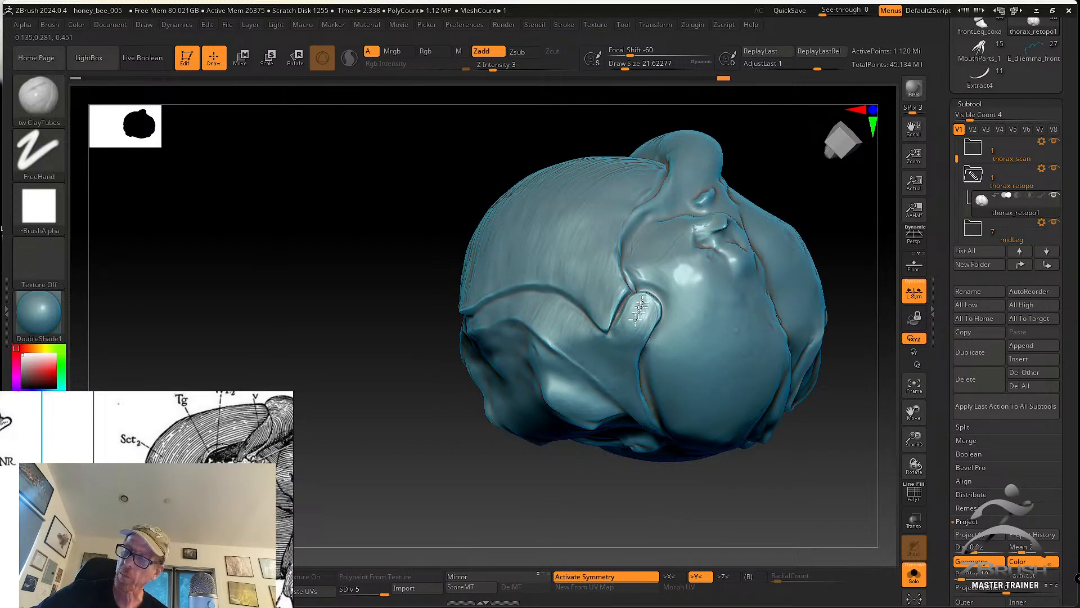
# Build up the narrow lower end of the side strip and blend its surface into the area under the lobe
pyautogui.moveTo(649, 315); pyautogui.dragTo(621, 360, button='right')
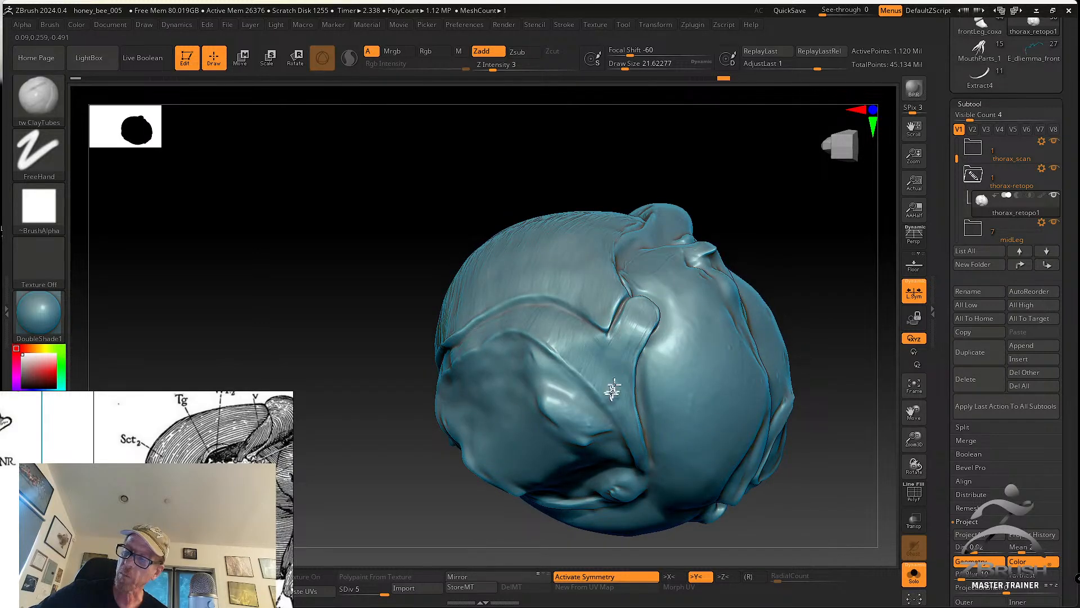
pyautogui.moveTo(639, 448); pyautogui.dragTo(631, 435, button='right')
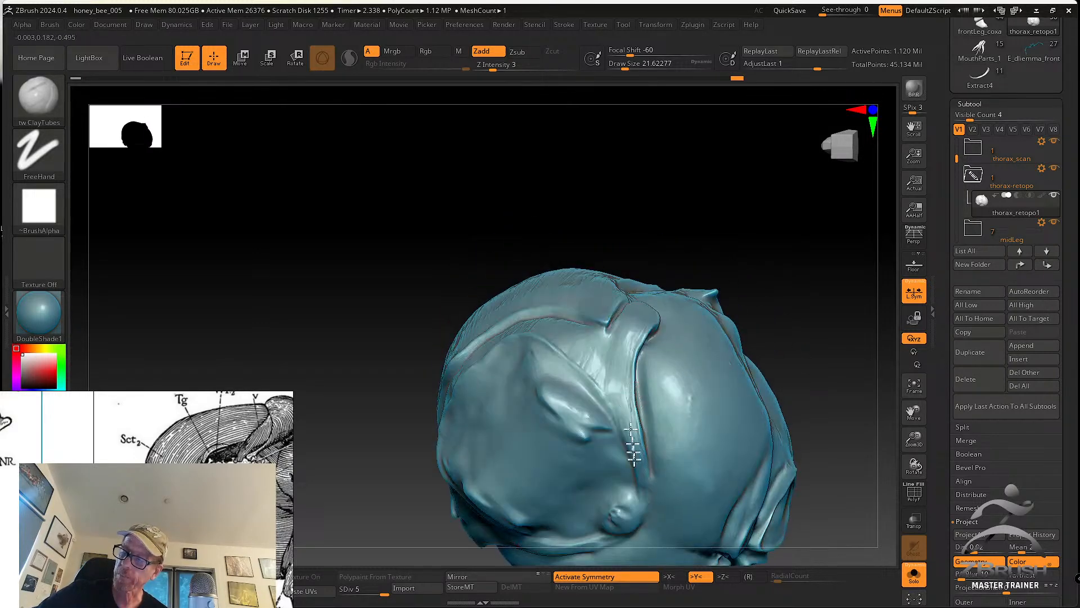
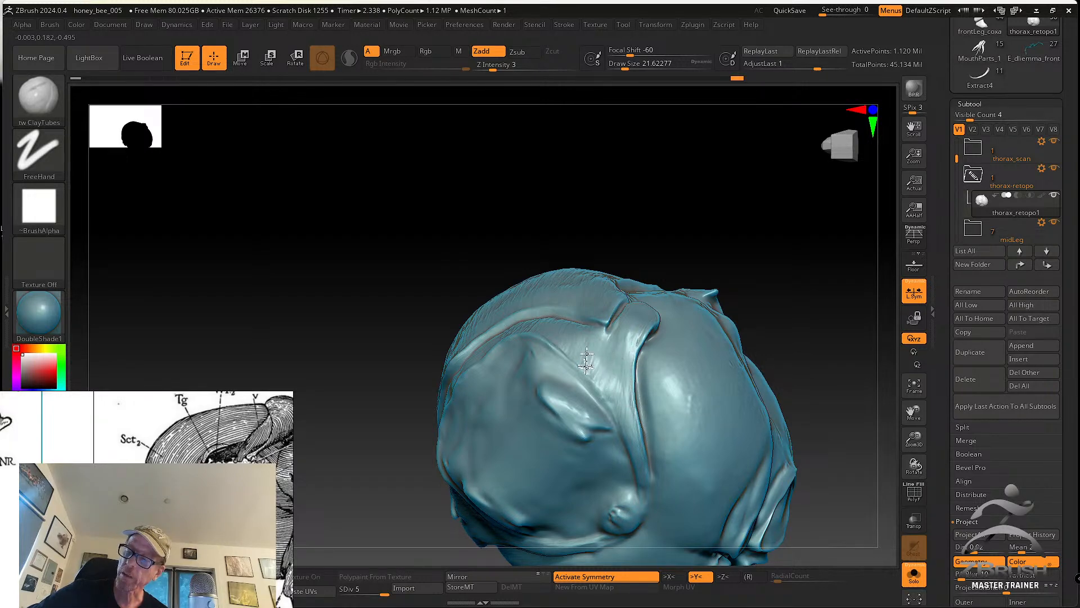
pyautogui.moveTo(592, 354); pyautogui.dragTo(599, 365, button='right')
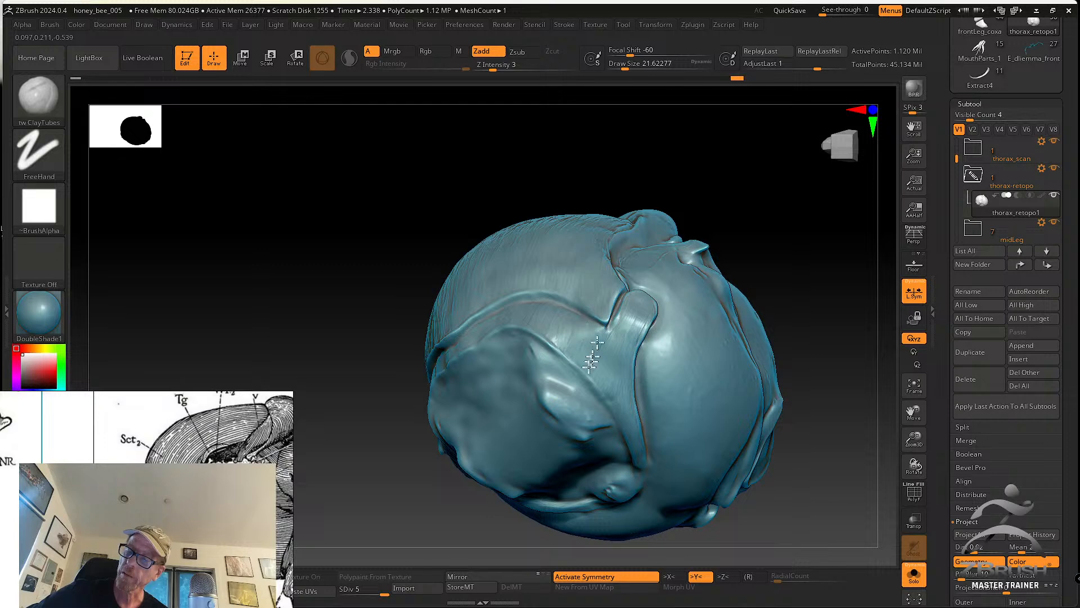
pyautogui.moveTo(614, 381)
pyautogui.mouseDown(button='right')
pyautogui.moveTo(619, 345)
pyautogui.moveTo(620, 391)
pyautogui.mouseUp(button='right')
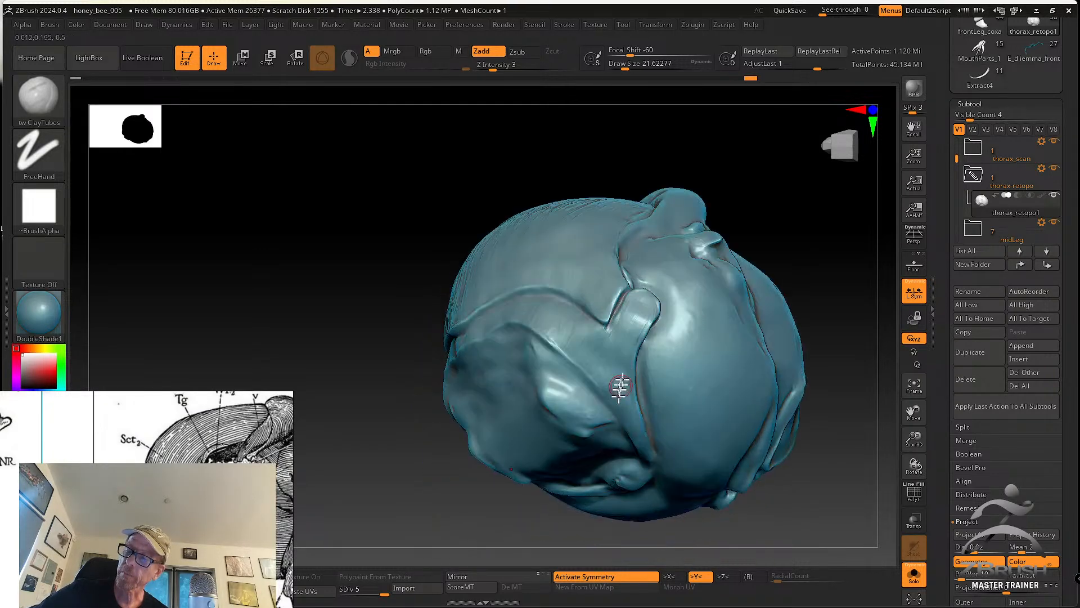
pyautogui.moveTo(642, 315); pyautogui.dragTo(617, 362, button='right')
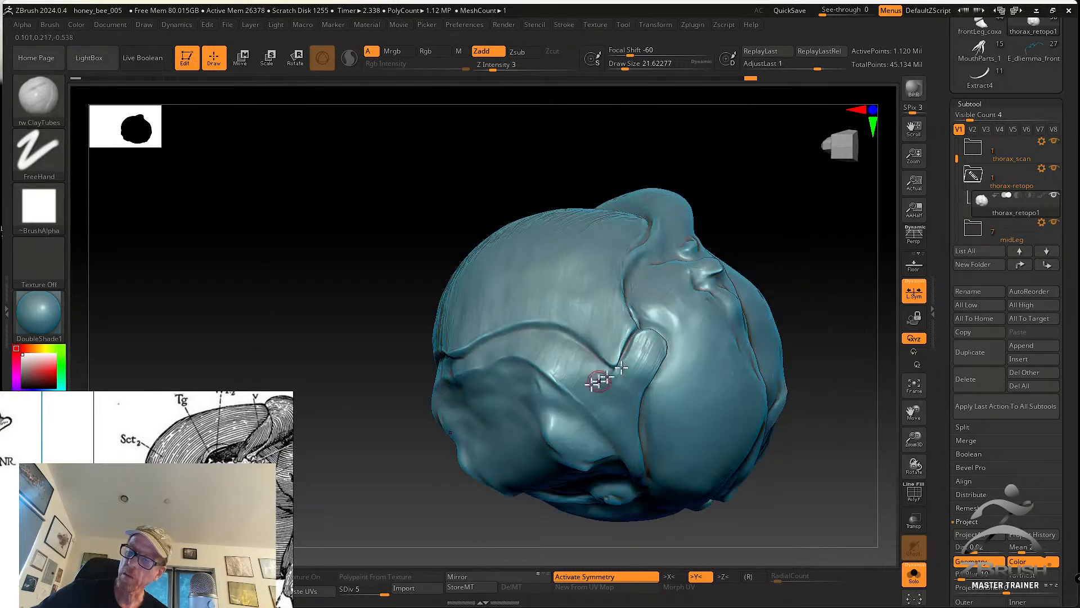
# Add fine tw ClayTubes strokes across the front band directly below the back shell's seam
pyautogui.moveTo(551, 349); pyautogui.dragTo(568, 363, button='right')
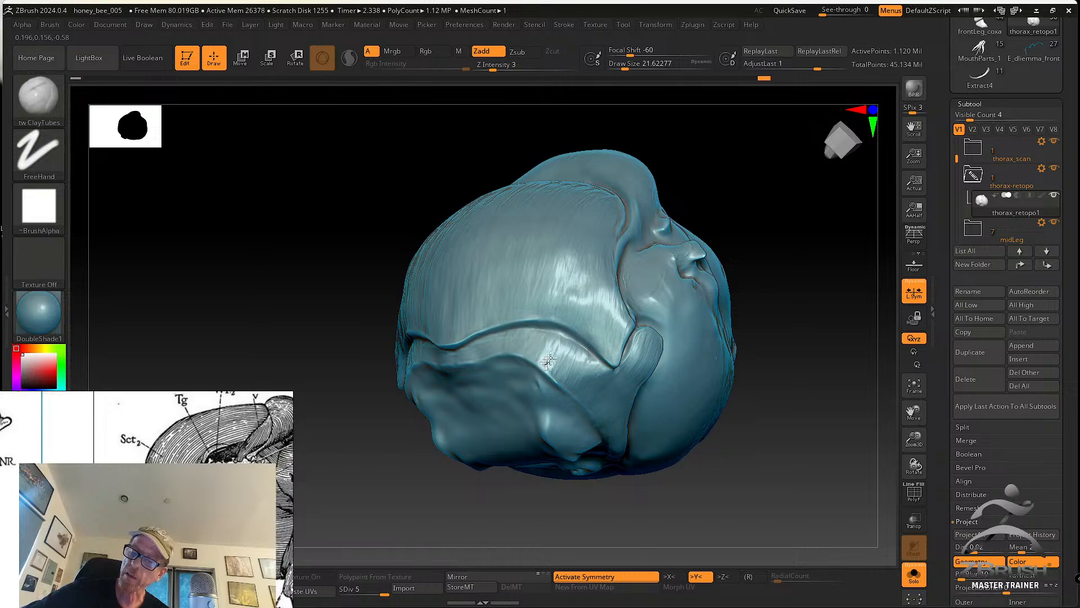
pyautogui.moveTo(560, 368); pyautogui.dragTo(540, 357, button='right')
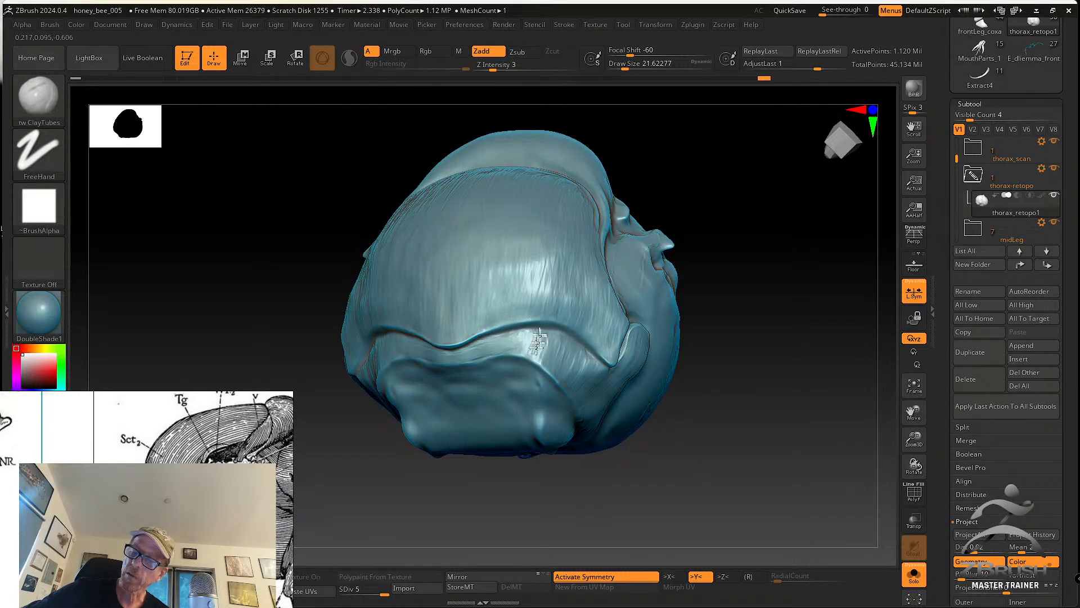
pyautogui.moveTo(555, 361); pyautogui.dragTo(585, 356, button='right')
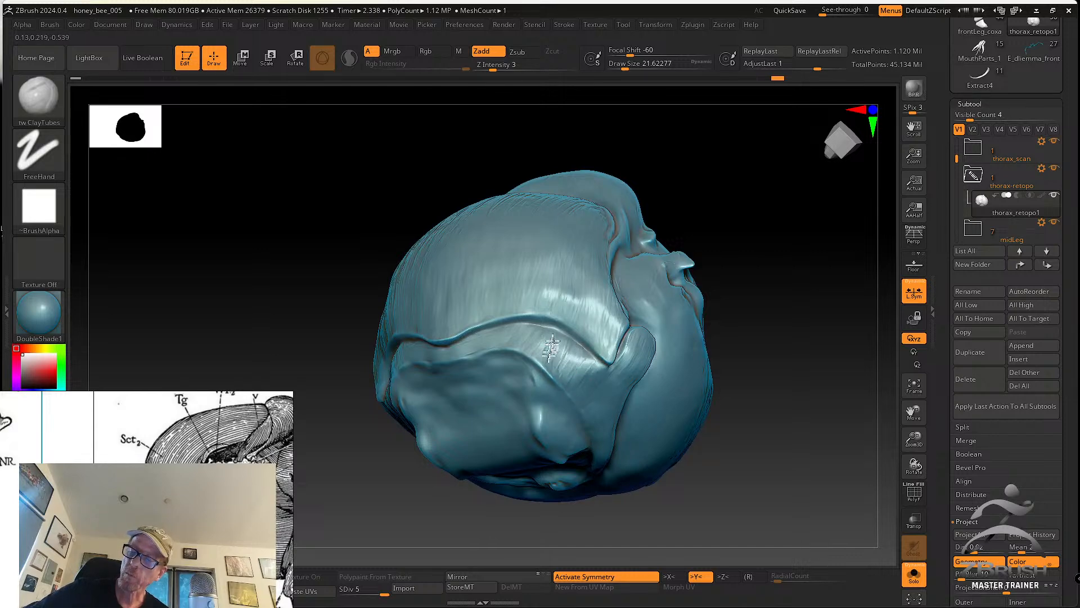
pyautogui.moveTo(571, 353); pyautogui.dragTo(580, 350, button='right')
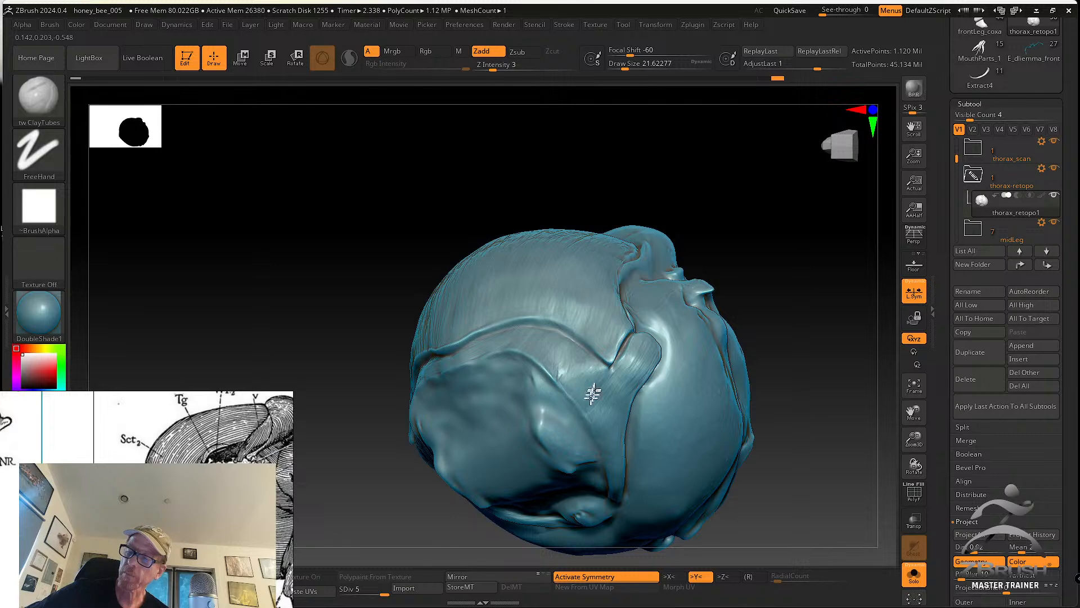
# Layer fine clay strokes down the side strip and around the base of the rounded lobe
pyautogui.moveTo(595, 404); pyautogui.dragTo(618, 431, button='right')
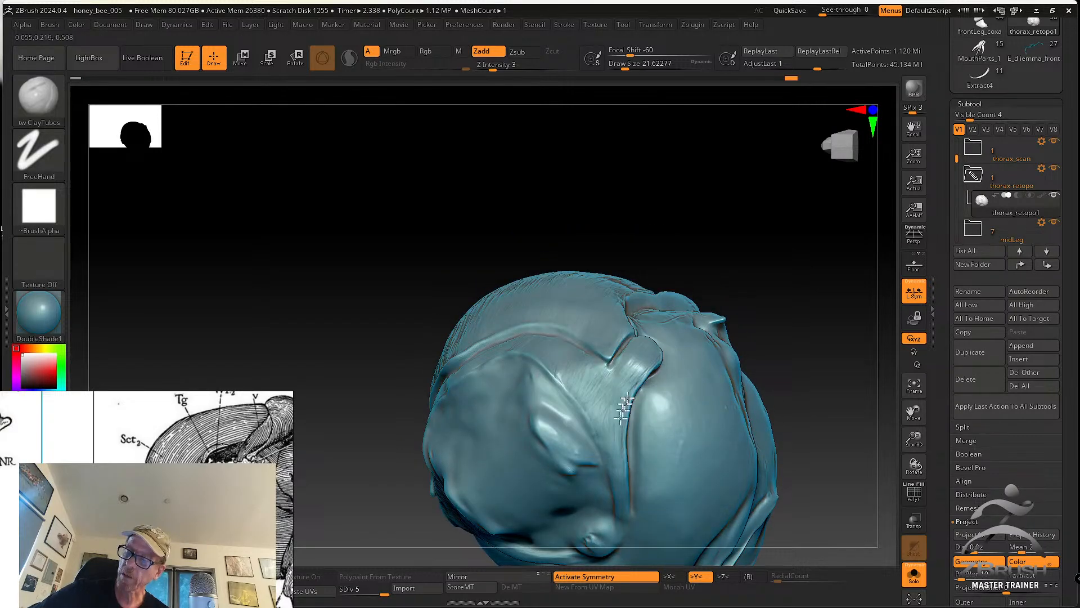
pyautogui.moveTo(637, 370); pyautogui.dragTo(639, 372, button='right')
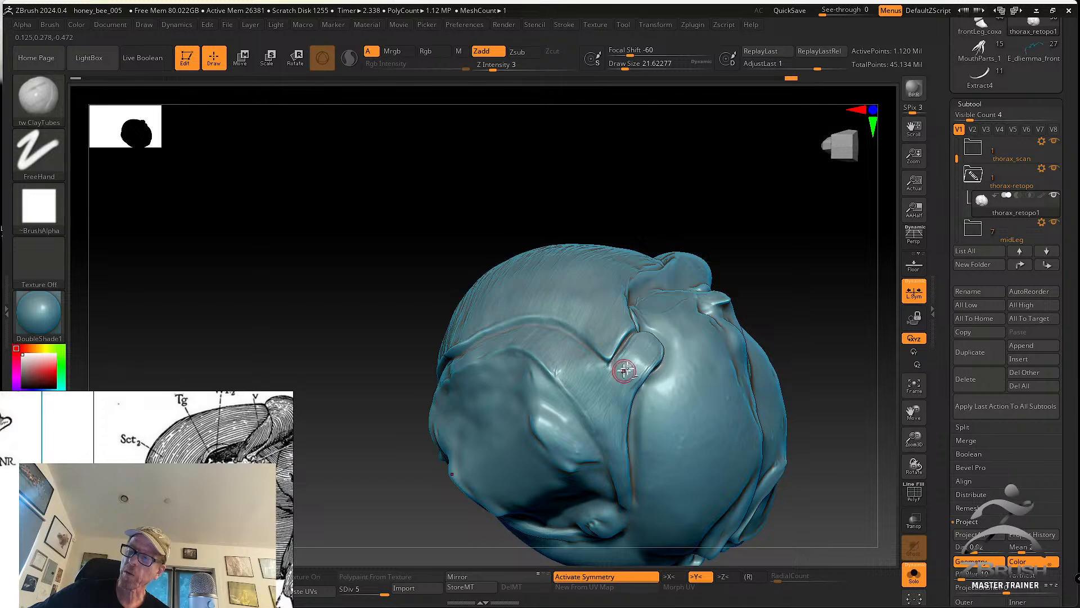
pyautogui.moveTo(619, 371); pyautogui.dragTo(645, 345, button='right')
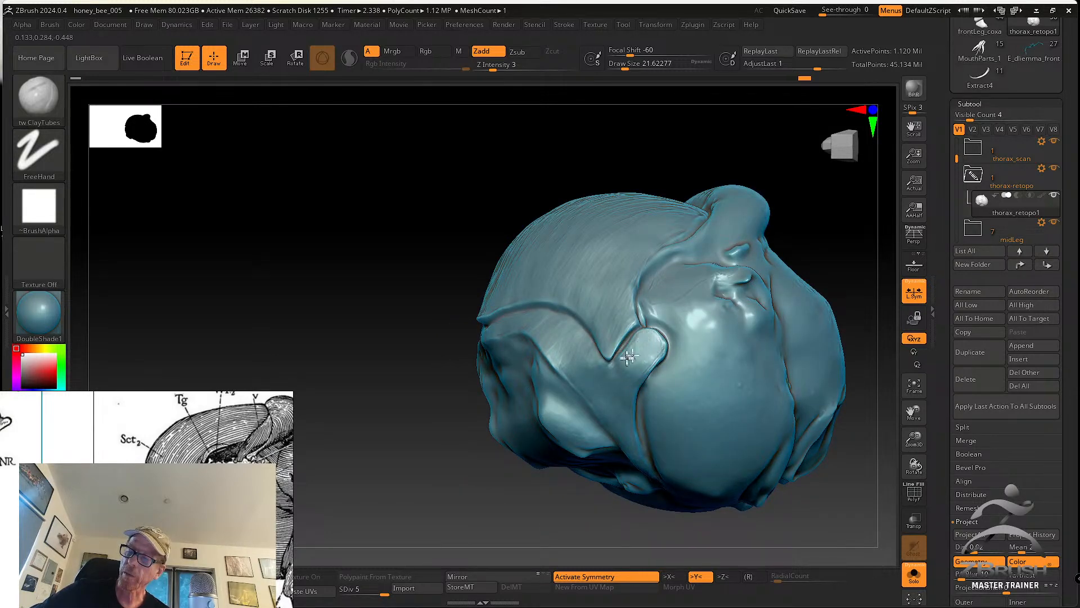
pyautogui.moveTo(639, 366); pyautogui.dragTo(557, 355, button='right')
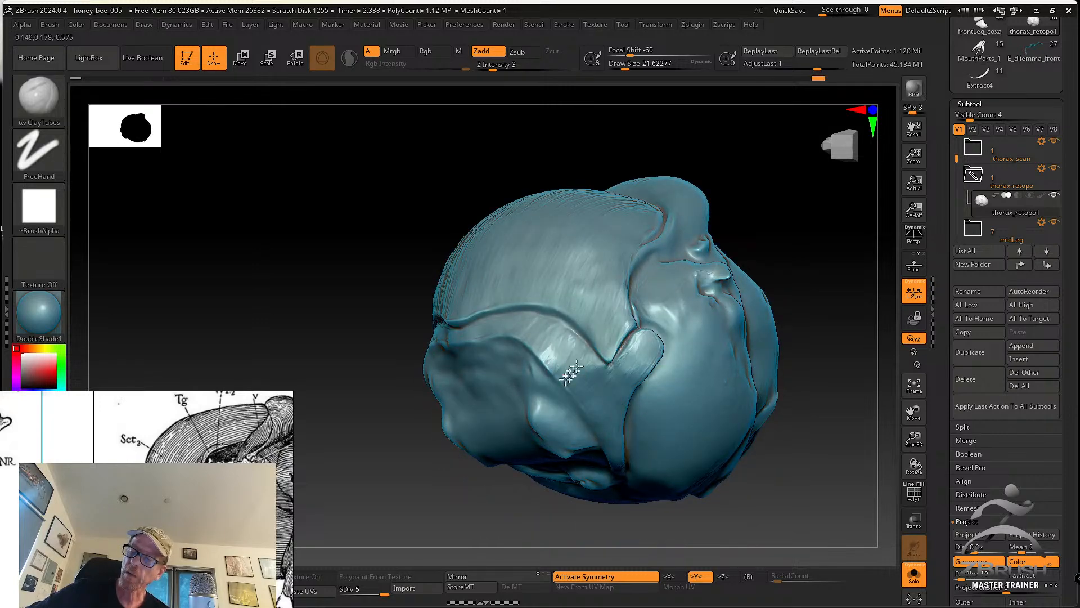
pyautogui.moveTo(591, 391); pyautogui.dragTo(596, 389, button='right')
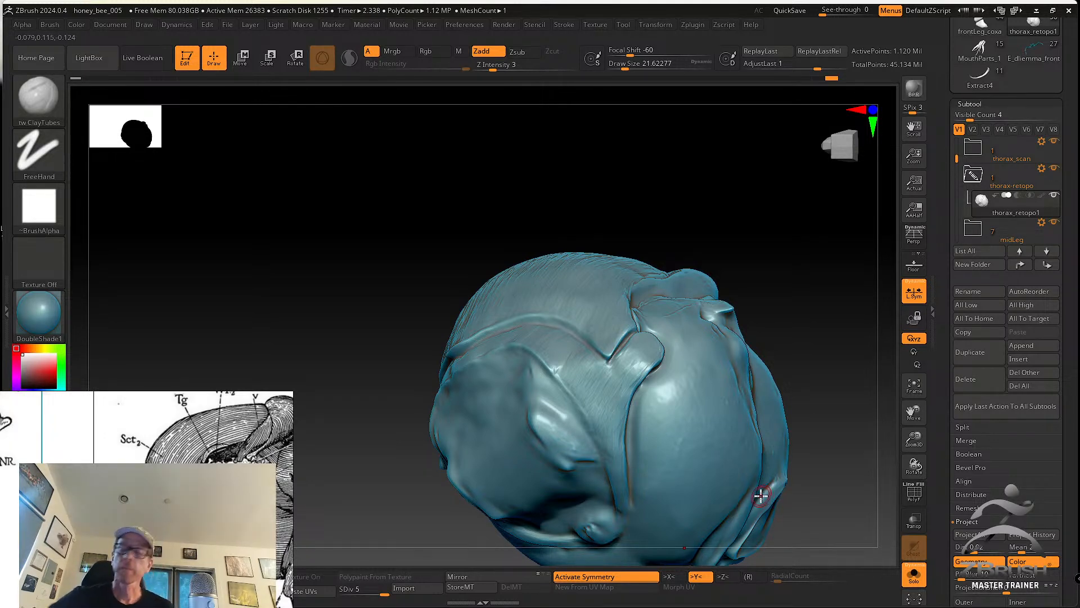
# Blend the front band into the side strip with more fine clay strokes, working down to the strip's narrow lower end
pyautogui.moveTo(547, 350); pyautogui.dragTo(557, 365, button='right')
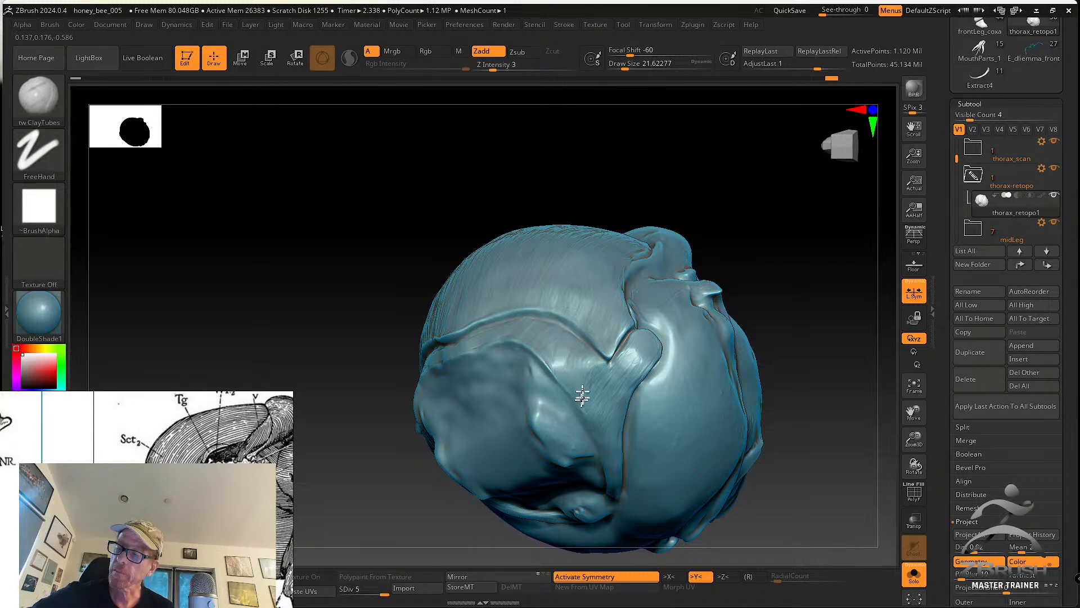
pyautogui.moveTo(593, 397); pyautogui.dragTo(513, 320, button='right')
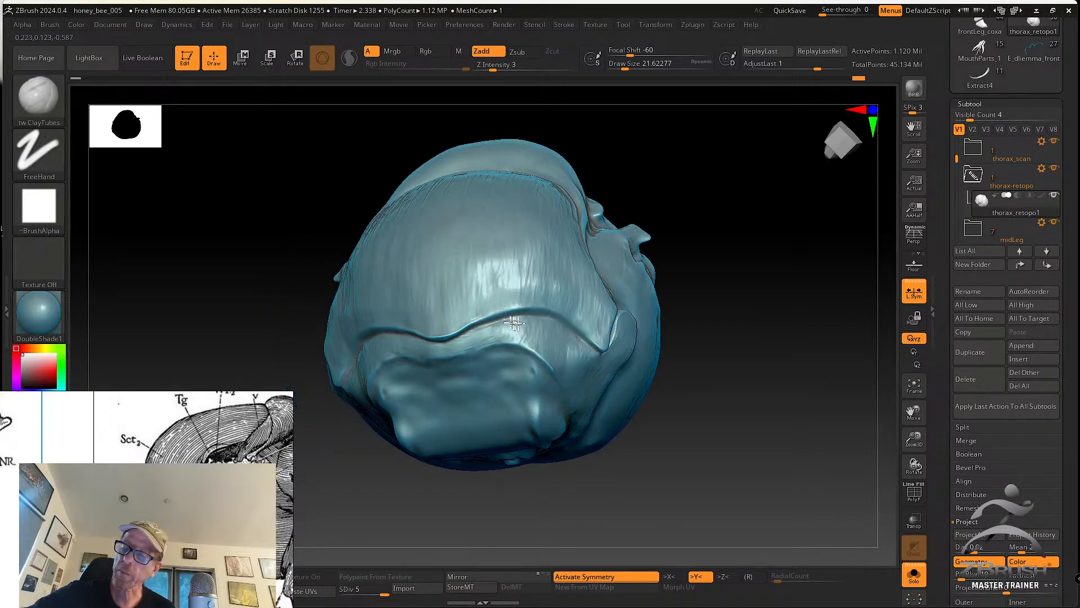
pyautogui.moveTo(574, 362); pyautogui.dragTo(588, 386, button='right')
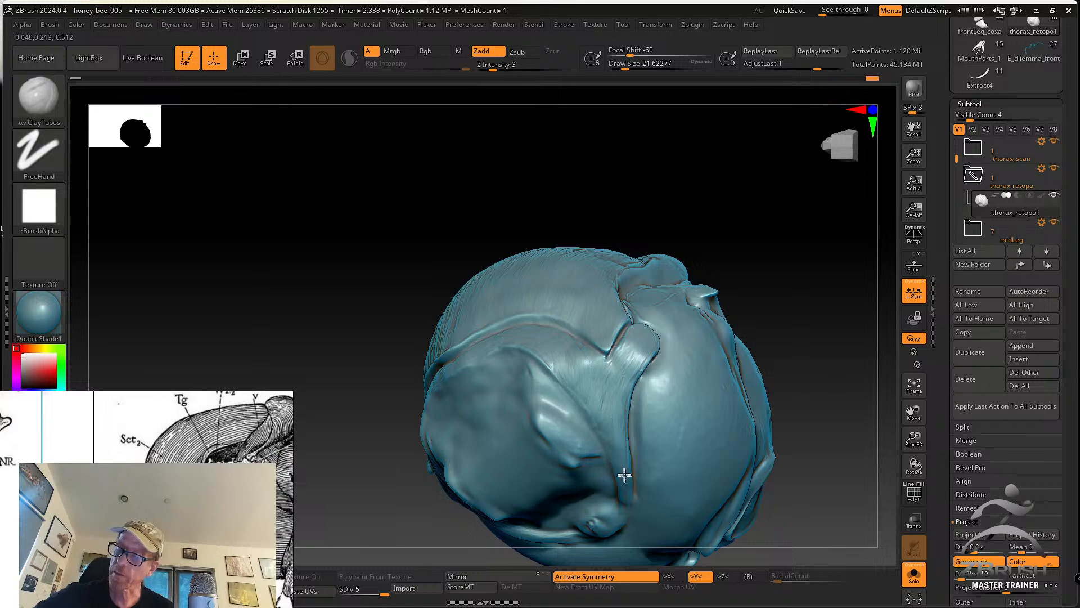
pyautogui.moveTo(625, 475); pyautogui.dragTo(615, 447, button='right')
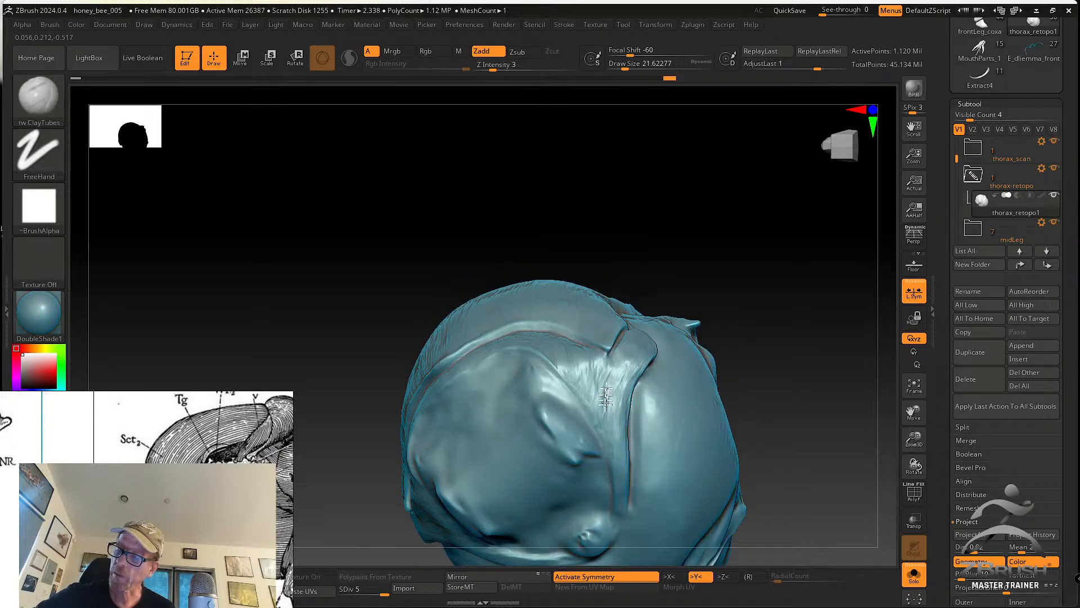
pyautogui.moveTo(622, 394); pyautogui.dragTo(609, 435, button='right')
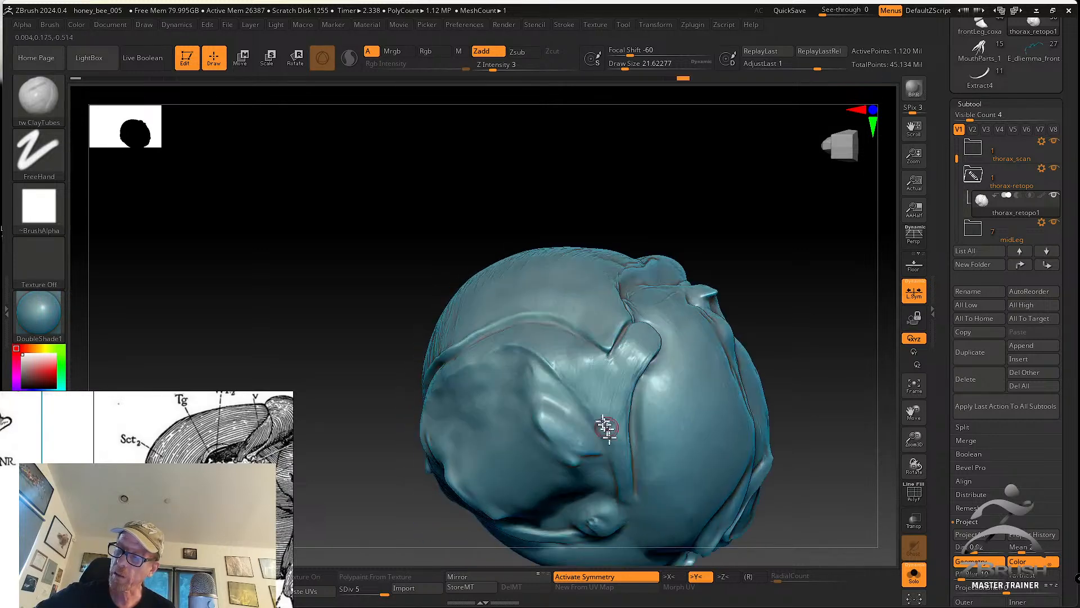
pyautogui.moveTo(625, 388)
pyautogui.mouseDown(button='right')
pyautogui.moveTo(590, 362)
pyautogui.moveTo(629, 382)
pyautogui.mouseUp(button='right')
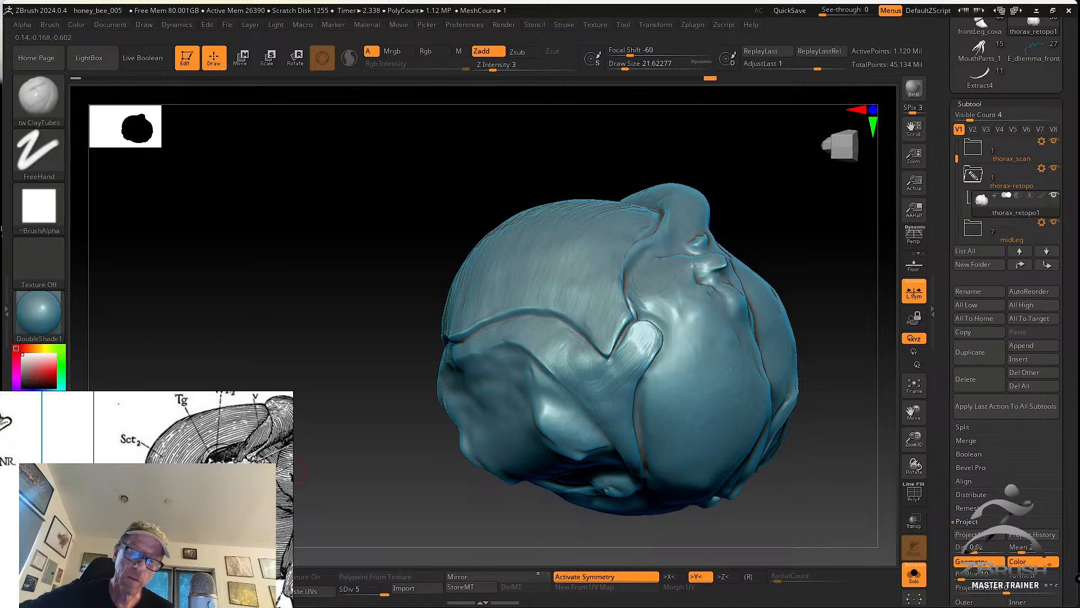
# Switch to the SK_Cloth brush and add small folds to the band below the back shell's seam
pyautogui.keyDown('alt'); pyautogui.moveTo(528, 311); pyautogui.dragTo(542, 335, button='right'); pyautogui.keyUp('alt')
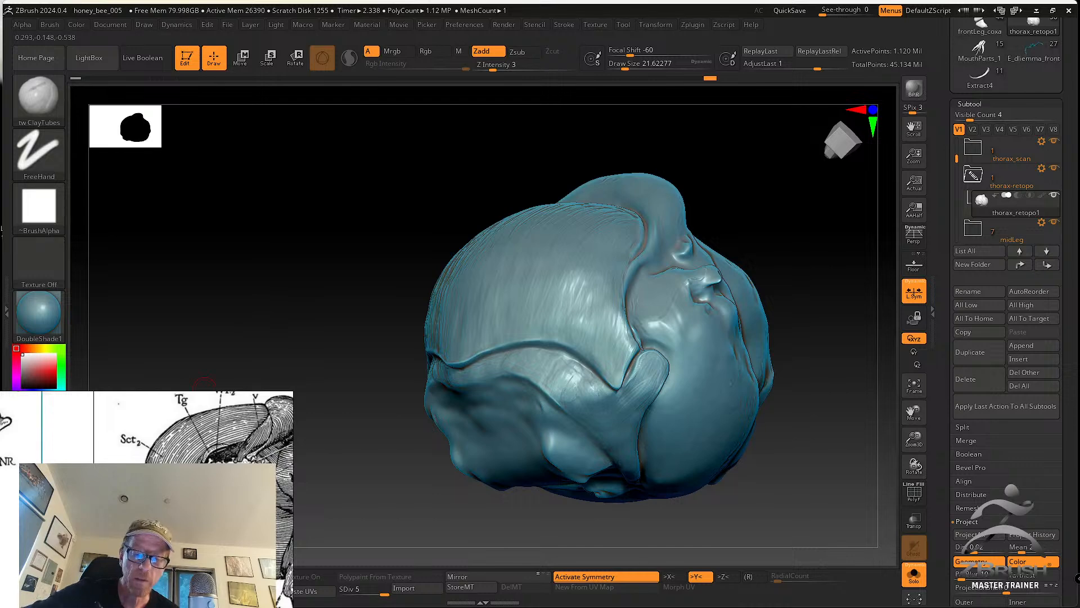
pyautogui.click(38, 96)
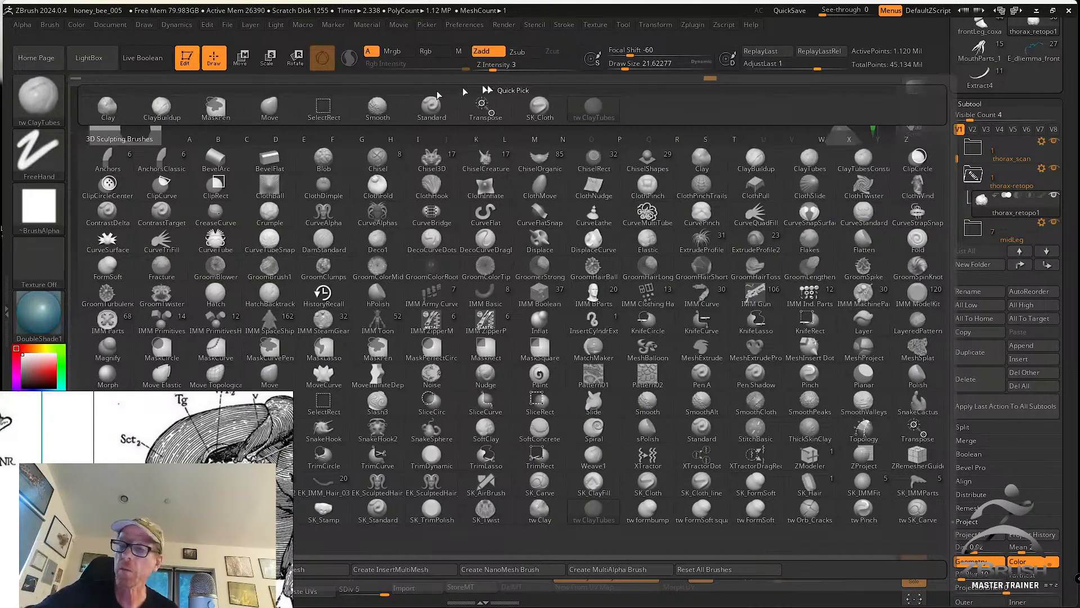
pyautogui.click(550, 112)
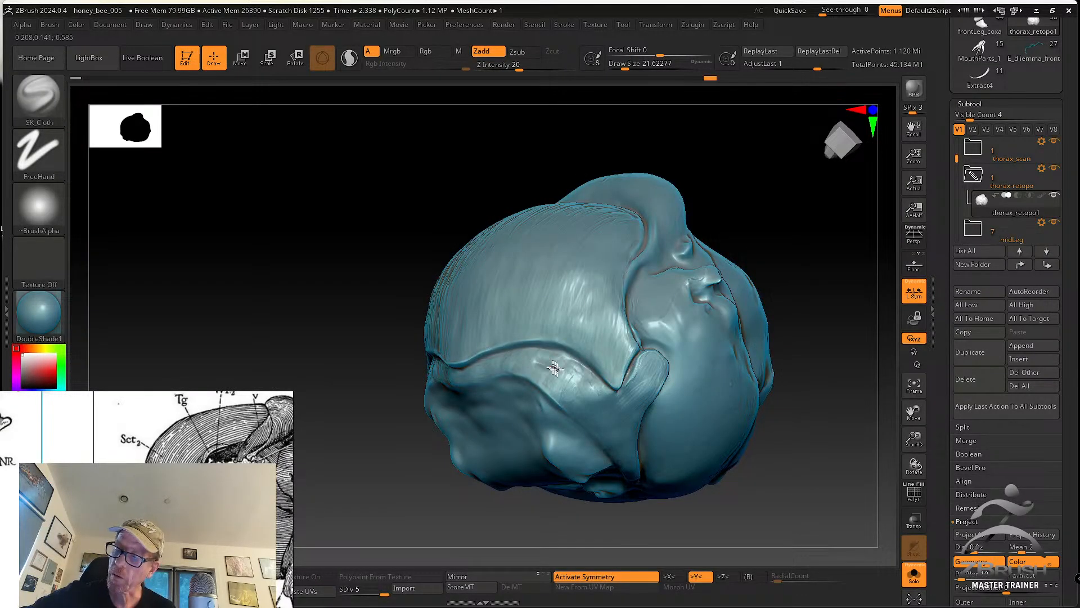
# Return to the tw ClayTubes brush and soften the new folds on the front band with light clay strokes
pyautogui.click(38, 95)
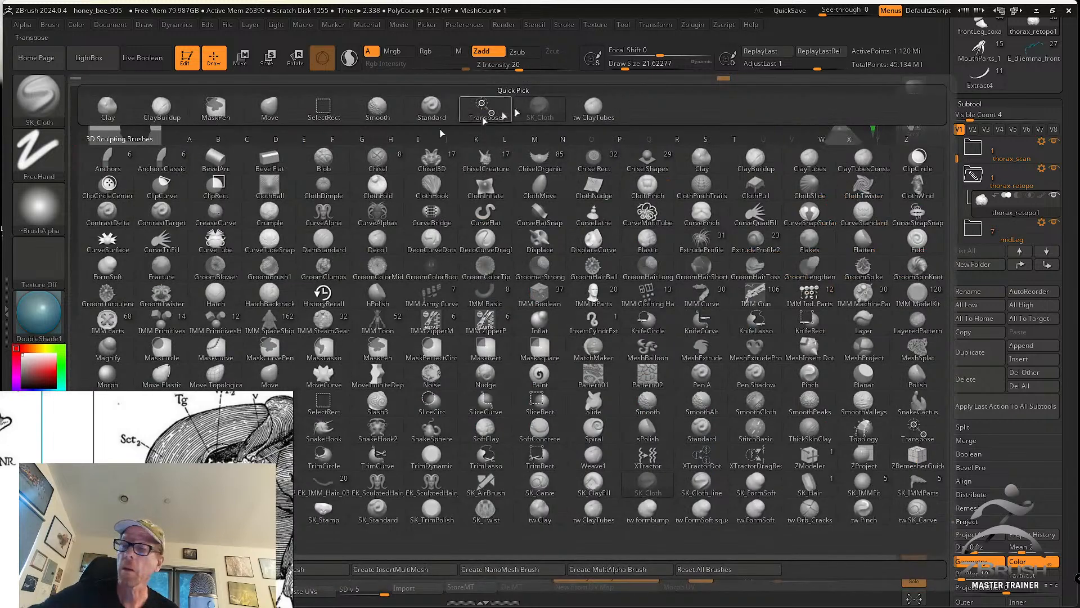
pyautogui.click(589, 119)
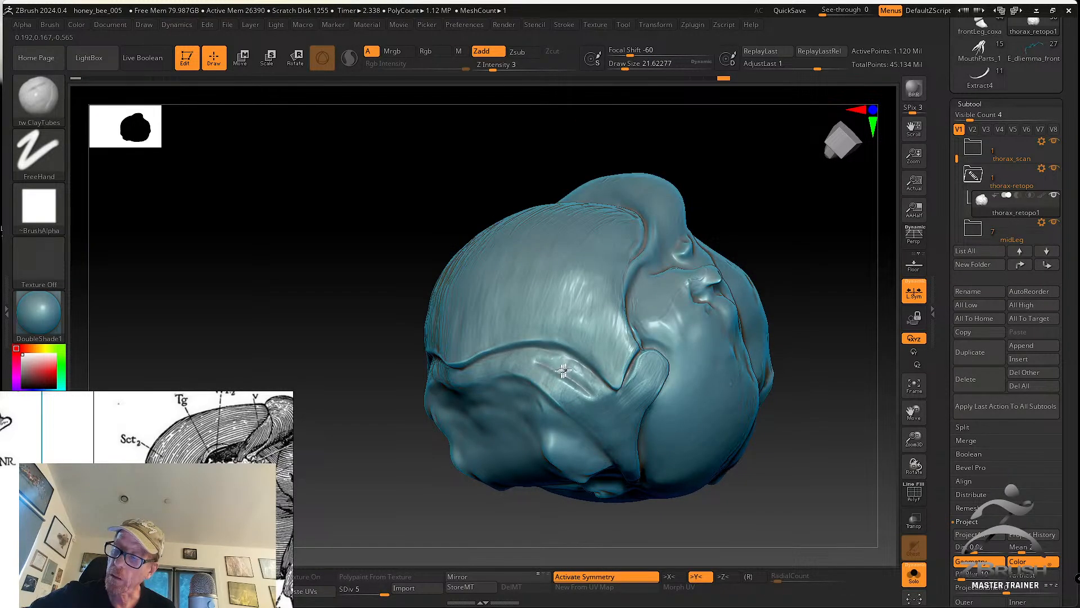
pyautogui.moveTo(599, 403)
pyautogui.mouseDown(button='right')
pyautogui.moveTo(536, 364)
pyautogui.moveTo(587, 400)
pyautogui.moveTo(579, 378)
pyautogui.mouseUp(button='right')
pyautogui.moveTo(554, 384); pyautogui.dragTo(562, 390)
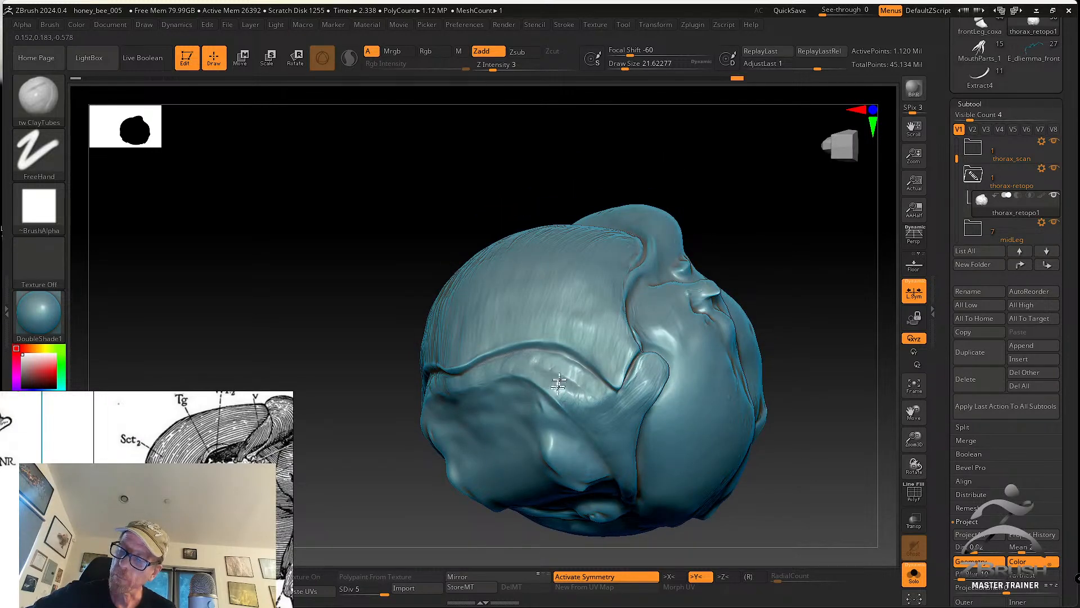
pyautogui.moveTo(586, 425); pyautogui.dragTo(580, 384, button='right')
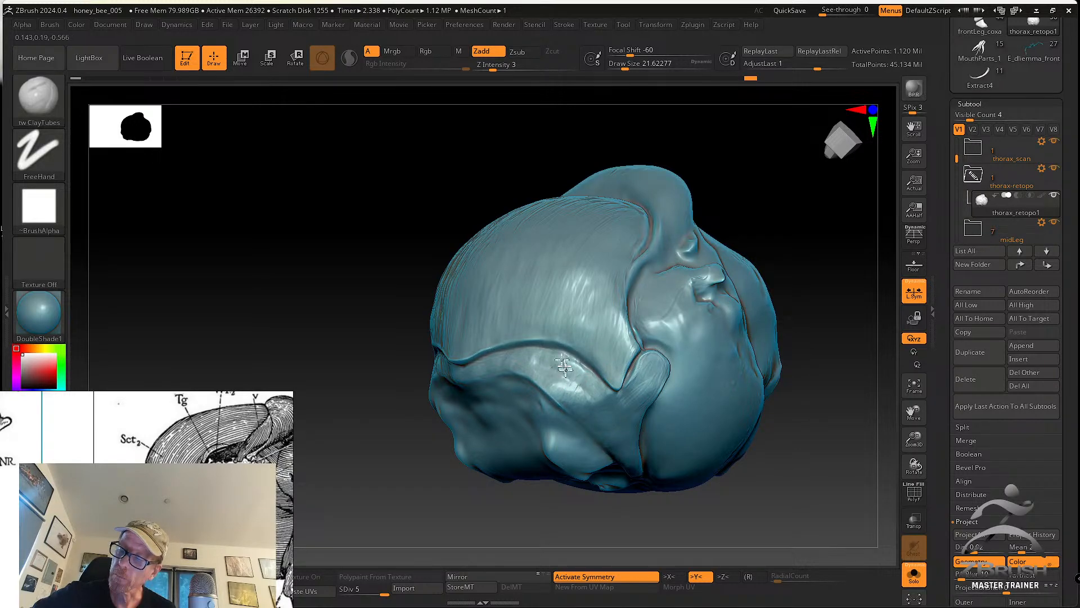
pyautogui.moveTo(593, 393); pyautogui.dragTo(530, 364, button='right')
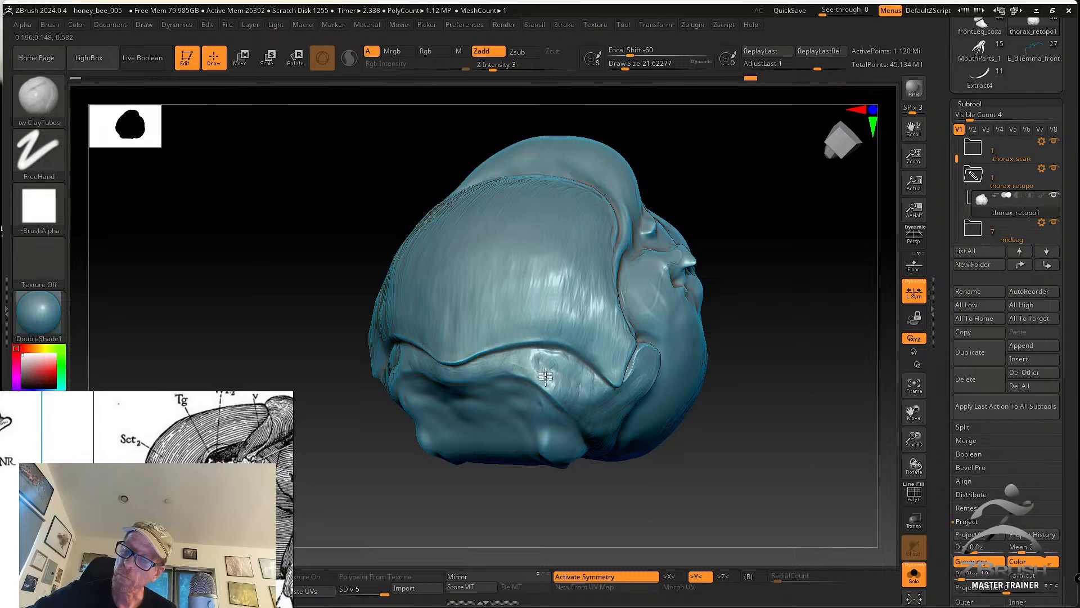
# Smooth the bumpy strokes on the front band below the back shell's seam
pyautogui.press('shift')
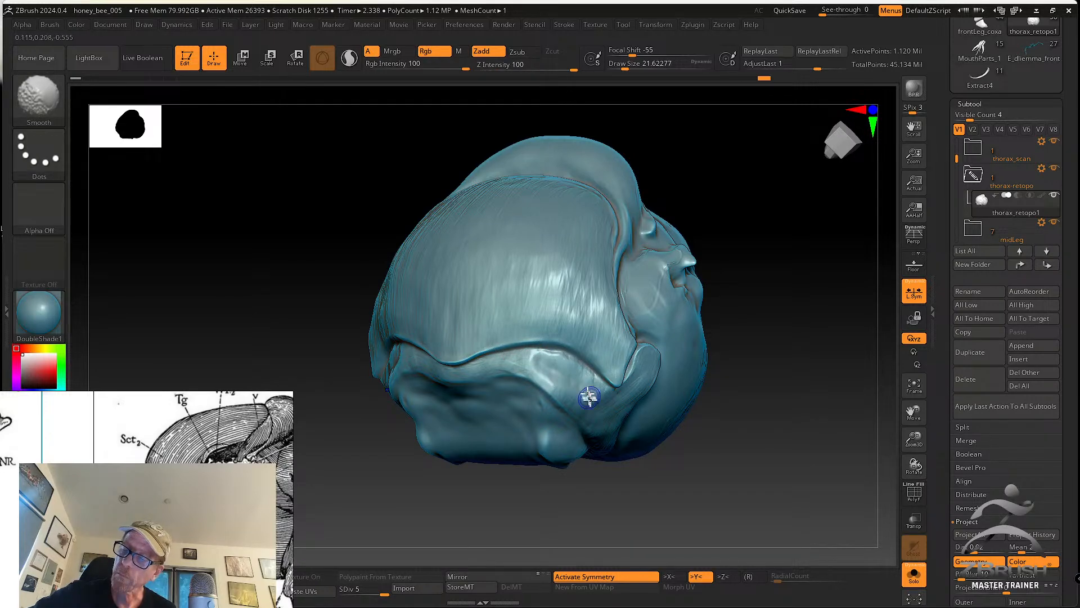
pyautogui.moveTo(587, 392); pyautogui.dragTo(585, 368, button='right')
pyautogui.moveTo(590, 421); pyautogui.dragTo(573, 368, button='right')
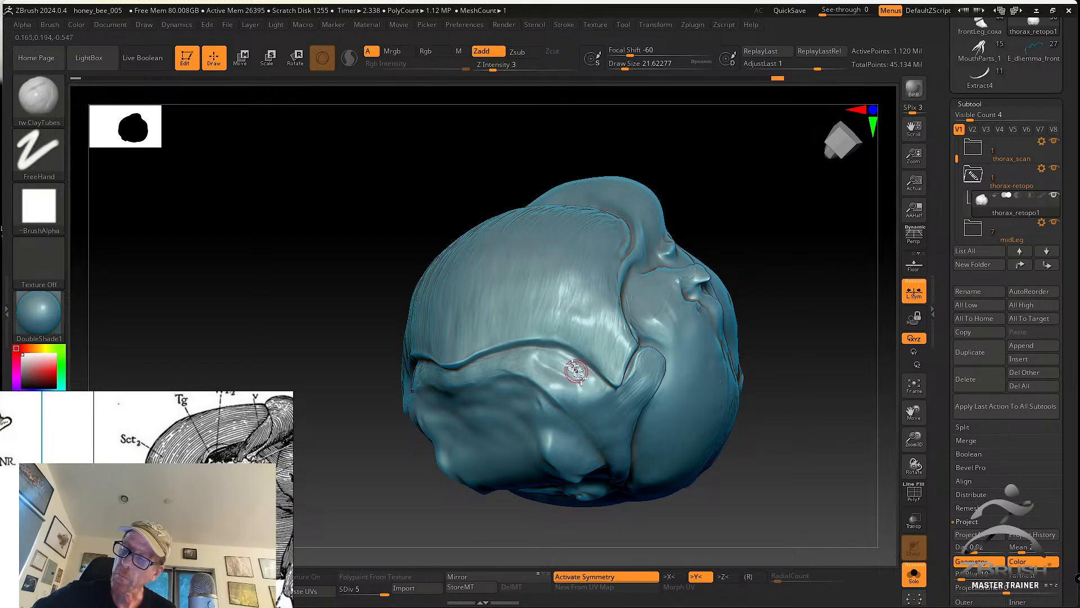
pyautogui.press('shift')
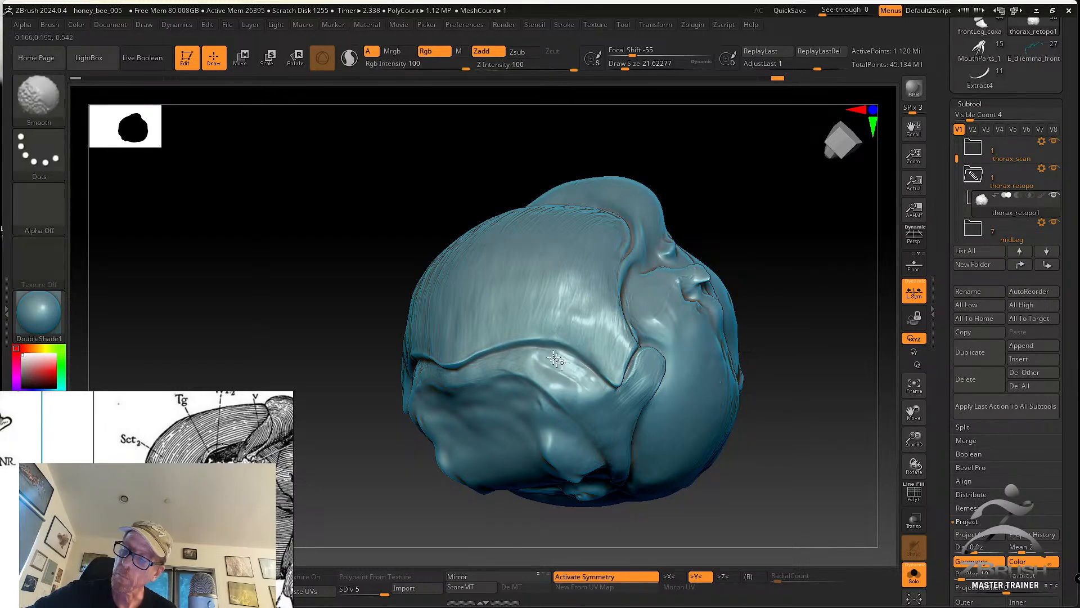
pyautogui.moveTo(594, 387); pyautogui.dragTo(648, 357, button='right')
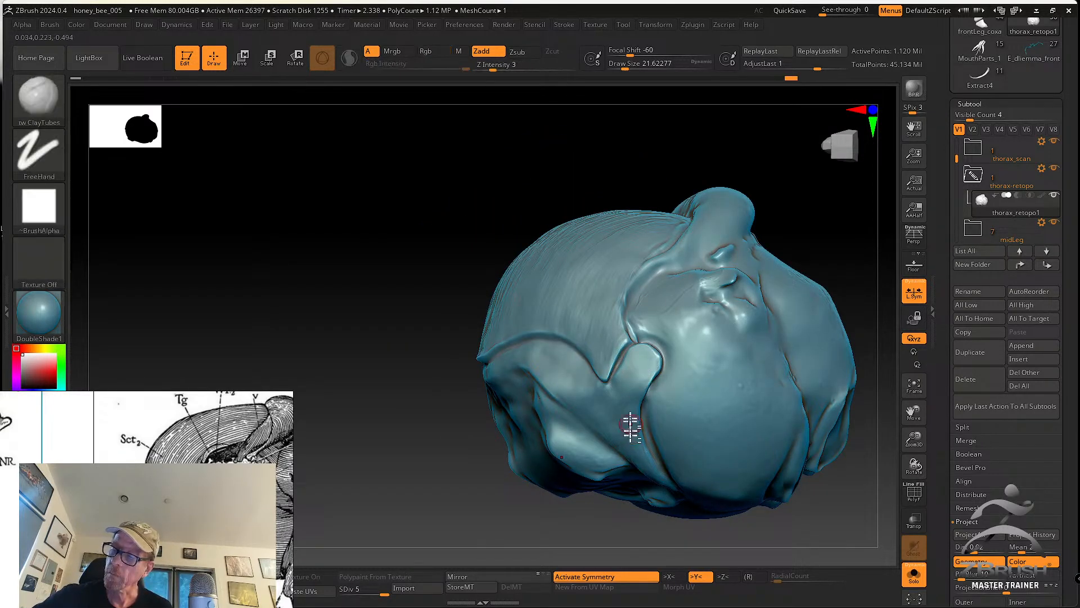
# Smooth the side strip and rounded lobe, and refine the junction between the strip and the front band
pyautogui.moveTo(629, 434); pyautogui.dragTo(646, 338, button='right')
pyautogui.press('shift')
pyautogui.moveTo(623, 390); pyautogui.dragTo(632, 404, button='right')
pyautogui.moveTo(571, 353); pyautogui.dragTo(607, 379)
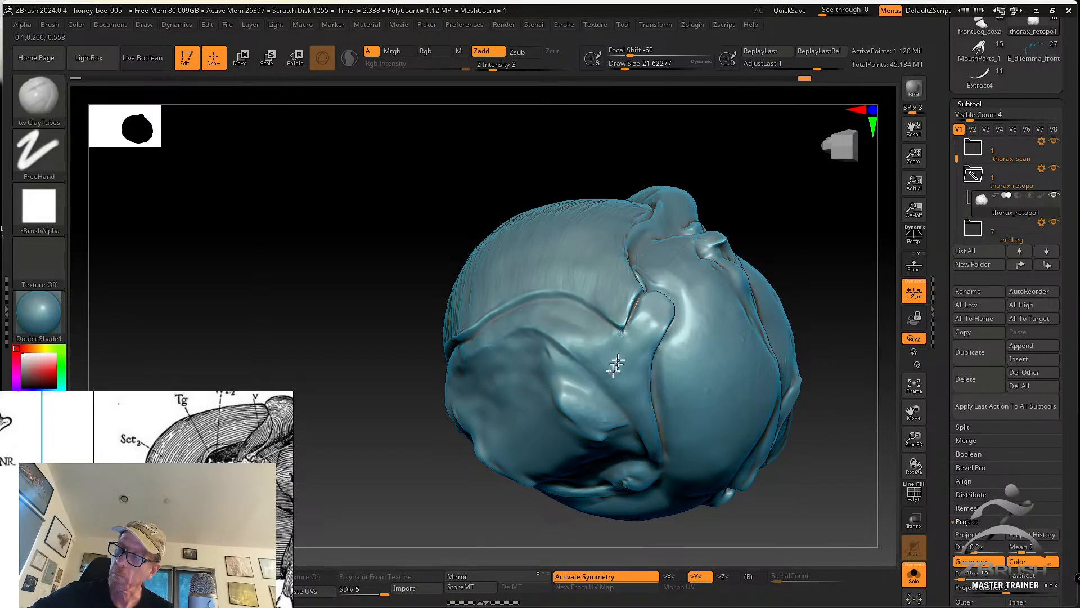
pyautogui.moveTo(628, 377)
pyautogui.mouseDown(button='right')
pyautogui.moveTo(646, 393)
pyautogui.moveTo(635, 396)
pyautogui.mouseUp(button='right')
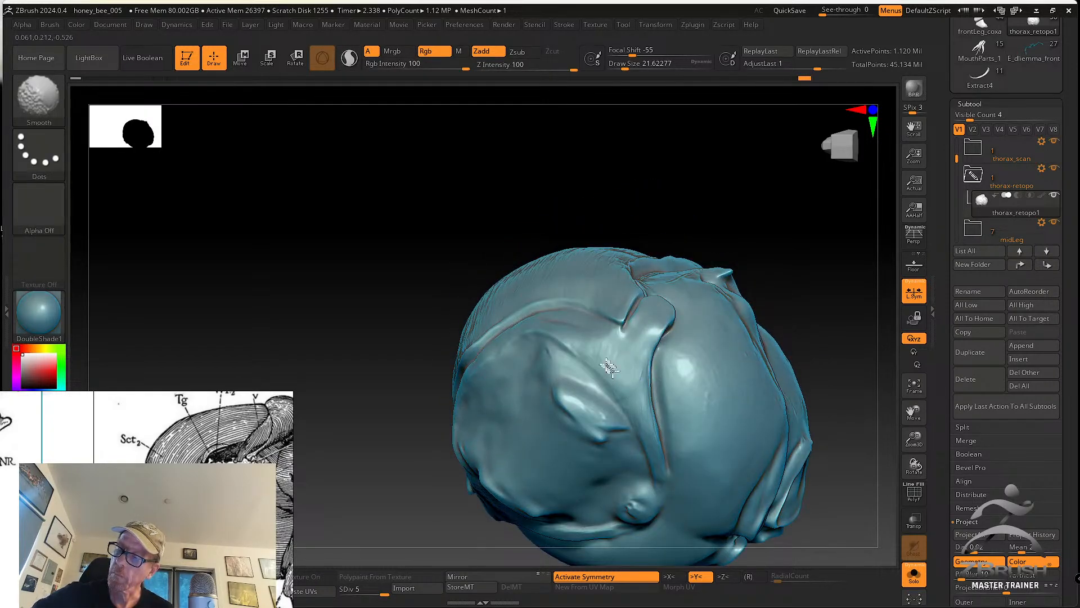
# Switch to the SK_Cloth brush at draw size about 25 and sharpen the fold along the front plate's side edge
pyautogui.click(57, 97)
pyautogui.click(561, 105)
pyautogui.press('s')
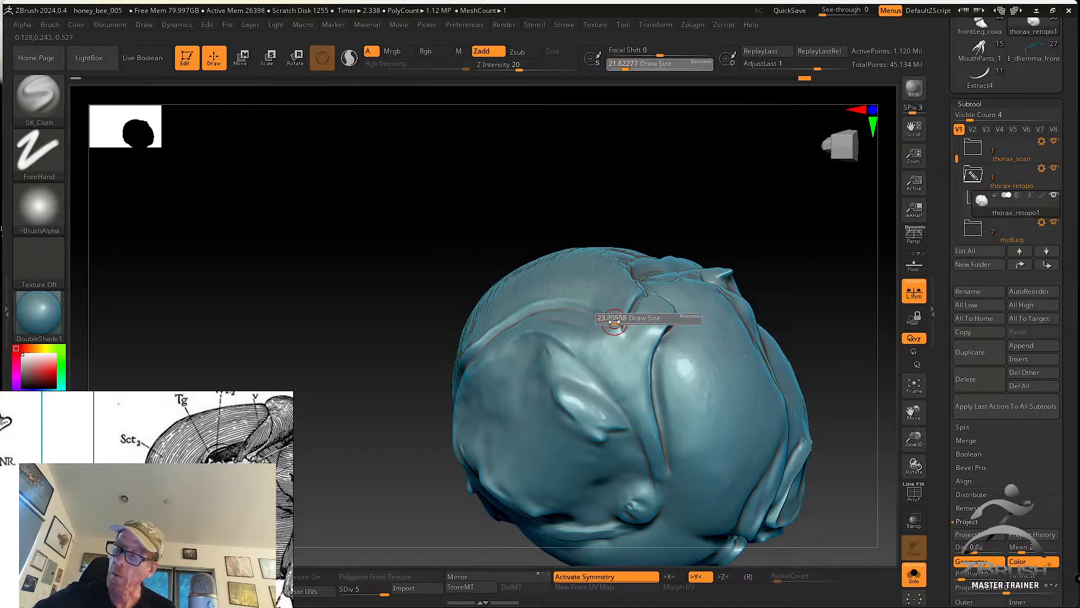
pyautogui.moveTo(605, 331); pyautogui.dragTo(585, 344, button='right')
pyautogui.press('s')
pyautogui.moveTo(585, 343); pyautogui.dragTo(571, 346)
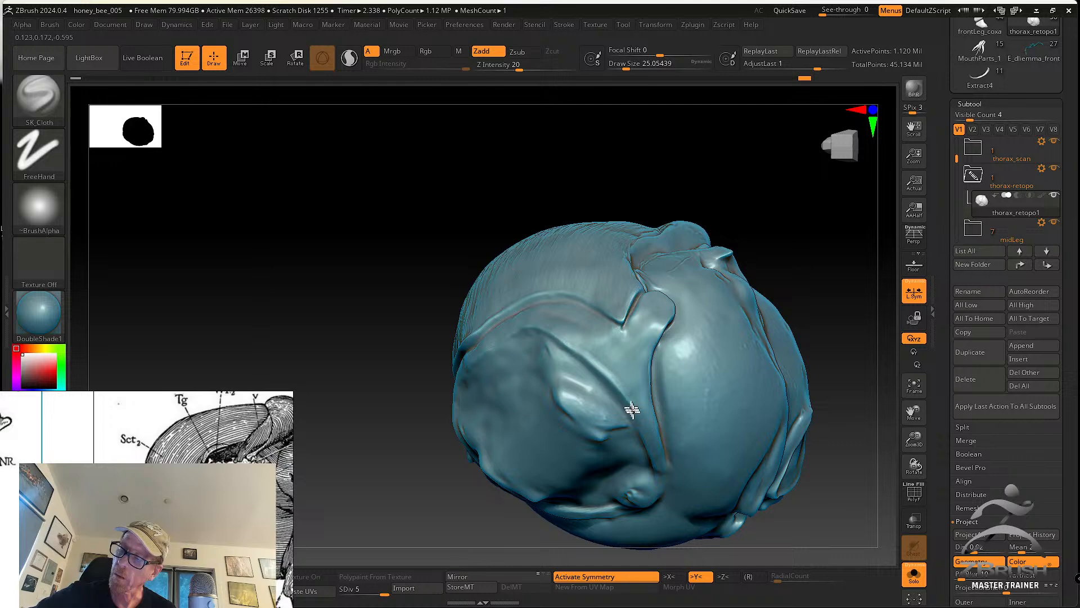
# Smooth the side strip along the front plate's edge, from the band down to its lower end
pyautogui.moveTo(641, 430)
pyautogui.mouseDown(button='right')
pyautogui.moveTo(648, 382)
pyautogui.moveTo(589, 372)
pyautogui.mouseUp(button='right')
pyautogui.press('shift')
pyautogui.keyDown('shift'); pyautogui.moveTo(572, 366); pyautogui.dragTo(647, 446); pyautogui.keyUp('shift')
pyautogui.moveTo(646, 446)
pyautogui.mouseDown(button='right')
pyautogui.moveTo(720, 403)
pyautogui.moveTo(717, 437)
pyautogui.moveTo(704, 437)
pyautogui.moveTo(716, 417)
pyautogui.mouseUp(button='right')
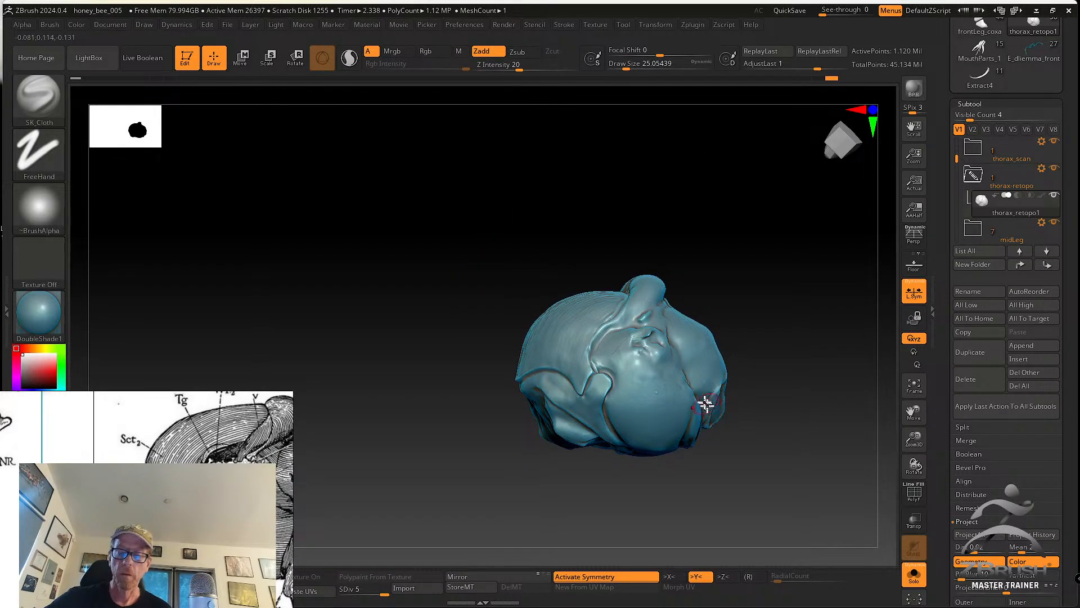
# Switch to the tw ClayTubes brush at draw size about 31 and stroke fine surface texture onto the side plate around the rounded lobe
pyautogui.click(38, 96)
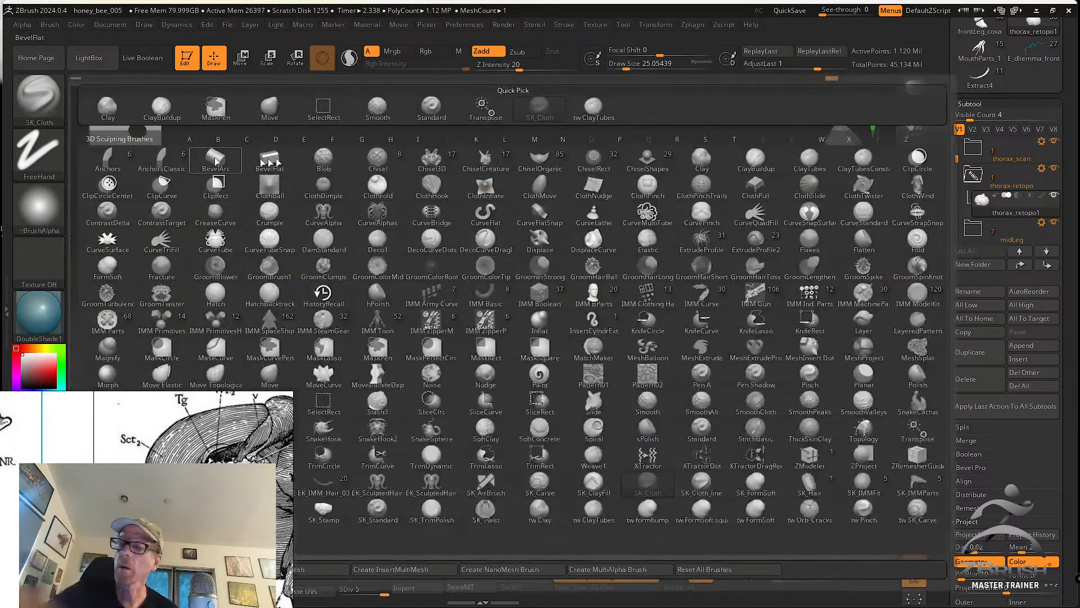
pyautogui.click(592, 114)
pyautogui.keyDown('ctrl'); pyautogui.moveTo(639, 356); pyautogui.dragTo(608, 386, button='right'); pyautogui.keyUp('ctrl')
pyautogui.press('s')
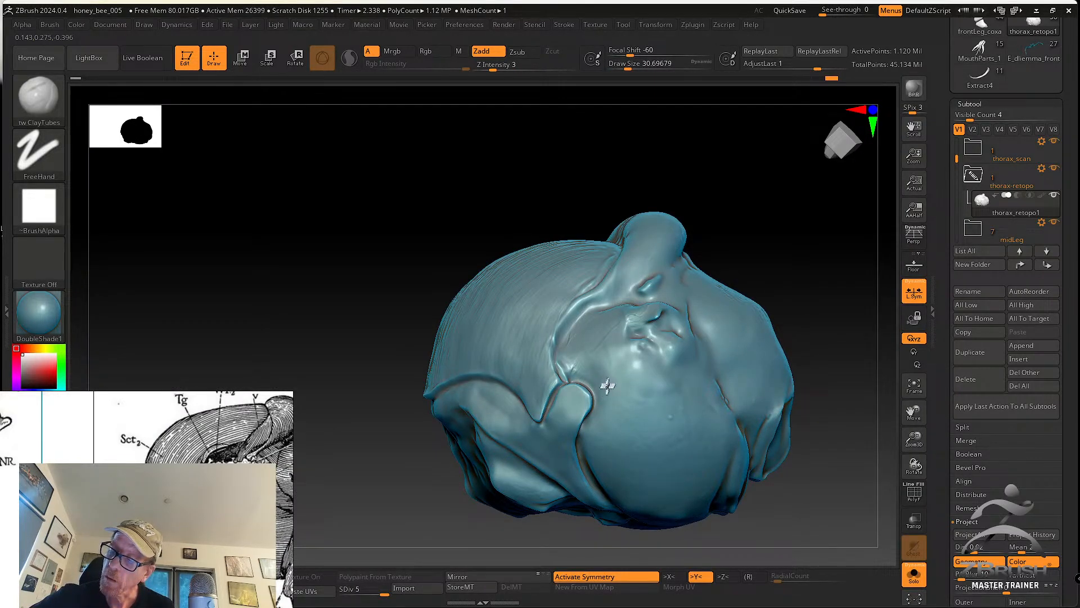
pyautogui.moveTo(586, 367); pyautogui.dragTo(575, 388, button='right')
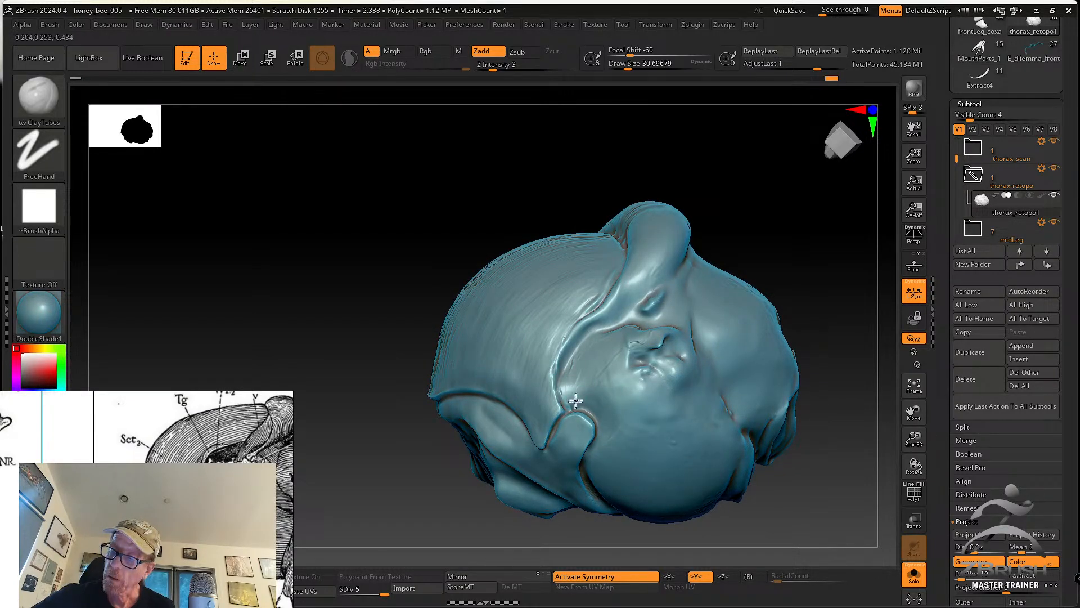
pyautogui.moveTo(581, 374); pyautogui.dragTo(609, 387, button='right')
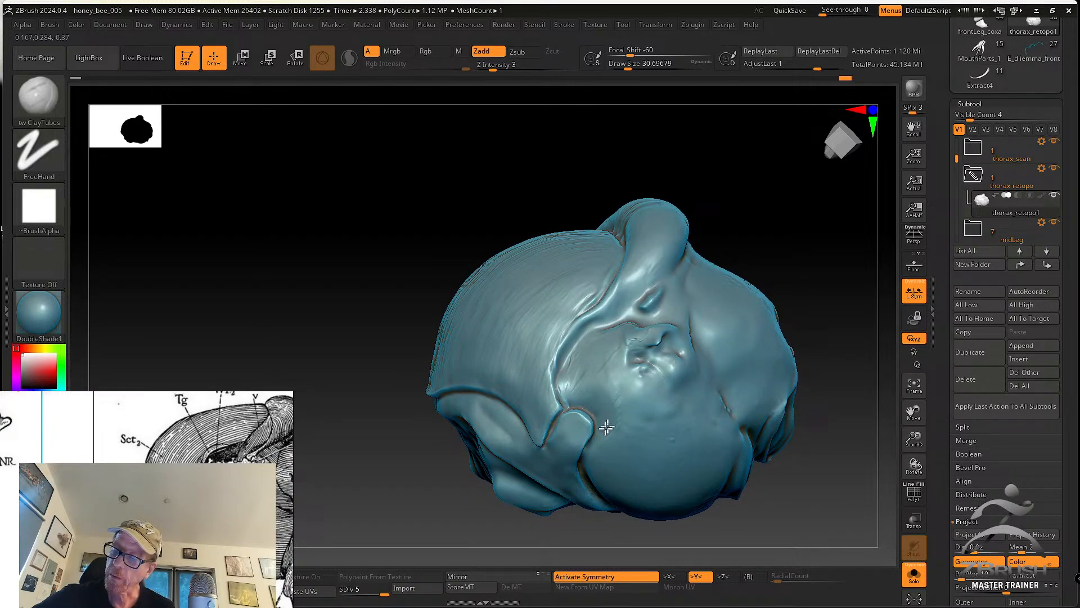
pyautogui.moveTo(624, 415); pyautogui.dragTo(587, 403, button='right')
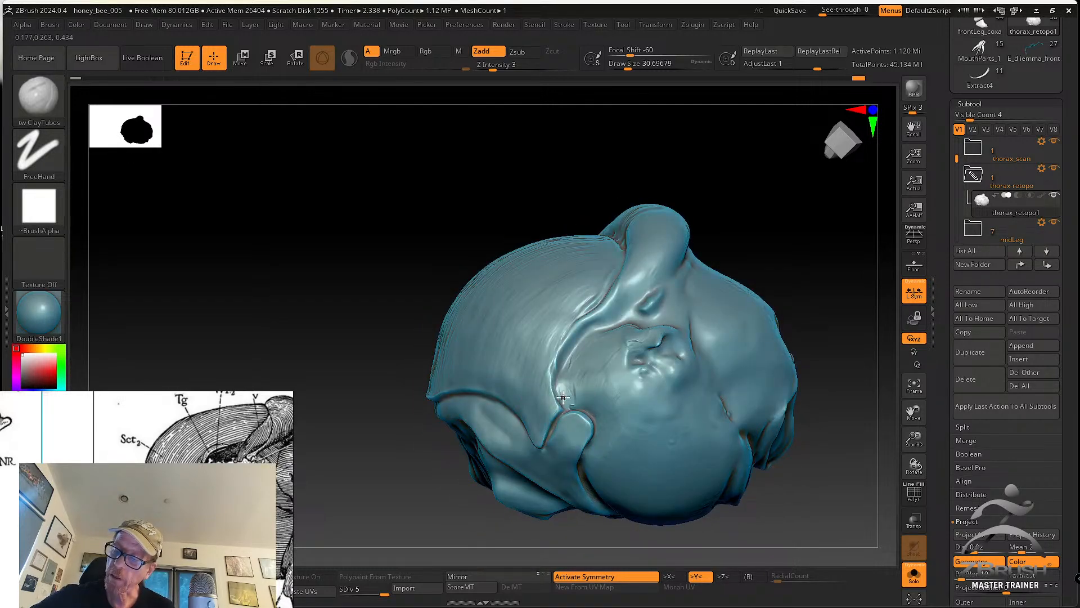
pyautogui.moveTo(584, 389); pyautogui.dragTo(602, 414, button='right')
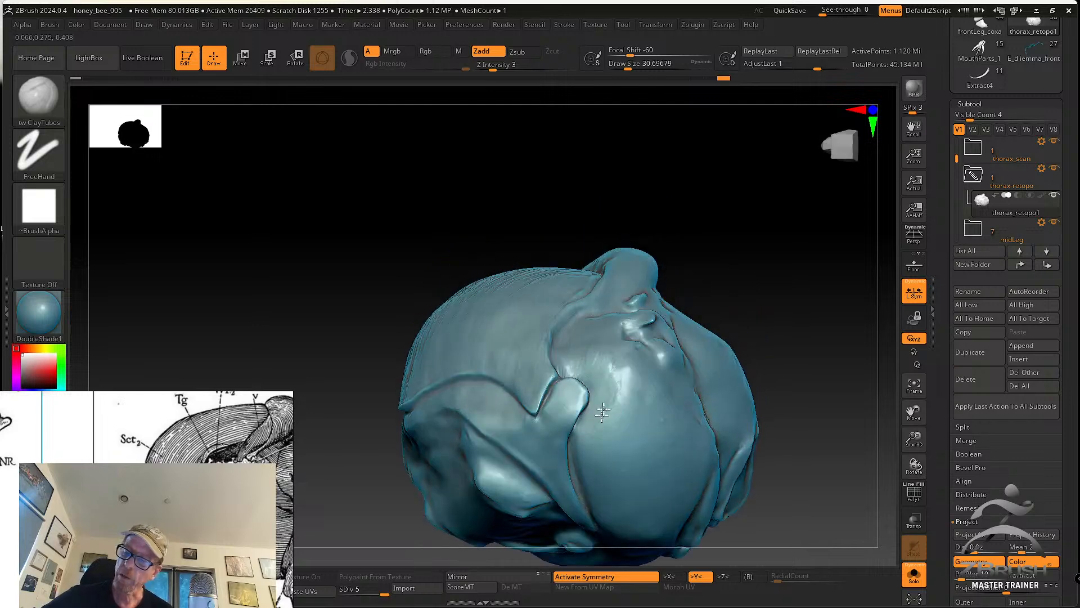
# Extend the fine clay strokes down the side plate along the edge of the side strip
pyautogui.moveTo(592, 464); pyautogui.dragTo(583, 426, button='right')
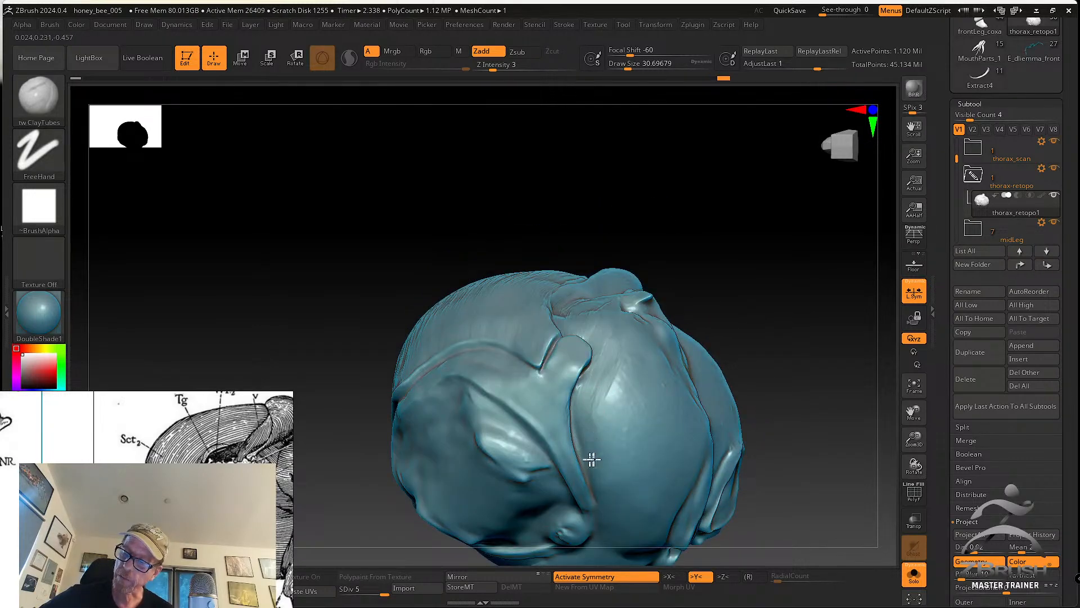
pyautogui.moveTo(585, 434); pyautogui.dragTo(579, 424, button='right')
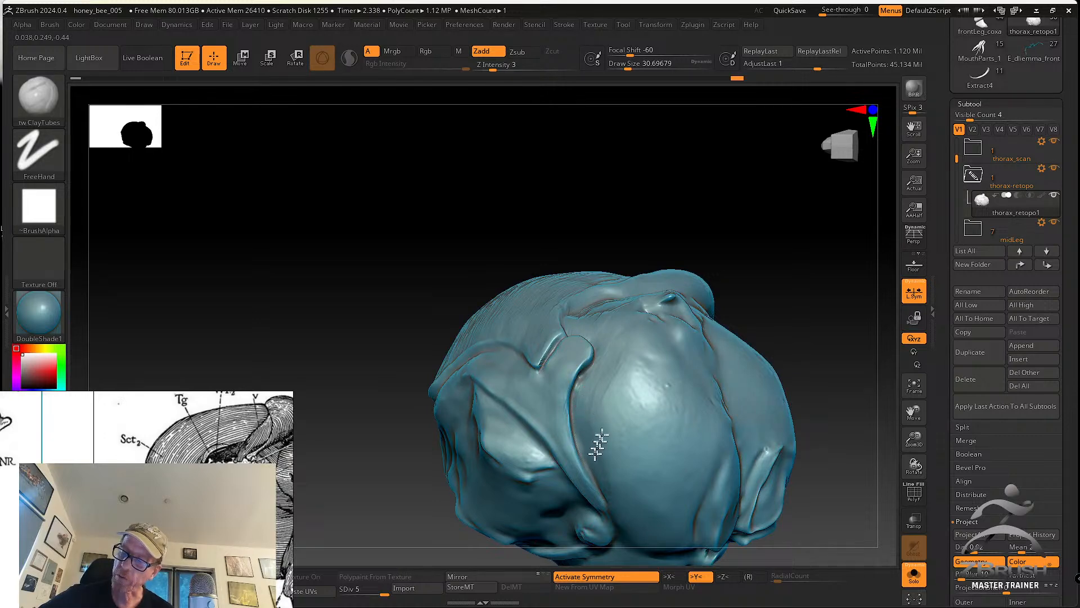
pyautogui.moveTo(604, 476); pyautogui.dragTo(596, 424, button='right')
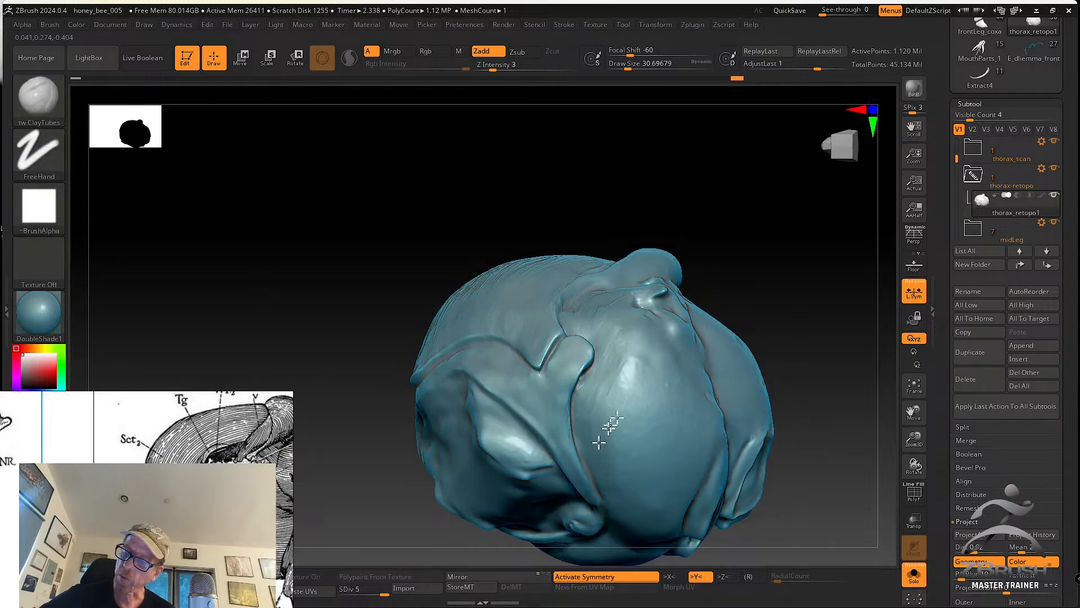
# Stroke fine directional texture onto the back shell's pointed corner above the rounded lobe
pyautogui.moveTo(621, 461); pyautogui.dragTo(559, 316, button='right')
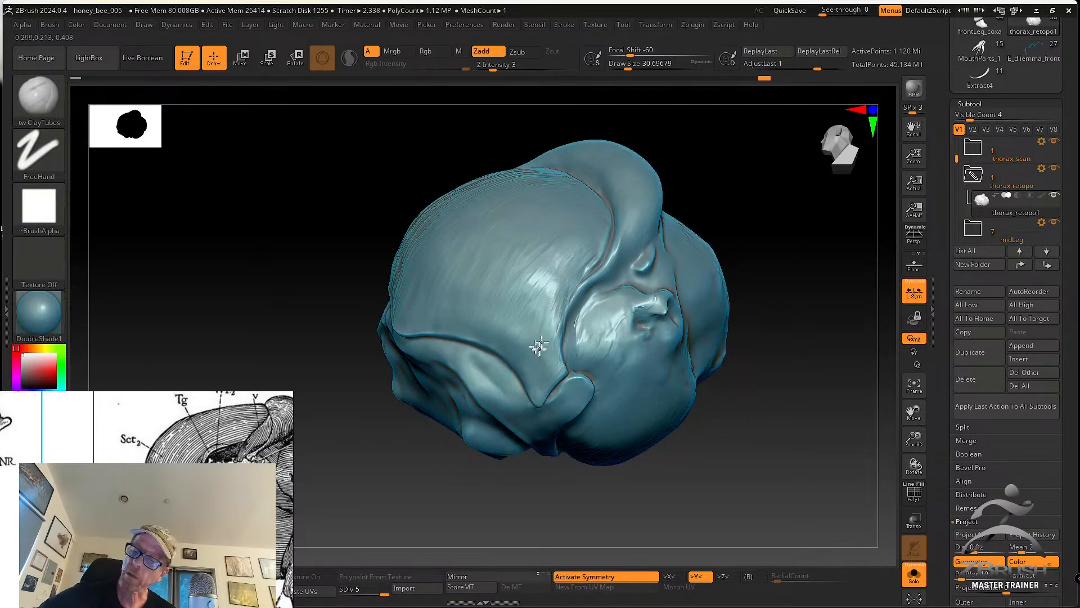
pyautogui.moveTo(548, 362); pyautogui.dragTo(543, 387, button='right')
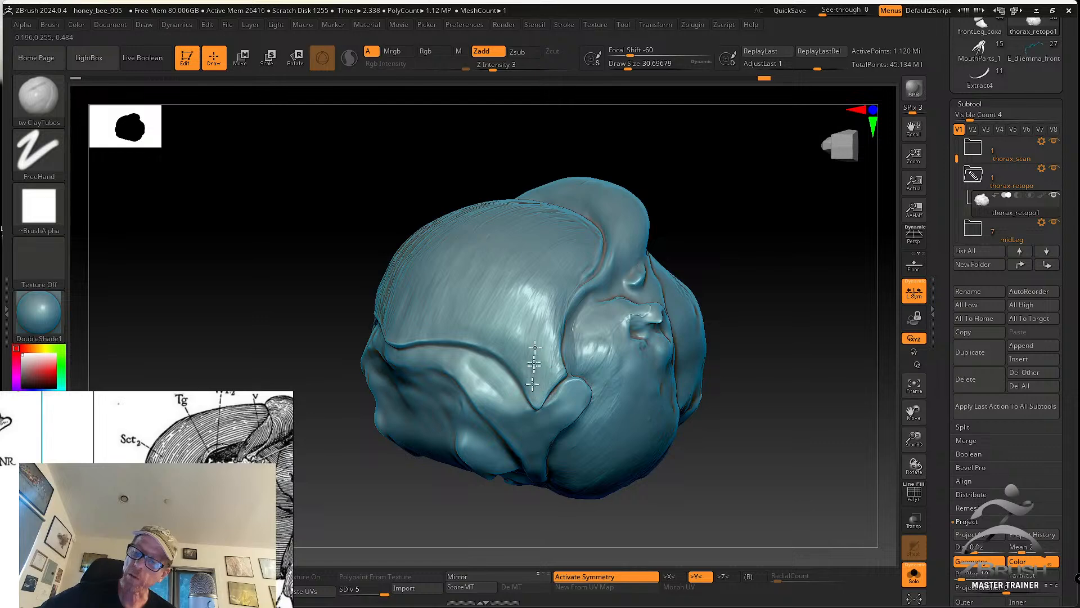
pyautogui.moveTo(523, 335)
pyautogui.mouseDown(button='right')
pyautogui.moveTo(507, 342)
pyautogui.moveTo(543, 338)
pyautogui.mouseUp(button='right')
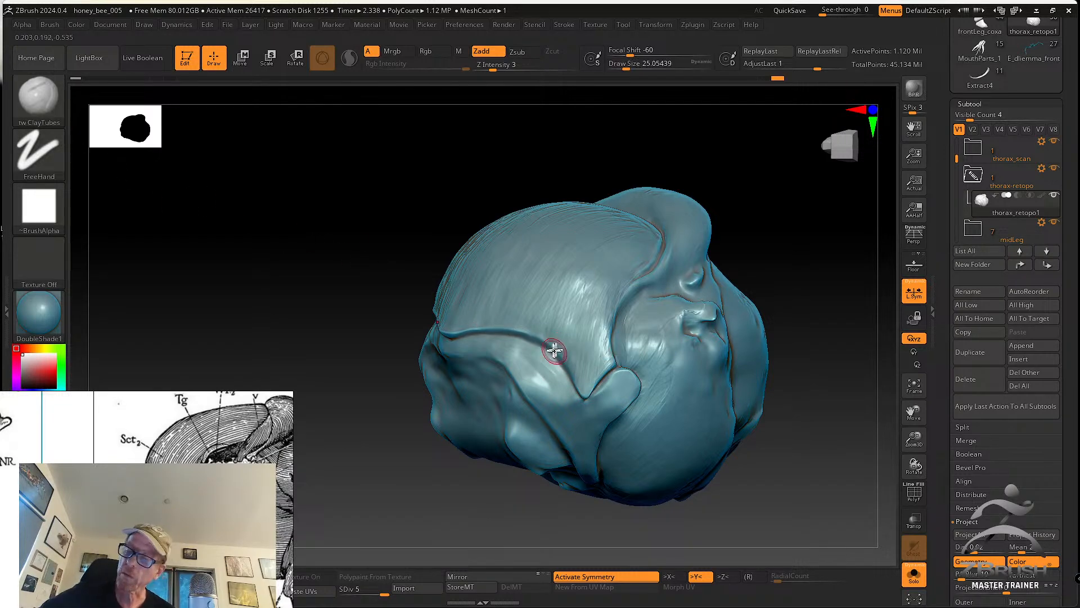
# Mask the band directly below the back shell's seam, around the pointed corner and onto the rounded lobe
pyautogui.moveTo(555, 352); pyautogui.dragTo(503, 336, button='right')
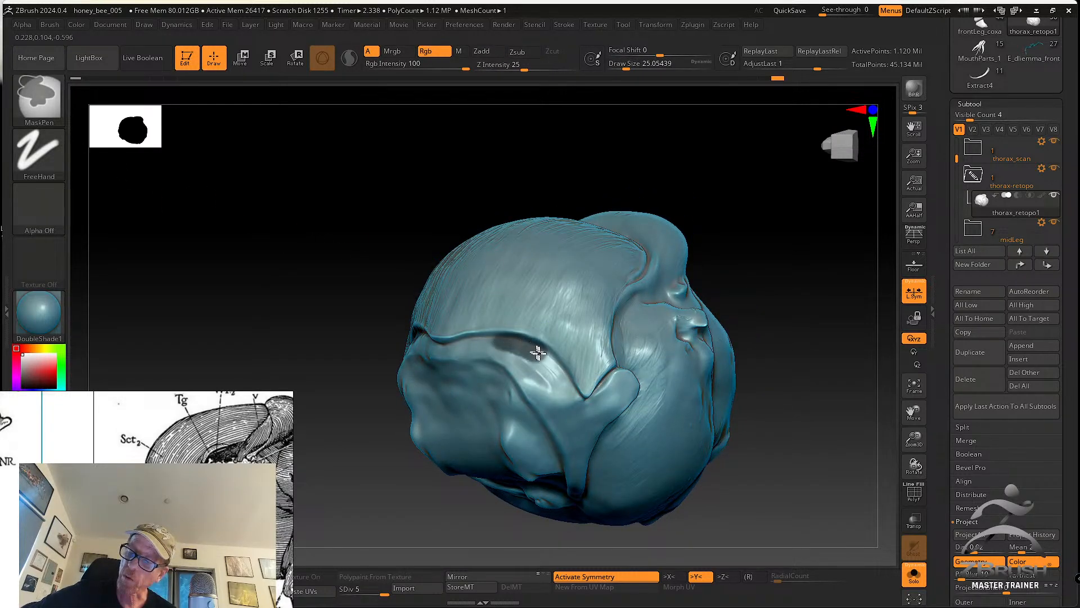
pyautogui.keyDown('ctrl'); pyautogui.moveTo(571, 390); pyautogui.dragTo(575, 397); pyautogui.keyUp('ctrl')
pyautogui.hotkey('ctrl', 'z')
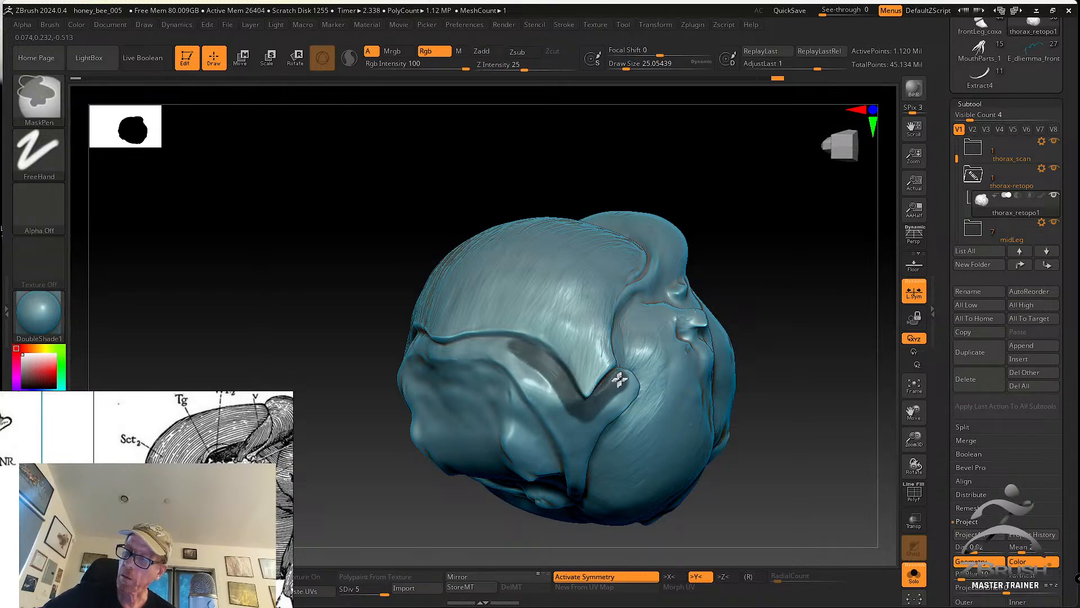
# Reshape the back shell's pointed corner against the masked band with the Move brush at draw size about 41
pyautogui.press('b')
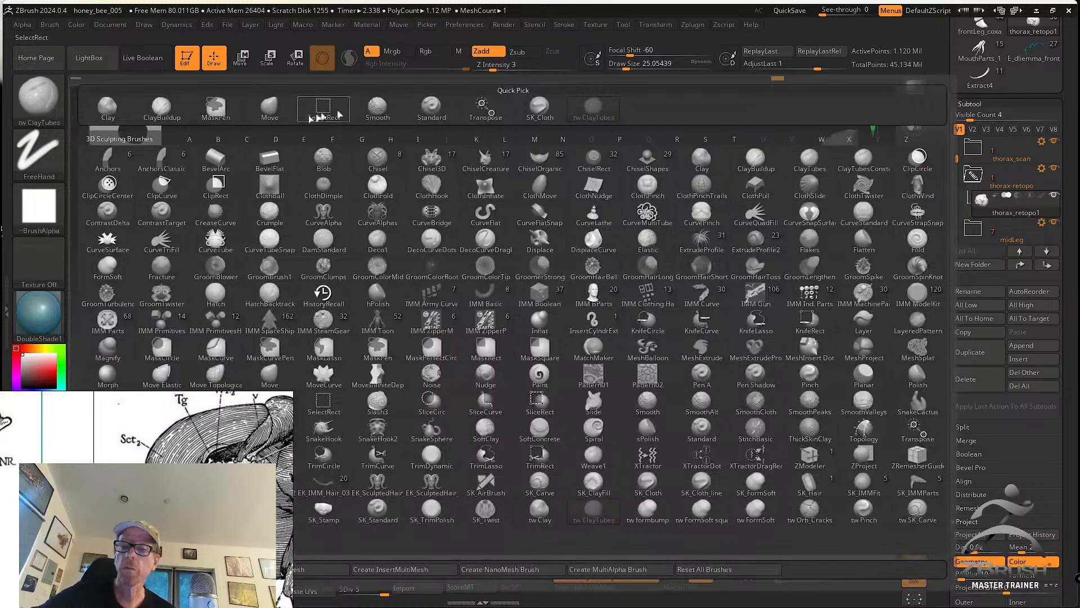
pyautogui.press('m')
pyautogui.press('v')
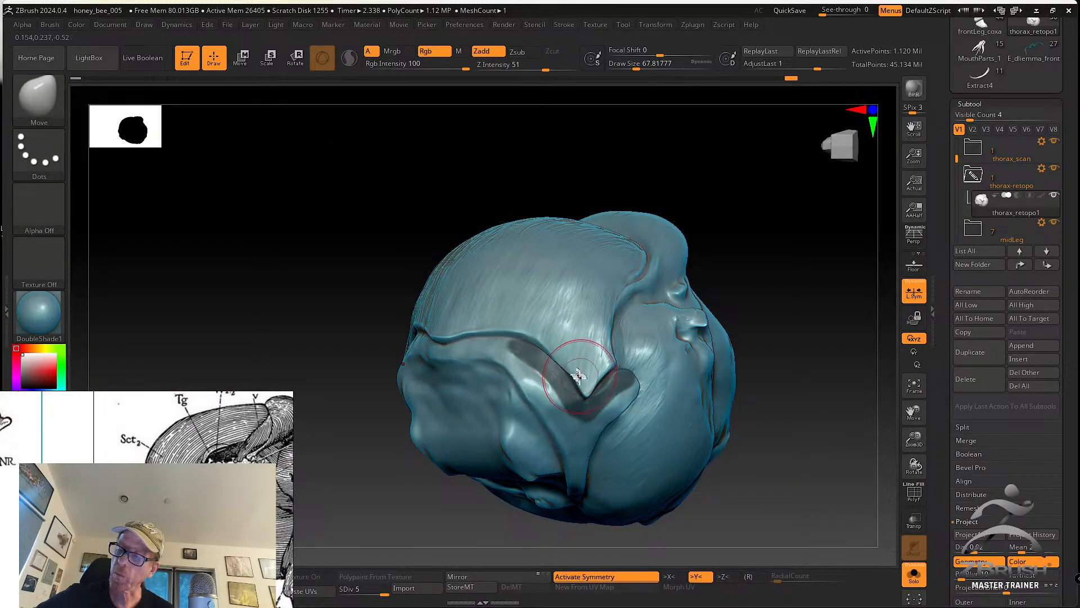
pyautogui.moveTo(576, 378); pyautogui.dragTo(568, 360, button='right')
pyautogui.press('s')
pyautogui.moveTo(586, 385)
pyautogui.mouseDown()
pyautogui.moveTo(576, 382)
pyautogui.moveTo(587, 384)
pyautogui.mouseUp()
pyautogui.press('s')
pyautogui.moveTo(588, 383); pyautogui.dragTo(591, 384, button='right')
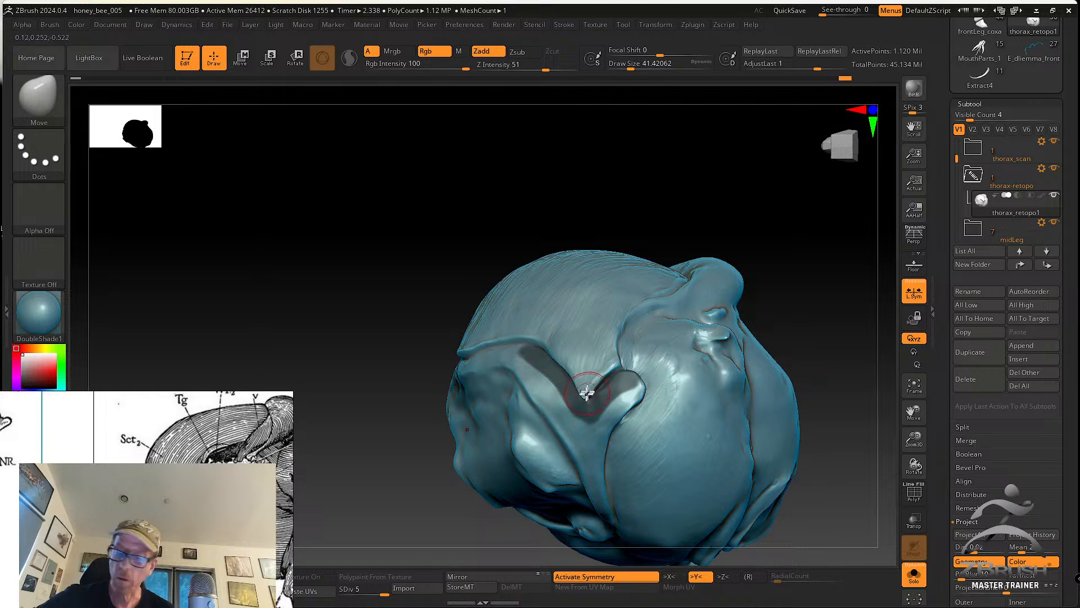
# Refine and smooth the tip of the back shell's pointed corner at draw size about 29
pyautogui.press('shift')
pyautogui.moveTo(594, 397); pyautogui.dragTo(592, 387, button='right')
pyautogui.press('s')
pyautogui.moveTo(591, 387); pyautogui.dragTo(589, 387)
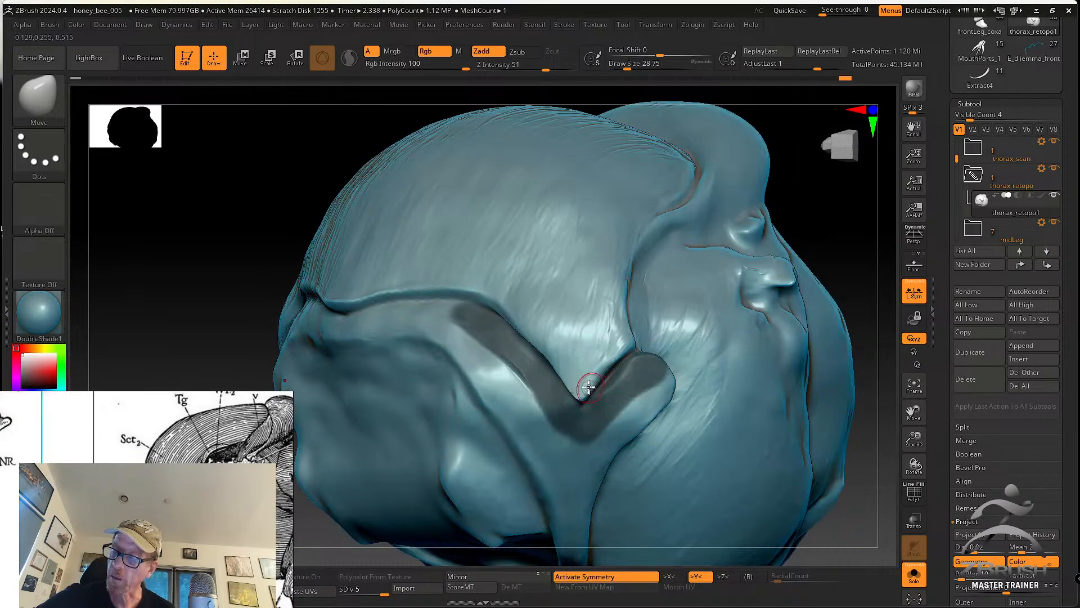
pyautogui.press('shift')
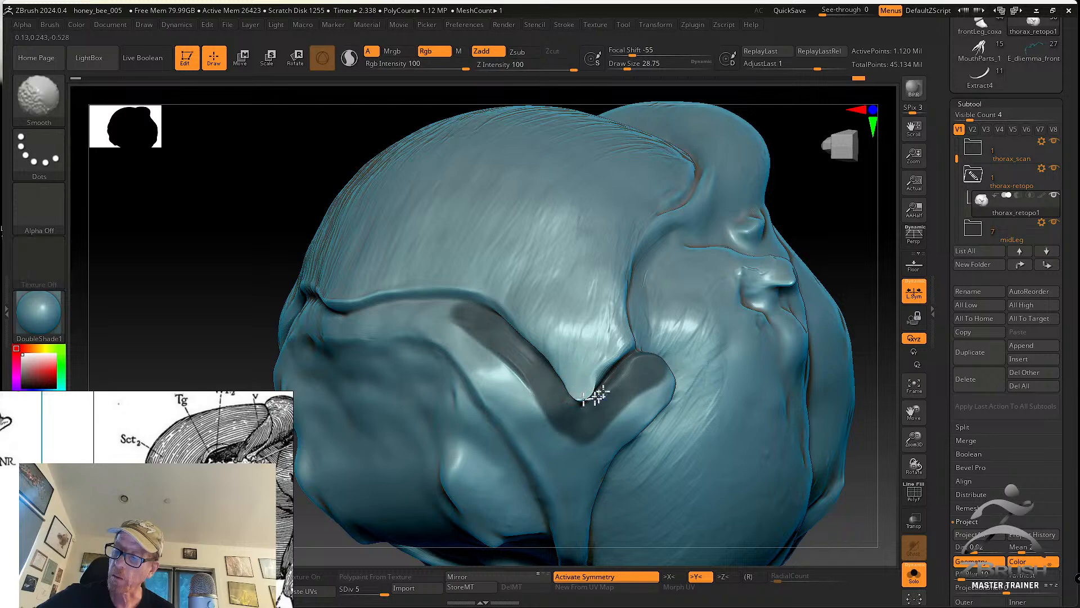
# Enlarge the Move brush to about 49 and adjust the shell's edge between the pointed corner and the rounded lobe, smoothing the result
pyautogui.moveTo(605, 353); pyautogui.dragTo(615, 360, button='right')
pyautogui.press('s')
pyautogui.moveTo(609, 364); pyautogui.dragTo(612, 364)
pyautogui.moveTo(603, 379); pyautogui.dragTo(624, 363, button='right')
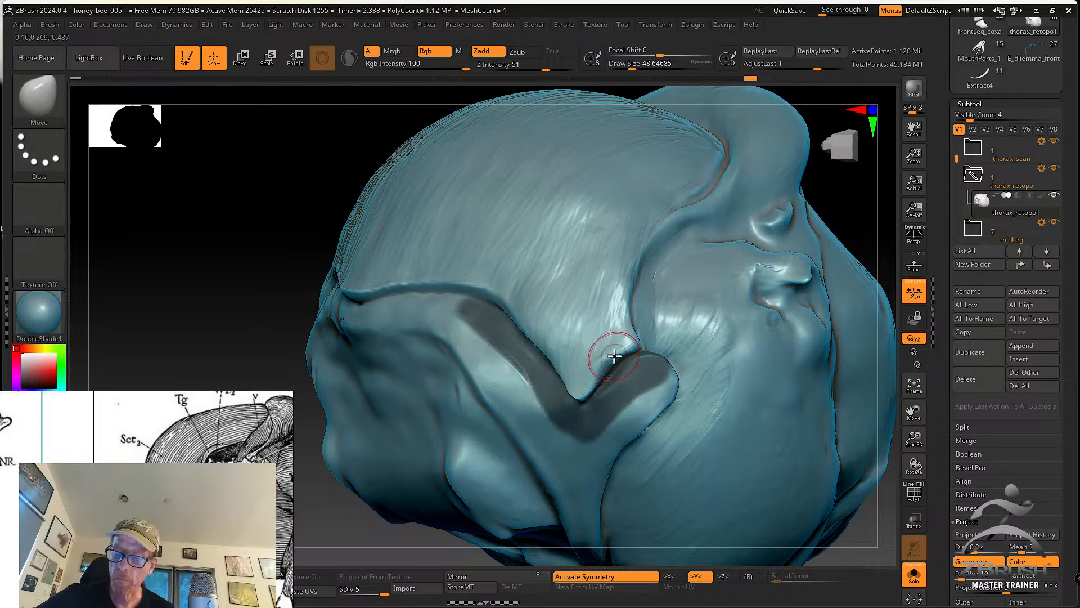
pyautogui.keyDown('shift'); pyautogui.moveTo(605, 363); pyautogui.dragTo(606, 360); pyautogui.keyUp('shift')
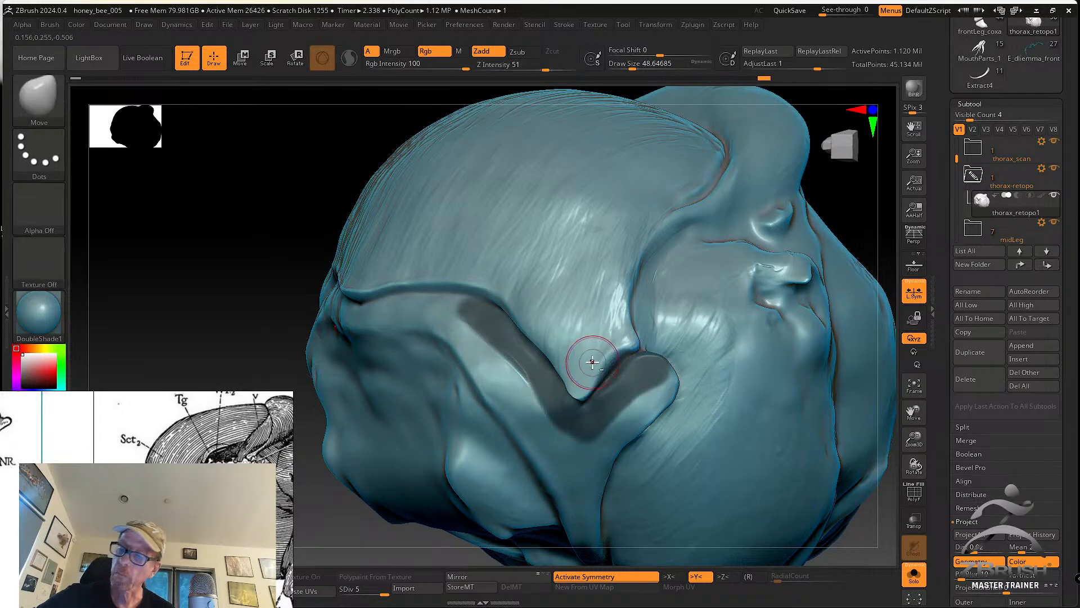
# Clear the mask and smooth the band below the back shell's seam, with the brush reduced to about 39
pyautogui.keyDown('ctrl'); pyautogui.moveTo(592, 362); pyautogui.dragTo(574, 324, button='right'); pyautogui.keyUp('ctrl')
pyautogui.keyDown('ctrl'); pyautogui.moveTo(402, 301); pyautogui.dragTo(417, 307); pyautogui.keyUp('ctrl')
pyautogui.moveTo(544, 338)
pyautogui.keyDown('shift'); pyautogui.mouseDown()
pyautogui.moveTo(581, 391)
pyautogui.moveTo(569, 390)
pyautogui.mouseUp(); pyautogui.keyUp('shift')
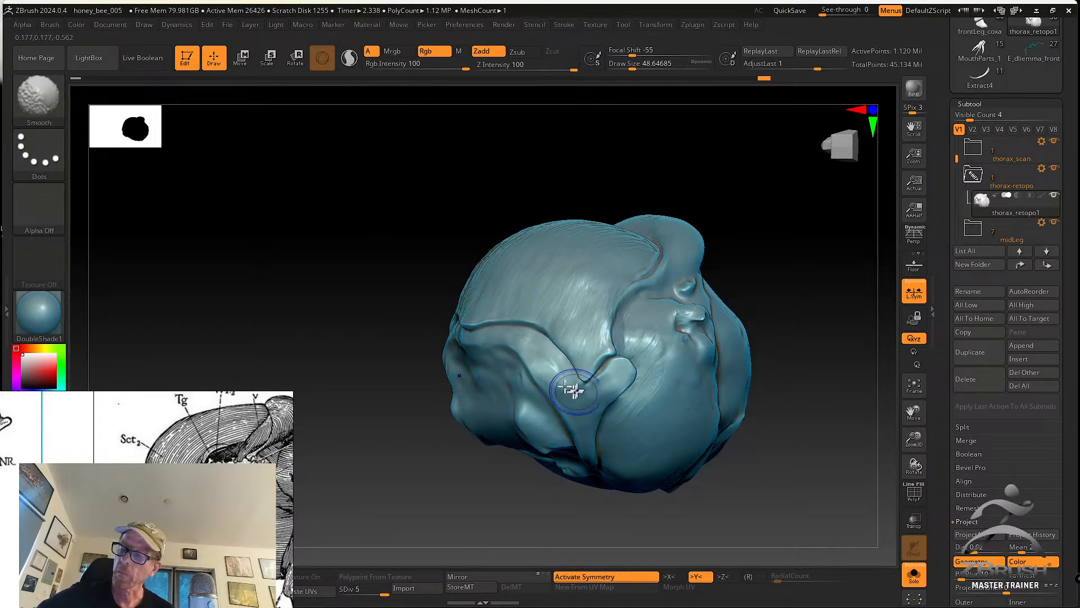
pyautogui.moveTo(559, 356)
pyautogui.mouseDown(button='right')
pyautogui.moveTo(565, 318)
pyautogui.moveTo(515, 333)
pyautogui.mouseUp(button='right')
pyautogui.press('[')
pyautogui.keyDown('shift'); pyautogui.moveTo(515, 334); pyautogui.dragTo(511, 339); pyautogui.keyUp('shift')
pyautogui.moveTo(497, 342); pyautogui.dragTo(528, 342, button='right')
pyautogui.keyDown('shift'); pyautogui.moveTo(492, 336); pyautogui.dragTo(457, 339); pyautogui.keyUp('shift')
# Switch to the SK_Cloth brush at draw size about 31 and sharpen the fold along the band above the end recess
pyautogui.moveTo(457, 330); pyautogui.dragTo(467, 350, button='right')
pyautogui.click(45, 103)
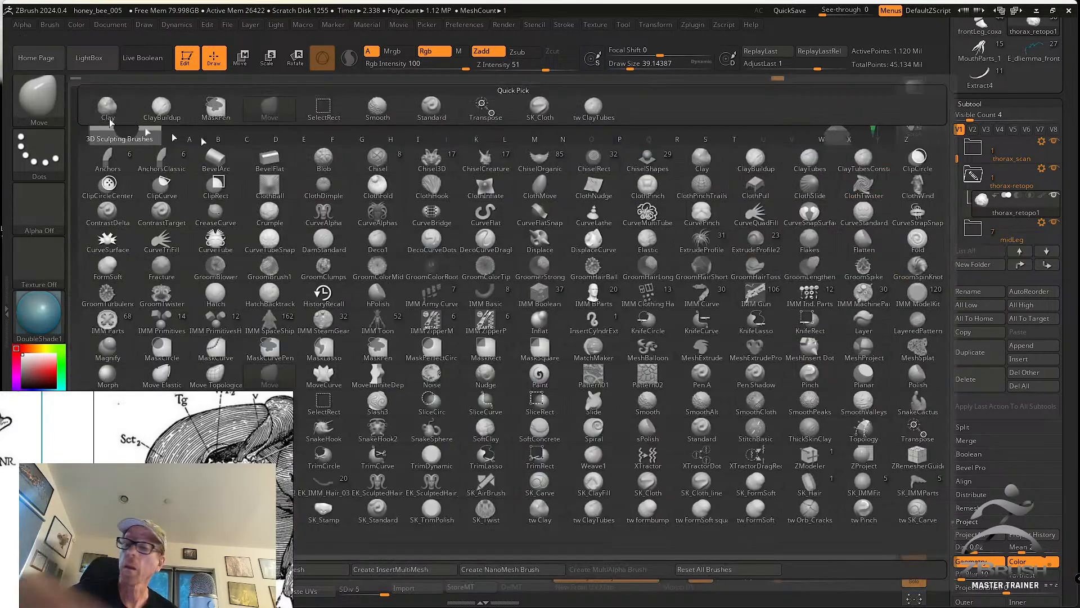
pyautogui.click(539, 107)
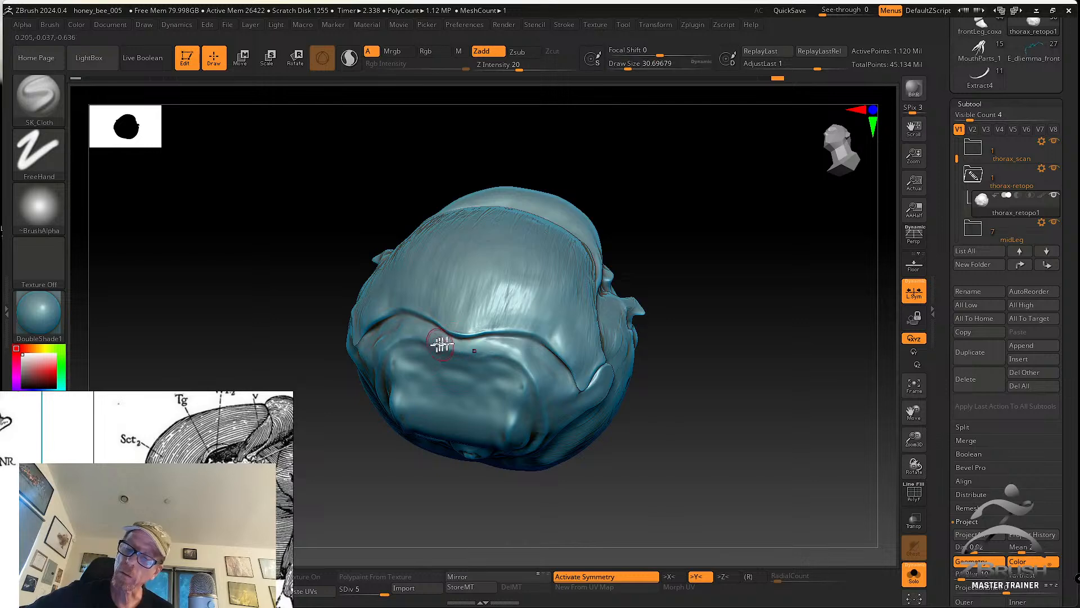
pyautogui.moveTo(430, 346); pyautogui.dragTo(485, 355)
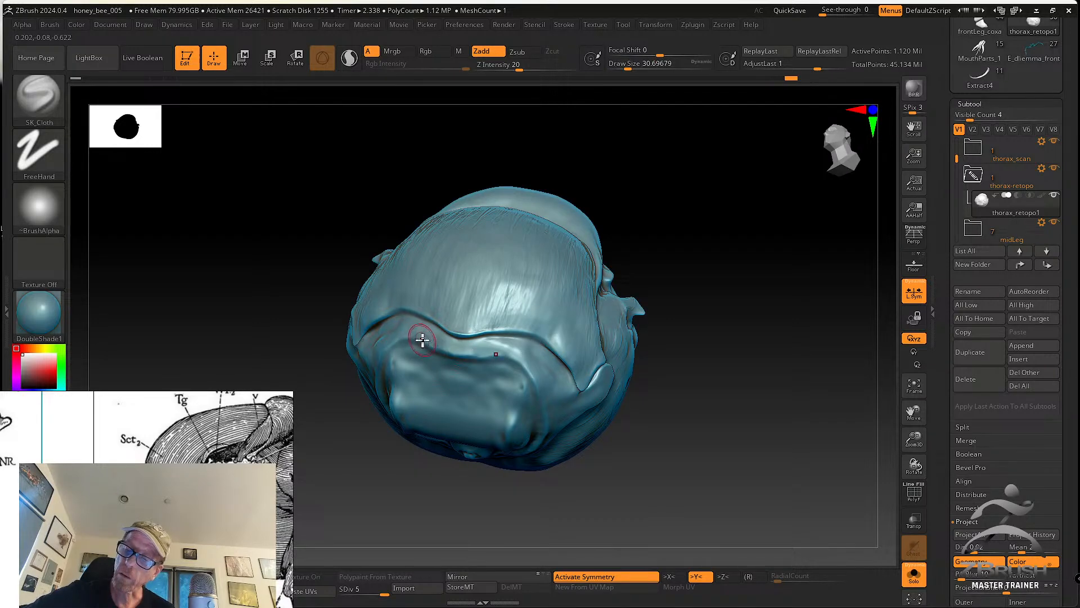
# Sharpen the fold running down beside the end recess and smooth its lower end next to the side strip
pyautogui.moveTo(554, 383)
pyautogui.mouseDown(button='right')
pyautogui.moveTo(559, 366)
pyautogui.moveTo(579, 361)
pyautogui.moveTo(594, 372)
pyautogui.moveTo(585, 400)
pyautogui.mouseUp(button='right')
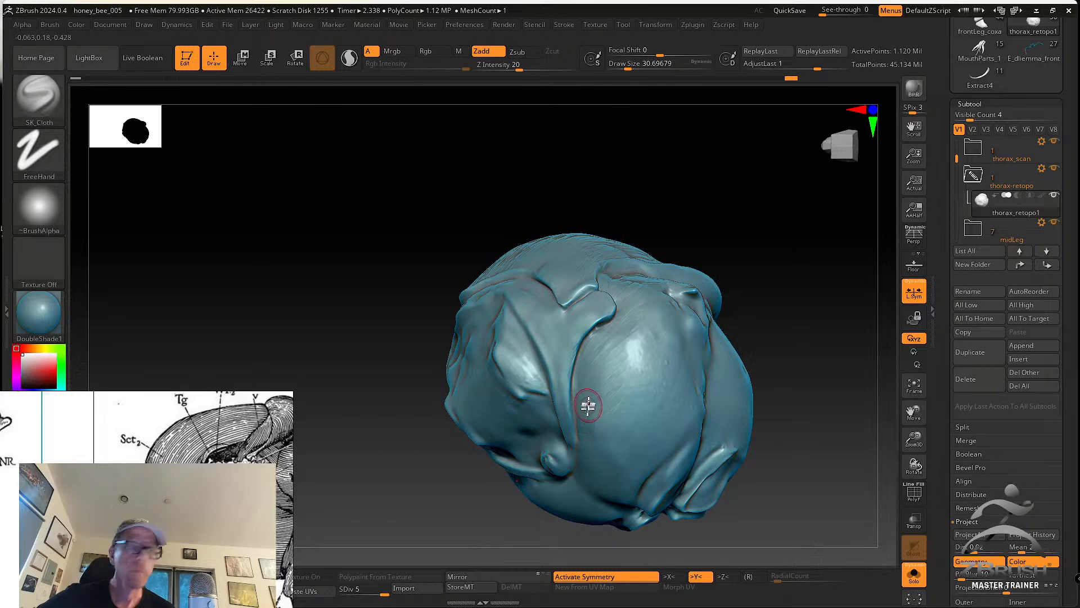
pyautogui.press('shift')
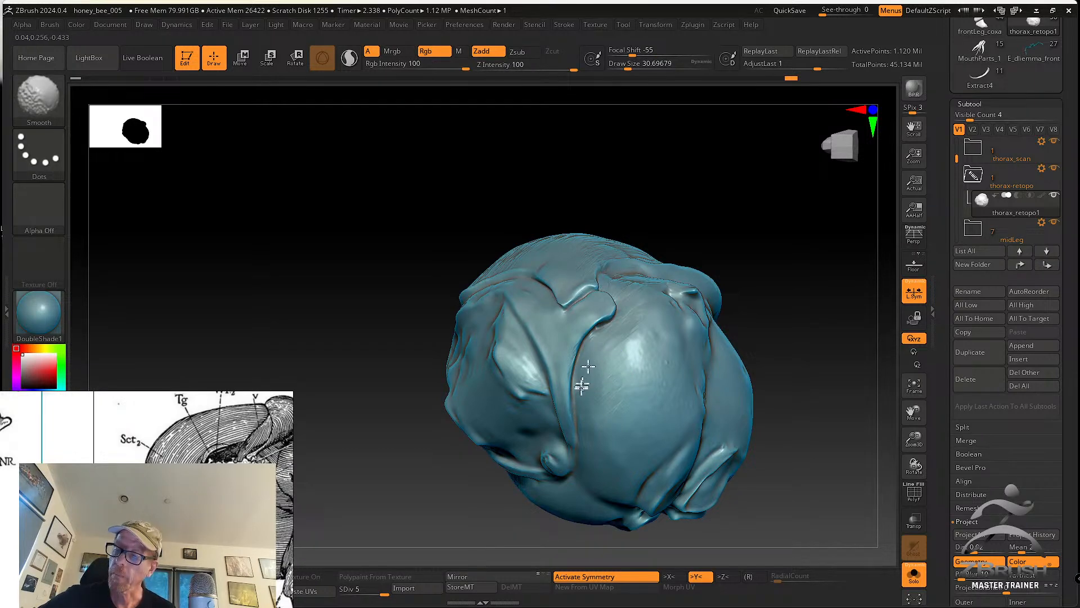
pyautogui.moveTo(581, 386)
pyautogui.mouseDown(button='right')
pyautogui.moveTo(593, 417)
pyautogui.moveTo(550, 398)
pyautogui.moveTo(535, 427)
pyautogui.mouseUp(button='right')
pyautogui.moveTo(473, 350)
pyautogui.mouseDown(button='right')
pyautogui.moveTo(444, 352)
pyautogui.moveTo(464, 333)
pyautogui.mouseUp(button='right')
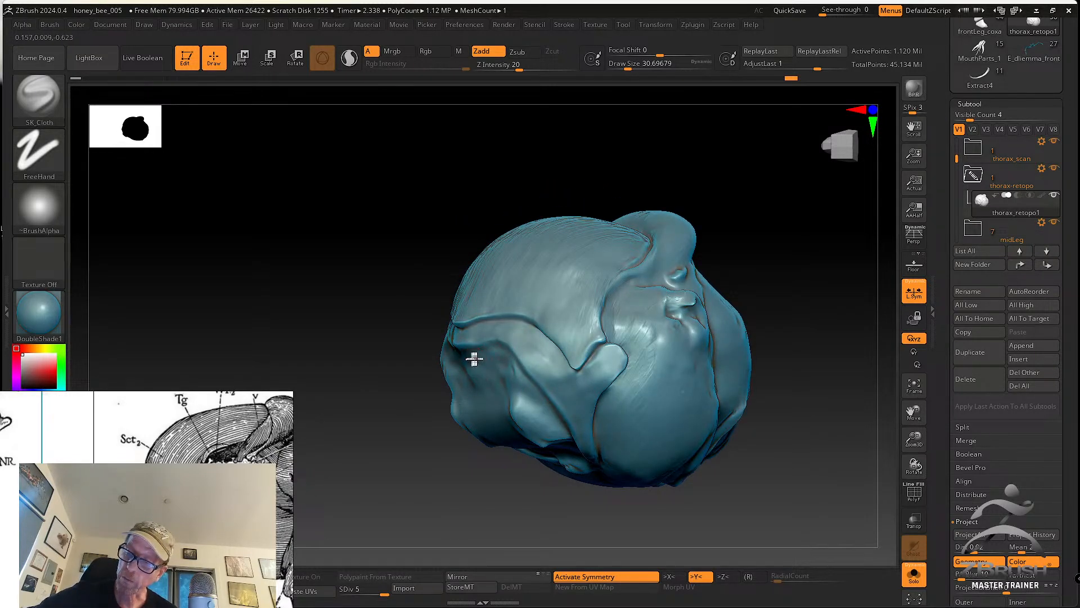
pyautogui.moveTo(512, 424); pyautogui.dragTo(514, 386, button='right')
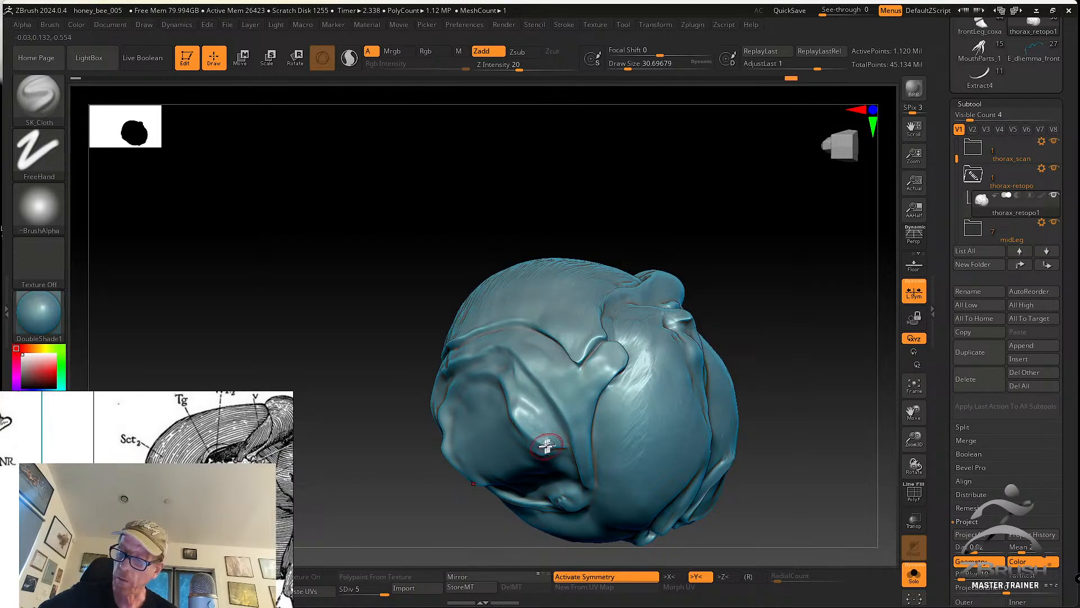
pyautogui.moveTo(557, 446)
pyautogui.mouseDown(button='right')
pyautogui.moveTo(564, 436)
pyautogui.moveTo(562, 448)
pyautogui.mouseUp(button='right')
pyautogui.keyDown('shift'); pyautogui.moveTo(567, 449); pyautogui.dragTo(570, 471); pyautogui.keyUp('shift')
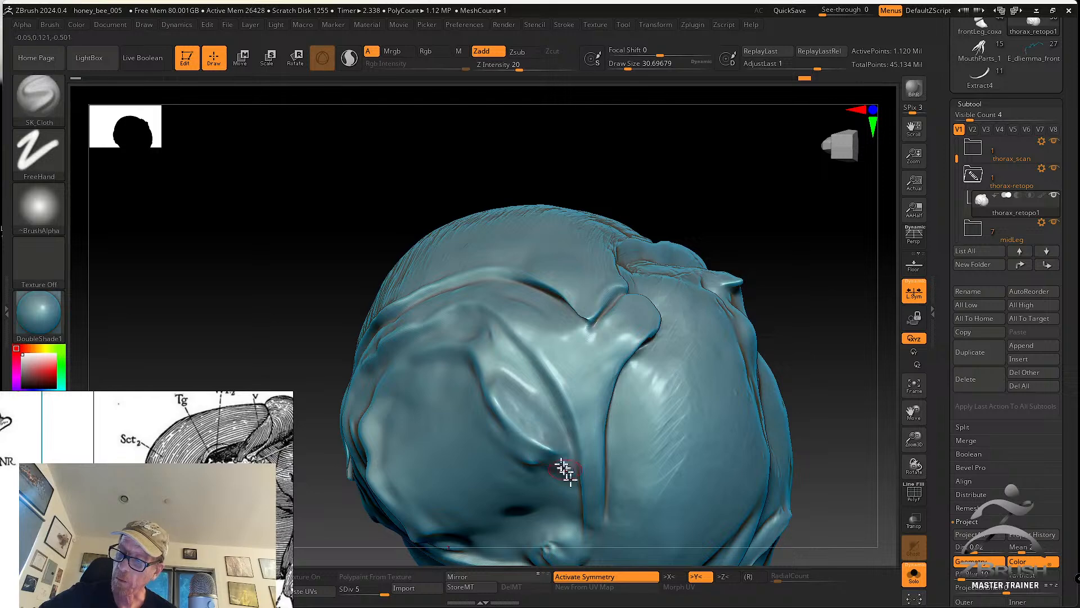
pyautogui.moveTo(555, 453); pyautogui.dragTo(542, 447, button='right')
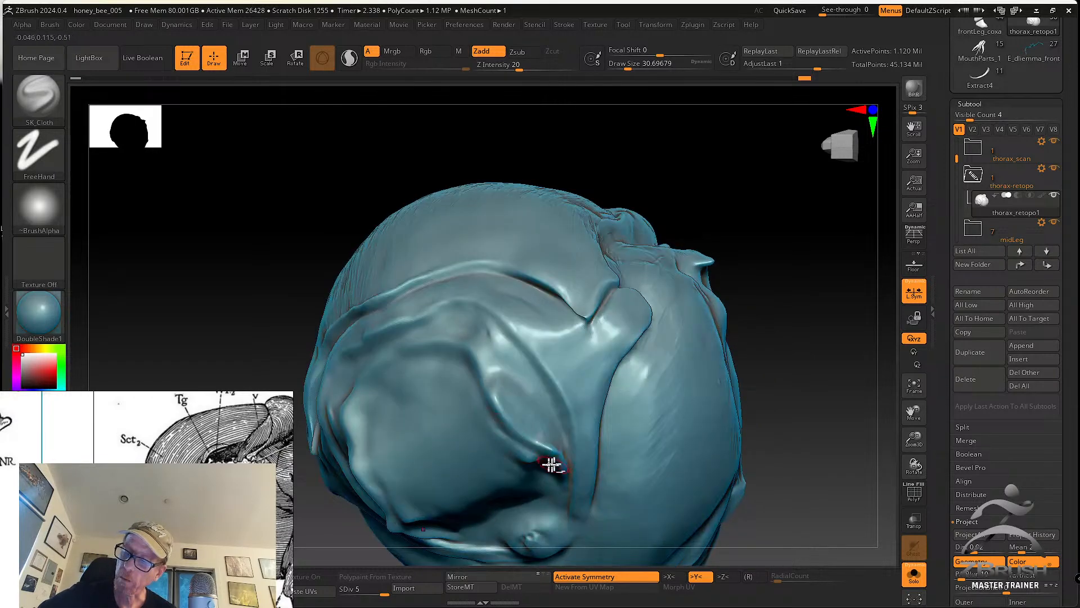
# Reduce the SK_Cloth brush to about 22 and define the ridges along the upper rim of the end recess
pyautogui.moveTo(475, 379); pyautogui.dragTo(480, 437, button='right')
pyautogui.moveTo(477, 386)
pyautogui.mouseDown(button='right')
pyautogui.moveTo(444, 359)
pyautogui.moveTo(452, 346)
pyautogui.mouseUp(button='right')
pyautogui.press('s')
pyautogui.press('s')
pyautogui.moveTo(403, 368)
pyautogui.mouseDown()
pyautogui.moveTo(376, 377)
pyautogui.moveTo(453, 364)
pyautogui.moveTo(409, 368)
pyautogui.mouseUp()
pyautogui.hotkey('ctrl', 'z')
pyautogui.press('s')
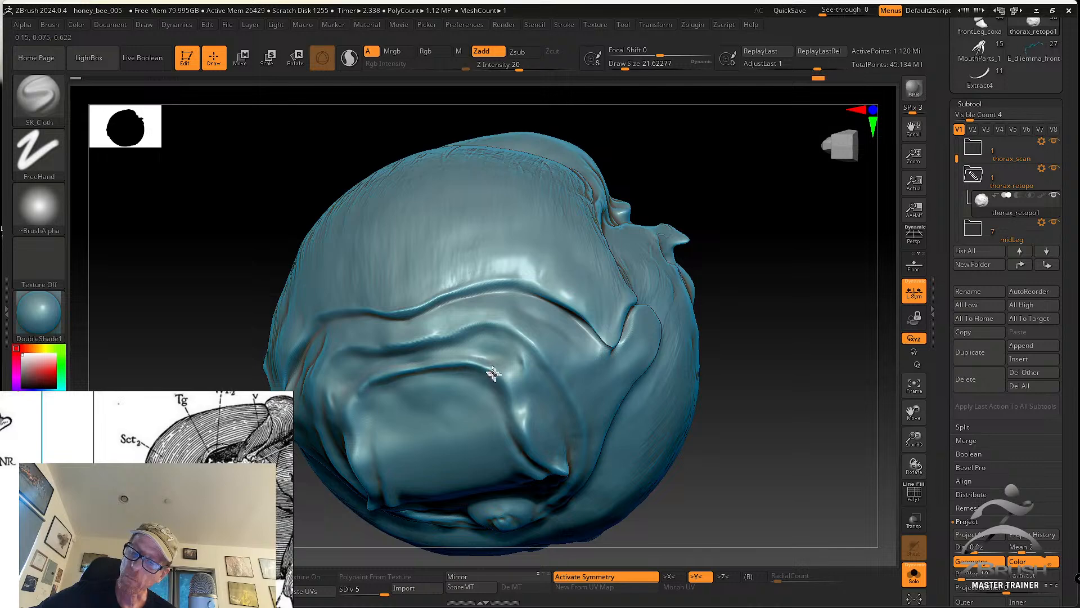
# Deepen the curved crease between the end recess's side plate and the outer band, and smooth the plate's surface along it
pyautogui.moveTo(526, 449)
pyautogui.mouseDown(button='right')
pyautogui.moveTo(523, 383)
pyautogui.moveTo(511, 413)
pyautogui.mouseUp(button='right')
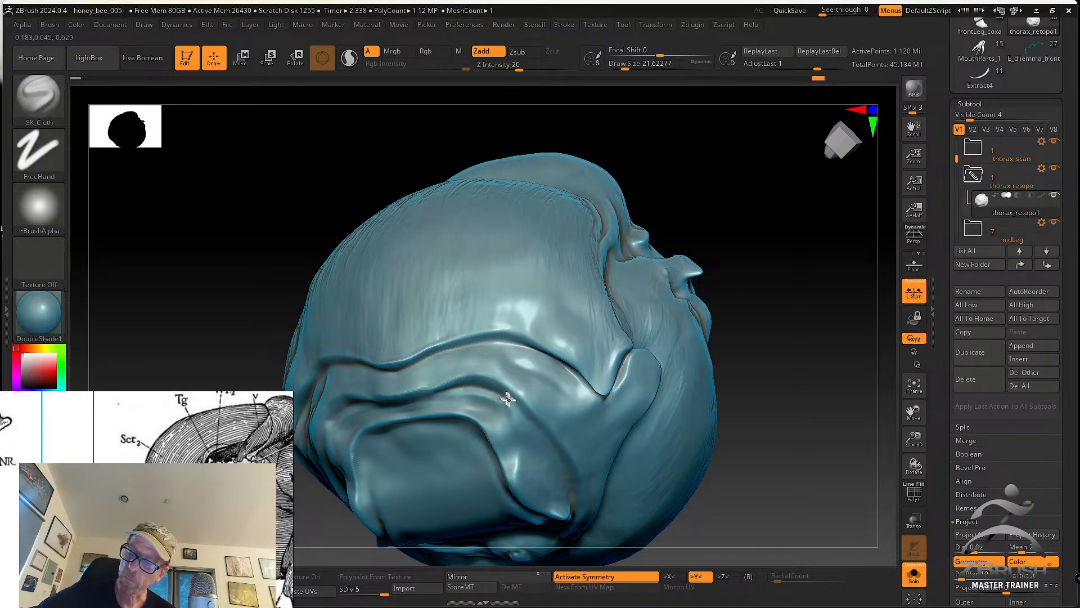
pyautogui.moveTo(563, 470); pyautogui.dragTo(528, 390, button='right')
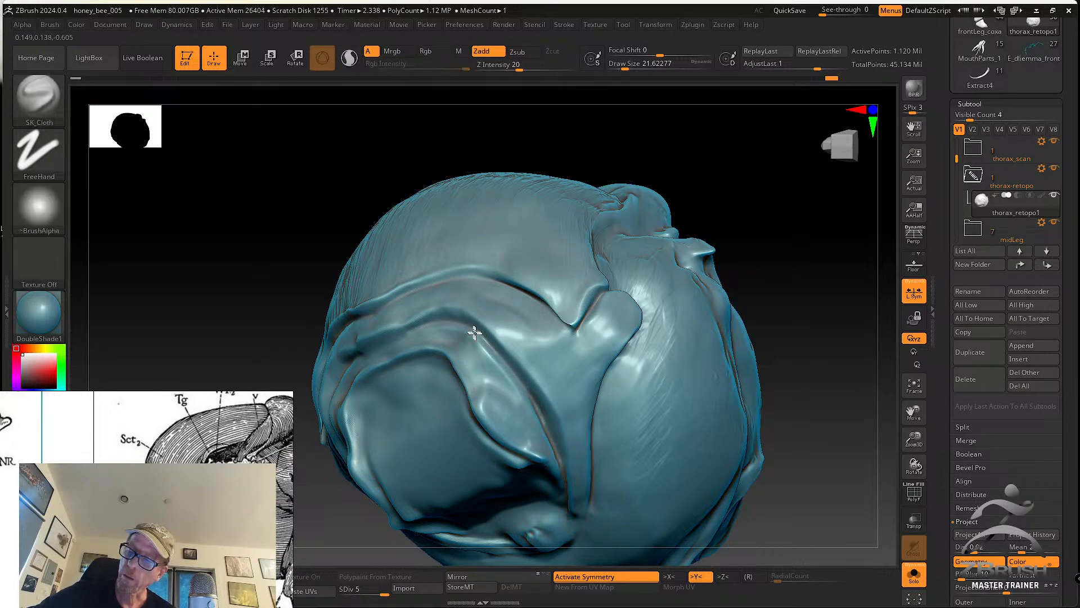
pyautogui.moveTo(552, 436)
pyautogui.mouseDown(button='right')
pyautogui.moveTo(544, 366)
pyautogui.moveTo(474, 326)
pyautogui.mouseUp(button='right')
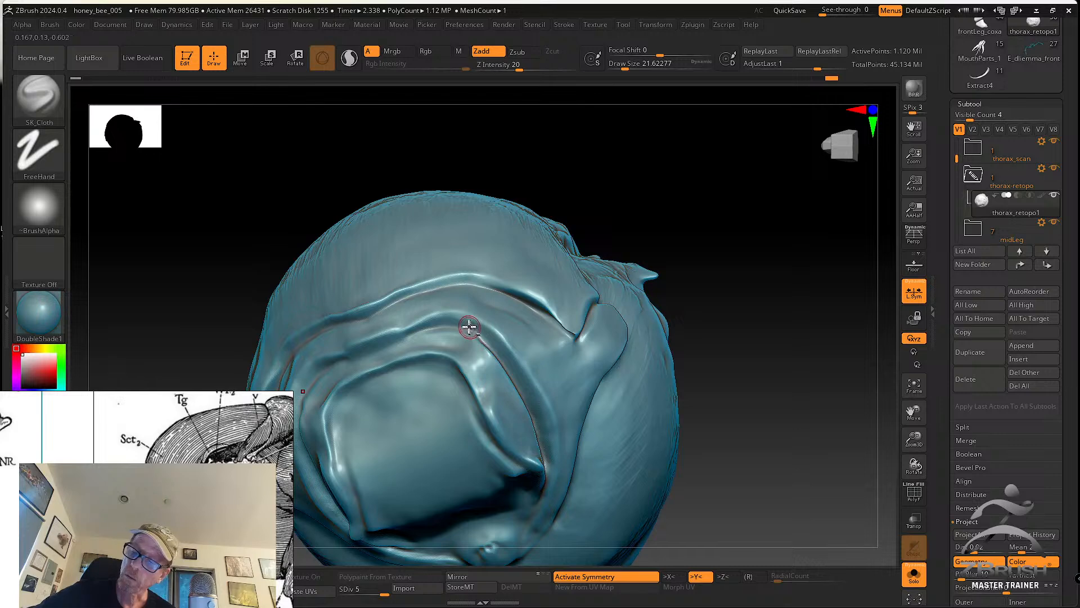
pyautogui.moveTo(532, 398); pyautogui.dragTo(546, 468)
pyautogui.moveTo(546, 468); pyautogui.dragTo(523, 405, button='right')
pyautogui.keyDown('shift'); pyautogui.moveTo(524, 405); pyautogui.dragTo(529, 404); pyautogui.keyUp('shift')
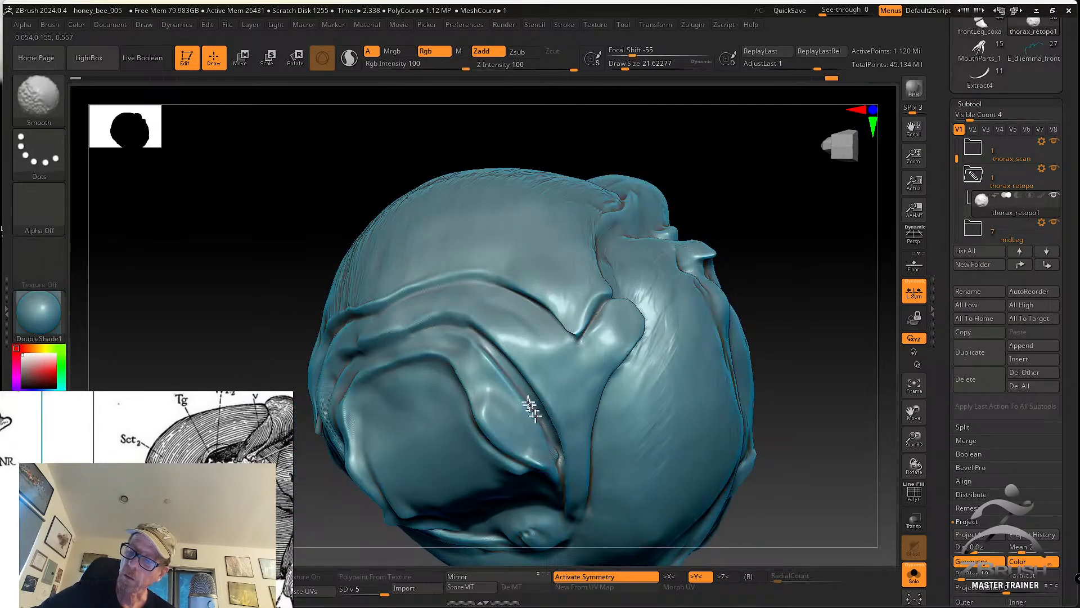
pyautogui.keyDown('shift'); pyautogui.moveTo(472, 338); pyautogui.dragTo(476, 356); pyautogui.keyUp('shift')
# Switch to the tw ClayTubes brush at draw size about 31 and stroke fine lengthwise texture onto the plate beside the end recess
pyautogui.click(39, 100)
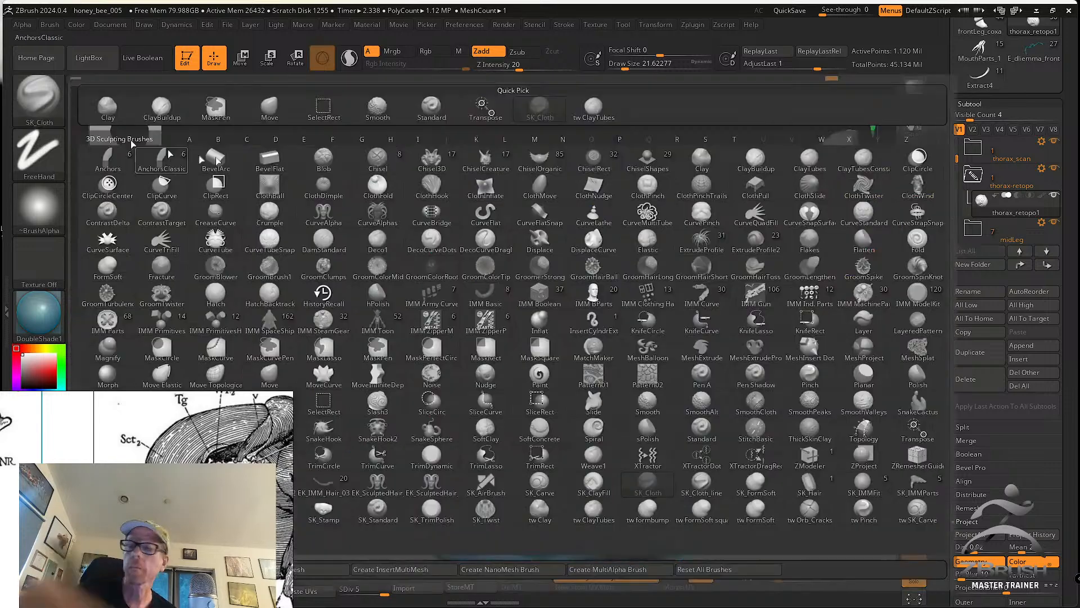
pyautogui.click(594, 109)
pyautogui.press('s')
pyautogui.click(469, 353)
pyautogui.press('s')
pyautogui.click(478, 347)
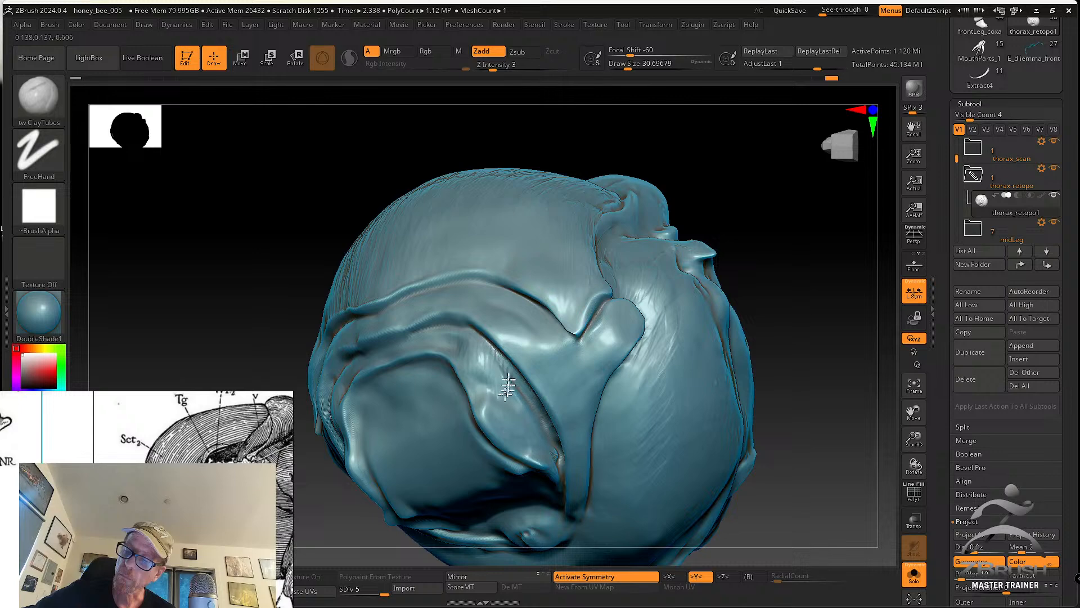
pyautogui.moveTo(521, 410); pyautogui.dragTo(524, 414)
pyautogui.moveTo(502, 368); pyautogui.dragTo(534, 420)
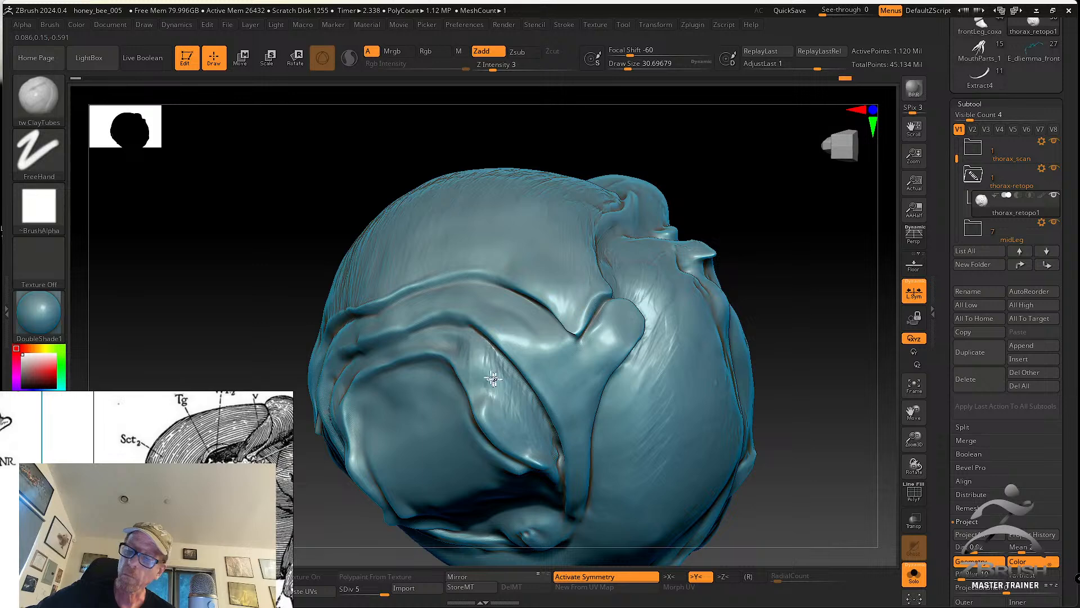
# Extend the fine clay strokes over the side plate's upper inner edge and down to its lower tip
pyautogui.keyDown('alt'); pyautogui.moveTo(492, 377); pyautogui.dragTo(486, 367, button='right'); pyautogui.keyUp('alt')
pyautogui.moveTo(483, 344)
pyautogui.mouseDown()
pyautogui.moveTo(495, 360)
pyautogui.moveTo(480, 410)
pyautogui.mouseUp()
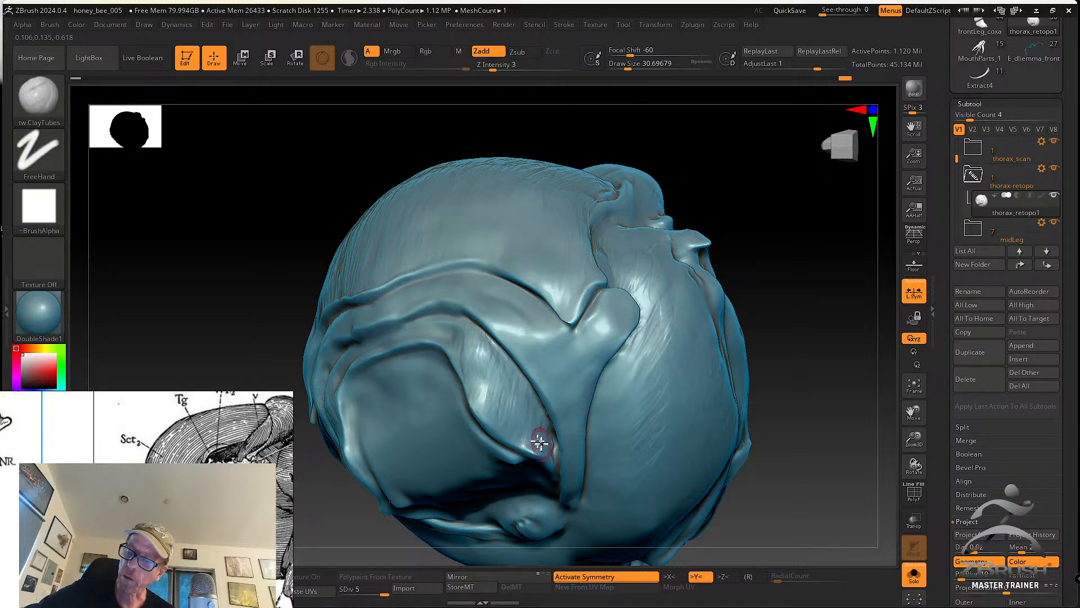
pyautogui.moveTo(536, 432); pyautogui.dragTo(537, 414, button='right')
pyautogui.moveTo(537, 414); pyautogui.dragTo(549, 448)
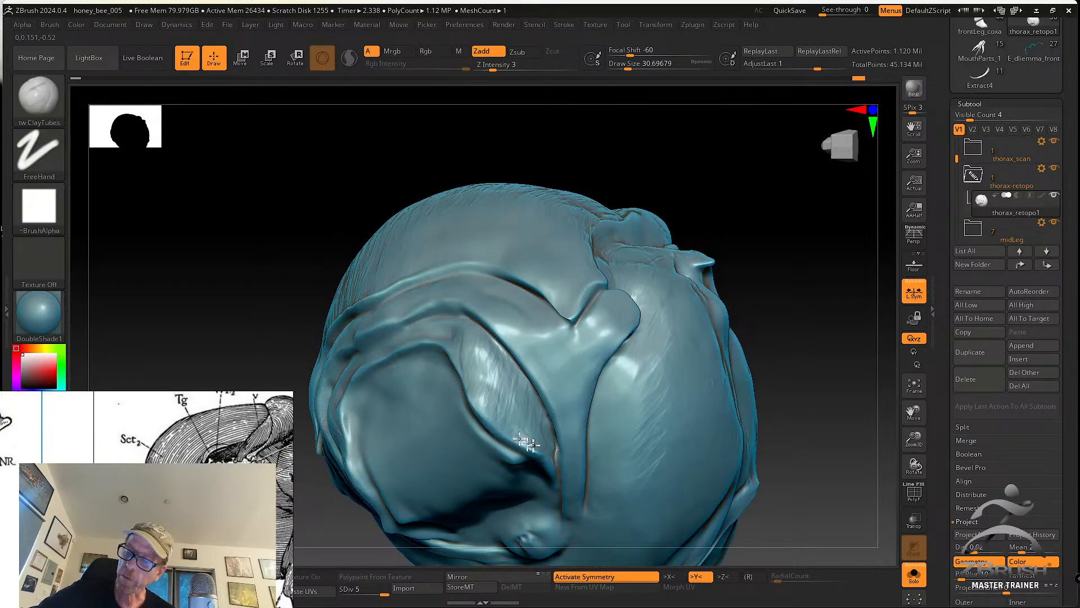
# Carry the fine stroke texture along the band above the end recess and blend it into the side plate's strokes
pyautogui.moveTo(514, 405)
pyautogui.mouseDown(button='right')
pyautogui.moveTo(447, 382)
pyautogui.moveTo(424, 392)
pyautogui.mouseUp(button='right')
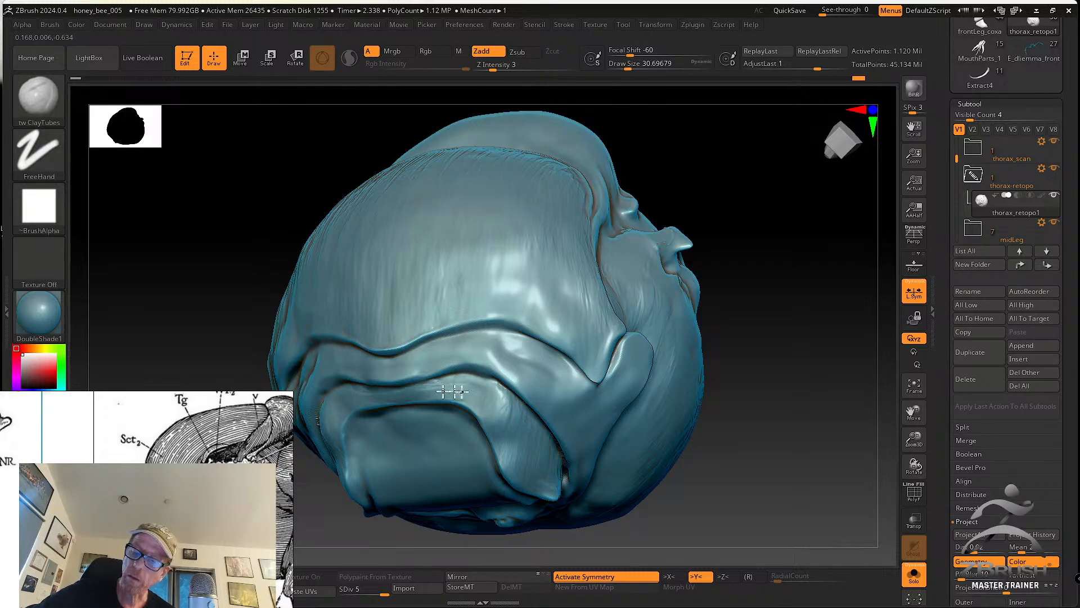
pyautogui.moveTo(512, 413); pyautogui.dragTo(467, 404, button='right')
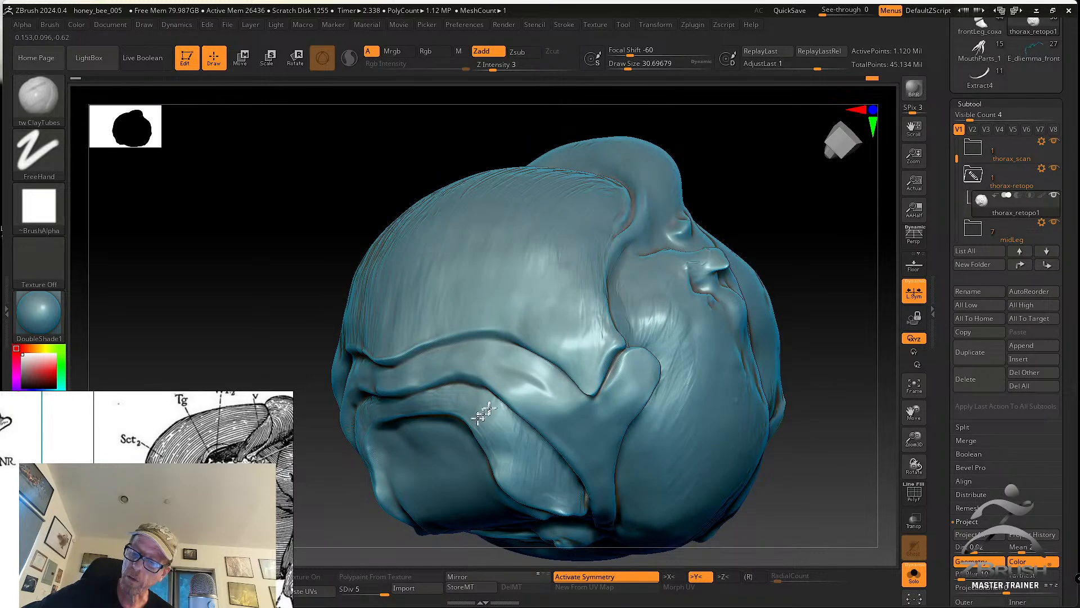
pyautogui.moveTo(529, 467); pyautogui.dragTo(535, 405, button='right')
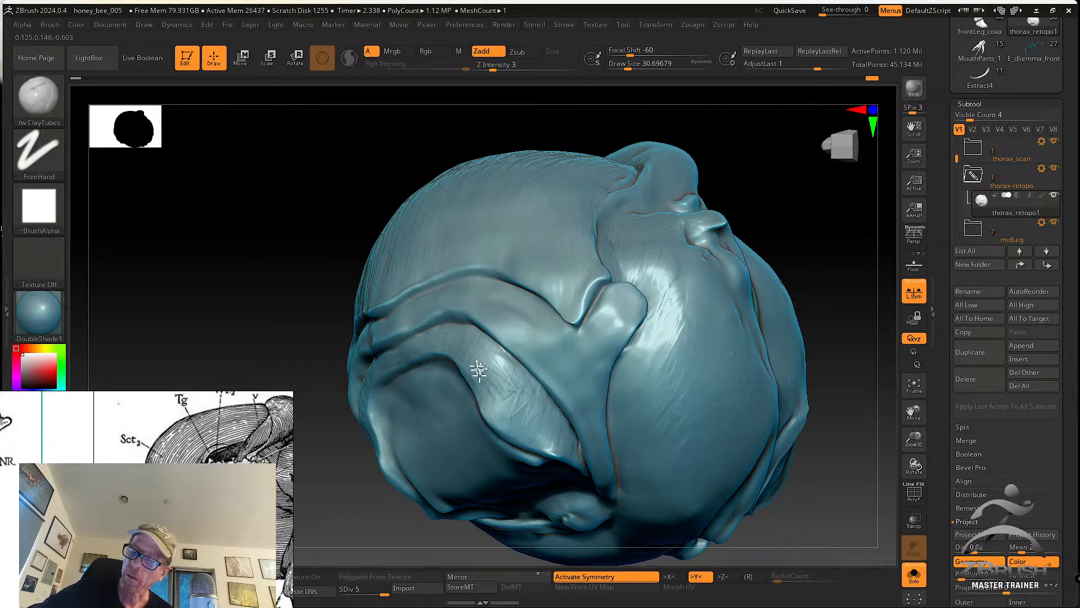
pyautogui.moveTo(557, 419)
pyautogui.mouseDown(button='right')
pyautogui.moveTo(563, 436)
pyautogui.moveTo(539, 426)
pyautogui.mouseUp(button='right')
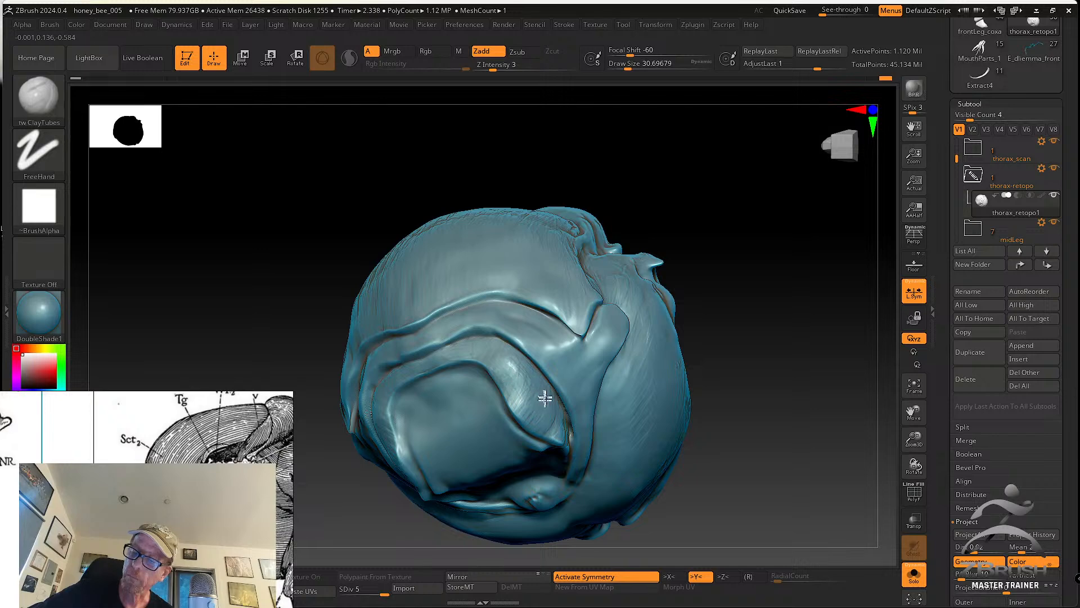
pyautogui.moveTo(555, 426); pyautogui.dragTo(562, 422, button='right')
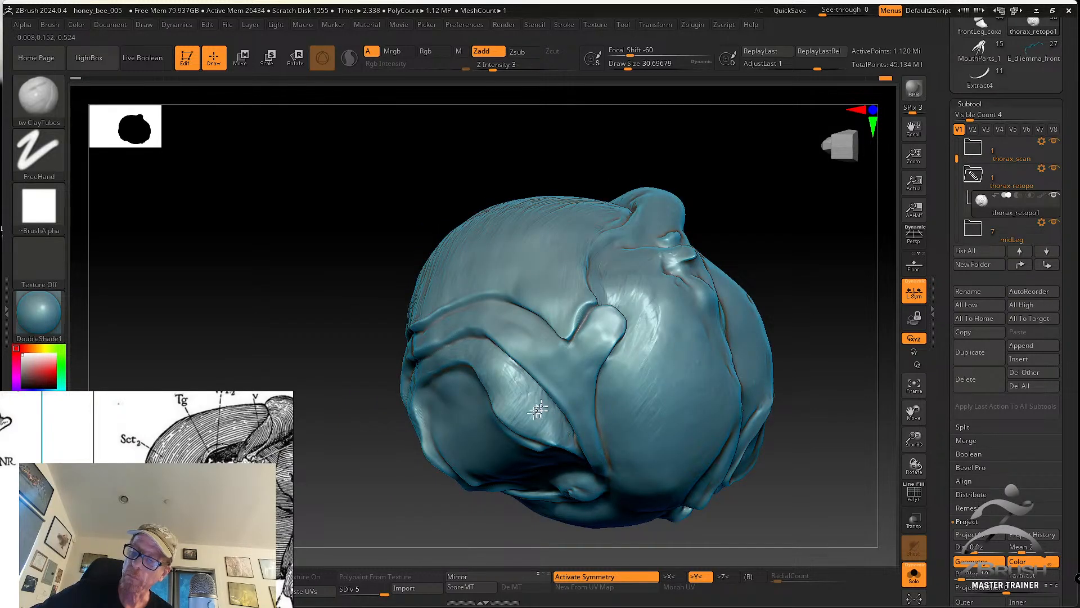
pyautogui.moveTo(507, 379); pyautogui.dragTo(475, 382, button='right')
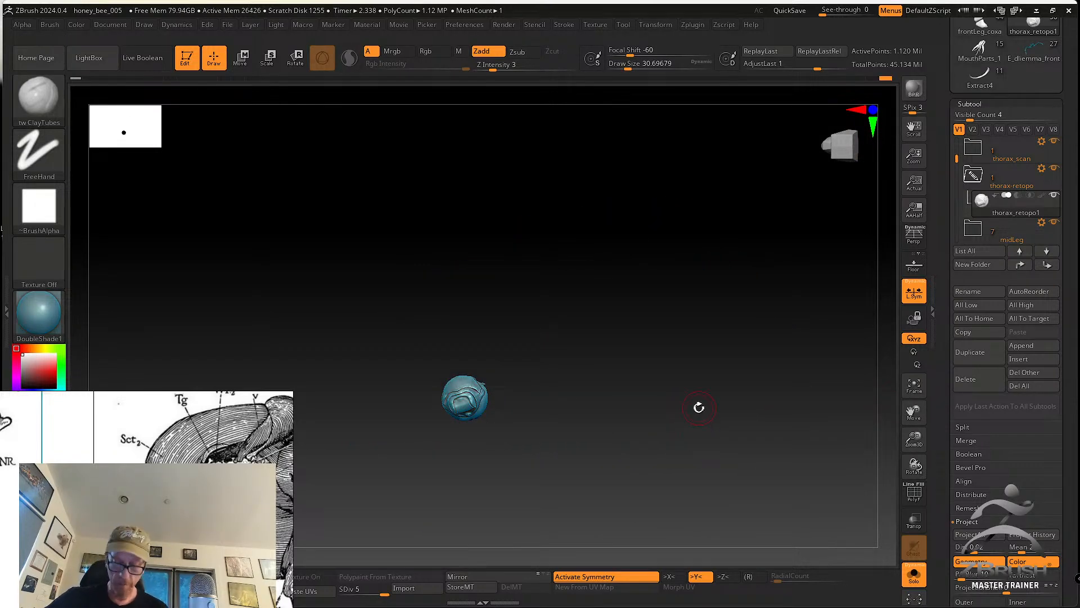
# Frame the thorax and paint a mask over the curved collar band around the neck opening
pyautogui.press('f')
pyautogui.moveTo(572, 381); pyautogui.dragTo(463, 340, button='right')
pyautogui.press('s')
pyautogui.moveTo(443, 304); pyautogui.dragTo(442, 304)
pyautogui.moveTo(357, 315)
pyautogui.keyDown('ctrl'); pyautogui.mouseDown()
pyautogui.moveTo(514, 281)
pyautogui.moveTo(505, 291)
pyautogui.moveTo(521, 287)
pyautogui.moveTo(572, 343)
pyautogui.moveTo(545, 345)
pyautogui.moveTo(564, 367)
pyautogui.moveTo(562, 316)
pyautogui.moveTo(579, 360)
pyautogui.mouseUp(); pyautogui.keyUp('ctrl')
pyautogui.moveTo(585, 337); pyautogui.dragTo(546, 321, button='right')
pyautogui.moveTo(554, 309)
pyautogui.keyDown('ctrl'); pyautogui.mouseDown()
pyautogui.moveTo(619, 376)
pyautogui.moveTo(562, 376)
pyautogui.moveTo(617, 394)
pyautogui.moveTo(640, 427)
pyautogui.mouseUp(); pyautogui.keyUp('ctrl')
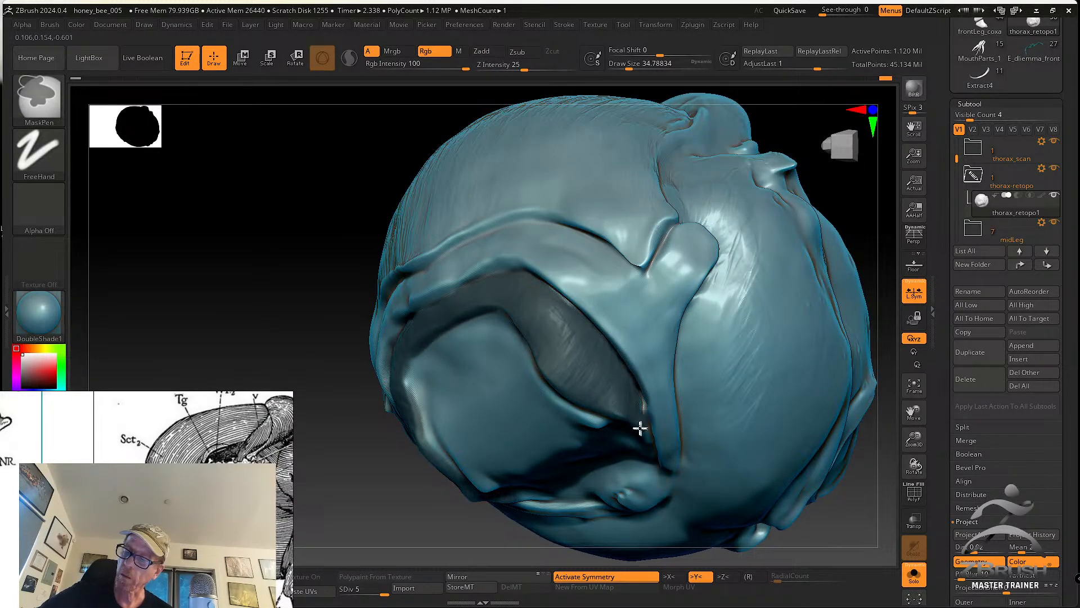
# Invert the mask so that only the collar band around the neck opening is editable
pyautogui.moveTo(600, 402); pyautogui.dragTo(636, 425, button='right')
pyautogui.keyDown('ctrl'); pyautogui.click(705, 482); pyautogui.keyUp('ctrl')
pyautogui.press('w')
pyautogui.moveTo(714, 500)
pyautogui.mouseDown(button='right')
pyautogui.moveTo(730, 471)
pyautogui.moveTo(631, 390)
pyautogui.mouseUp(button='right')
pyautogui.press('q')
# Switch to the Move brush at a draw size of about 94 and reshape the top of the unmasked collar band
pyautogui.click(38, 96)
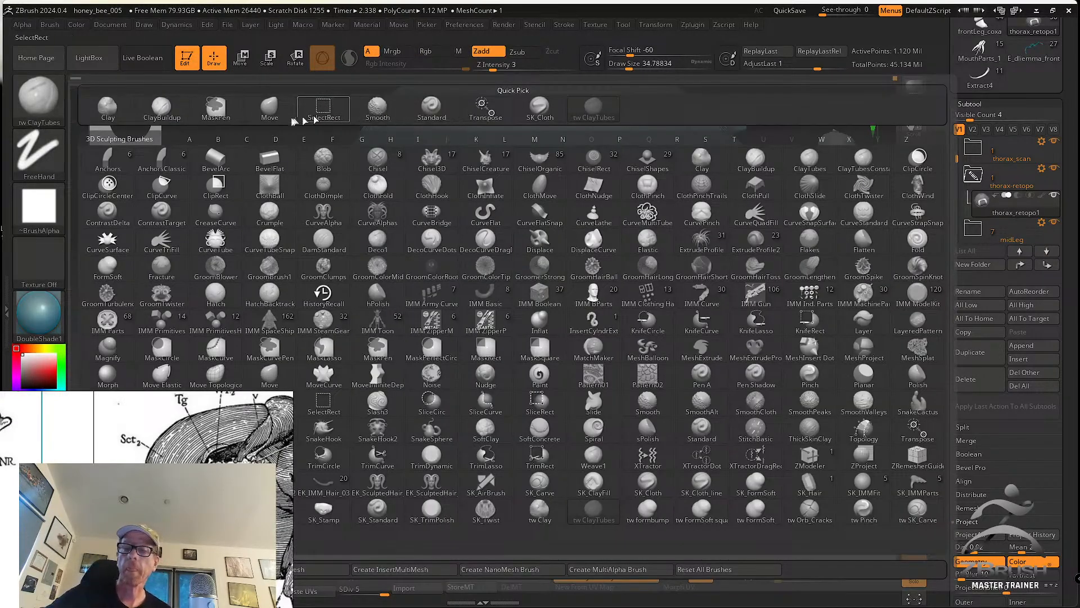
pyautogui.click(270, 110)
pyautogui.press('s')
pyautogui.moveTo(558, 294); pyautogui.dragTo(568, 294)
pyautogui.keyDown('alt'); pyautogui.moveTo(573, 288); pyautogui.dragTo(573, 362, button='right'); pyautogui.keyUp('alt')
pyautogui.moveTo(573, 363)
pyautogui.mouseDown(button='right')
pyautogui.moveTo(582, 380)
pyautogui.moveTo(579, 355)
pyautogui.mouseUp(button='right')
pyautogui.moveTo(574, 375)
pyautogui.mouseDown()
pyautogui.moveTo(574, 365)
pyautogui.moveTo(612, 370)
pyautogui.mouseUp()
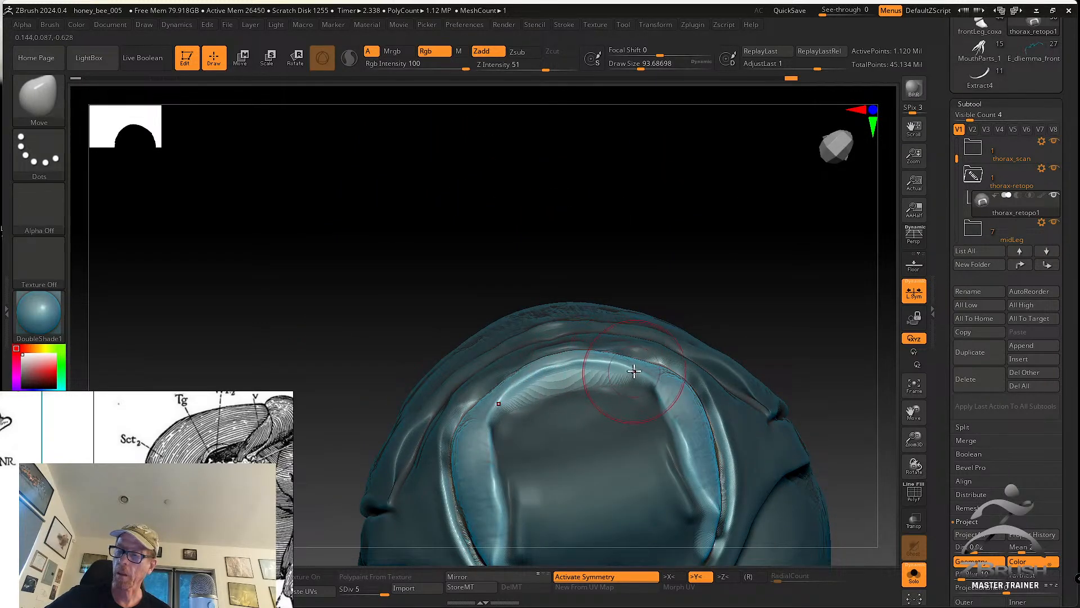
pyautogui.moveTo(642, 373)
pyautogui.mouseDown(button='right')
pyautogui.moveTo(646, 400)
pyautogui.moveTo(632, 424)
pyautogui.moveTo(604, 383)
pyautogui.moveTo(610, 414)
pyautogui.moveTo(598, 405)
pyautogui.mouseUp(button='right')
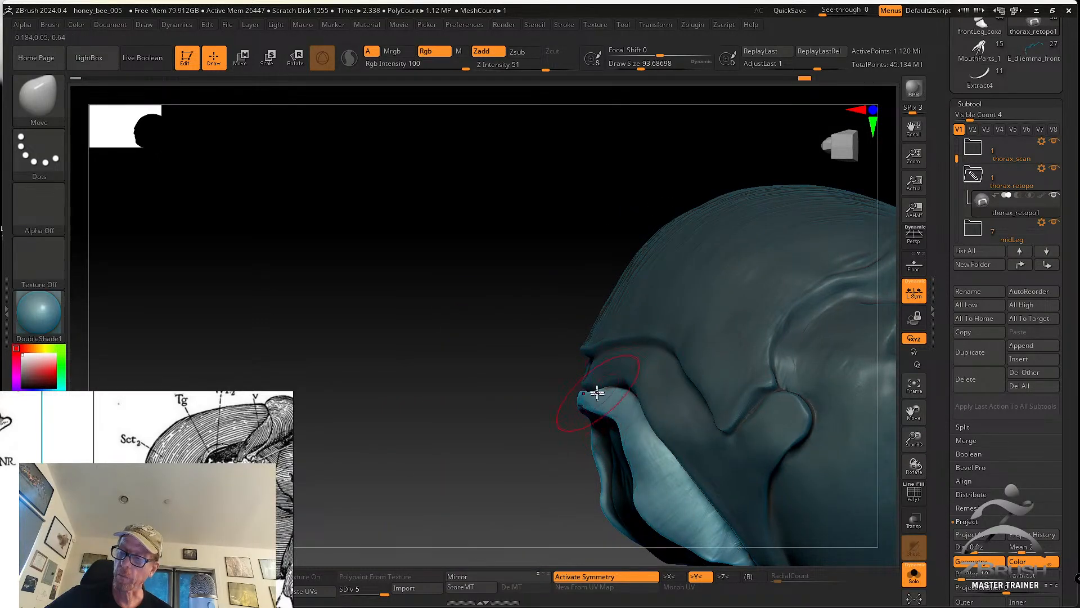
# Reduce the draw size to about 77 and adjust the collar band's profile below its upper lip in side view
pyautogui.moveTo(599, 394); pyautogui.dragTo(598, 387, button='right')
pyautogui.press('s')
pyautogui.moveTo(598, 386); pyautogui.dragTo(595, 387)
pyautogui.moveTo(596, 386)
pyautogui.mouseDown(button='right')
pyautogui.moveTo(602, 400)
pyautogui.moveTo(586, 387)
pyautogui.moveTo(604, 396)
pyautogui.mouseUp(button='right')
pyautogui.press('s')
pyautogui.click(611, 414)
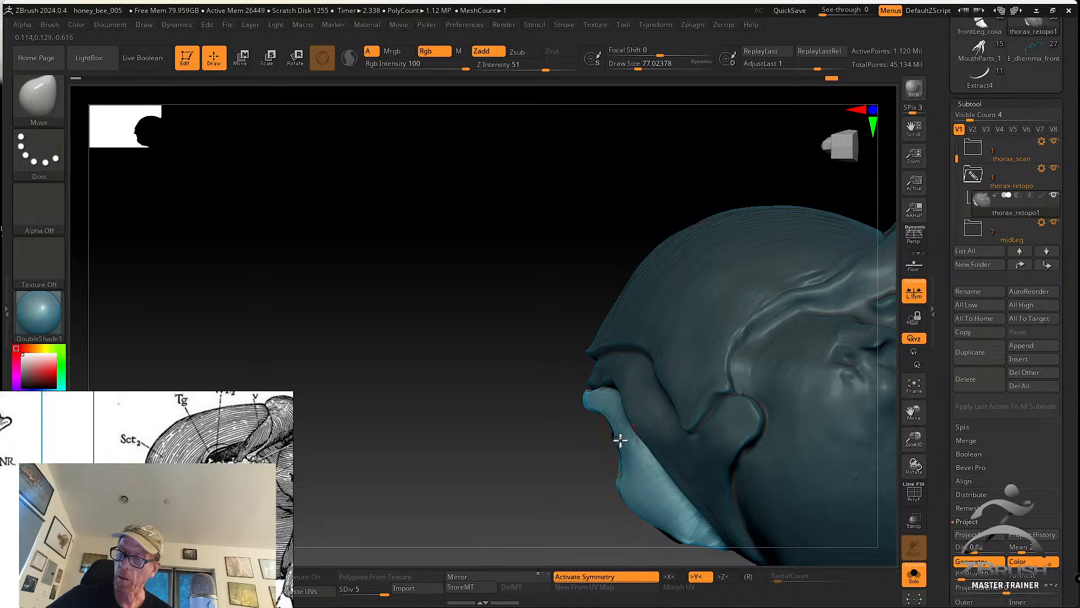
pyautogui.moveTo(628, 465)
pyautogui.mouseDown(button='right')
pyautogui.moveTo(611, 432)
pyautogui.moveTo(586, 433)
pyautogui.mouseUp(button='right')
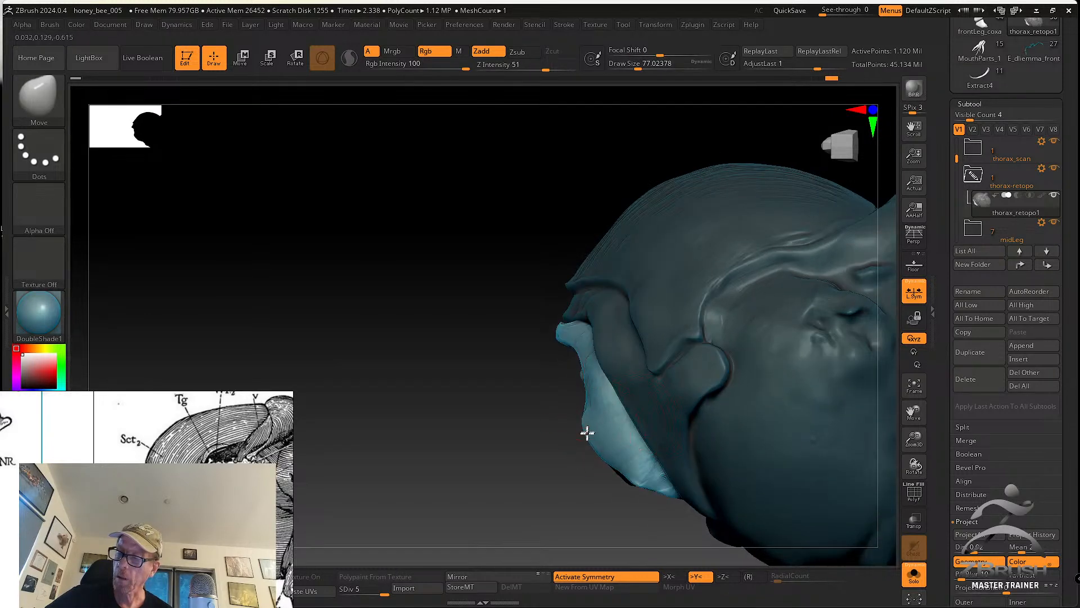
# Set the draw size to about 62 and refine the narrow part of the collar band's front edge
pyautogui.press('s')
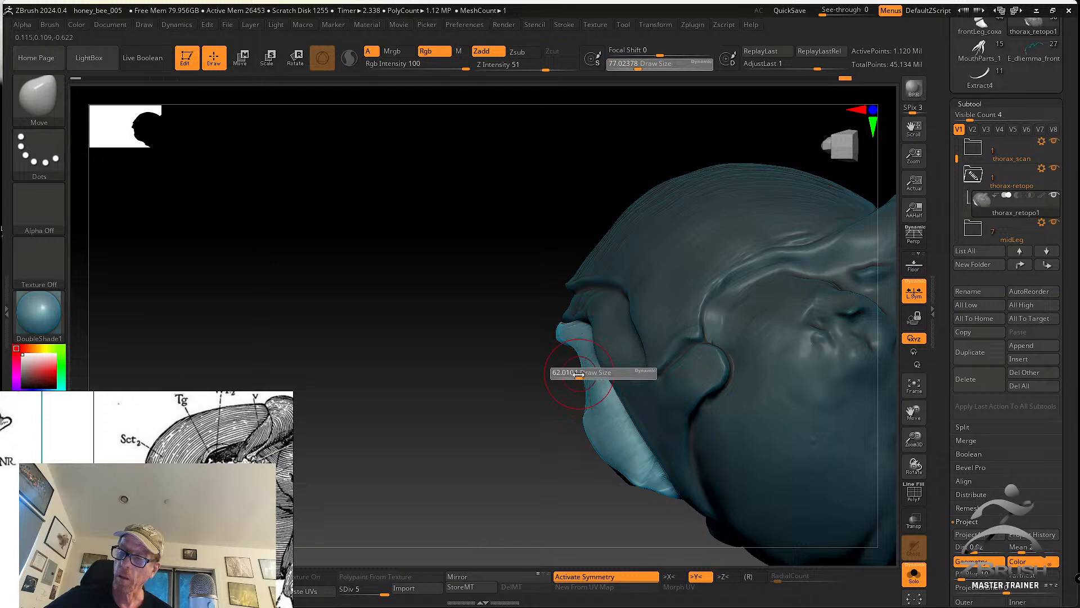
pyautogui.moveTo(575, 373); pyautogui.dragTo(576, 372)
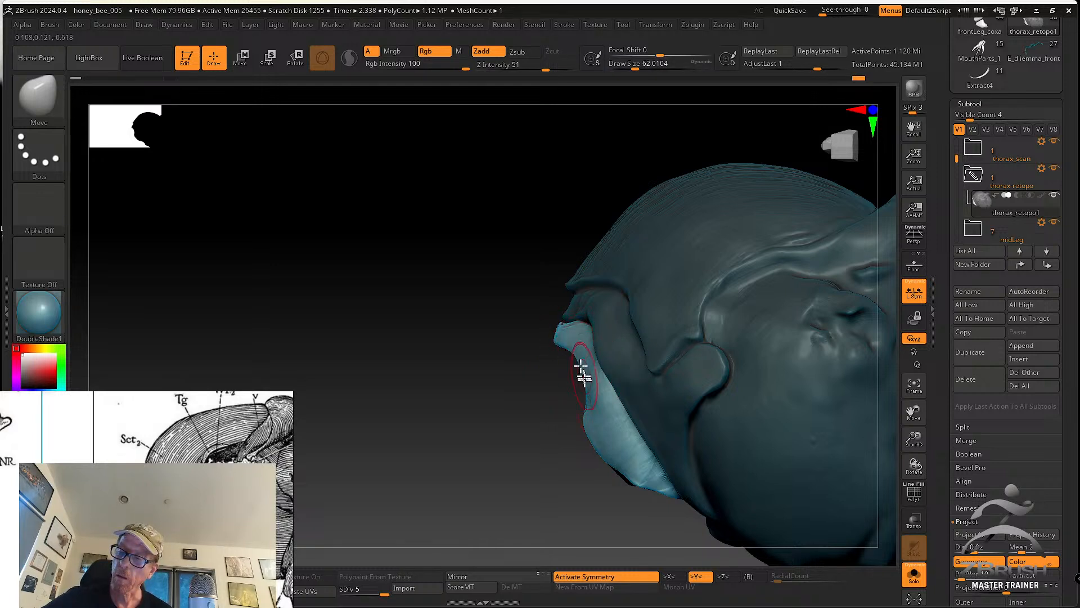
pyautogui.moveTo(591, 410); pyautogui.dragTo(626, 434, button='right')
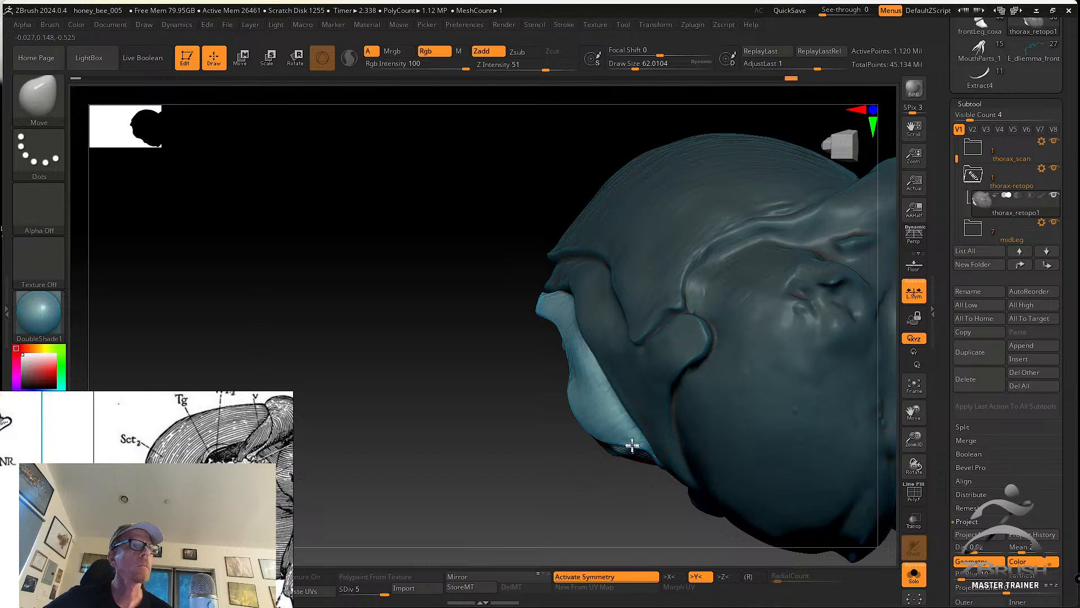
pyautogui.moveTo(633, 443); pyautogui.dragTo(617, 414, button='right')
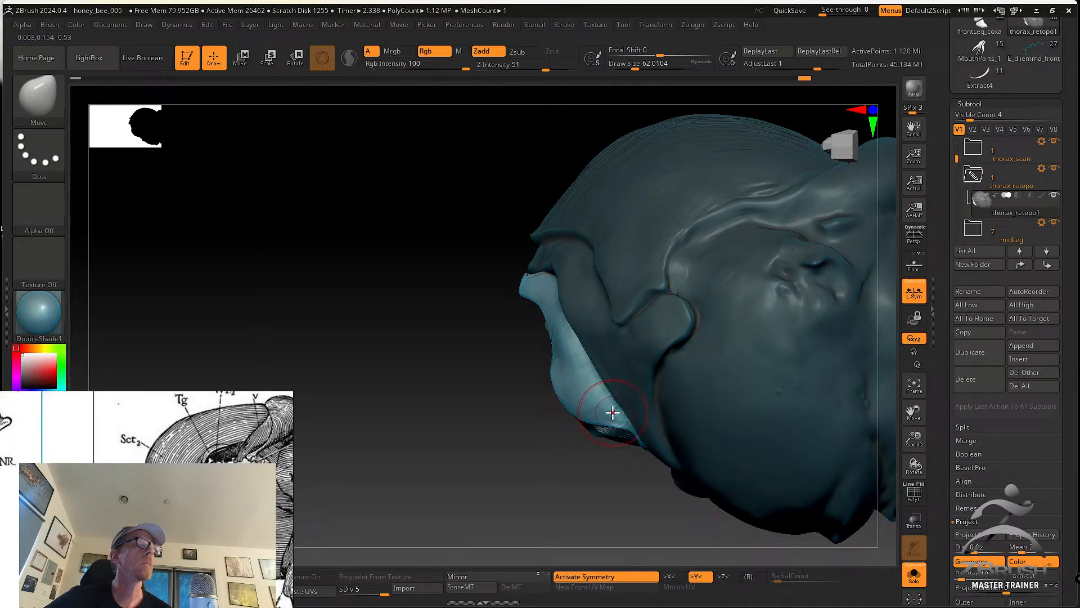
# Push the lower end of the unmasked collar band into shape with the Move brush, adjusting the draw size
pyautogui.press('s')
pyautogui.moveTo(625, 420)
pyautogui.mouseDown()
pyautogui.moveTo(618, 432)
pyautogui.moveTo(618, 422)
pyautogui.mouseUp()
pyautogui.moveTo(618, 431)
pyautogui.keyDown('alt'); pyautogui.mouseDown(button='right')
pyautogui.moveTo(629, 455)
pyautogui.moveTo(608, 424)
pyautogui.moveTo(588, 428)
pyautogui.moveTo(622, 422)
pyautogui.moveTo(611, 405)
pyautogui.mouseUp(button='right'); pyautogui.keyUp('alt')
pyautogui.press('s')
pyautogui.moveTo(600, 405)
pyautogui.mouseDown()
pyautogui.moveTo(613, 406)
pyautogui.moveTo(597, 372)
pyautogui.mouseUp()
# Set the Move brush draw size to about 74 and adjust the side of the collar band
pyautogui.press('s')
pyautogui.moveTo(600, 371); pyautogui.dragTo(586, 371, button='right')
pyautogui.press('s')
pyautogui.moveTo(589, 372); pyautogui.dragTo(582, 371)
pyautogui.moveTo(580, 367); pyautogui.dragTo(608, 345, button='right')
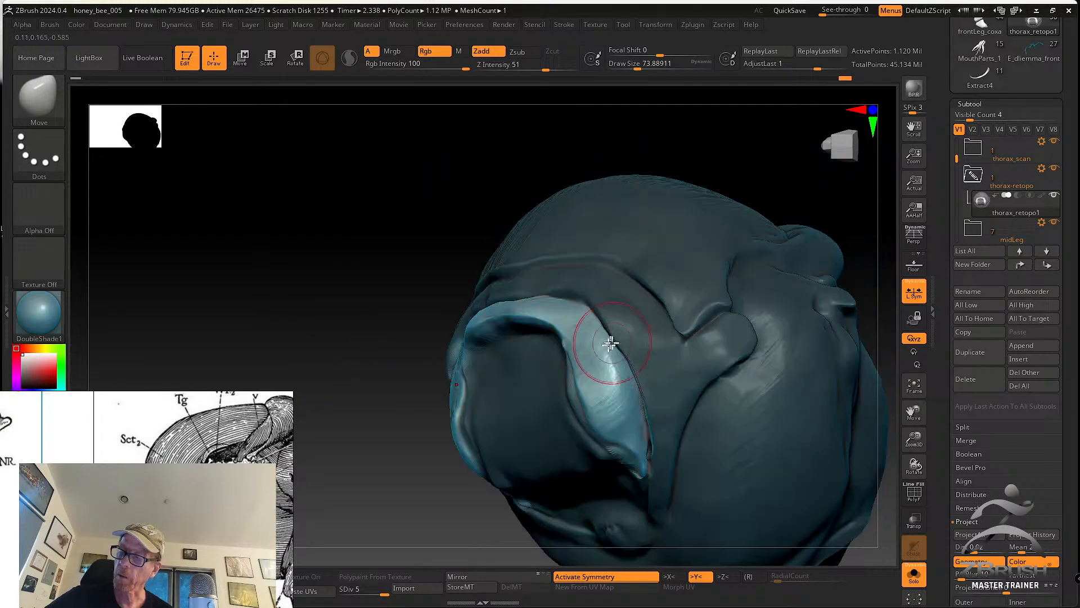
pyautogui.moveTo(621, 439); pyautogui.dragTo(634, 353, button='right')
# Clear the mask and smooth the inner wall of the neck opening with a draw size of about 46
pyautogui.keyDown('ctrl'); pyautogui.moveTo(740, 255); pyautogui.dragTo(734, 296); pyautogui.keyUp('ctrl')
pyautogui.press('s')
pyautogui.moveTo(624, 400); pyautogui.dragTo(618, 401)
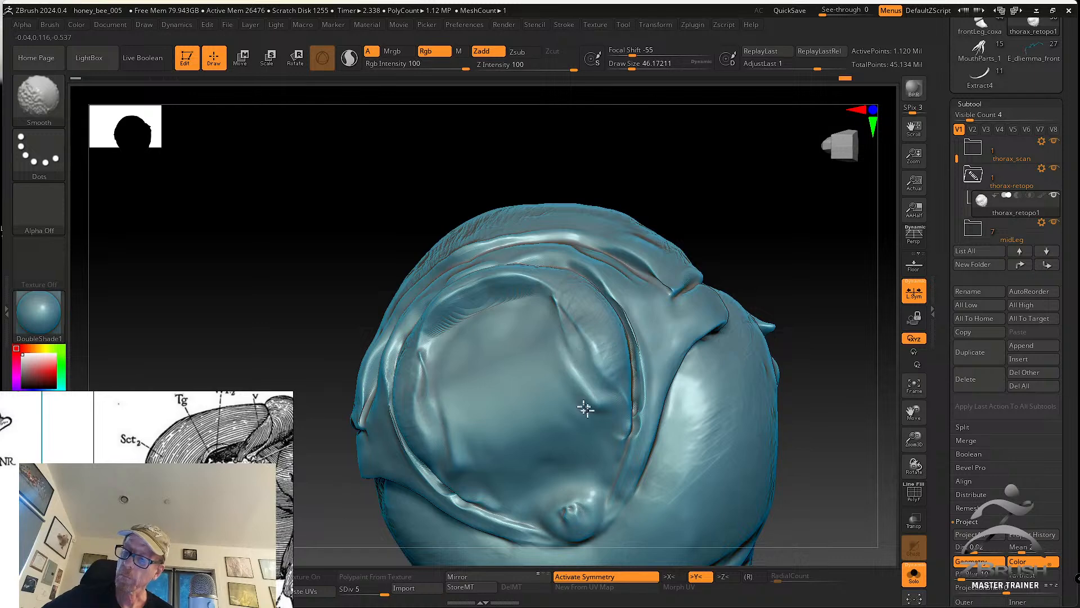
pyautogui.moveTo(558, 338)
pyautogui.mouseDown()
pyautogui.moveTo(514, 306)
pyautogui.moveTo(454, 323)
pyautogui.mouseUp()
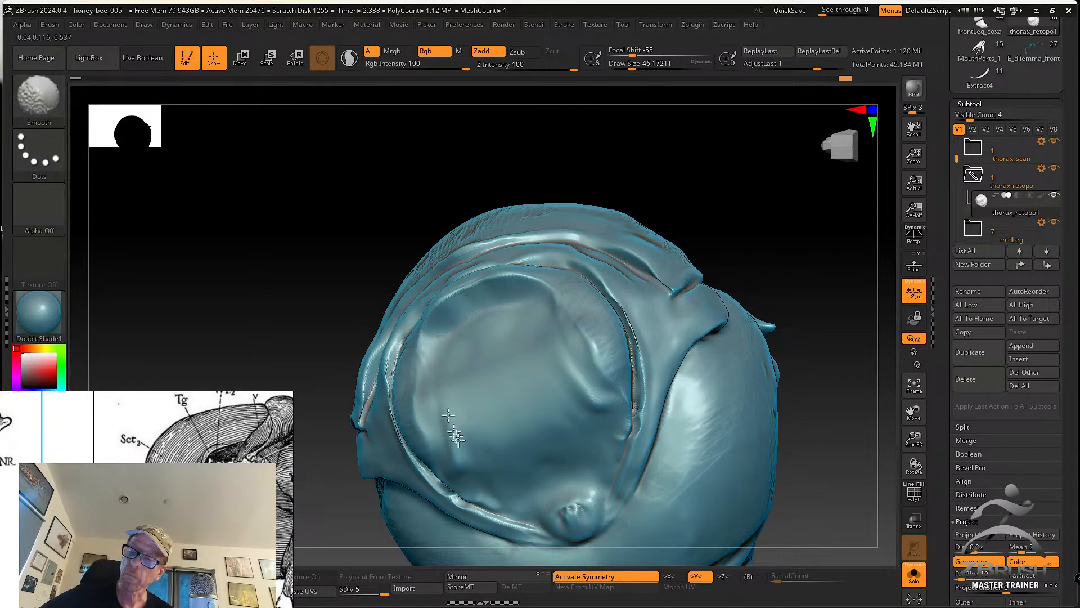
# Build up the inner surface of the neck opening with tw ClayTubes brush strokes
pyautogui.click(42, 99)
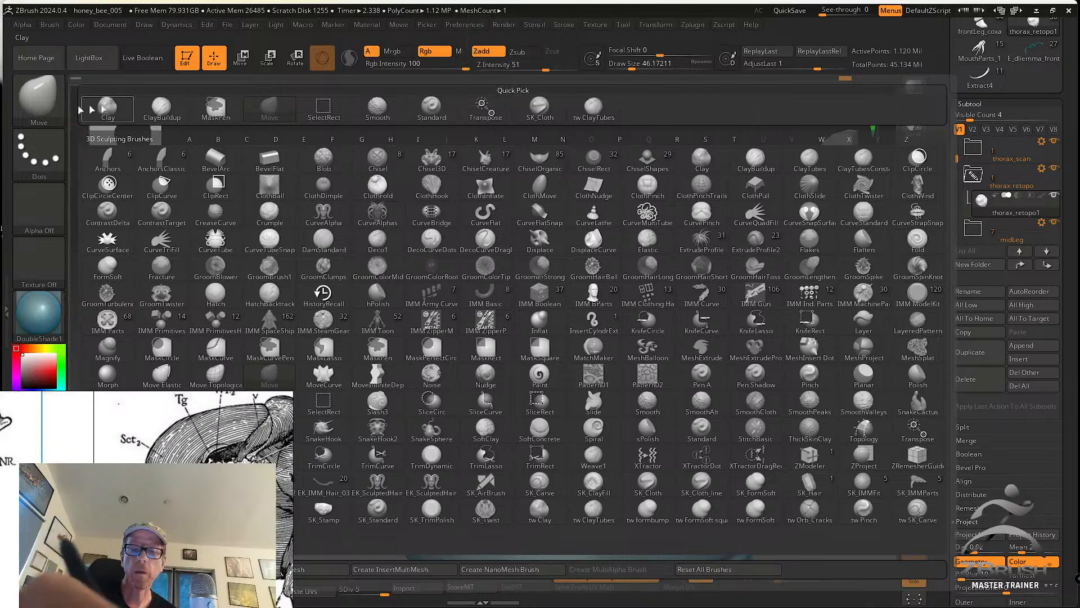
pyautogui.click(593, 106)
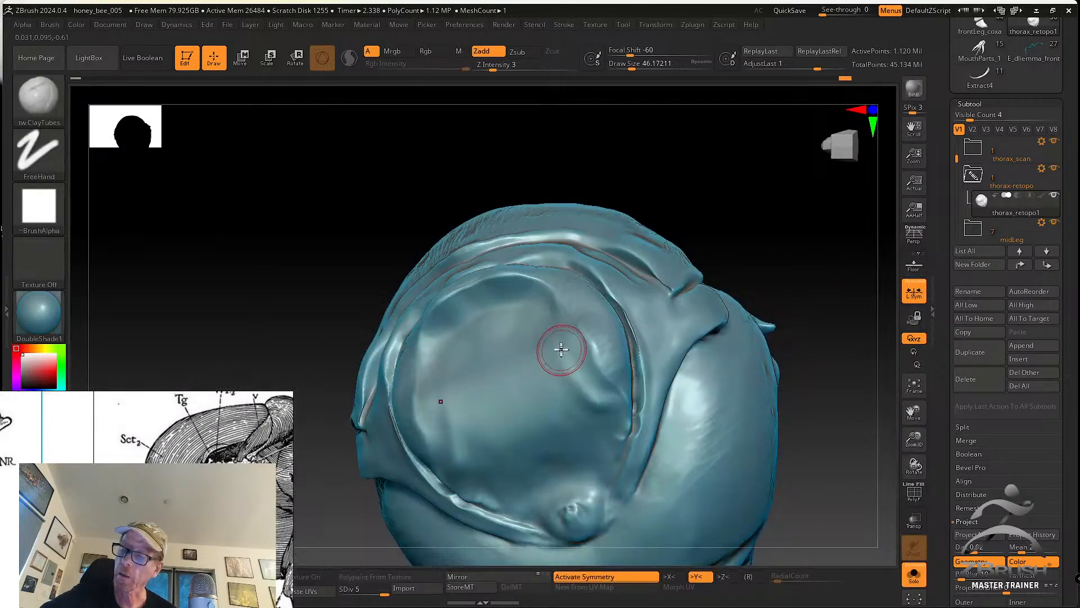
pyautogui.moveTo(561, 356); pyautogui.dragTo(569, 363, button='right')
pyautogui.moveTo(559, 351)
pyautogui.mouseDown()
pyautogui.moveTo(587, 388)
pyautogui.moveTo(529, 377)
pyautogui.mouseUp()
pyautogui.moveTo(520, 316); pyautogui.dragTo(514, 378)
pyautogui.moveTo(508, 310); pyautogui.dragTo(498, 368)
pyautogui.moveTo(440, 338)
pyautogui.mouseDown()
pyautogui.moveTo(424, 417)
pyautogui.moveTo(460, 441)
pyautogui.mouseUp()
# Drop to subdivision level 3 and pull the collar's upper lip with the Move brush at a draw size of about 90
pyautogui.moveTo(502, 431)
pyautogui.mouseDown(button='right')
pyautogui.moveTo(562, 356)
pyautogui.moveTo(528, 281)
pyautogui.moveTo(566, 361)
pyautogui.mouseUp(button='right')
pyautogui.moveTo(386, 586); pyautogui.dragTo(363, 589)
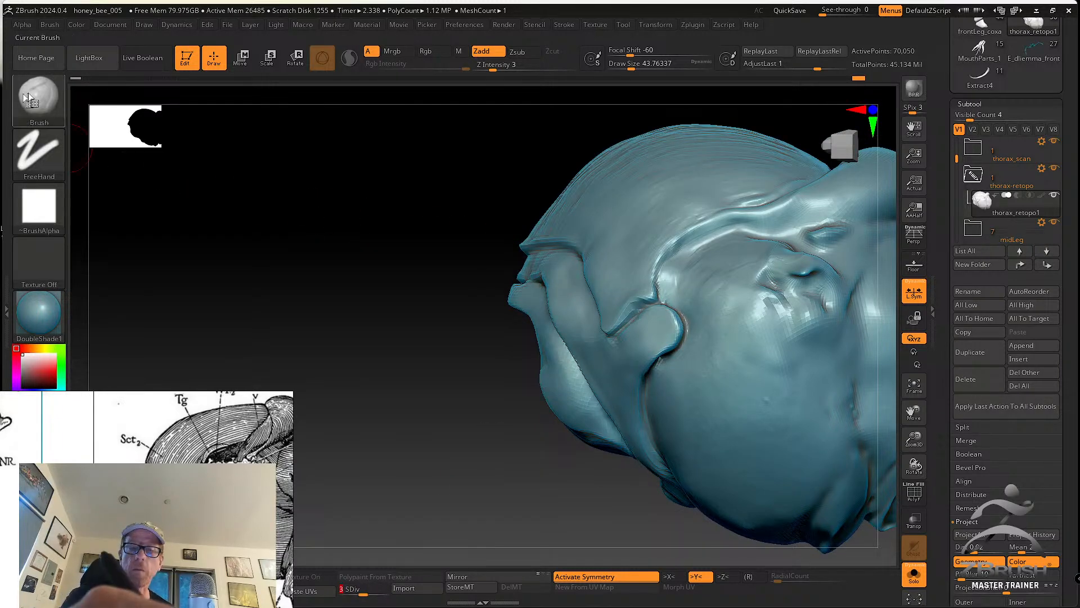
pyautogui.click(27, 99)
pyautogui.click(276, 110)
pyautogui.press('s')
pyautogui.moveTo(522, 274); pyautogui.dragTo(528, 274)
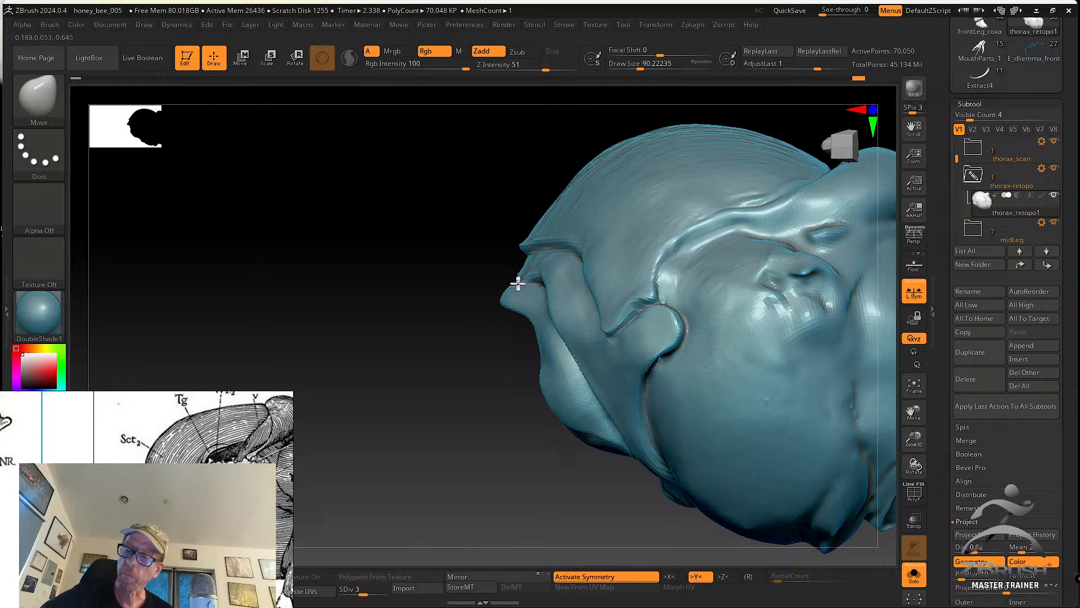
pyautogui.moveTo(517, 275); pyautogui.dragTo(518, 262)
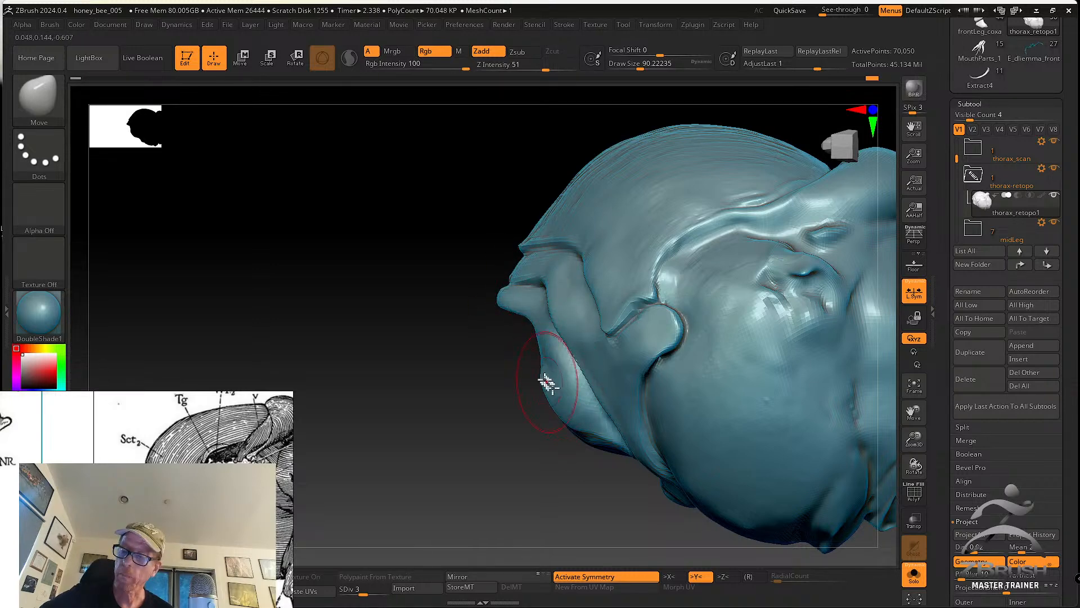
# Reduce the draw size to about 83 and move the side of the collar below its upper lip
pyautogui.press('s')
pyautogui.moveTo(577, 374); pyautogui.dragTo(585, 358)
pyautogui.press('s')
pyautogui.moveTo(568, 319)
pyautogui.mouseDown()
pyautogui.moveTo(556, 287)
pyautogui.moveTo(571, 310)
pyautogui.mouseUp()
pyautogui.moveTo(586, 368); pyautogui.dragTo(598, 386)
# Reshape the collar's lower front bulge in side view with Move brush strokes
pyautogui.moveTo(594, 374); pyautogui.dragTo(659, 358, button='right')
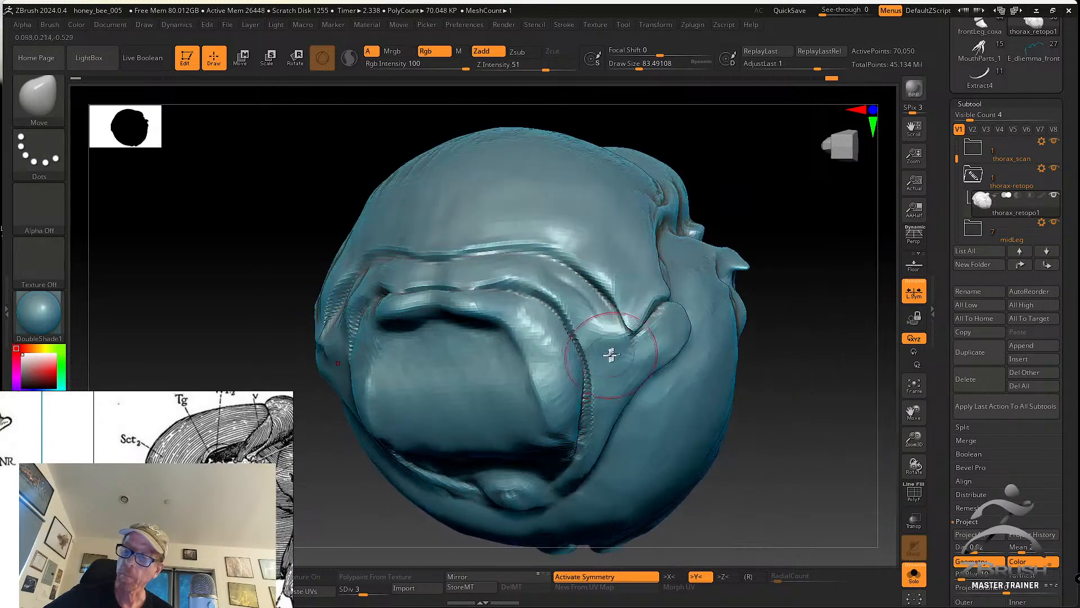
pyautogui.moveTo(595, 405)
pyautogui.mouseDown(button='right')
pyautogui.moveTo(588, 419)
pyautogui.moveTo(581, 403)
pyautogui.mouseUp(button='right')
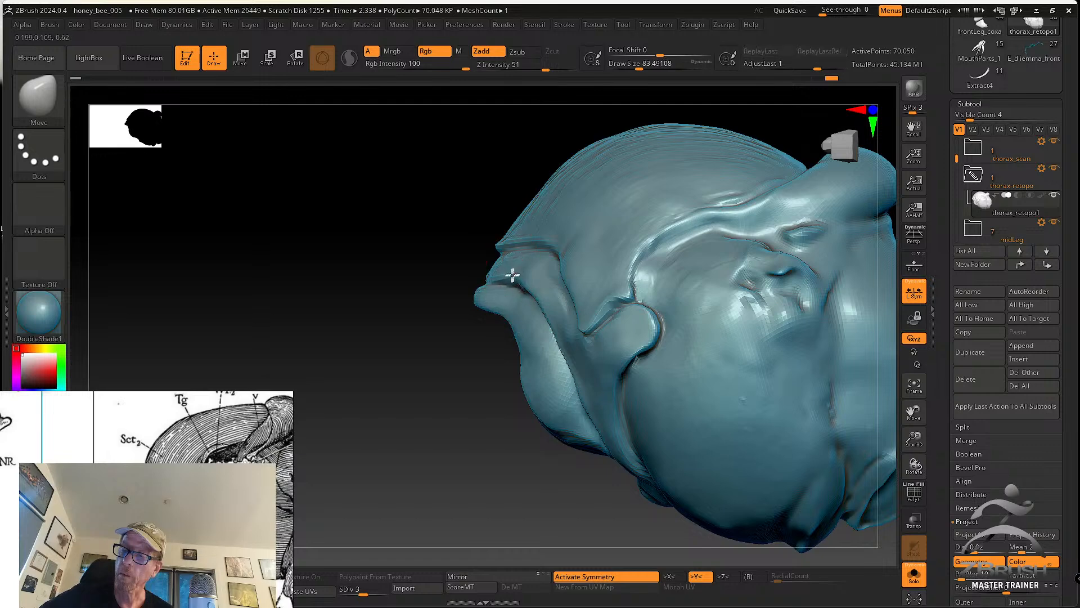
pyautogui.moveTo(534, 396); pyautogui.dragTo(521, 365)
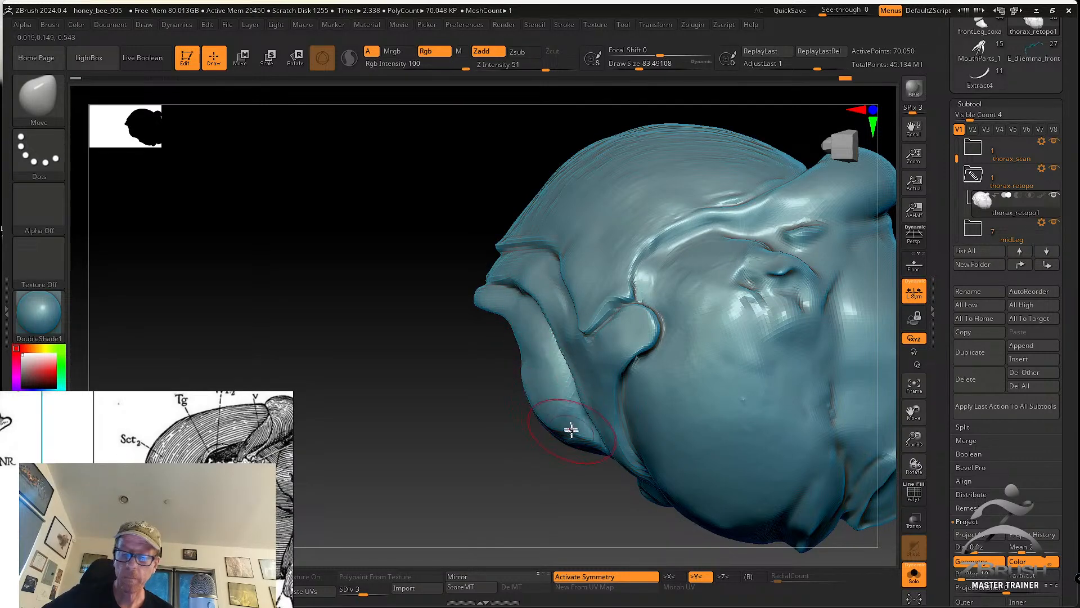
pyautogui.moveTo(639, 413); pyautogui.dragTo(618, 428, button='right')
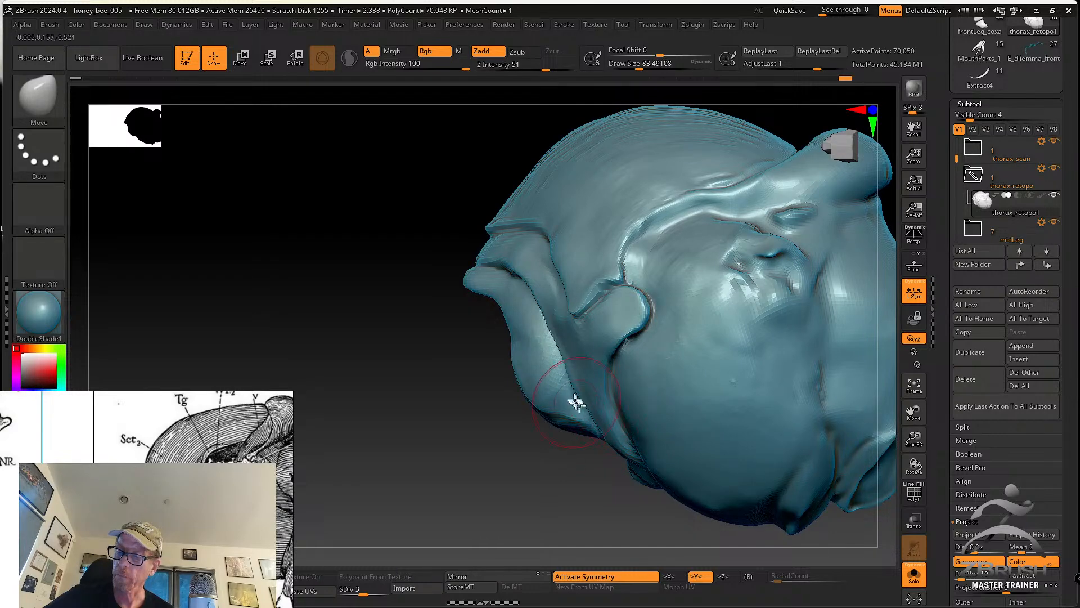
pyautogui.moveTo(570, 388); pyautogui.dragTo(576, 434)
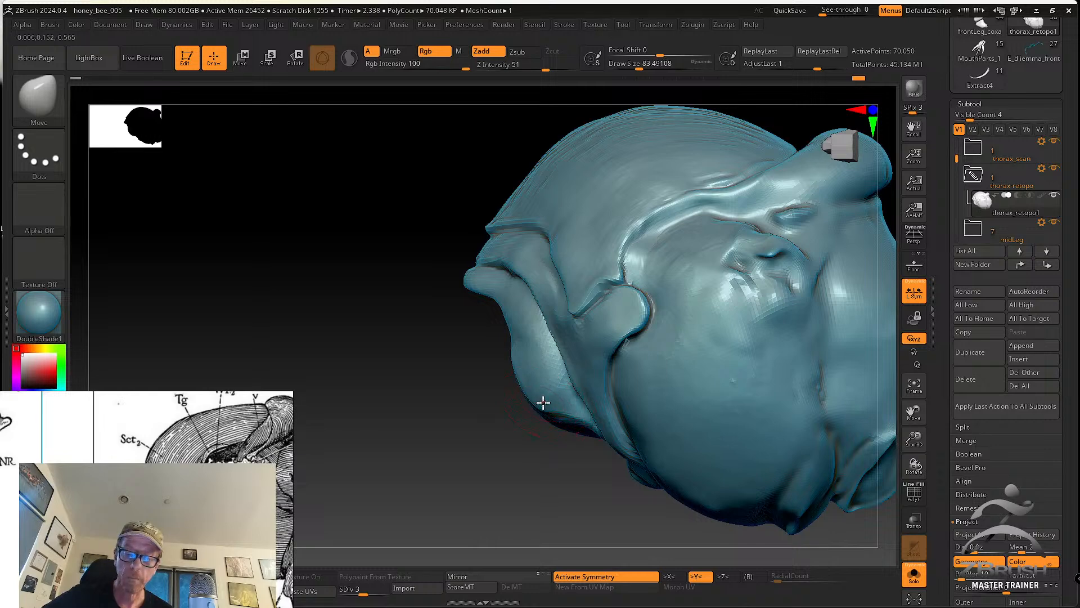
pyautogui.moveTo(526, 385); pyautogui.dragTo(518, 363)
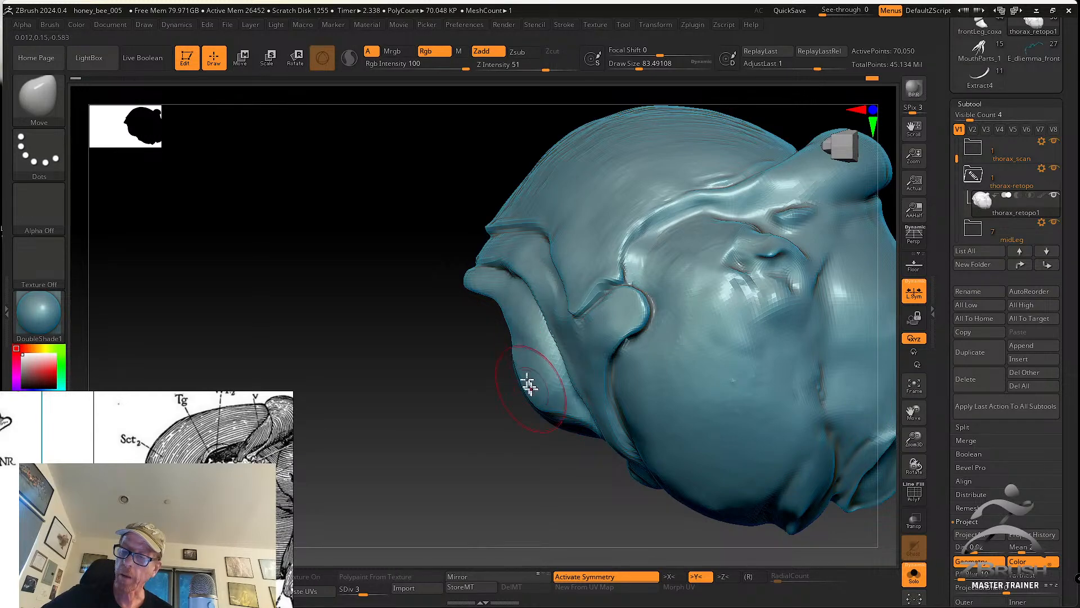
# Set the draw size to about 62 and push in the tip and front edge of the collar's upper lip
pyautogui.press('s')
pyautogui.moveTo(483, 289); pyautogui.dragTo(476, 290)
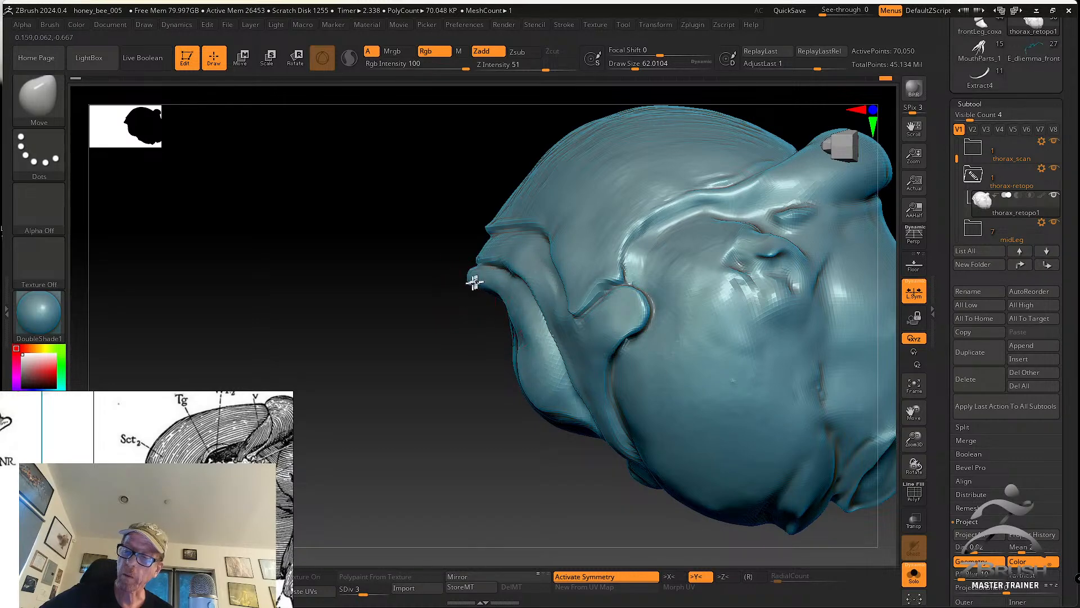
pyautogui.moveTo(514, 320); pyautogui.dragTo(519, 354)
# Adjust the collar's front contour with draw sizes of about 94 for the broad curve and 49 beneath the lip
pyautogui.keyDown('alt'); pyautogui.moveTo(527, 356); pyautogui.dragTo(505, 366, button='right'); pyautogui.keyUp('alt')
pyautogui.press('s')
pyautogui.moveTo(494, 373); pyautogui.dragTo(500, 370)
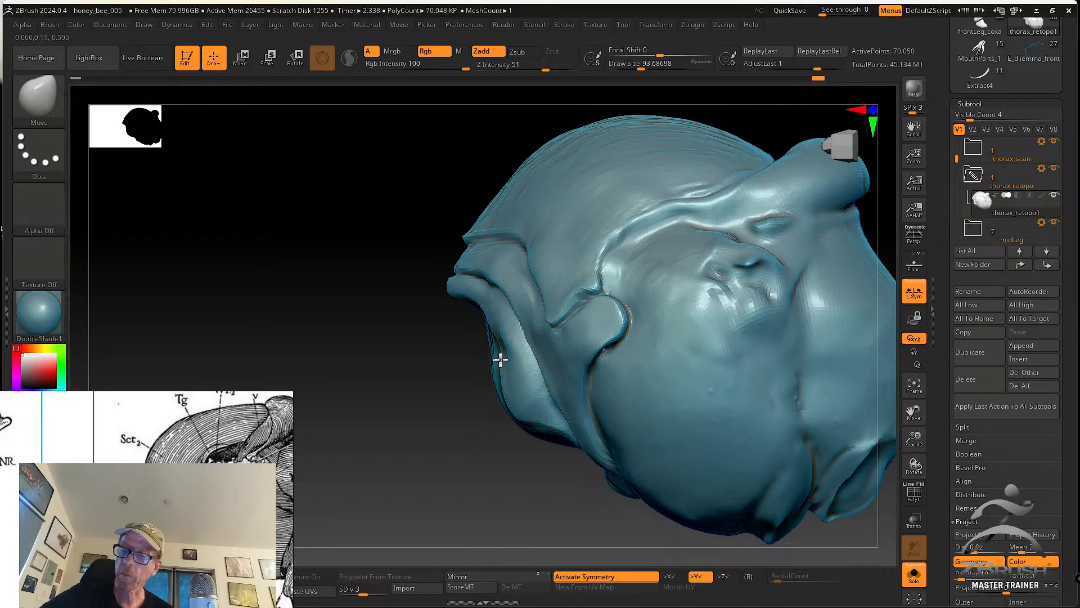
pyautogui.press('s')
pyautogui.moveTo(496, 315); pyautogui.dragTo(487, 317)
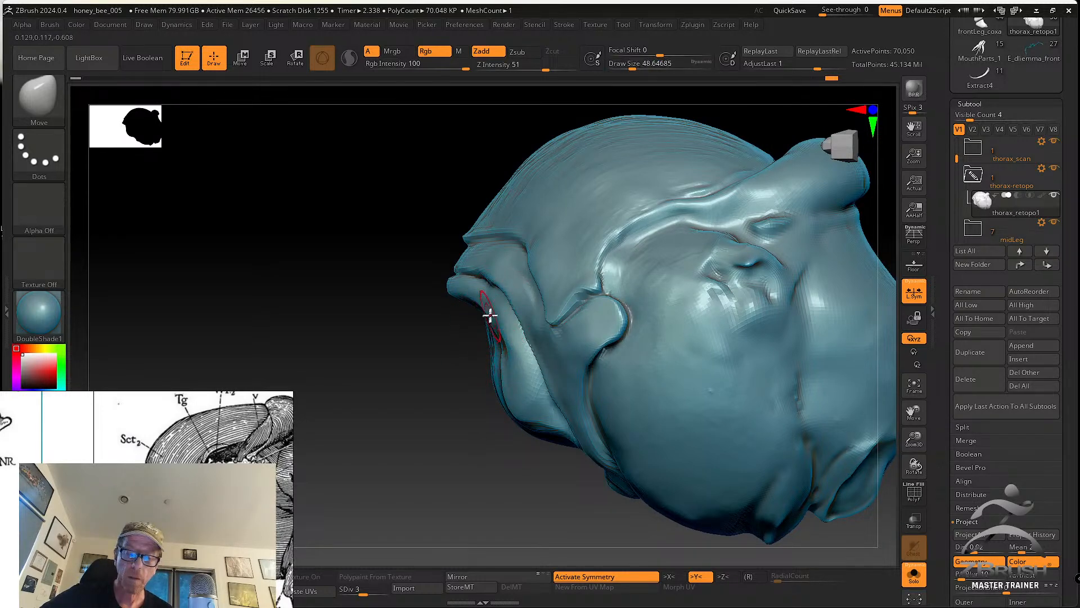
# Raise the draw size to about 80 and move the upper band above the collar's lip
pyautogui.press('s')
pyautogui.moveTo(480, 293); pyautogui.dragTo(487, 293)
pyautogui.press('s')
pyautogui.moveTo(471, 251); pyautogui.dragTo(465, 247)
# Try to smooth the edge of the collar's upper lip
pyautogui.moveTo(465, 246)
pyautogui.mouseDown(button='right')
pyautogui.moveTo(505, 282)
pyautogui.moveTo(512, 273)
pyautogui.mouseUp(button='right')
pyautogui.moveTo(415, 255)
pyautogui.mouseDown(button='right')
pyautogui.moveTo(410, 270)
pyautogui.moveTo(397, 260)
pyautogui.mouseUp(button='right')
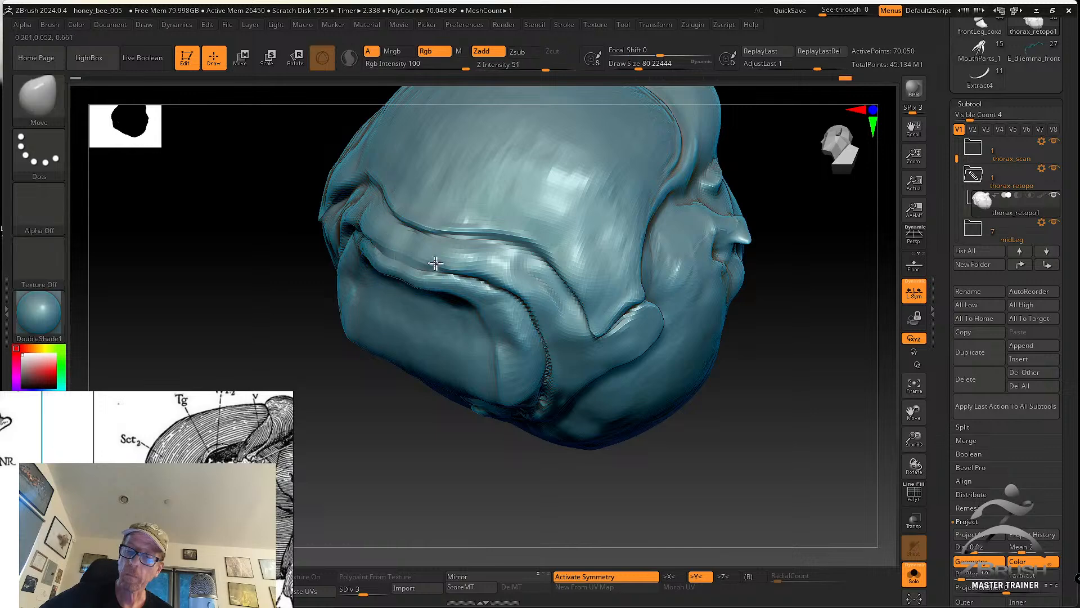
pyautogui.press('shift')
pyautogui.keyDown('shift'); pyautogui.moveTo(430, 280); pyautogui.dragTo(422, 286); pyautogui.keyUp('shift')
pyautogui.hotkey('ctrl', 'z')
# Set the draw size to about 65 and adjust the lower edge of the collar with the Move brush
pyautogui.press('s')
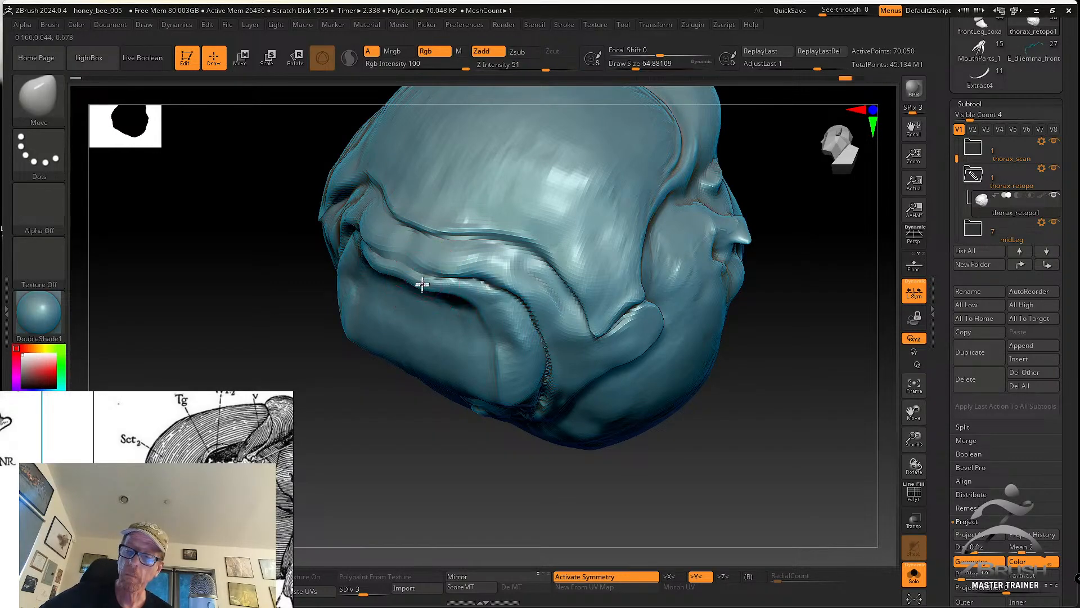
pyautogui.moveTo(494, 291); pyautogui.dragTo(518, 298, button='right')
pyautogui.moveTo(557, 346); pyautogui.dragTo(552, 420, button='right')
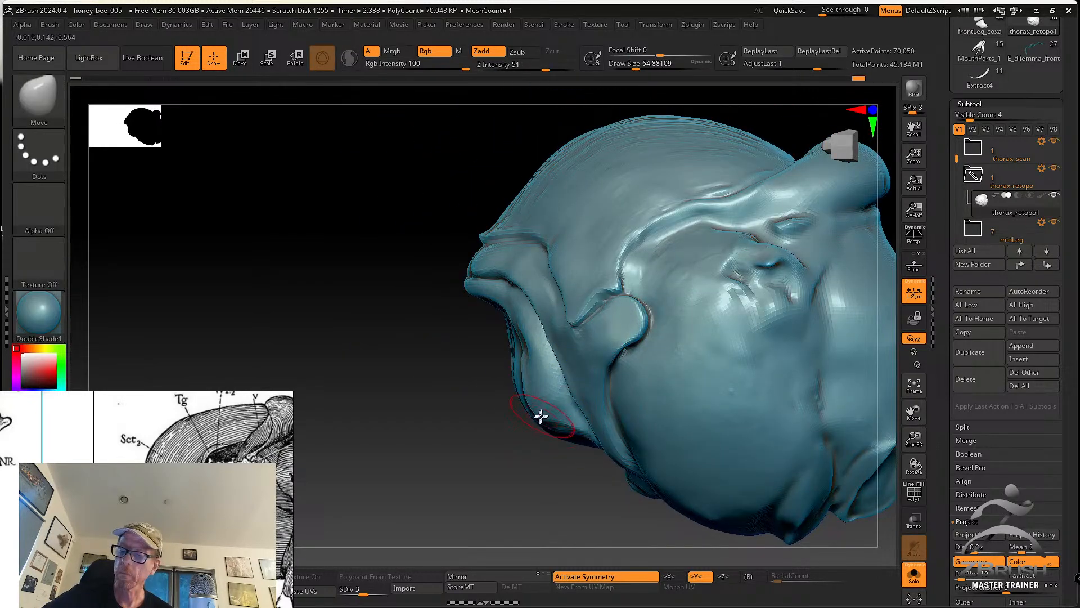
pyautogui.moveTo(569, 422); pyautogui.dragTo(589, 436)
# Return the thorax to subdivision level 5 and turn off Solo to show the whole bee
pyautogui.keyDown('ctrl'); pyautogui.moveTo(631, 420); pyautogui.dragTo(653, 360, button='right'); pyautogui.keyUp('ctrl')
pyautogui.moveTo(752, 383); pyautogui.dragTo(736, 414, button='right')
pyautogui.hotkey('ctrl', 'd')
pyautogui.hotkey('ctrl', 'd')
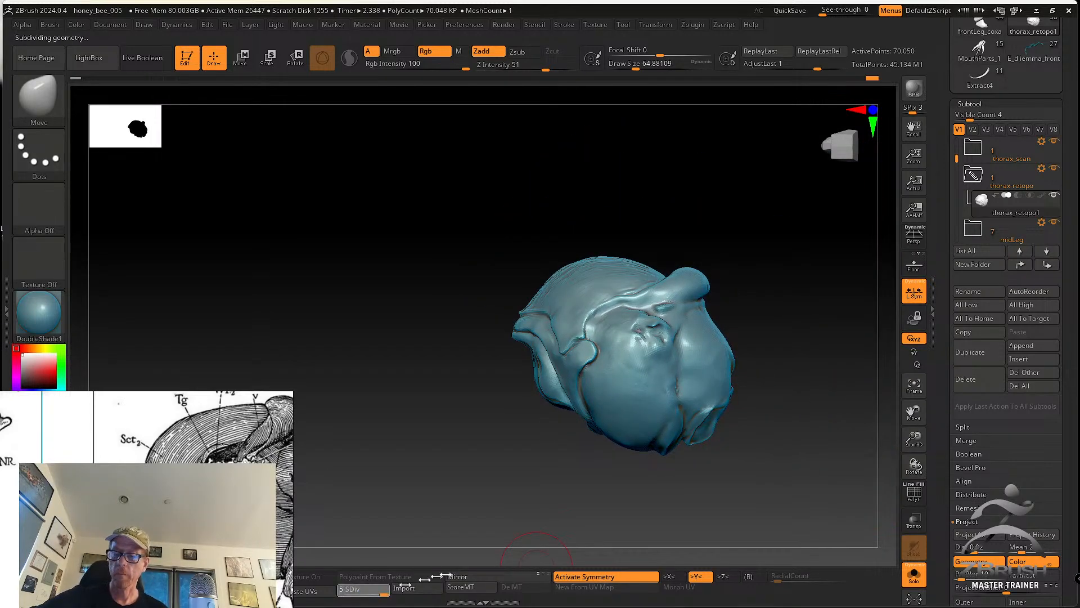
pyautogui.click(914, 574)
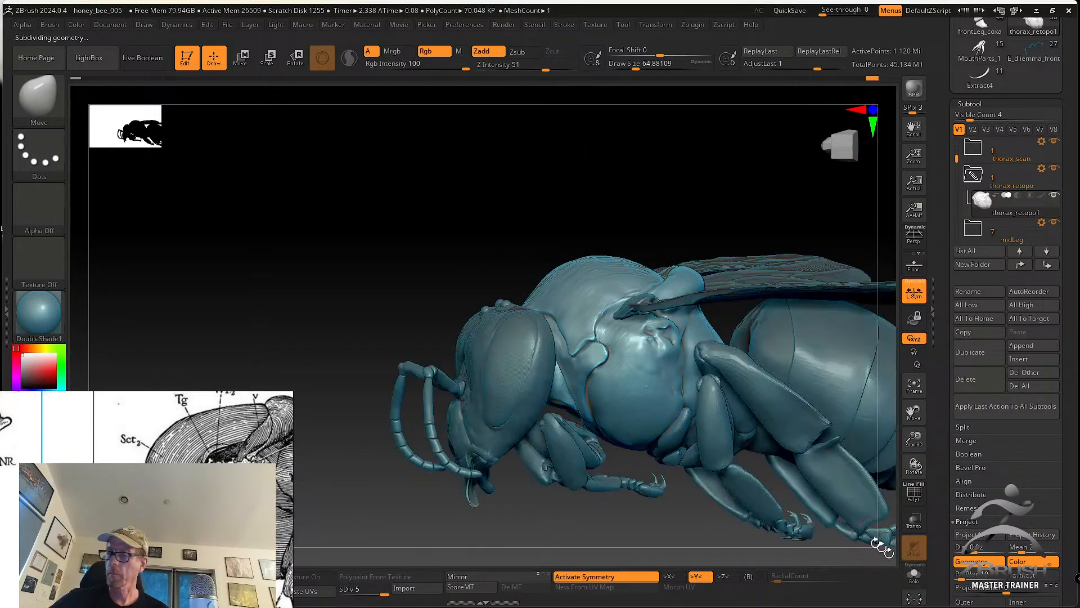
# Select the bee's head, locate the head_retopo folder in the subtool list and expand it
pyautogui.moveTo(757, 498)
pyautogui.mouseDown(button='right')
pyautogui.moveTo(750, 509)
pyautogui.moveTo(733, 460)
pyautogui.moveTo(612, 436)
pyautogui.mouseUp(button='right')
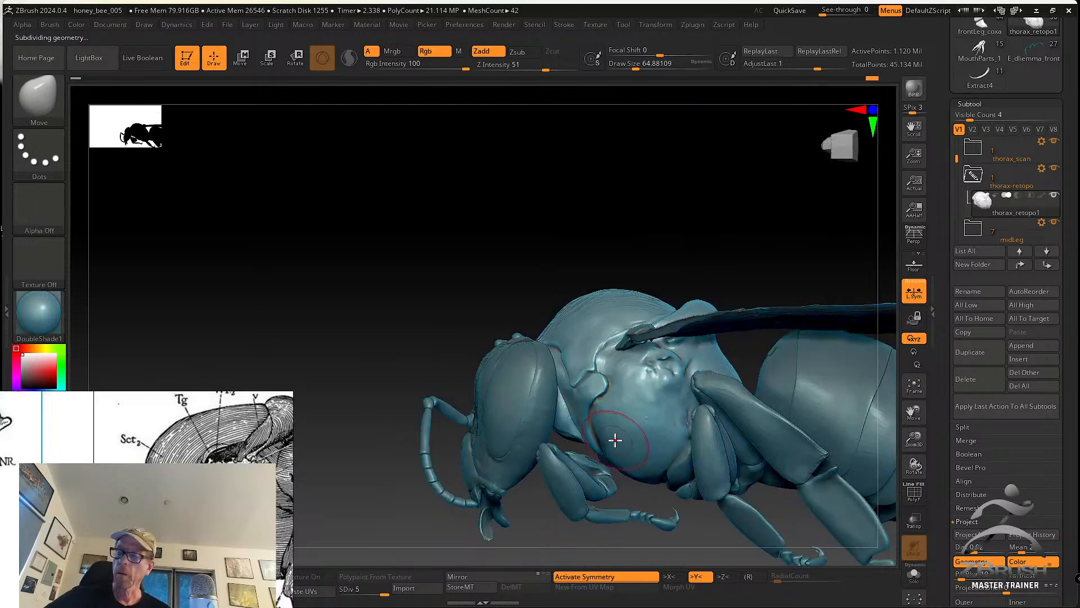
pyautogui.keyDown('alt'); pyautogui.click(554, 400); pyautogui.keyUp('alt')
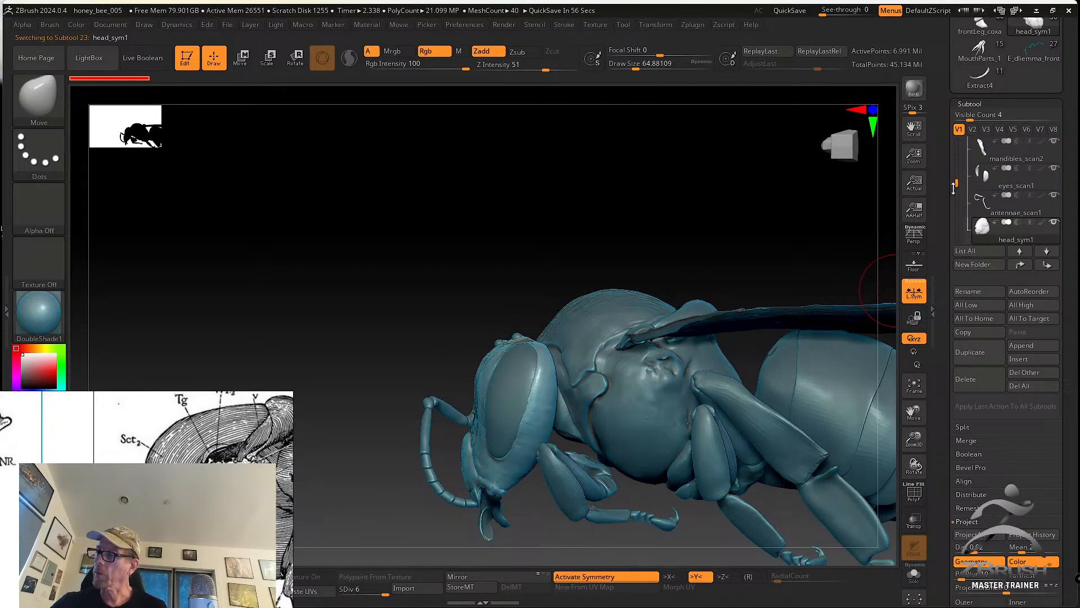
pyautogui.moveTo(960, 161)
pyautogui.mouseDown()
pyautogui.moveTo(959, 141)
pyautogui.moveTo(957, 181)
pyautogui.moveTo(957, 171)
pyautogui.mouseUp()
pyautogui.click(979, 178)
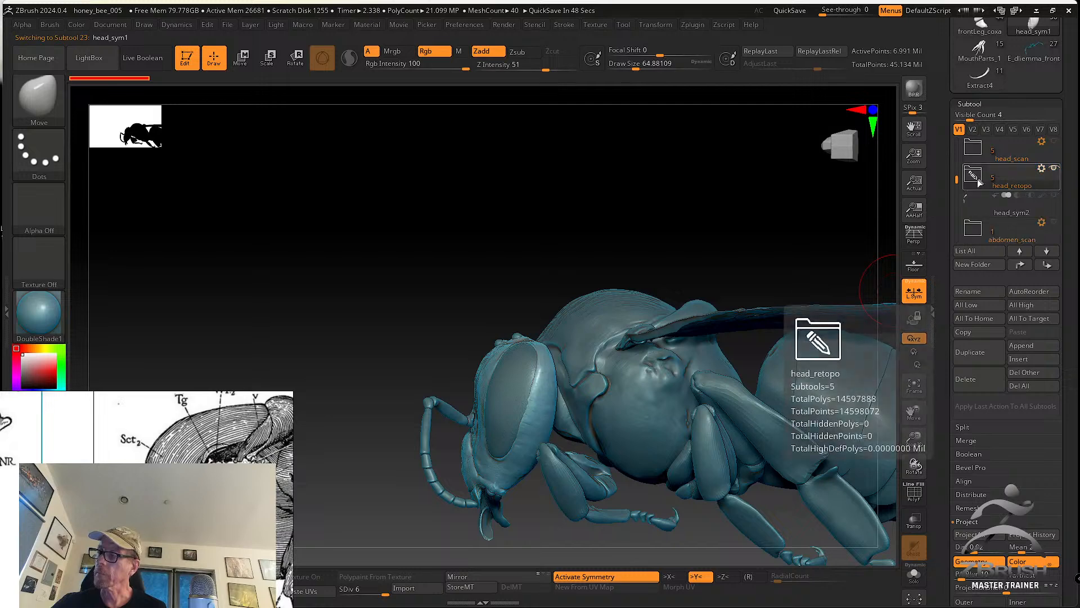
pyautogui.click(993, 217)
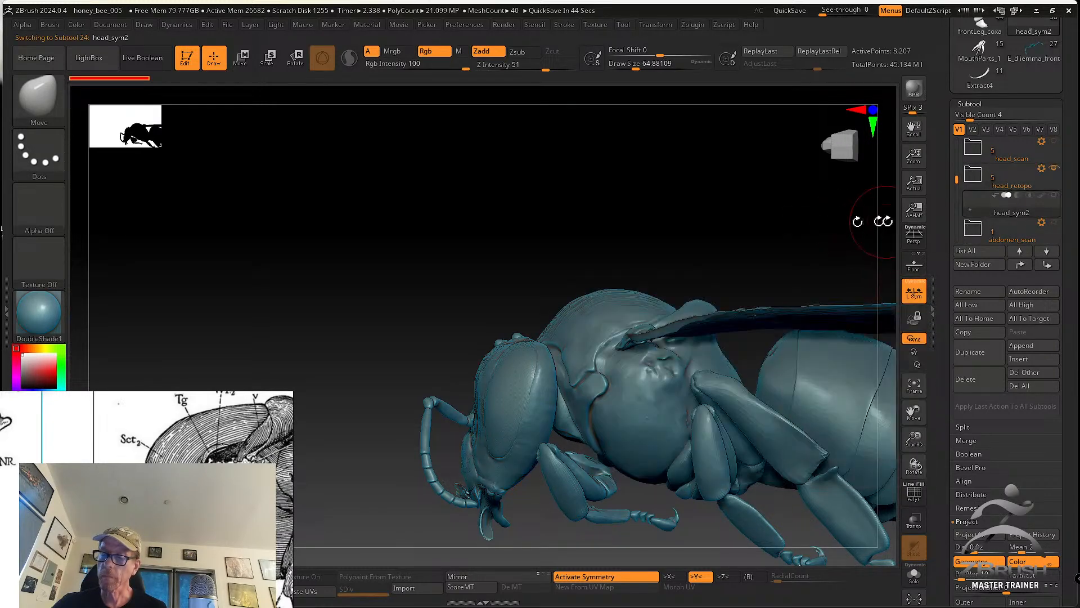
pyautogui.moveTo(767, 208); pyautogui.dragTo(962, 179)
pyautogui.click(980, 179)
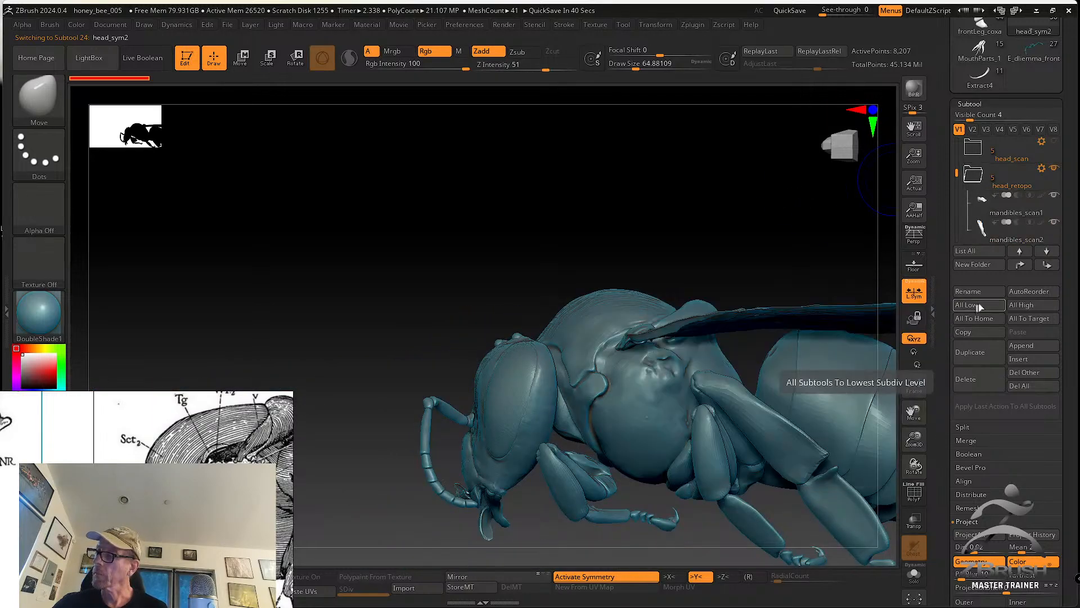
# Try to move all parts of the head_retopo folder forward, away from the thorax, with Transpose
pyautogui.click(1041, 169)
pyautogui.click(1007, 186)
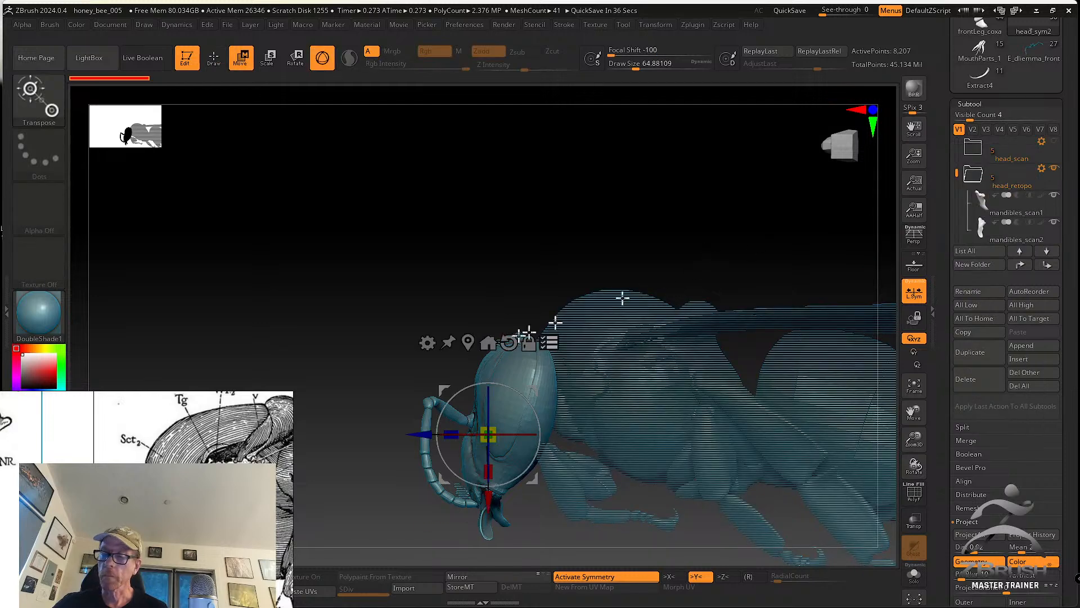
pyautogui.moveTo(427, 458); pyautogui.dragTo(335, 386)
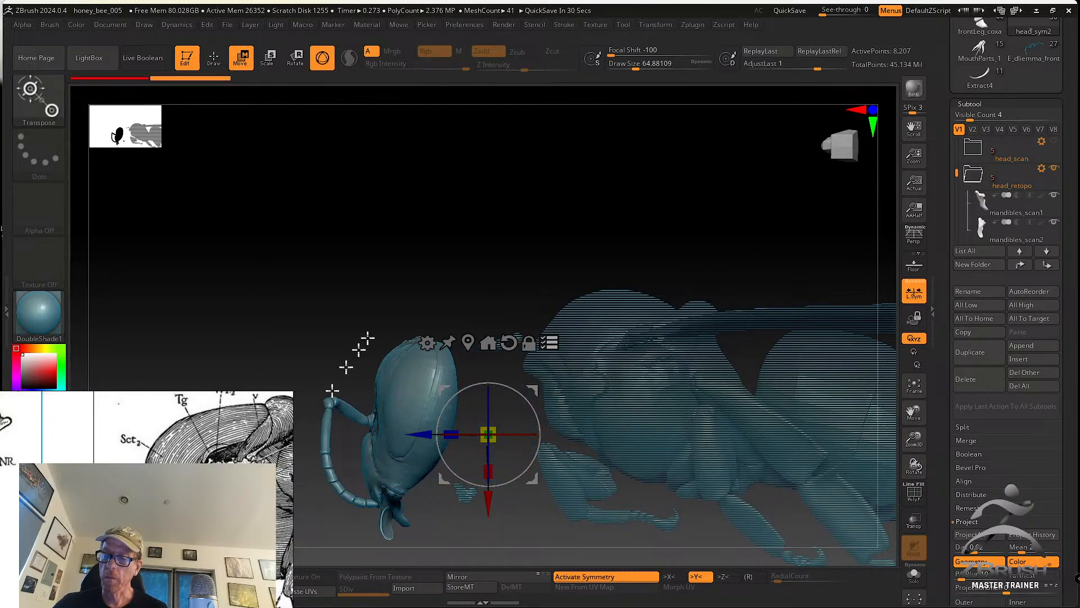
pyautogui.moveTo(479, 322); pyautogui.dragTo(480, 253)
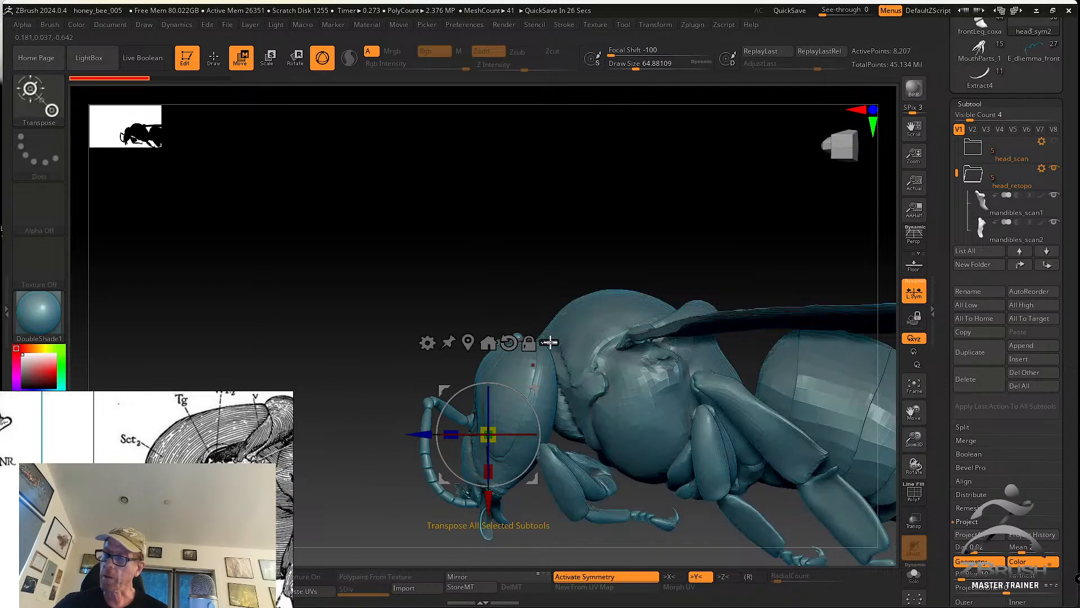
# Select the three small spheres on top of the head and rename their subtool as ocelli
pyautogui.click(973, 179)
pyautogui.moveTo(954, 179); pyautogui.dragTo(954, 212)
pyautogui.moveTo(644, 246); pyautogui.dragTo(755, 313, button='right')
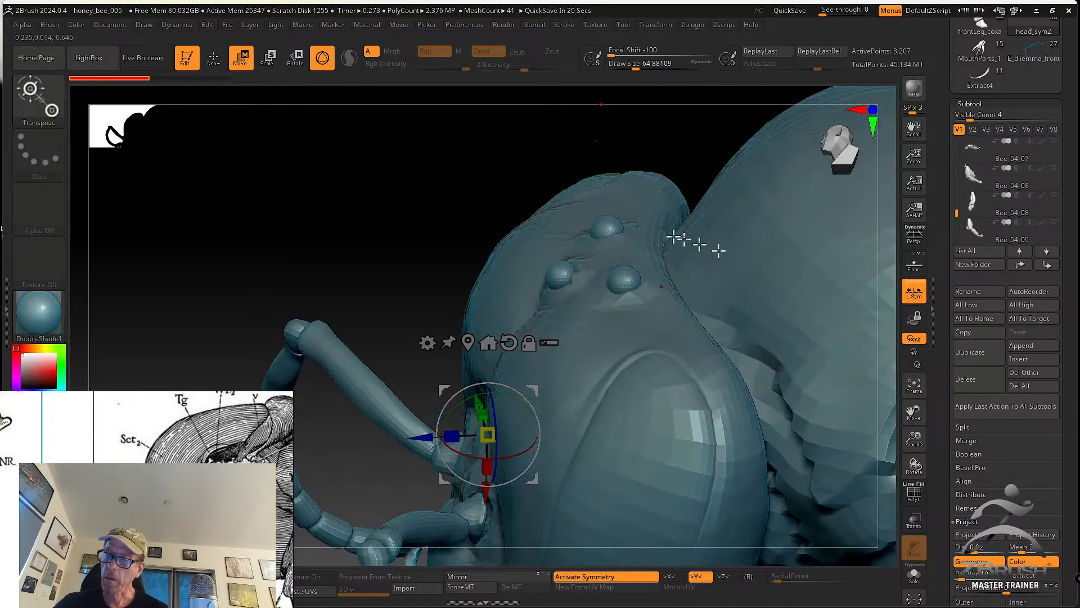
pyautogui.keyDown('alt'); pyautogui.click(607, 227); pyautogui.keyUp('alt')
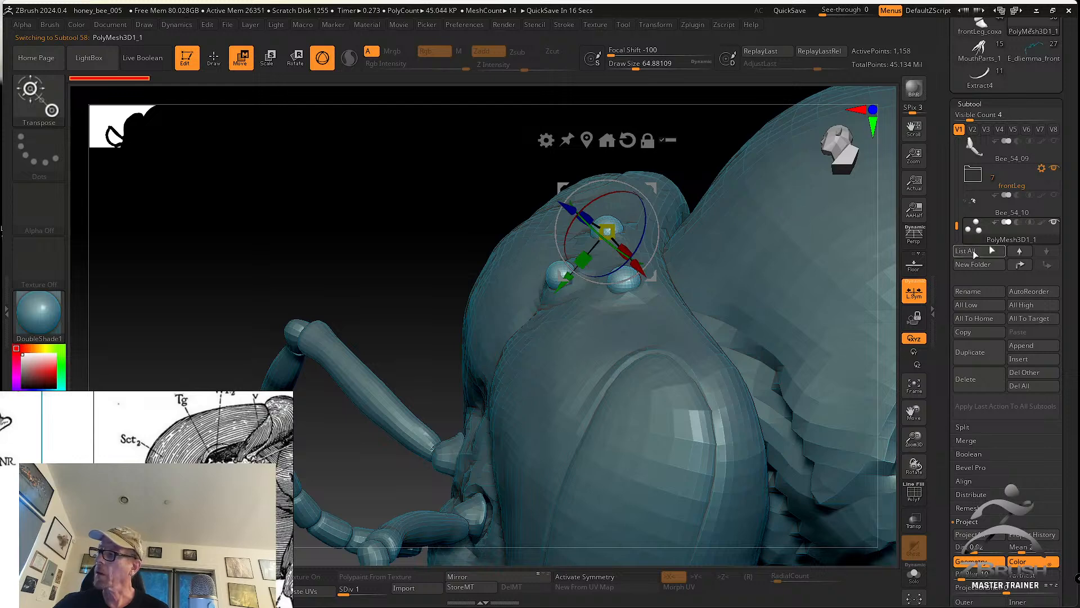
pyautogui.click(970, 291)
pyautogui.write('occ')
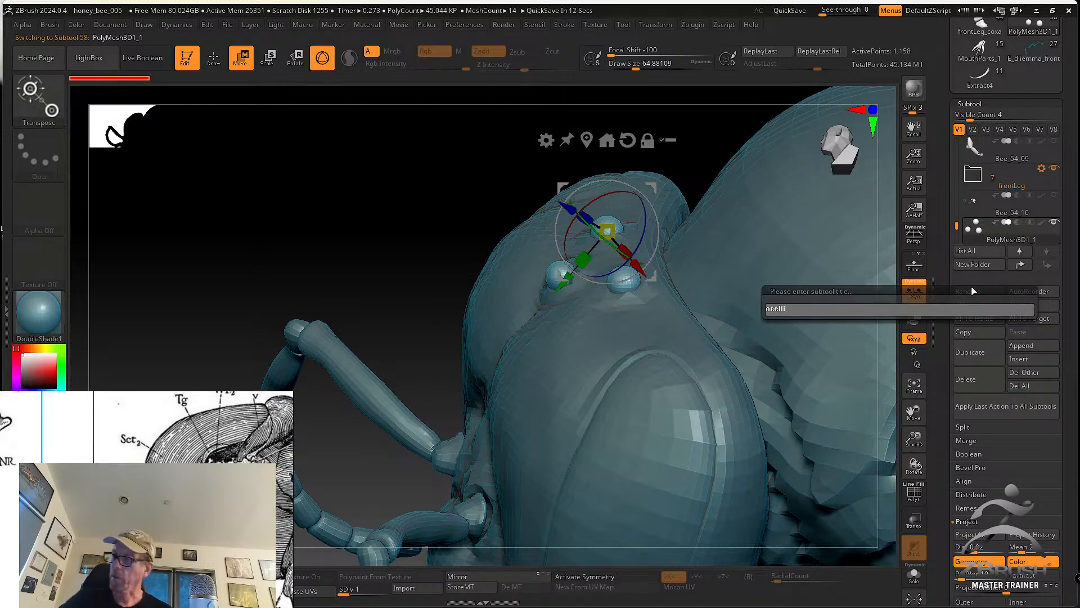
pyautogui.press('Return')
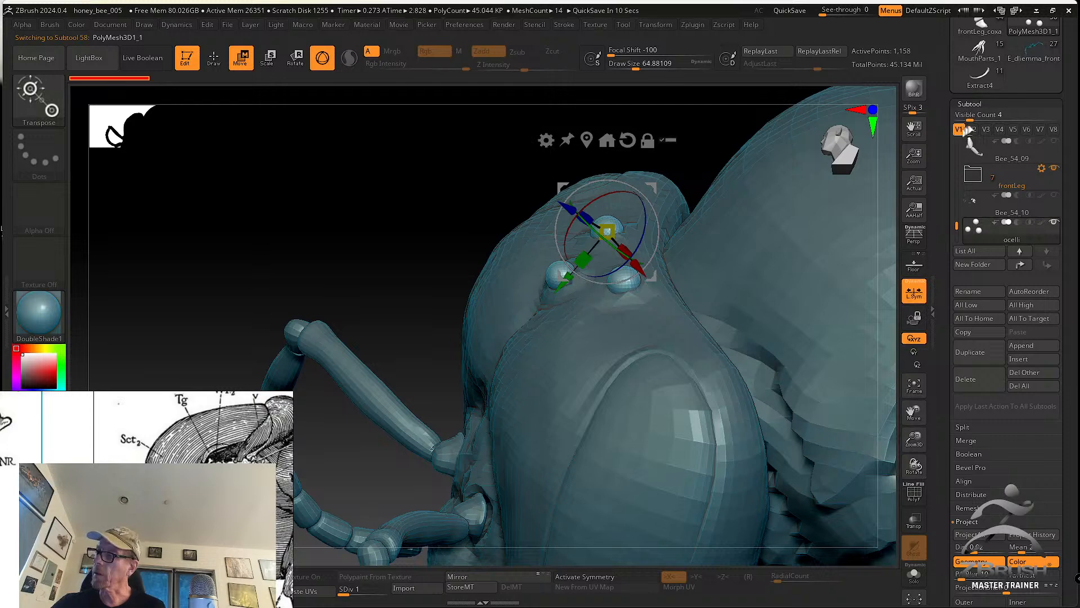
# Enlarge the subtool list to 8 visible entries and move the ocelli subtool up past the leg folders
pyautogui.moveTo(970, 118); pyautogui.dragTo(987, 120)
pyautogui.scroll(2, 986, 382)
pyautogui.moveTo(956, 388); pyautogui.dragTo(957, 359)
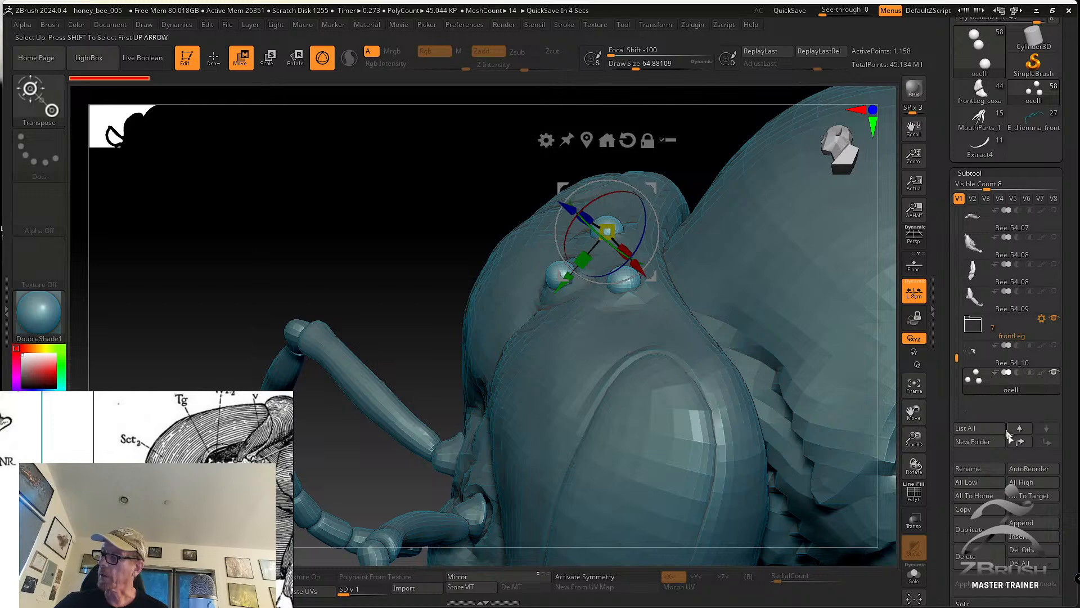
pyautogui.click(1020, 443)
pyautogui.click(1020, 442)
pyautogui.click(1020, 443)
pyautogui.click(1020, 444)
pyautogui.click(1020, 444)
pyautogui.click(1020, 443)
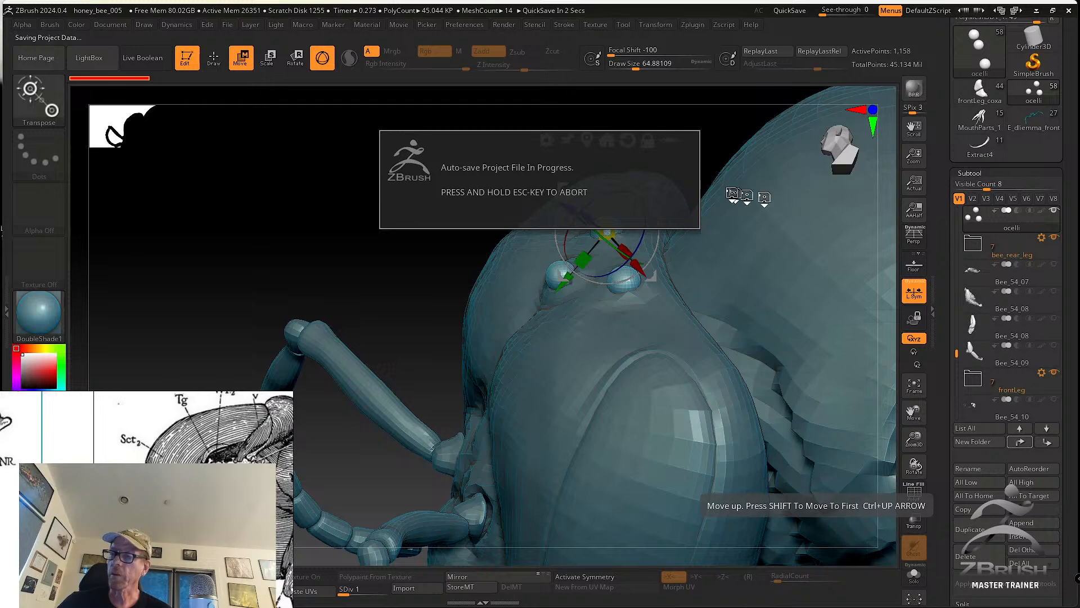
# Abort the running auto-save and set the QuickSave Rest Duration to 50 minutes
pyautogui.press('Escape')
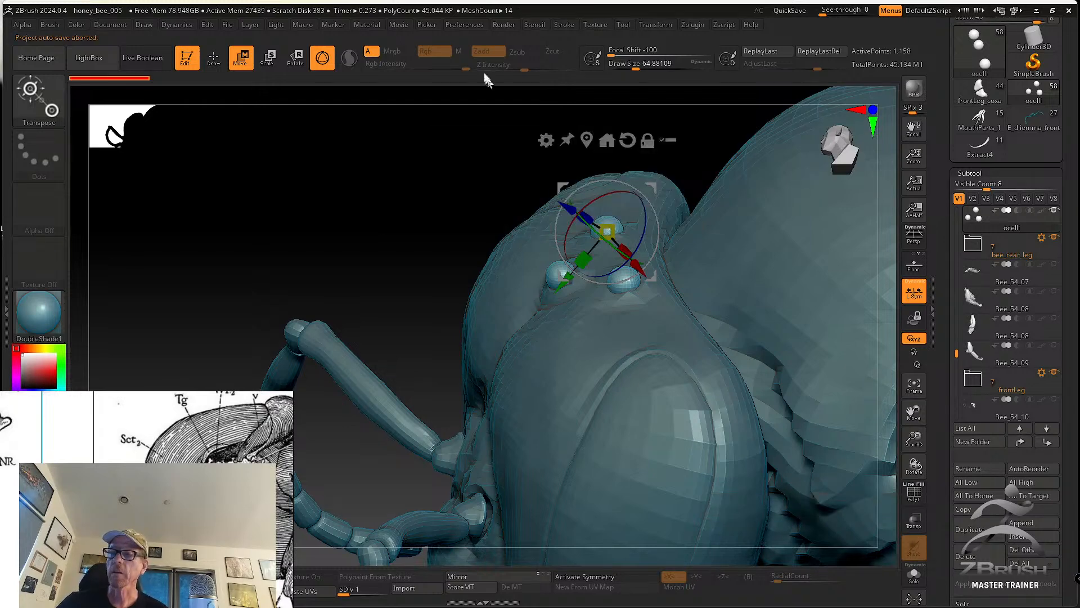
pyautogui.click(472, 26)
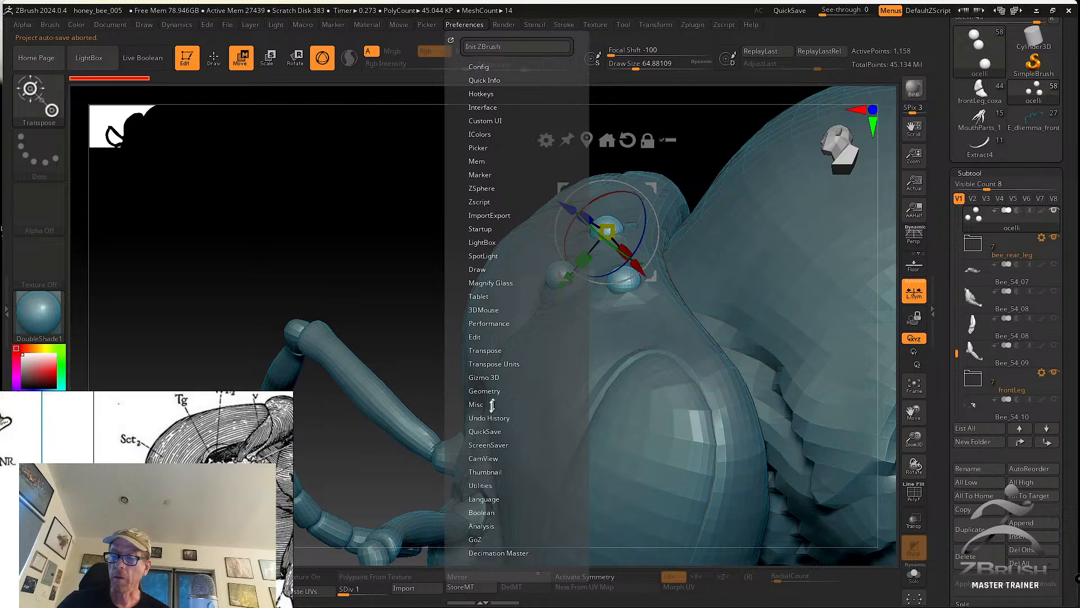
pyautogui.click(492, 430)
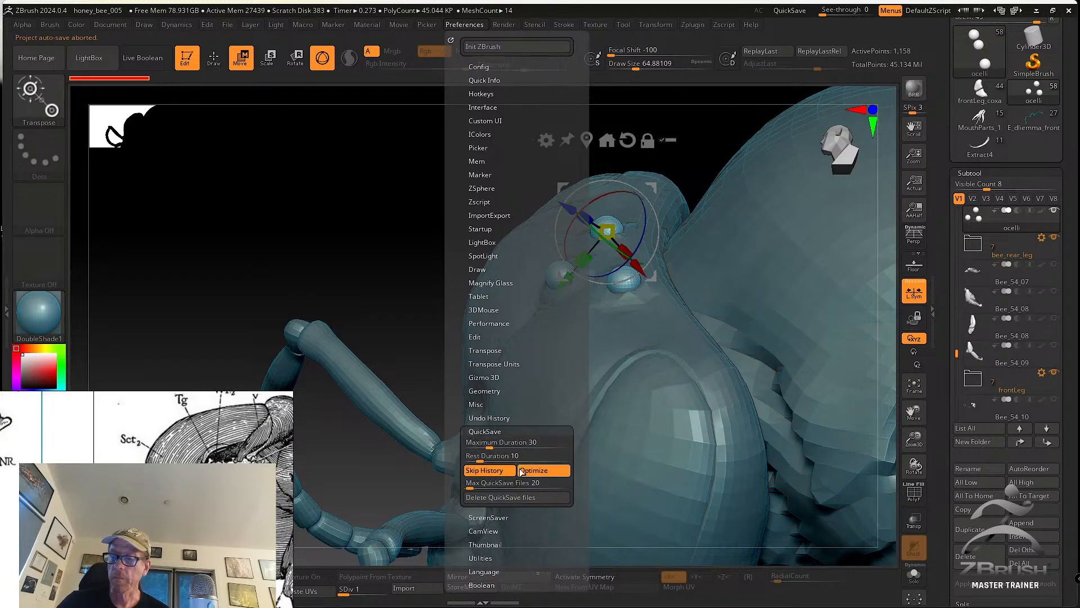
pyautogui.click(481, 459)
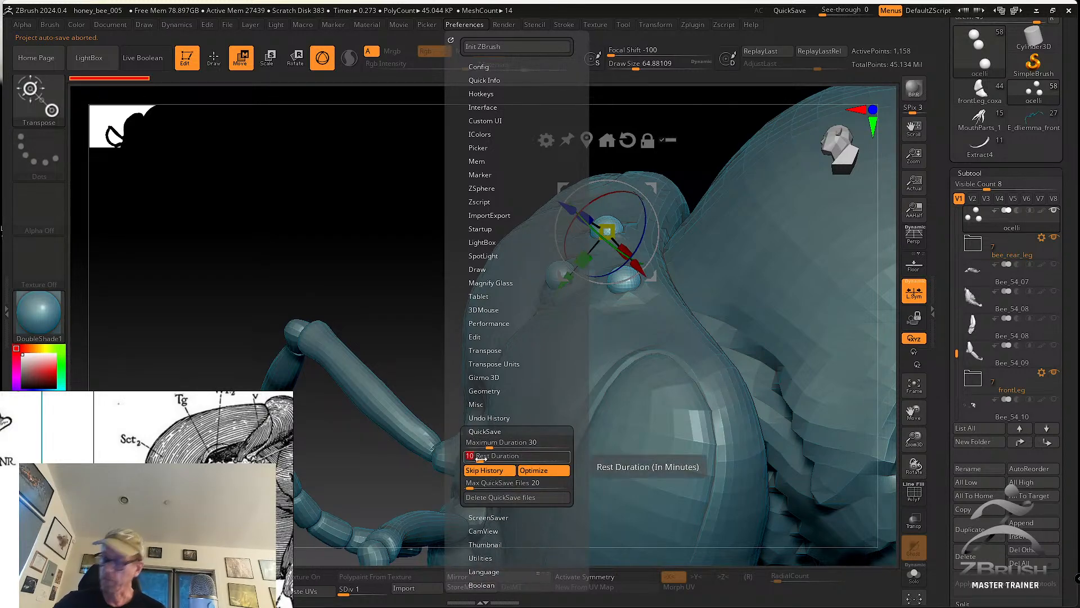
pyautogui.write('50')
pyautogui.press('Return')
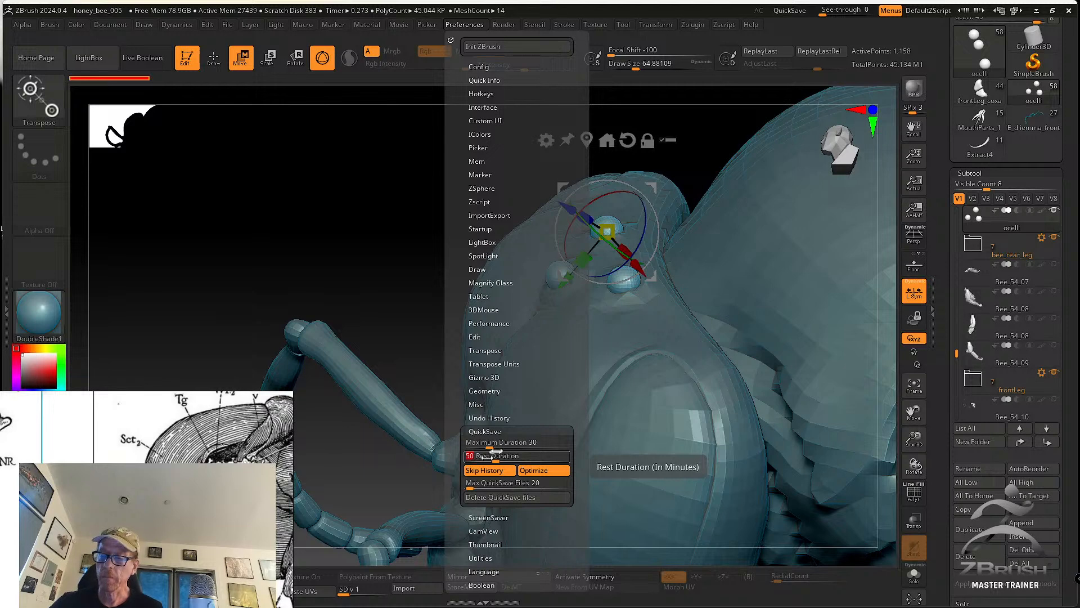
pyautogui.click(516, 442)
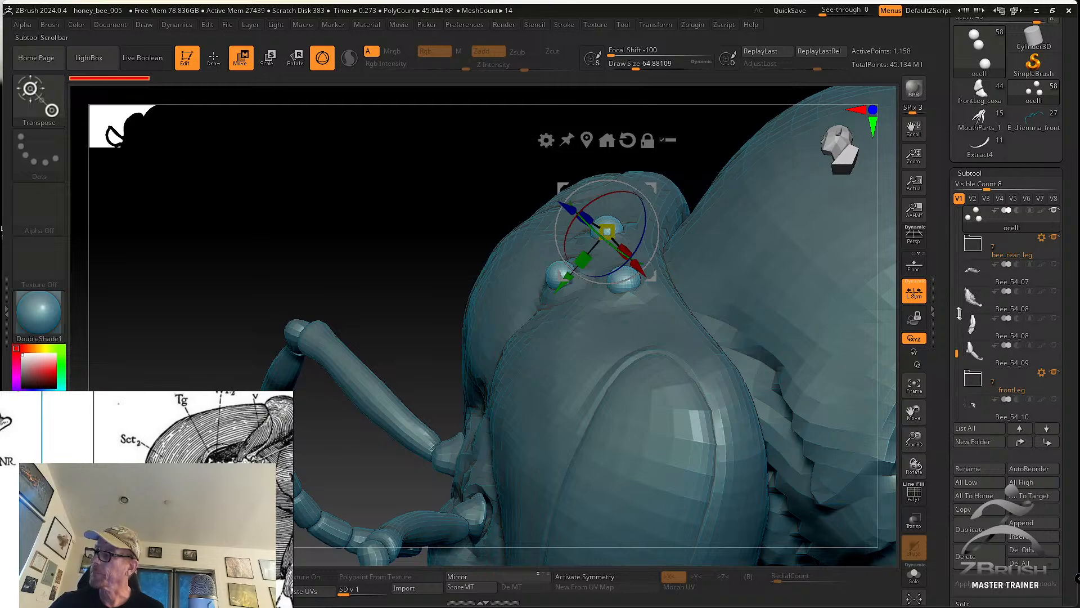
# Move the ocelli subtool further up the list, past the abdomen folders and into the head_retopo folder
pyautogui.moveTo(957, 346); pyautogui.dragTo(957, 308)
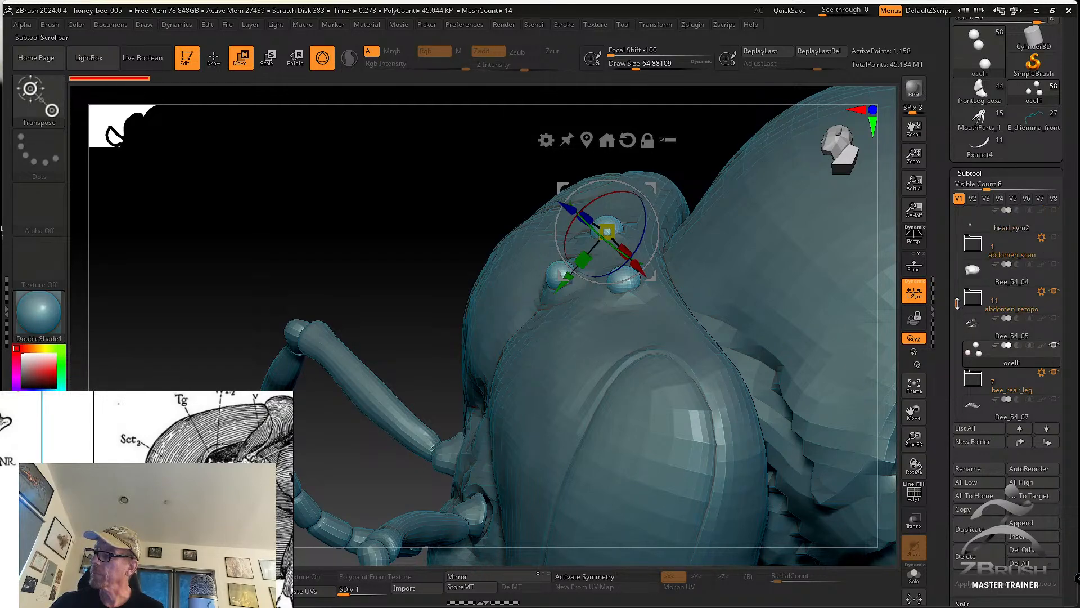
pyautogui.click(1025, 444)
pyautogui.click(1025, 443)
pyautogui.click(1025, 444)
pyautogui.click(1025, 444)
pyautogui.click(1025, 444)
pyautogui.moveTo(957, 301); pyautogui.dragTo(1006, 242)
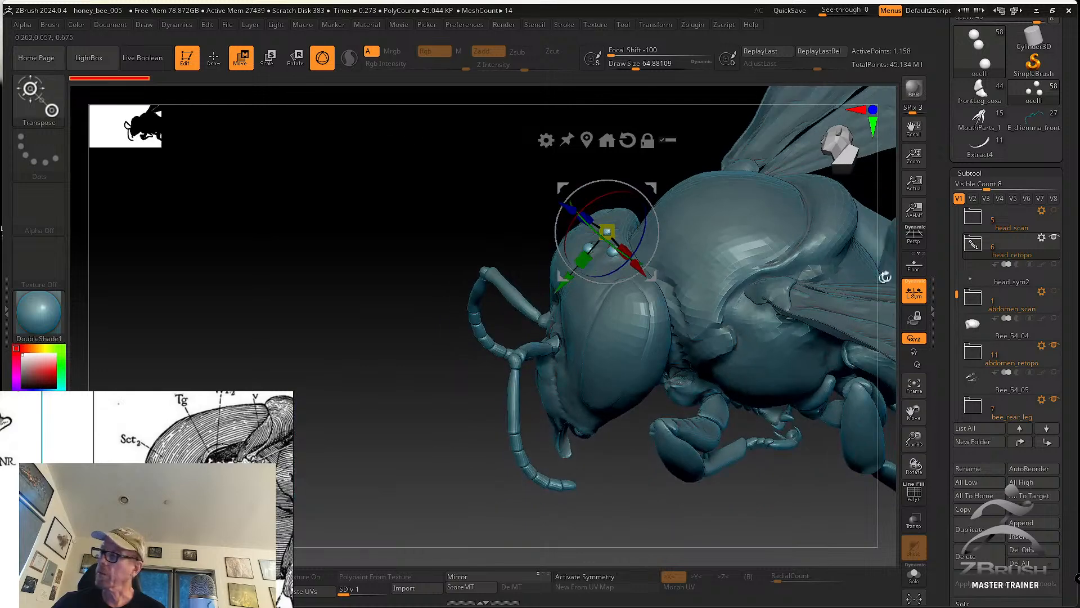
# Activate Transpose for the whole head_retopo folder and reset the gizmo's orientation in side view
pyautogui.click(1042, 238)
pyautogui.click(996, 257)
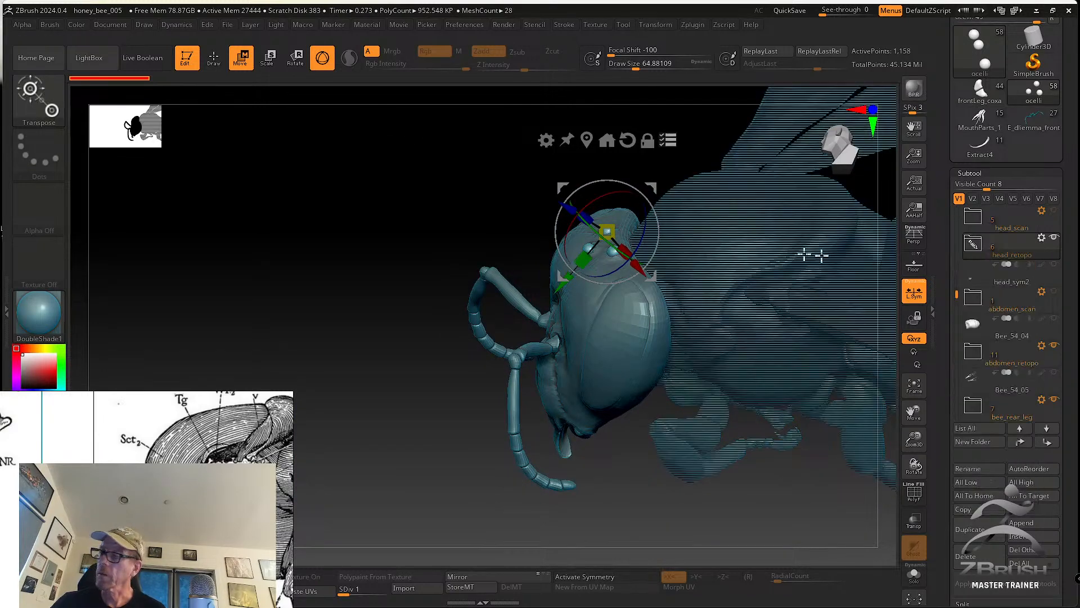
pyautogui.moveTo(429, 192); pyautogui.dragTo(465, 171)
pyautogui.click(619, 141)
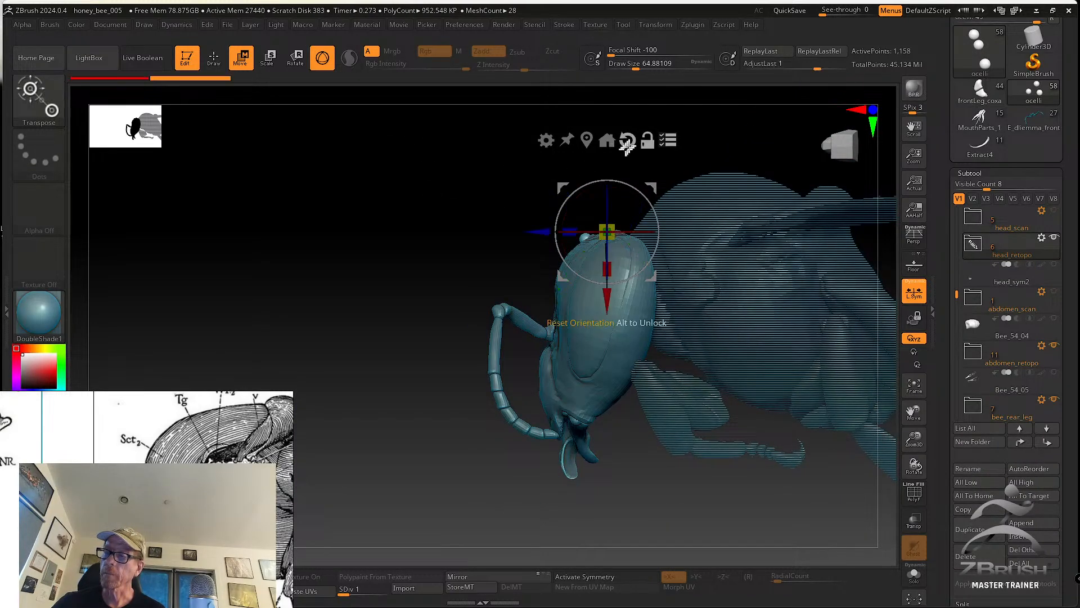
# Move the head with its ocelli slightly forward from the thorax and slightly down
pyautogui.moveTo(543, 231); pyautogui.dragTo(511, 220)
pyautogui.moveTo(337, 194); pyautogui.dragTo(367, 308)
pyautogui.moveTo(508, 238); pyautogui.dragTo(516, 239)
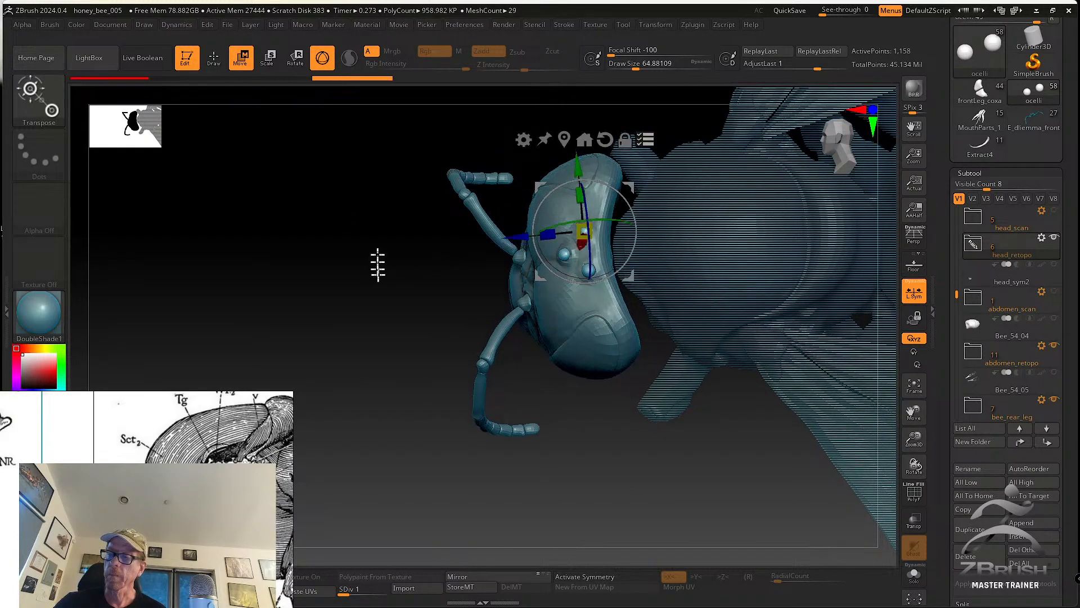
pyautogui.moveTo(378, 270); pyautogui.dragTo(381, 195)
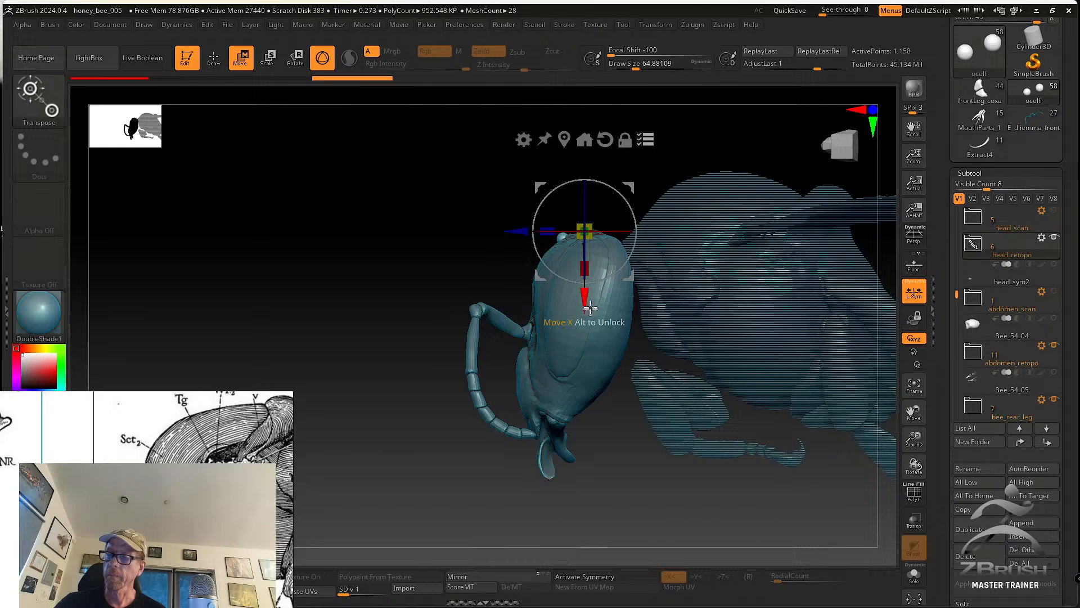
pyautogui.moveTo(589, 306); pyautogui.dragTo(585, 313)
pyautogui.moveTo(446, 256); pyautogui.dragTo(427, 244)
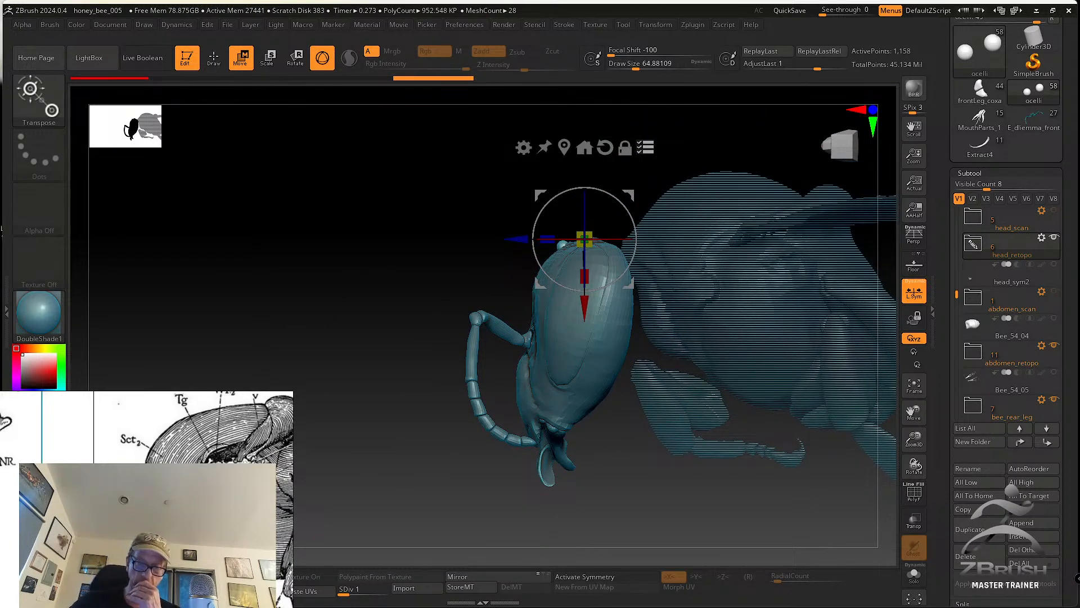
# Examine the thorax drawings in the anatomical reference to compare the neck region and head position
pyautogui.scroll(-5, 184, 507)
pyautogui.scroll(-3, 146, 456)
pyautogui.scroll(6, 180, 495)
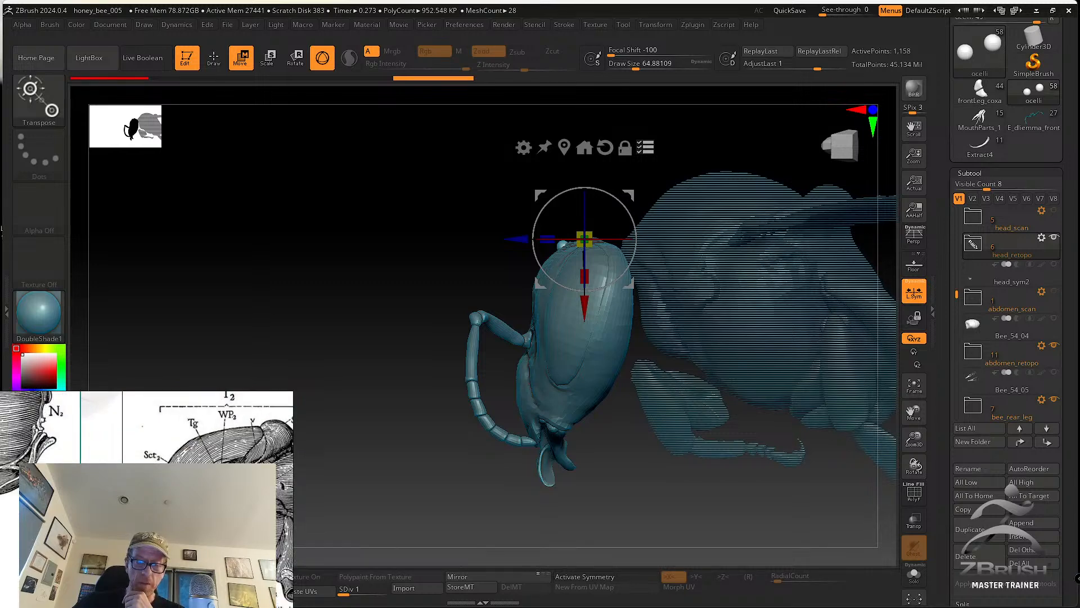
pyautogui.scroll(3, 164, 496)
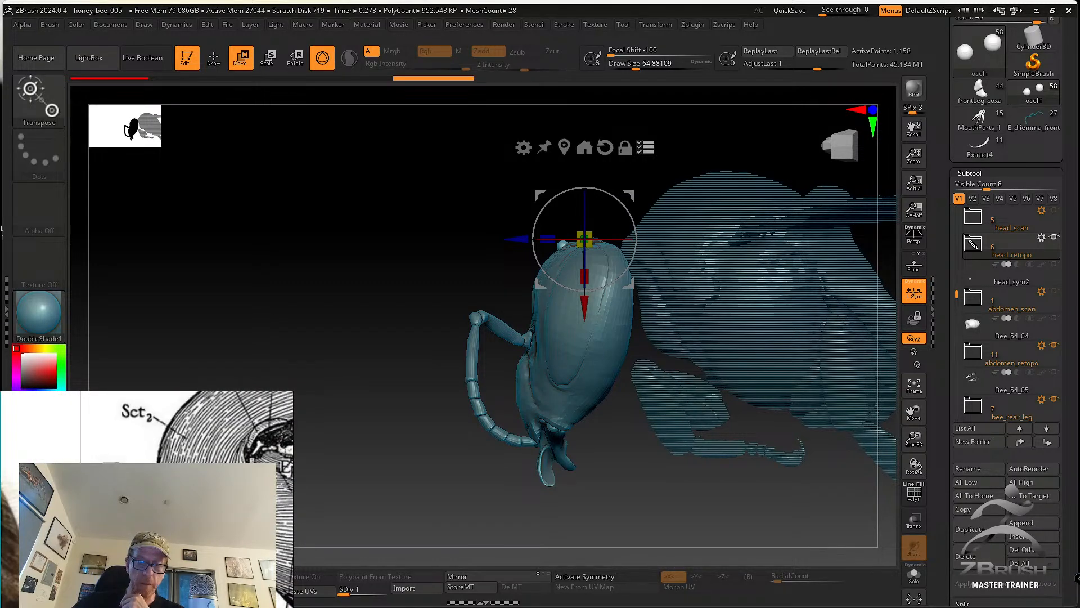
pyautogui.scroll(-6, 164, 512)
pyautogui.scroll(4, 164, 512)
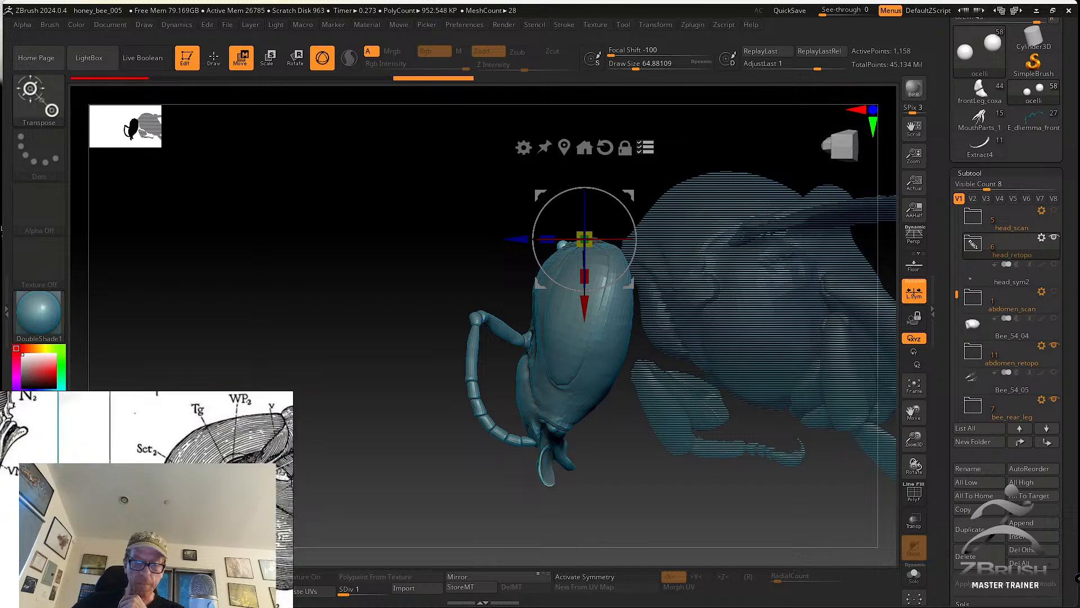
pyautogui.scroll(-5, 165, 501)
pyautogui.scroll(4, 165, 501)
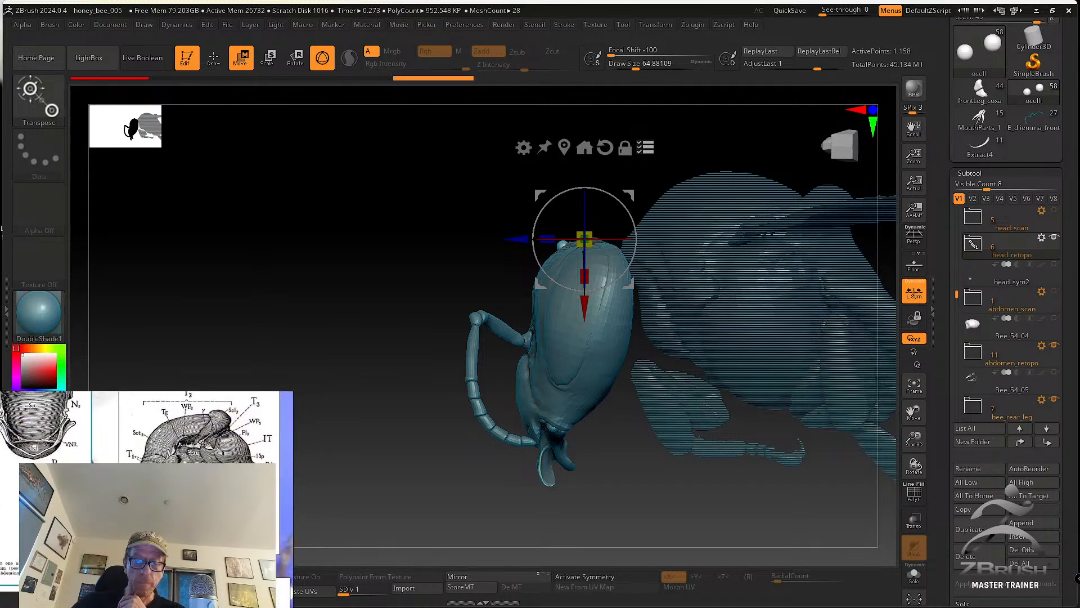
pyautogui.scroll(3, 164, 501)
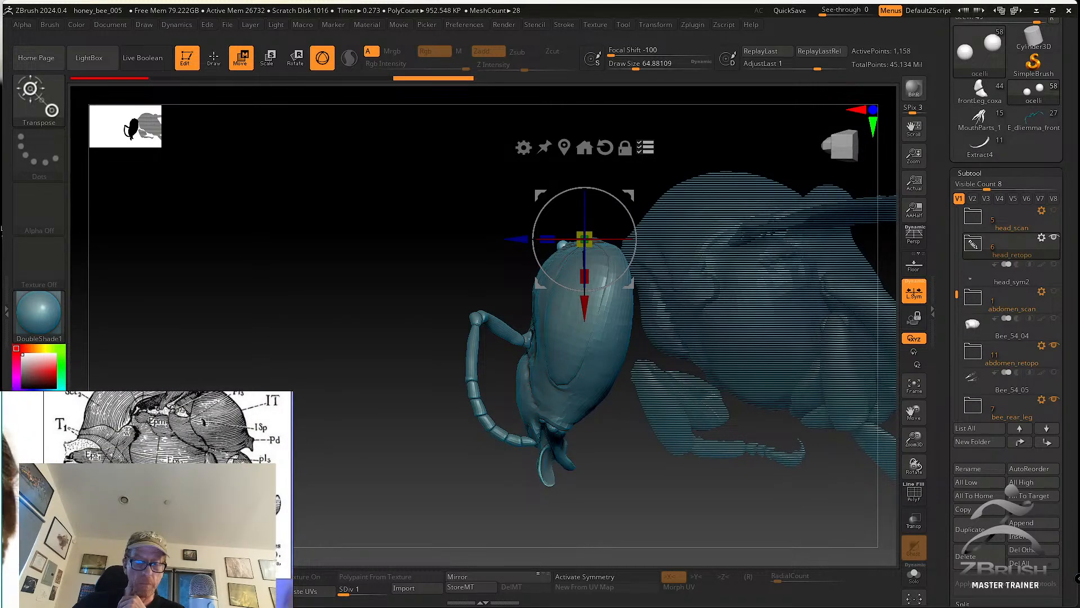
pyautogui.scroll(-3, 164, 500)
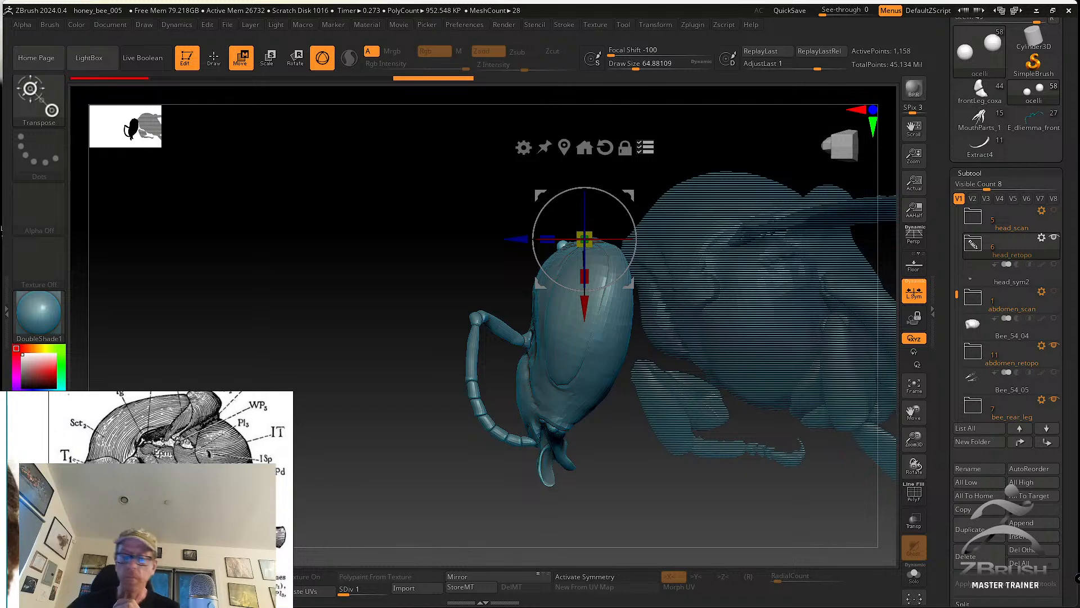
# End the head folder's Transpose, return to draw mode and restore the side view of the whole bee
pyautogui.moveTo(321, 349); pyautogui.dragTo(264, 265)
pyautogui.press('q')
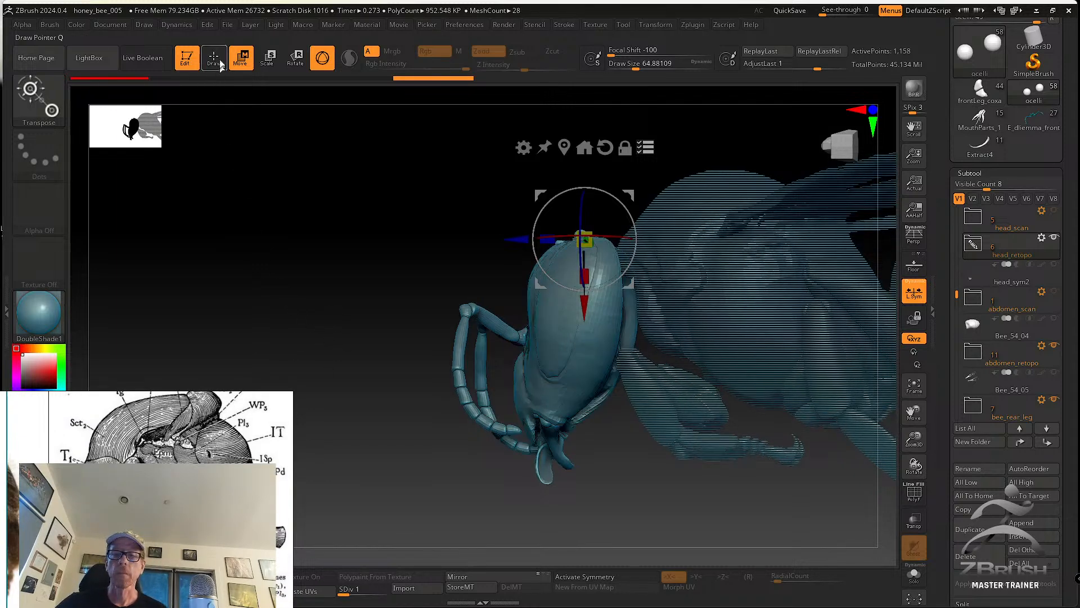
pyautogui.moveTo(327, 252); pyautogui.dragTo(319, 250)
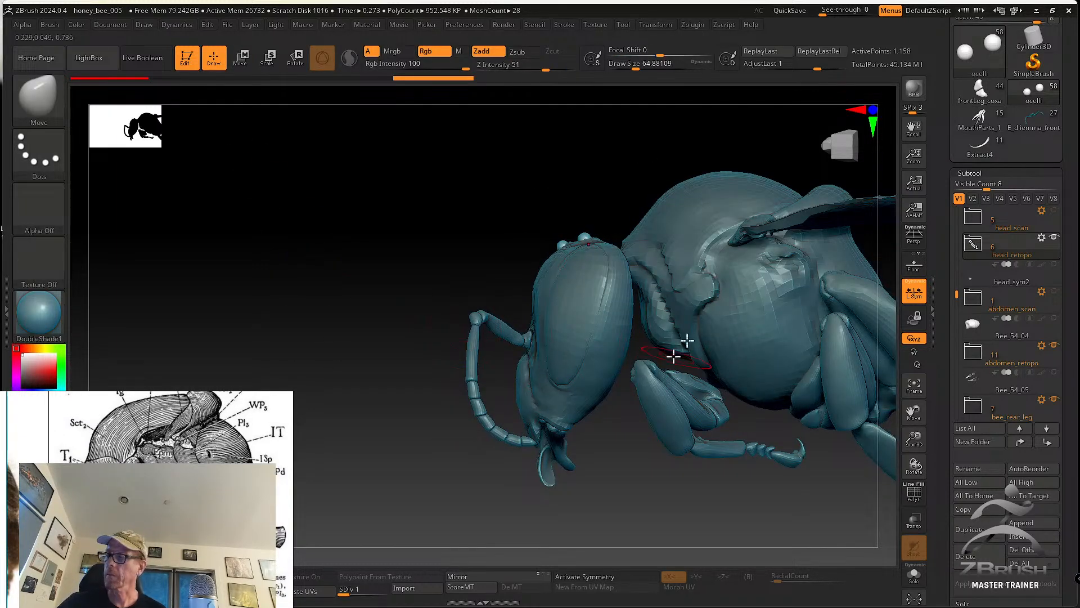
# Save the honey_bee_005 project with the repositioned head
pyautogui.click(227, 25)
pyautogui.click(266, 59)
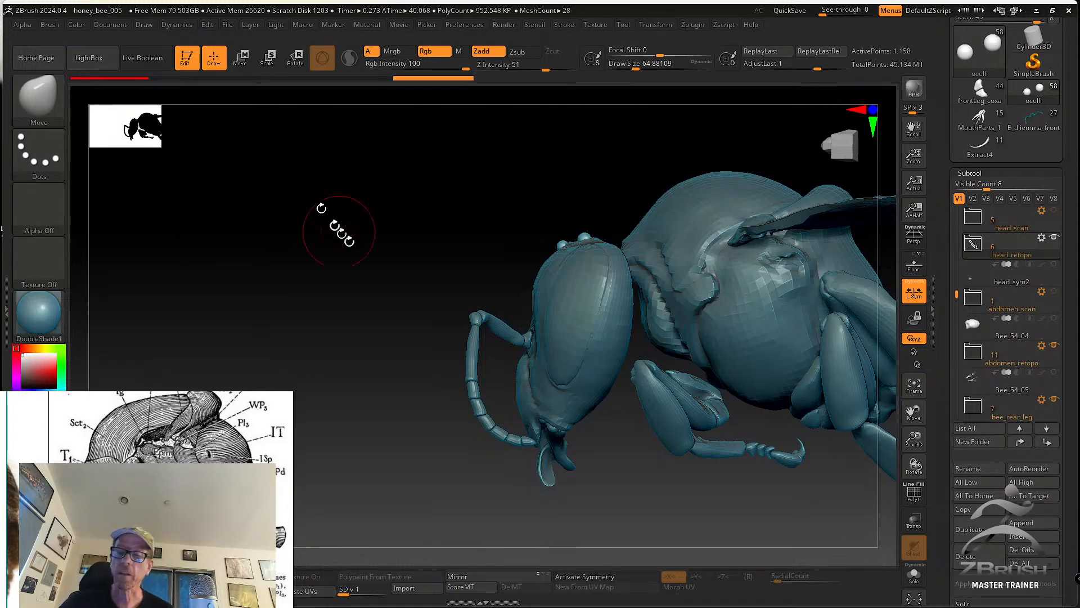
pyautogui.moveTo(373, 272)
pyautogui.mouseDown()
pyautogui.moveTo(399, 231)
pyautogui.moveTo(410, 234)
pyautogui.moveTo(410, 210)
pyautogui.moveTo(366, 265)
pyautogui.moveTo(351, 250)
pyautogui.moveTo(364, 291)
pyautogui.moveTo(446, 286)
pyautogui.moveTo(376, 201)
pyautogui.moveTo(383, 258)
pyautogui.mouseUp()
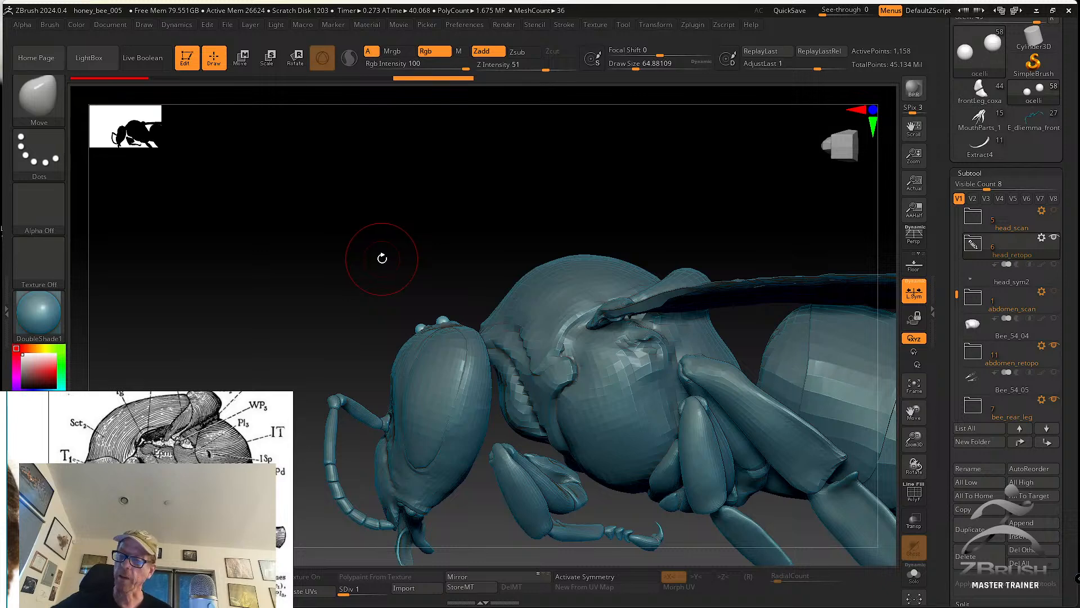
# Raise thorax_retopo1 to subdivision level 5 and reshape the dorsal plate's edge above the wing base with the Move brush
pyautogui.keyDown('alt'); pyautogui.click(557, 335); pyautogui.keyUp('alt')
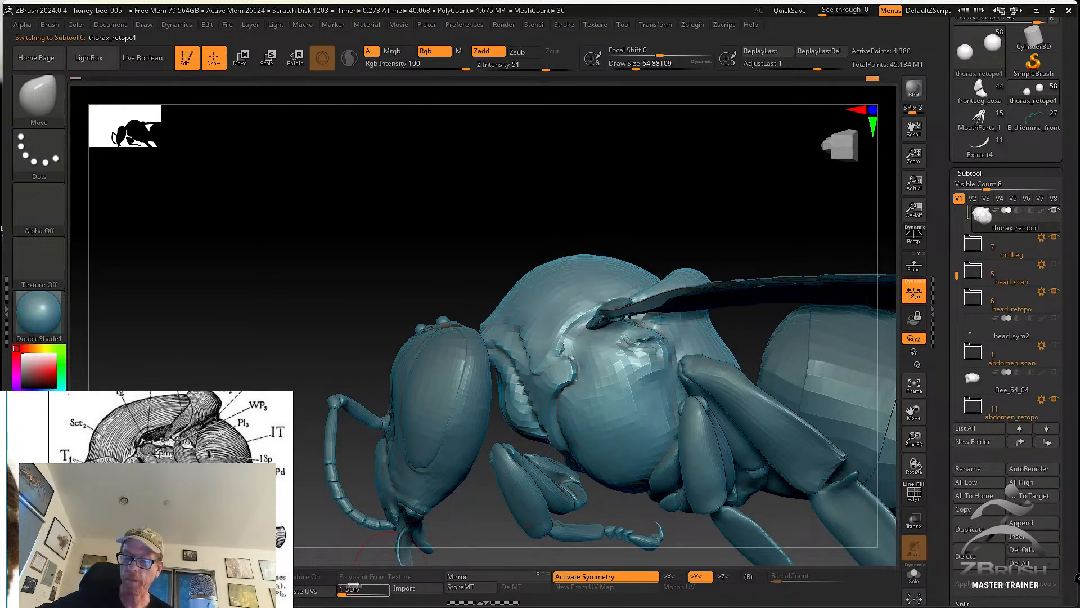
pyautogui.moveTo(351, 588); pyautogui.dragTo(387, 587)
pyautogui.keyDown('ctrl'); pyautogui.moveTo(592, 370); pyautogui.dragTo(636, 362, button='right'); pyautogui.keyUp('ctrl')
pyautogui.press('s')
pyautogui.moveTo(641, 344); pyautogui.dragTo(607, 358)
pyautogui.moveTo(678, 307); pyautogui.dragTo(664, 320, button='right')
pyautogui.moveTo(654, 326); pyautogui.dragTo(622, 346)
pyautogui.moveTo(586, 382); pyautogui.dragTo(548, 313, button='right')
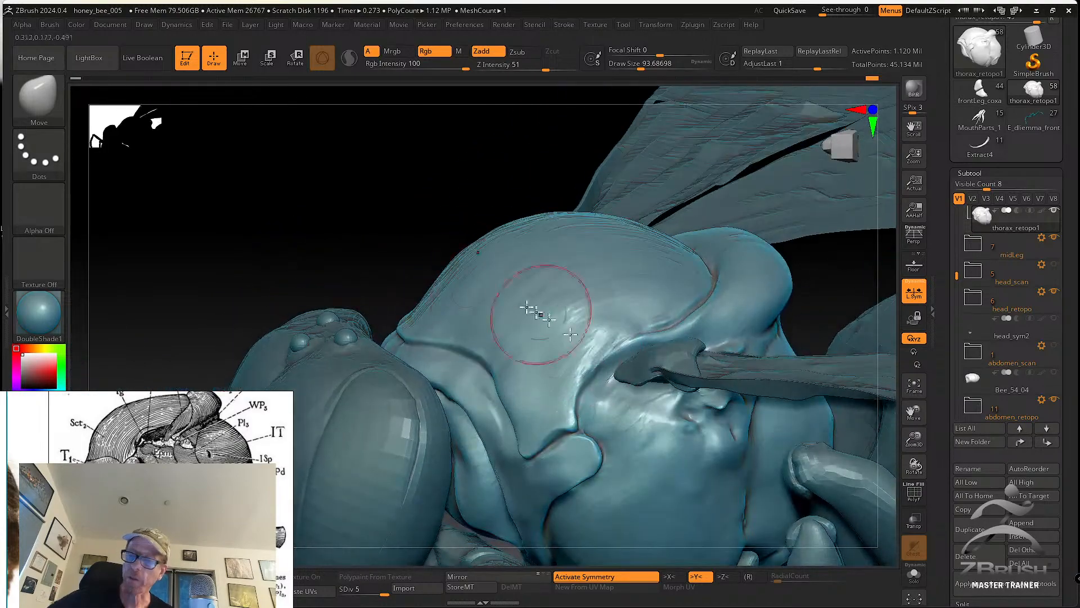
# Work along the groove above the wing base with the SK_Cloth brush at a draw size of about 51
pyautogui.press('b')
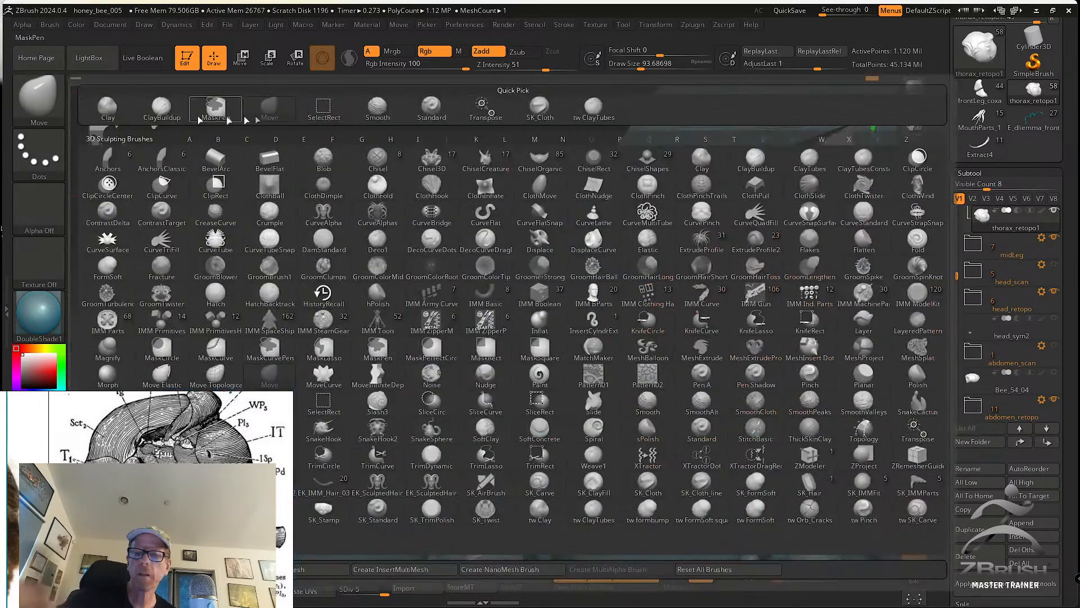
pyautogui.click(540, 110)
pyautogui.press('s')
pyautogui.moveTo(611, 366); pyautogui.dragTo(608, 365)
pyautogui.moveTo(609, 388)
pyautogui.mouseDown(button='right')
pyautogui.moveTo(593, 370)
pyautogui.moveTo(607, 405)
pyautogui.moveTo(623, 356)
pyautogui.moveTo(632, 367)
pyautogui.mouseUp(button='right')
pyautogui.moveTo(720, 311); pyautogui.dragTo(663, 386, button='right')
# Adjust the rear rim of the thorax's dorsal plate with the Move brush at a draw size of about 108
pyautogui.click(50, 109)
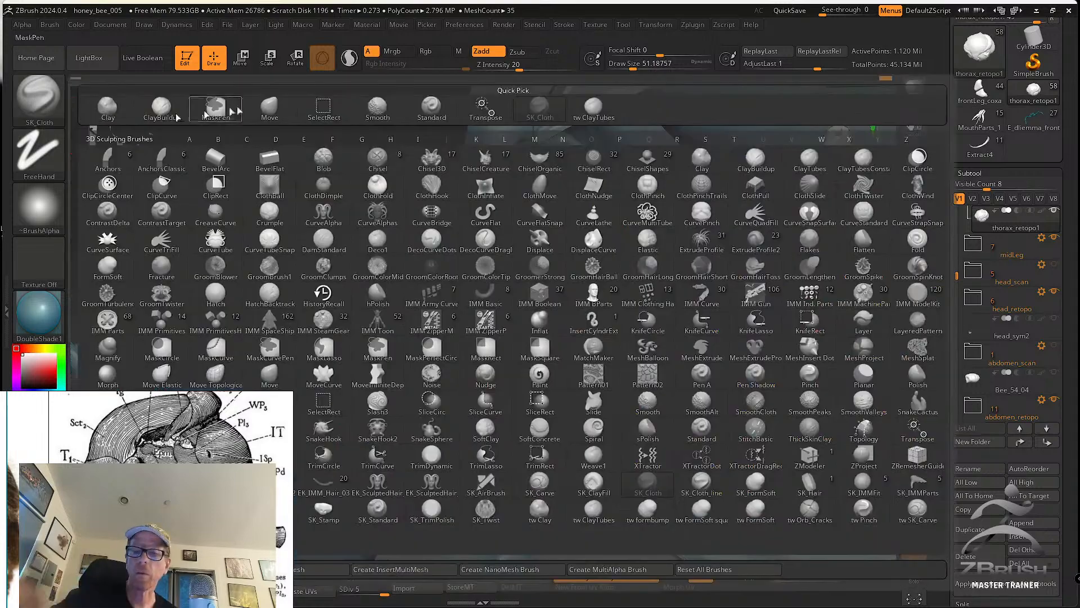
pyautogui.click(282, 109)
pyautogui.press('s')
pyautogui.moveTo(654, 348)
pyautogui.mouseDown()
pyautogui.moveTo(664, 348)
pyautogui.moveTo(648, 349)
pyautogui.mouseUp()
pyautogui.moveTo(646, 302); pyautogui.dragTo(632, 310, button='right')
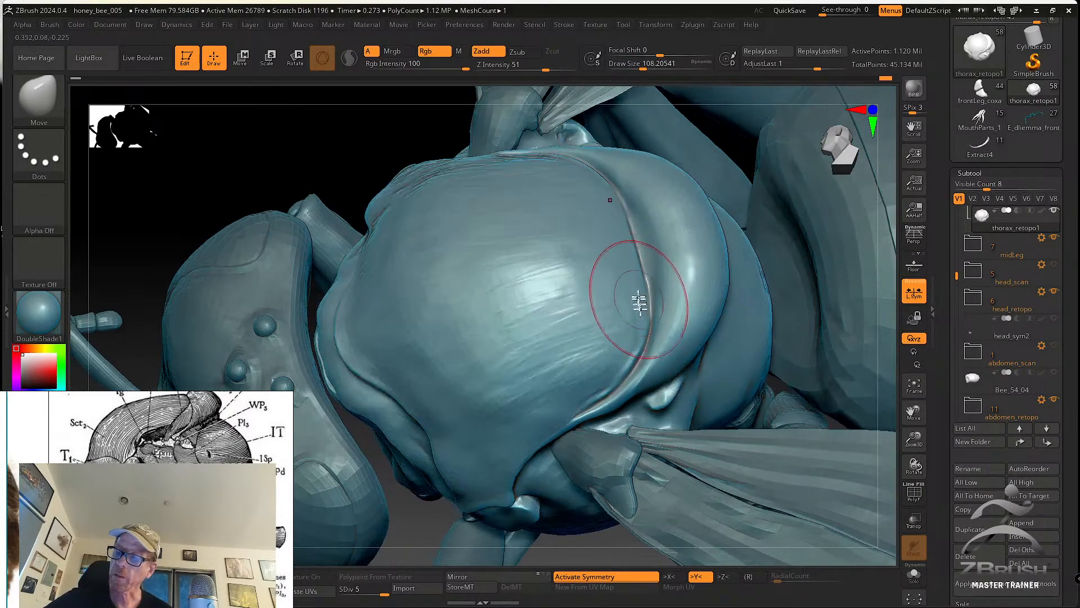
pyautogui.moveTo(638, 262)
pyautogui.mouseDown(button='right')
pyautogui.moveTo(643, 304)
pyautogui.moveTo(615, 321)
pyautogui.moveTo(632, 337)
pyautogui.moveTo(622, 309)
pyautogui.moveTo(559, 315)
pyautogui.mouseUp(button='right')
# Tighten the crease around the wing base up to the dorsal rear band using SK_Cloth at draw size about 51
pyautogui.press('b')
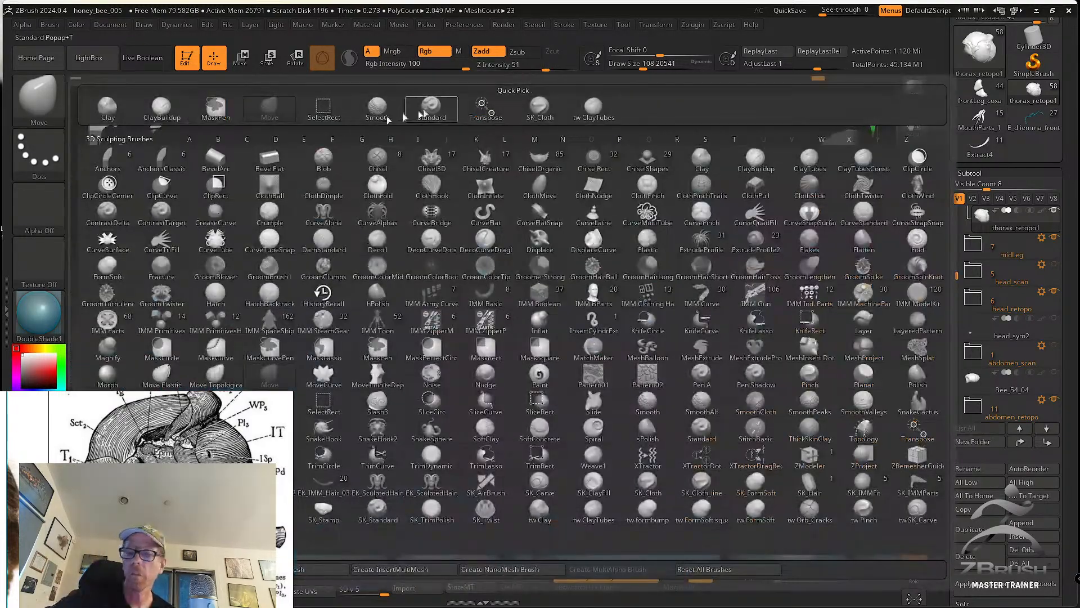
pyautogui.click(539, 107)
pyautogui.press('s')
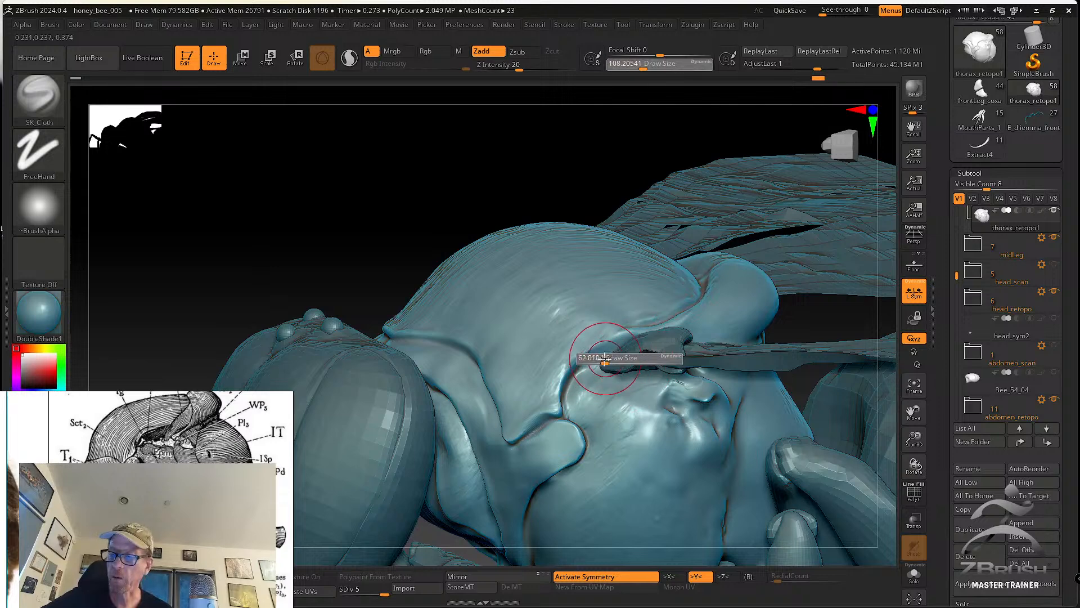
pyautogui.moveTo(605, 358); pyautogui.dragTo(604, 359)
pyautogui.press('s')
pyautogui.moveTo(580, 396); pyautogui.dragTo(576, 396)
pyautogui.moveTo(565, 412); pyautogui.dragTo(566, 400)
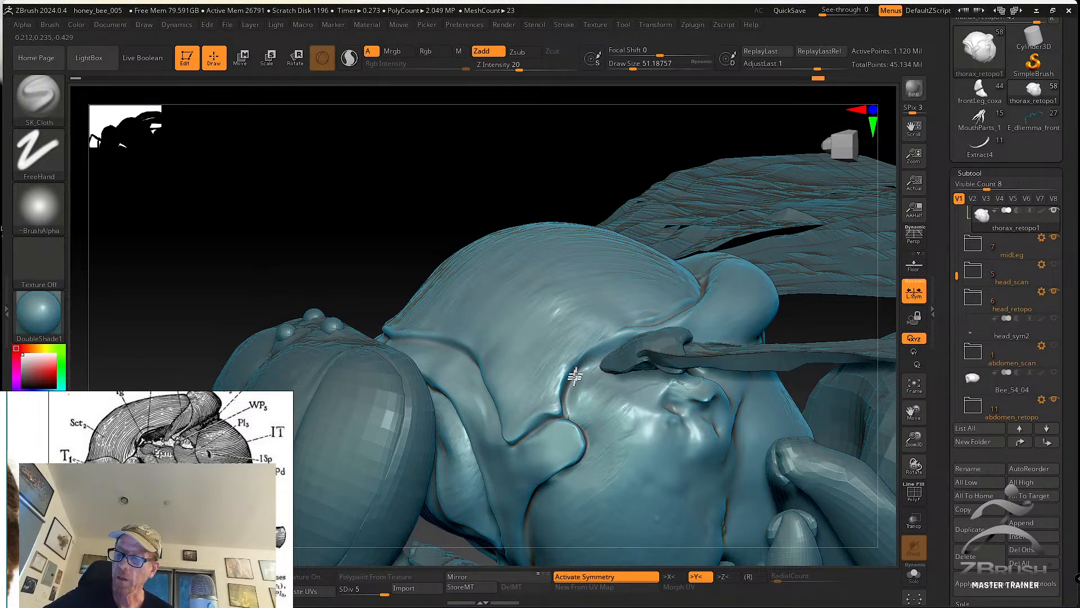
pyautogui.moveTo(648, 338); pyautogui.dragTo(611, 379, button='right')
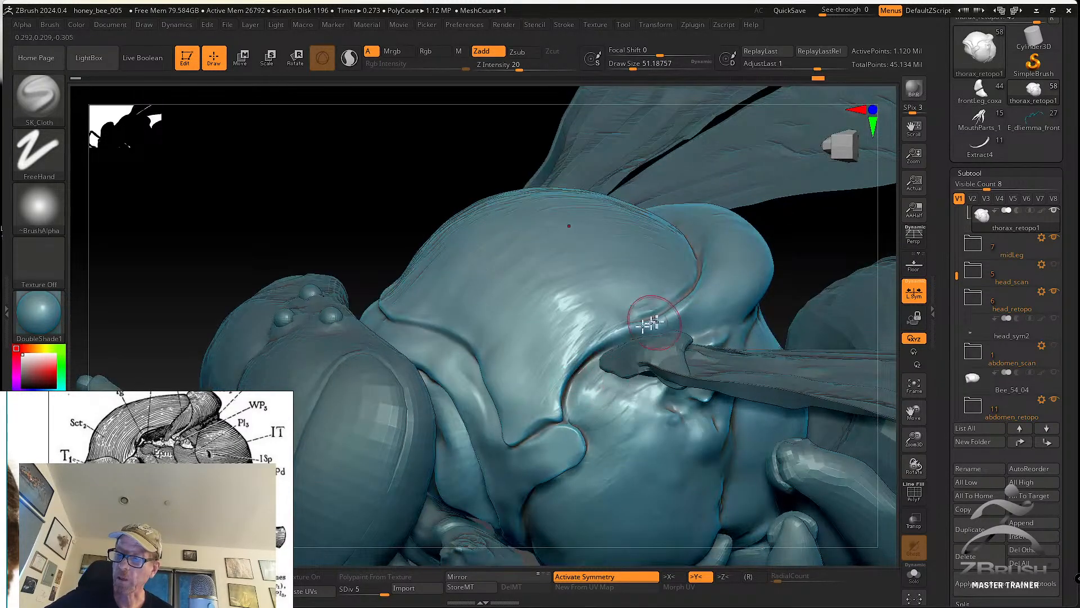
pyautogui.moveTo(701, 299); pyautogui.dragTo(672, 356, button='right')
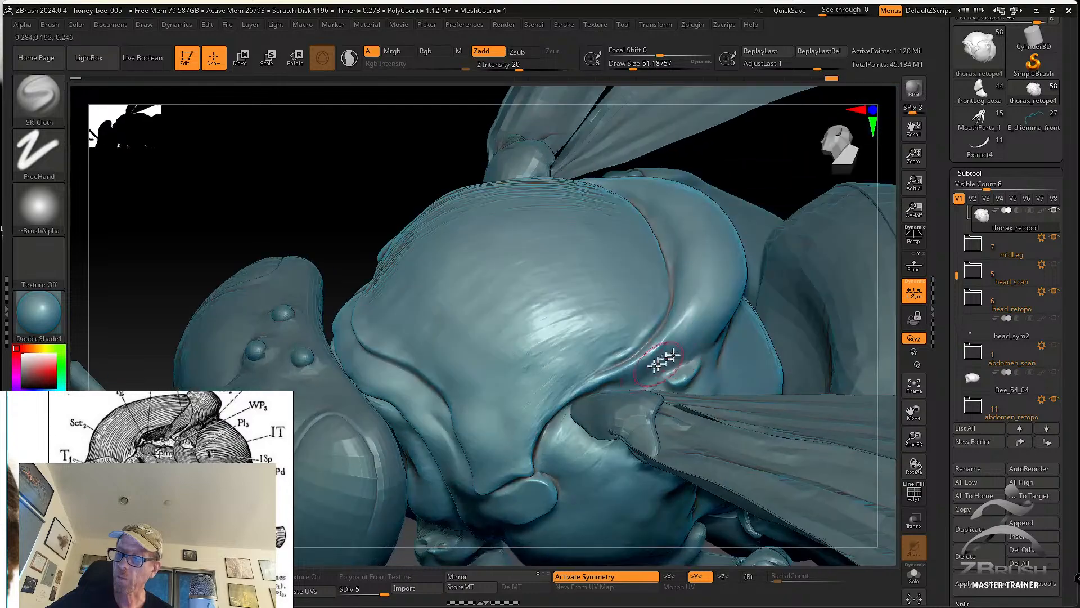
# Define the crease around the small side lobe and down the bulging side plate's front edge, using SK_Cloth at draw size 46 to 49
pyautogui.moveTo(720, 331)
pyautogui.mouseDown(button='right')
pyautogui.moveTo(706, 348)
pyautogui.moveTo(710, 328)
pyautogui.moveTo(675, 346)
pyautogui.moveTo(658, 372)
pyautogui.moveTo(666, 351)
pyautogui.moveTo(623, 317)
pyautogui.moveTo(589, 367)
pyautogui.moveTo(574, 364)
pyautogui.moveTo(586, 321)
pyautogui.moveTo(578, 380)
pyautogui.moveTo(559, 386)
pyautogui.moveTo(557, 369)
pyautogui.mouseUp(button='right')
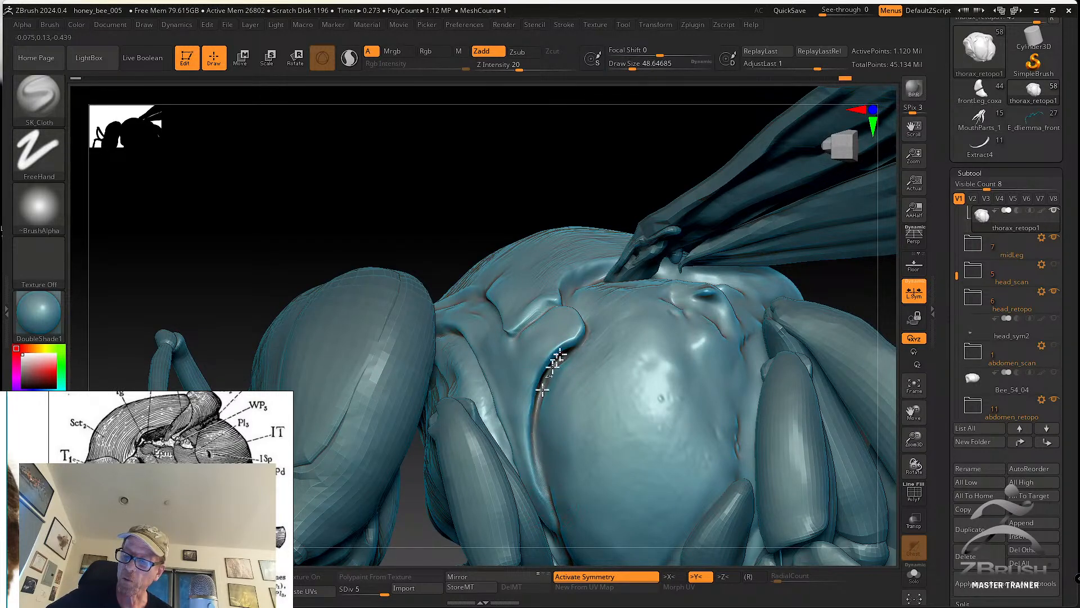
pyautogui.moveTo(541, 408)
pyautogui.mouseDown(button='right')
pyautogui.moveTo(568, 349)
pyautogui.moveTo(580, 351)
pyautogui.mouseUp(button='right')
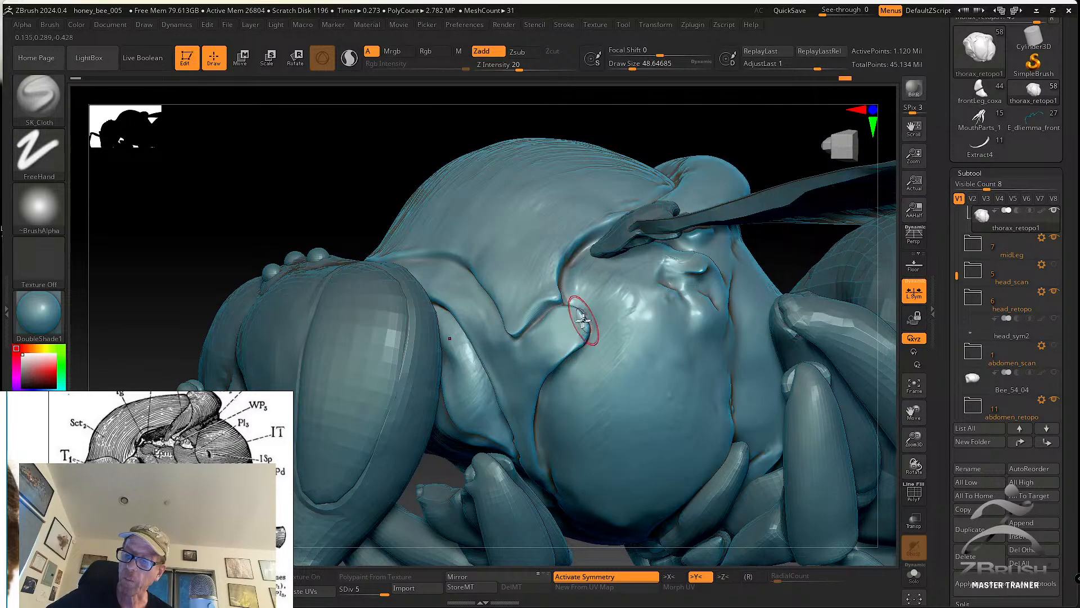
pyautogui.press('shift')
pyautogui.moveTo(533, 359); pyautogui.dragTo(517, 346, button='right')
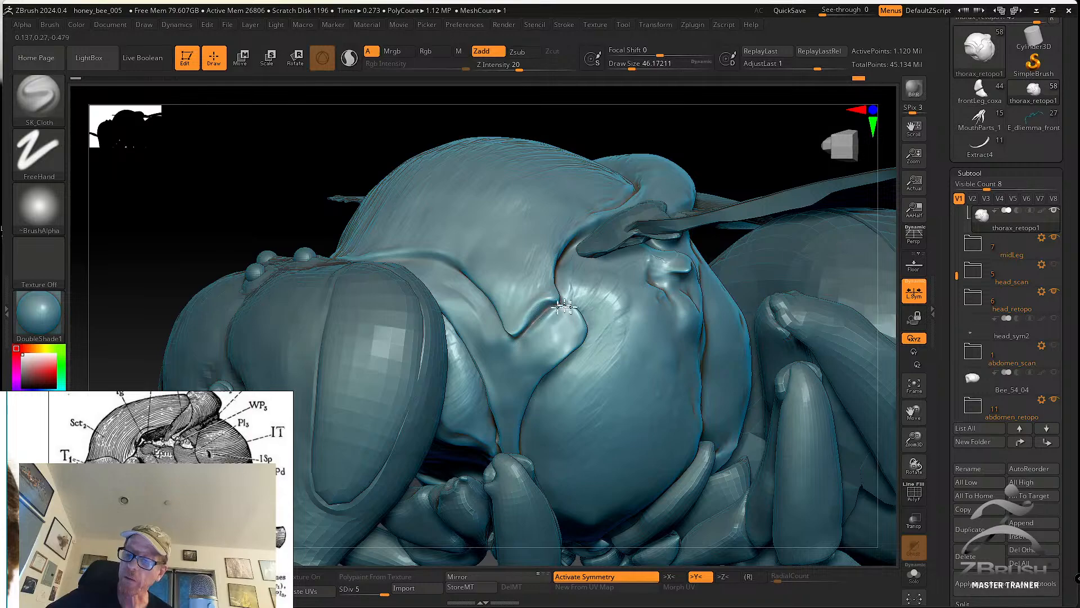
pyautogui.press('shift')
pyautogui.moveTo(578, 333)
pyautogui.mouseDown(button='right')
pyautogui.moveTo(594, 344)
pyautogui.moveTo(572, 338)
pyautogui.moveTo(545, 360)
pyautogui.moveTo(479, 311)
pyautogui.mouseUp(button='right')
pyautogui.moveTo(447, 273); pyautogui.dragTo(516, 333, button='right')
pyautogui.moveTo(548, 391)
pyautogui.mouseDown(button='right')
pyautogui.moveTo(564, 378)
pyautogui.moveTo(531, 345)
pyautogui.mouseUp(button='right')
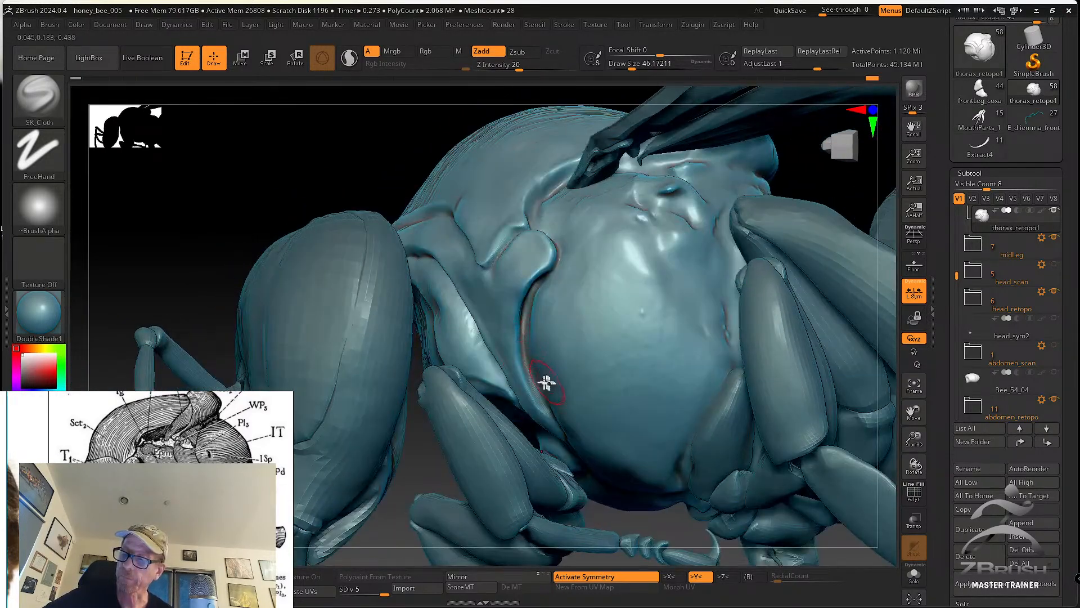
pyautogui.moveTo(543, 383); pyautogui.dragTo(351, 245, button='right')
# Build up the bulging side plate's surface with the tw ClayTubes brush at a draw size of about 74
pyautogui.click(38, 93)
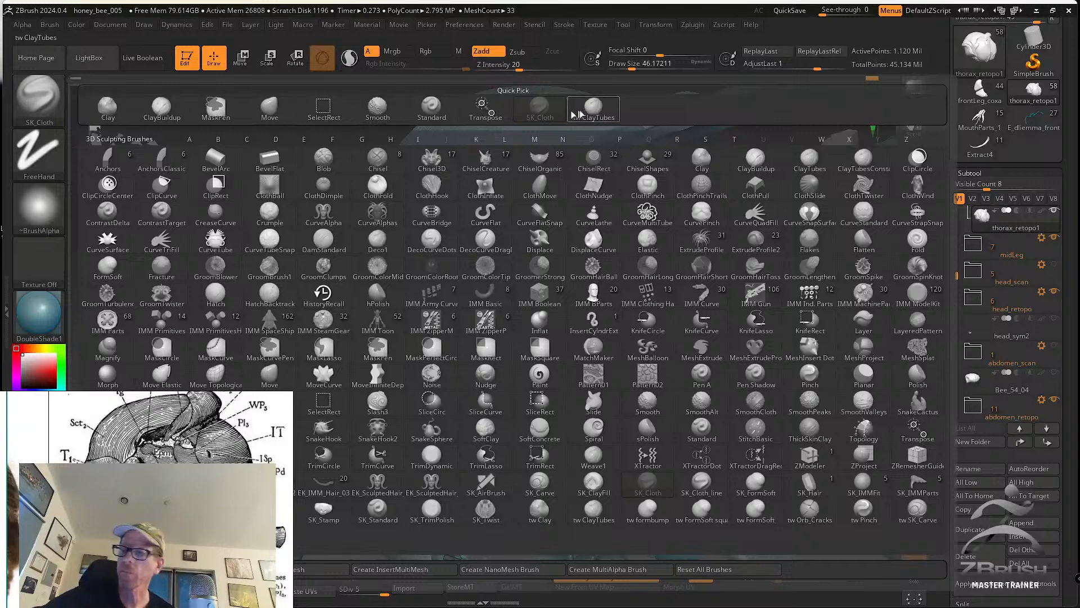
pyautogui.click(594, 108)
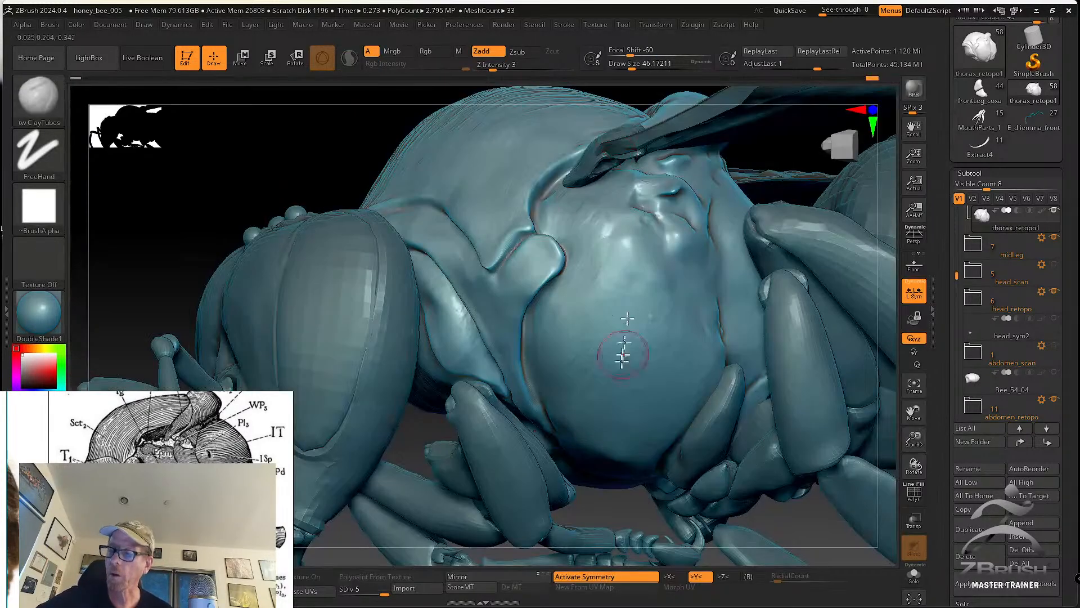
pyautogui.press('s')
pyautogui.moveTo(583, 369); pyautogui.dragTo(591, 366)
pyautogui.moveTo(578, 352)
pyautogui.mouseDown(button='right')
pyautogui.moveTo(552, 321)
pyautogui.moveTo(545, 333)
pyautogui.mouseUp(button='right')
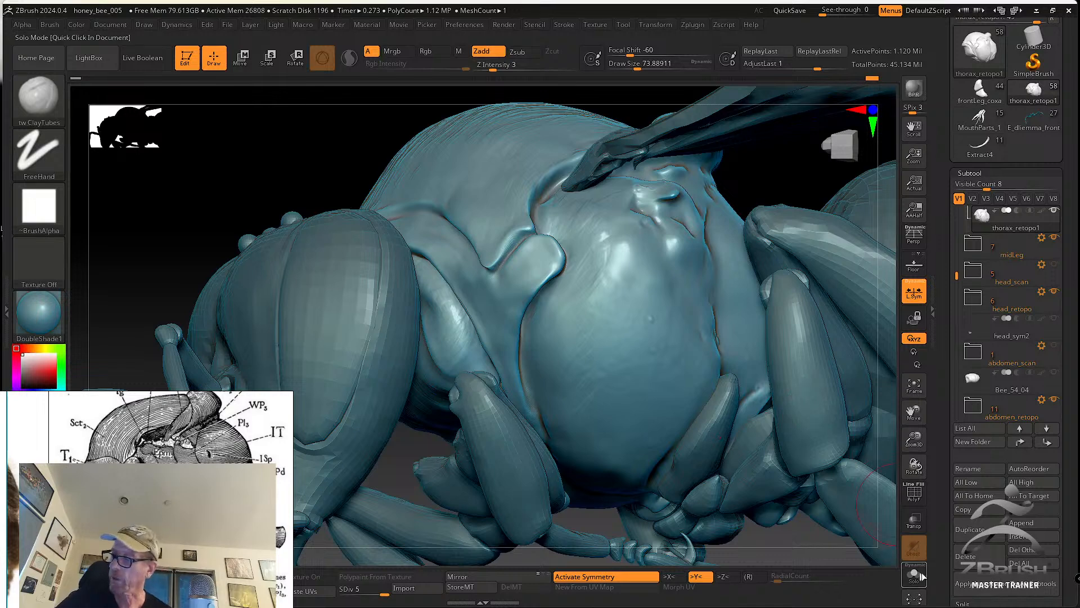
# Isolate the thorax and layer tw ClayTubes strokes over the side plate and its front edge at draw size about 44
pyautogui.click(914, 574)
pyautogui.moveTo(637, 398); pyautogui.dragTo(608, 357, button='right')
pyautogui.press('s')
pyautogui.moveTo(573, 344)
pyautogui.mouseDown()
pyautogui.moveTo(532, 352)
pyautogui.moveTo(538, 308)
pyautogui.mouseUp()
pyautogui.moveTo(534, 356); pyautogui.dragTo(552, 441)
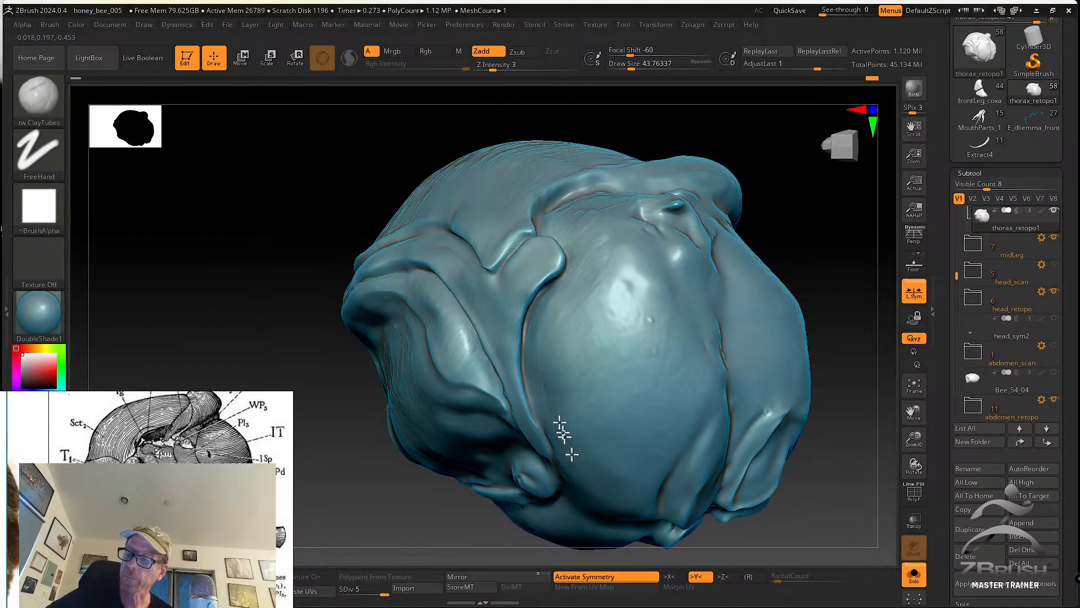
pyautogui.moveTo(619, 290)
pyautogui.mouseDown()
pyautogui.moveTo(543, 381)
pyautogui.moveTo(557, 405)
pyautogui.mouseUp()
pyautogui.moveTo(615, 357); pyautogui.dragTo(574, 432)
pyautogui.moveTo(628, 402); pyautogui.dragTo(622, 360, button='right')
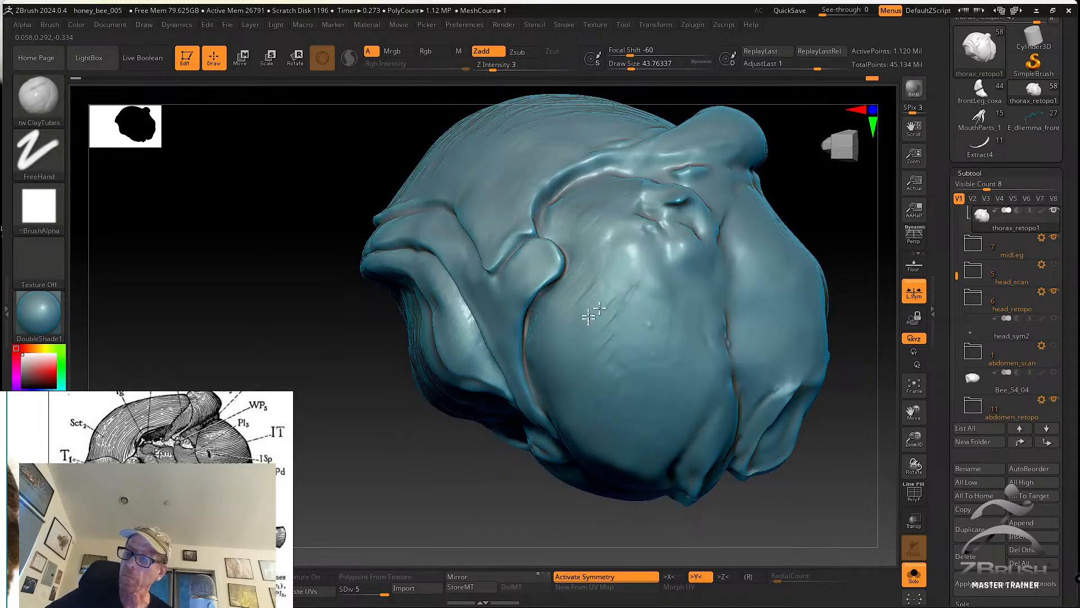
# Smooth the clay strokes on the thorax's side plate and the adjoining areas
pyautogui.press('shift')
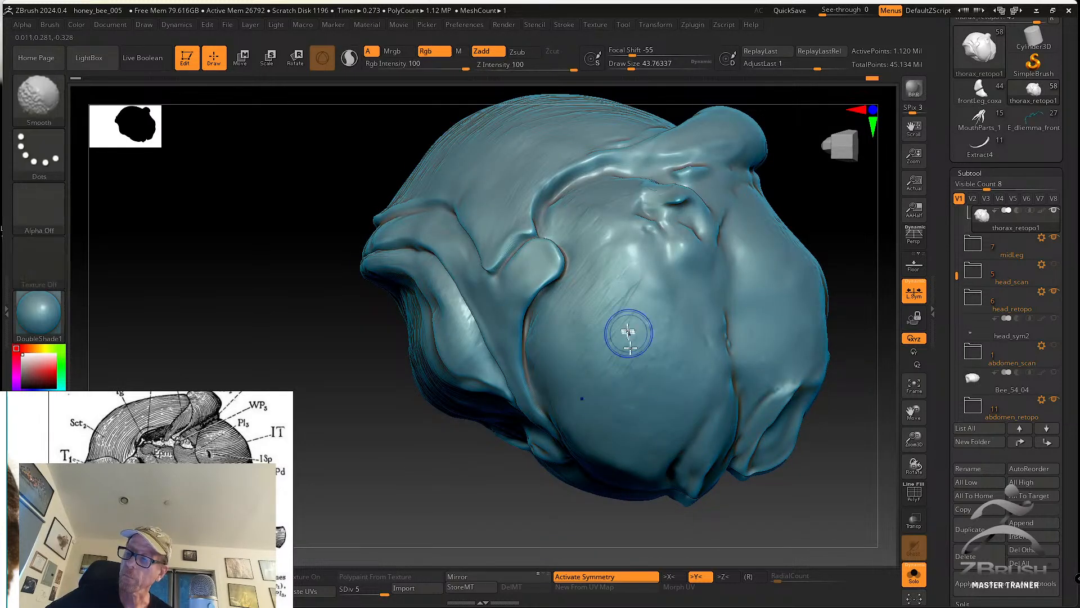
pyautogui.moveTo(607, 379); pyautogui.dragTo(603, 301, button='right')
pyautogui.moveTo(569, 206)
pyautogui.keyDown('alt'); pyautogui.mouseDown(button='right')
pyautogui.moveTo(555, 318)
pyautogui.moveTo(446, 242)
pyautogui.mouseUp(button='right'); pyautogui.keyUp('alt')
pyautogui.press('shift')
# Sharpen the groove between the dorsal plate and the wing socket with SK_Cloth at a draw size of about 29
pyautogui.press('b')
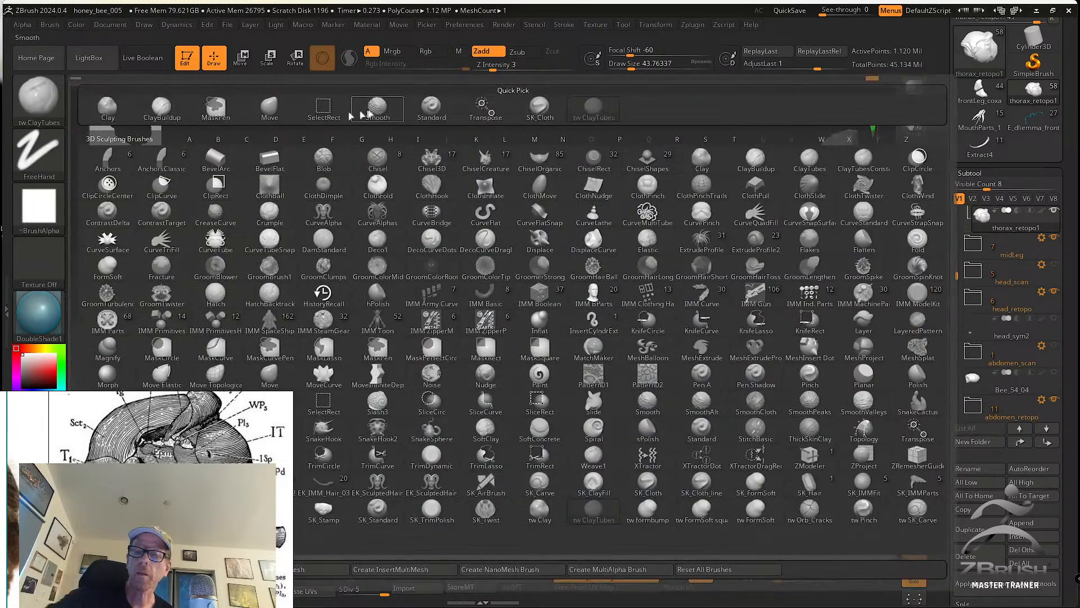
pyautogui.click(539, 107)
pyautogui.moveTo(575, 289); pyautogui.dragTo(514, 359, button='right')
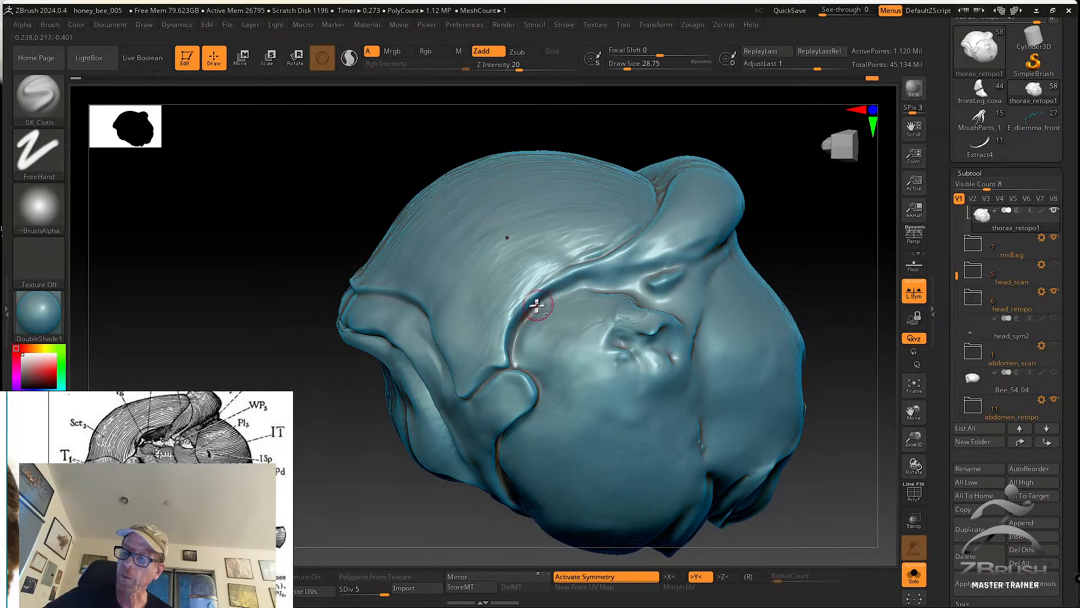
pyautogui.moveTo(613, 282); pyautogui.dragTo(584, 310, button='right')
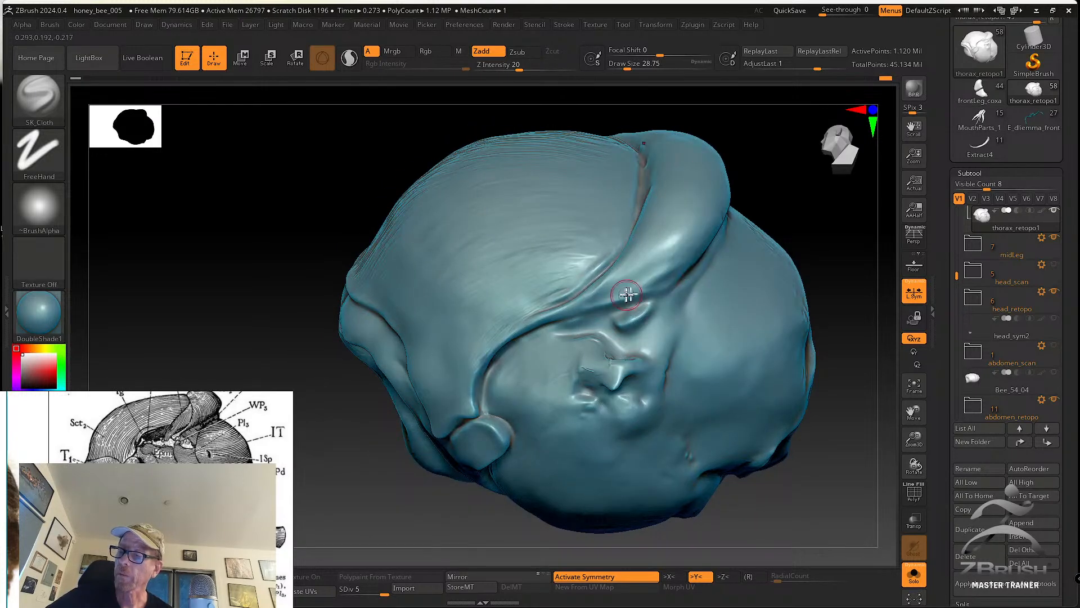
# Refine the crease beneath the rear dorsal band and around the small knob beside the wing socket with SK_Cloth
pyautogui.moveTo(690, 258); pyautogui.dragTo(672, 283, button='right')
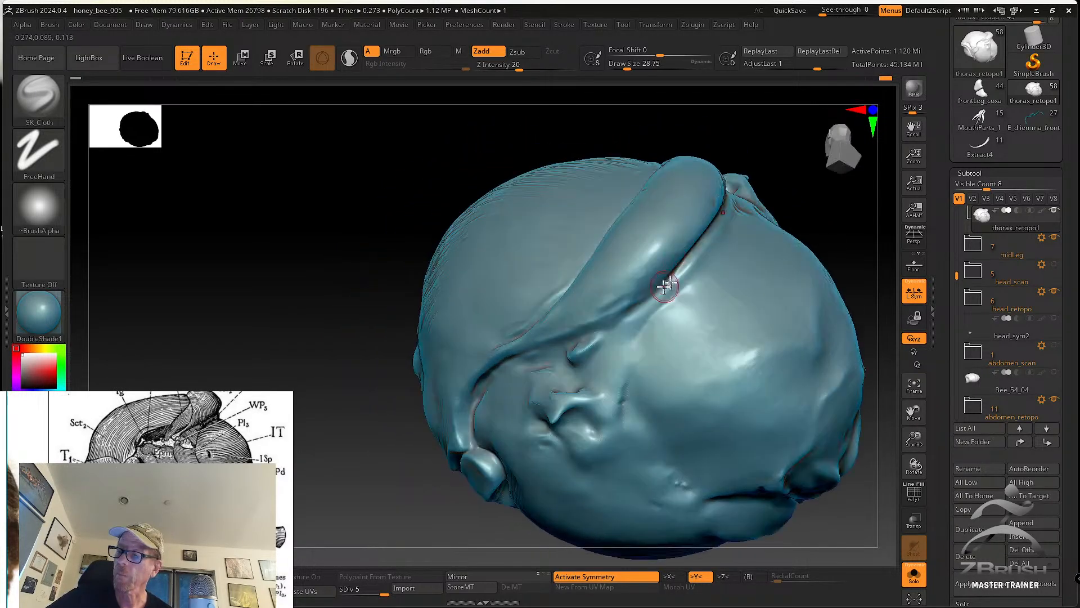
pyautogui.moveTo(708, 232); pyautogui.dragTo(607, 313, button='right')
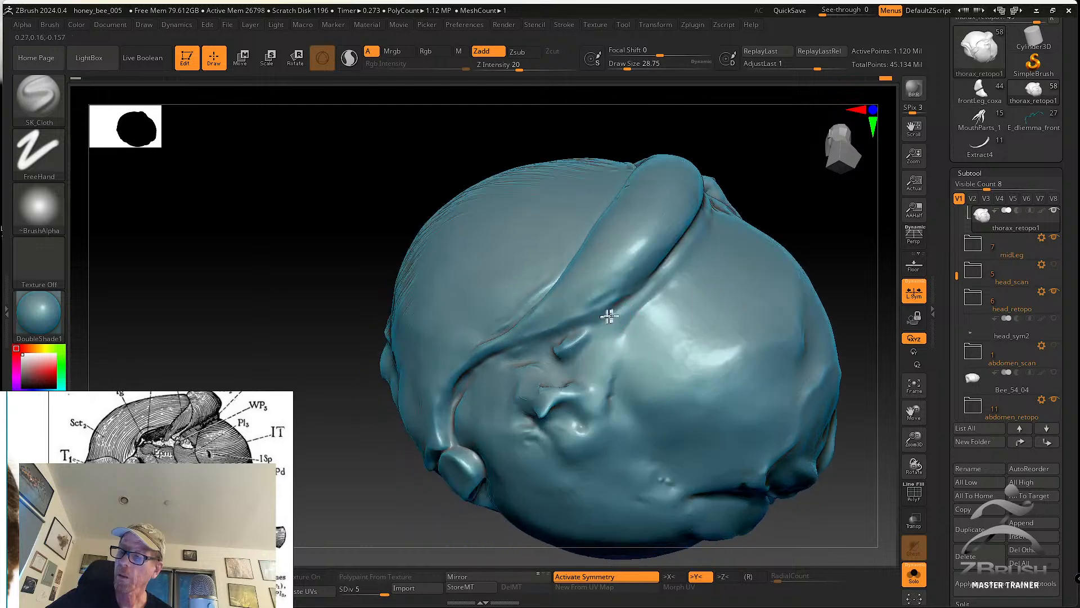
pyautogui.moveTo(671, 275); pyautogui.dragTo(601, 313, button='right')
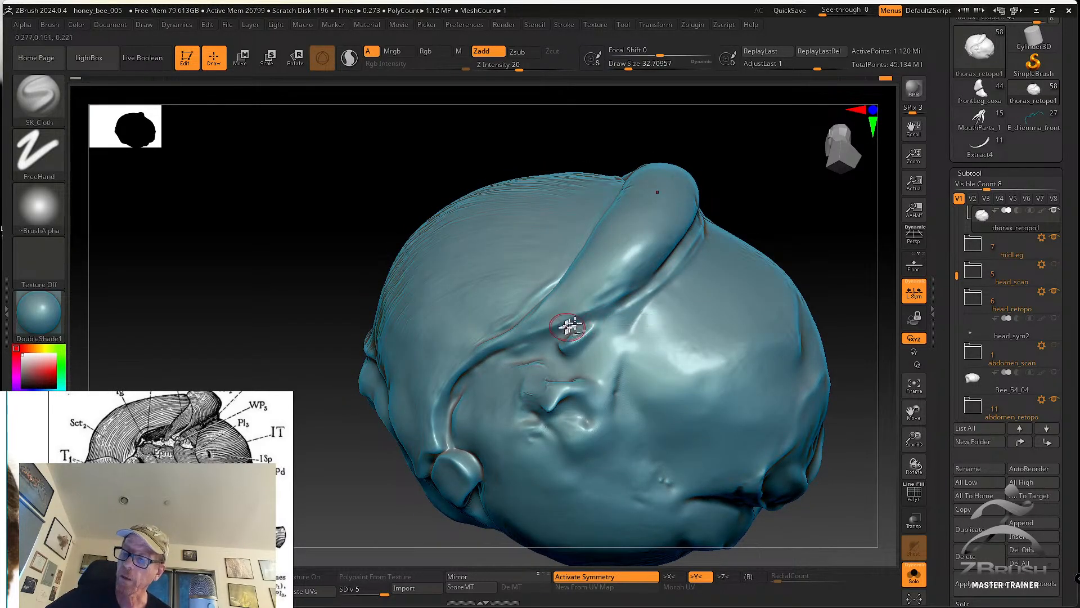
pyautogui.moveTo(669, 268); pyautogui.dragTo(651, 303, button='right')
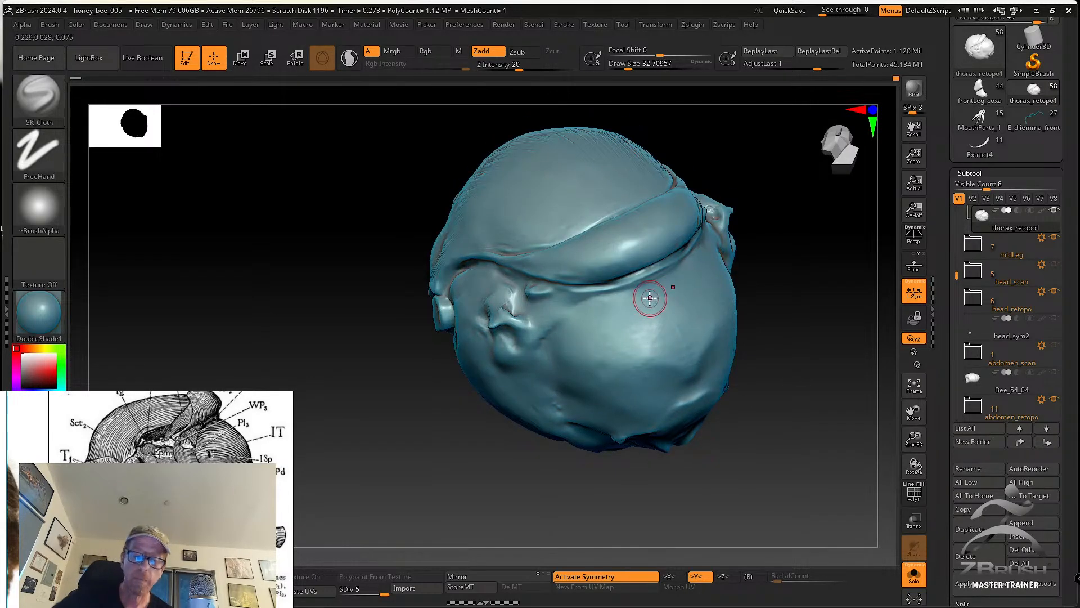
# Examine the anatomical drawing's upper thorax plates near the Tg and WP2 labels and compare them with the isolated thorax
pyautogui.scroll(-3, 241, 455)
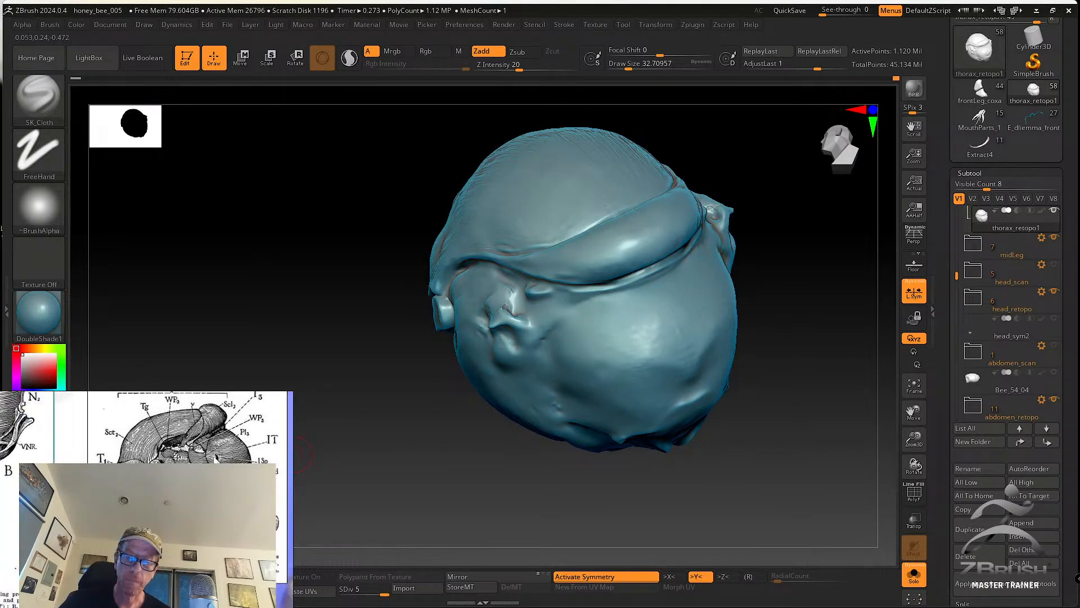
pyautogui.scroll(5, 207, 455)
pyautogui.moveTo(228, 453); pyautogui.dragTo(234, 480, button='middle')
pyautogui.keyDown('alt'); pyautogui.moveTo(404, 429); pyautogui.dragTo(432, 428, button='right'); pyautogui.keyUp('alt')
pyautogui.moveTo(647, 379)
pyautogui.mouseDown(button='right')
pyautogui.moveTo(736, 306)
pyautogui.moveTo(745, 315)
pyautogui.mouseUp(button='right')
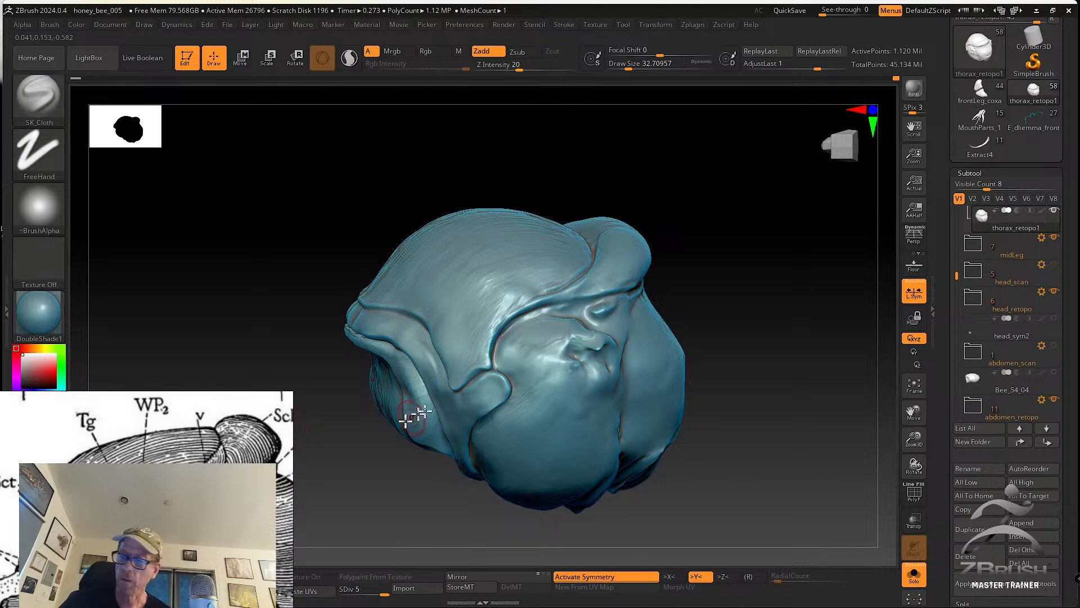
pyautogui.moveTo(696, 224)
pyautogui.mouseDown(button='right')
pyautogui.moveTo(685, 299)
pyautogui.moveTo(647, 275)
pyautogui.mouseUp(button='right')
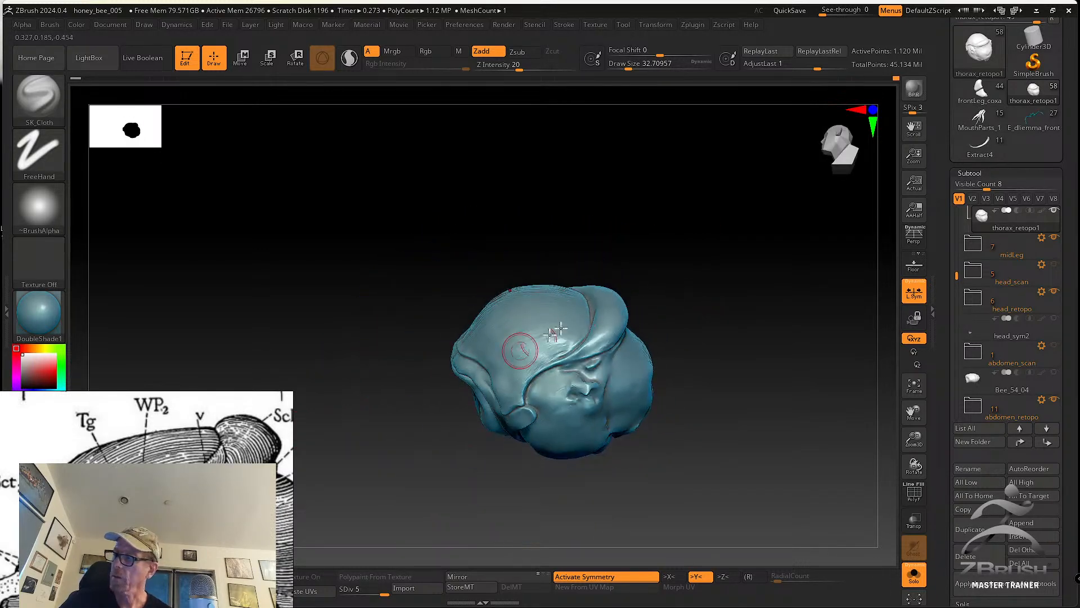
# Make the Bee_from_scan_01 subtool active and frame the whole scanned bee
pyautogui.moveTo(956, 274); pyautogui.dragTo(952, 209)
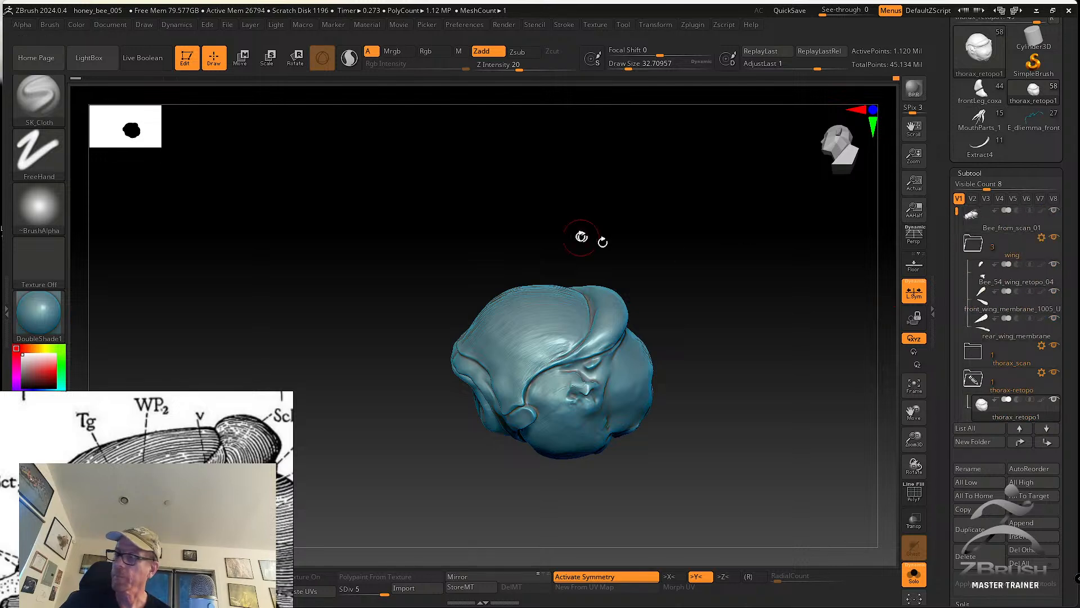
pyautogui.click(983, 229)
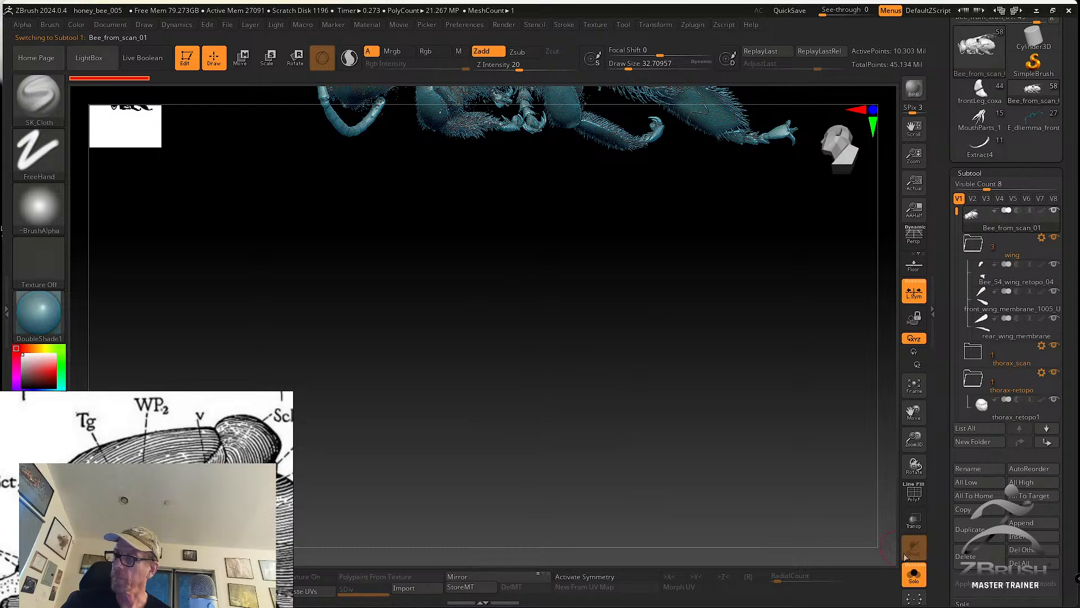
pyautogui.click(916, 390)
pyautogui.keyDown('alt'); pyautogui.moveTo(681, 358); pyautogui.dragTo(602, 309); pyautogui.keyUp('alt')
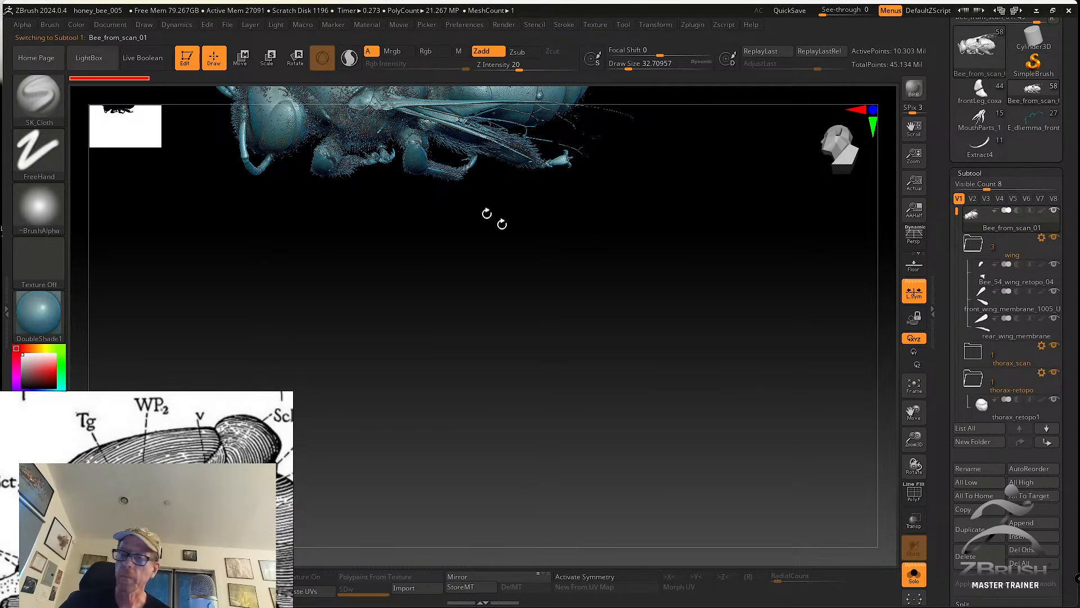
pyautogui.click(915, 385)
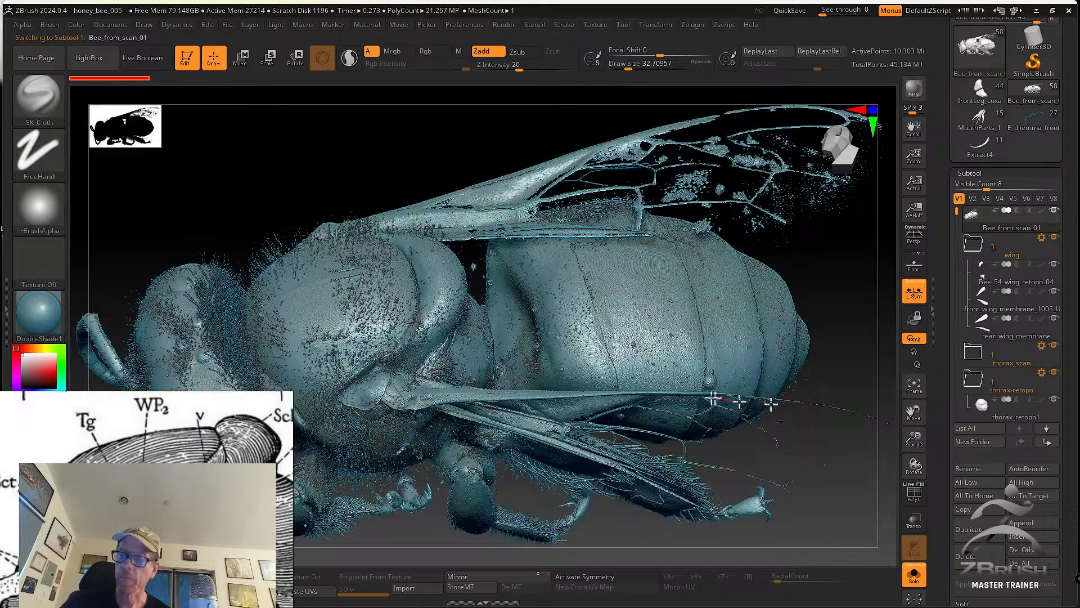
# Isolate the scan's wing-base region, including the adjoining dorsal plates and the rounded plate behind the rear band
pyautogui.moveTo(803, 315); pyautogui.dragTo(790, 257)
pyautogui.keyDown('alt'); pyautogui.moveTo(424, 173); pyautogui.dragTo(649, 265); pyautogui.keyUp('alt')
pyautogui.moveTo(922, 440); pyautogui.dragTo(822, 298)
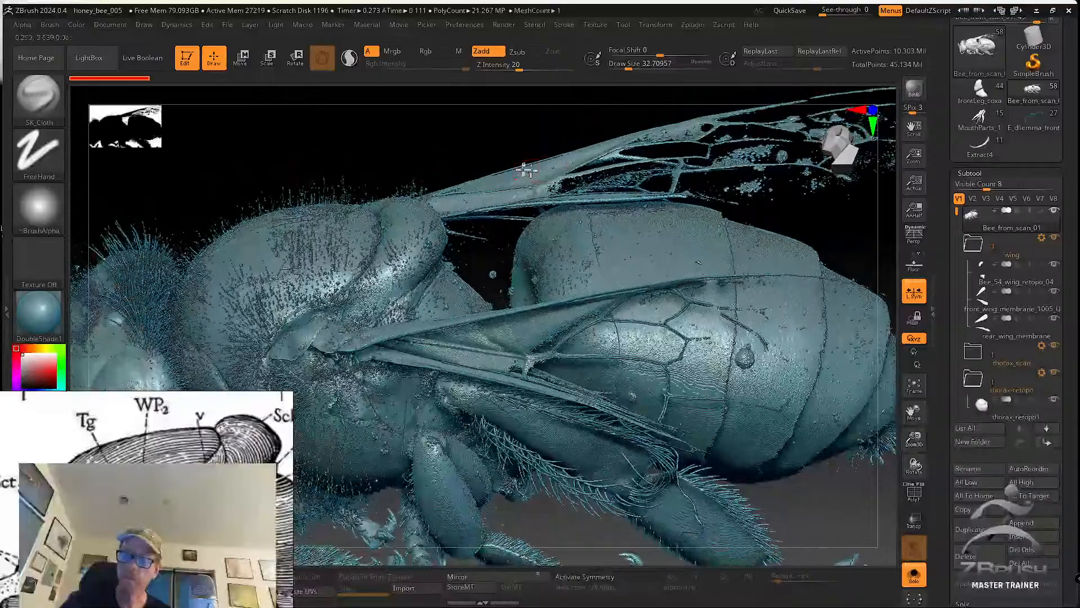
pyautogui.moveTo(476, 131); pyautogui.dragTo(409, 356)
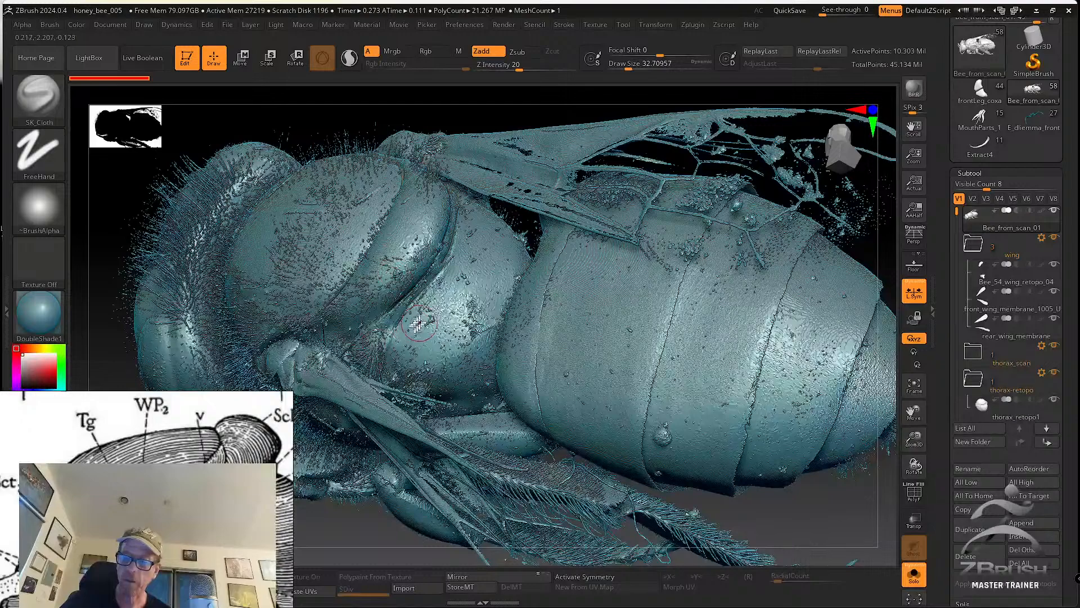
pyautogui.moveTo(376, 489); pyautogui.dragTo(359, 392)
pyautogui.moveTo(788, 515); pyautogui.dragTo(312, 227)
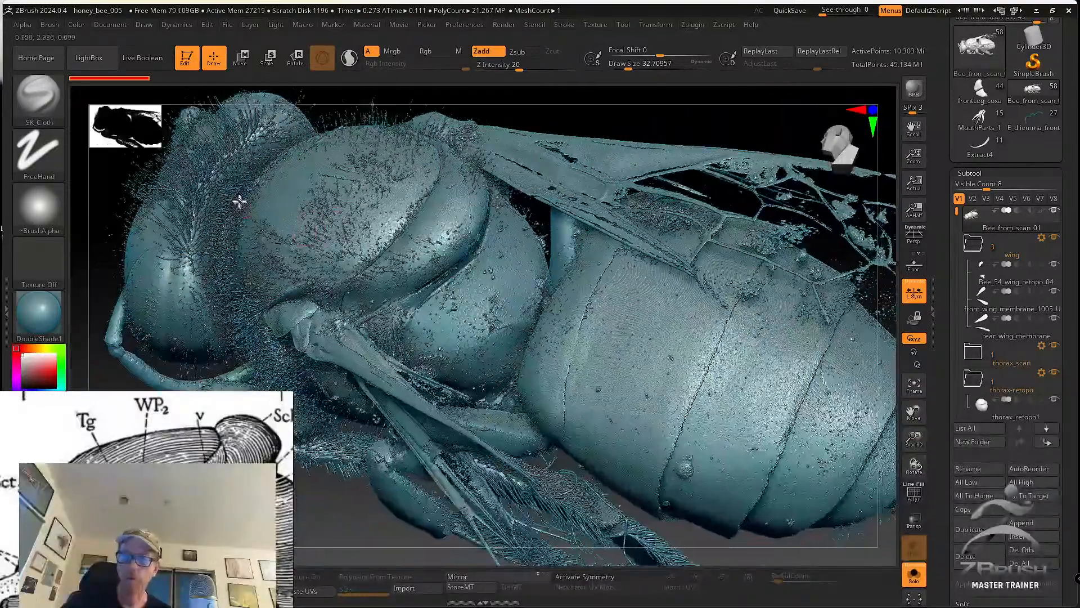
pyautogui.moveTo(236, 200)
pyautogui.keyDown('ctrl'); pyautogui.keyDown('shift'); pyautogui.mouseDown()
pyautogui.moveTo(434, 386)
pyautogui.moveTo(450, 419)
pyautogui.moveTo(499, 439)
pyautogui.moveTo(493, 430)
pyautogui.mouseUp(); pyautogui.keyUp('shift'); pyautogui.keyUp('ctrl')
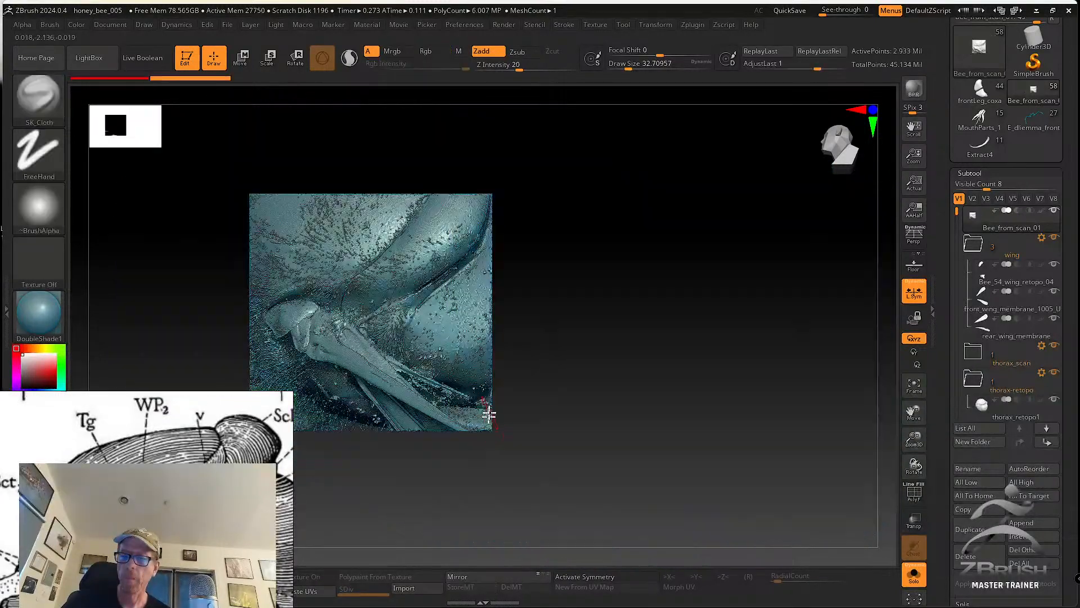
# Leave a snapshot of the isolated scan patch on the canvas as a reference, with space beside it for the thorax
pyautogui.keyDown('alt'); pyautogui.moveTo(577, 439); pyautogui.dragTo(412, 351); pyautogui.keyUp('alt')
pyautogui.moveTo(490, 364)
pyautogui.mouseDown()
pyautogui.moveTo(448, 366)
pyautogui.moveTo(552, 366)
pyautogui.moveTo(495, 371)
pyautogui.mouseUp()
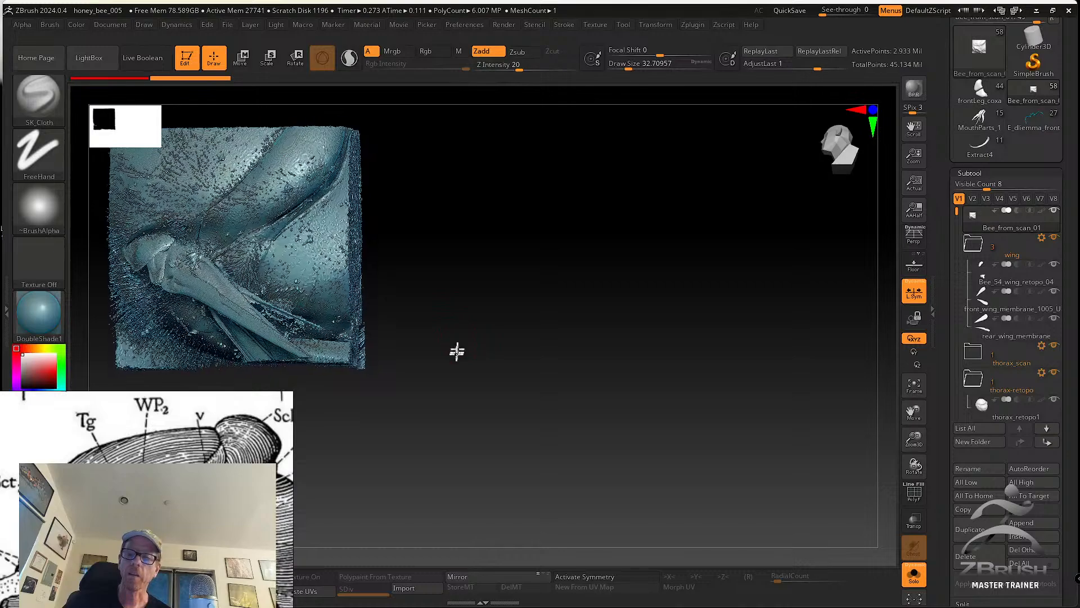
pyautogui.moveTo(458, 355); pyautogui.dragTo(470, 330)
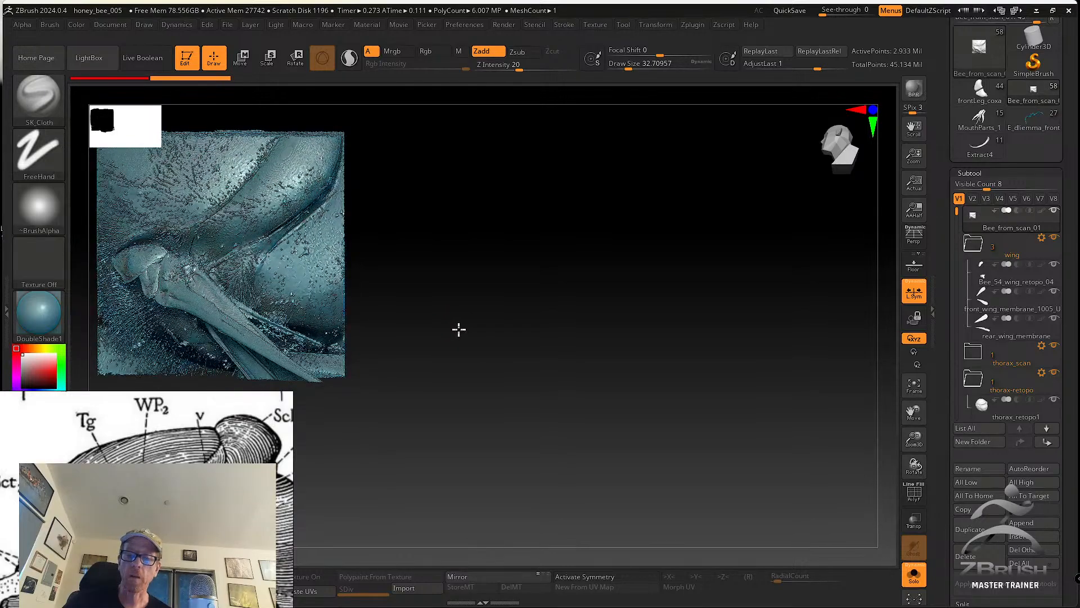
pyautogui.moveTo(459, 329); pyautogui.dragTo(464, 326)
pyautogui.moveTo(522, 294); pyautogui.dragTo(744, 379)
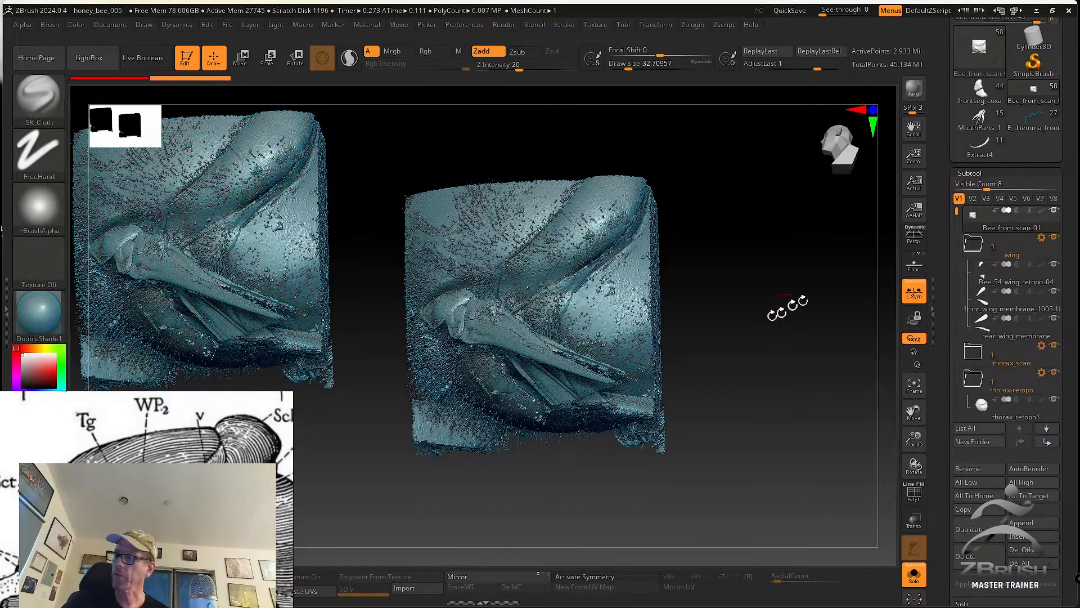
# Switch to thorax_retopo1 and place it enlarged beside the scan snapshot, showing the wing socket from a matching angle
pyautogui.moveTo(957, 218); pyautogui.dragTo(957, 255)
pyautogui.click(984, 272)
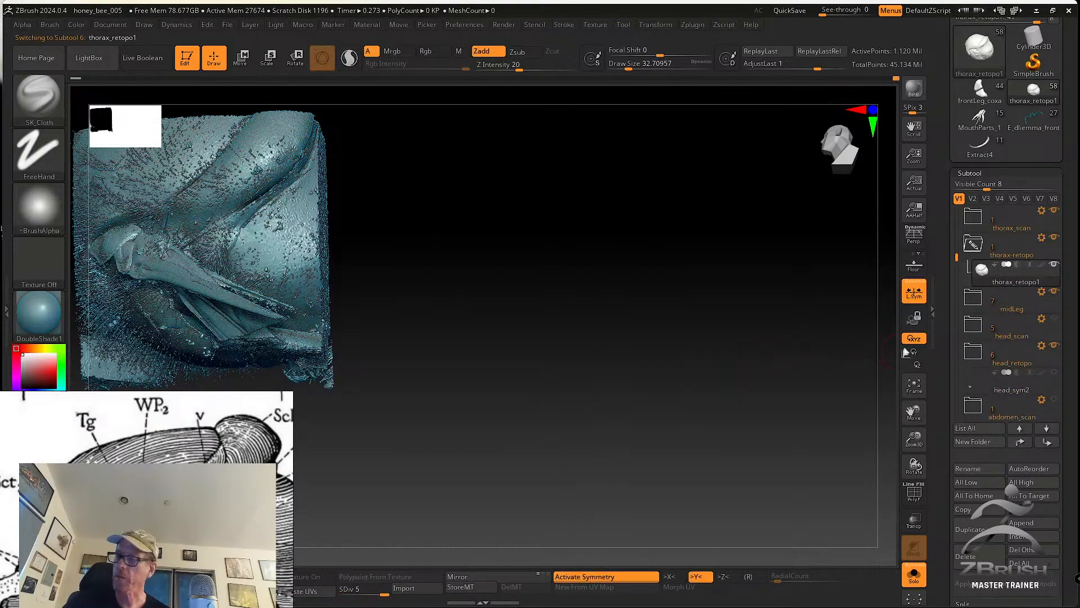
pyautogui.click(914, 387)
pyautogui.keyDown('alt'); pyautogui.moveTo(659, 357); pyautogui.dragTo(789, 326); pyautogui.keyUp('alt')
pyautogui.keyDown('shift'); pyautogui.moveTo(699, 337); pyautogui.dragTo(586, 227); pyautogui.keyUp('shift')
pyautogui.keyDown('alt'); pyautogui.moveTo(763, 341); pyautogui.dragTo(734, 356); pyautogui.keyUp('alt')
pyautogui.keyDown('alt'); pyautogui.moveTo(734, 357); pyautogui.dragTo(776, 343); pyautogui.keyUp('alt')
pyautogui.moveTo(570, 380)
pyautogui.keyDown('alt'); pyautogui.mouseDown(button='right')
pyautogui.moveTo(565, 434)
pyautogui.moveTo(550, 401)
pyautogui.moveTo(559, 355)
pyautogui.moveTo(557, 369)
pyautogui.mouseUp(button='right'); pyautogui.keyUp('alt')
# Set the SK_Cloth draw size to about 31 and carve a crease from behind the wing socket up toward the rear dorsal band
pyautogui.press('s')
pyautogui.click(545, 433)
pyautogui.moveTo(548, 471); pyautogui.dragTo(547, 448, button='right')
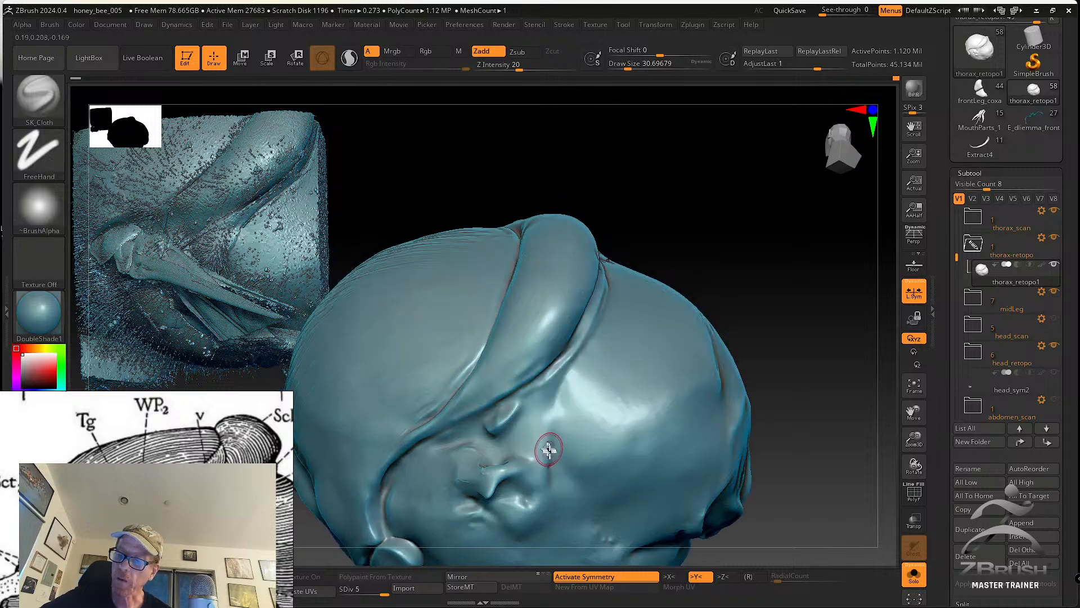
pyautogui.moveTo(546, 476); pyautogui.dragTo(557, 392)
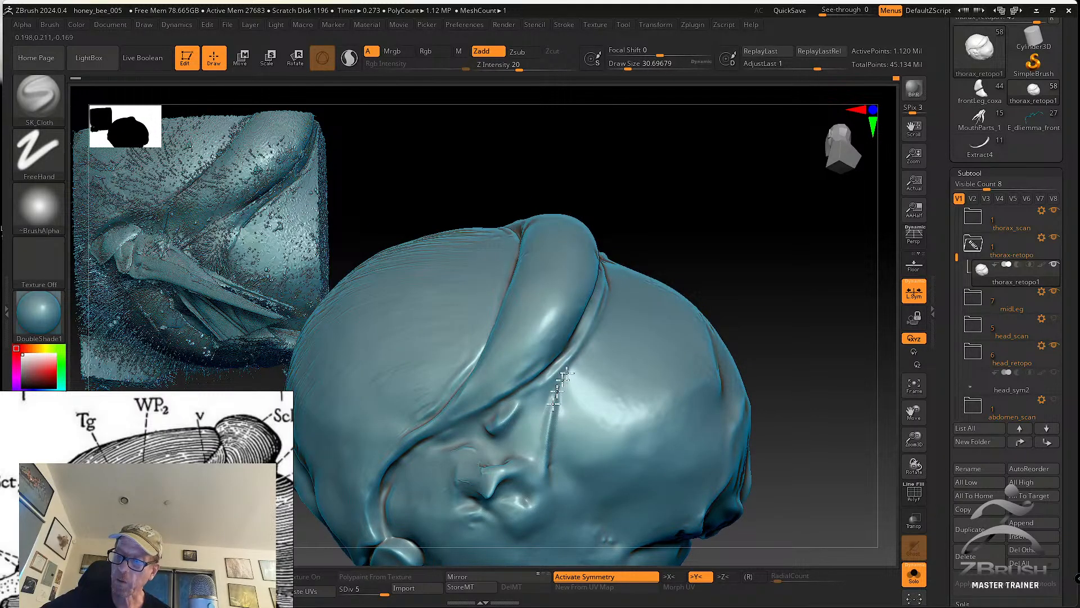
pyautogui.moveTo(603, 313); pyautogui.dragTo(583, 349, button='right')
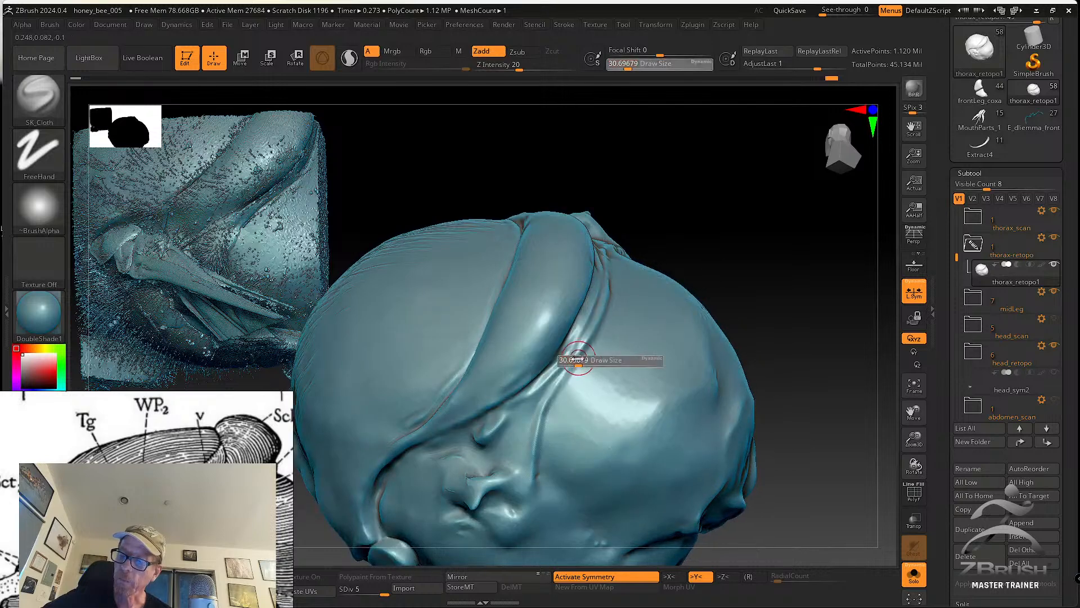
# Deepen the crease behind the wing socket and extend it upward along the underside of the rear dorsal band
pyautogui.moveTo(565, 396); pyautogui.dragTo(567, 380, button='right')
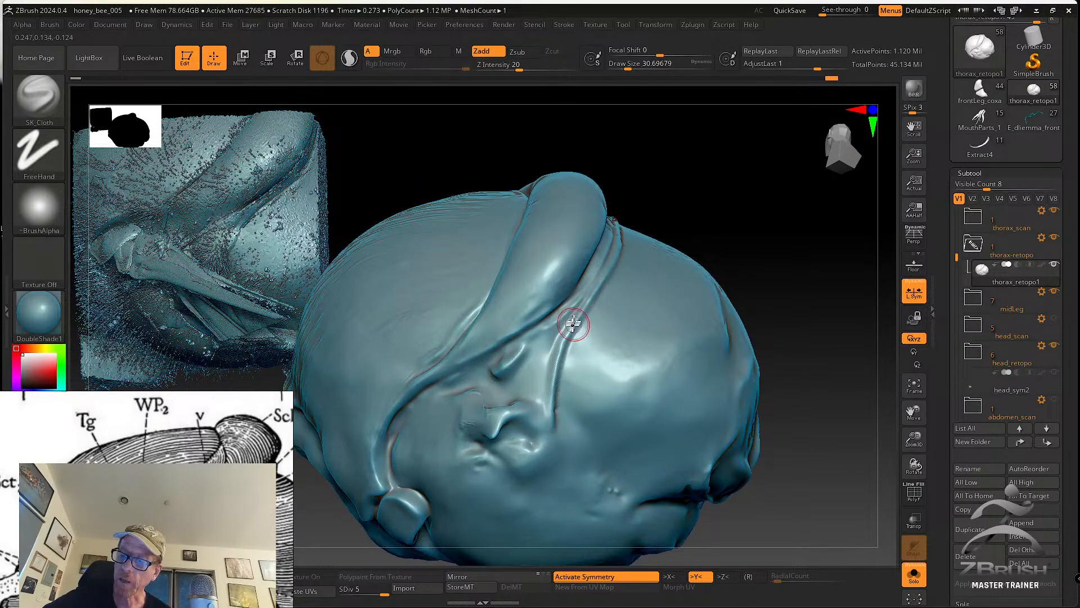
pyautogui.moveTo(568, 339); pyautogui.dragTo(563, 374, button='right')
pyautogui.moveTo(602, 324); pyautogui.dragTo(568, 370, button='right')
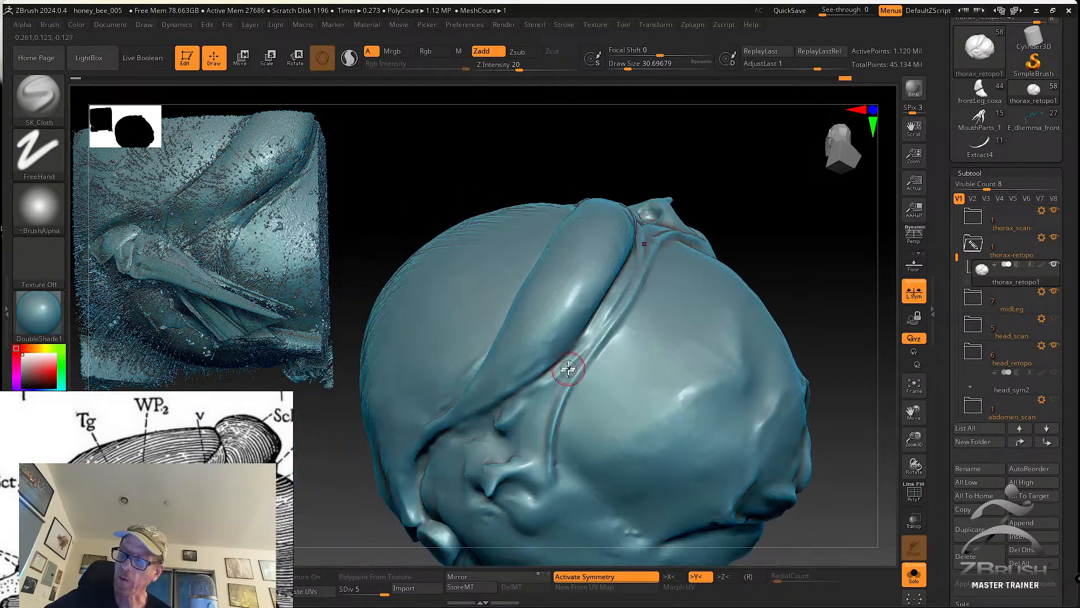
pyautogui.moveTo(633, 266); pyautogui.dragTo(561, 368)
pyautogui.moveTo(631, 269); pyautogui.dragTo(574, 356)
pyautogui.moveTo(568, 358)
pyautogui.mouseDown(button='right')
pyautogui.moveTo(601, 314)
pyautogui.moveTo(551, 408)
pyautogui.moveTo(540, 367)
pyautogui.mouseUp(button='right')
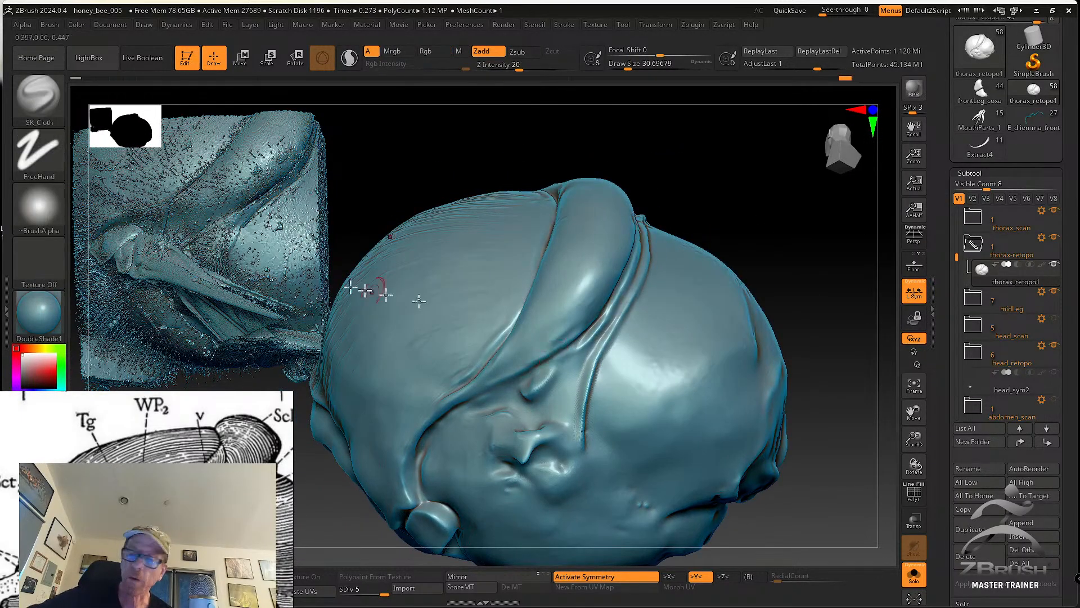
# Fill the small notch below the rear dorsal band and start building up the adjoining strip with tw ClayTubes at Z Intensity 3
pyautogui.click(45, 100)
pyautogui.click(597, 108)
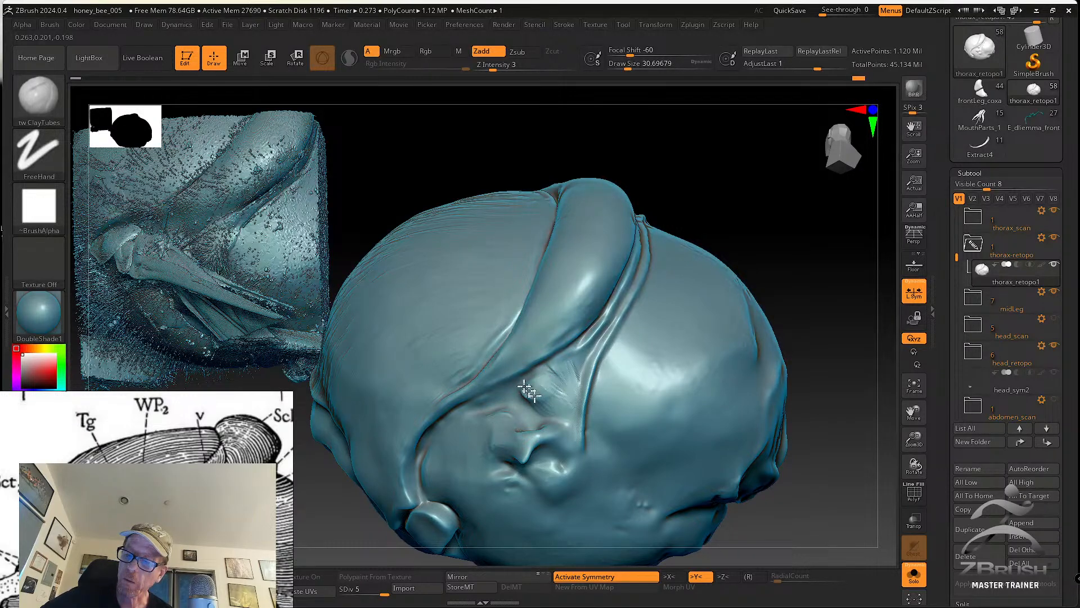
pyautogui.moveTo(571, 376); pyautogui.dragTo(607, 321)
pyautogui.moveTo(608, 322); pyautogui.dragTo(598, 338, button='right')
pyautogui.moveTo(598, 338)
pyautogui.mouseDown()
pyautogui.moveTo(592, 350)
pyautogui.moveTo(629, 281)
pyautogui.mouseUp()
pyautogui.moveTo(585, 363)
pyautogui.mouseDown()
pyautogui.moveTo(638, 250)
pyautogui.moveTo(611, 318)
pyautogui.mouseUp()
# Build up the narrow strip between the rear dorsal band and the new crease with repeated clay strokes along its length
pyautogui.moveTo(609, 314); pyautogui.dragTo(602, 315, button='right')
pyautogui.moveTo(595, 331); pyautogui.dragTo(608, 300)
pyautogui.moveTo(596, 320)
pyautogui.mouseDown()
pyautogui.moveTo(617, 304)
pyautogui.moveTo(618, 275)
pyautogui.mouseUp()
pyautogui.moveTo(575, 350); pyautogui.dragTo(624, 274)
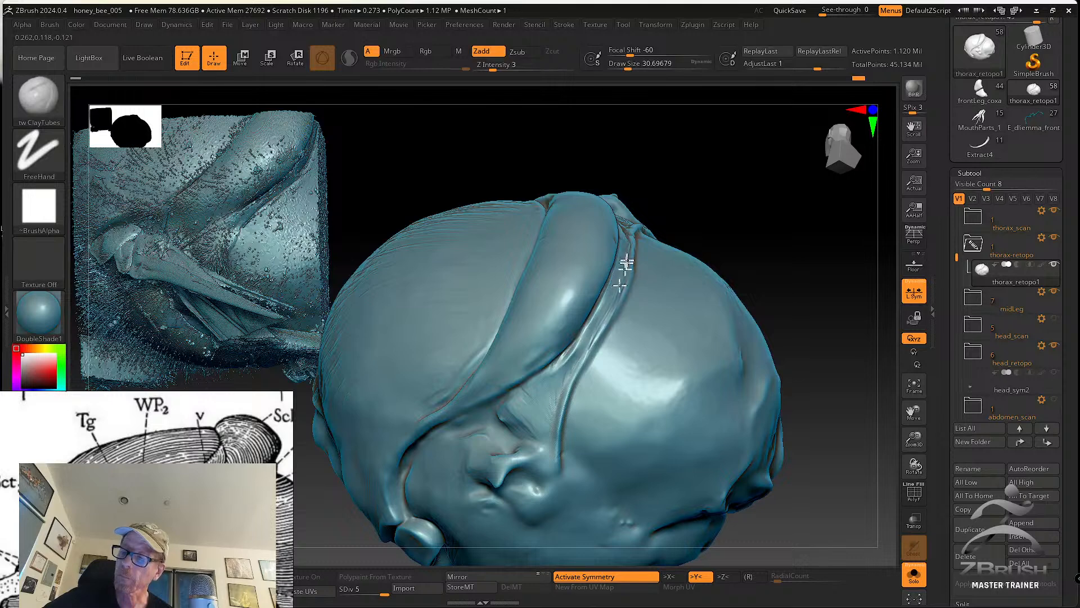
pyautogui.moveTo(562, 370); pyautogui.dragTo(617, 283)
pyautogui.moveTo(578, 351)
pyautogui.mouseDown()
pyautogui.moveTo(632, 261)
pyautogui.moveTo(620, 289)
pyautogui.mouseUp()
pyautogui.moveTo(561, 395); pyautogui.dragTo(580, 351)
# Fill out the triangular lower end of the strip above the wing socket with light clay strokes
pyautogui.moveTo(556, 378); pyautogui.dragTo(540, 383, button='right')
pyautogui.moveTo(504, 417)
pyautogui.mouseDown()
pyautogui.moveTo(562, 380)
pyautogui.moveTo(540, 419)
pyautogui.moveTo(564, 364)
pyautogui.mouseUp()
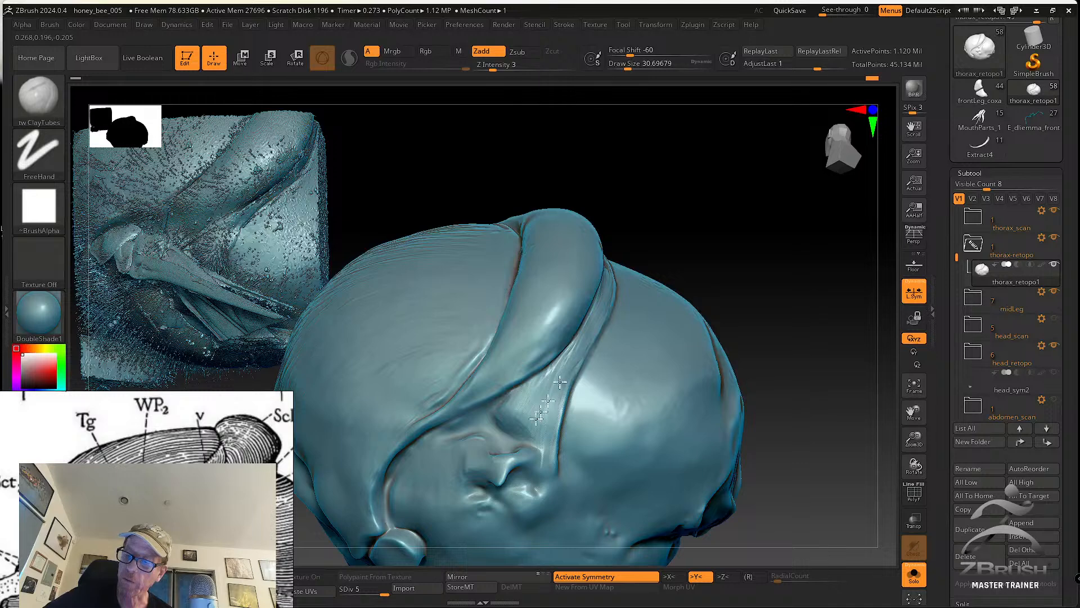
pyautogui.moveTo(496, 430); pyautogui.dragTo(510, 429)
pyautogui.moveTo(538, 430)
pyautogui.mouseDown(button='right')
pyautogui.moveTo(533, 439)
pyautogui.moveTo(526, 379)
pyautogui.moveTo(531, 431)
pyautogui.mouseUp(button='right')
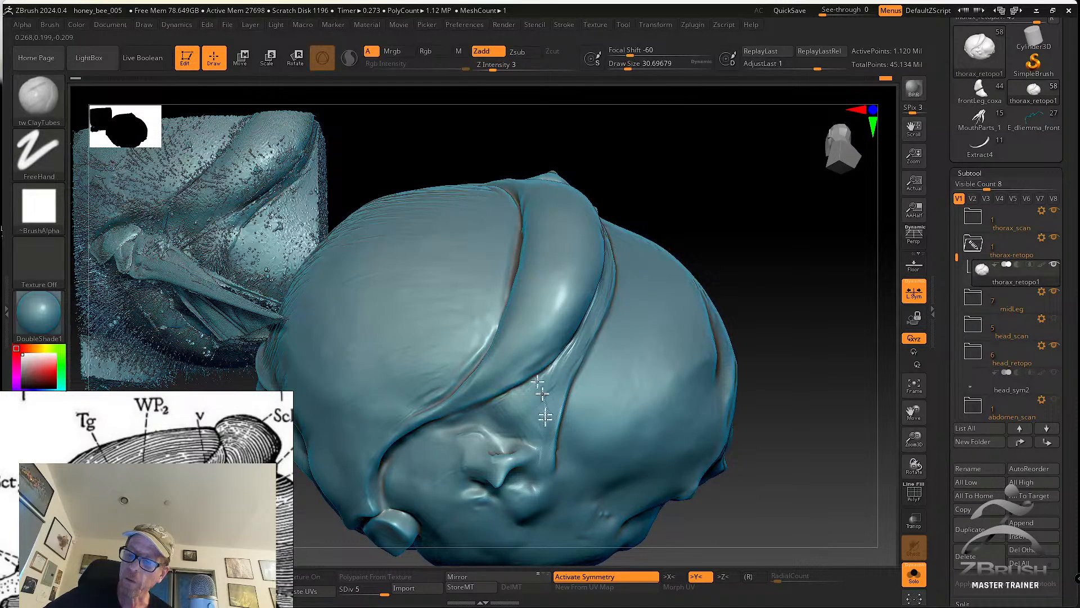
pyautogui.moveTo(556, 382); pyautogui.dragTo(549, 428, button='right')
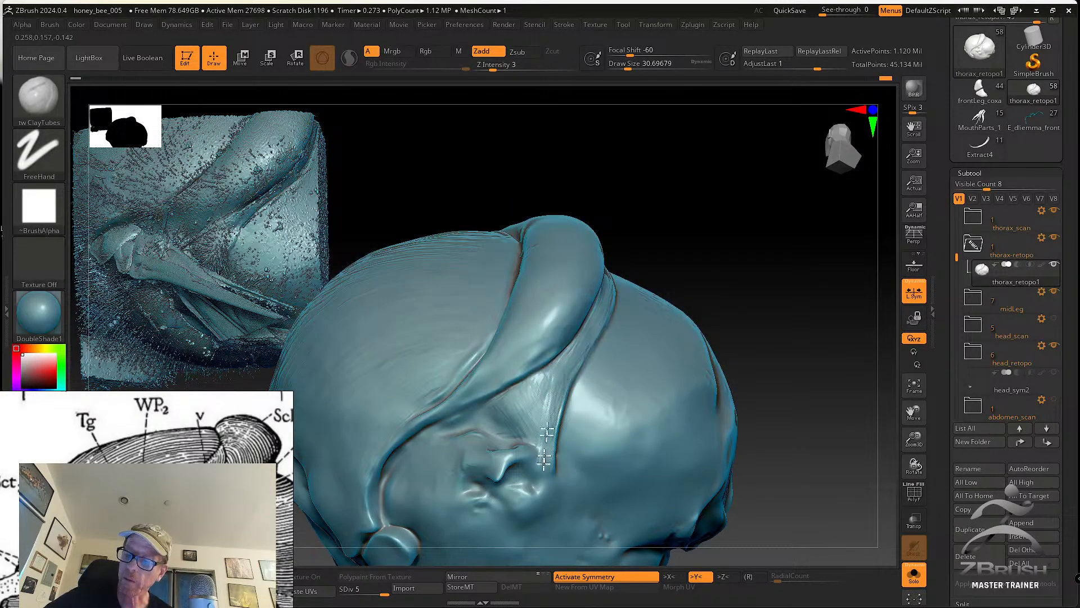
# Build up the strip's upper stretch toward the top of the thorax and its edge along the crease down to the socket
pyautogui.moveTo(544, 388); pyautogui.dragTo(580, 360, button='right')
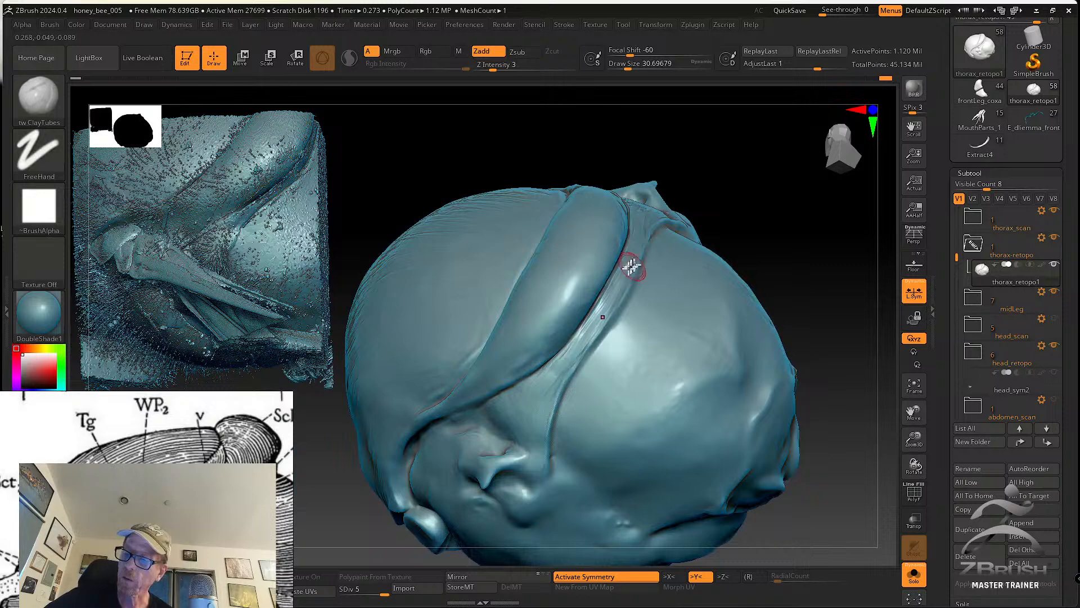
pyautogui.moveTo(549, 399); pyautogui.dragTo(563, 374, button='right')
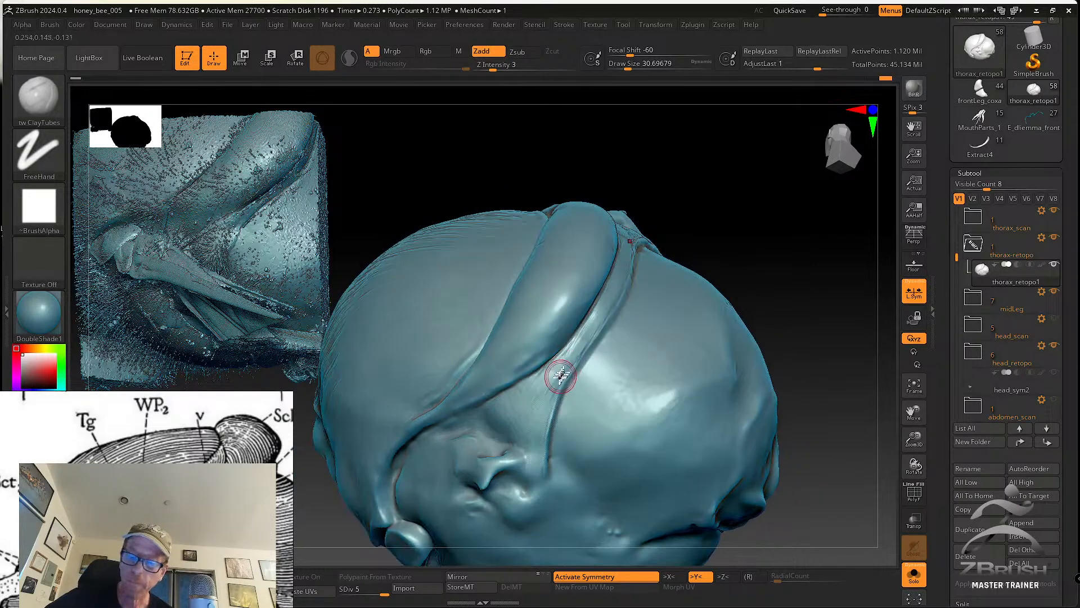
pyautogui.moveTo(590, 322); pyautogui.dragTo(582, 332, button='right')
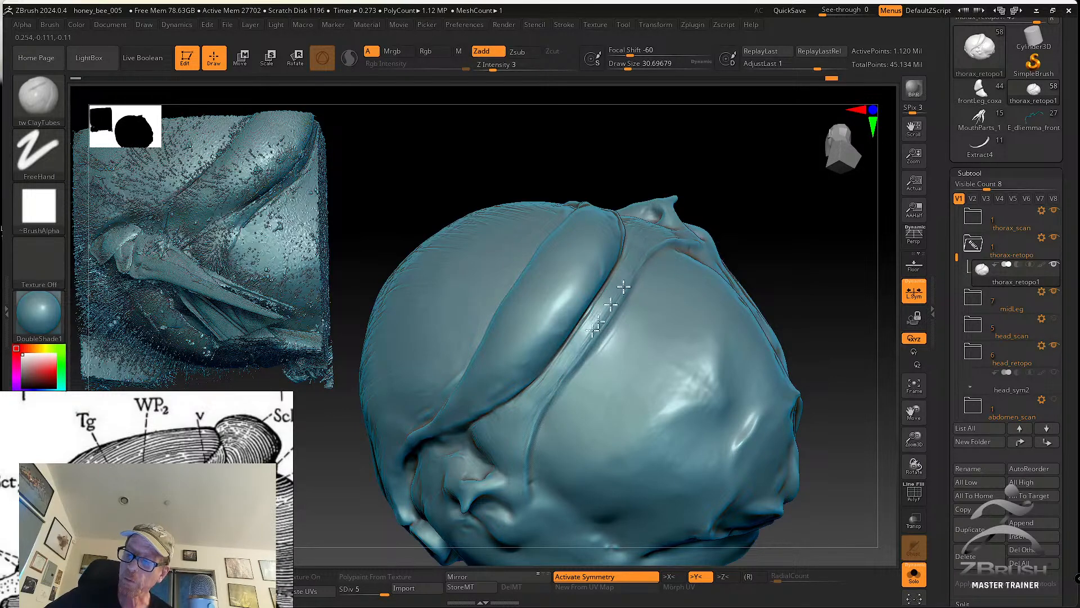
pyautogui.moveTo(565, 366); pyautogui.dragTo(629, 259)
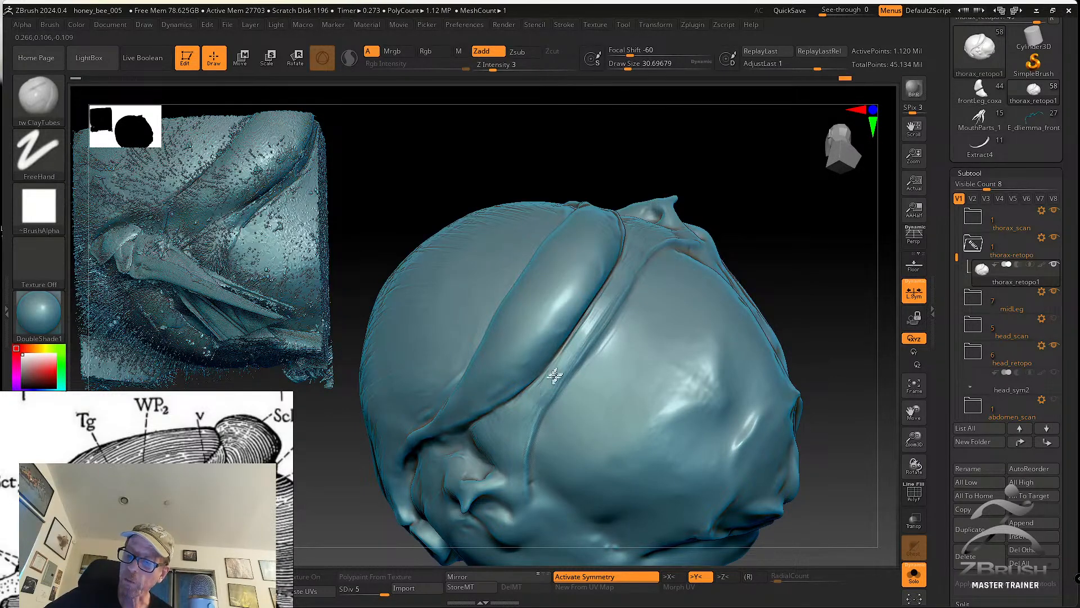
pyautogui.moveTo(532, 412); pyautogui.dragTo(531, 484, button='right')
pyautogui.moveTo(526, 478); pyautogui.dragTo(533, 397)
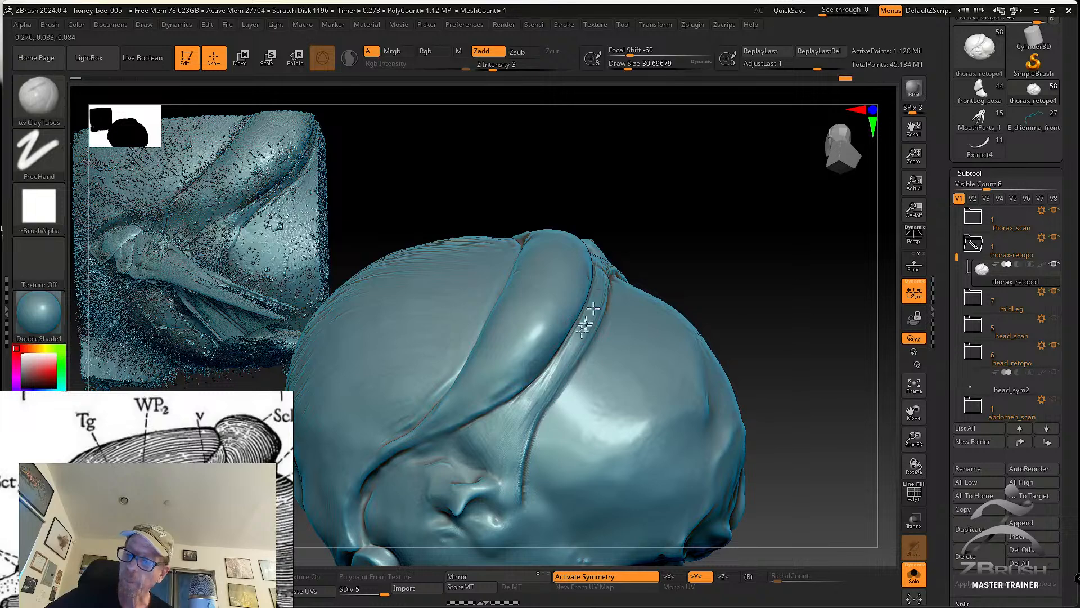
# Layer more clay over the triangular area between the wing socket and the rear dorsal band
pyautogui.moveTo(532, 405); pyautogui.dragTo(495, 423, button='right')
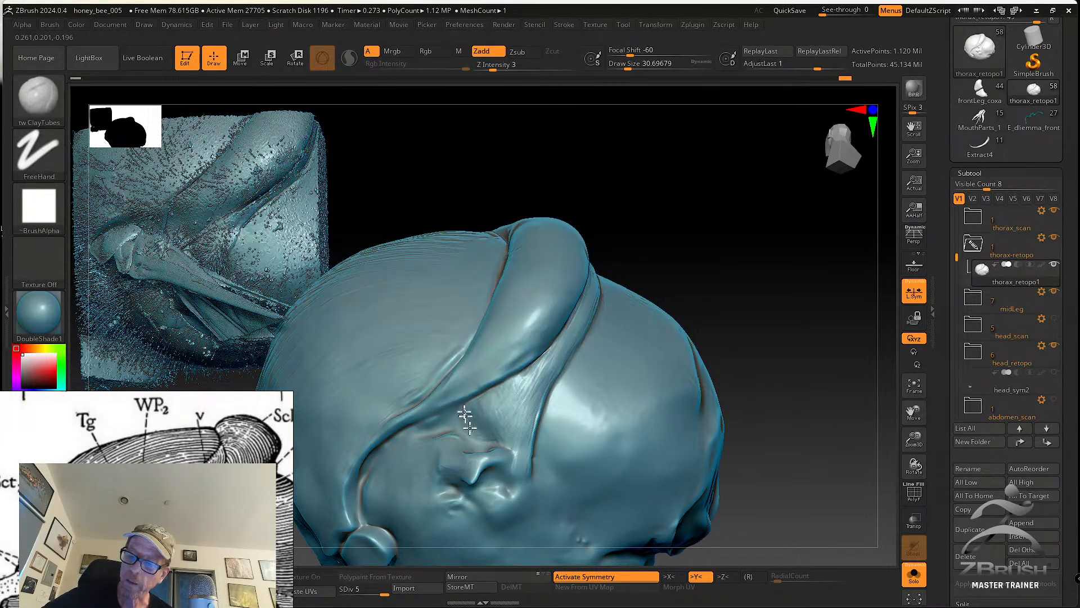
pyautogui.moveTo(501, 427); pyautogui.dragTo(550, 360)
pyautogui.moveTo(526, 444); pyautogui.dragTo(525, 401, button='right')
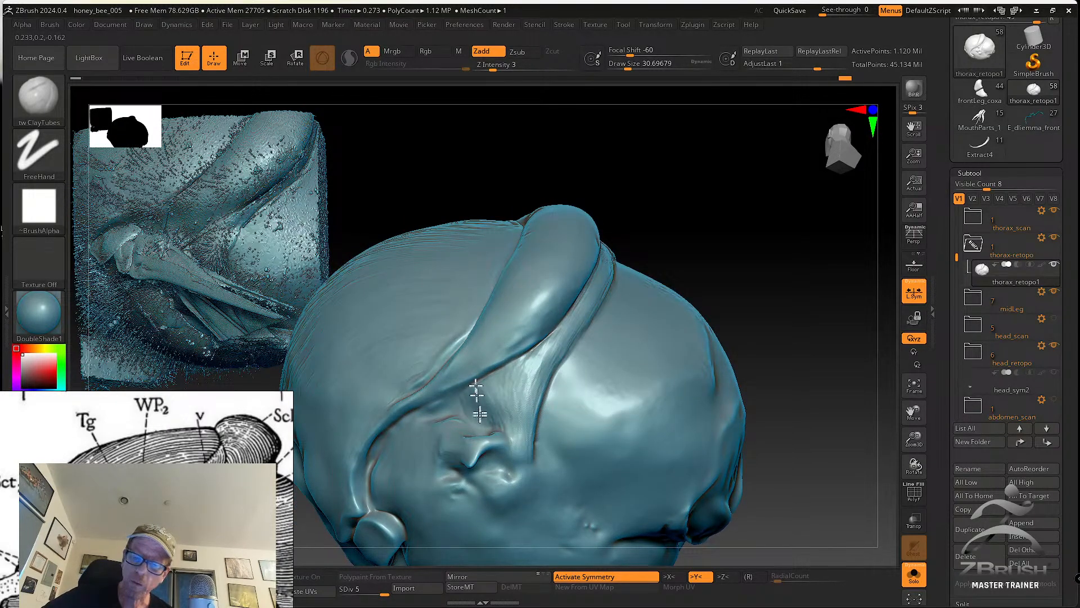
# Even out the strip behind the rear dorsal band with clay strokes from the thorax's midline down to the wing socket
pyautogui.moveTo(547, 351); pyautogui.dragTo(574, 314, button='right')
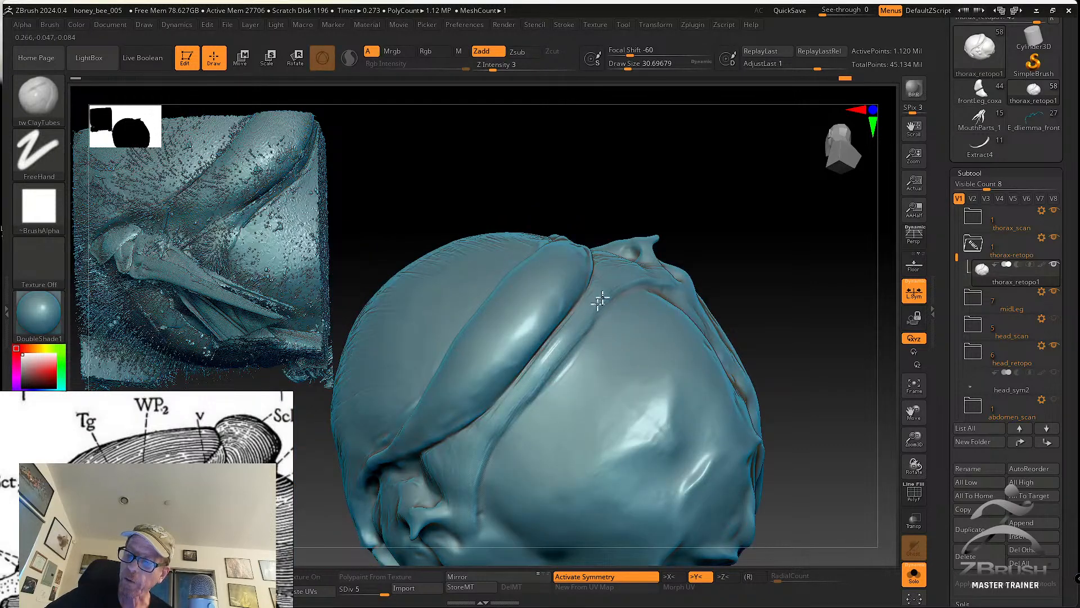
pyautogui.moveTo(586, 311); pyautogui.dragTo(624, 268, button='right')
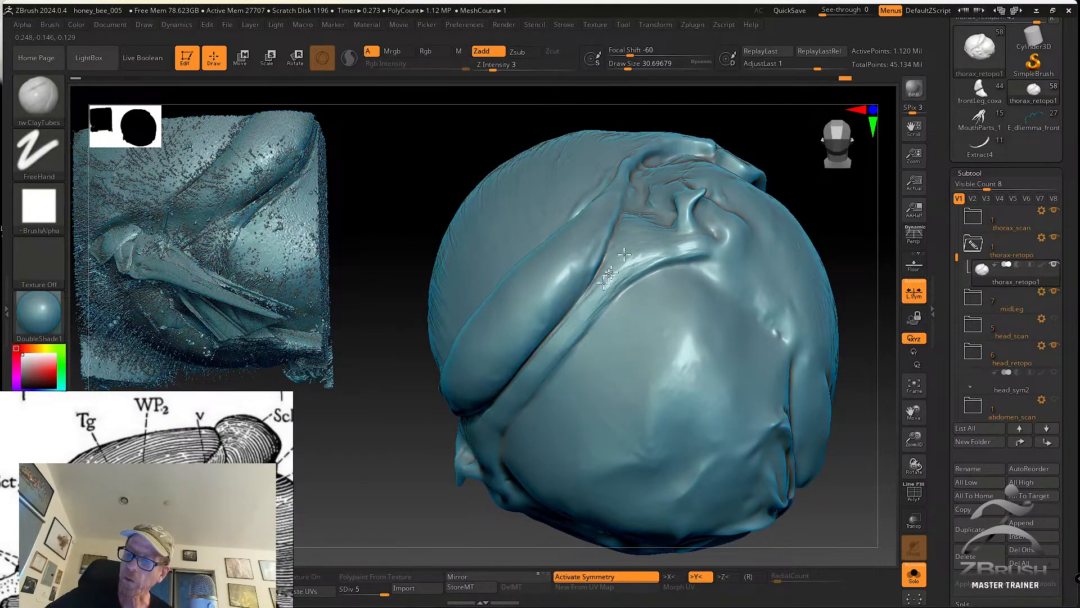
pyautogui.moveTo(612, 292); pyautogui.dragTo(613, 290, button='right')
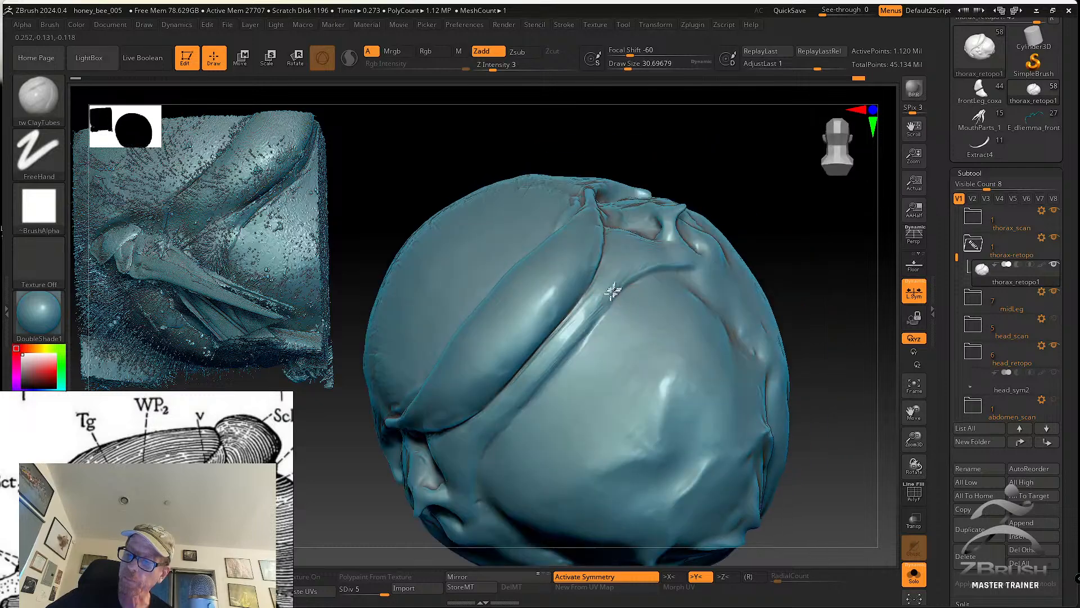
pyautogui.moveTo(528, 377); pyautogui.dragTo(578, 326, button='right')
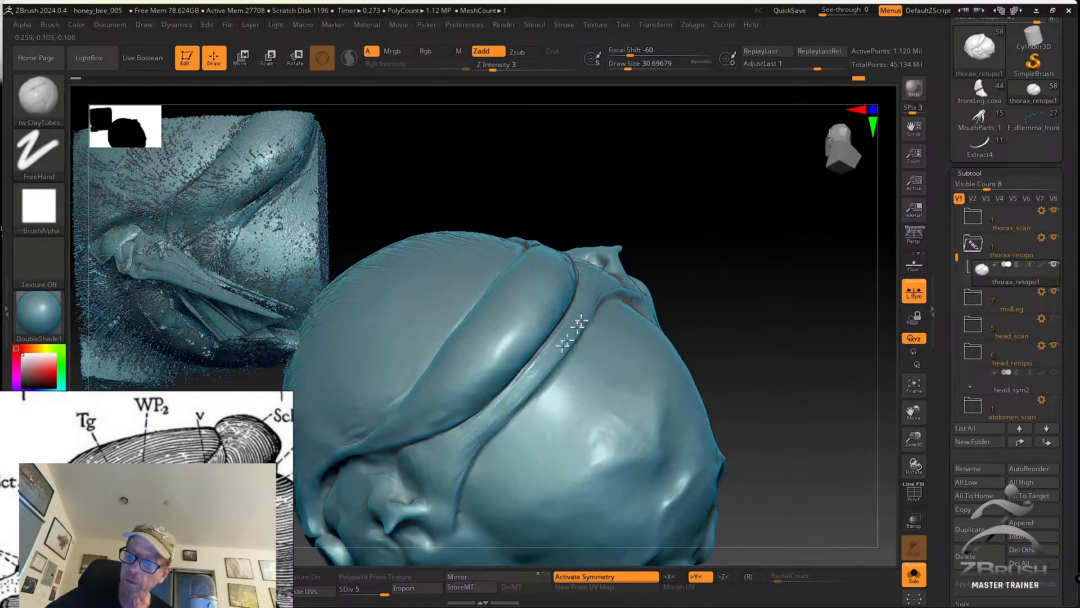
pyautogui.moveTo(510, 404)
pyautogui.mouseDown(button='right')
pyautogui.moveTo(567, 335)
pyautogui.moveTo(524, 387)
pyautogui.mouseUp(button='right')
pyautogui.moveTo(487, 442); pyautogui.dragTo(491, 427, button='right')
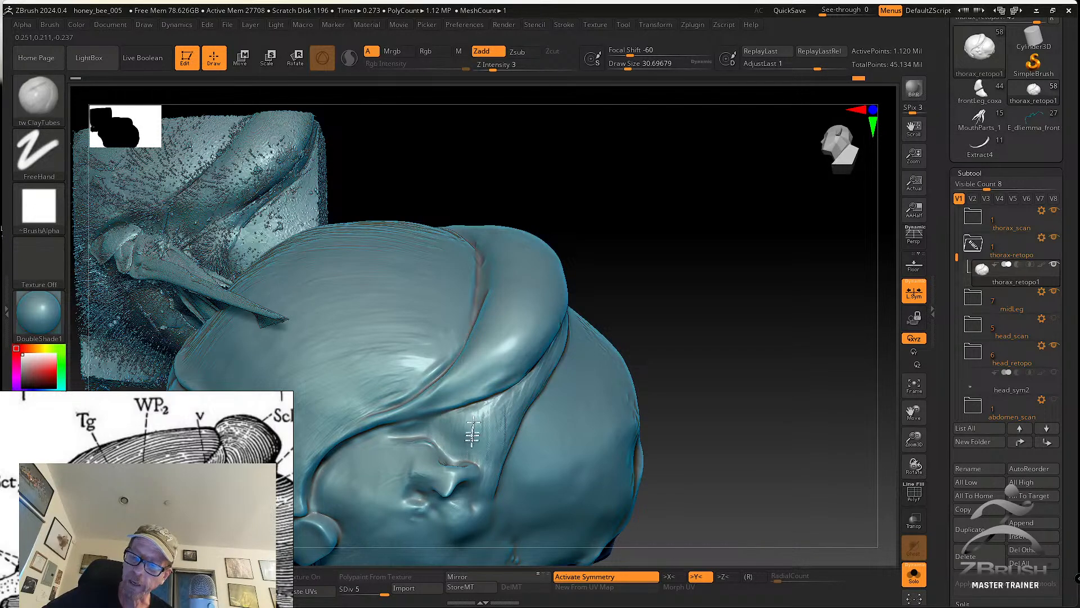
# Add light clay strokes to the triangular area above the wing socket and the narrow strip rising from it
pyautogui.moveTo(519, 421); pyautogui.dragTo(504, 419, button='right')
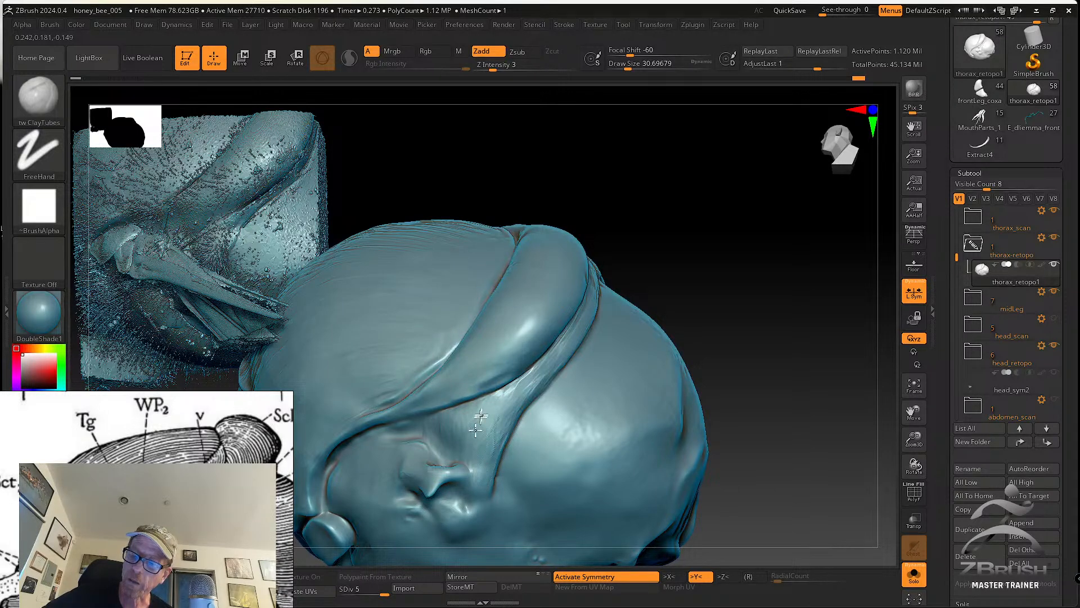
pyautogui.moveTo(555, 363); pyautogui.dragTo(561, 366, button='right')
pyautogui.moveTo(561, 360)
pyautogui.mouseDown()
pyautogui.moveTo(594, 309)
pyautogui.moveTo(564, 357)
pyautogui.mouseUp()
pyautogui.moveTo(585, 387); pyautogui.dragTo(561, 345, button='right')
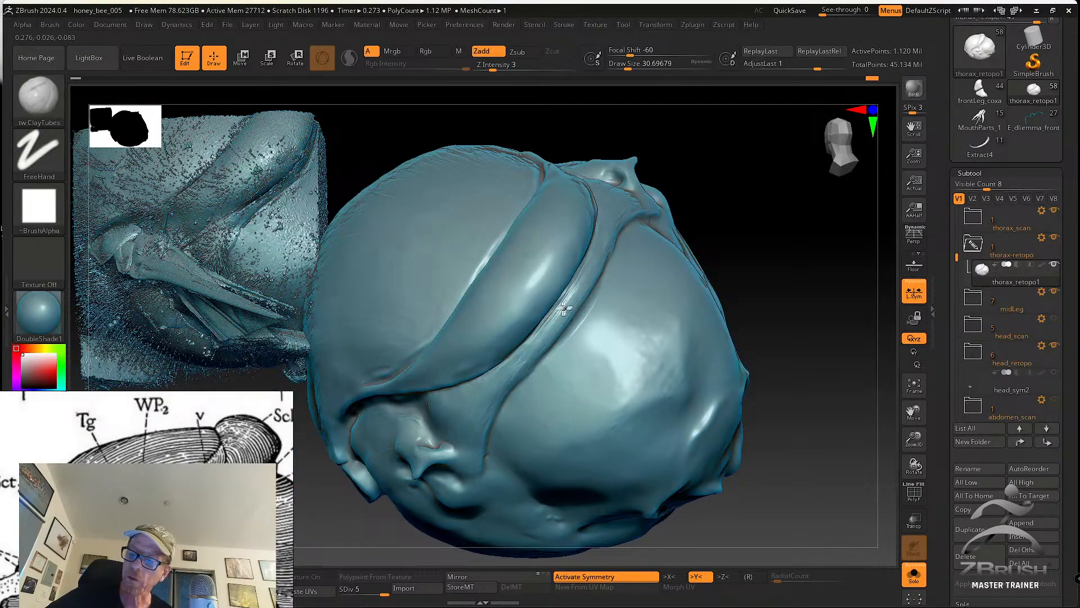
# Smooth the strip behind the rear dorsal band from the top of the thorax down toward the wing socket
pyautogui.moveTo(627, 220); pyautogui.dragTo(547, 330, button='right')
pyautogui.moveTo(630, 267); pyautogui.dragTo(643, 242, button='right')
pyautogui.keyDown('shift'); pyautogui.moveTo(603, 320); pyautogui.dragTo(520, 355); pyautogui.keyUp('shift')
pyautogui.moveTo(513, 357); pyautogui.dragTo(475, 351, button='right')
pyautogui.keyDown('shift'); pyautogui.moveTo(471, 359); pyautogui.dragTo(465, 360); pyautogui.keyUp('shift')
pyautogui.moveTo(554, 388)
pyautogui.mouseDown(button='right')
pyautogui.moveTo(583, 373)
pyautogui.moveTo(588, 398)
pyautogui.moveTo(583, 382)
pyautogui.moveTo(602, 360)
pyautogui.mouseUp(button='right')
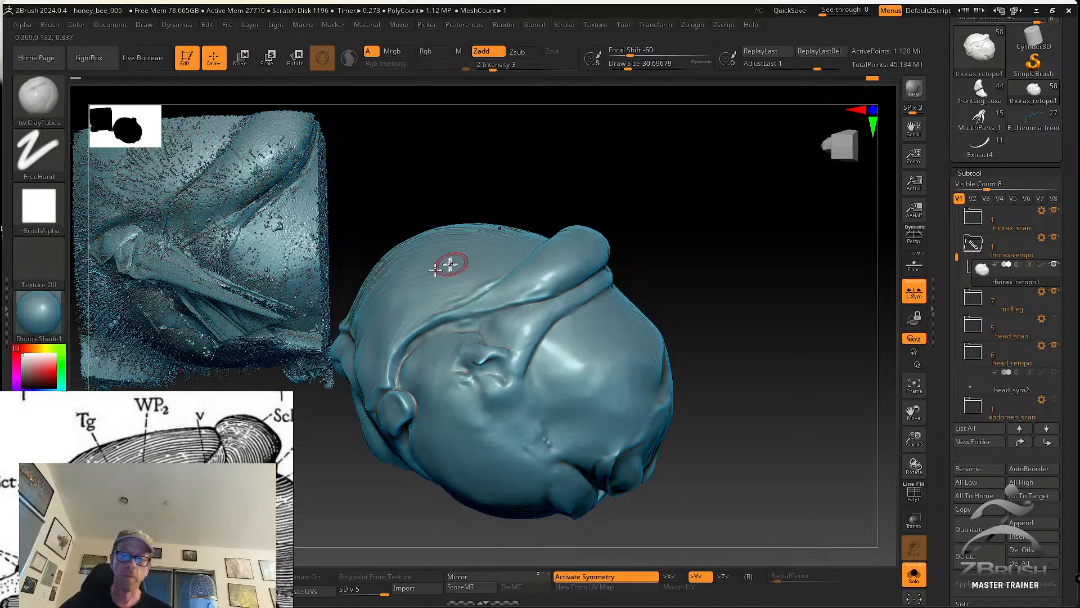
# Bring the rear part of the anatomical drawing with the Pl3 label into view for comparison with the thorax
pyautogui.scroll(-2, 154, 447)
pyautogui.moveTo(189, 479); pyautogui.dragTo(148, 479, button='middle')
pyautogui.scroll(2, 155, 460)
pyautogui.moveTo(738, 473)
pyautogui.mouseDown()
pyautogui.moveTo(765, 499)
pyautogui.moveTo(783, 482)
pyautogui.moveTo(756, 492)
pyautogui.moveTo(736, 482)
pyautogui.moveTo(741, 508)
pyautogui.moveTo(758, 504)
pyautogui.moveTo(774, 475)
pyautogui.moveTo(768, 461)
pyautogui.mouseUp()
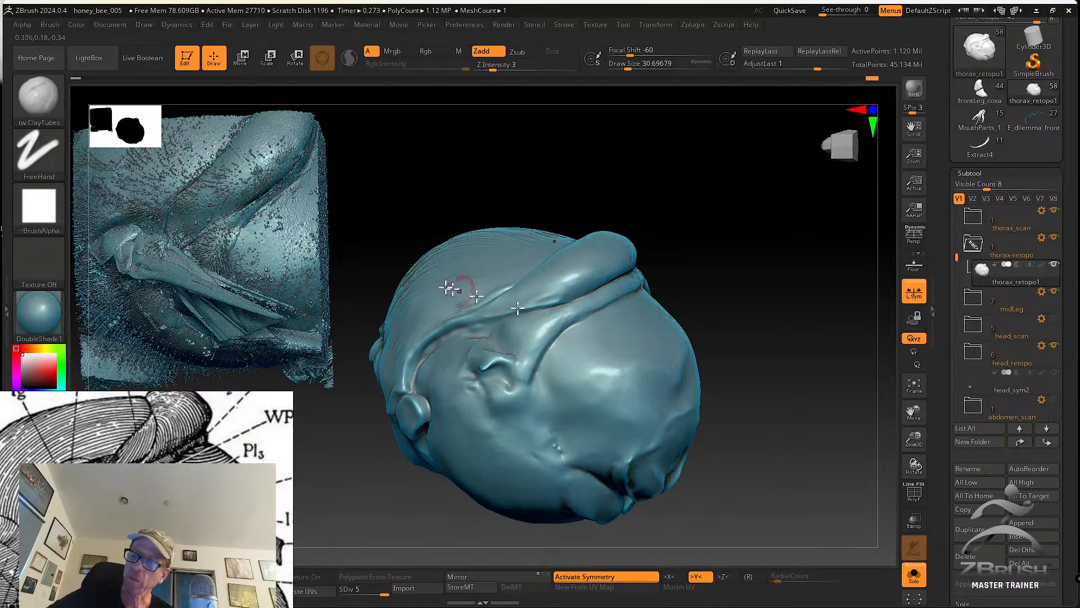
# Using the SK_Cloth brush at a draw size of about 23, deepen the crease along the front edge of the large rear side plate
pyautogui.press('b')
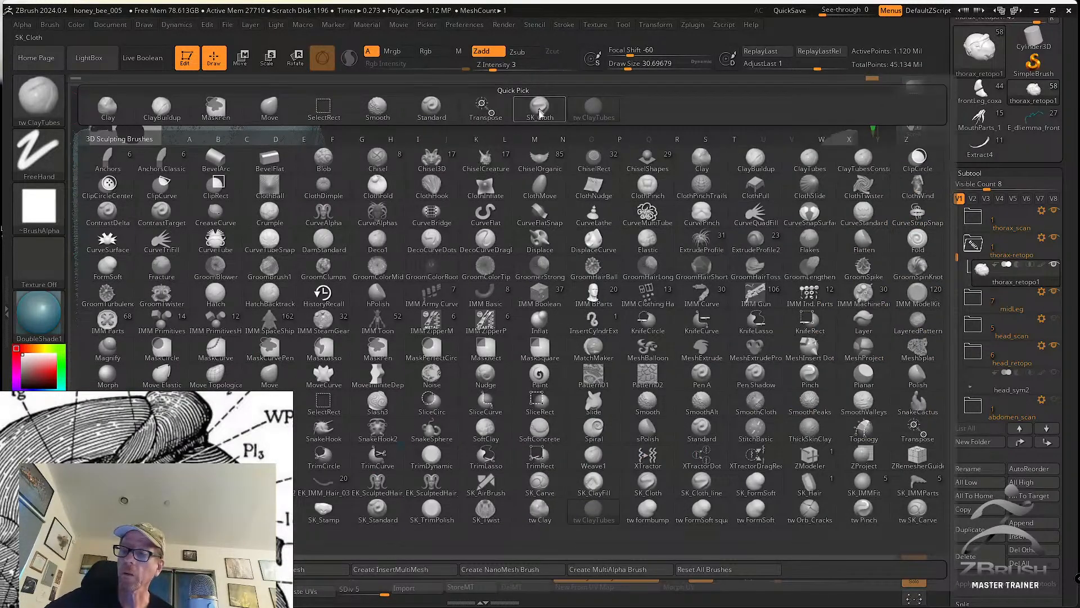
pyautogui.click(540, 107)
pyautogui.press('s')
pyautogui.moveTo(567, 363); pyautogui.dragTo(565, 365)
pyautogui.moveTo(565, 368); pyautogui.dragTo(580, 365, button='right')
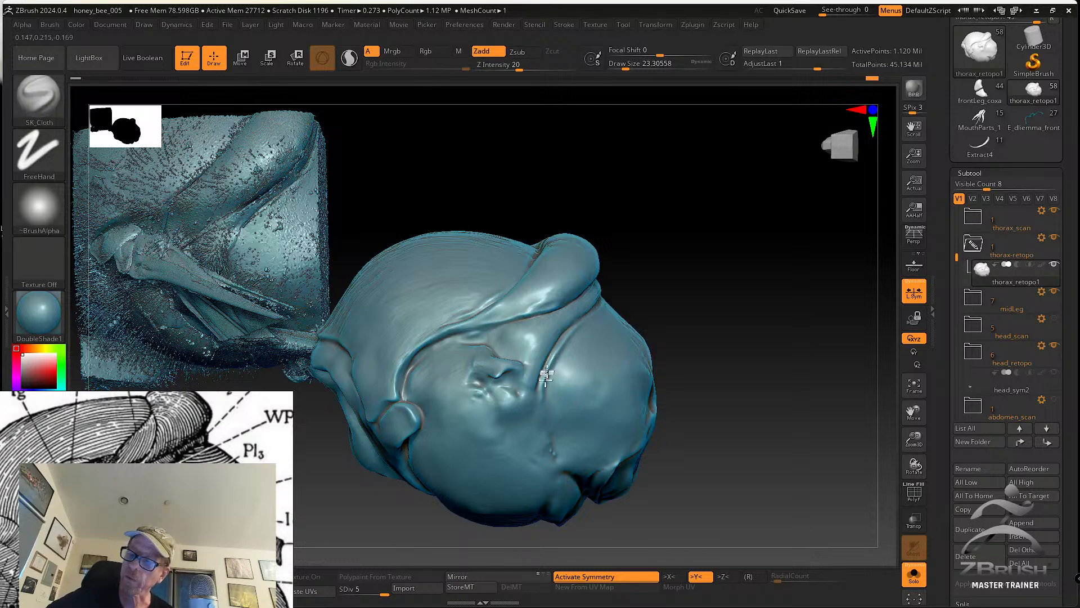
pyautogui.keyDown('alt'); pyautogui.moveTo(562, 409); pyautogui.dragTo(563, 386, button='right'); pyautogui.keyUp('alt')
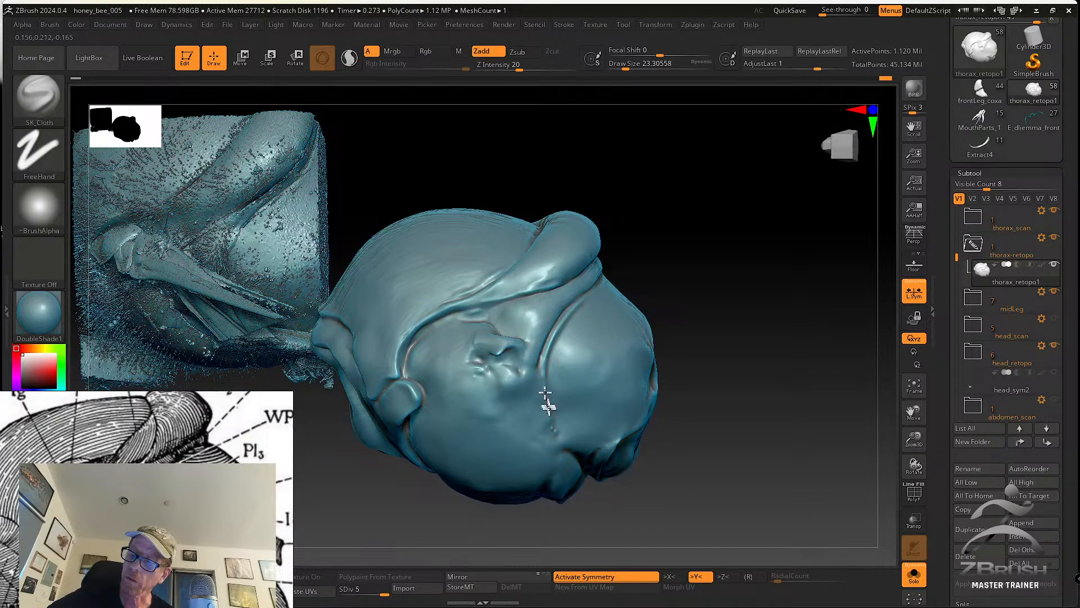
# Continue the crease down the rear side plate's front corner and along its lower edge to close its outline
pyautogui.moveTo(640, 411); pyautogui.dragTo(560, 418, button='right')
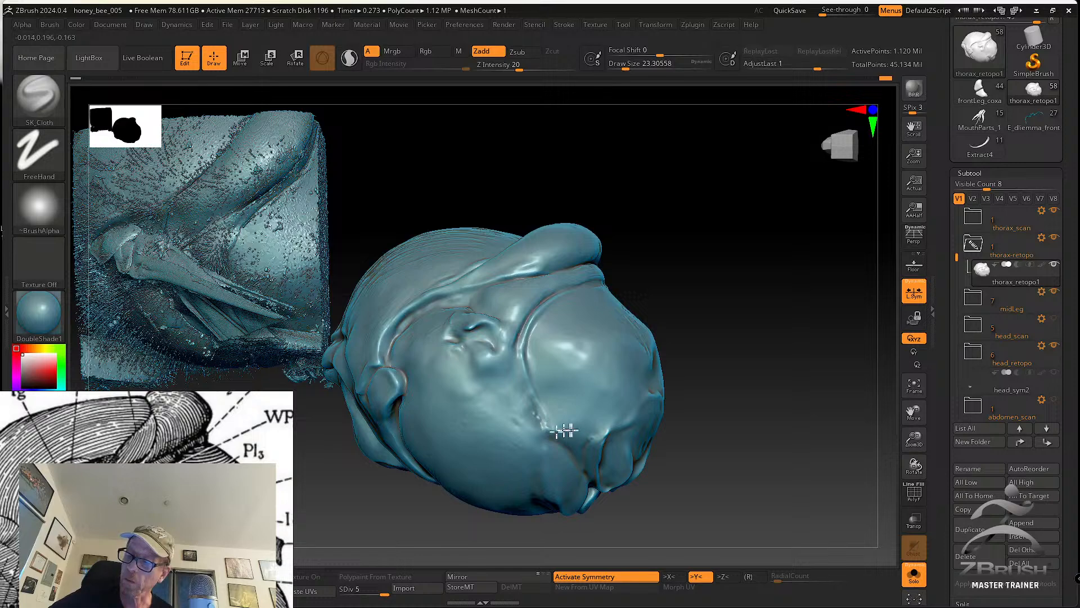
pyautogui.moveTo(659, 408); pyautogui.dragTo(583, 381, button='right')
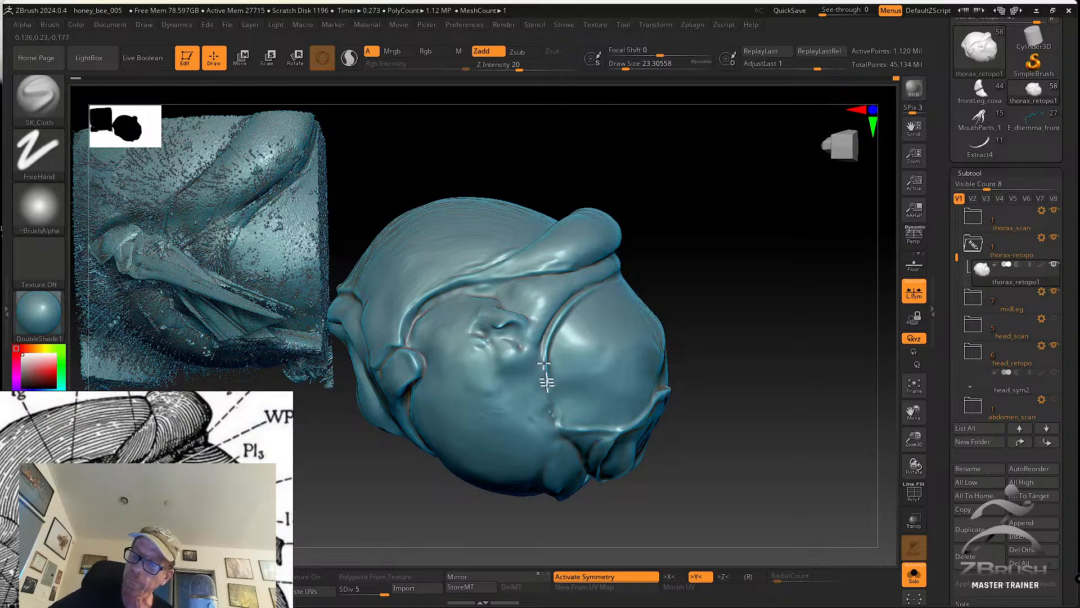
pyautogui.moveTo(559, 404); pyautogui.dragTo(531, 378, button='right')
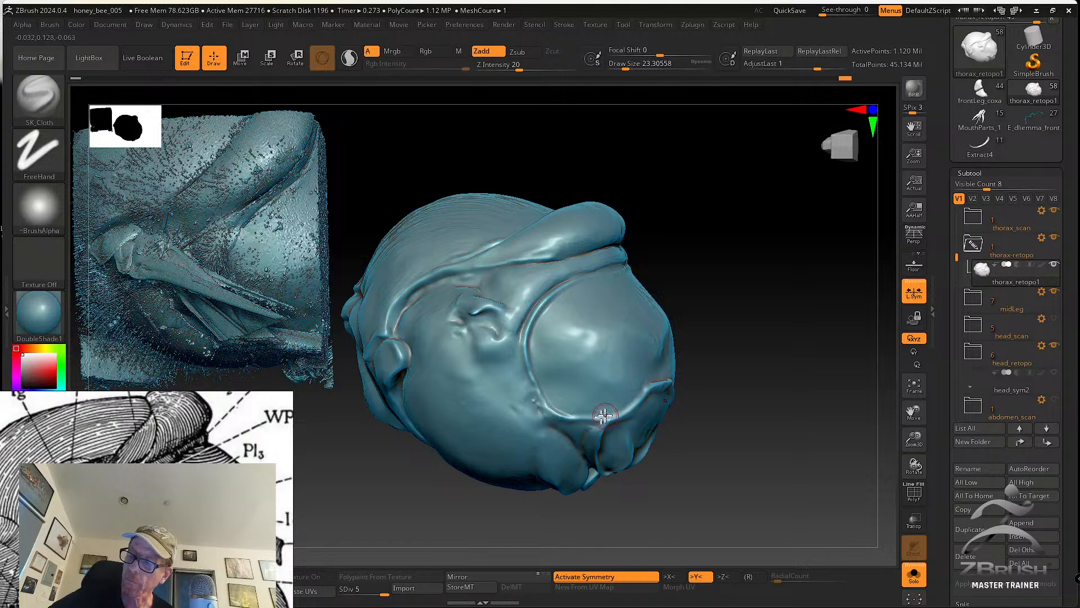
pyautogui.moveTo(668, 376); pyautogui.dragTo(704, 358, button='right')
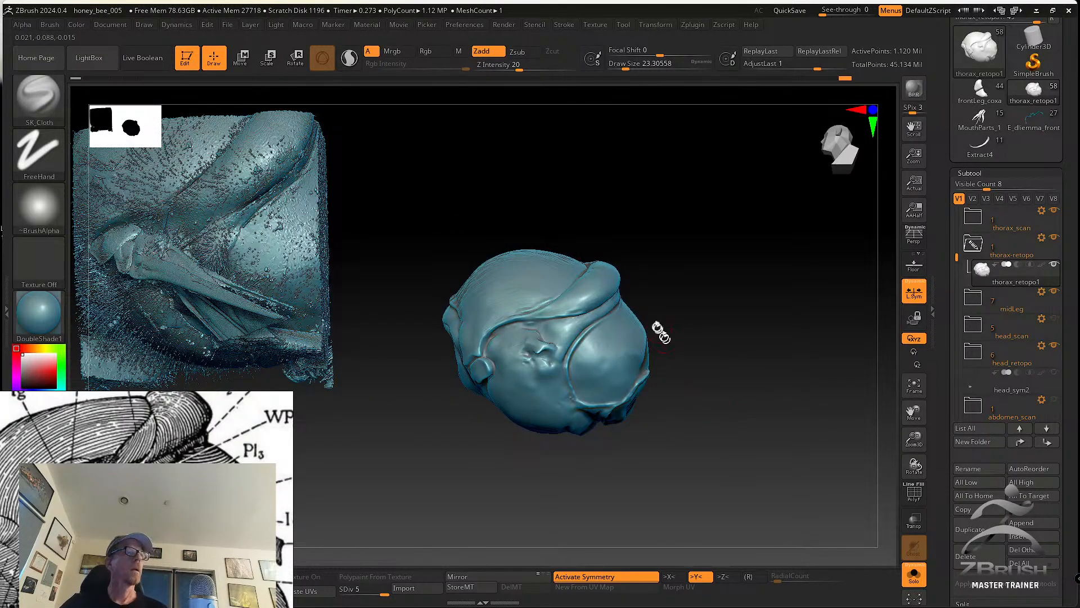
# Clear the old scan snapshot from the canvas and make the Bee_from_scan_01 subtool active
pyautogui.hotkey('shift', 'z')
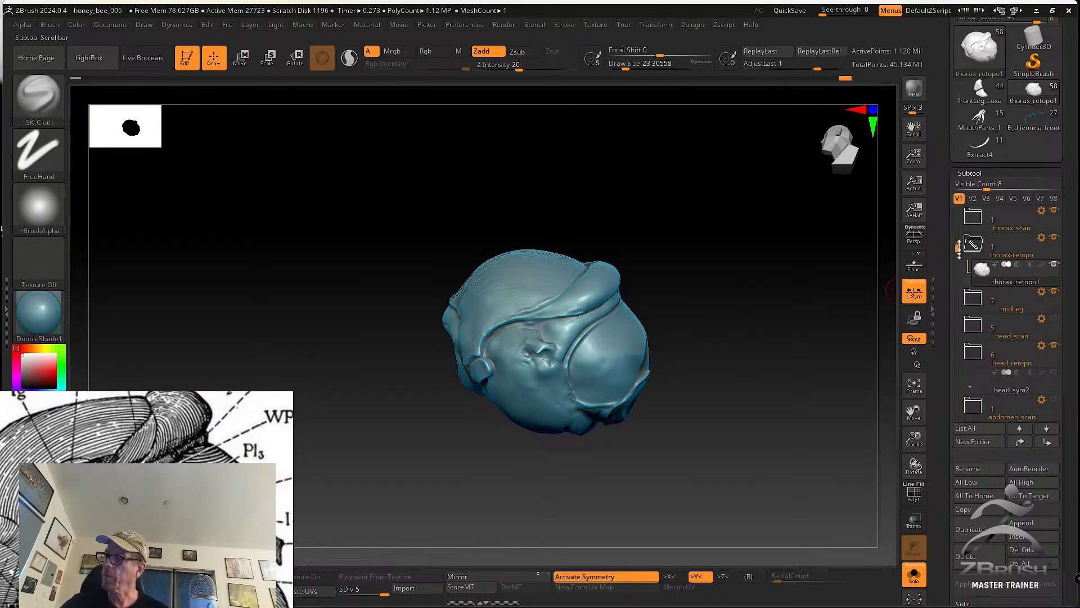
pyautogui.moveTo(958, 252); pyautogui.dragTo(957, 213)
pyautogui.keyDown('alt'); pyautogui.moveTo(742, 295); pyautogui.dragTo(605, 405); pyautogui.keyUp('alt')
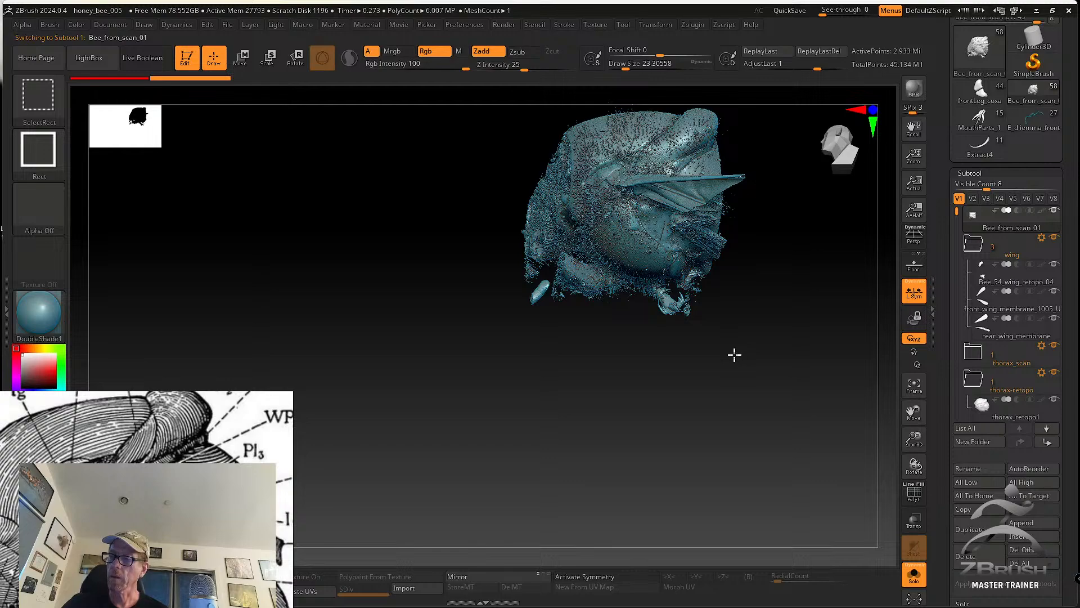
# Unhide the whole bee scan and isolate its thorax section with a rectangular selection
pyautogui.keyDown('ctrl'); pyautogui.keyDown('shift'); pyautogui.click(734, 354); pyautogui.keyUp('shift'); pyautogui.keyUp('ctrl')
pyautogui.keyDown('alt'); pyautogui.moveTo(610, 360); pyautogui.dragTo(528, 376); pyautogui.keyUp('alt')
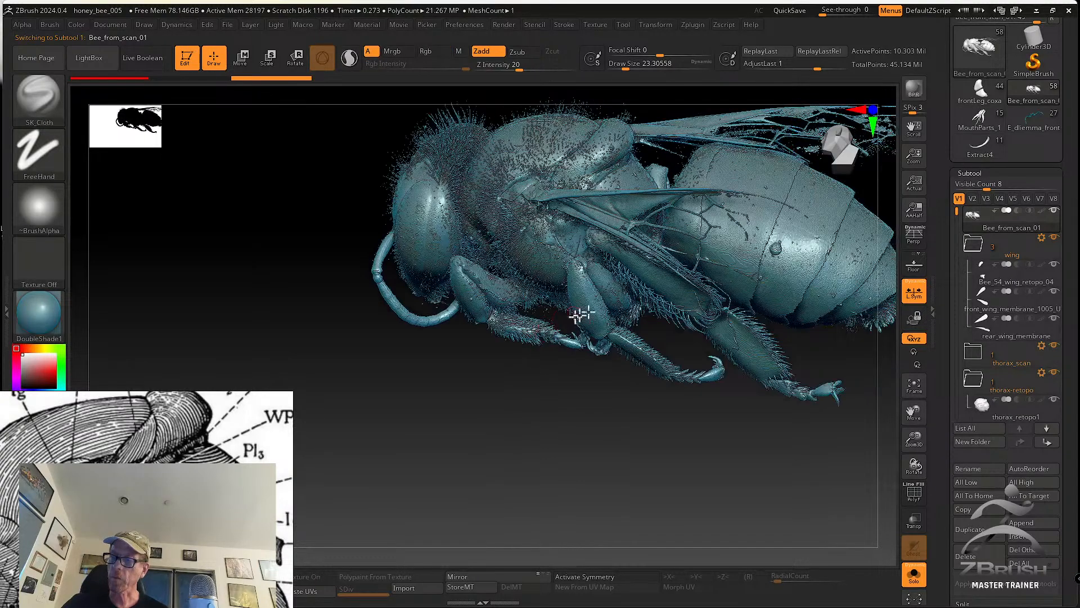
pyautogui.moveTo(374, 234)
pyautogui.mouseDown()
pyautogui.moveTo(316, 220)
pyautogui.moveTo(443, 429)
pyautogui.moveTo(523, 364)
pyautogui.moveTo(550, 429)
pyautogui.moveTo(550, 397)
pyautogui.moveTo(516, 458)
pyautogui.moveTo(424, 417)
pyautogui.moveTo(446, 441)
pyautogui.moveTo(470, 367)
pyautogui.mouseUp()
pyautogui.keyDown('ctrl'); pyautogui.keyDown('shift'); pyautogui.moveTo(464, 208); pyautogui.dragTo(571, 377); pyautogui.keyUp('shift'); pyautogui.keyUp('ctrl')
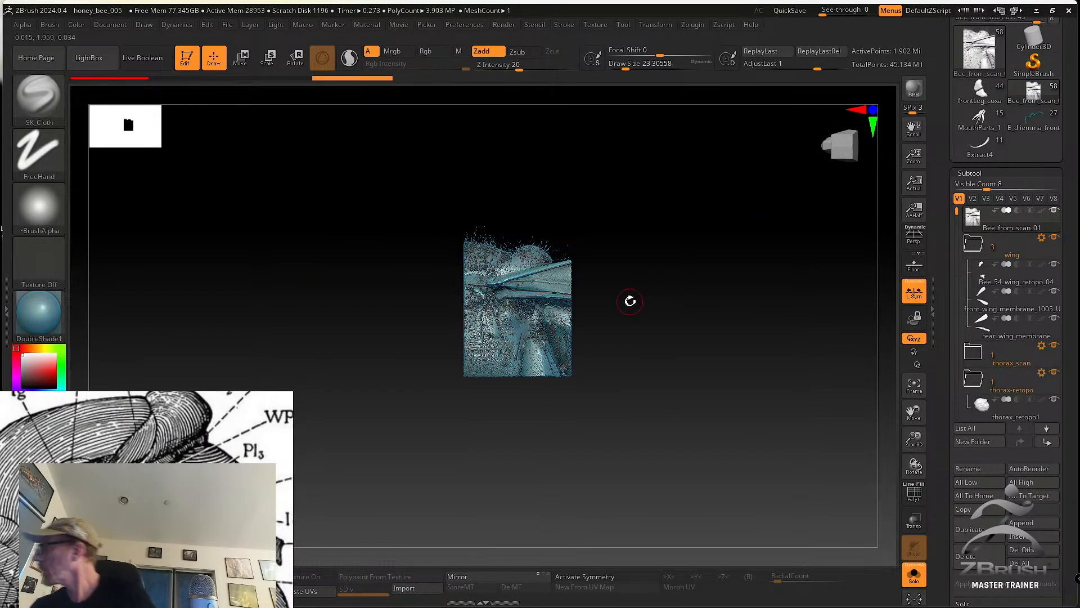
pyautogui.moveTo(692, 316)
pyautogui.mouseDown()
pyautogui.moveTo(678, 398)
pyautogui.moveTo(646, 394)
pyautogui.moveTo(579, 415)
pyautogui.moveTo(567, 381)
pyautogui.moveTo(518, 349)
pyautogui.moveTo(612, 372)
pyautogui.moveTo(596, 342)
pyautogui.moveTo(578, 345)
pyautogui.moveTo(589, 345)
pyautogui.moveTo(564, 329)
pyautogui.moveTo(629, 369)
pyautogui.moveTo(627, 357)
pyautogui.moveTo(557, 321)
pyautogui.moveTo(499, 308)
pyautogui.moveTo(490, 287)
pyautogui.mouseUp()
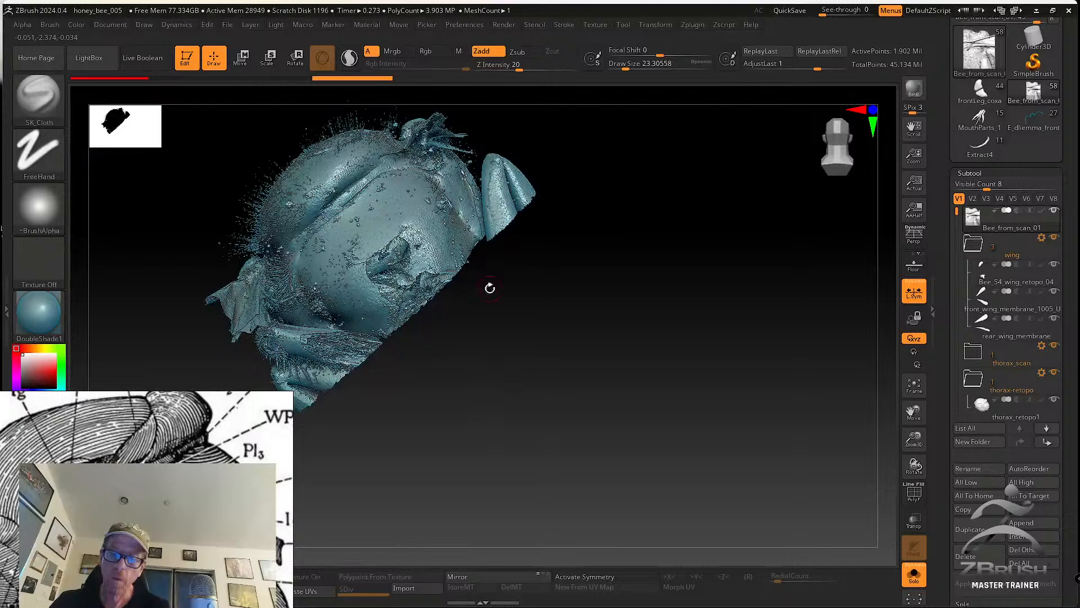
# Use SelectLasso to hide the wing base and the loose leg pieces around the scanned thorax
pyautogui.hotkey('ctrl', 'shift')
pyautogui.click(61, 110)
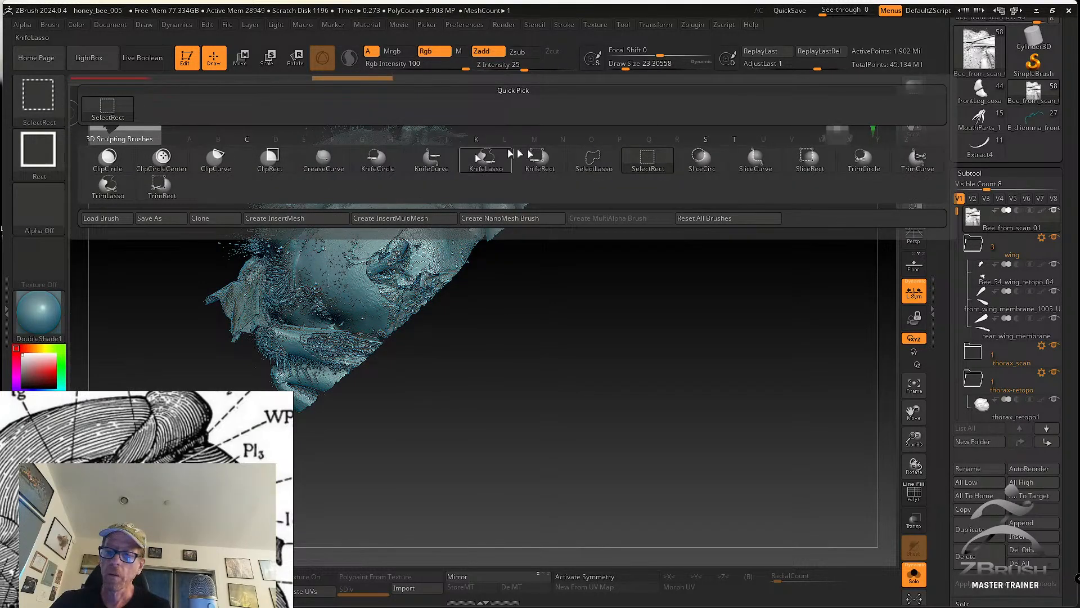
pyautogui.click(601, 160)
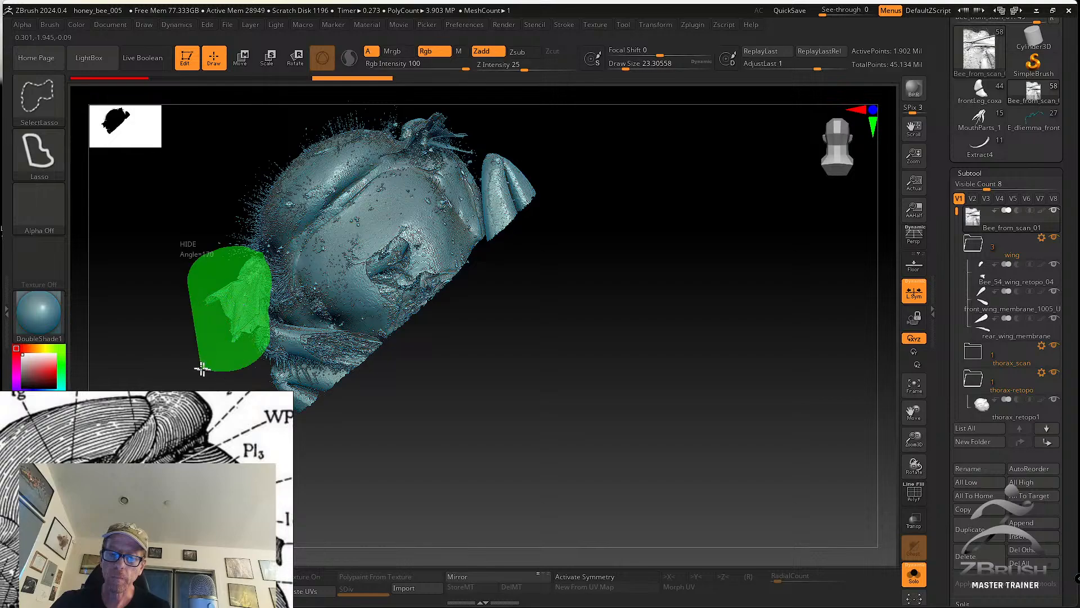
pyautogui.moveTo(402, 411)
pyautogui.mouseDown()
pyautogui.moveTo(427, 427)
pyautogui.moveTo(424, 360)
pyautogui.moveTo(352, 323)
pyautogui.mouseUp()
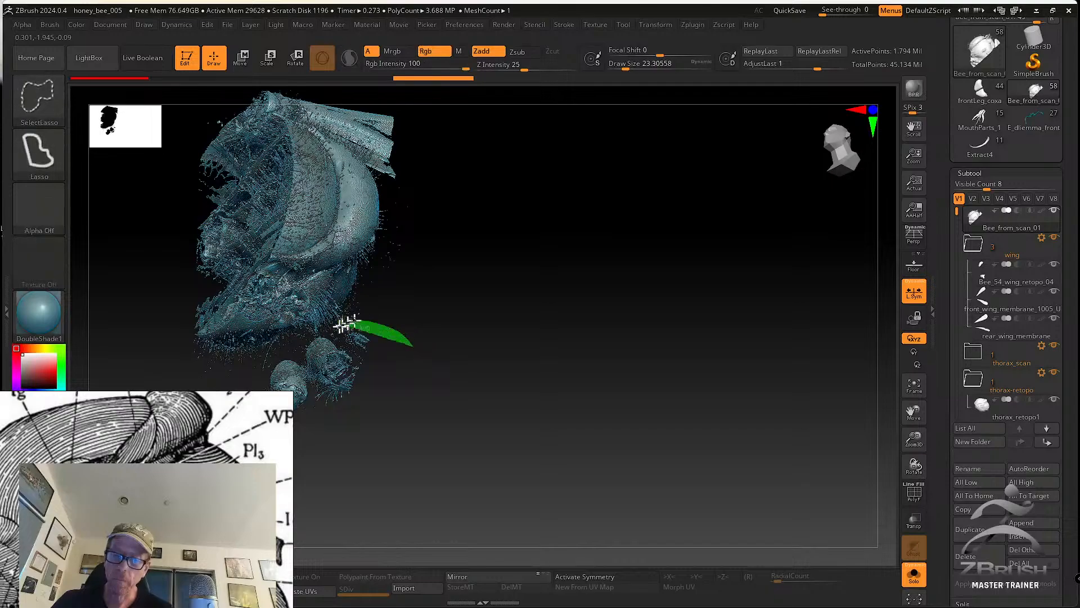
pyautogui.keyDown('ctrl'); pyautogui.keyDown('alt'); pyautogui.keyDown('shift'); pyautogui.moveTo(265, 358); pyautogui.dragTo(371, 445); pyautogui.keyUp('shift'); pyautogui.keyUp('alt'); pyautogui.keyUp('ctrl')
# Store a canvas snapshot of the cleaned scan thorax seen from the side and return to the thorax_retopo1 subtool
pyautogui.moveTo(438, 398)
pyautogui.keyDown('ctrl'); pyautogui.keyDown('alt'); pyautogui.keyDown('shift'); pyautogui.mouseDown()
pyautogui.moveTo(412, 369)
pyautogui.moveTo(437, 366)
pyautogui.moveTo(385, 368)
pyautogui.moveTo(386, 352)
pyautogui.moveTo(415, 374)
pyautogui.moveTo(414, 338)
pyautogui.moveTo(415, 360)
pyautogui.moveTo(405, 357)
pyautogui.moveTo(749, 467)
pyautogui.mouseUp(); pyautogui.keyUp('shift'); pyautogui.keyUp('alt'); pyautogui.keyUp('ctrl')
pyautogui.hotkey('shift', 's')
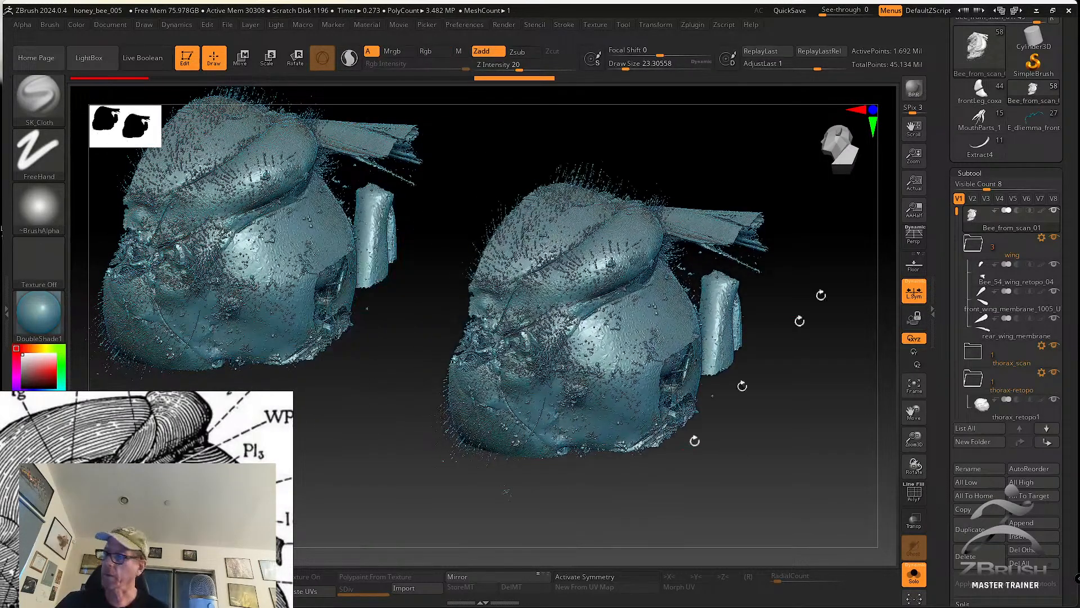
pyautogui.click(1034, 409)
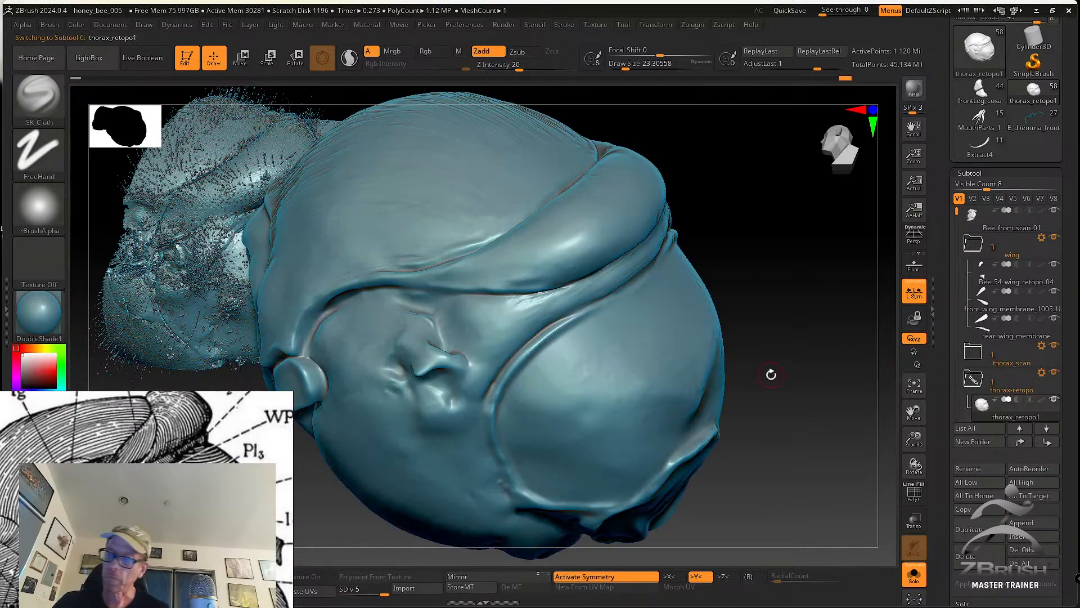
pyautogui.moveTo(748, 368)
pyautogui.mouseDown()
pyautogui.moveTo(733, 338)
pyautogui.moveTo(745, 379)
pyautogui.mouseUp()
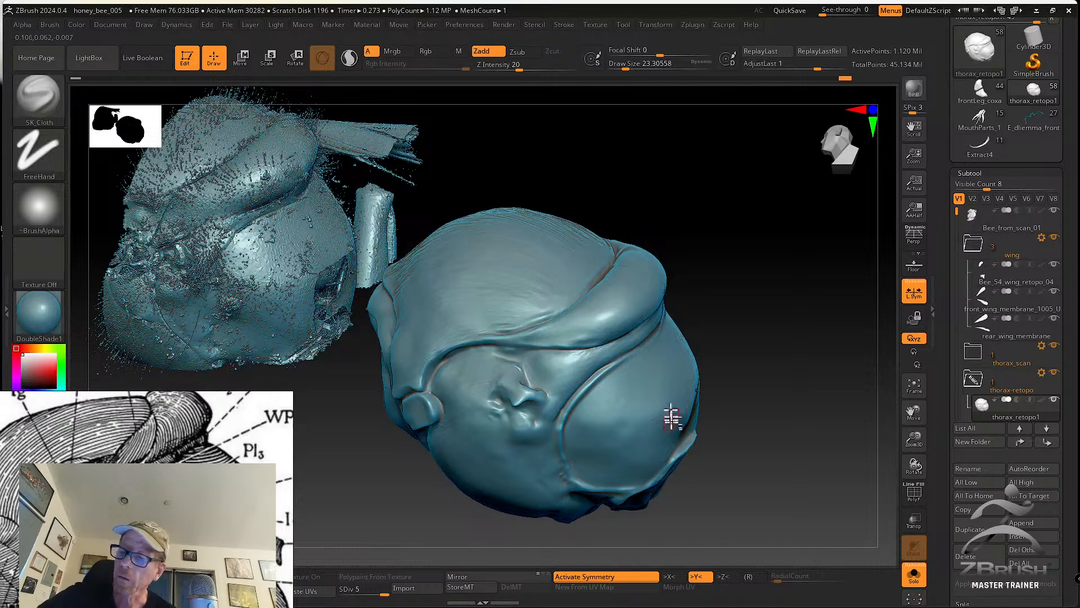
# Using tw ClayTubes at a draw size of about 37, build up the upper front part of the rear side plate
pyautogui.keyDown('alt'); pyautogui.moveTo(670, 415); pyautogui.dragTo(645, 381, button='right'); pyautogui.keyUp('alt')
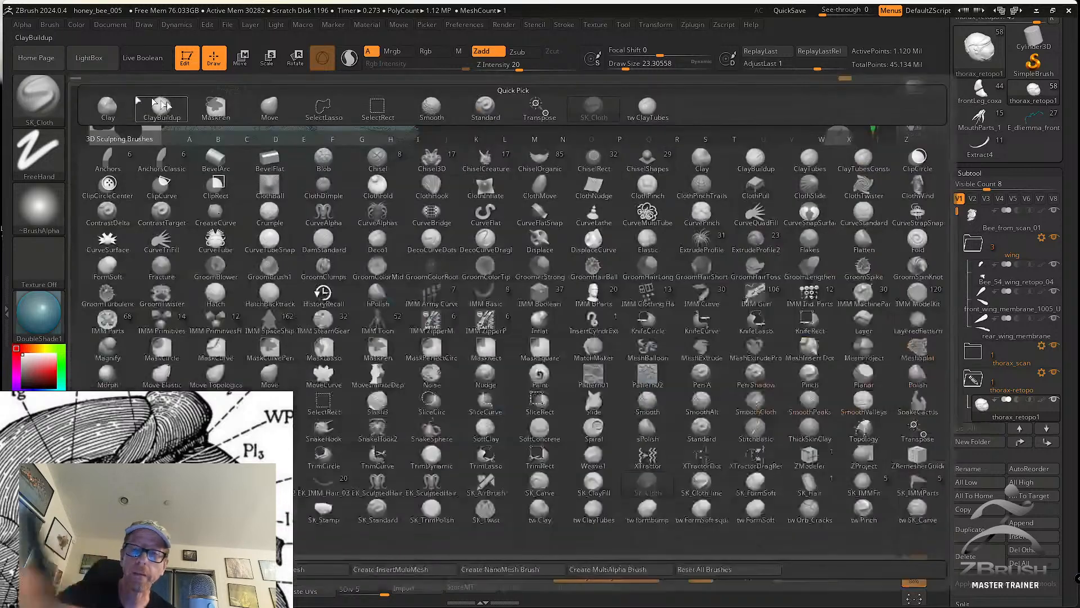
pyautogui.click(38, 94)
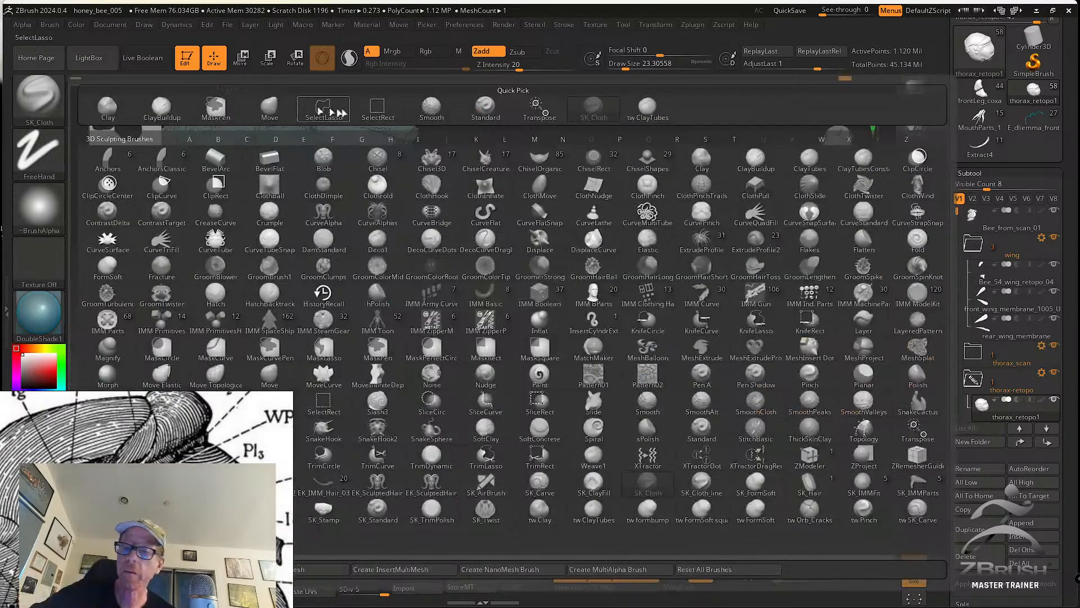
pyautogui.click(647, 107)
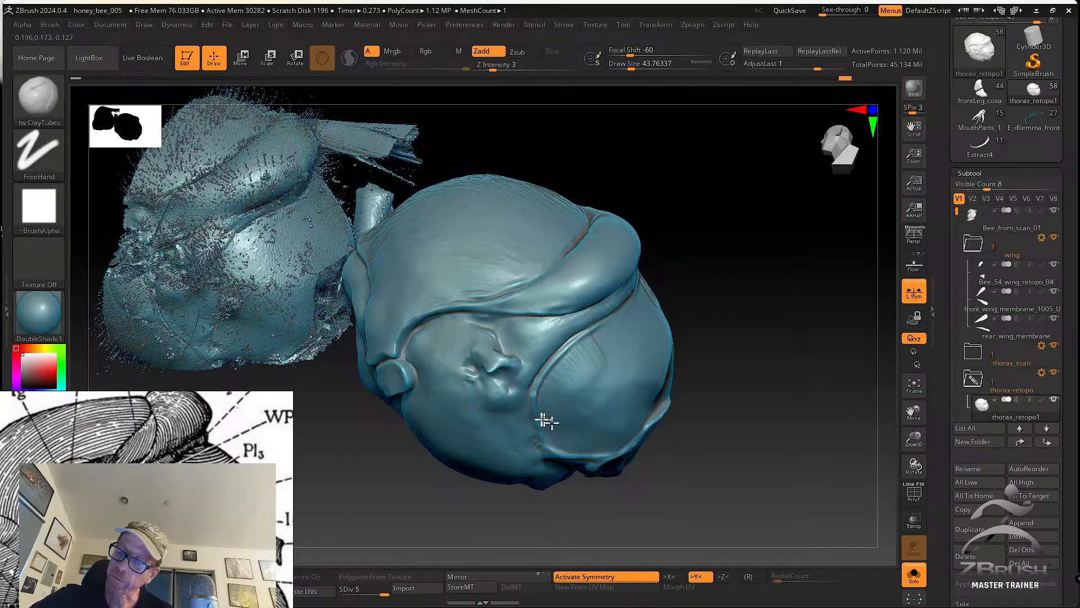
pyautogui.moveTo(572, 434); pyautogui.dragTo(562, 381, button='right')
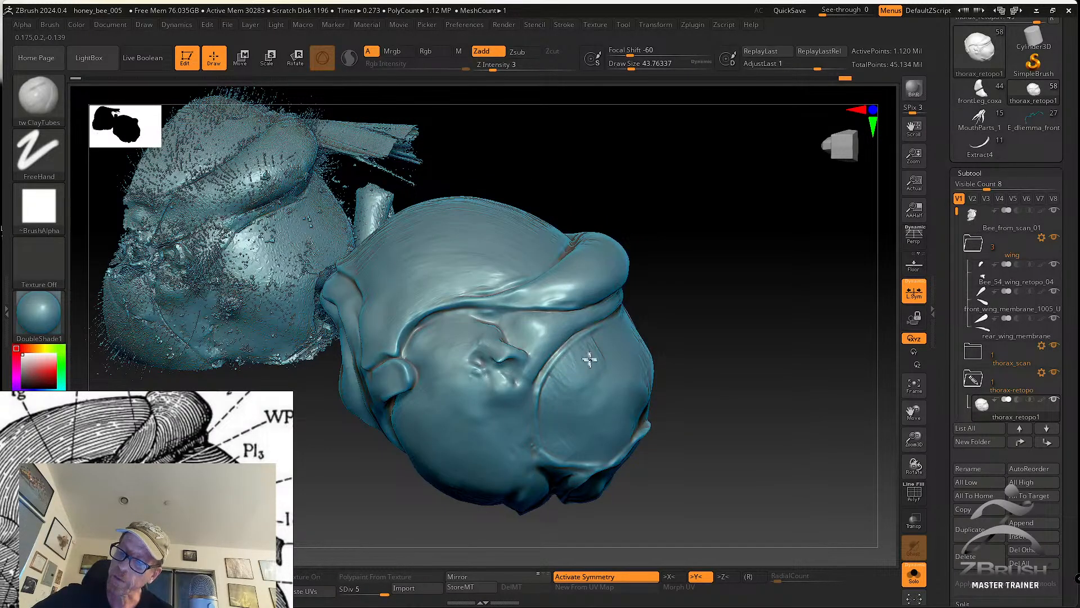
pyautogui.press('[')
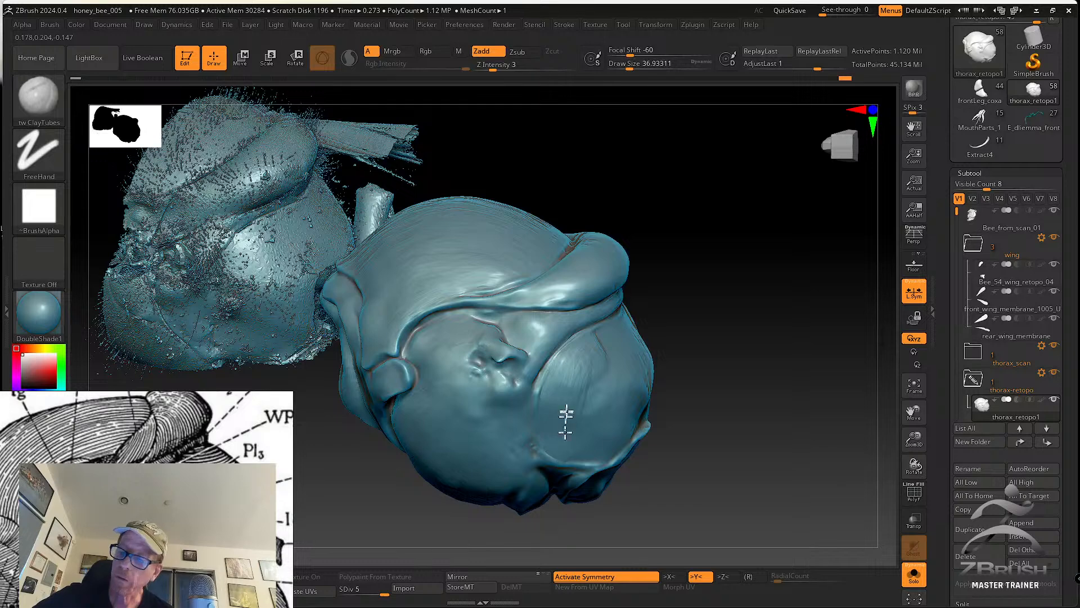
pyautogui.moveTo(600, 393); pyautogui.dragTo(598, 425, button='right')
pyautogui.moveTo(618, 337); pyautogui.dragTo(594, 348)
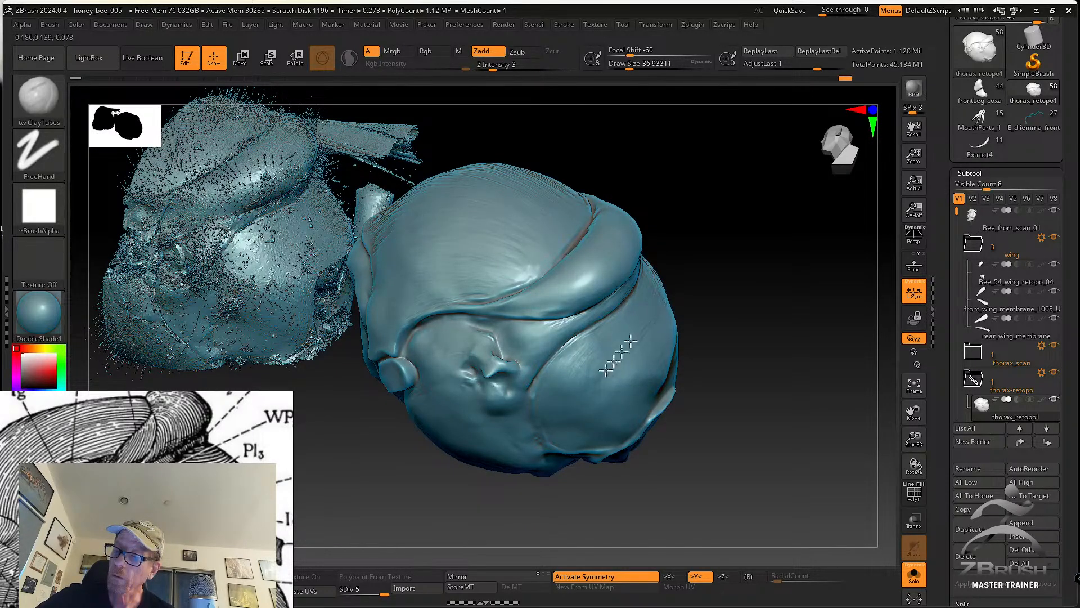
# Layer clay strokes across the middle and rear of the side plate down to its lower edge
pyautogui.moveTo(638, 378); pyautogui.dragTo(684, 345, button='right')
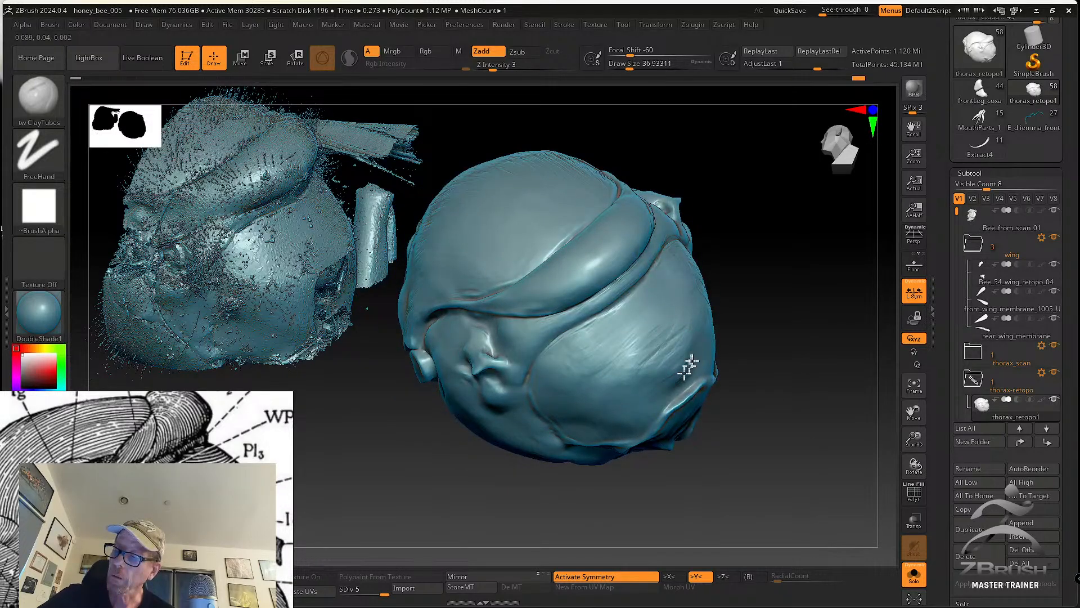
pyautogui.moveTo(668, 372)
pyautogui.mouseDown(button='right')
pyautogui.moveTo(646, 366)
pyautogui.moveTo(652, 356)
pyautogui.mouseUp(button='right')
pyautogui.moveTo(653, 358); pyautogui.dragTo(630, 430)
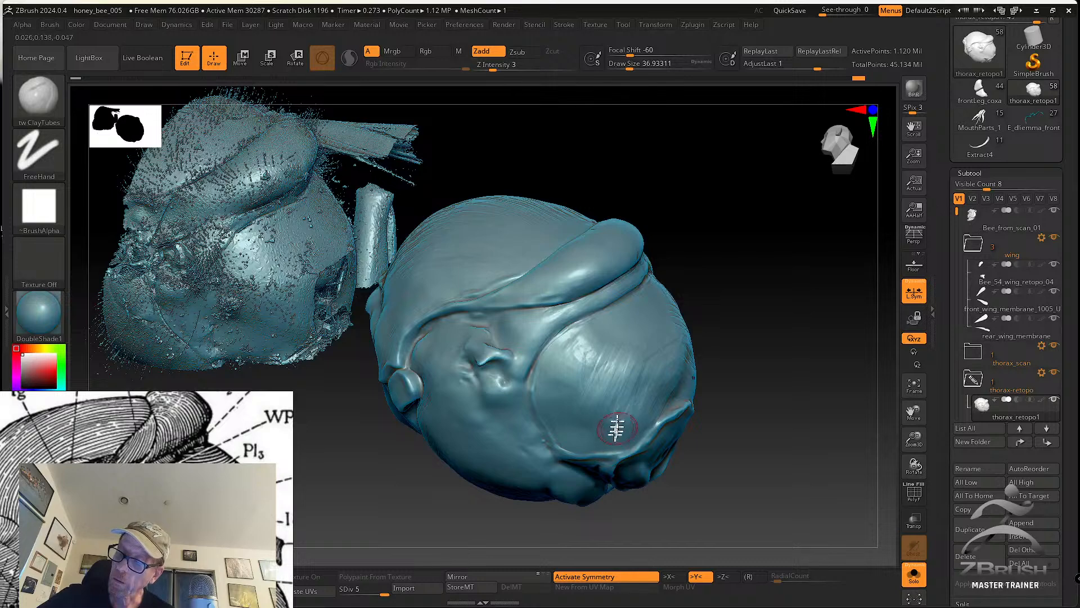
pyautogui.moveTo(613, 434); pyautogui.dragTo(623, 403, button='right')
pyautogui.moveTo(624, 403); pyautogui.dragTo(611, 442)
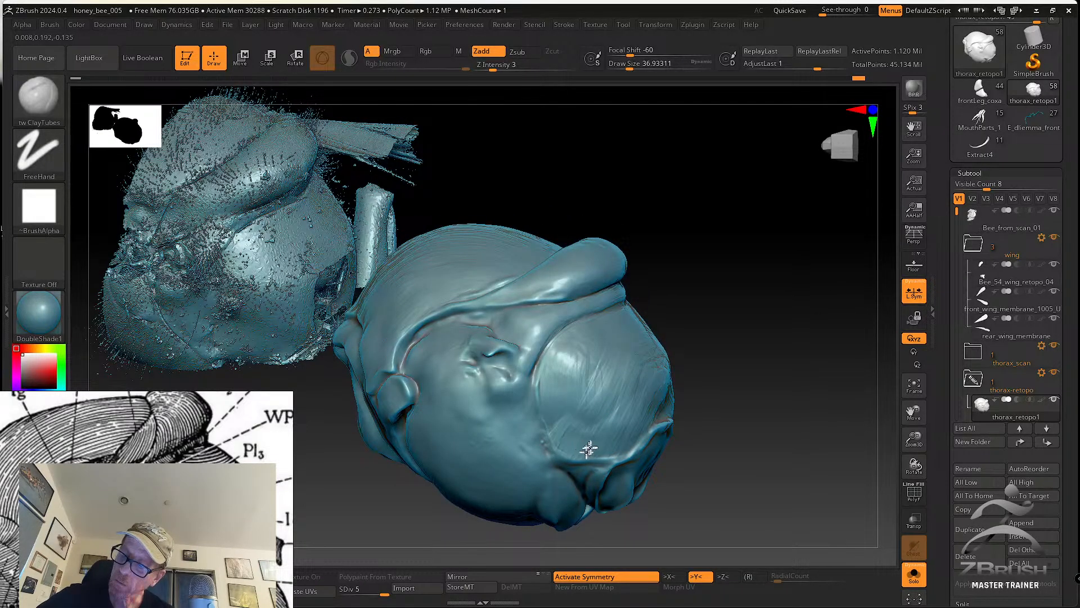
# Round out the rear side plate with further clay strokes along its front edge and over its lower half
pyautogui.moveTo(633, 405); pyautogui.dragTo(580, 408, button='right')
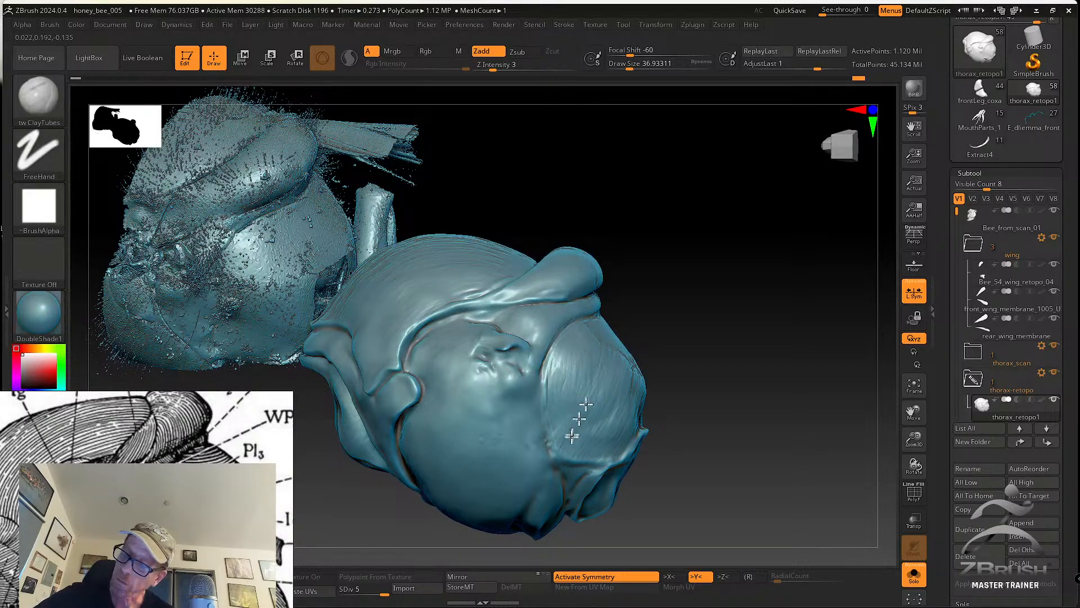
pyautogui.moveTo(586, 440); pyautogui.dragTo(569, 430, button='right')
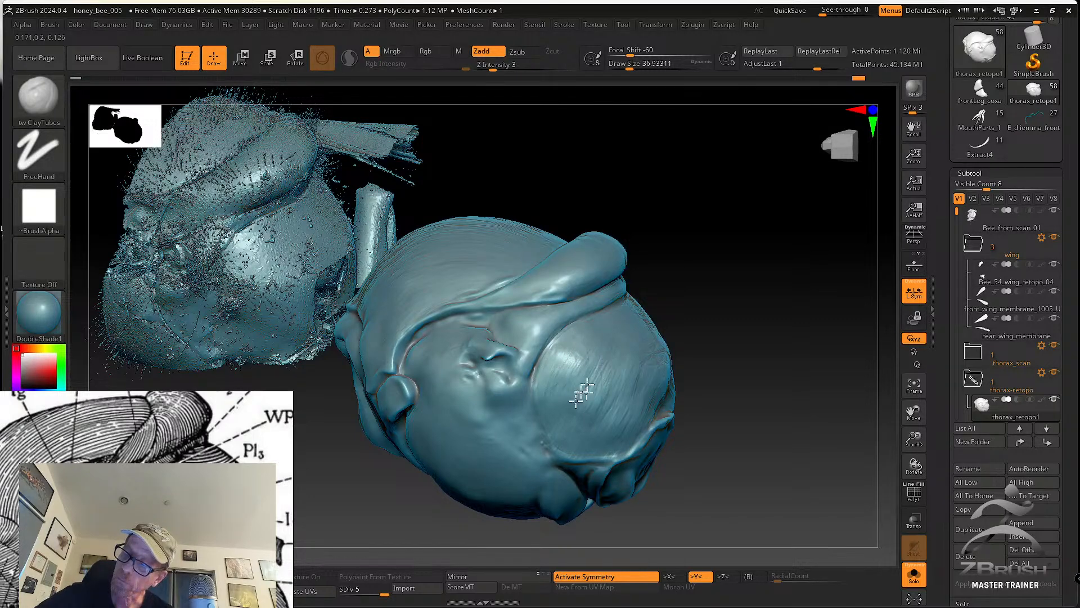
pyautogui.moveTo(573, 387); pyautogui.dragTo(572, 369, button='right')
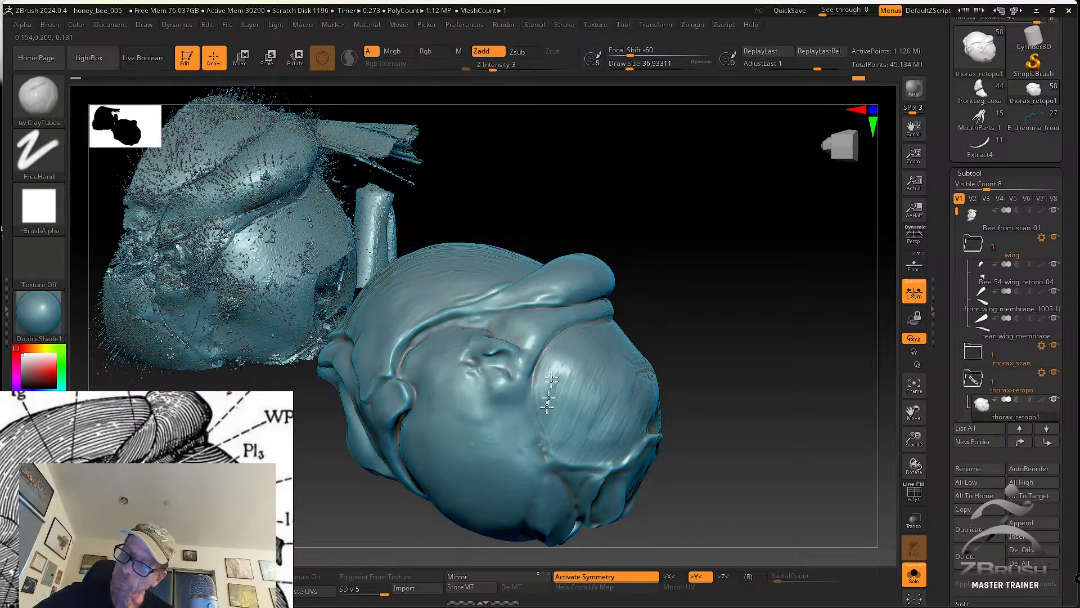
pyautogui.moveTo(569, 428); pyautogui.dragTo(547, 406, button='right')
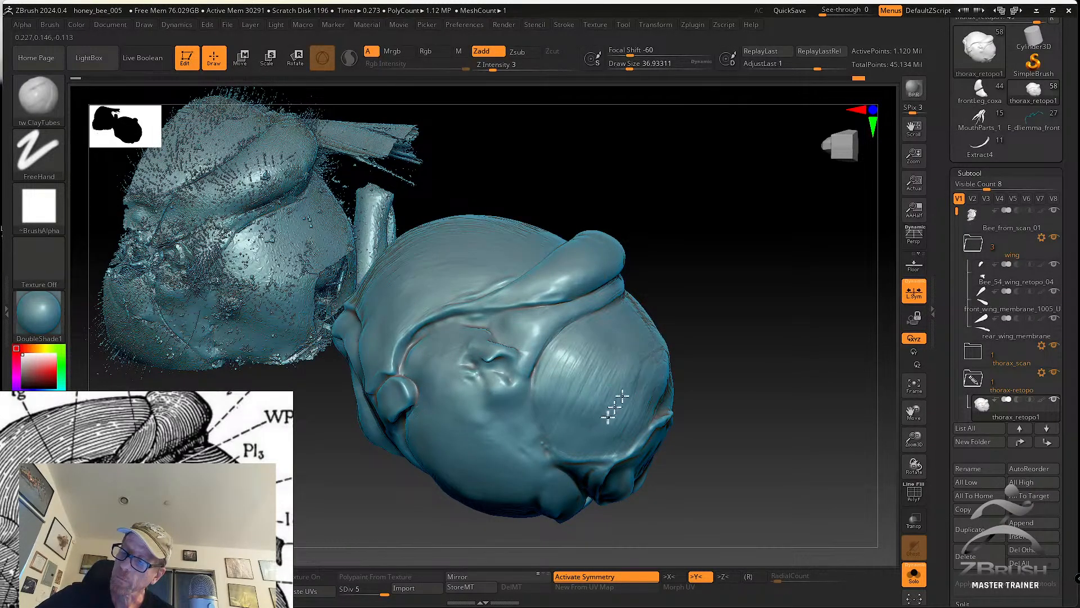
# Fill out the middle and upper surface of the rear side plate with further light clay strokes from several angles
pyautogui.moveTo(621, 429); pyautogui.dragTo(617, 404, button='right')
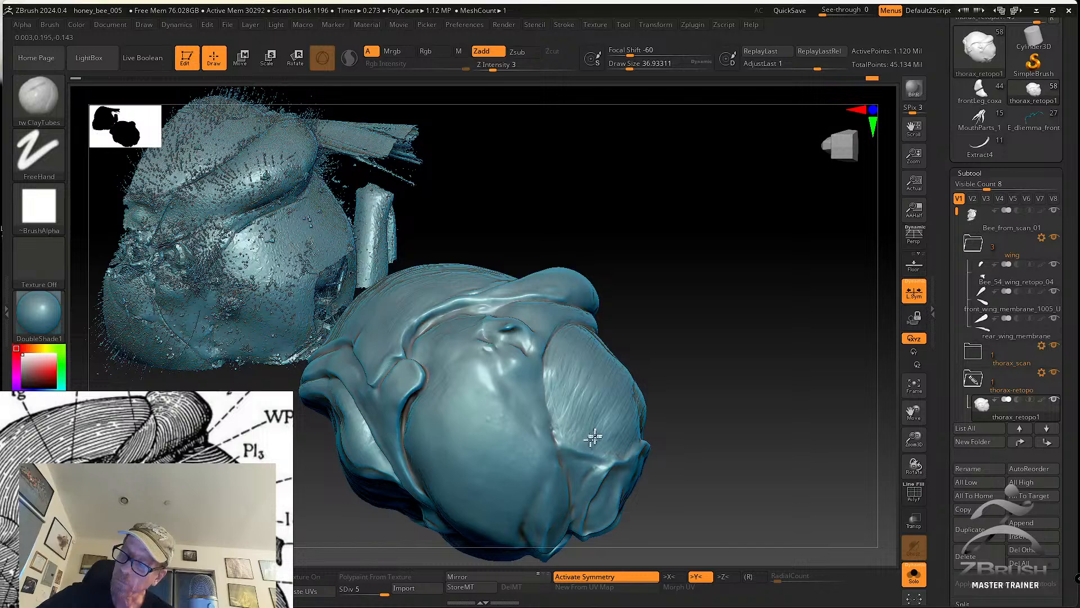
pyautogui.moveTo(618, 449); pyautogui.dragTo(637, 438, button='right')
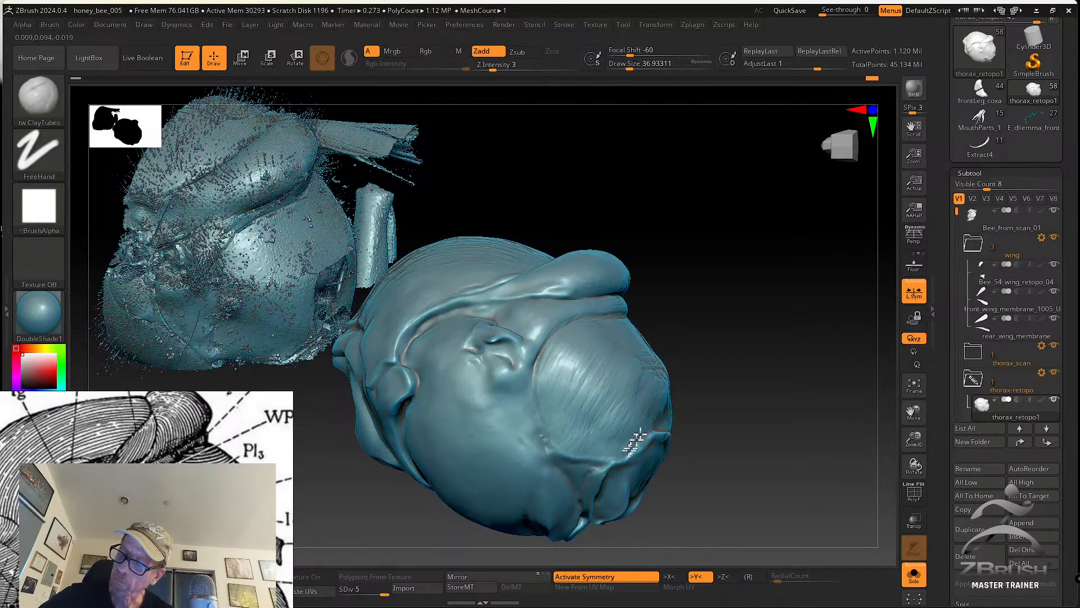
pyautogui.moveTo(599, 403); pyautogui.dragTo(588, 425, button='right')
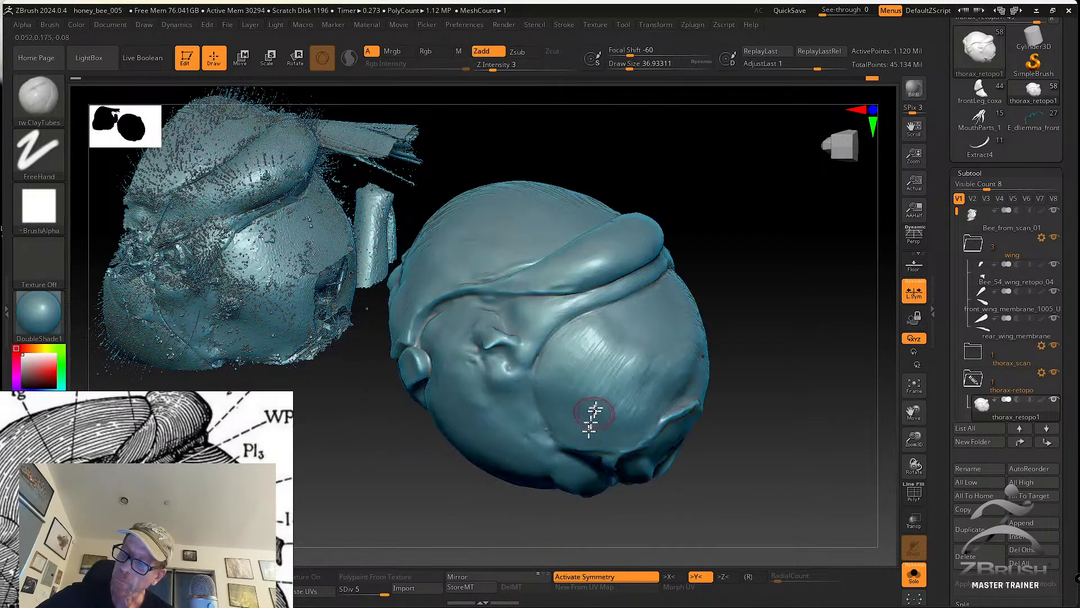
pyautogui.moveTo(621, 334); pyautogui.dragTo(620, 339, button='right')
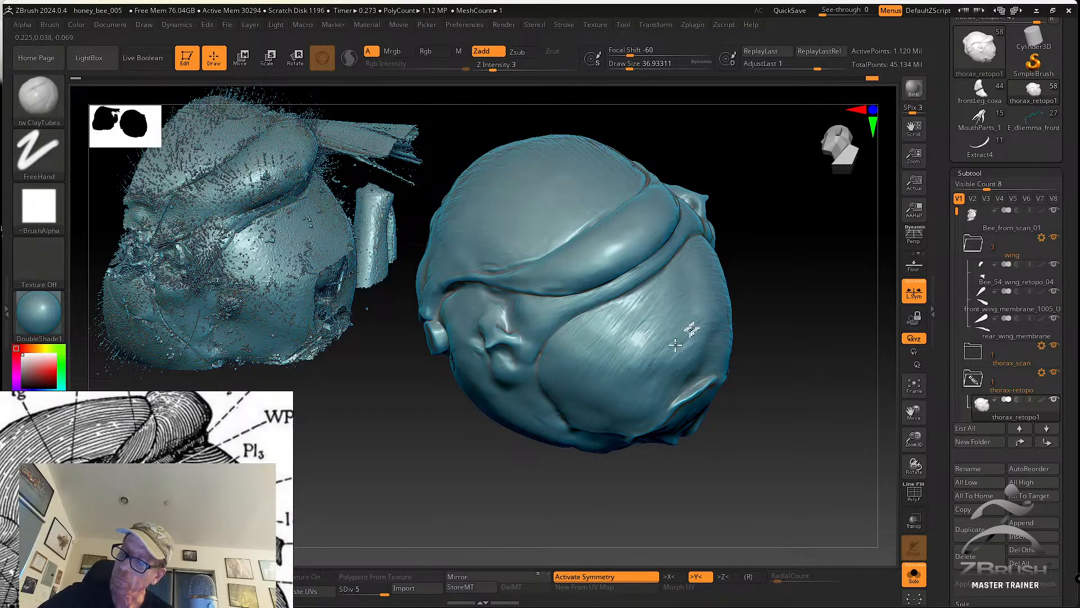
pyautogui.moveTo(678, 370); pyautogui.dragTo(675, 363, button='right')
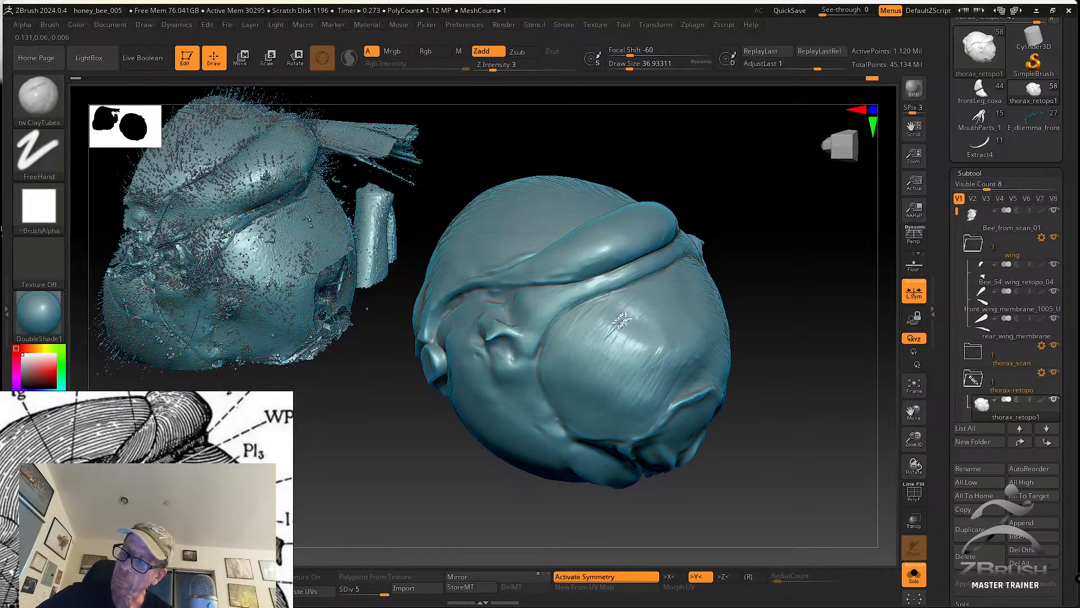
pyautogui.moveTo(651, 348); pyautogui.dragTo(647, 370, button='right')
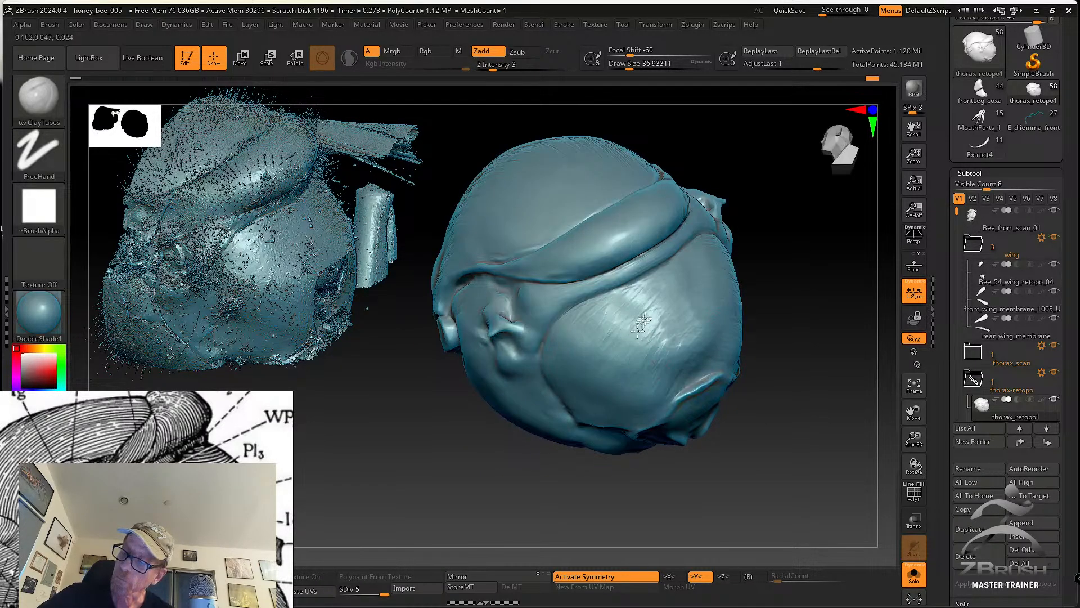
pyautogui.moveTo(656, 309); pyautogui.dragTo(669, 324, button='right')
# Smooth away the clay stroke marks across the whole rear side plate
pyautogui.press('shift')
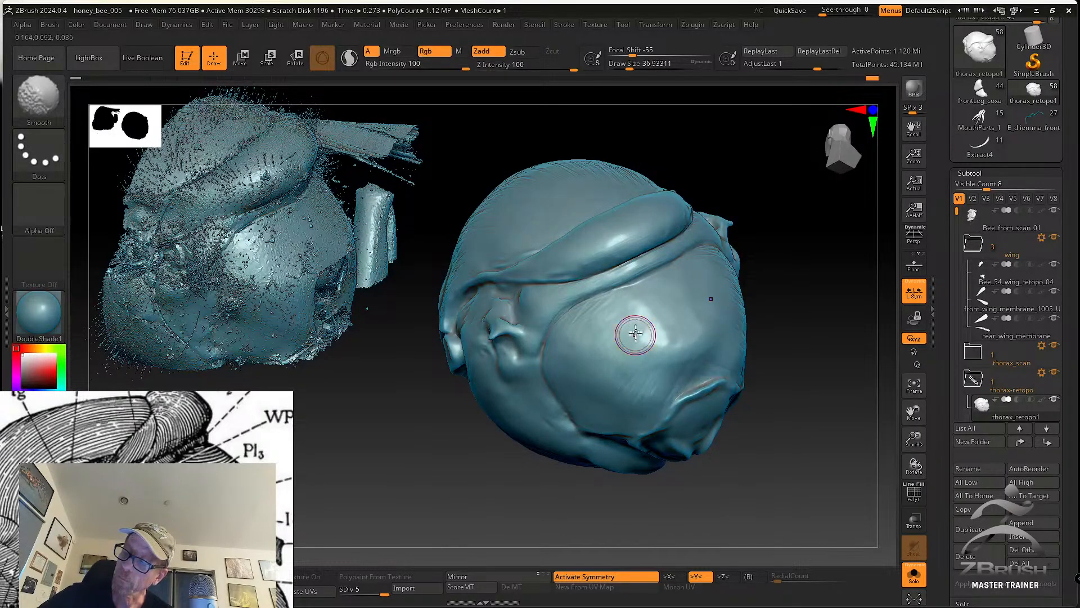
pyautogui.moveTo(632, 333); pyautogui.dragTo(613, 308, button='right')
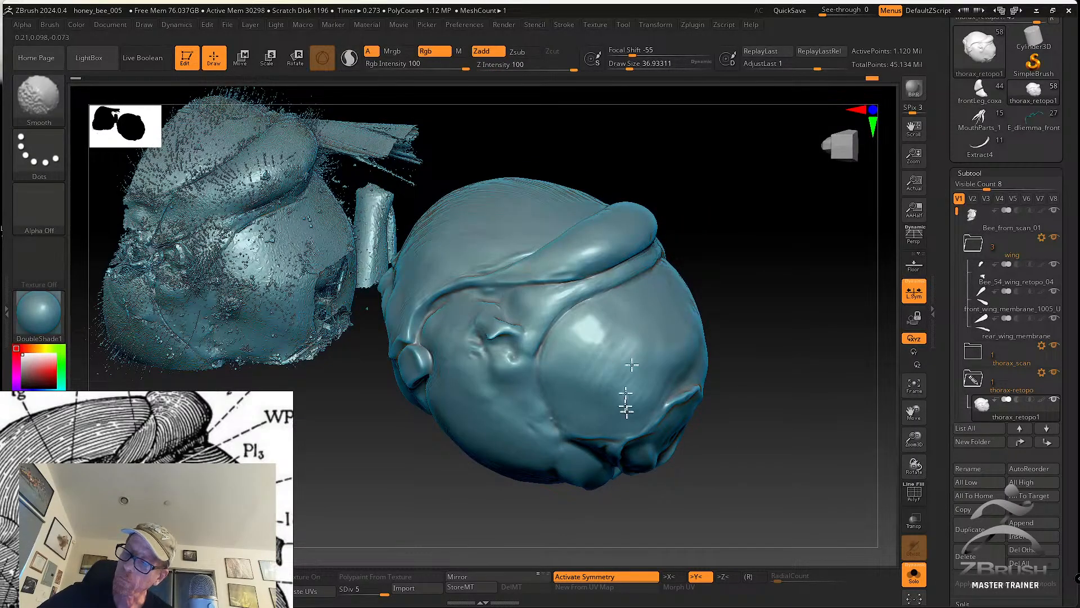
pyautogui.moveTo(595, 353); pyautogui.dragTo(656, 398, button='right')
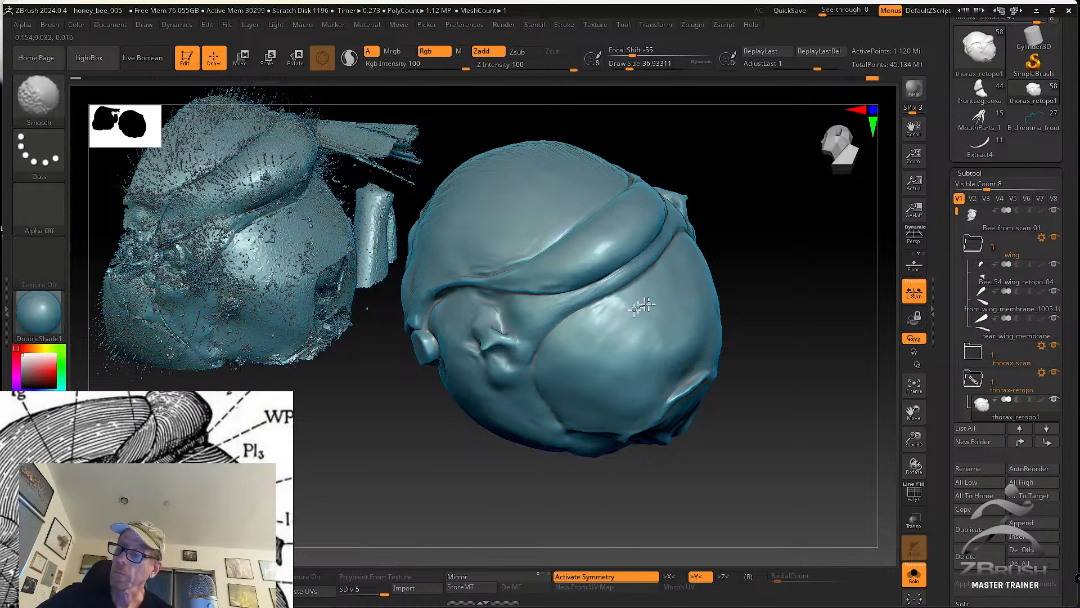
pyautogui.moveTo(600, 315)
pyautogui.mouseDown(button='right')
pyautogui.moveTo(659, 362)
pyautogui.moveTo(651, 350)
pyautogui.mouseUp(button='right')
pyautogui.moveTo(592, 390); pyautogui.dragTo(570, 377, button='right')
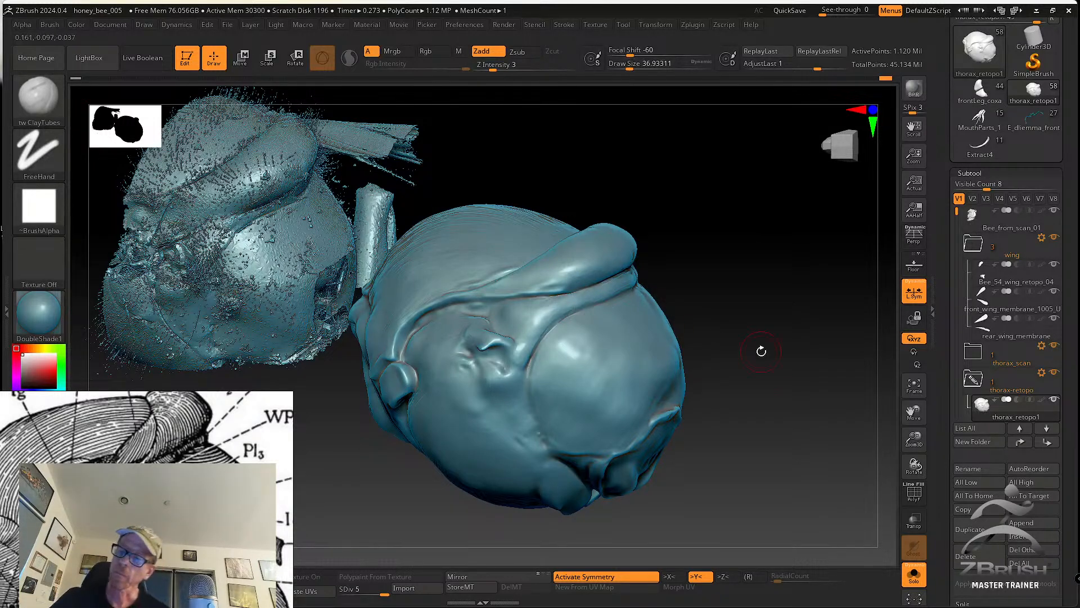
pyautogui.moveTo(760, 345); pyautogui.dragTo(844, 285, button='right')
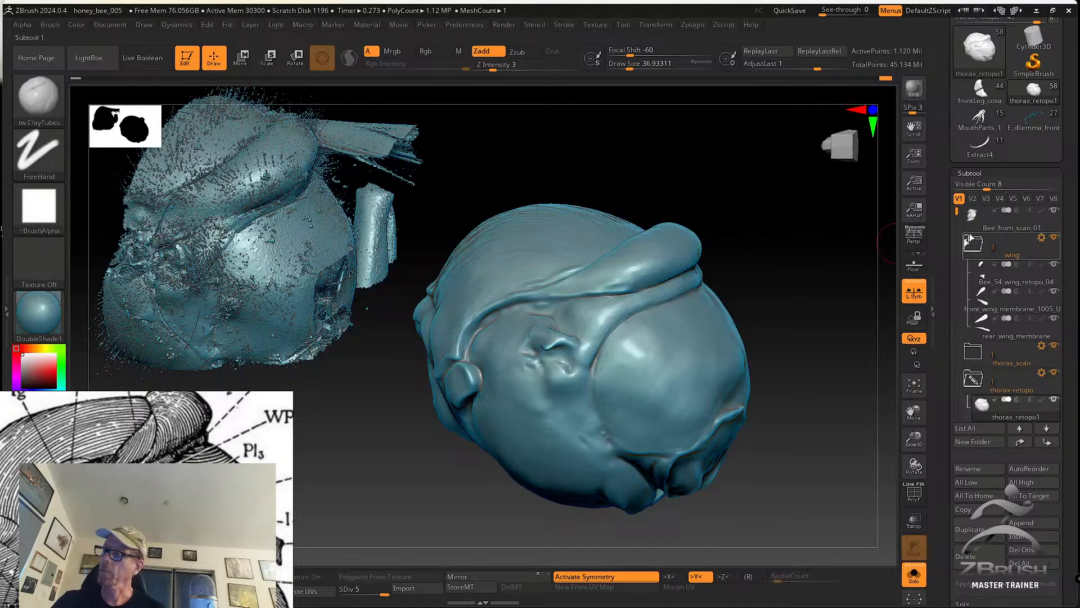
# Replace the canvas snapshot with an enlarged side view of the Bee_from_scan_01 subtool and return to the thorax_retopo1 subtool
pyautogui.click(983, 228)
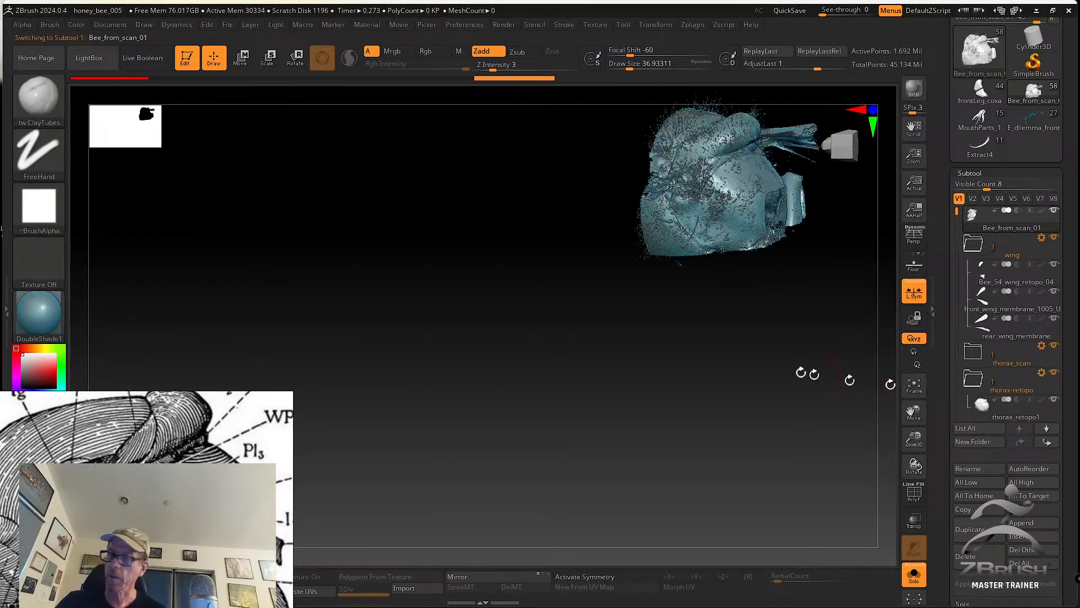
pyautogui.keyDown('alt'); pyautogui.moveTo(790, 334); pyautogui.dragTo(630, 282); pyautogui.keyUp('alt')
pyautogui.click(332, 296)
pyautogui.moveTo(479, 322)
pyautogui.keyDown('alt'); pyautogui.mouseDown()
pyautogui.moveTo(518, 330)
pyautogui.moveTo(519, 317)
pyautogui.moveTo(497, 302)
pyautogui.moveTo(514, 309)
pyautogui.mouseUp(); pyautogui.keyUp('alt')
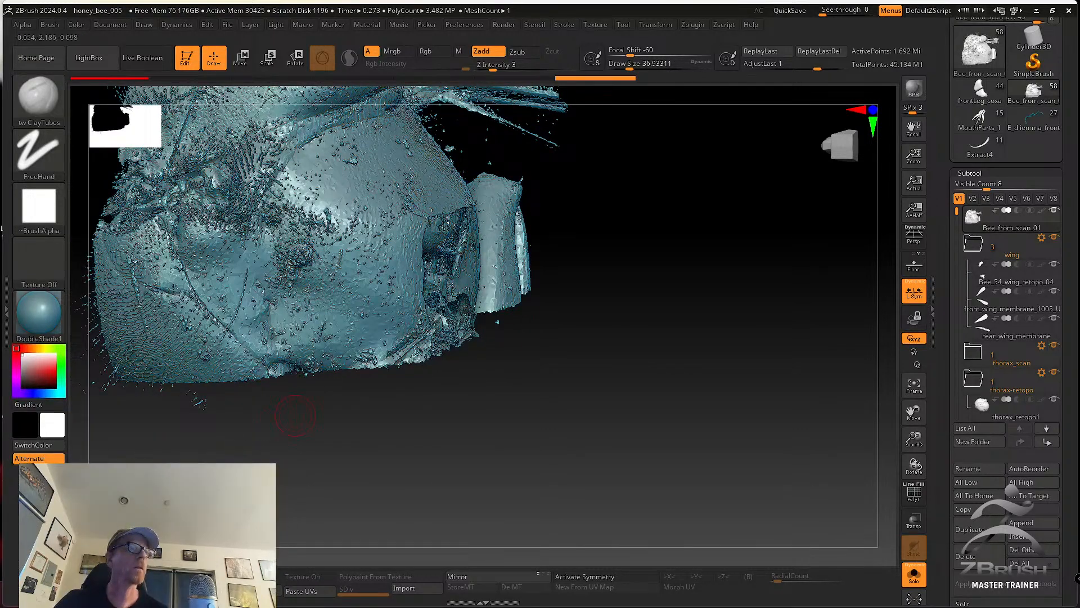
pyautogui.moveTo(405, 374); pyautogui.dragTo(377, 418)
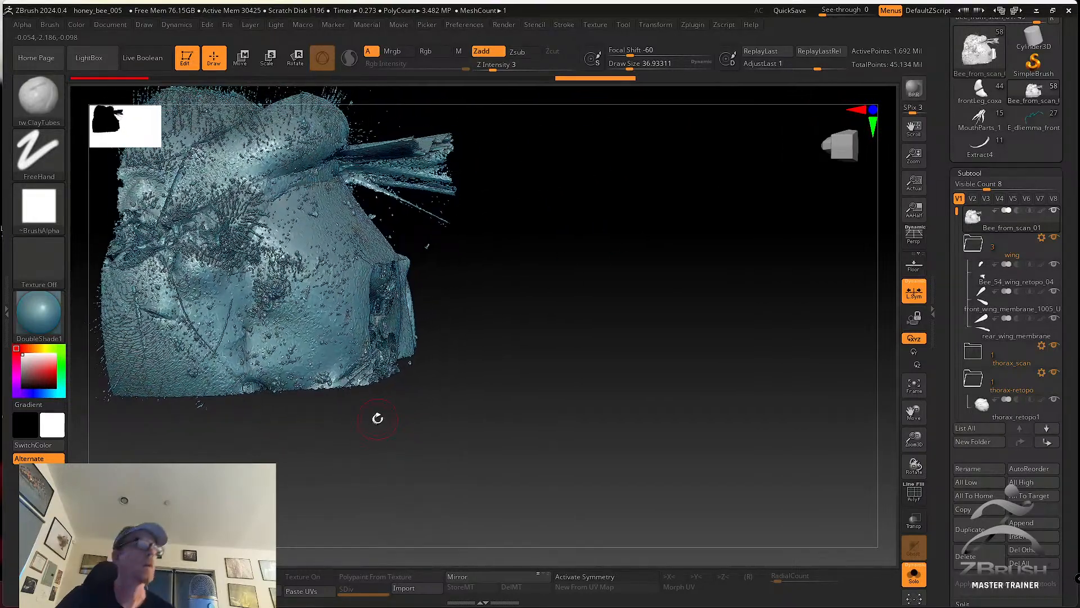
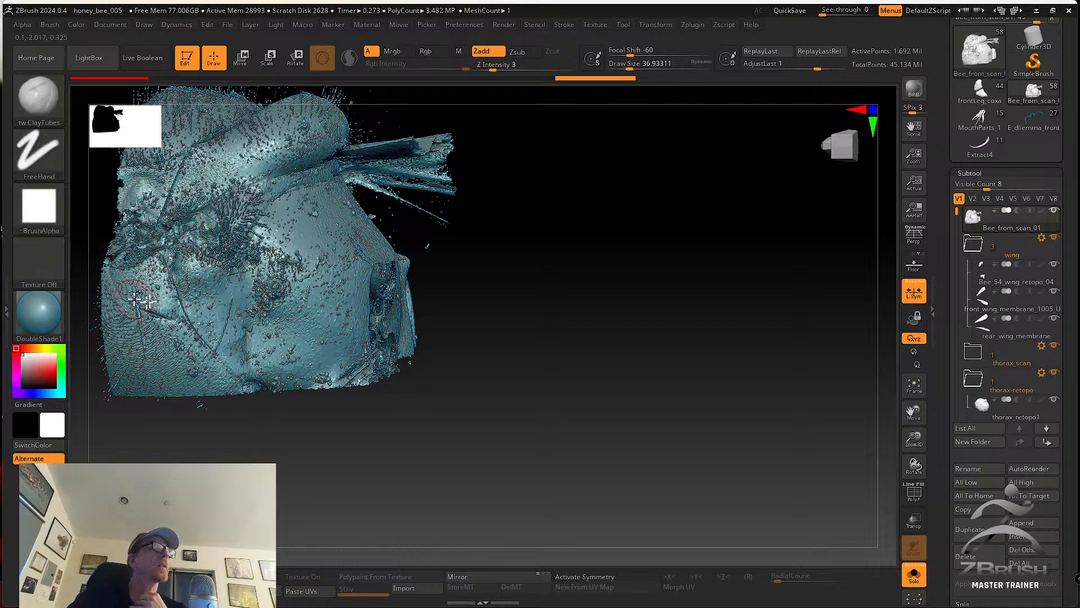
pyautogui.moveTo(422, 391); pyautogui.dragTo(489, 423)
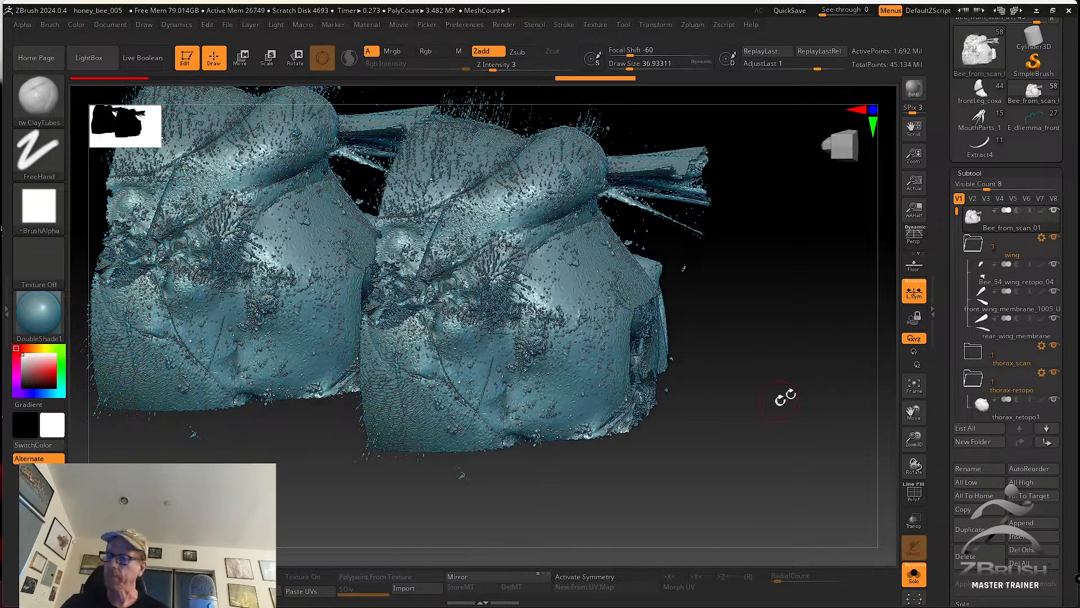
pyautogui.click(994, 413)
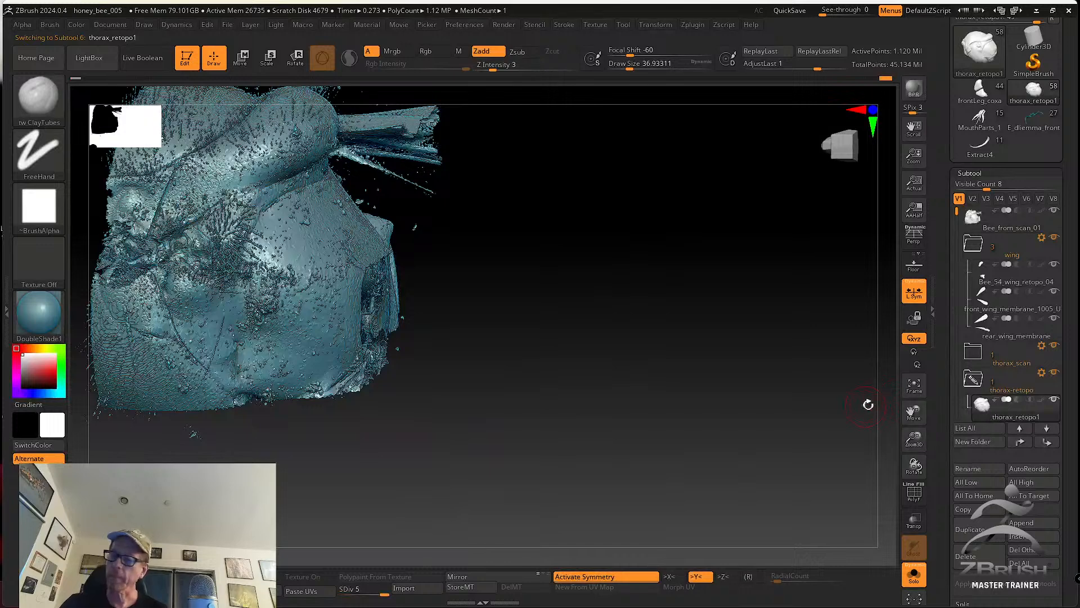
pyautogui.click(921, 395)
pyautogui.moveTo(818, 404)
pyautogui.mouseDown()
pyautogui.moveTo(837, 382)
pyautogui.moveTo(796, 369)
pyautogui.moveTo(822, 379)
pyautogui.moveTo(823, 392)
pyautogui.mouseUp()
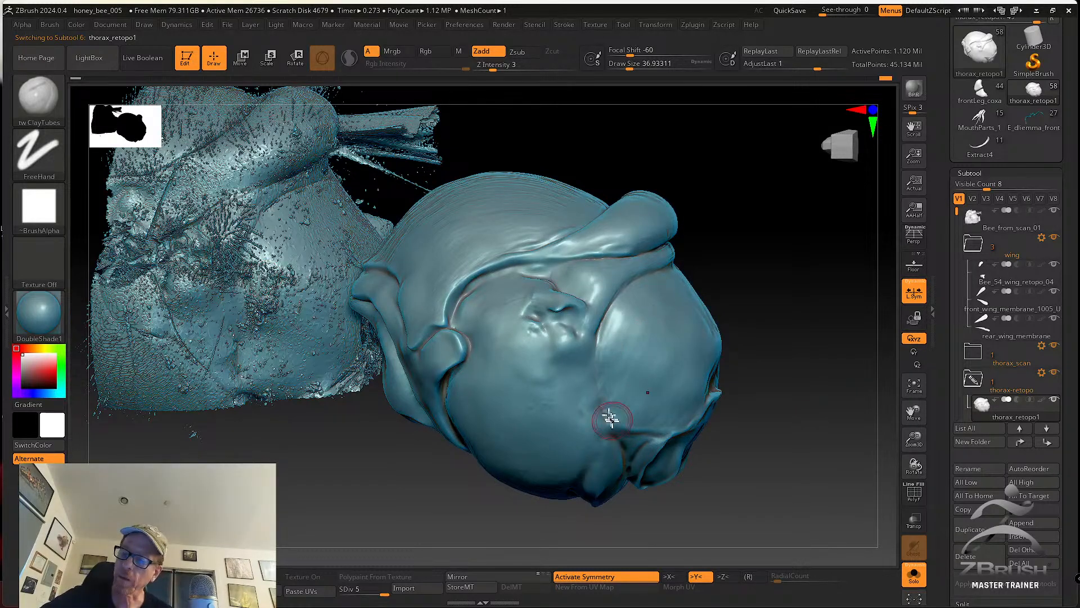
# Compare the thorax's side plates and wing-base ridge with the scan snapshot from several matching side angles
pyautogui.keyDown('alt'); pyautogui.moveTo(607, 386); pyautogui.dragTo(621, 409, button='right'); pyautogui.keyUp('alt')
pyautogui.keyDown('alt'); pyautogui.moveTo(559, 366); pyautogui.dragTo(581, 348, button='right'); pyautogui.keyUp('alt')
pyautogui.moveTo(634, 424)
pyautogui.mouseDown(button='right')
pyautogui.moveTo(625, 405)
pyautogui.moveTo(745, 360)
pyautogui.moveTo(792, 384)
pyautogui.moveTo(791, 375)
pyautogui.mouseUp(button='right')
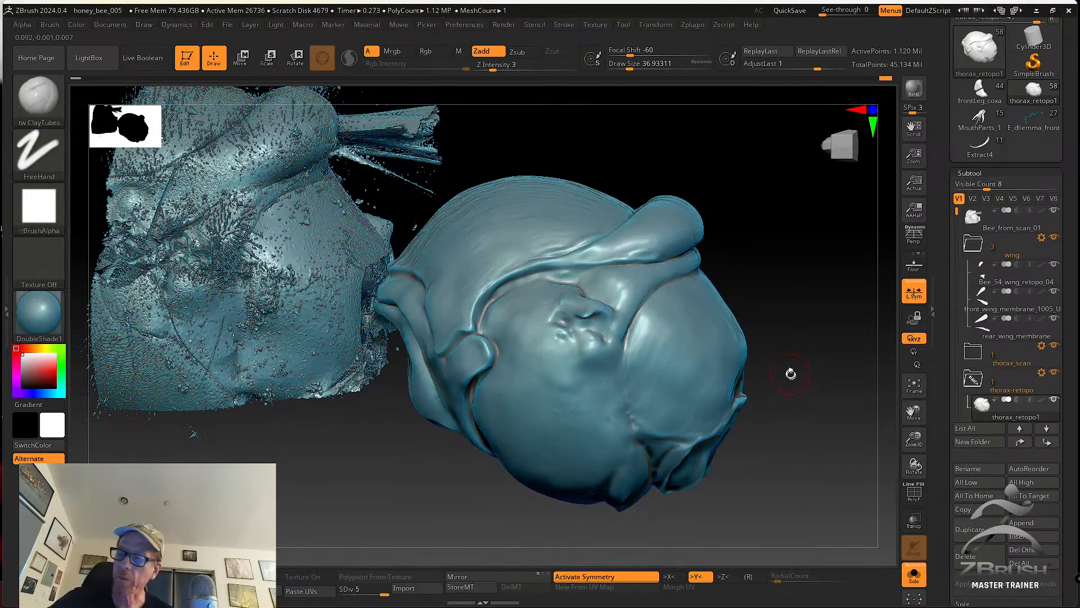
pyautogui.moveTo(644, 340)
pyautogui.mouseDown(button='right')
pyautogui.moveTo(652, 361)
pyautogui.moveTo(610, 383)
pyautogui.moveTo(590, 375)
pyautogui.moveTo(659, 376)
pyautogui.mouseUp(button='right')
pyautogui.moveTo(788, 292); pyautogui.dragTo(789, 338)
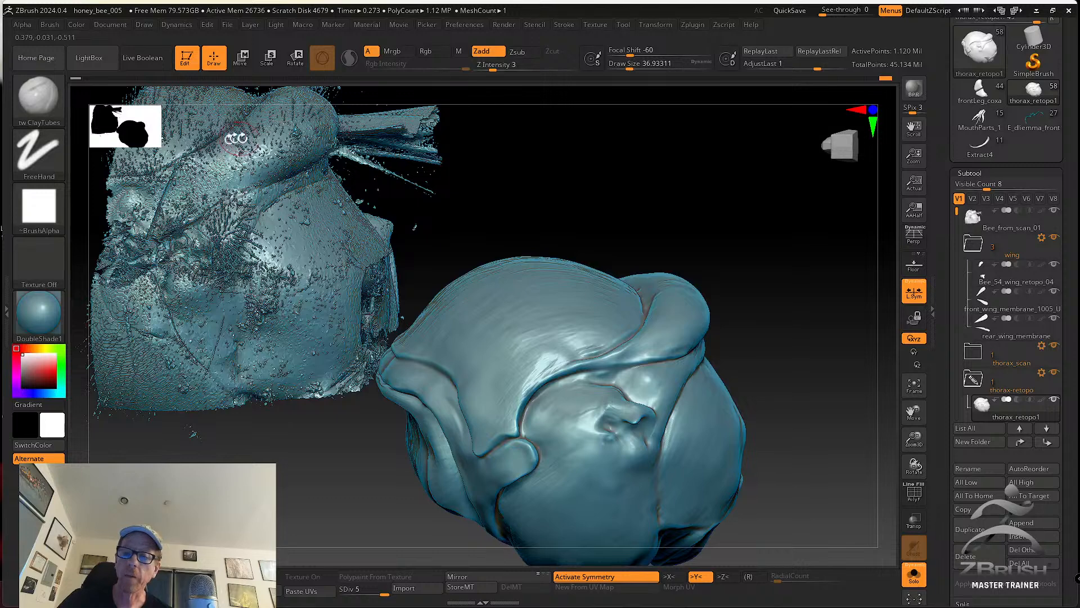
pyautogui.moveTo(768, 349); pyautogui.dragTo(771, 344)
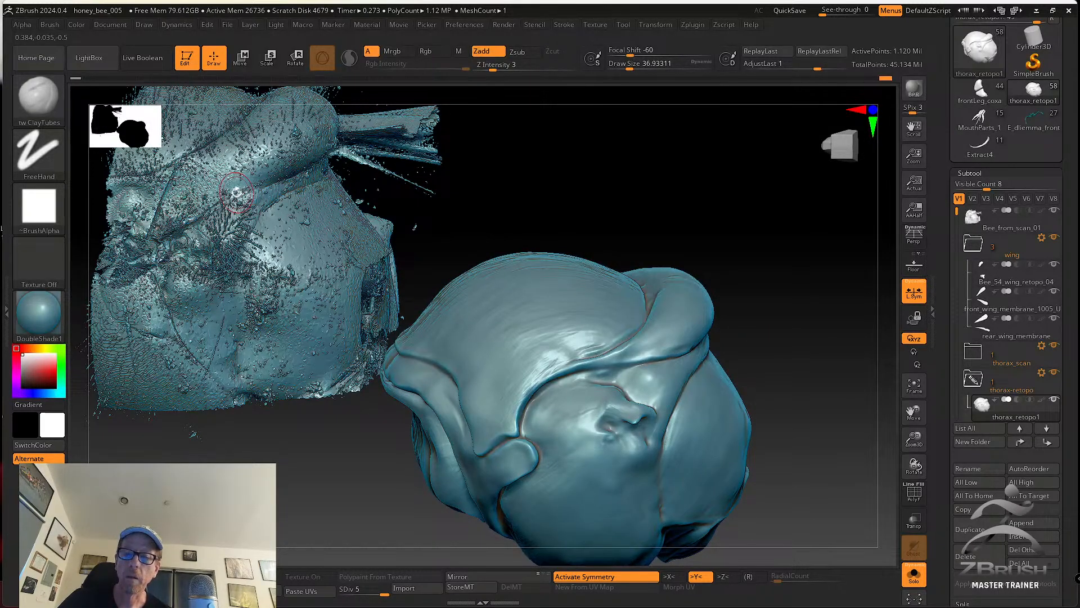
pyautogui.moveTo(762, 346); pyautogui.dragTo(724, 332)
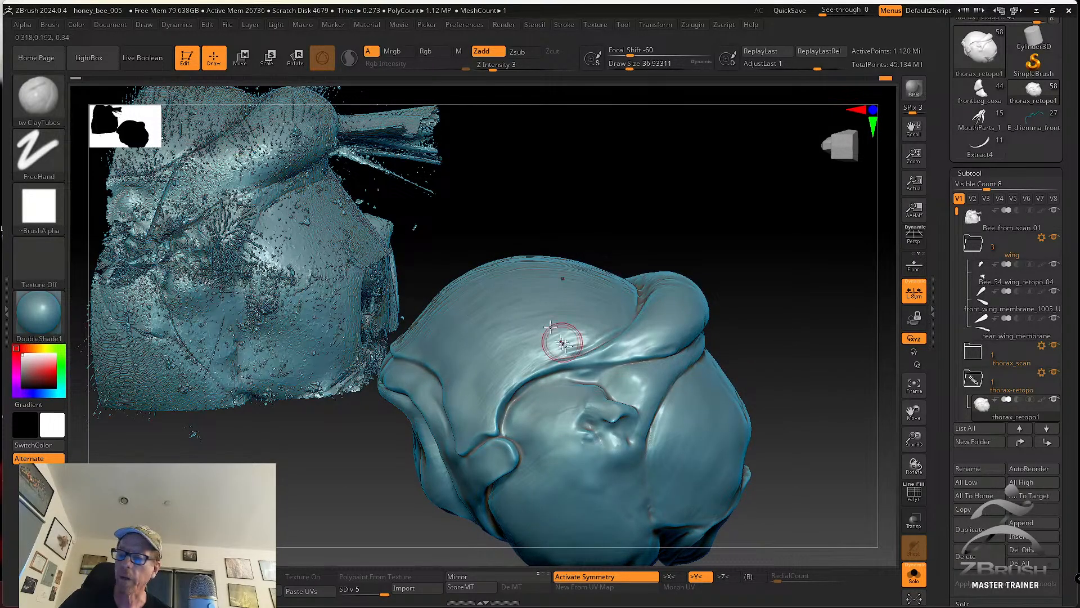
# At subdivision level 2, reshape the ridge above the wing base using clay strokes at draw size 62, and step up to level 3
pyautogui.hotkey('shift', 'd')
pyautogui.hotkey('shift', 'd')
pyautogui.hotkey('shift', 'd')
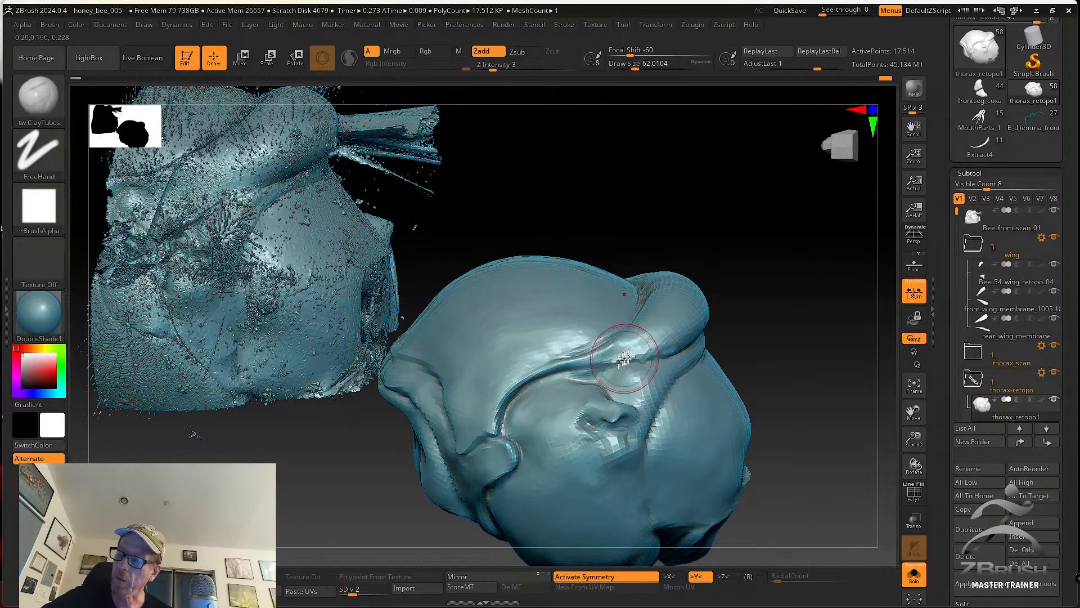
pyautogui.press('shift')
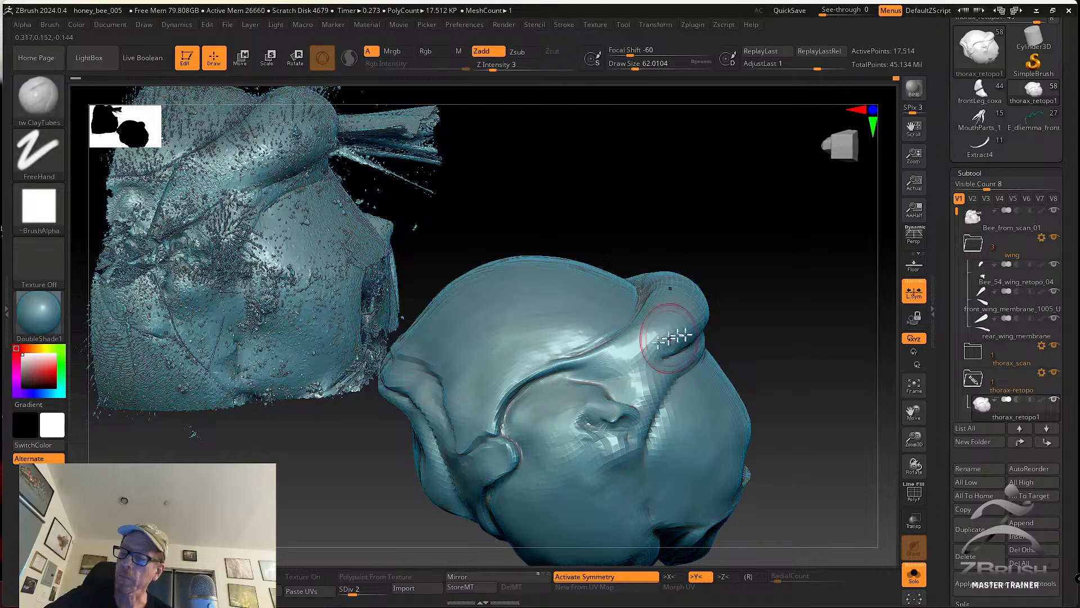
pyautogui.press('[')
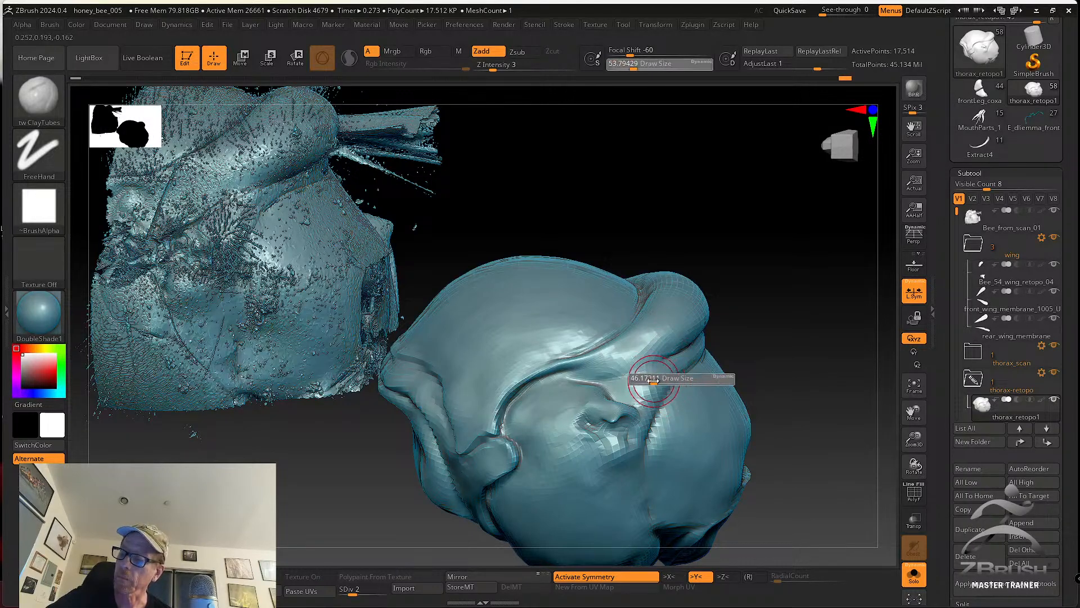
pyautogui.hotkey('ctrl', 'd')
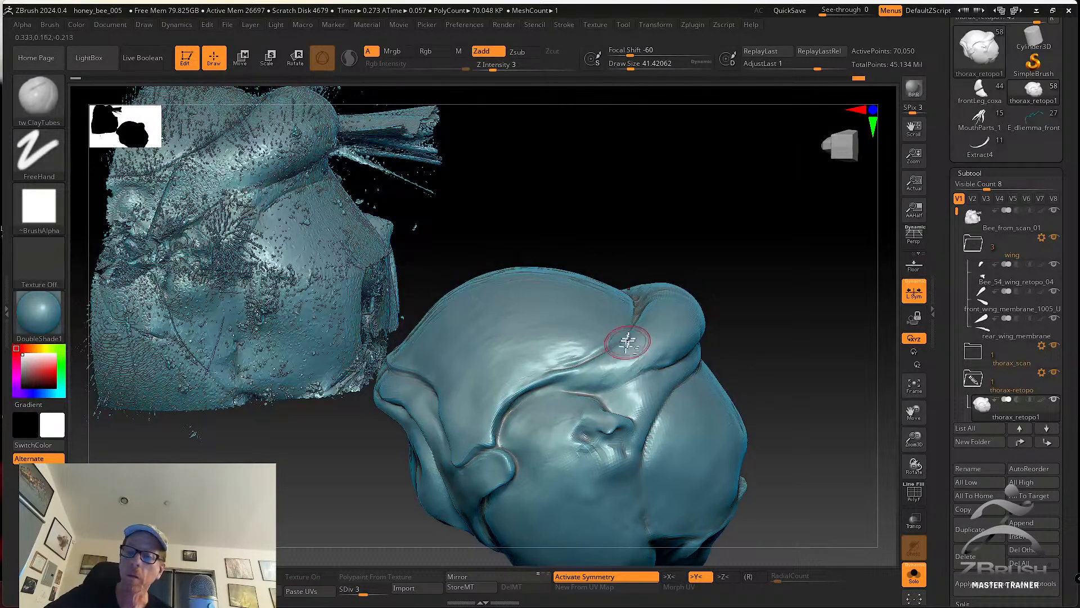
# Adjust the shape of the ridge above the wing base with the Move brush, reducing its draw size to about 62
pyautogui.press('b')
pyautogui.press('m')
pyautogui.press('v')
pyautogui.press('s')
pyautogui.moveTo(622, 337); pyautogui.dragTo(635, 337)
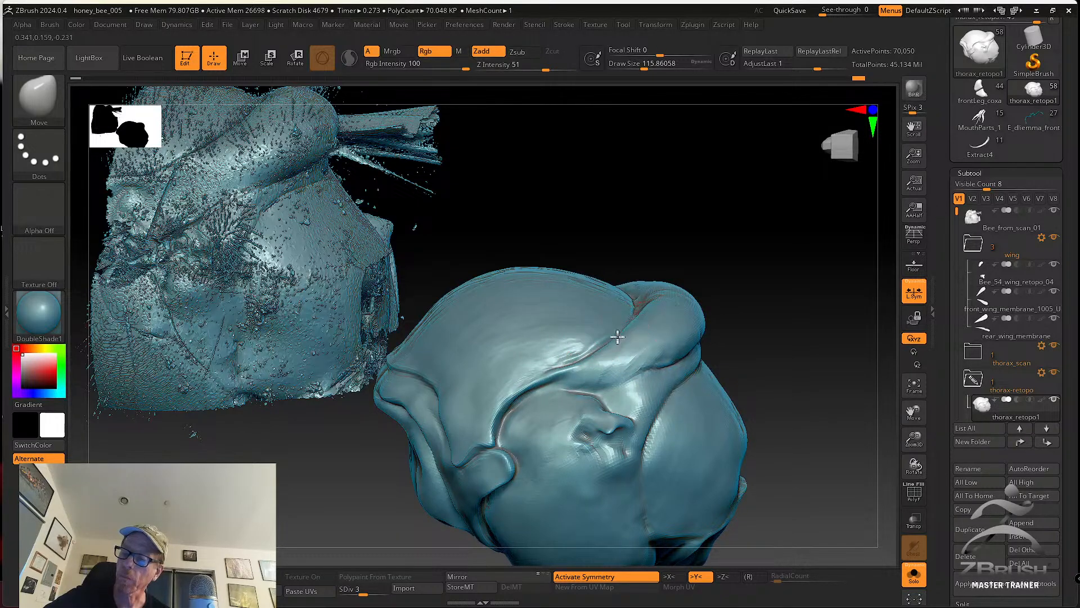
pyautogui.press('s')
pyautogui.moveTo(660, 360); pyautogui.dragTo(643, 371)
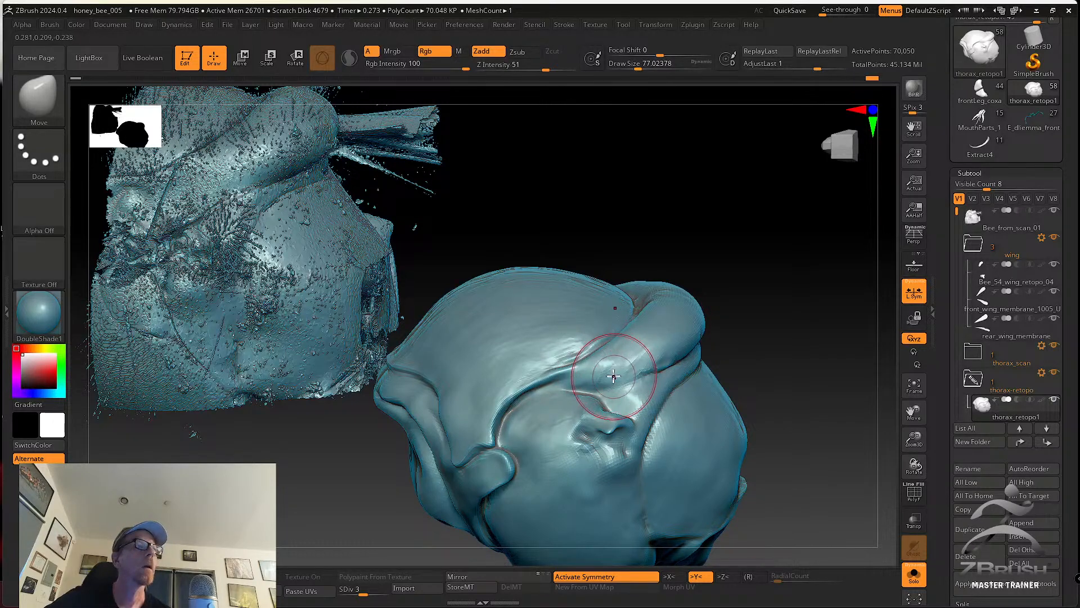
pyautogui.press('s')
pyautogui.moveTo(640, 370); pyautogui.dragTo(648, 371)
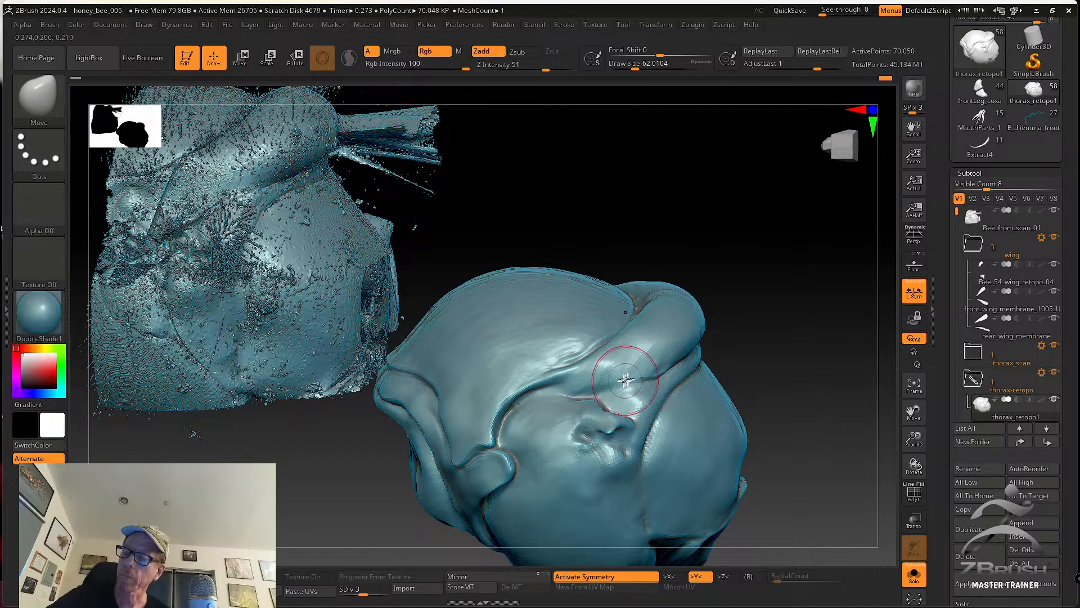
# Build up and smooth the front end of the ridge above the wing base using tw ClayTubes at a draw size of about 44
pyautogui.press('b')
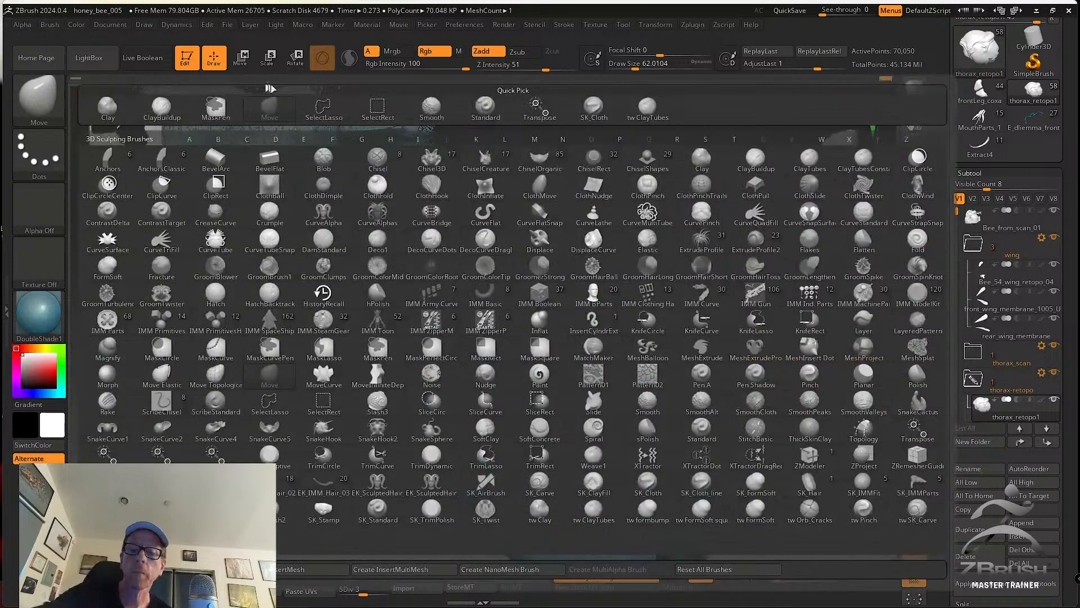
pyautogui.click(648, 107)
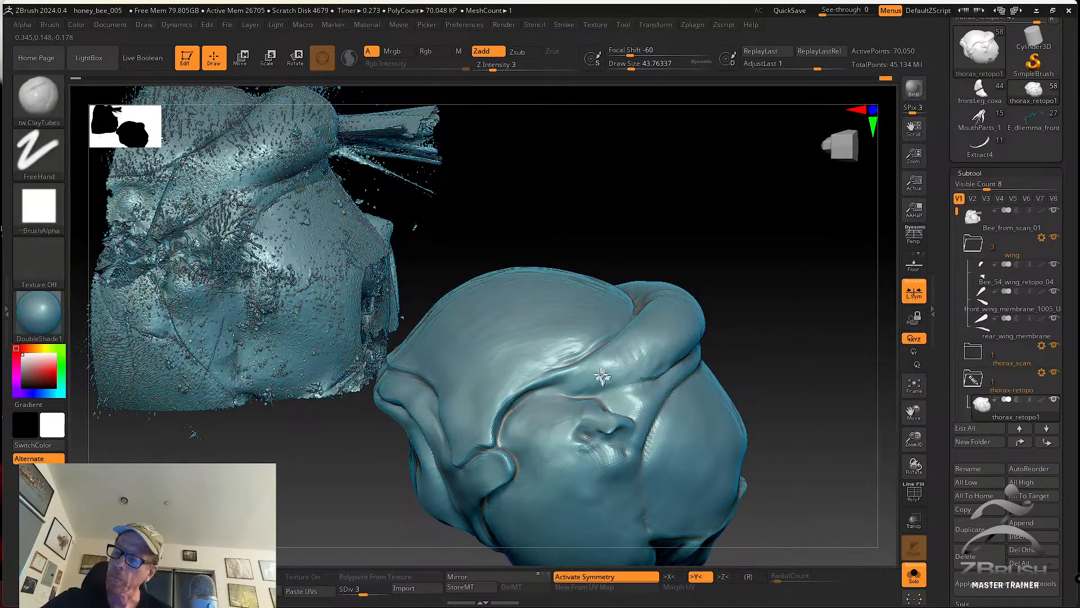
pyautogui.press('shift')
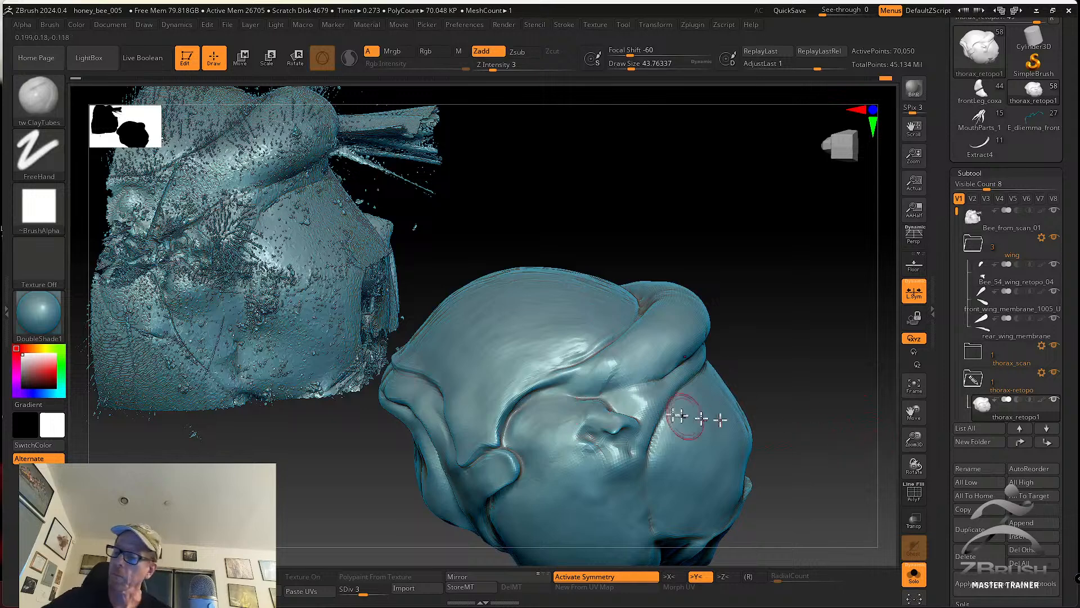
pyautogui.moveTo(655, 403)
pyautogui.keyDown('alt'); pyautogui.mouseDown(button='right')
pyautogui.moveTo(643, 389)
pyautogui.moveTo(581, 376)
pyautogui.mouseUp(button='right'); pyautogui.keyUp('alt')
pyautogui.moveTo(577, 380); pyautogui.dragTo(561, 387)
# Work the surface just below the wing base with the SK_Cloth brush at a draw size of about 31
pyautogui.press('s')
pyautogui.click(38, 95)
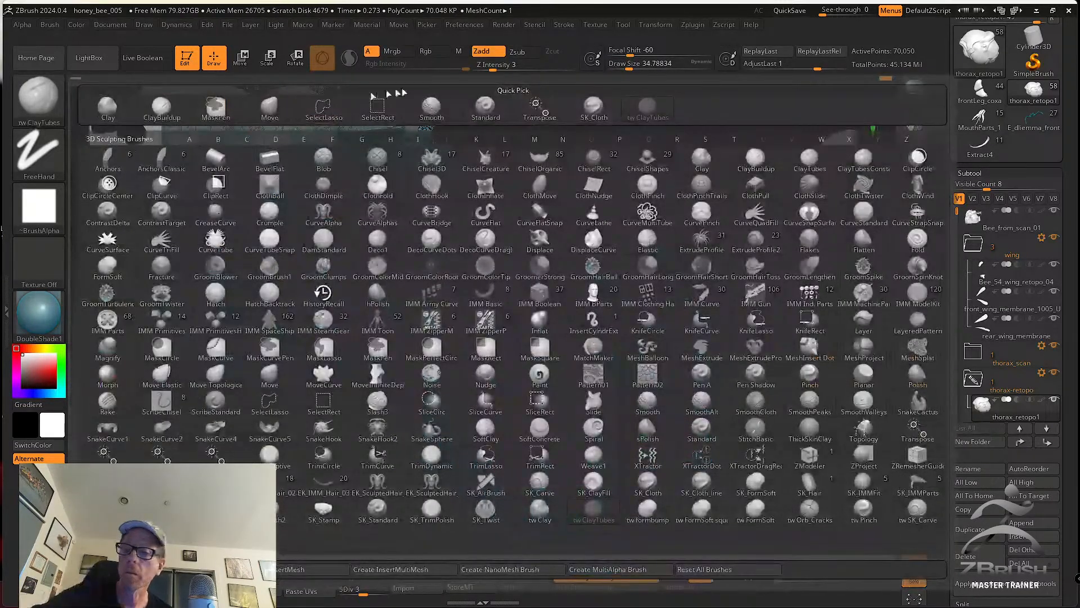
pyautogui.click(596, 107)
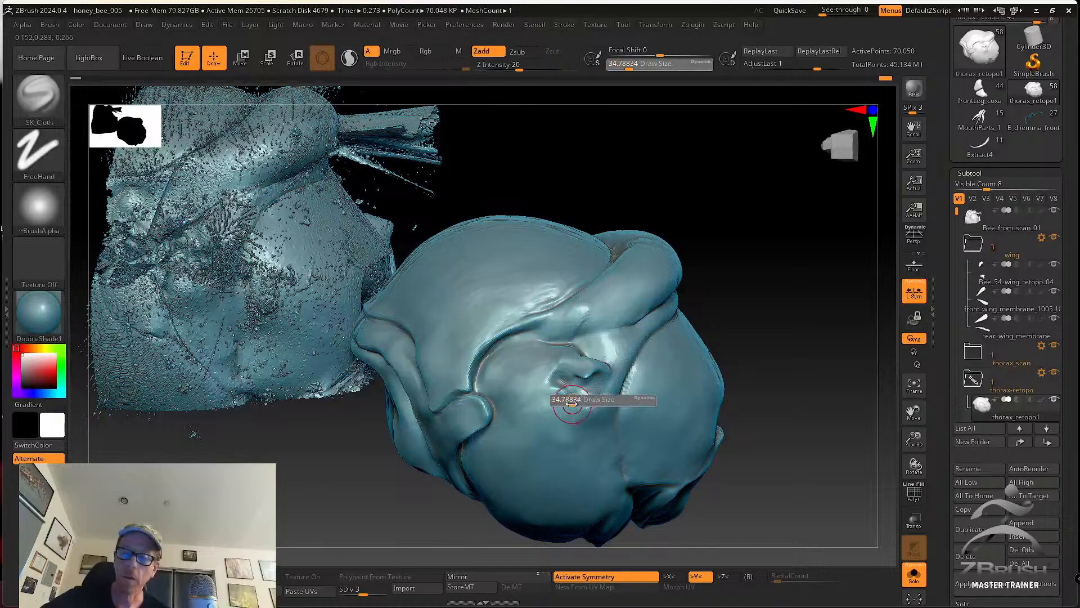
pyautogui.moveTo(560, 413); pyautogui.dragTo(573, 388)
pyautogui.moveTo(573, 389); pyautogui.dragTo(555, 395, button='right')
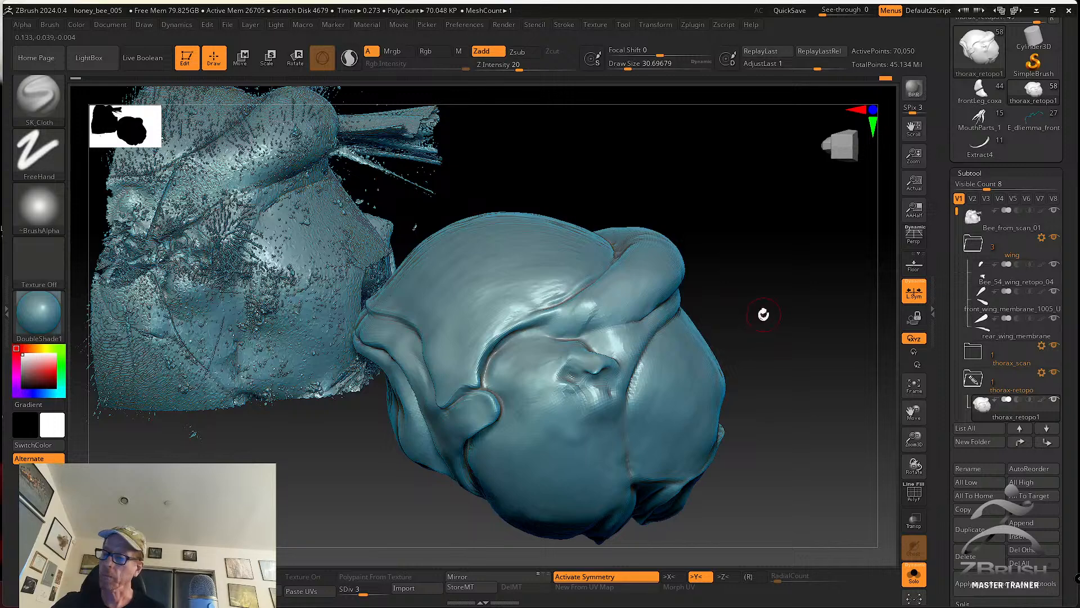
pyautogui.moveTo(761, 328); pyautogui.dragTo(703, 318, button='right')
pyautogui.moveTo(789, 341); pyautogui.dragTo(729, 296, button='right')
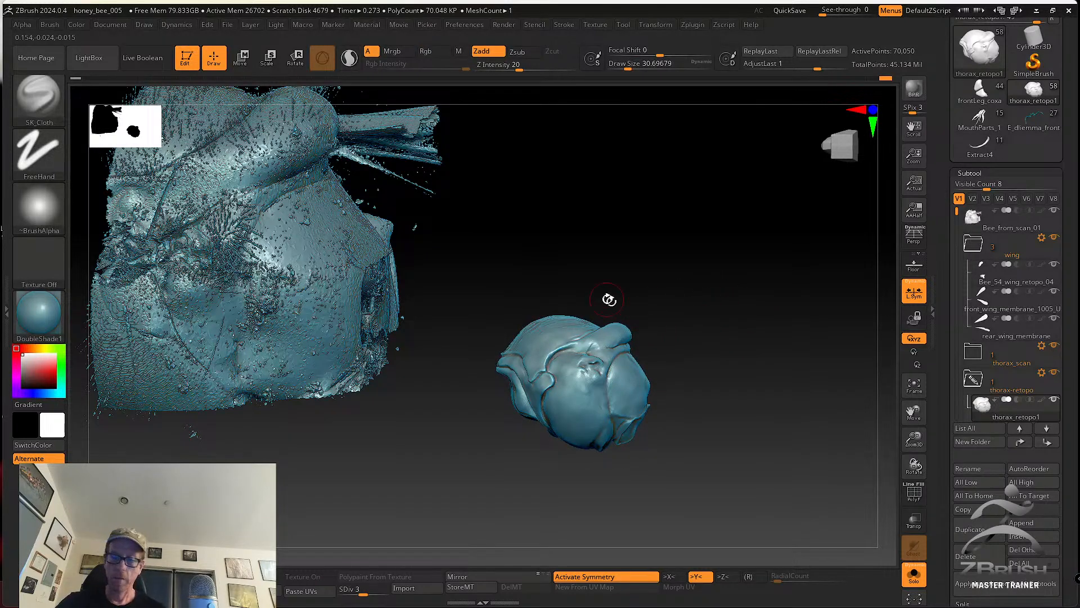
# Remove the scan snapshot from the canvas, make Bee_from_scan_01 active and unhide all of its geometry
pyautogui.moveTo(611, 297)
pyautogui.mouseDown(button='right')
pyautogui.moveTo(640, 273)
pyautogui.moveTo(680, 270)
pyautogui.moveTo(811, 482)
pyautogui.moveTo(855, 441)
pyautogui.mouseUp(button='right')
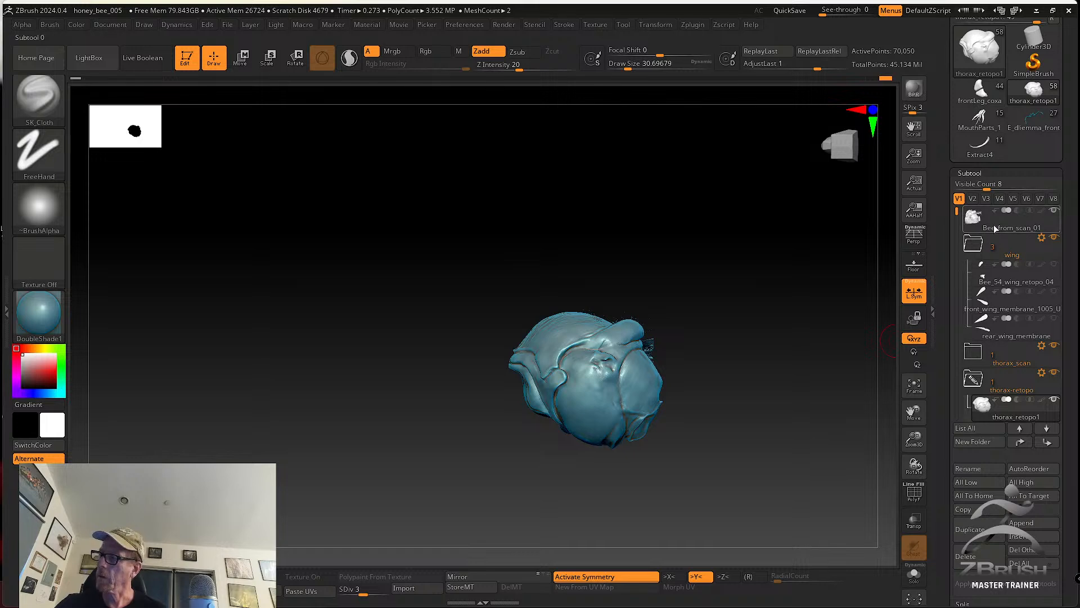
pyautogui.keyDown('alt'); pyautogui.click(680, 311); pyautogui.keyUp('alt')
pyautogui.moveTo(721, 294)
pyautogui.mouseDown()
pyautogui.moveTo(731, 354)
pyautogui.moveTo(745, 359)
pyautogui.moveTo(686, 346)
pyautogui.moveTo(683, 439)
pyautogui.mouseUp()
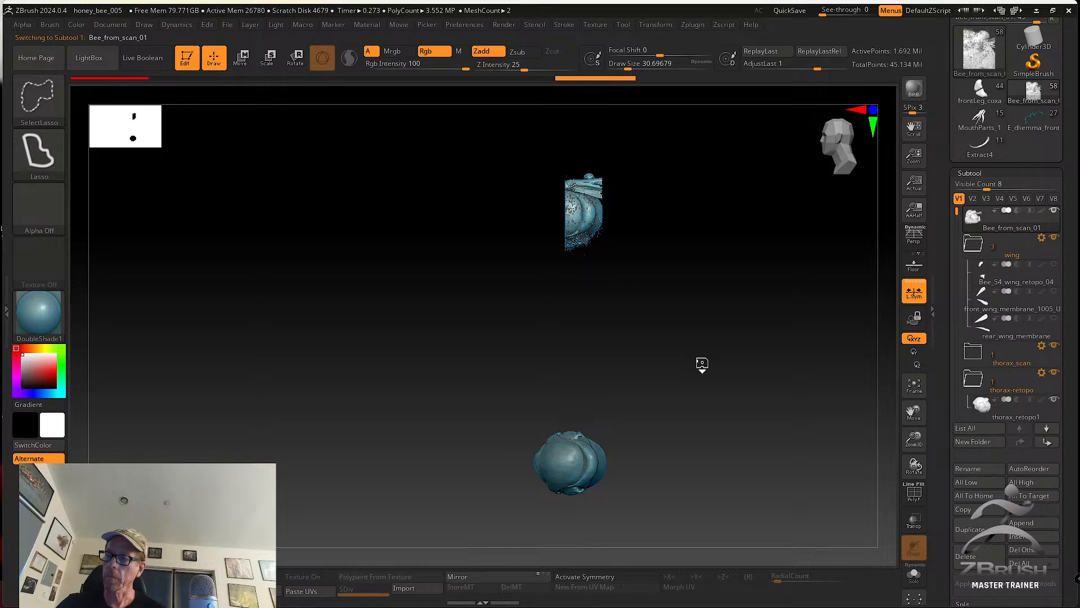
pyautogui.keyDown('ctrl'); pyautogui.keyDown('shift'); pyautogui.click(702, 361); pyautogui.keyUp('shift'); pyautogui.keyUp('ctrl')
pyautogui.hotkey('ctrl', 'shift')
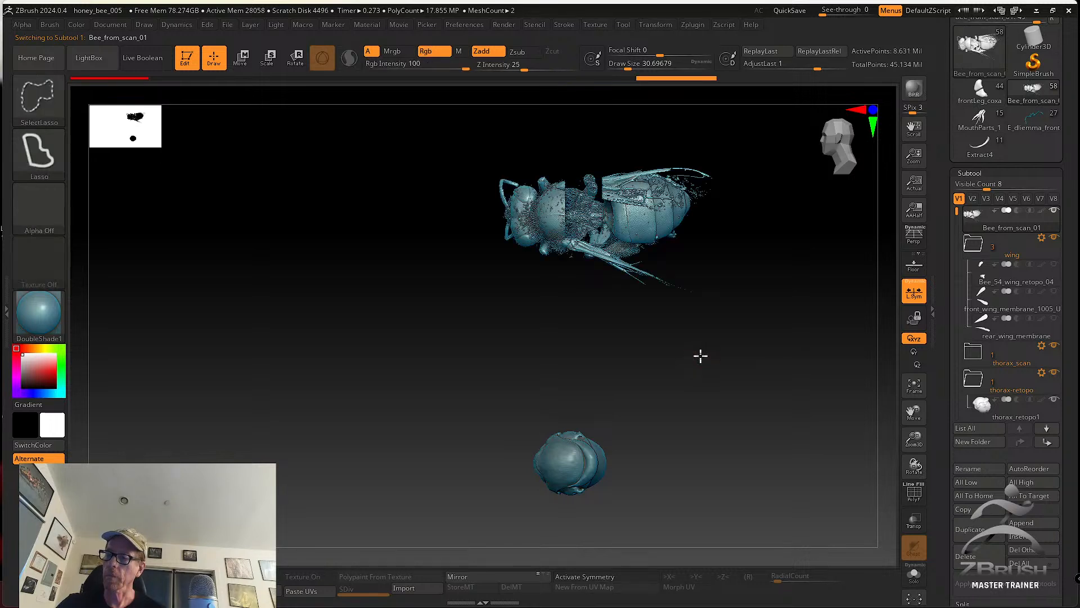
pyautogui.keyDown('ctrl'); pyautogui.keyDown('shift'); pyautogui.click(700, 355); pyautogui.keyUp('shift'); pyautogui.keyUp('ctrl')
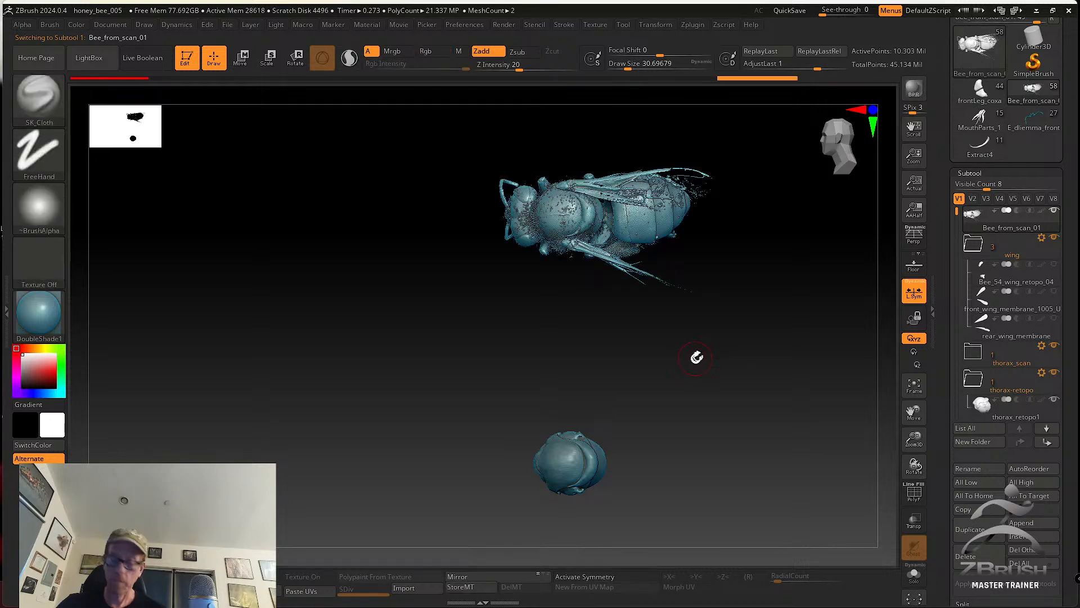
# Move the whole bee scan vertically with the gizmo until its thorax overlaps the retopologized thorax
pyautogui.press('w')
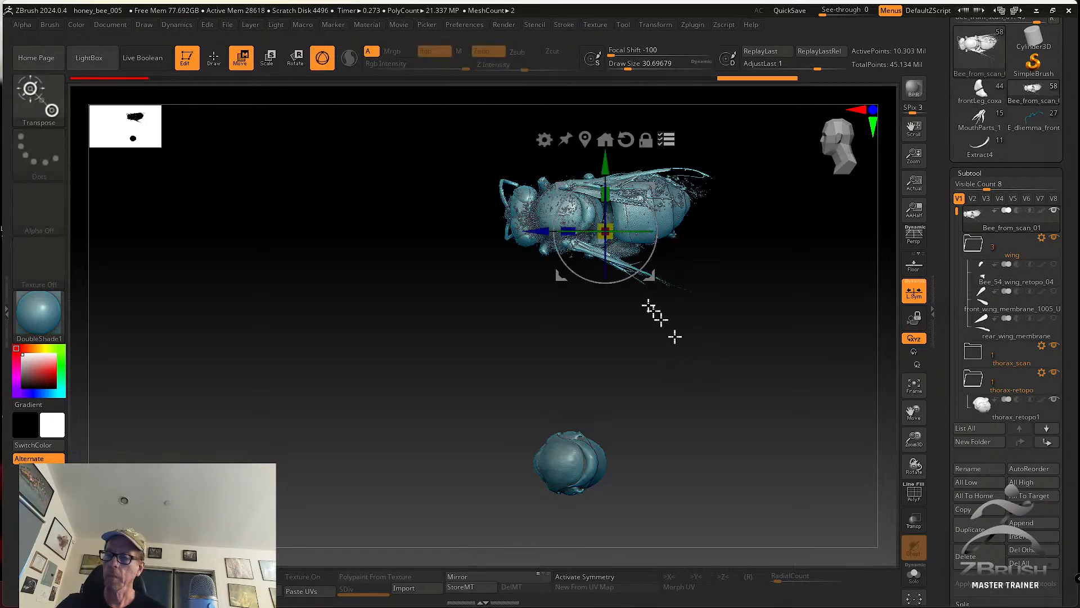
pyautogui.click(585, 139)
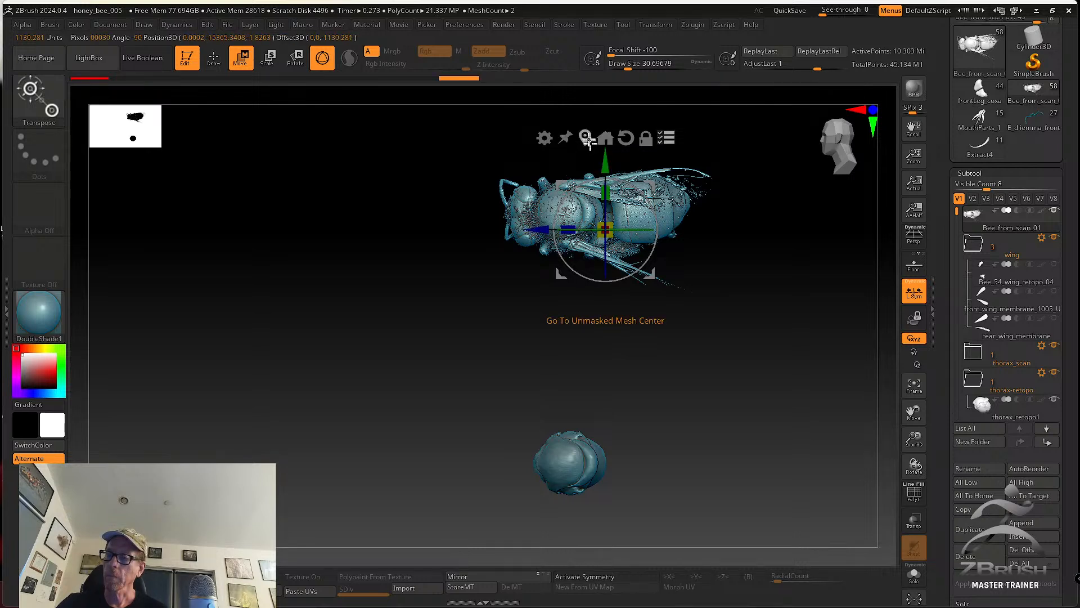
pyautogui.moveTo(608, 164); pyautogui.dragTo(606, 176)
pyautogui.press('ctrl')
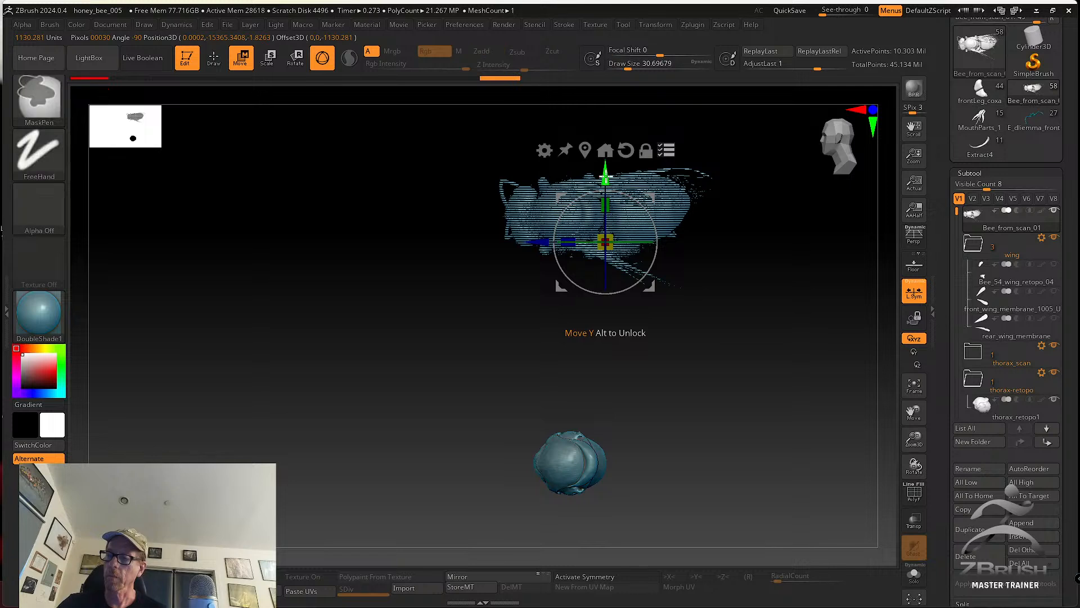
pyautogui.hotkey('ctrl', 'z')
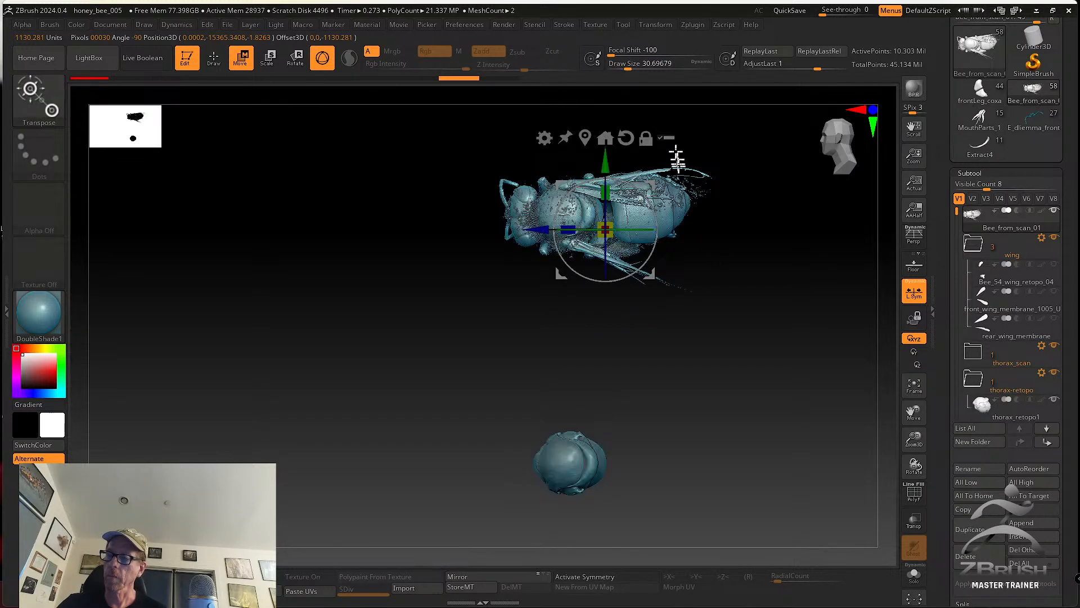
pyautogui.moveTo(607, 165); pyautogui.dragTo(613, 412)
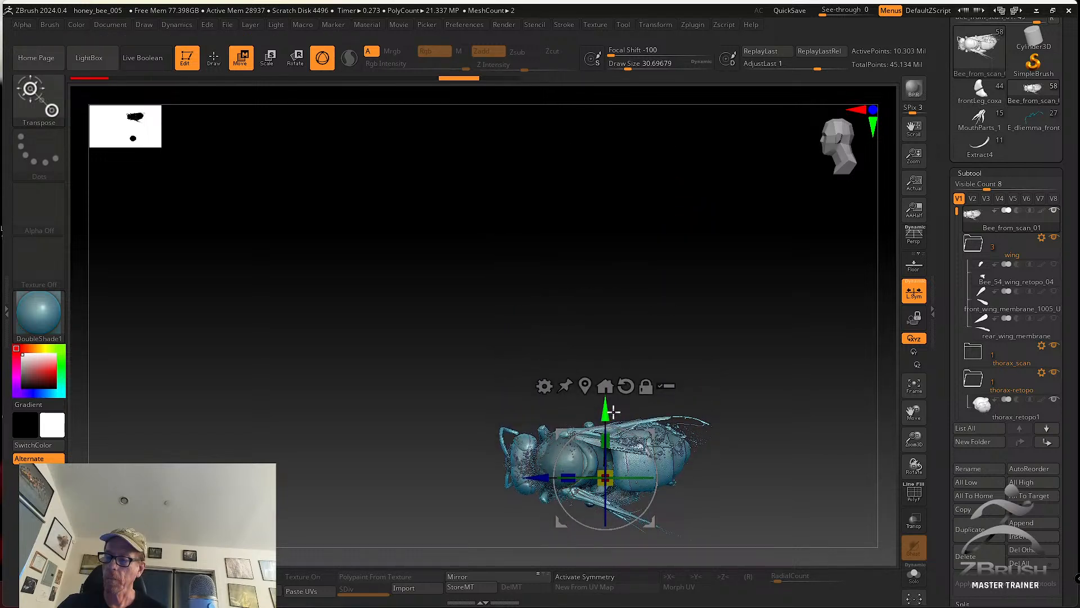
pyautogui.moveTo(748, 410); pyautogui.dragTo(859, 433)
pyautogui.keyDown('alt'); pyautogui.moveTo(728, 230); pyautogui.dragTo(686, 235); pyautogui.keyUp('alt')
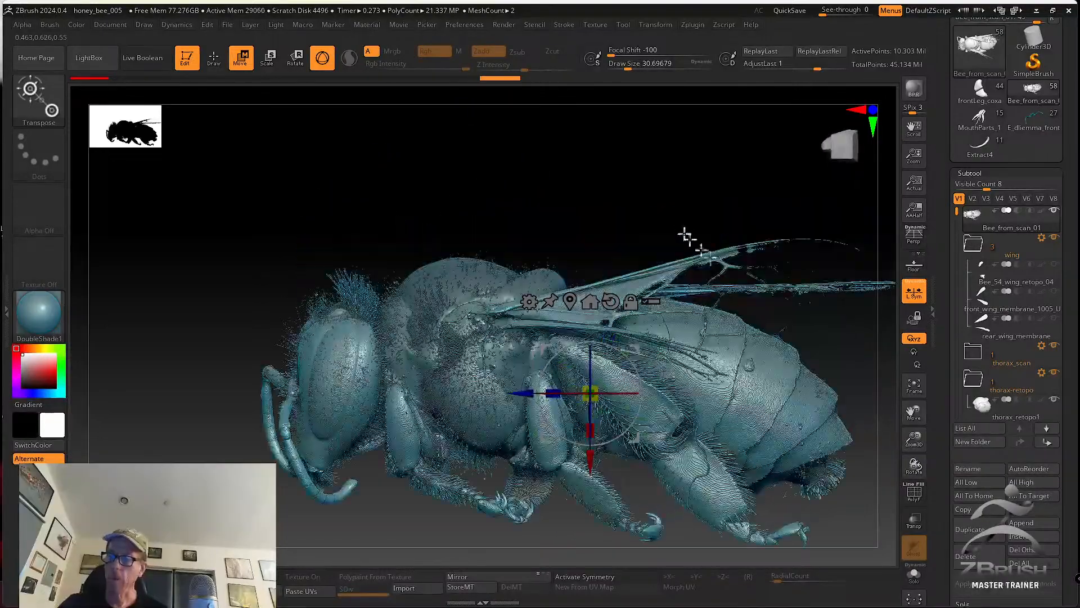
# Solo the bee scan and isolate its thorax region in side view with a lasso selection
pyautogui.click(914, 574)
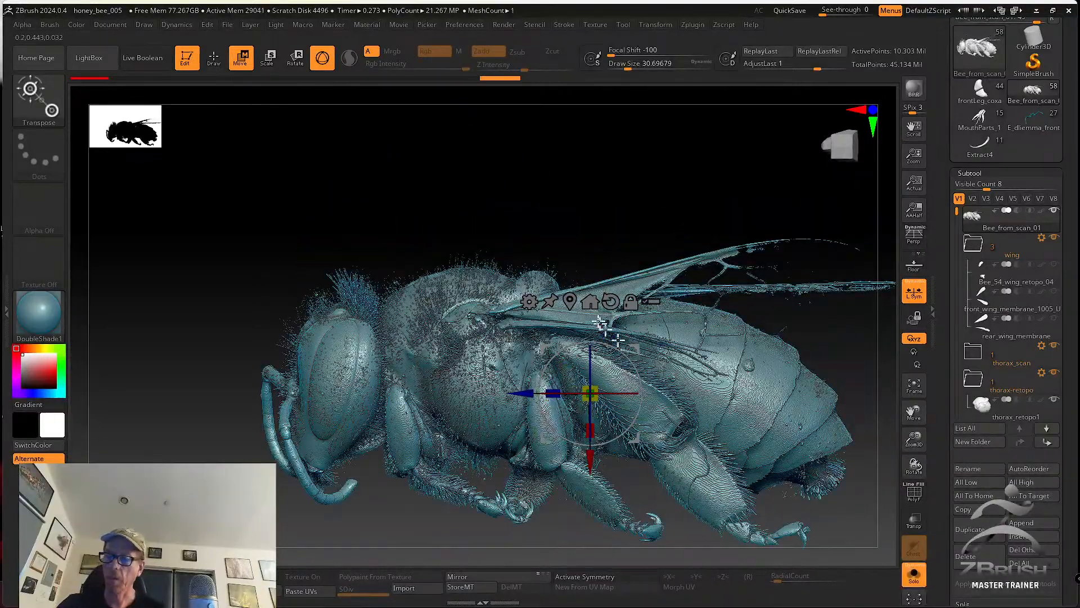
pyautogui.press('q')
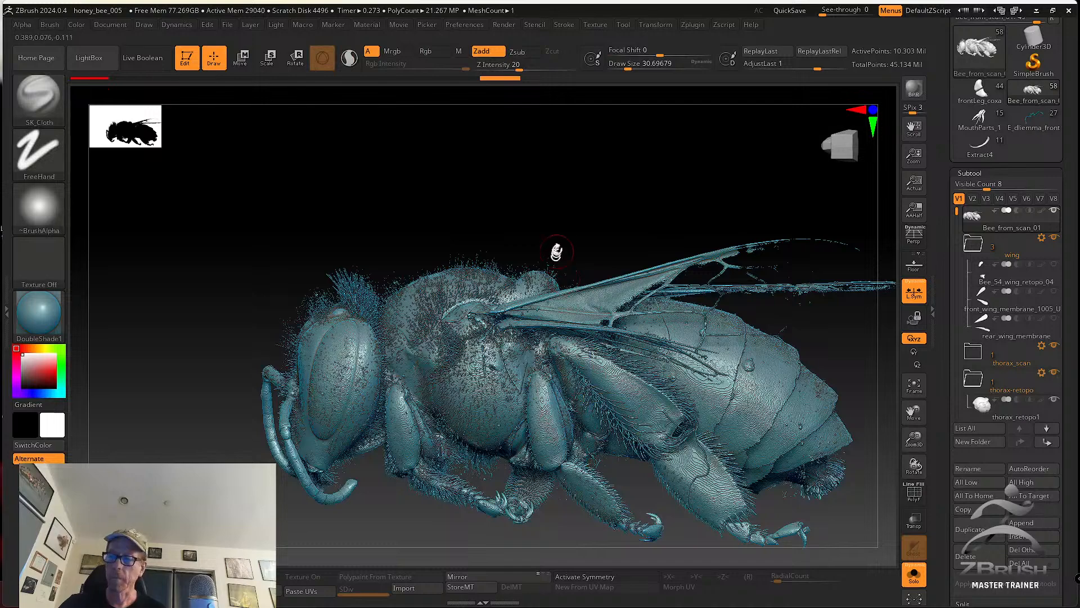
pyautogui.moveTo(565, 225); pyautogui.dragTo(515, 232)
pyautogui.moveTo(393, 260)
pyautogui.keyDown('ctrl'); pyautogui.keyDown('shift'); pyautogui.mouseDown()
pyautogui.moveTo(531, 446)
pyautogui.moveTo(580, 410)
pyautogui.moveTo(549, 400)
pyautogui.mouseUp(); pyautogui.keyUp('shift'); pyautogui.keyUp('ctrl')
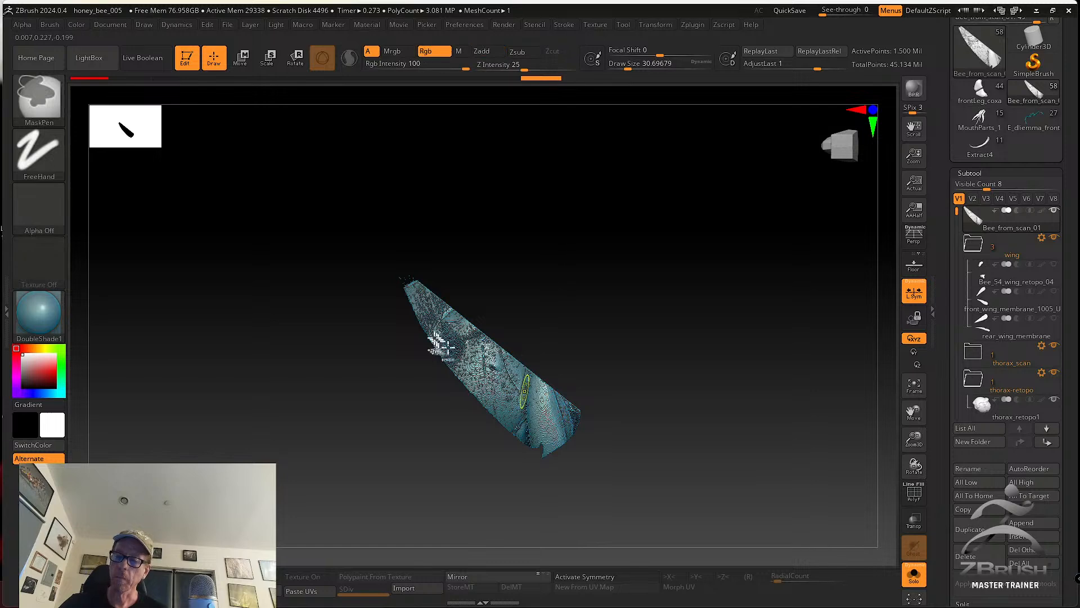
pyautogui.hotkey('ctrl', 'z')
pyautogui.moveTo(386, 274)
pyautogui.keyDown('ctrl'); pyautogui.keyDown('shift'); pyautogui.mouseDown()
pyautogui.moveTo(414, 256)
pyautogui.moveTo(556, 246)
pyautogui.moveTo(579, 301)
pyautogui.moveTo(563, 391)
pyautogui.moveTo(495, 461)
pyautogui.moveTo(426, 429)
pyautogui.moveTo(396, 383)
pyautogui.moveTo(380, 275)
pyautogui.mouseUp(); pyautogui.keyUp('shift'); pyautogui.keyUp('ctrl')
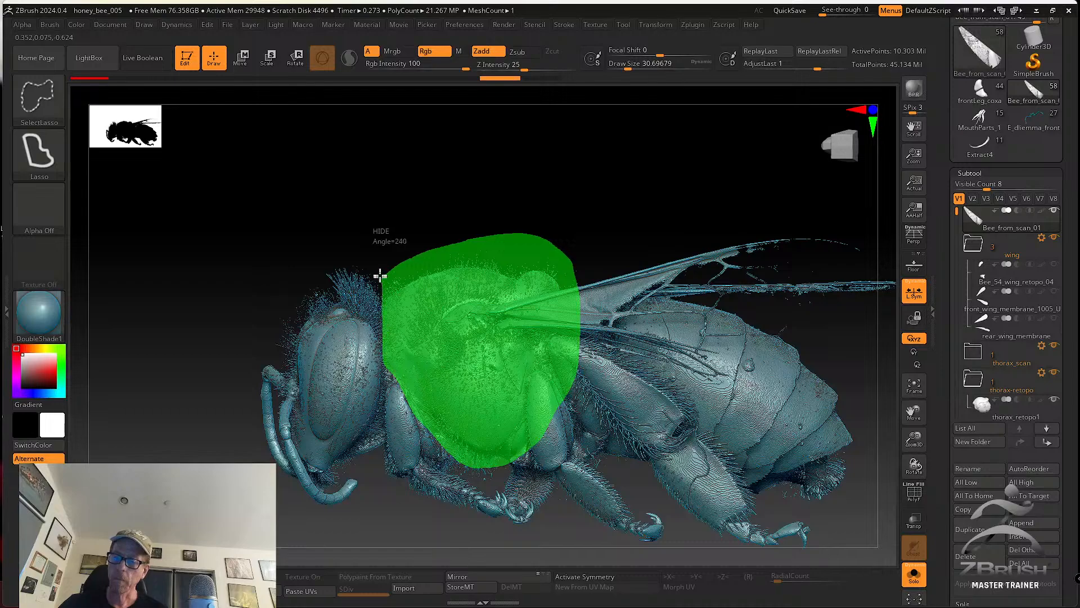
# Hide the leftover wing, leg and stray fragments around the isolated thorax scan with lasso selections
pyautogui.moveTo(529, 181)
pyautogui.keyDown('ctrl'); pyautogui.keyDown('shift'); pyautogui.mouseDown()
pyautogui.moveTo(540, 183)
pyautogui.moveTo(547, 289)
pyautogui.moveTo(657, 377)
pyautogui.moveTo(615, 373)
pyautogui.moveTo(607, 345)
pyautogui.moveTo(569, 311)
pyautogui.moveTo(529, 371)
pyautogui.moveTo(631, 441)
pyautogui.moveTo(648, 438)
pyautogui.mouseUp(); pyautogui.keyUp('shift'); pyautogui.keyUp('ctrl')
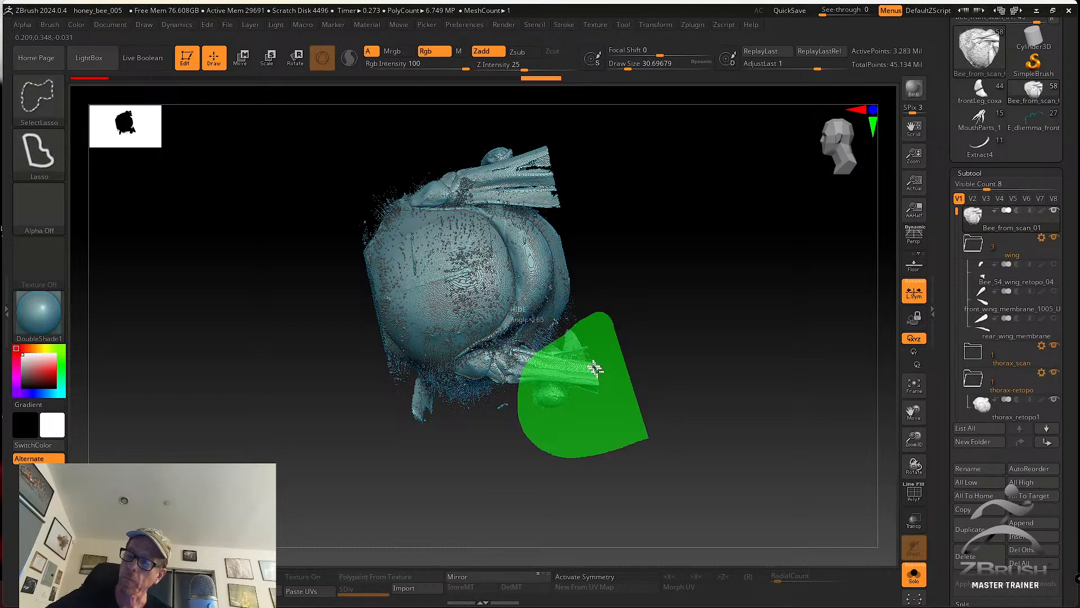
pyautogui.hotkey('ctrl', 'z')
pyautogui.moveTo(613, 344)
pyautogui.keyDown('ctrl'); pyautogui.keyDown('shift'); pyautogui.mouseDown()
pyautogui.moveTo(592, 313)
pyautogui.moveTo(509, 434)
pyautogui.moveTo(664, 441)
pyautogui.moveTo(641, 371)
pyautogui.moveTo(648, 424)
pyautogui.moveTo(636, 417)
pyautogui.moveTo(586, 437)
pyautogui.moveTo(603, 469)
pyautogui.moveTo(574, 492)
pyautogui.mouseUp(); pyautogui.keyUp('shift'); pyautogui.keyUp('ctrl')
pyautogui.moveTo(488, 513)
pyautogui.keyDown('ctrl'); pyautogui.keyDown('shift'); pyautogui.mouseDown()
pyautogui.moveTo(426, 499)
pyautogui.moveTo(408, 398)
pyautogui.moveTo(516, 448)
pyautogui.moveTo(599, 515)
pyautogui.mouseUp(); pyautogui.keyUp('shift'); pyautogui.keyUp('ctrl')
pyautogui.moveTo(698, 506)
pyautogui.mouseDown()
pyautogui.moveTo(711, 422)
pyautogui.moveTo(670, 349)
pyautogui.moveTo(646, 328)
pyautogui.moveTo(535, 308)
pyautogui.moveTo(654, 462)
pyautogui.moveTo(535, 357)
pyautogui.moveTo(506, 256)
pyautogui.mouseUp()
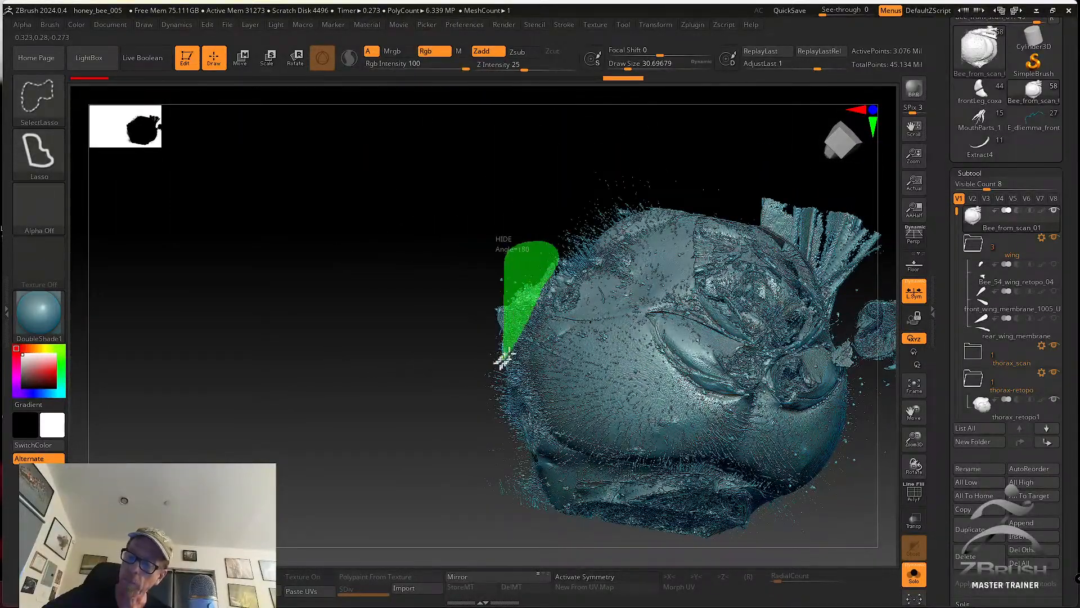
pyautogui.keyDown('ctrl'); pyautogui.keyDown('shift'); pyautogui.moveTo(508, 353); pyautogui.dragTo(407, 281); pyautogui.keyUp('shift'); pyautogui.keyUp('ctrl')
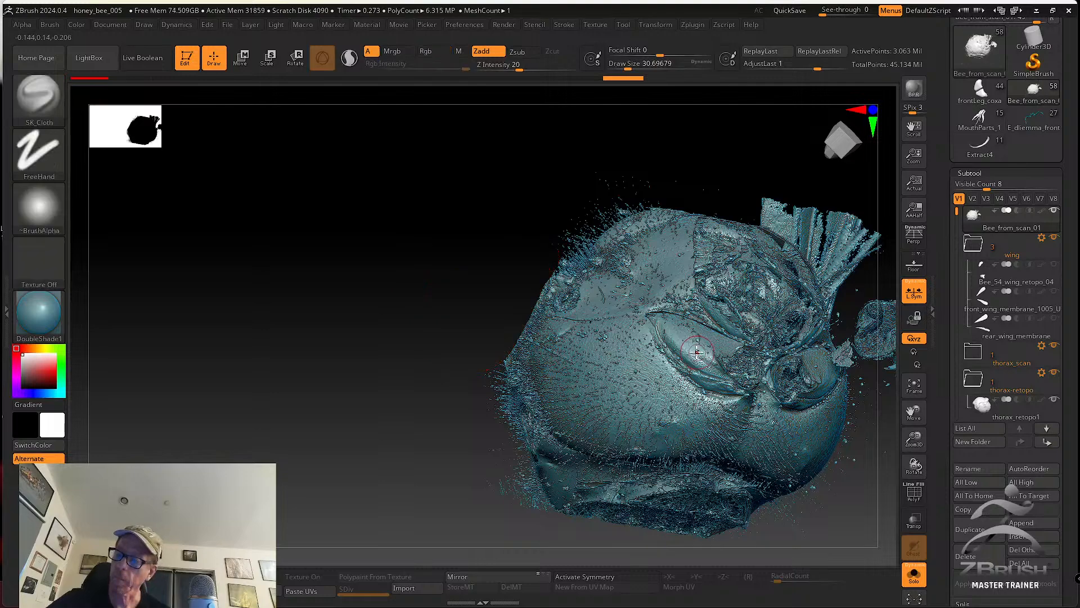
pyautogui.moveTo(704, 369); pyautogui.dragTo(838, 408)
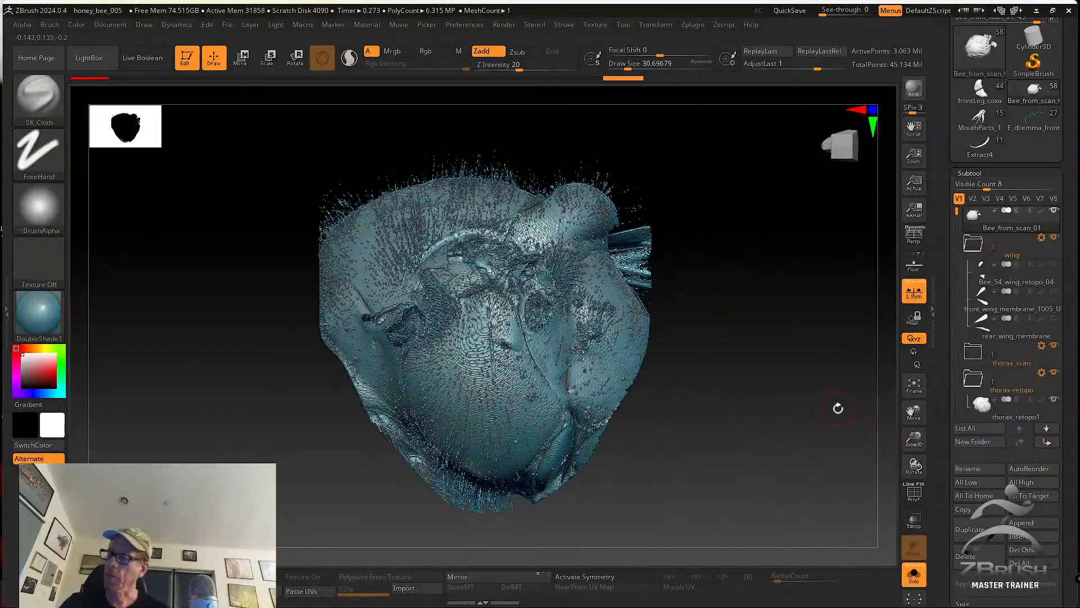
# Make thorax_retopo1 active, leave Solo mode and turn on transparency to overlay it with the scan
pyautogui.click(1021, 412)
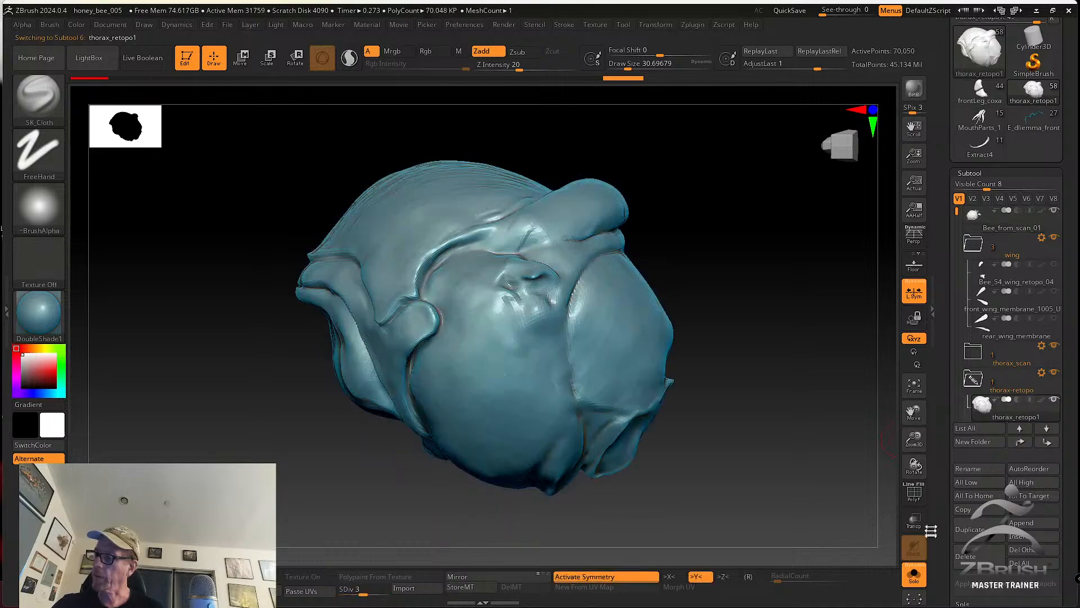
pyautogui.click(918, 582)
pyautogui.keyDown('alt'); pyautogui.moveTo(780, 486); pyautogui.dragTo(854, 507); pyautogui.keyUp('alt')
pyautogui.click(913, 521)
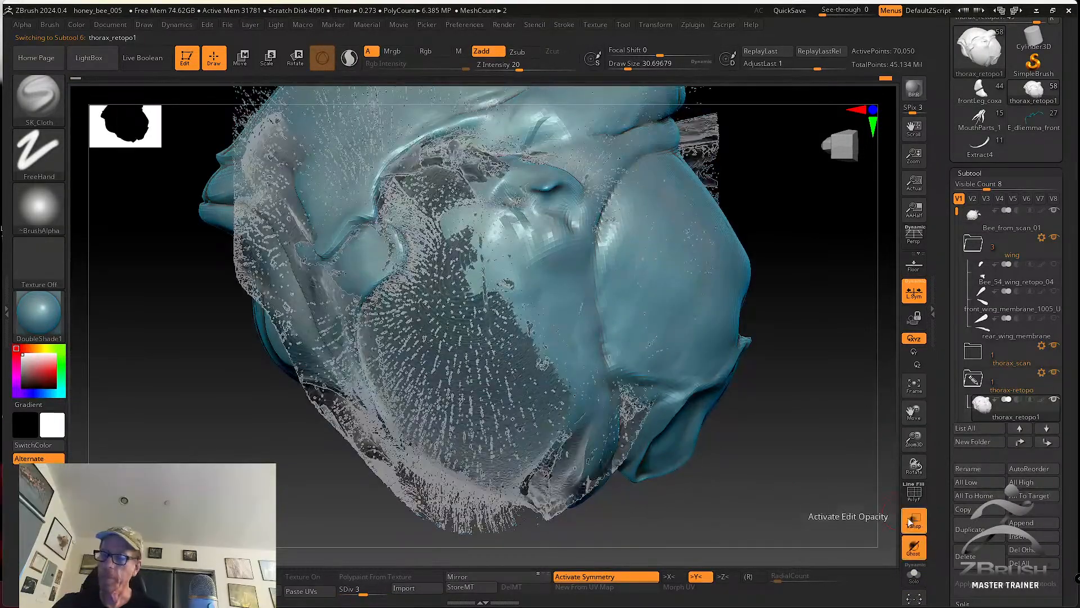
# Store a morph target for the thorax at subdivision level 5 and select the ZProject brush with a draw size of about 54
pyautogui.moveTo(810, 466); pyautogui.dragTo(810, 503)
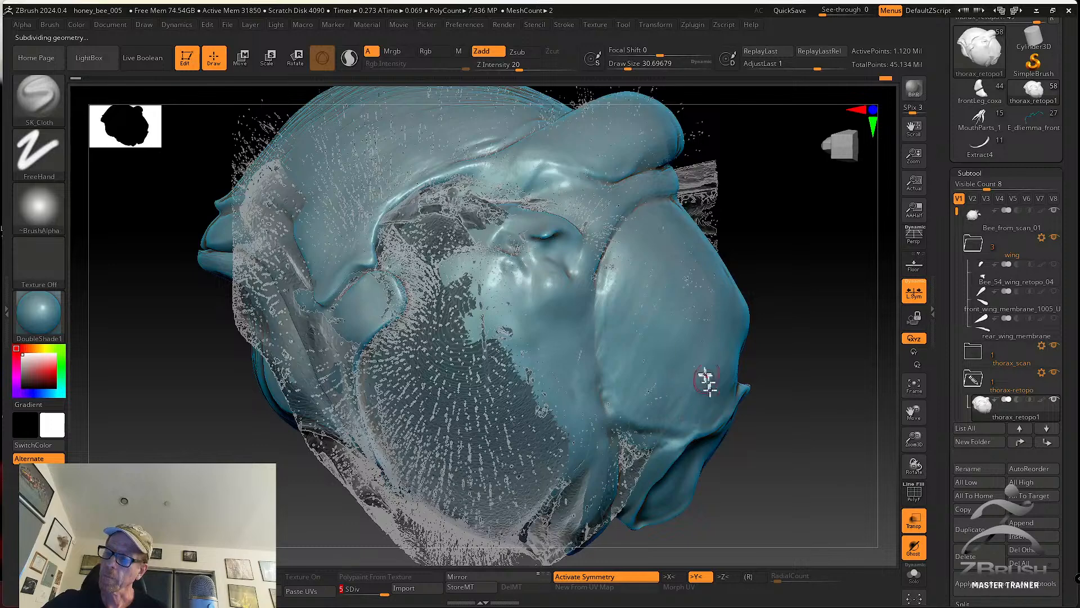
pyautogui.click(460, 587)
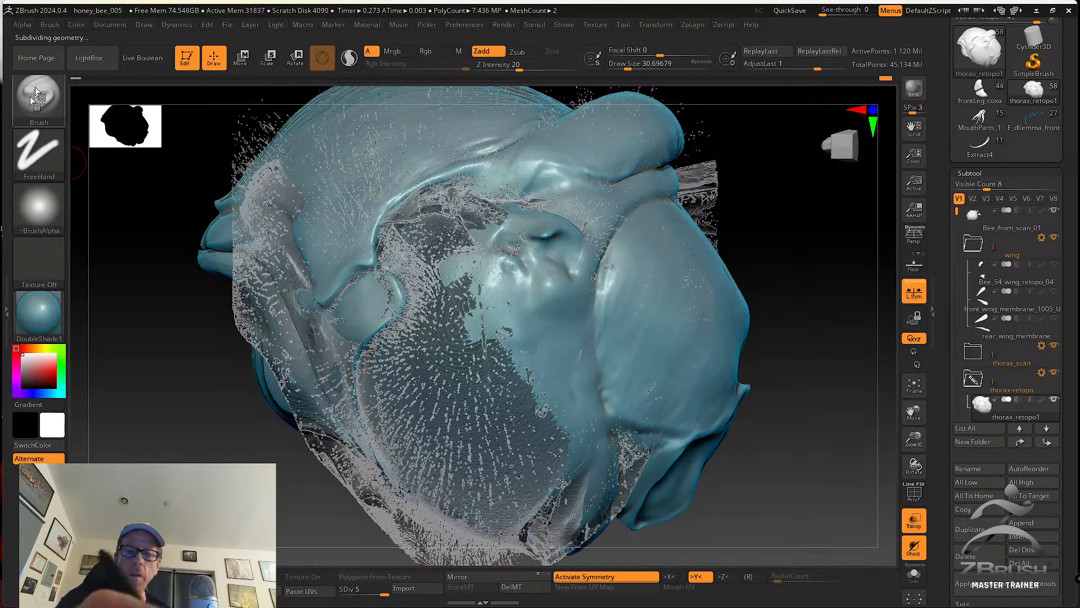
pyautogui.press('b')
pyautogui.press('z')
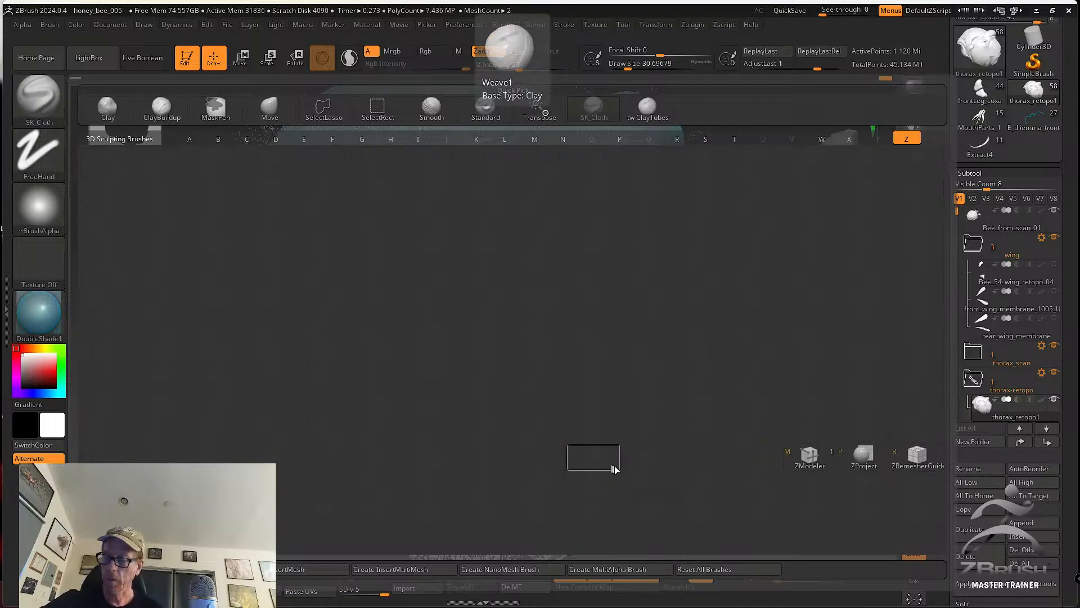
pyautogui.click(865, 455)
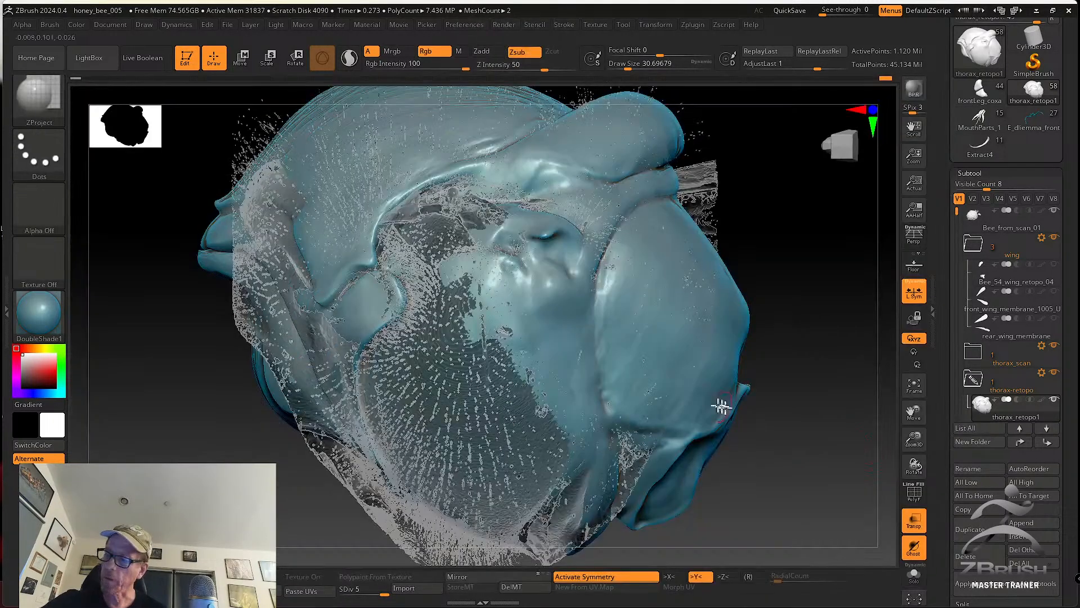
pyautogui.press('s')
pyautogui.moveTo(593, 341); pyautogui.dragTo(596, 341)
# Try projecting the scan onto the side plate below the wing base with ZProject at Z Intensity 50
pyautogui.moveTo(532, 298)
pyautogui.mouseDown()
pyautogui.moveTo(539, 369)
pyautogui.moveTo(516, 270)
pyautogui.moveTo(563, 394)
pyautogui.moveTo(586, 415)
pyautogui.moveTo(610, 399)
pyautogui.moveTo(595, 294)
pyautogui.moveTo(579, 341)
pyautogui.moveTo(563, 331)
pyautogui.moveTo(591, 410)
pyautogui.mouseUp()
pyautogui.moveTo(555, 402)
pyautogui.mouseDown()
pyautogui.moveTo(537, 400)
pyautogui.moveTo(488, 272)
pyautogui.moveTo(471, 284)
pyautogui.moveTo(477, 348)
pyautogui.moveTo(468, 335)
pyautogui.moveTo(474, 315)
pyautogui.moveTo(495, 349)
pyautogui.mouseUp()
pyautogui.moveTo(512, 311)
pyautogui.mouseDown()
pyautogui.moveTo(532, 332)
pyautogui.moveTo(488, 242)
pyautogui.mouseUp()
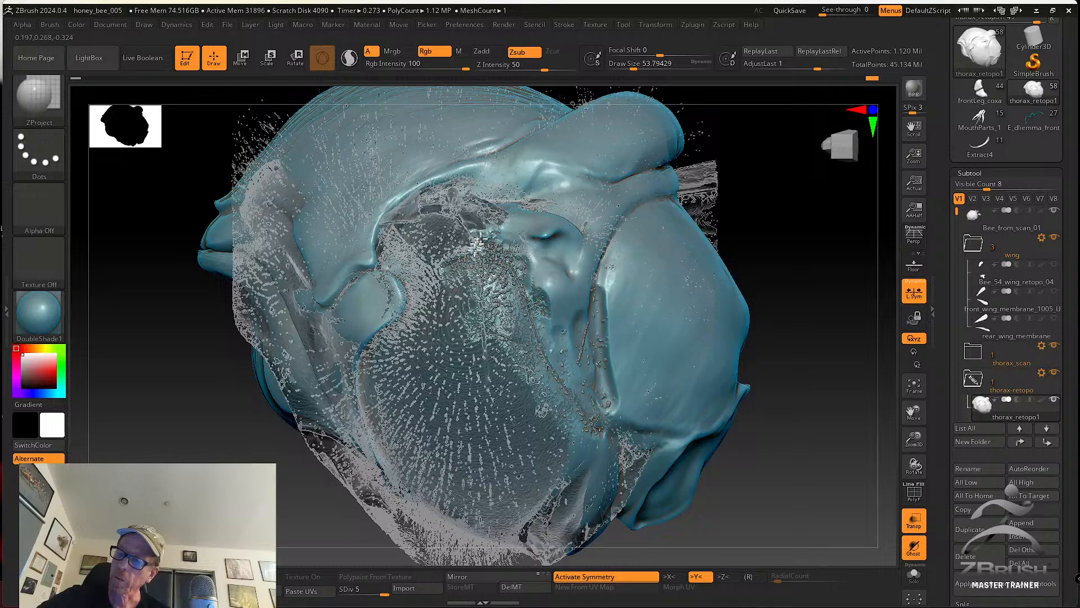
pyautogui.moveTo(546, 318)
pyautogui.mouseDown()
pyautogui.moveTo(588, 382)
pyautogui.moveTo(590, 421)
pyautogui.moveTo(575, 448)
pyautogui.mouseUp()
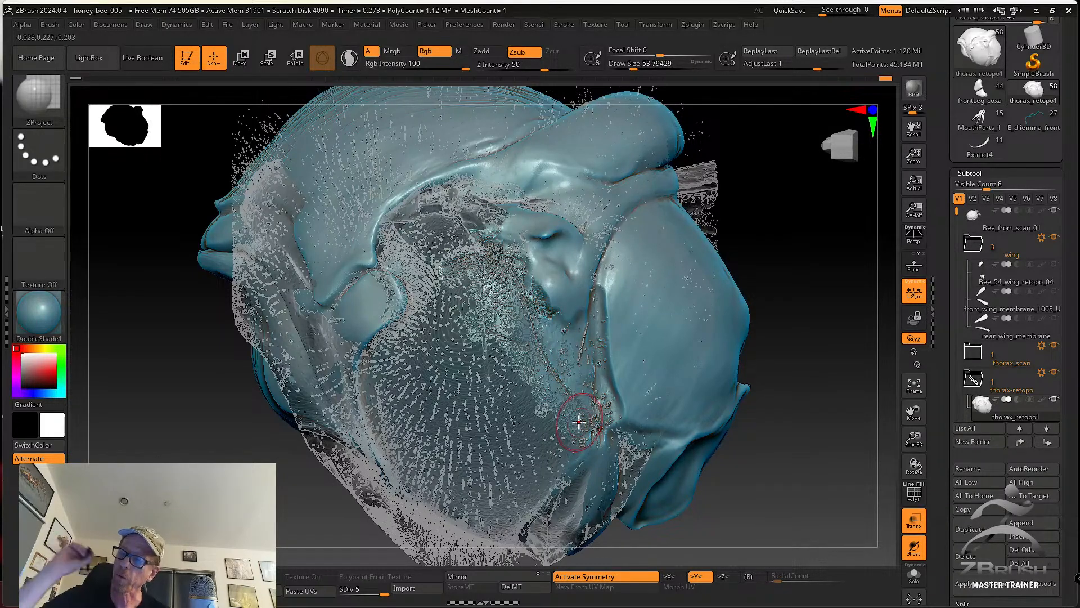
pyautogui.press('ctrl')
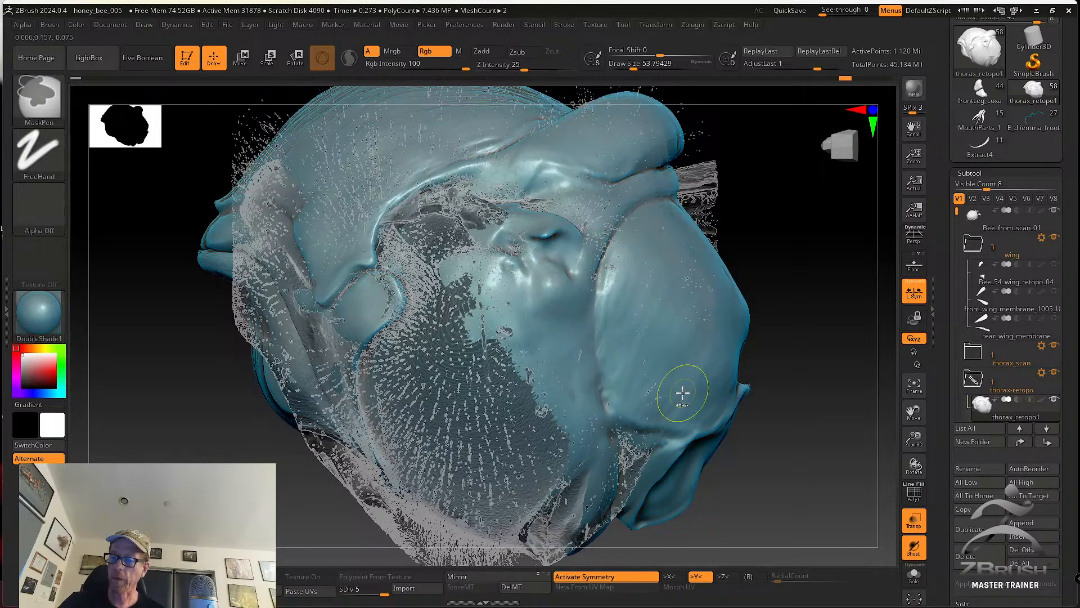
pyautogui.press('ctrl')
# Turn symmetry off and project the scan onto the creases and curved groove below the wing base with ZProject at Z Intensity 14
pyautogui.press('x')
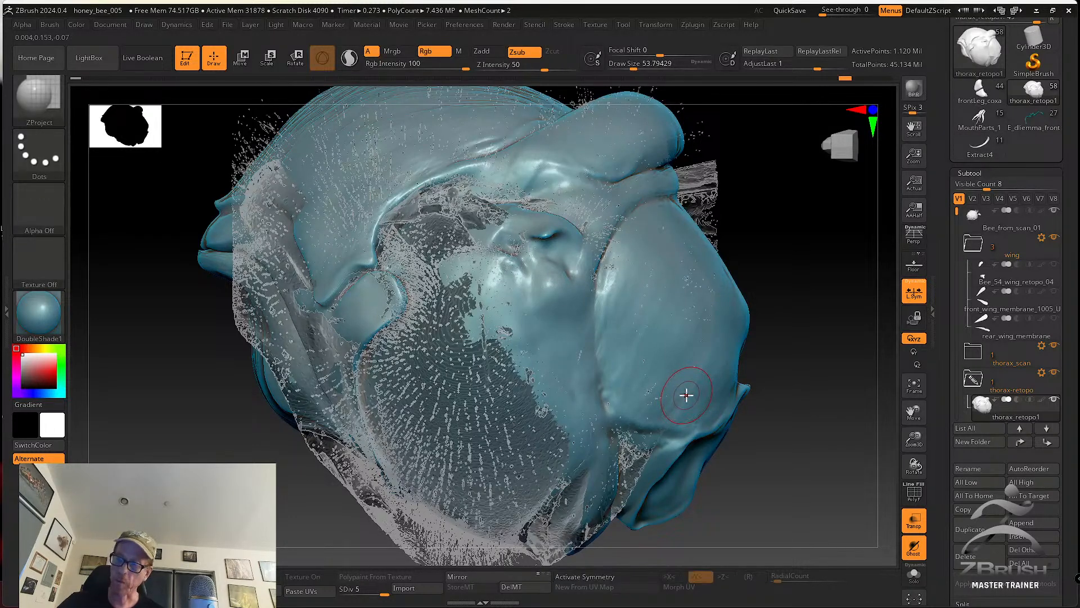
pyautogui.click(513, 66)
pyautogui.moveTo(528, 298)
pyautogui.mouseDown()
pyautogui.moveTo(549, 365)
pyautogui.moveTo(597, 434)
pyautogui.mouseUp()
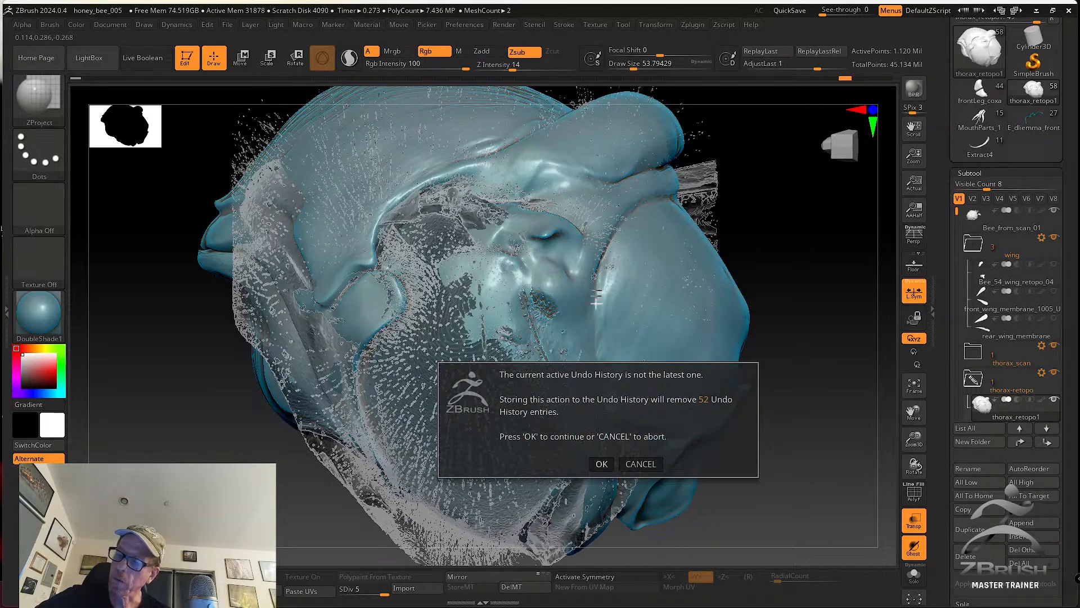
pyautogui.click(600, 464)
pyautogui.moveTo(588, 336)
pyautogui.mouseDown()
pyautogui.moveTo(593, 314)
pyautogui.moveTo(568, 331)
pyautogui.moveTo(567, 247)
pyautogui.moveTo(529, 329)
pyautogui.moveTo(507, 273)
pyautogui.moveTo(495, 316)
pyautogui.mouseUp()
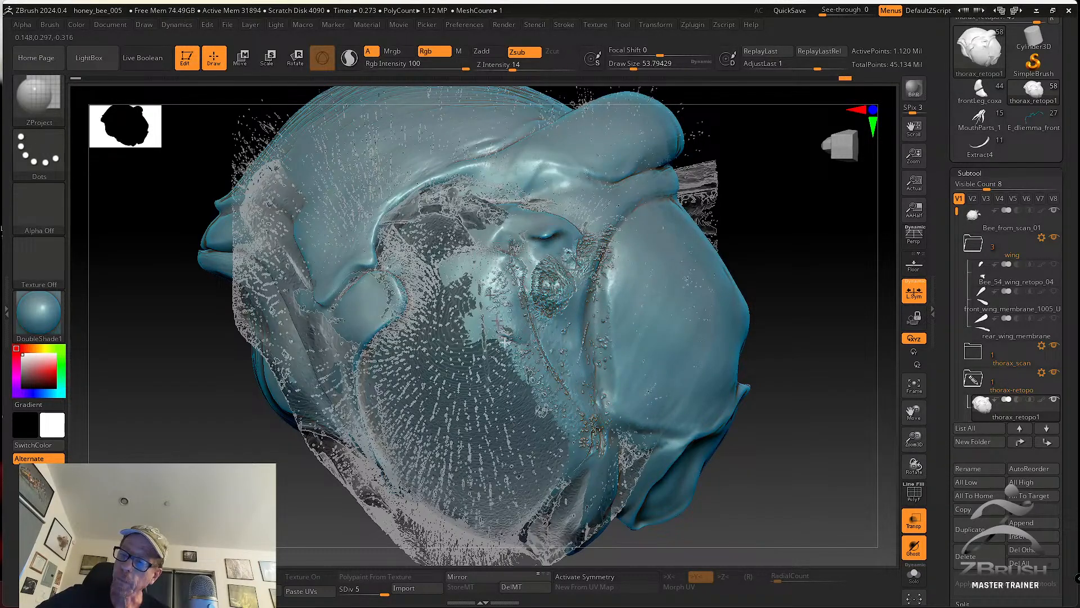
pyautogui.moveTo(517, 383); pyautogui.dragTo(489, 334)
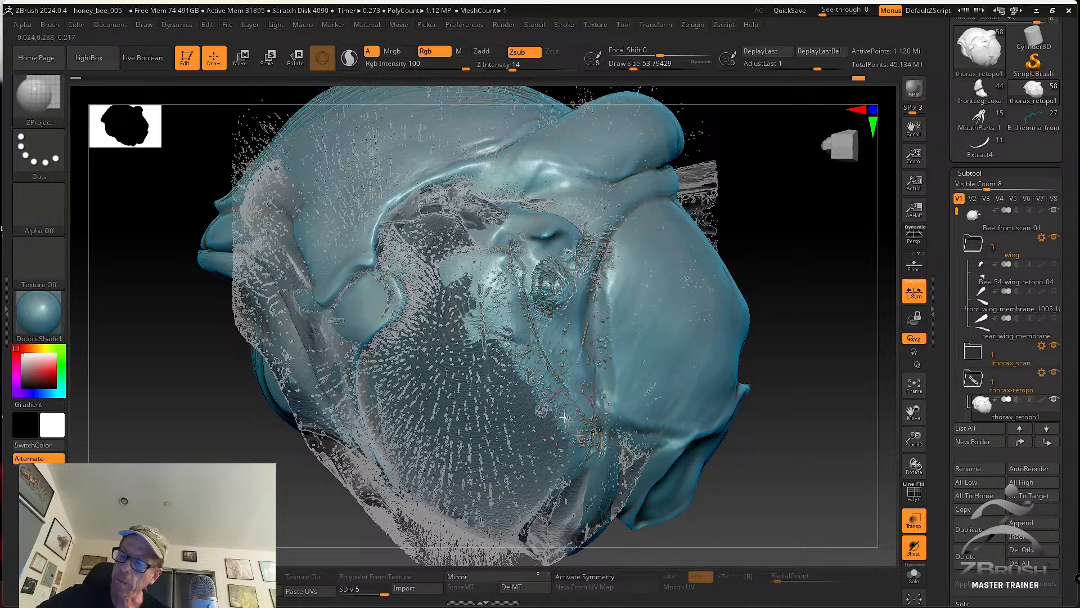
pyautogui.moveTo(617, 431)
pyautogui.mouseDown()
pyautogui.moveTo(615, 293)
pyautogui.moveTo(639, 191)
pyautogui.moveTo(602, 261)
pyautogui.moveTo(617, 191)
pyautogui.moveTo(561, 169)
pyautogui.moveTo(550, 187)
pyautogui.moveTo(515, 182)
pyautogui.moveTo(544, 164)
pyautogui.moveTo(585, 169)
pyautogui.moveTo(507, 145)
pyautogui.moveTo(610, 160)
pyautogui.moveTo(579, 128)
pyautogui.moveTo(616, 142)
pyautogui.moveTo(574, 200)
pyautogui.mouseUp()
pyautogui.keyDown('shift'); pyautogui.moveTo(515, 182); pyautogui.dragTo(584, 184); pyautogui.keyUp('shift')
pyautogui.moveTo(806, 438); pyautogui.dragTo(798, 466)
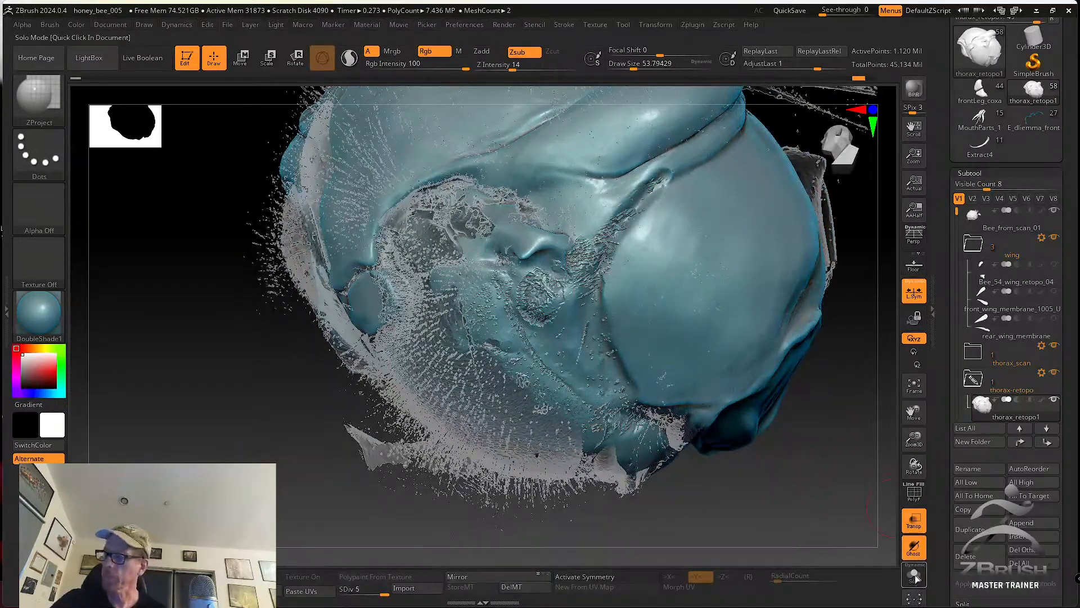
# Isolate the thorax in Solo mode and smooth the projection noise on the side plate and curved groove at draw size about 37
pyautogui.click(916, 578)
pyautogui.moveTo(813, 508)
pyautogui.mouseDown()
pyautogui.moveTo(817, 480)
pyautogui.moveTo(711, 433)
pyautogui.moveTo(557, 292)
pyautogui.moveTo(565, 281)
pyautogui.moveTo(546, 293)
pyautogui.moveTo(557, 311)
pyautogui.mouseUp()
pyautogui.moveTo(565, 320); pyautogui.dragTo(551, 310, button='right')
pyautogui.press('s')
pyautogui.moveTo(528, 353); pyautogui.dragTo(568, 432)
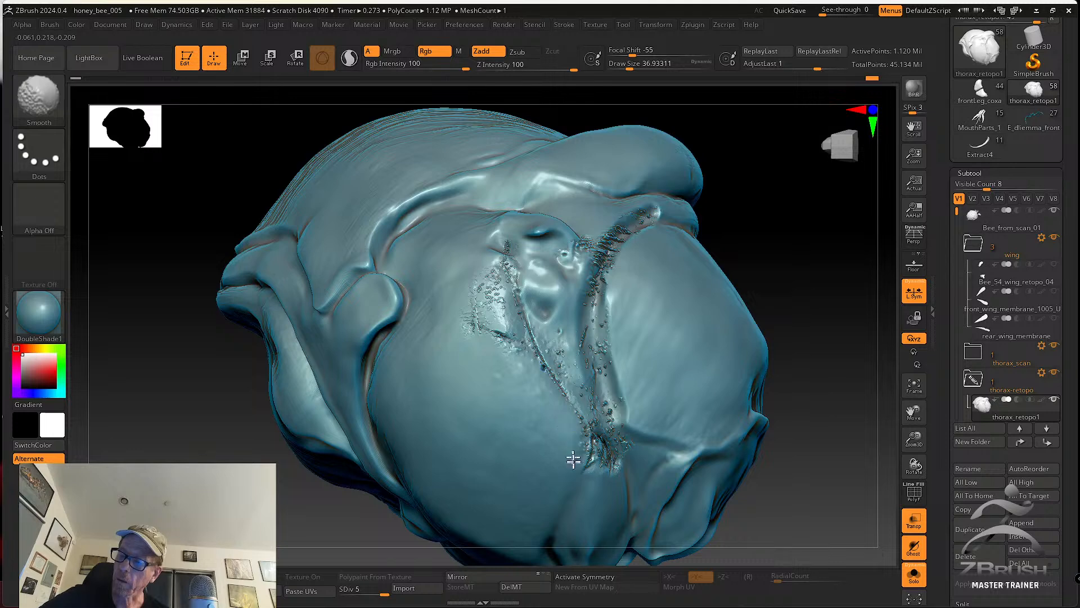
pyautogui.moveTo(492, 280)
pyautogui.keyDown('shift'); pyautogui.mouseDown()
pyautogui.moveTo(487, 315)
pyautogui.moveTo(506, 320)
pyautogui.moveTo(523, 292)
pyautogui.mouseUp(); pyautogui.keyUp('shift')
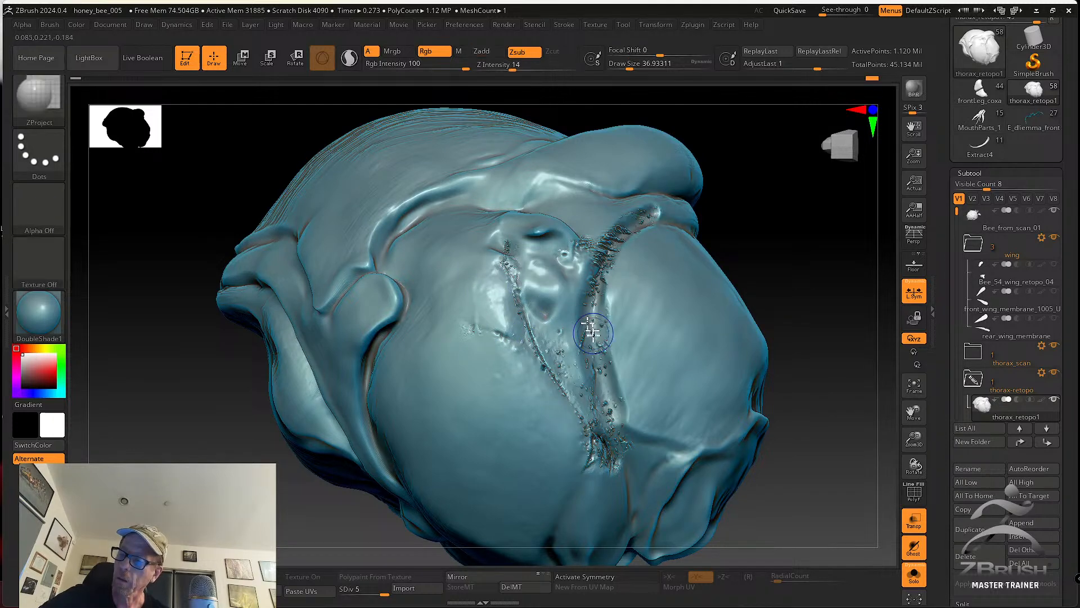
pyautogui.moveTo(553, 338)
pyautogui.keyDown('shift'); pyautogui.mouseDown()
pyautogui.moveTo(603, 398)
pyautogui.moveTo(626, 223)
pyautogui.moveTo(592, 261)
pyautogui.mouseUp(); pyautogui.keyUp('shift')
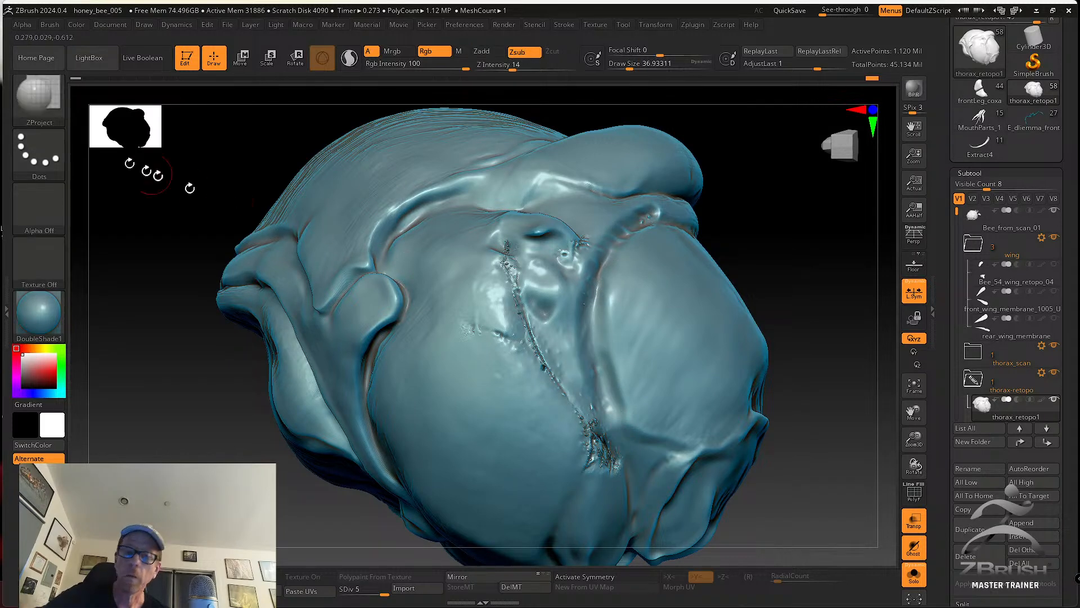
# Refine the thin diagonal crease below the wing base with SK_Cloth at draw size about 14, smoothing the spikes around it
pyautogui.press('b')
pyautogui.click(647, 112)
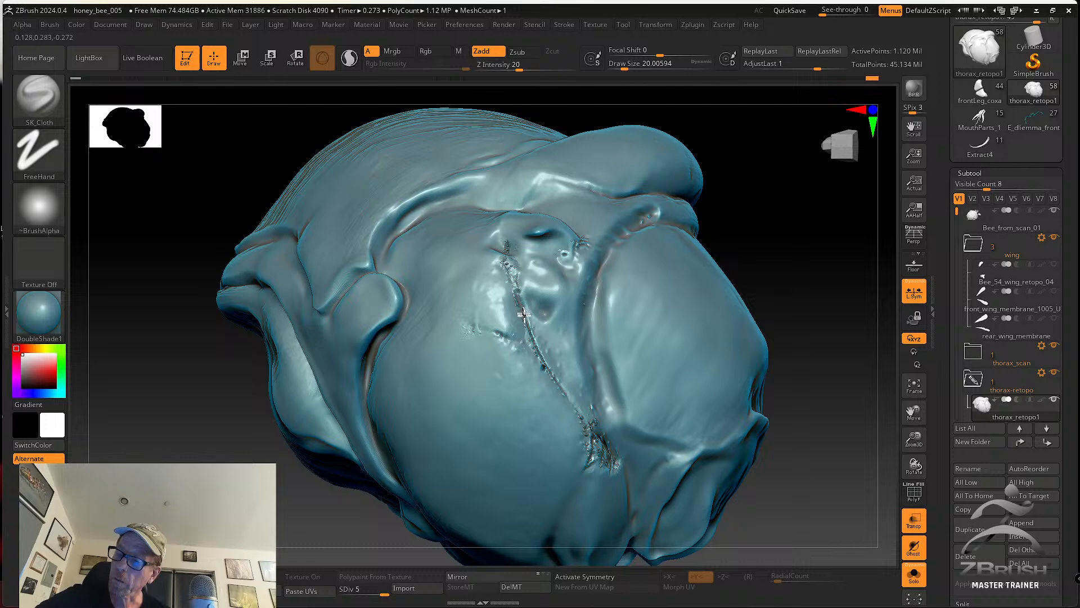
pyautogui.moveTo(534, 339); pyautogui.dragTo(532, 340)
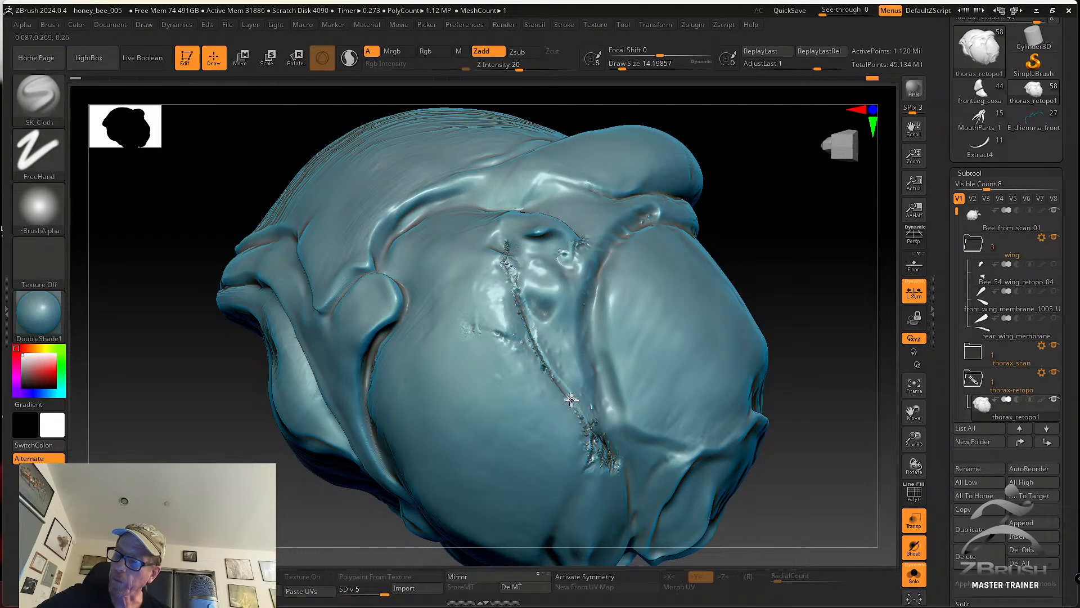
pyautogui.moveTo(587, 438); pyautogui.dragTo(560, 415, button='right')
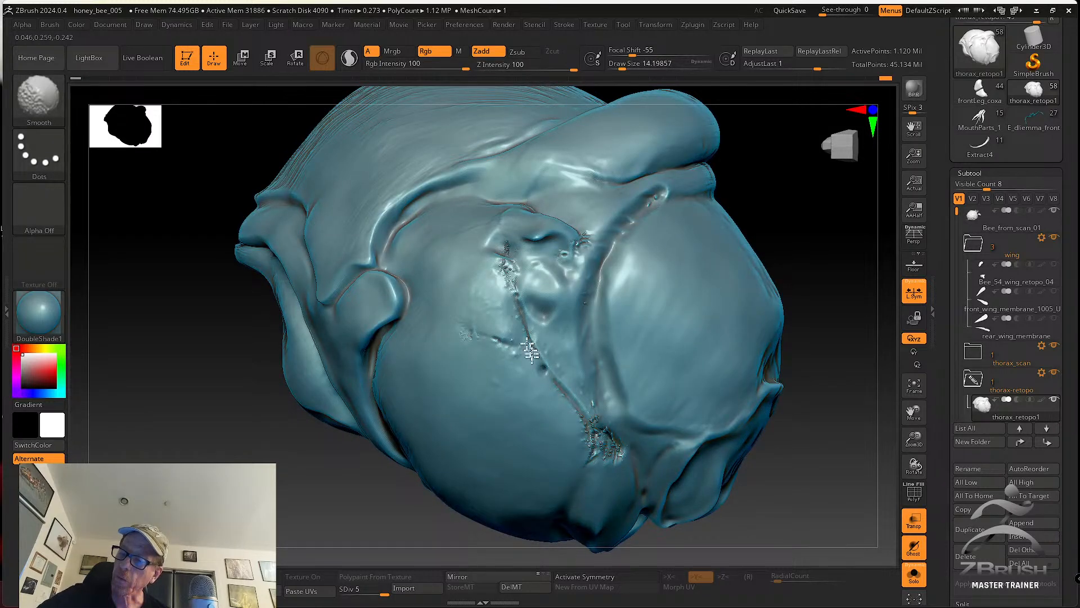
pyautogui.moveTo(505, 236); pyautogui.dragTo(601, 283, button='right')
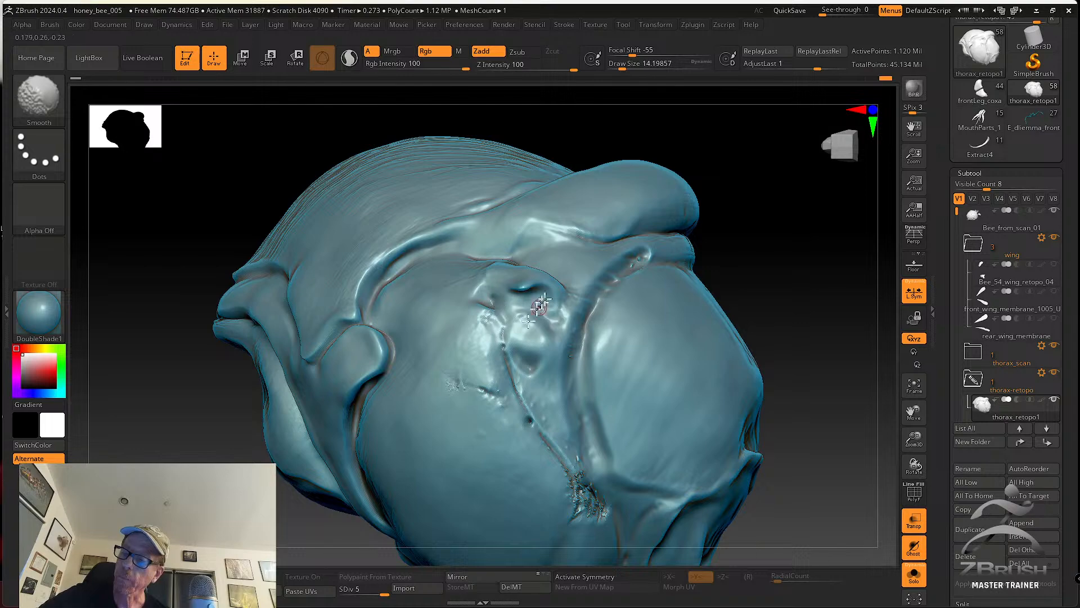
pyautogui.moveTo(529, 319); pyautogui.dragTo(508, 326, button='right')
pyautogui.moveTo(462, 369); pyautogui.dragTo(461, 368, button='right')
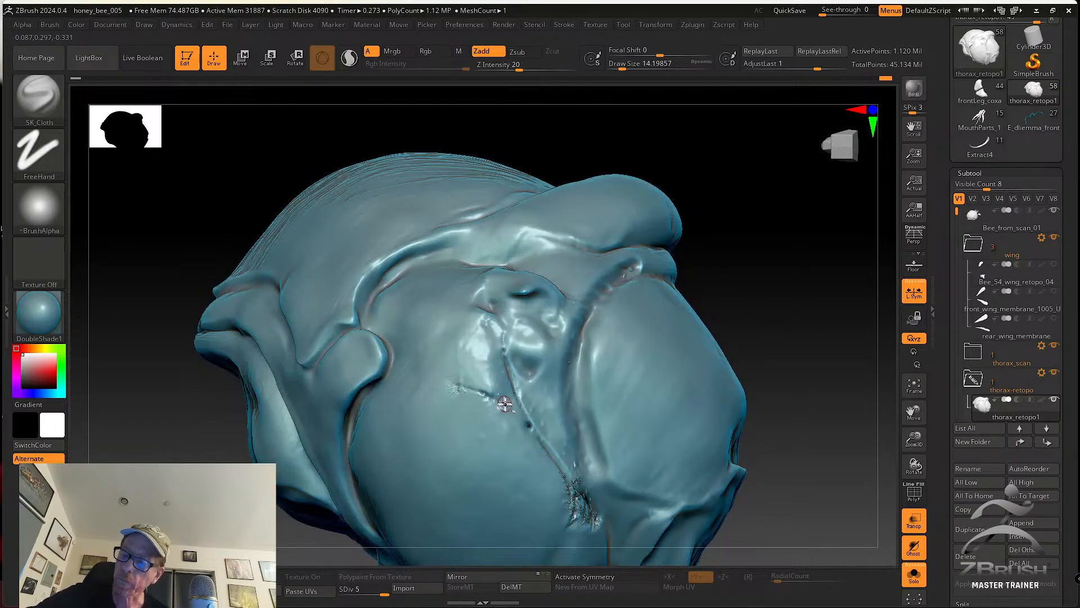
pyautogui.moveTo(541, 398); pyautogui.dragTo(627, 346, button='right')
# Smooth the curved groove beside the large side plate at subdivision level 3 with draw size about 49, and return to level 5
pyautogui.press('shift')
pyautogui.hotkey('shift', 'd')
pyautogui.hotkey('shift', 'd')
pyautogui.moveTo(585, 319)
pyautogui.keyDown('shift'); pyautogui.mouseDown()
pyautogui.moveTo(557, 345)
pyautogui.moveTo(550, 379)
pyautogui.mouseUp(); pyautogui.keyUp('shift')
pyautogui.keyDown('shift'); pyautogui.moveTo(572, 337); pyautogui.dragTo(537, 403); pyautogui.keyUp('shift')
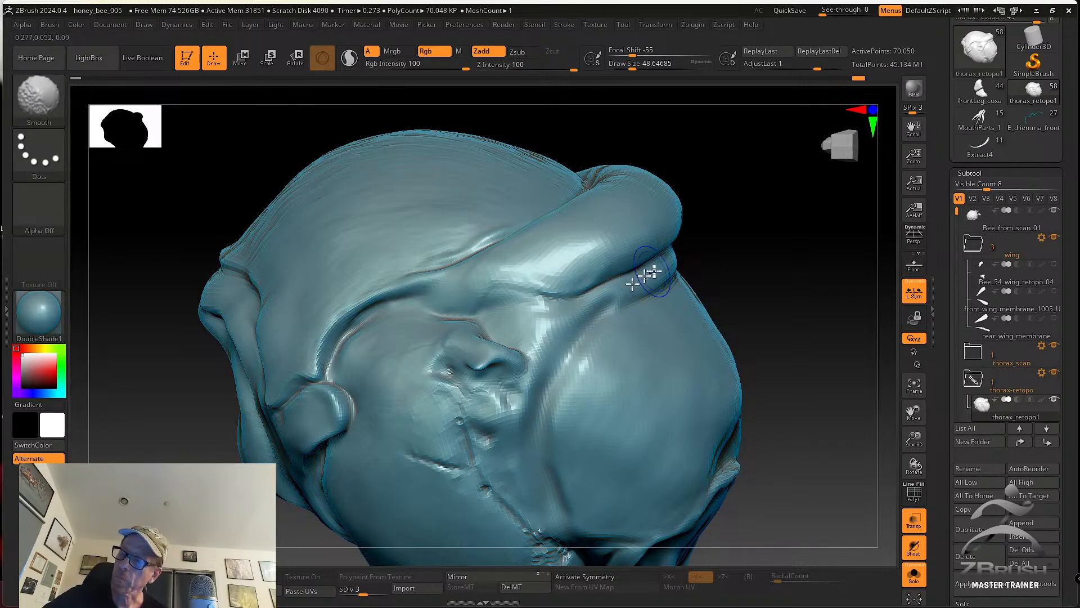
pyautogui.press('d')
pyautogui.press('d')
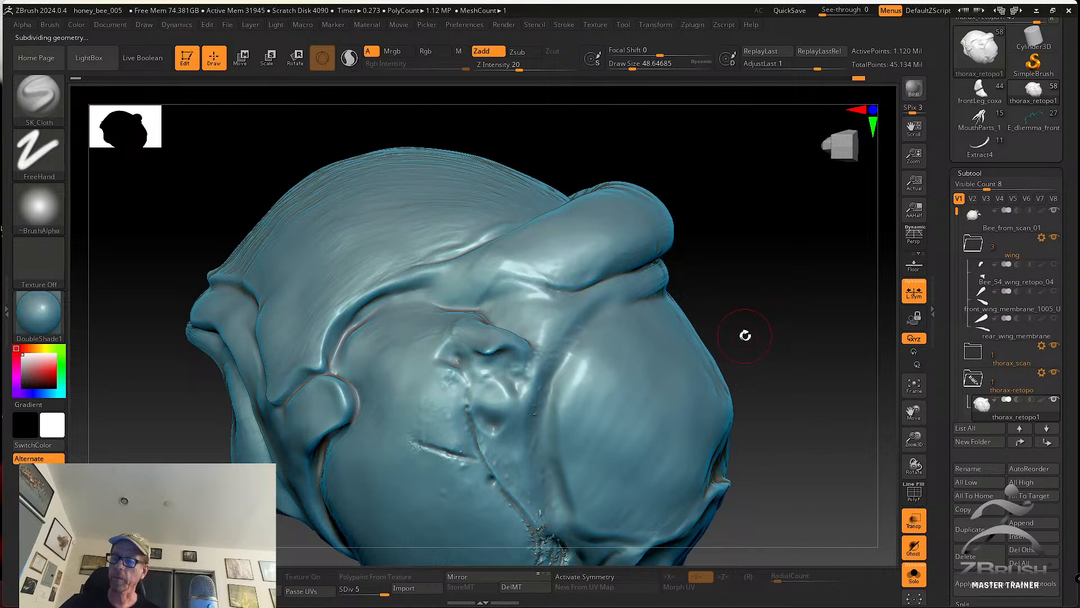
# Smooth the bumps and pits along the lower diagonal crease on the side plate with draw size about 33
pyautogui.moveTo(773, 316); pyautogui.dragTo(733, 291)
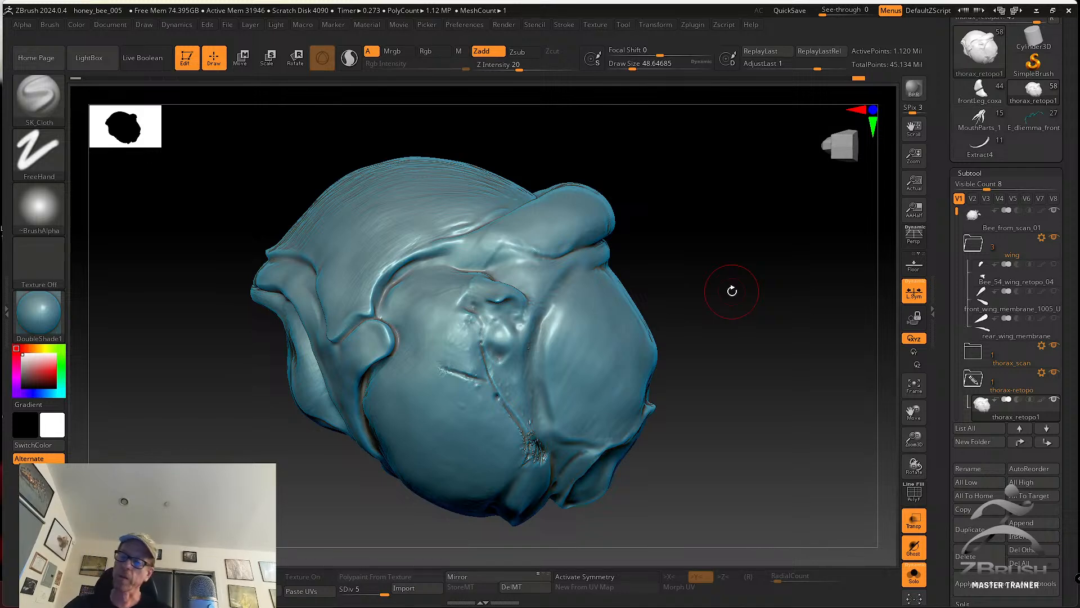
pyautogui.moveTo(693, 353); pyautogui.dragTo(701, 435)
pyautogui.press('shift')
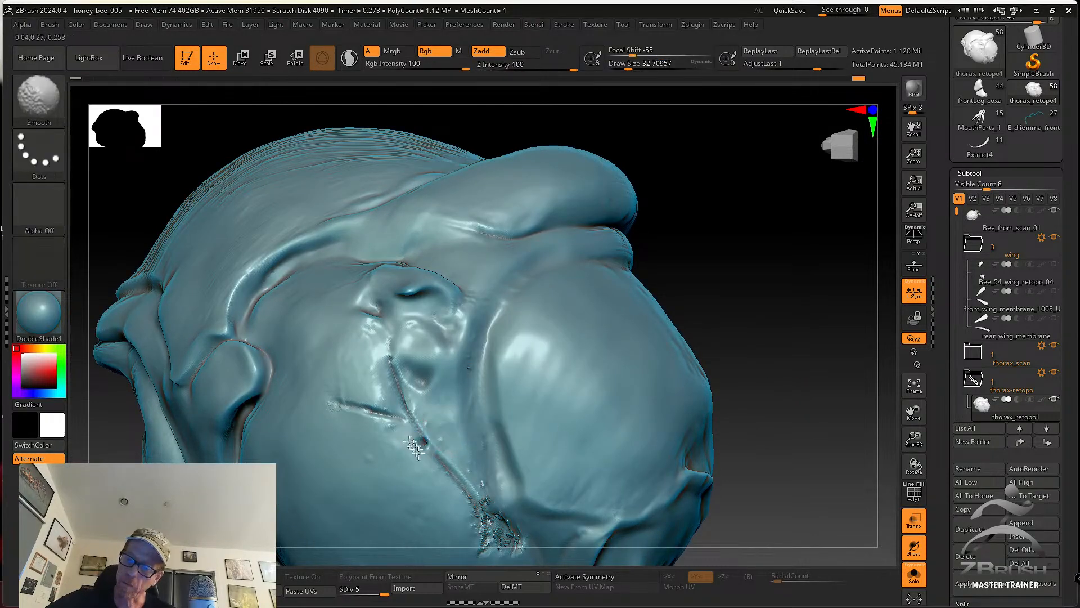
pyautogui.keyDown('shift'); pyautogui.moveTo(420, 444); pyautogui.dragTo(421, 446); pyautogui.keyUp('shift')
pyautogui.keyDown('shift'); pyautogui.moveTo(455, 483); pyautogui.dragTo(460, 489); pyautogui.keyUp('shift')
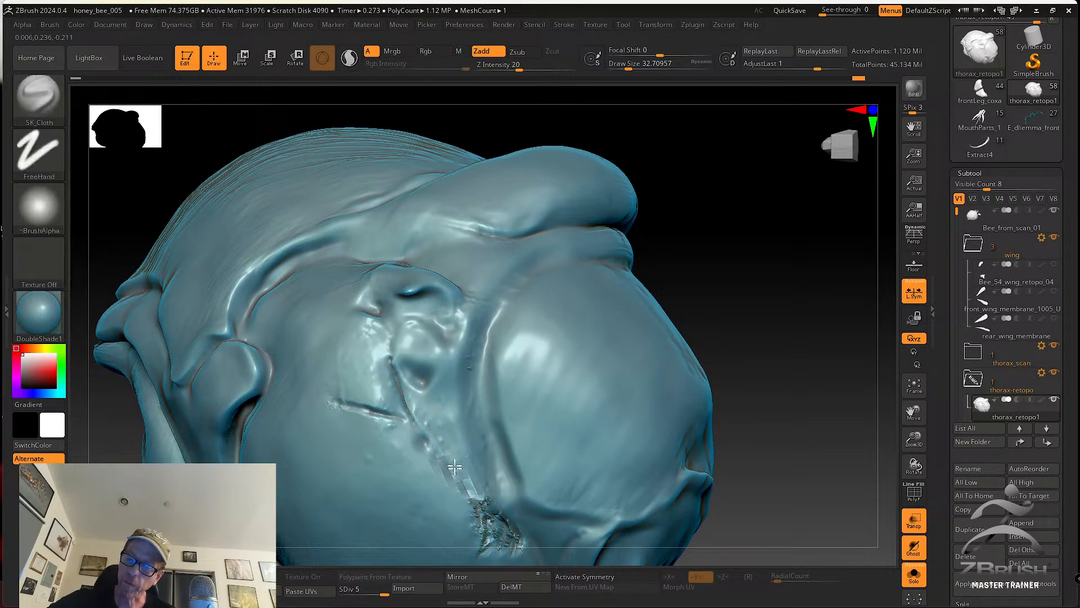
pyautogui.keyDown('alt'); pyautogui.moveTo(461, 498); pyautogui.dragTo(457, 451, button='right'); pyautogui.keyUp('alt')
pyautogui.press('shift')
pyautogui.keyDown('shift'); pyautogui.moveTo(457, 451); pyautogui.dragTo(460, 463); pyautogui.keyUp('shift')
pyautogui.keyDown('alt'); pyautogui.moveTo(412, 379); pyautogui.dragTo(425, 412, button='right'); pyautogui.keyUp('alt')
pyautogui.moveTo(428, 435)
pyautogui.keyDown('shift'); pyautogui.mouseDown()
pyautogui.moveTo(444, 450)
pyautogui.moveTo(436, 440)
pyautogui.mouseUp(); pyautogui.keyUp('shift')
pyautogui.keyDown('alt'); pyautogui.moveTo(505, 412); pyautogui.dragTo(512, 441, button='right'); pyautogui.keyUp('alt')
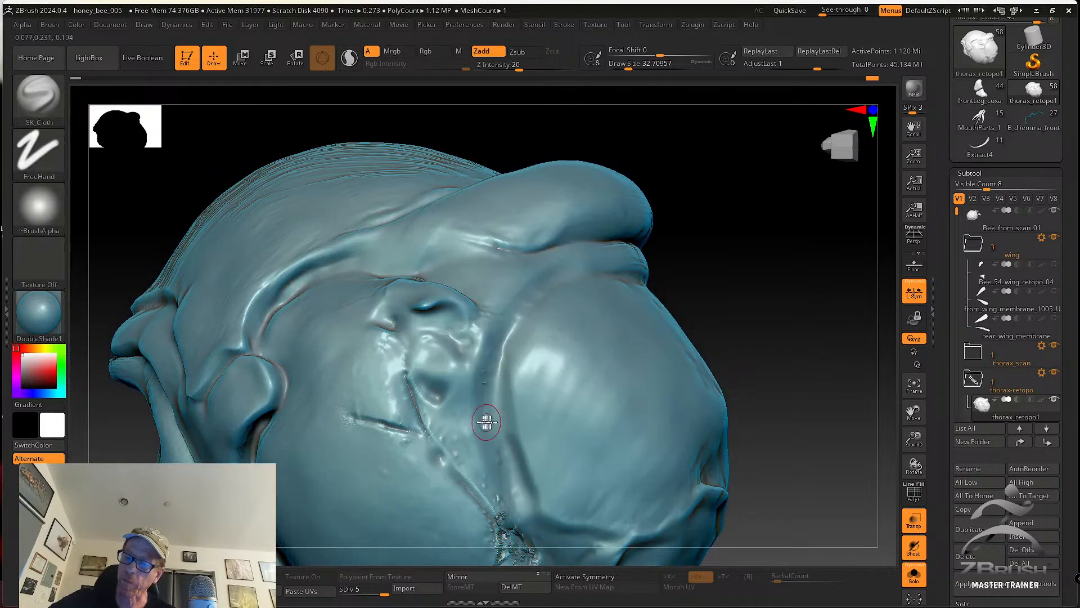
# Build up the plate surfaces around the diagonal crease with tw ClayTubes at Z Intensity 3 and draw size about 33
pyautogui.moveTo(718, 393); pyautogui.dragTo(532, 350, button='right')
pyautogui.click(48, 104)
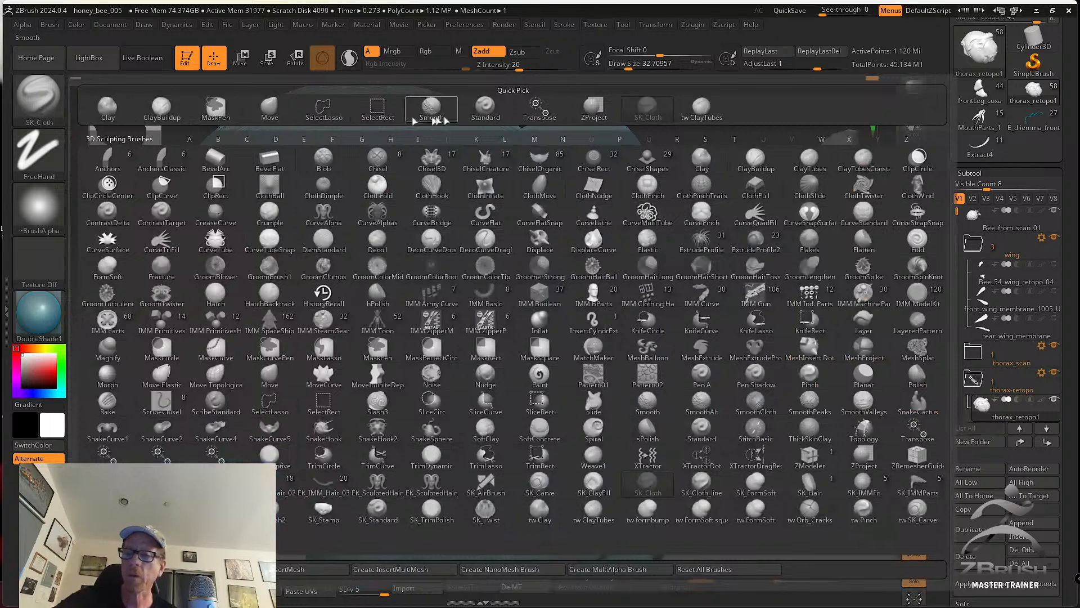
pyautogui.click(700, 111)
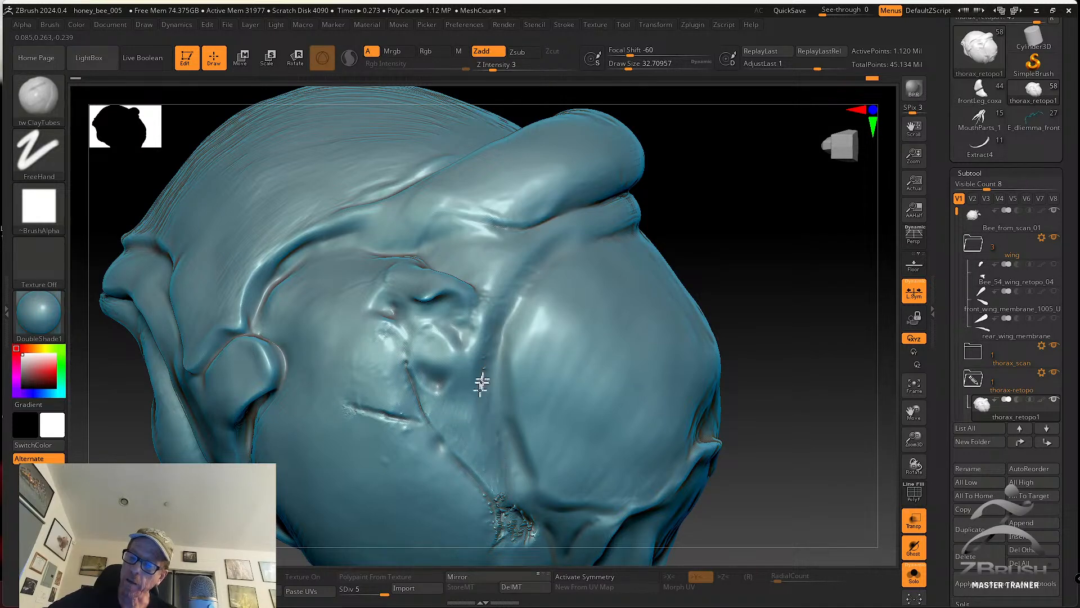
pyautogui.moveTo(461, 411)
pyautogui.keyDown('alt'); pyautogui.mouseDown(button='right')
pyautogui.moveTo(472, 410)
pyautogui.moveTo(466, 400)
pyautogui.mouseUp(button='right'); pyautogui.keyUp('alt')
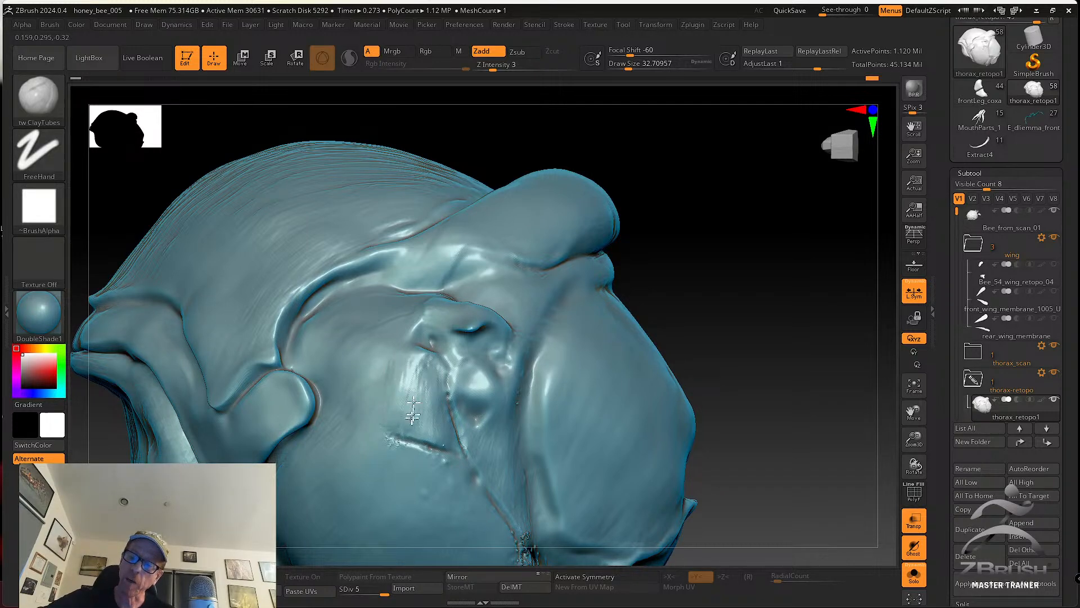
pyautogui.moveTo(456, 407); pyautogui.dragTo(504, 423, button='right')
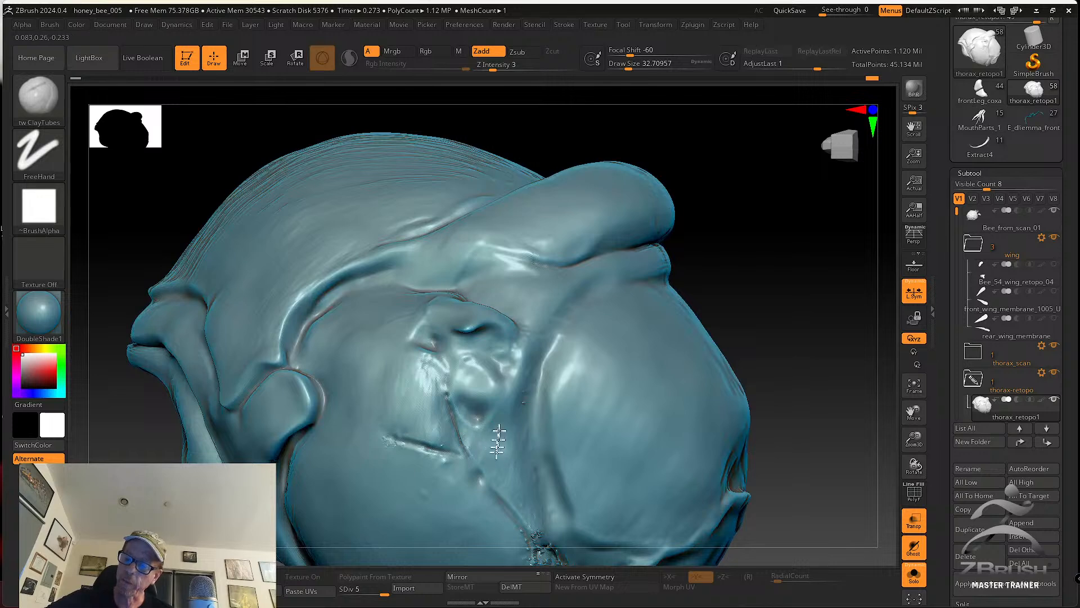
pyautogui.moveTo(513, 475)
pyautogui.mouseDown()
pyautogui.moveTo(530, 498)
pyautogui.moveTo(514, 449)
pyautogui.moveTo(525, 463)
pyautogui.mouseUp()
# Mask the half of the thorax carrying the projected detail and mirror it to the other half with Smart ReSym
pyautogui.moveTo(515, 437)
pyautogui.keyDown('ctrl'); pyautogui.mouseDown(button='right')
pyautogui.moveTo(529, 405)
pyautogui.moveTo(747, 415)
pyautogui.moveTo(794, 474)
pyautogui.moveTo(767, 495)
pyautogui.moveTo(819, 458)
pyautogui.moveTo(816, 472)
pyautogui.moveTo(811, 459)
pyautogui.moveTo(776, 448)
pyautogui.moveTo(706, 458)
pyautogui.moveTo(728, 446)
pyautogui.moveTo(791, 457)
pyautogui.moveTo(822, 448)
pyautogui.moveTo(701, 431)
pyautogui.moveTo(741, 461)
pyautogui.mouseUp(button='right'); pyautogui.keyUp('ctrl')
pyautogui.moveTo(781, 513)
pyautogui.keyDown('ctrl'); pyautogui.mouseDown()
pyautogui.moveTo(762, 309)
pyautogui.moveTo(613, 206)
pyautogui.mouseUp(); pyautogui.keyUp('ctrl')
pyautogui.moveTo(695, 292); pyautogui.dragTo(781, 478, button='right')
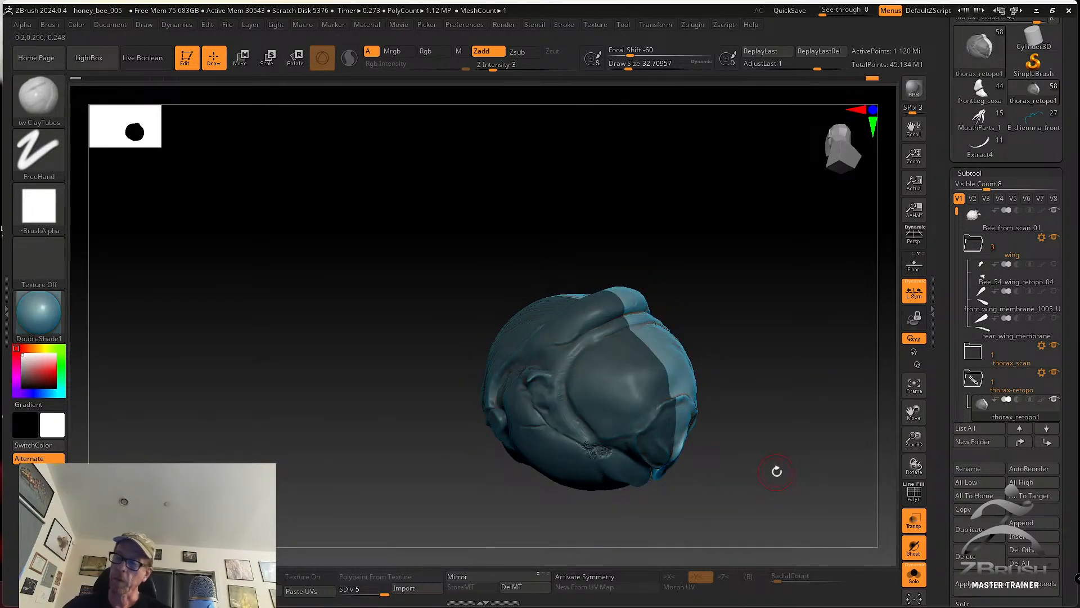
pyautogui.moveTo(766, 430); pyautogui.dragTo(820, 405, button='right')
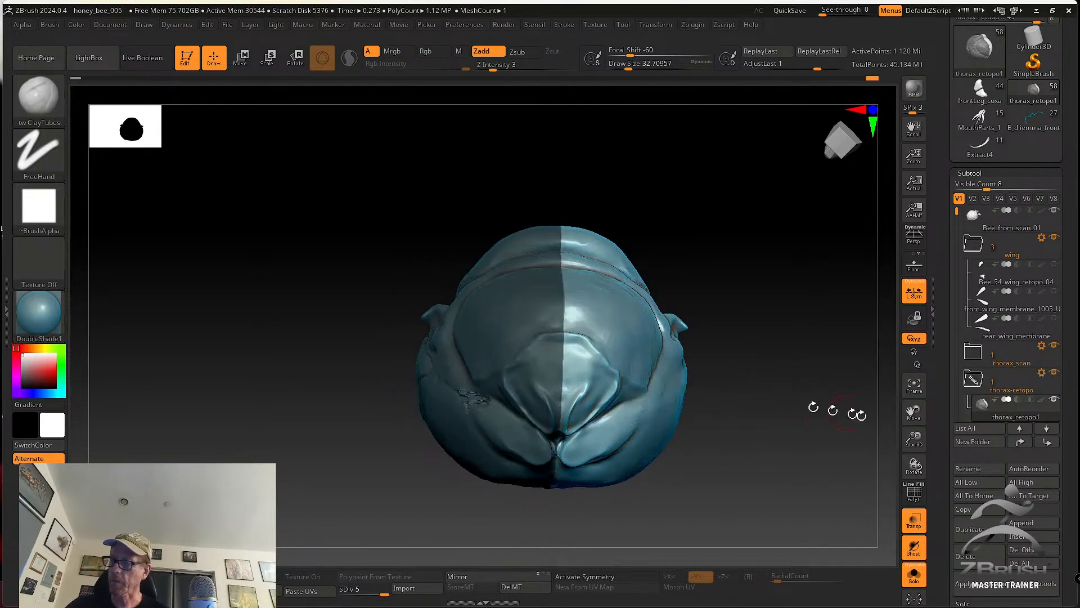
pyautogui.moveTo(944, 502); pyautogui.dragTo(937, 443)
pyautogui.moveTo(938, 492); pyautogui.dragTo(942, 373)
pyautogui.moveTo(800, 380)
pyautogui.mouseDown()
pyautogui.moveTo(786, 405)
pyautogui.moveTo(750, 415)
pyautogui.moveTo(817, 411)
pyautogui.mouseUp()
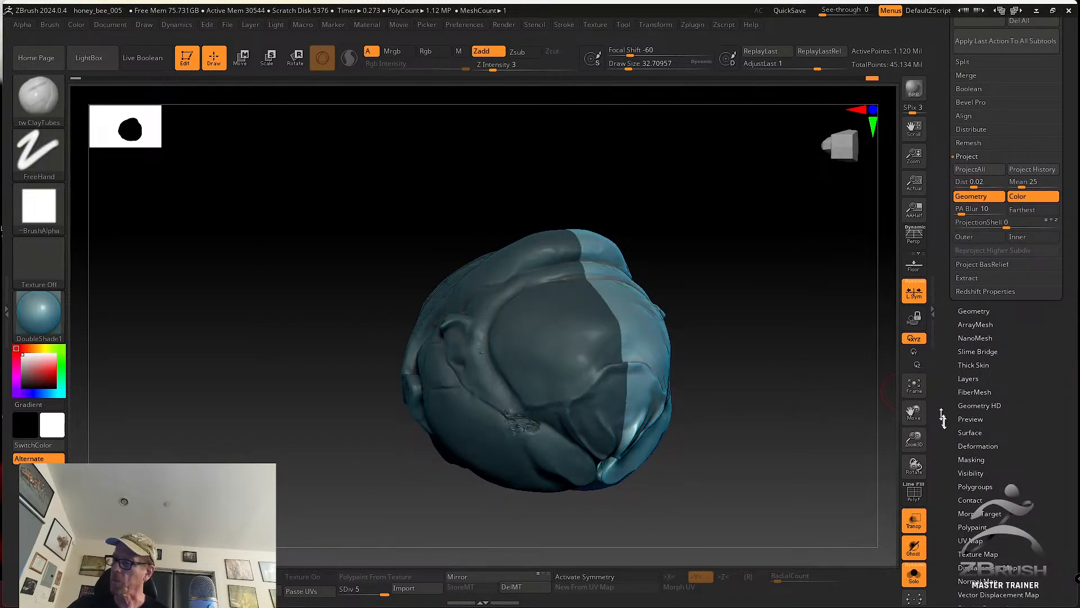
pyautogui.moveTo(949, 448); pyautogui.dragTo(949, 425)
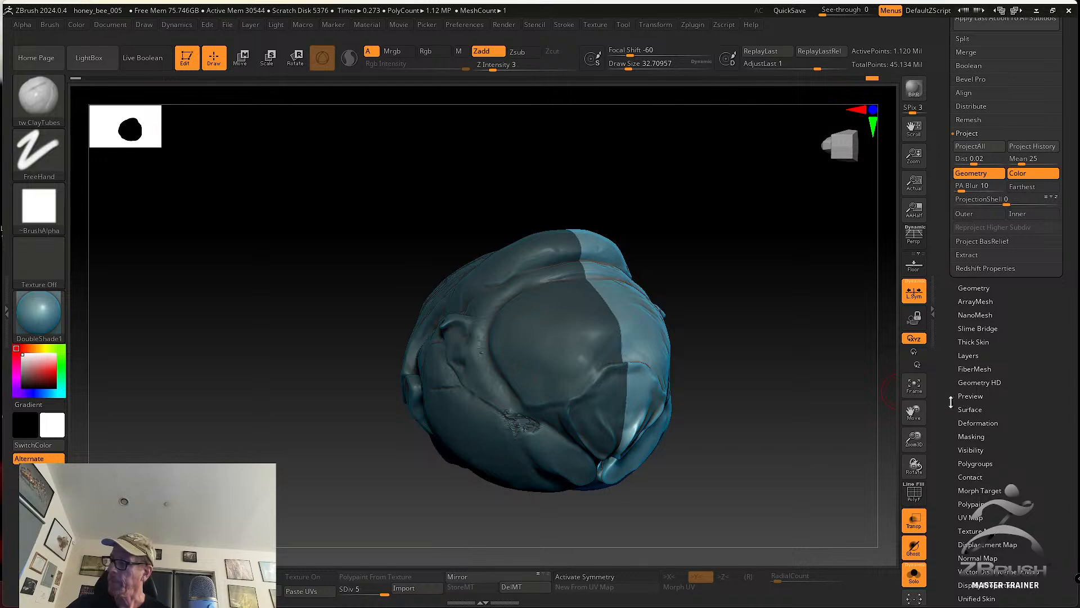
pyautogui.click(977, 423)
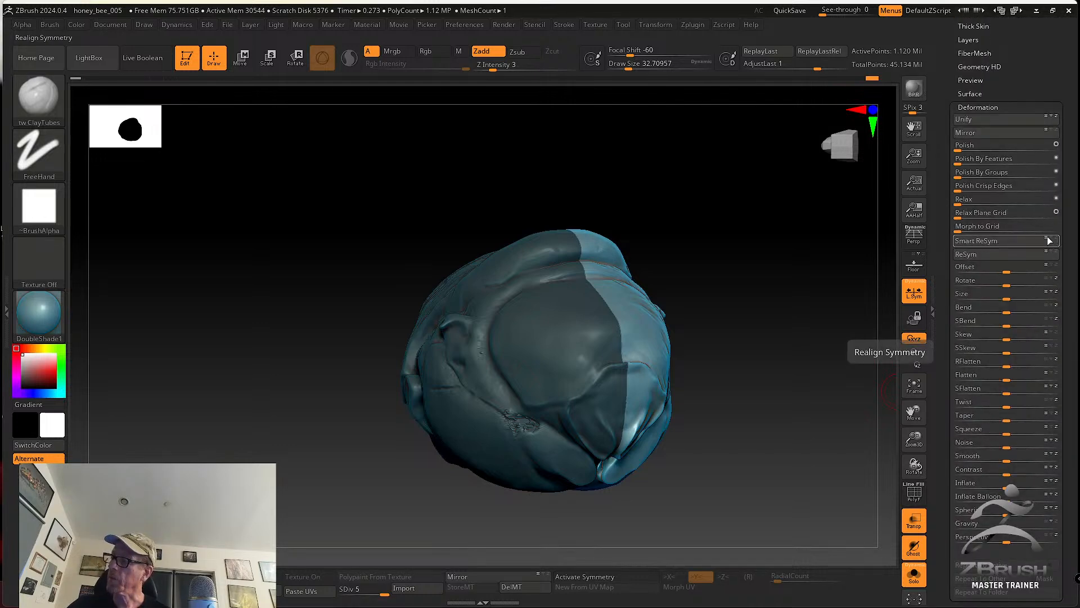
pyautogui.click(1011, 242)
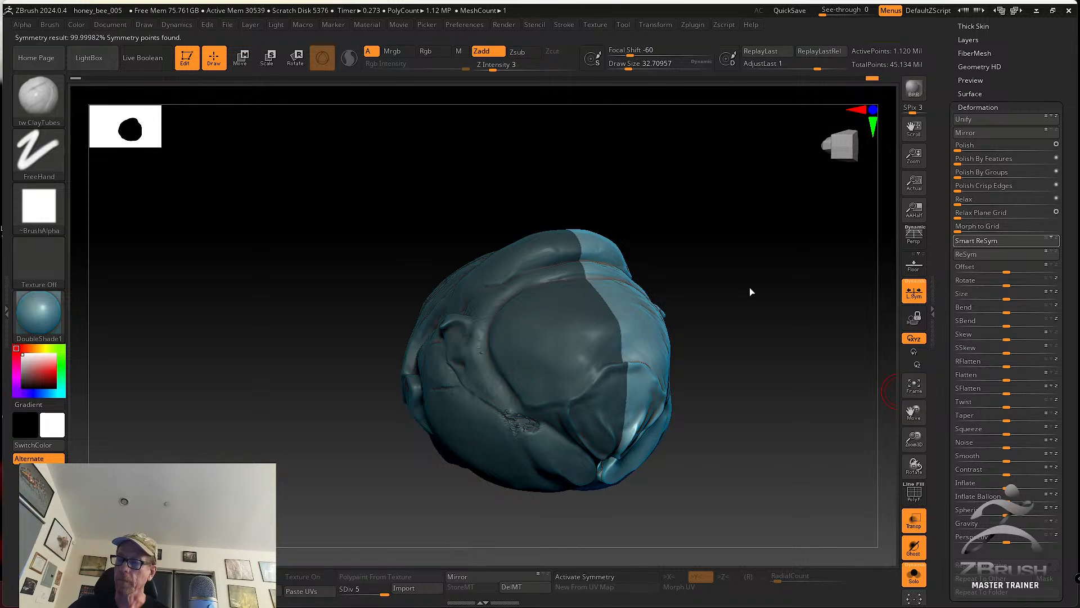
# Clear the mask, restore the mirrored state from the undo history and turn Y-axis symmetry back on
pyautogui.moveTo(747, 284)
pyautogui.mouseDown()
pyautogui.moveTo(707, 271)
pyautogui.moveTo(750, 268)
pyautogui.moveTo(695, 261)
pyautogui.moveTo(778, 257)
pyautogui.mouseUp()
pyautogui.moveTo(692, 351)
pyautogui.mouseDown()
pyautogui.moveTo(736, 333)
pyautogui.moveTo(791, 360)
pyautogui.moveTo(703, 361)
pyautogui.mouseUp()
pyautogui.moveTo(746, 421)
pyautogui.mouseDown()
pyautogui.moveTo(754, 427)
pyautogui.moveTo(656, 410)
pyautogui.moveTo(635, 392)
pyautogui.mouseUp()
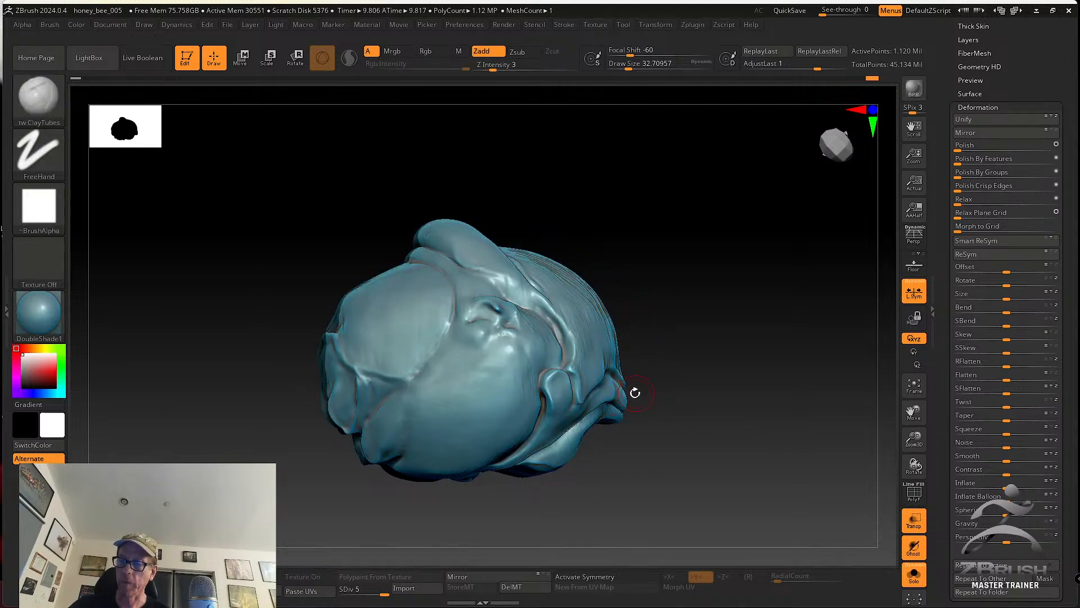
pyautogui.click(877, 80)
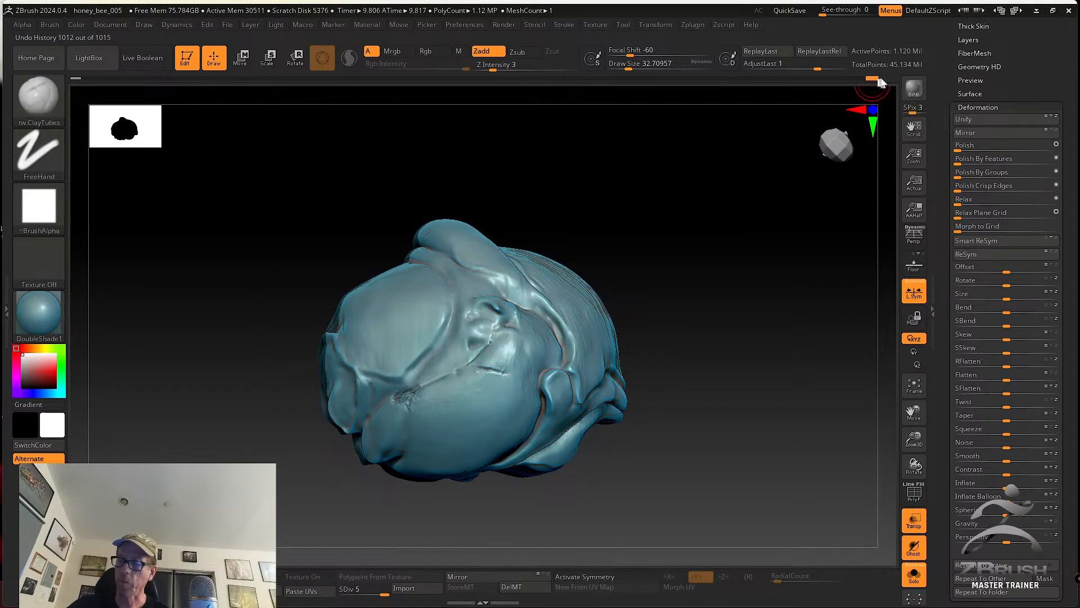
pyautogui.moveTo(694, 313)
pyautogui.mouseDown()
pyautogui.moveTo(723, 349)
pyautogui.moveTo(714, 272)
pyautogui.moveTo(732, 345)
pyautogui.moveTo(702, 302)
pyautogui.mouseUp()
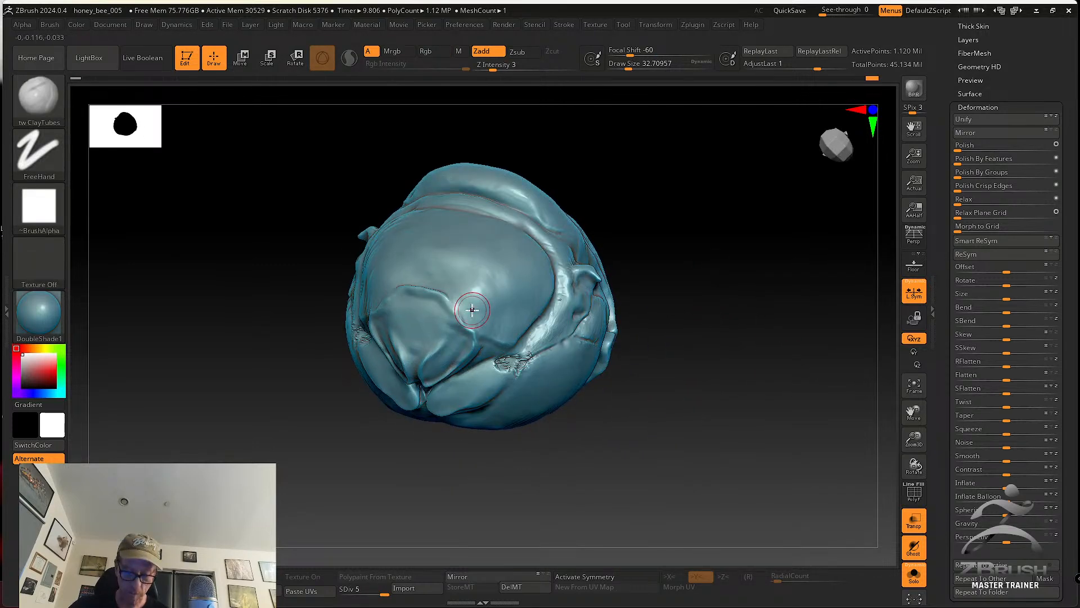
pyautogui.press('x')
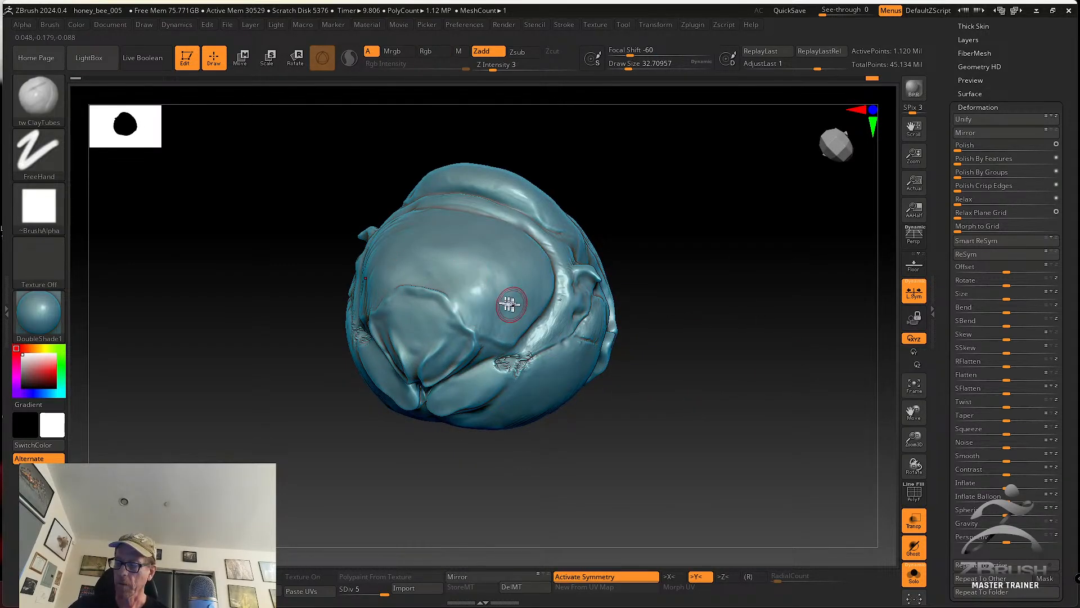
pyautogui.moveTo(677, 298)
pyautogui.mouseDown()
pyautogui.moveTo(748, 320)
pyautogui.moveTo(731, 327)
pyautogui.moveTo(643, 463)
pyautogui.moveTo(707, 447)
pyautogui.mouseUp()
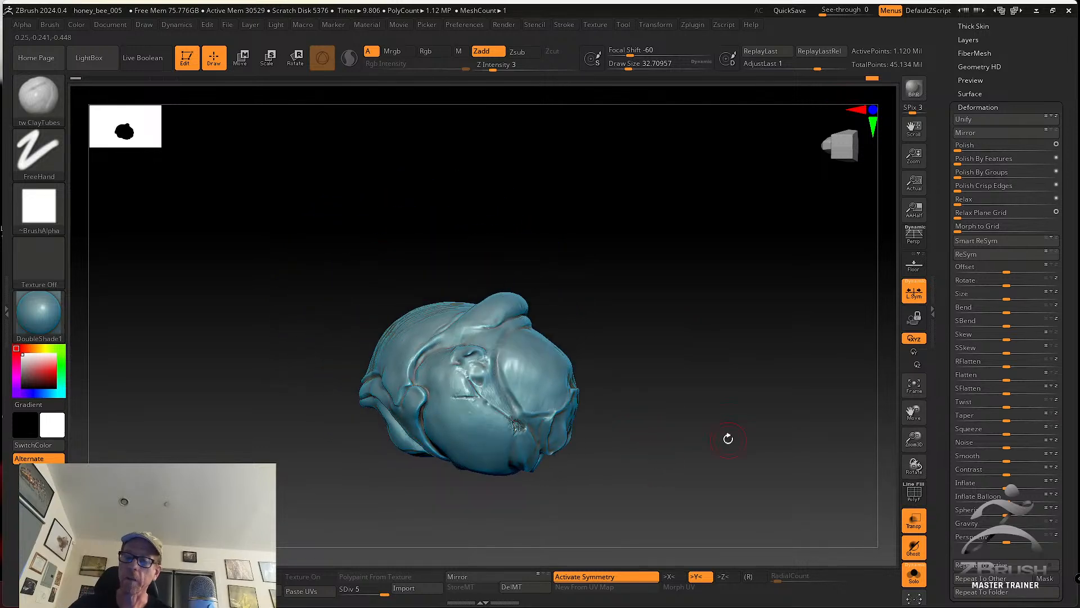
# Save the project under its existing file name, honey_bee_005
pyautogui.click(230, 26)
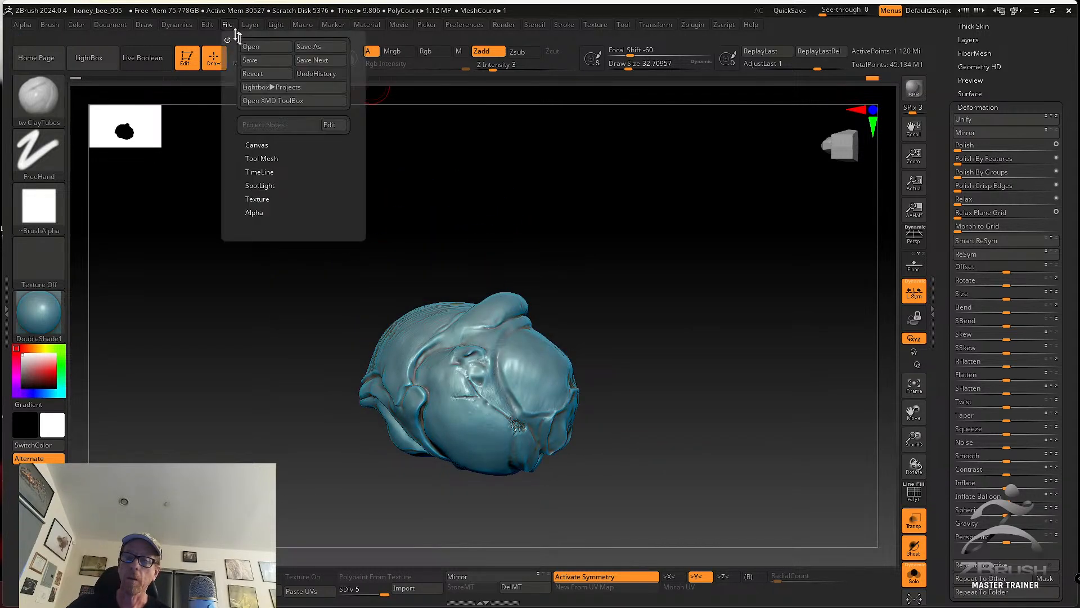
pyautogui.click(269, 60)
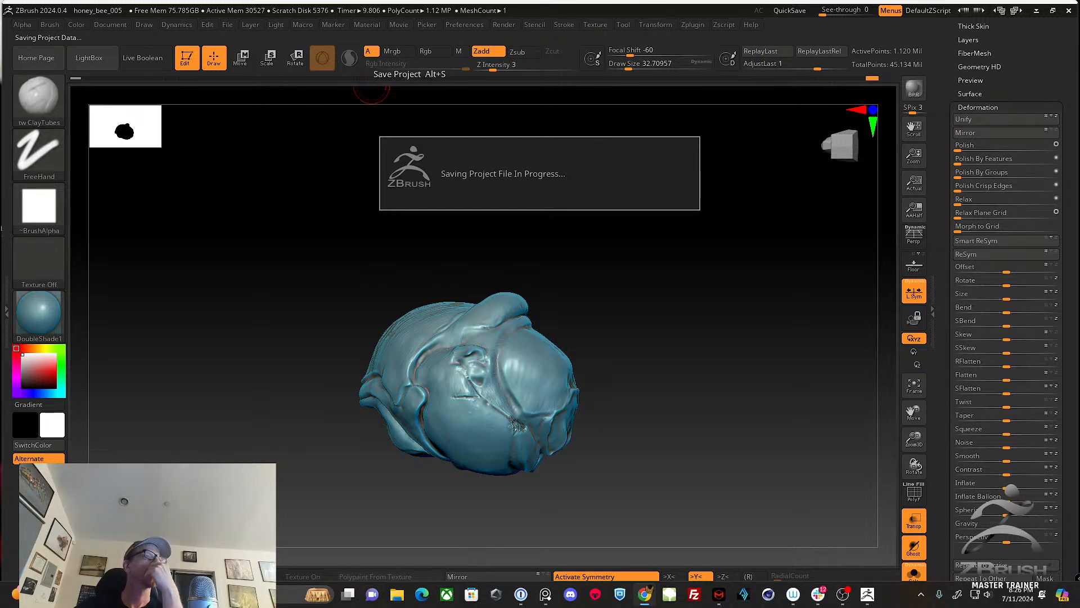
# Switch to Chrome, maximise the window and read the About Biomedisa section on biomedisa.info
pyautogui.moveTo(0, 95); pyautogui.dragTo(575, 111)
pyautogui.scroll(-1, 589, 257)
pyautogui.scroll(-2, 590, 257)
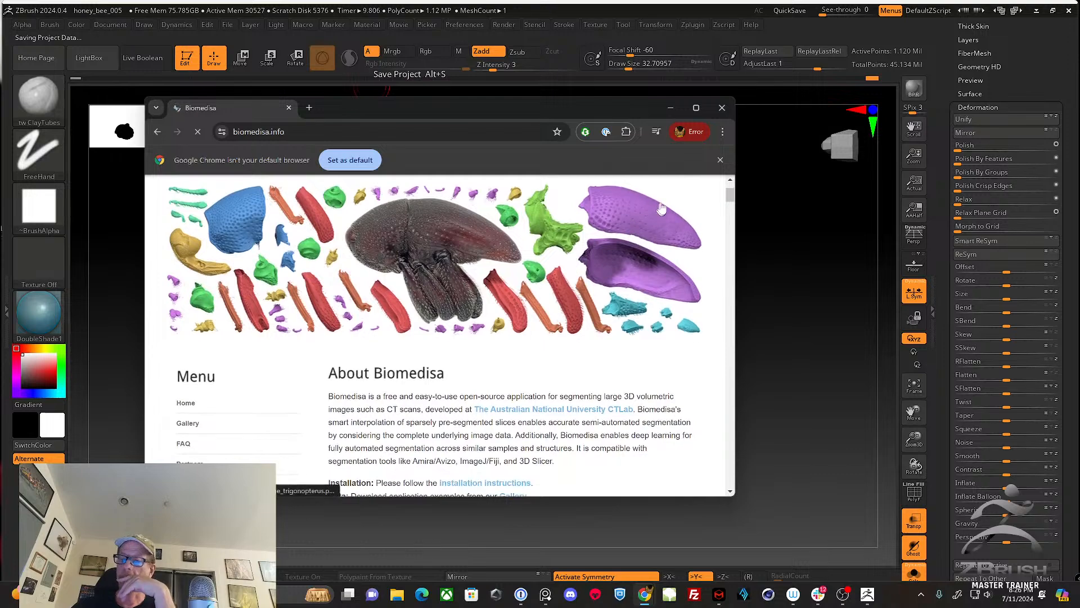
pyautogui.click(697, 108)
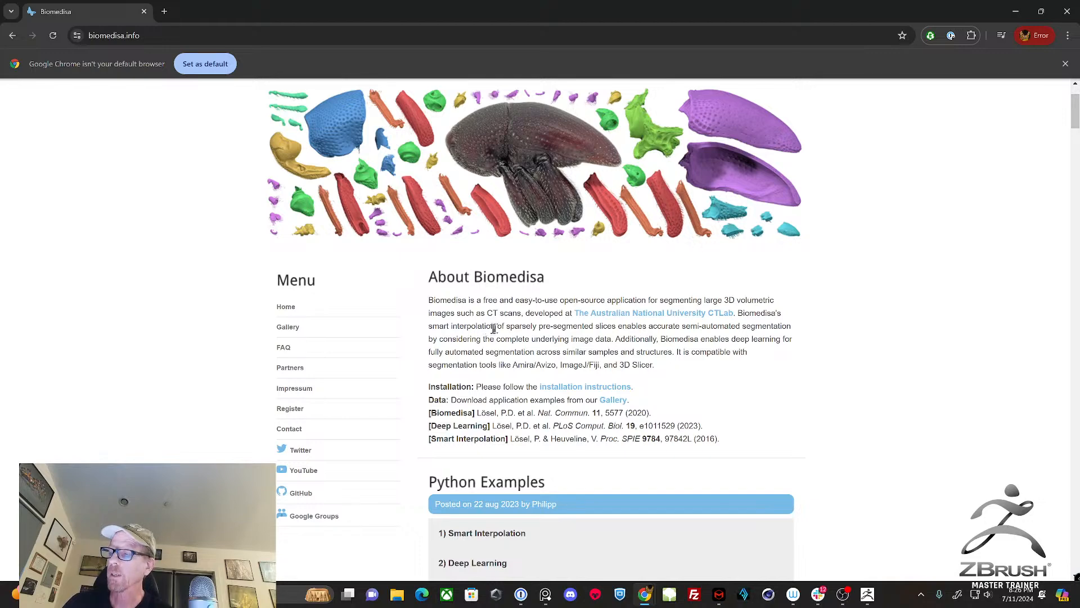
pyautogui.scroll(1, 509, 322)
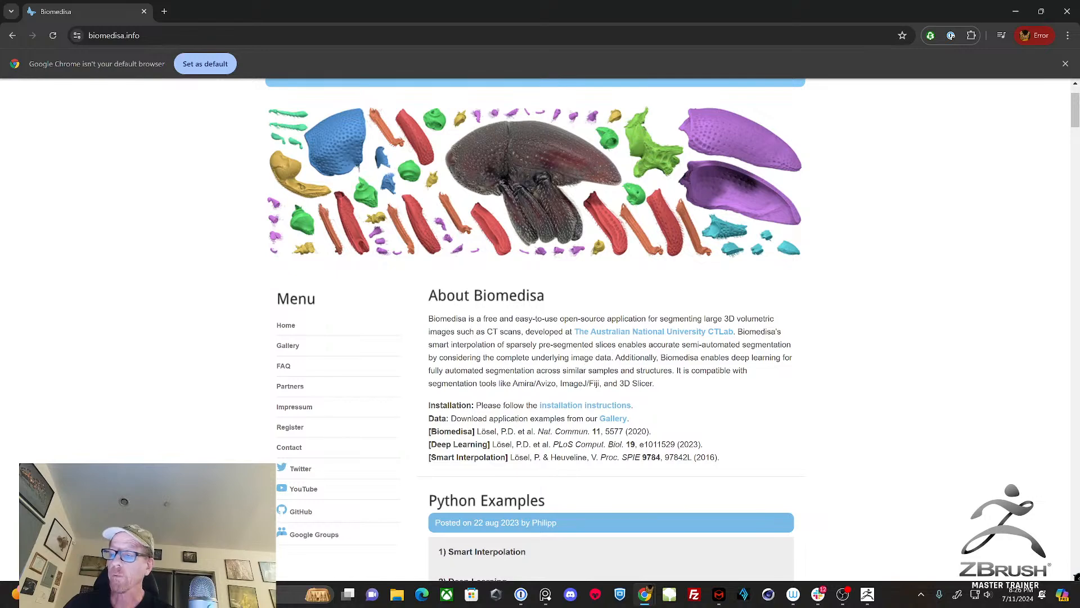
pyautogui.scroll(-1, 589, 358)
pyautogui.scroll(2, 590, 356)
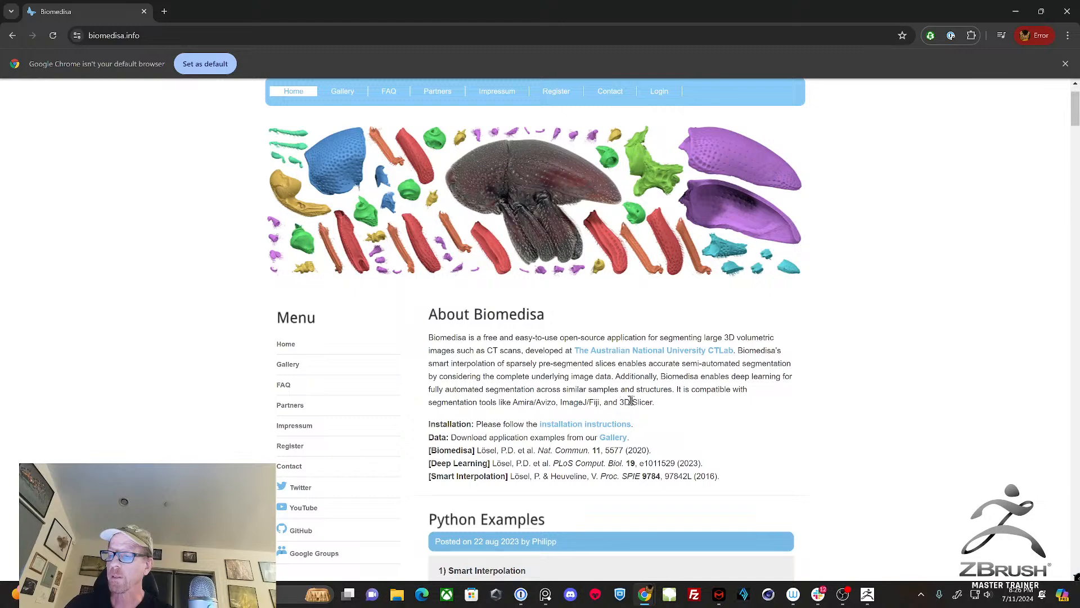
pyautogui.scroll(-1, 633, 400)
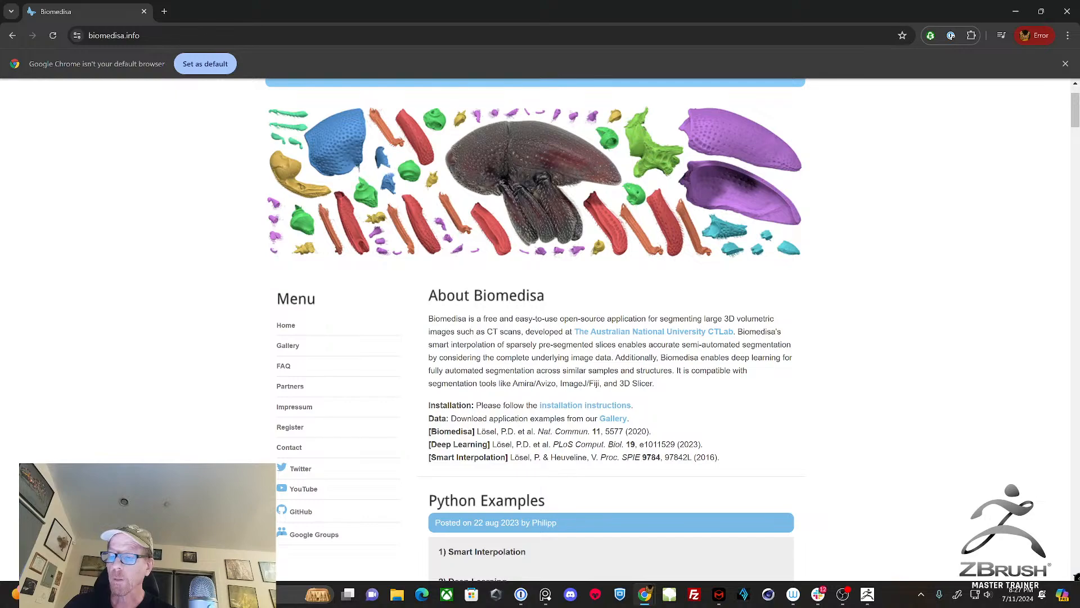
# Look through the Biomedisa posts on Python examples, the 3D Slicer webinar and the deep-learning bee brain analysis
pyautogui.scroll(-3, 632, 378)
pyautogui.scroll(-4, 633, 378)
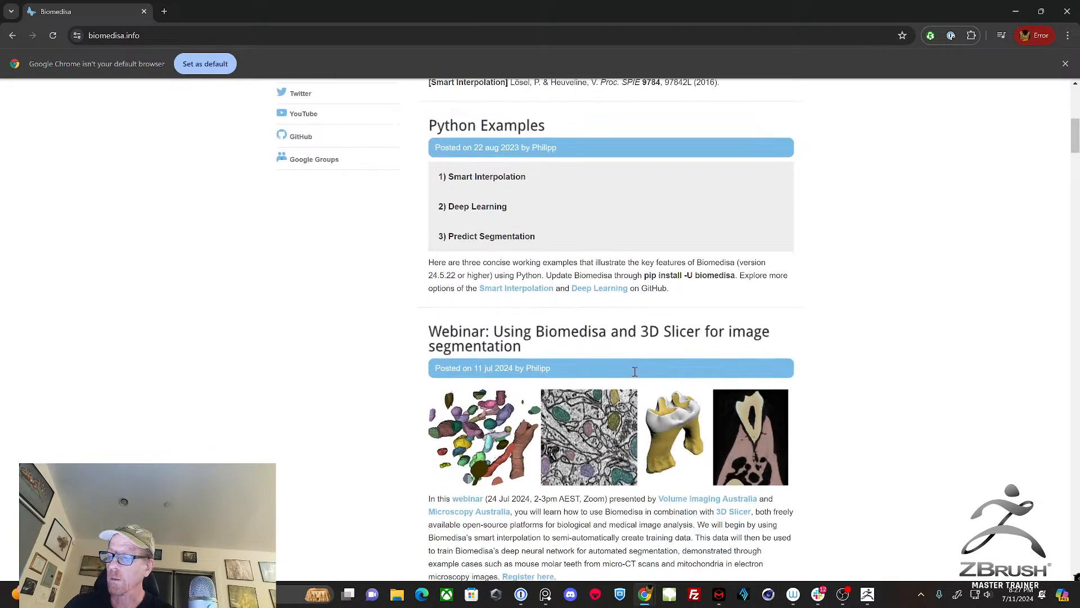
pyautogui.scroll(-1, 634, 371)
pyautogui.scroll(-2, 574, 357)
pyautogui.scroll(-3, 574, 358)
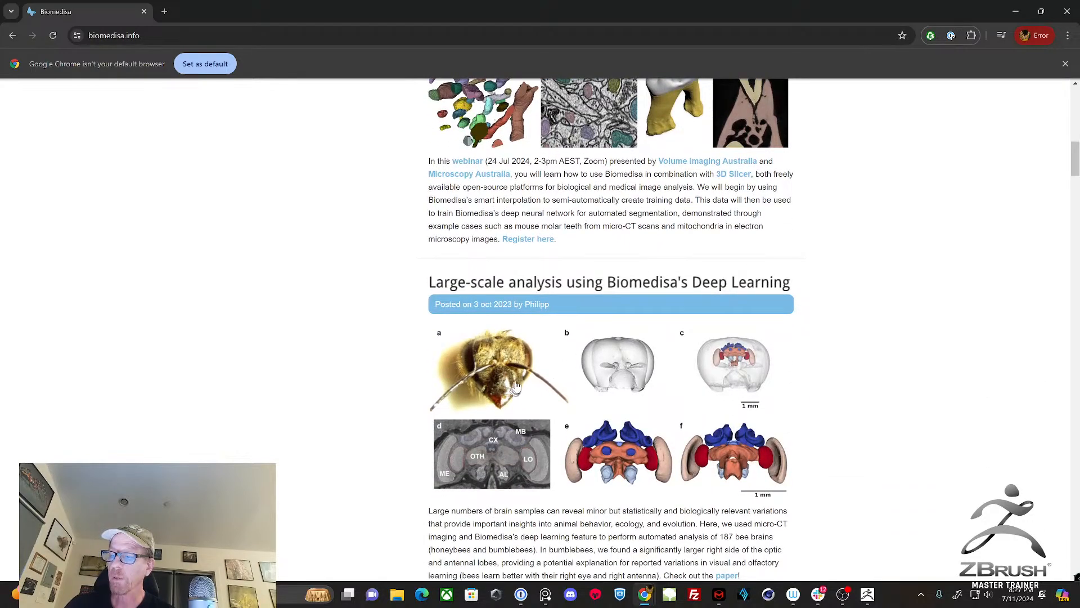
pyautogui.scroll(-2, 636, 417)
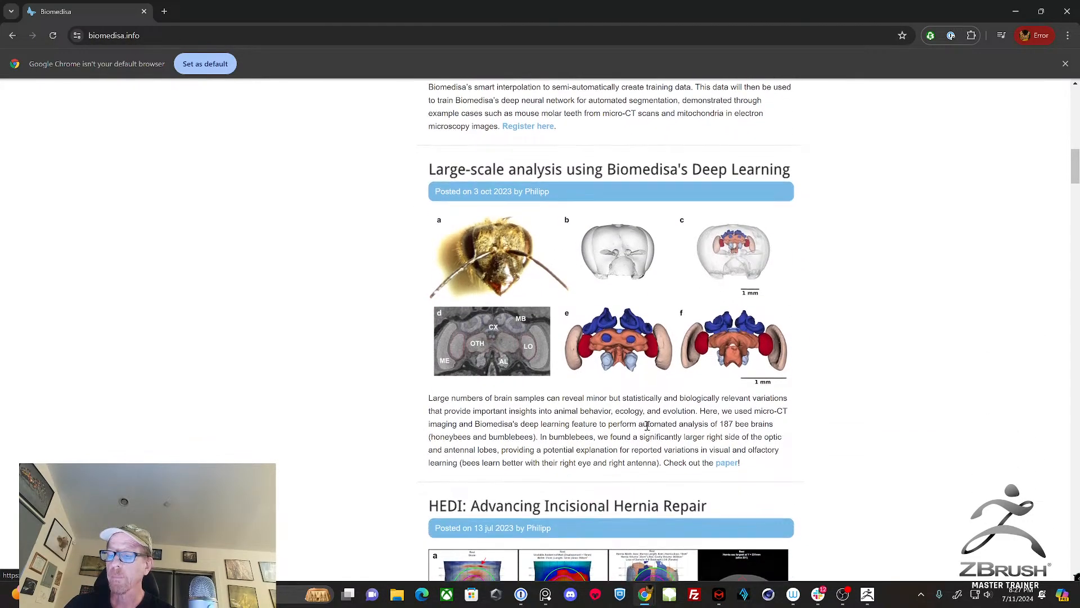
pyautogui.scroll(-5, 647, 426)
pyautogui.scroll(-2, 652, 415)
pyautogui.scroll(2, 651, 410)
pyautogui.scroll(15, 645, 404)
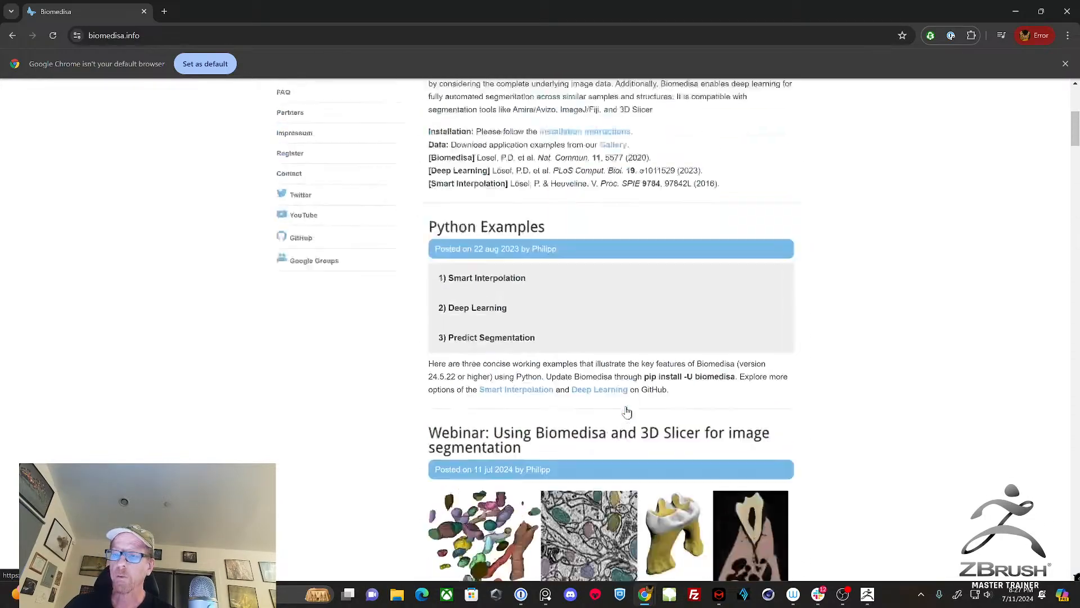
# Return to the start of the Biomedisa home page, highlight its web address and minimise the browser
pyautogui.scroll(6, 627, 412)
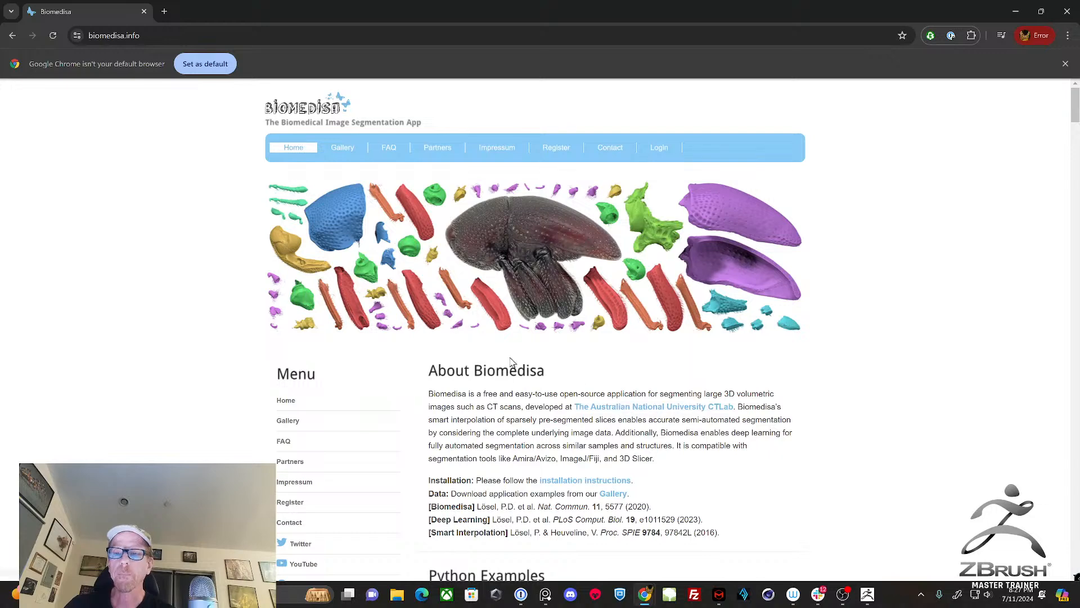
pyautogui.scroll(-1, 513, 363)
pyautogui.scroll(1, 535, 338)
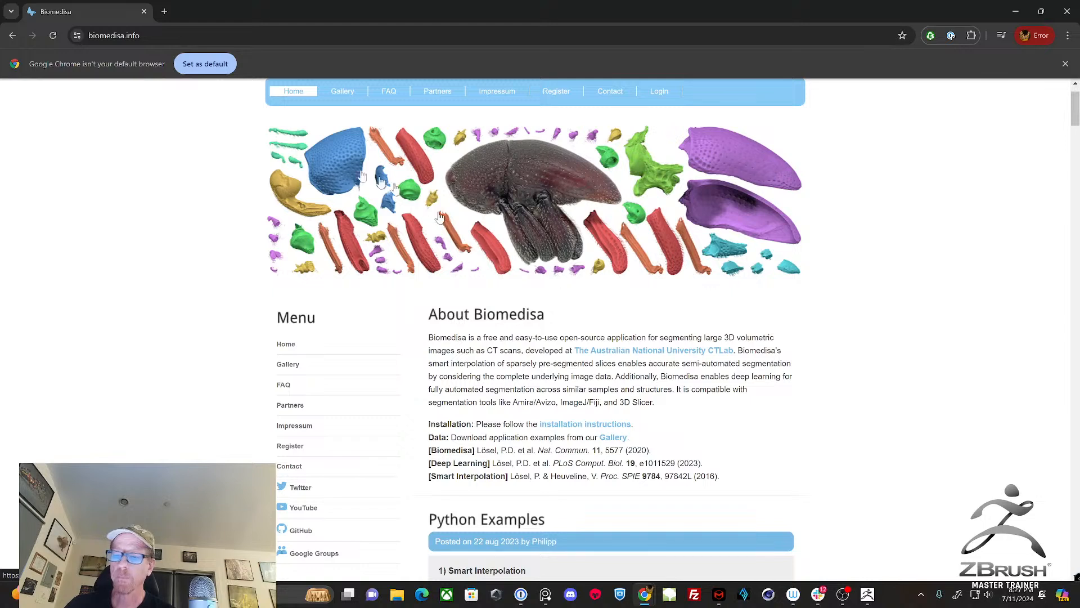
pyautogui.click(163, 36)
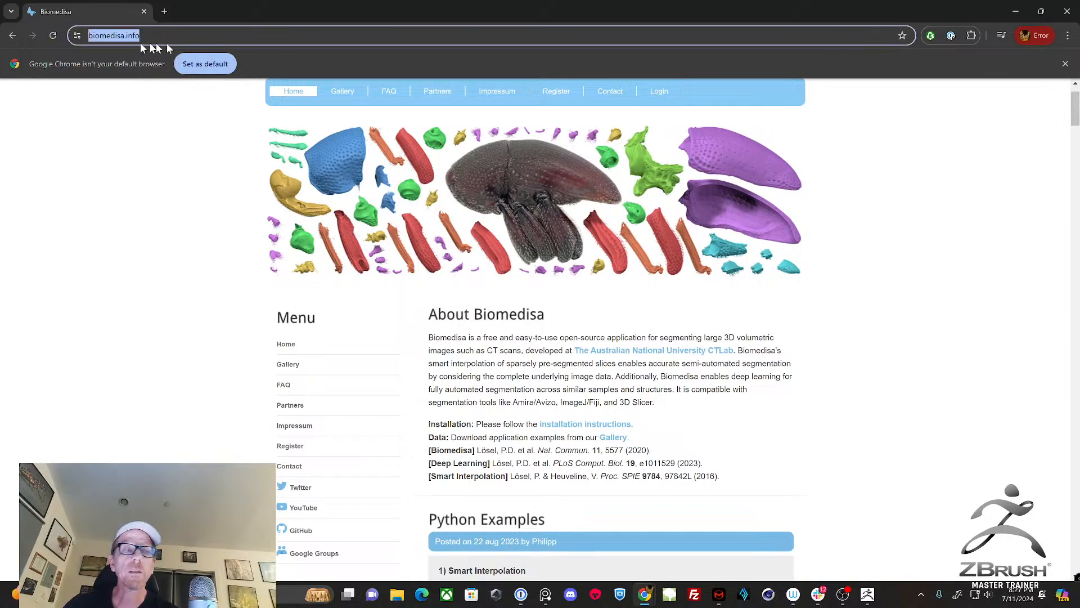
pyautogui.click(1016, 12)
# Smooth the surface around the lower end of the diagonal crease on the thorax side plate
pyautogui.moveTo(669, 439); pyautogui.dragTo(600, 411)
pyautogui.moveTo(592, 388)
pyautogui.keyDown('ctrl'); pyautogui.mouseDown(button='right')
pyautogui.moveTo(609, 411)
pyautogui.moveTo(579, 458)
pyautogui.moveTo(521, 396)
pyautogui.mouseUp(button='right'); pyautogui.keyUp('ctrl')
pyautogui.moveTo(603, 451)
pyautogui.keyDown('shift'); pyautogui.mouseDown()
pyautogui.moveTo(608, 462)
pyautogui.moveTo(580, 451)
pyautogui.mouseUp(); pyautogui.keyUp('shift')
pyautogui.moveTo(611, 451); pyautogui.dragTo(613, 424, button='right')
pyautogui.moveTo(600, 441)
pyautogui.keyDown('shift'); pyautogui.mouseDown()
pyautogui.moveTo(615, 453)
pyautogui.moveTo(584, 434)
pyautogui.mouseUp(); pyautogui.keyUp('shift')
pyautogui.keyDown('ctrl'); pyautogui.moveTo(619, 447); pyautogui.dragTo(626, 475, button='right'); pyautogui.keyUp('ctrl')
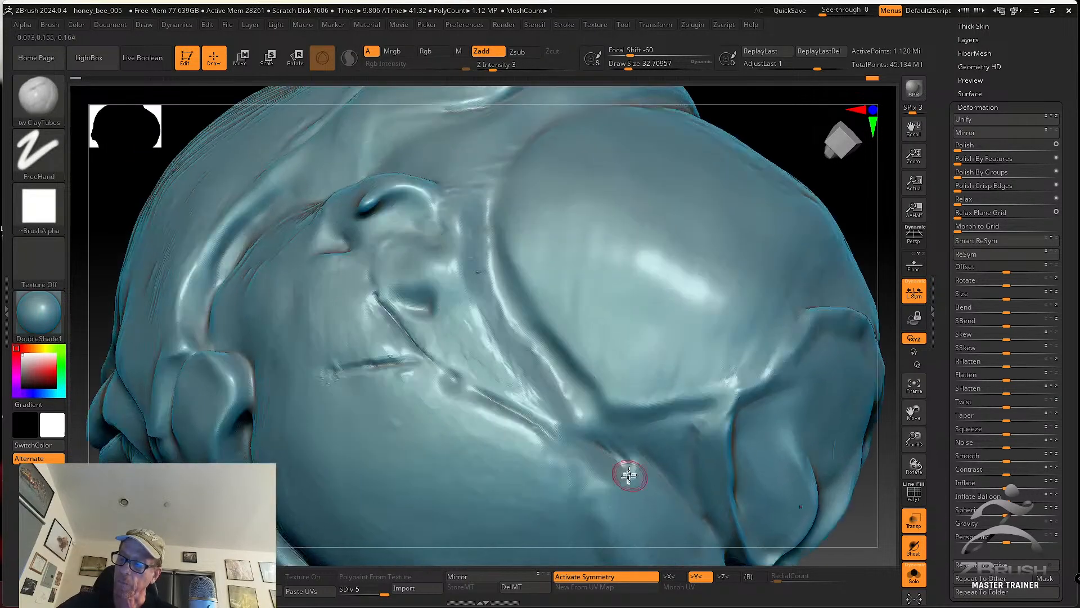
pyautogui.keyDown('shift'); pyautogui.moveTo(612, 478); pyautogui.dragTo(590, 474); pyautogui.keyUp('shift')
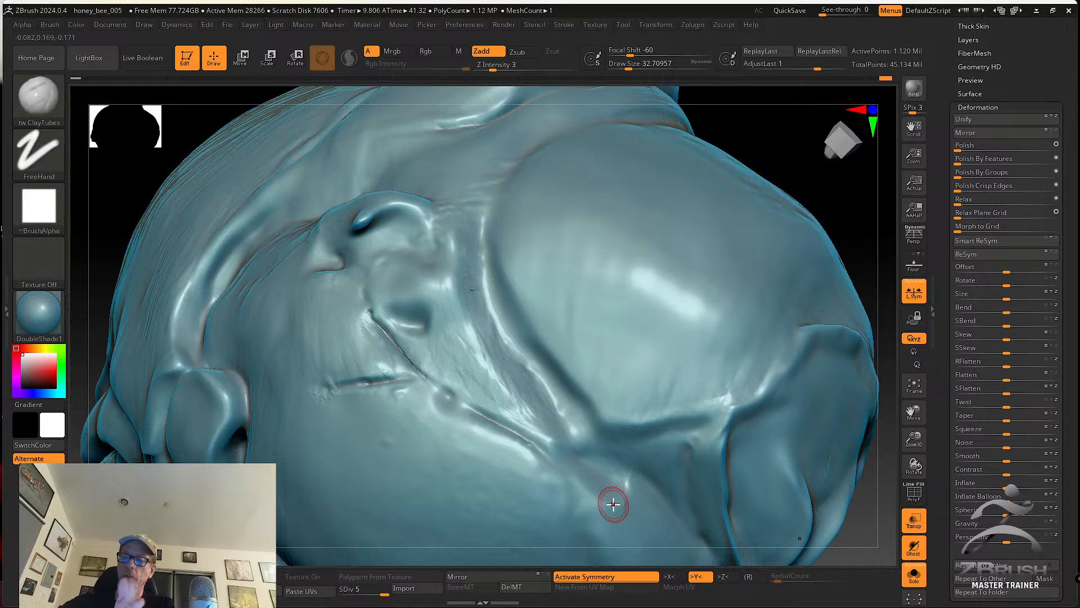
# Build up the plate surface along the diagonal crease with tw ClayTubes at Z Intensity 3 and draw size about 33
pyautogui.moveTo(589, 460)
pyautogui.mouseDown()
pyautogui.moveTo(603, 479)
pyautogui.moveTo(625, 474)
pyautogui.mouseUp()
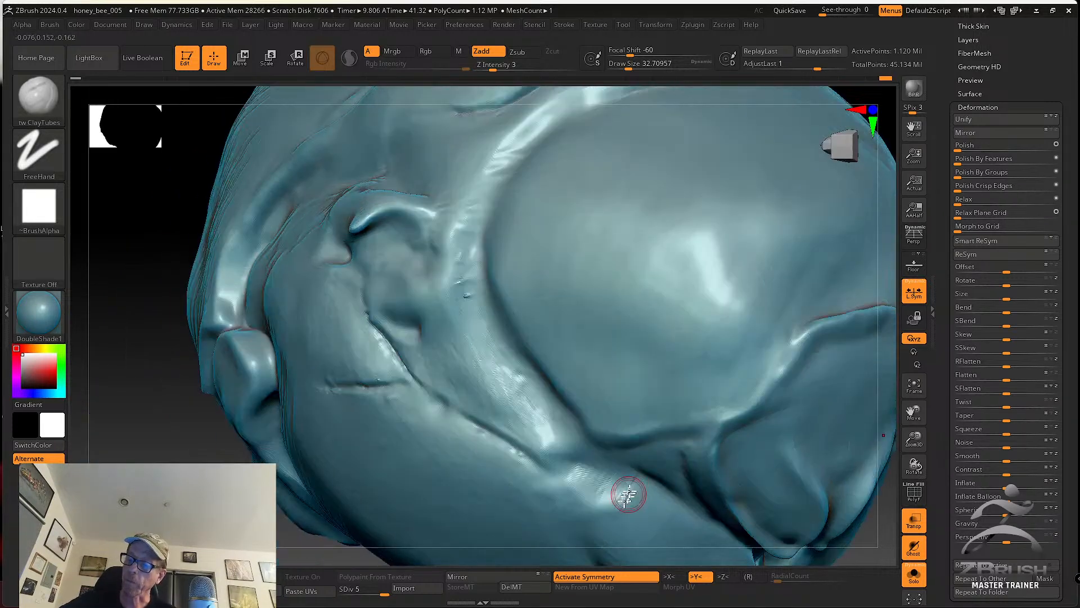
pyautogui.moveTo(627, 494)
pyautogui.mouseDown()
pyautogui.moveTo(585, 469)
pyautogui.moveTo(629, 482)
pyautogui.mouseUp()
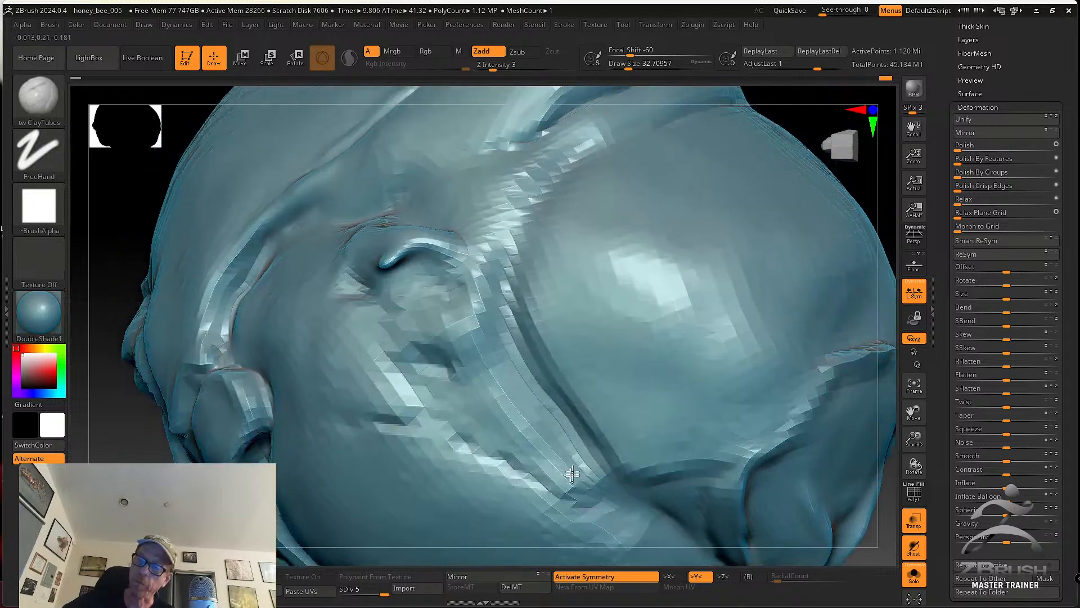
pyautogui.moveTo(487, 418)
pyautogui.mouseDown()
pyautogui.moveTo(460, 378)
pyautogui.moveTo(483, 386)
pyautogui.moveTo(479, 432)
pyautogui.moveTo(519, 406)
pyautogui.moveTo(548, 421)
pyautogui.moveTo(563, 459)
pyautogui.moveTo(589, 446)
pyautogui.mouseUp()
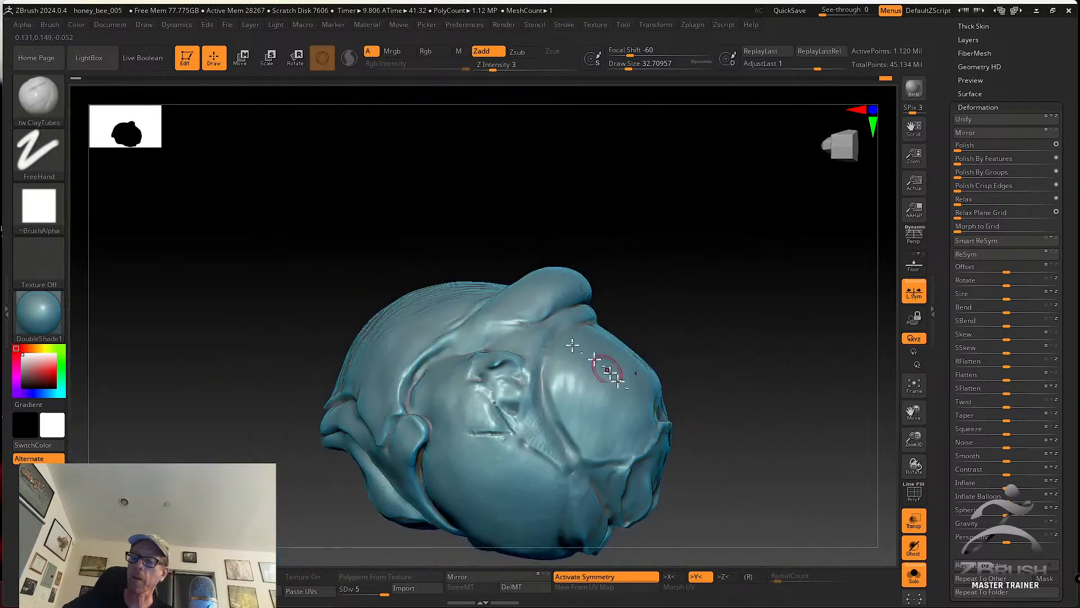
pyautogui.keyDown('alt'); pyautogui.moveTo(613, 375); pyautogui.dragTo(572, 344, button='right'); pyautogui.keyUp('alt')
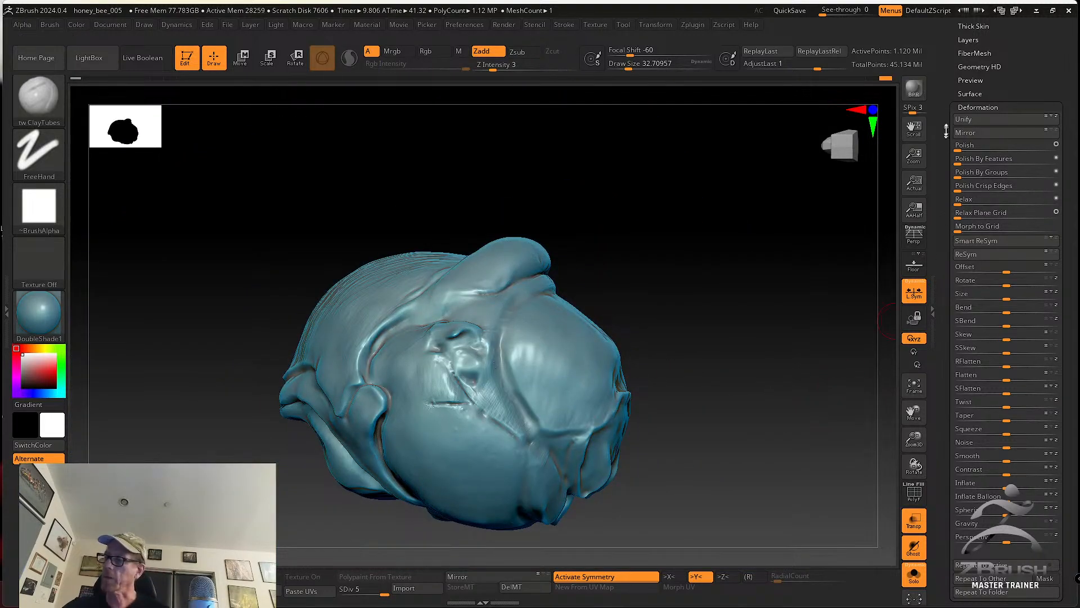
# Leave a canvas snapshot of the Bee_from_scan_01 subtool beside the model as reference and reselect the thorax_retopo1 subtool
pyautogui.moveTo(947, 132); pyautogui.dragTo(952, 196)
pyautogui.click(977, 103)
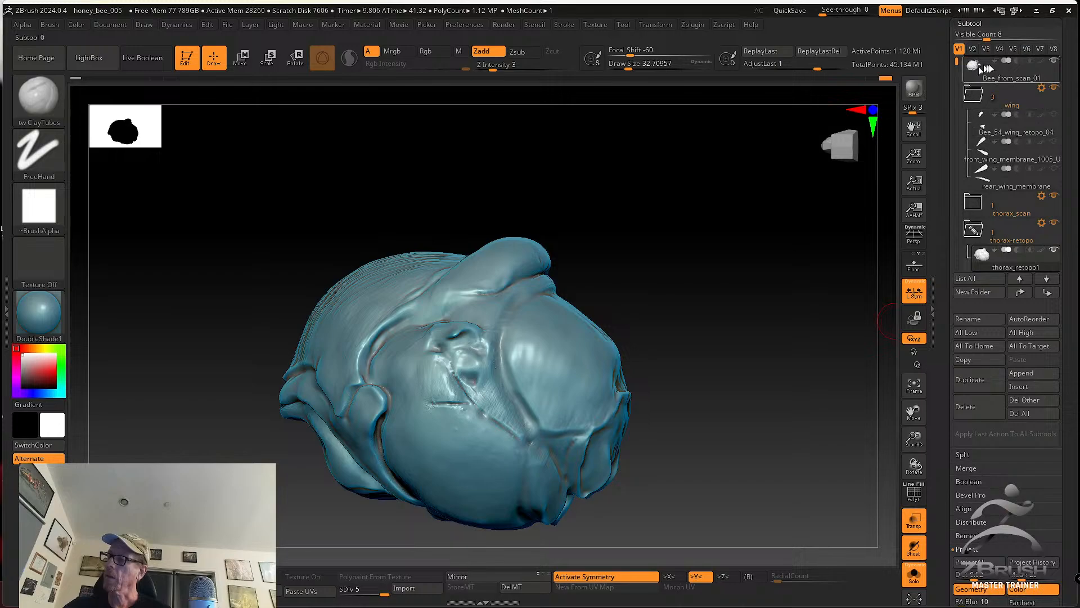
pyautogui.click(1003, 78)
pyautogui.moveTo(724, 243); pyautogui.dragTo(595, 230)
pyautogui.moveTo(591, 234); pyautogui.dragTo(569, 224)
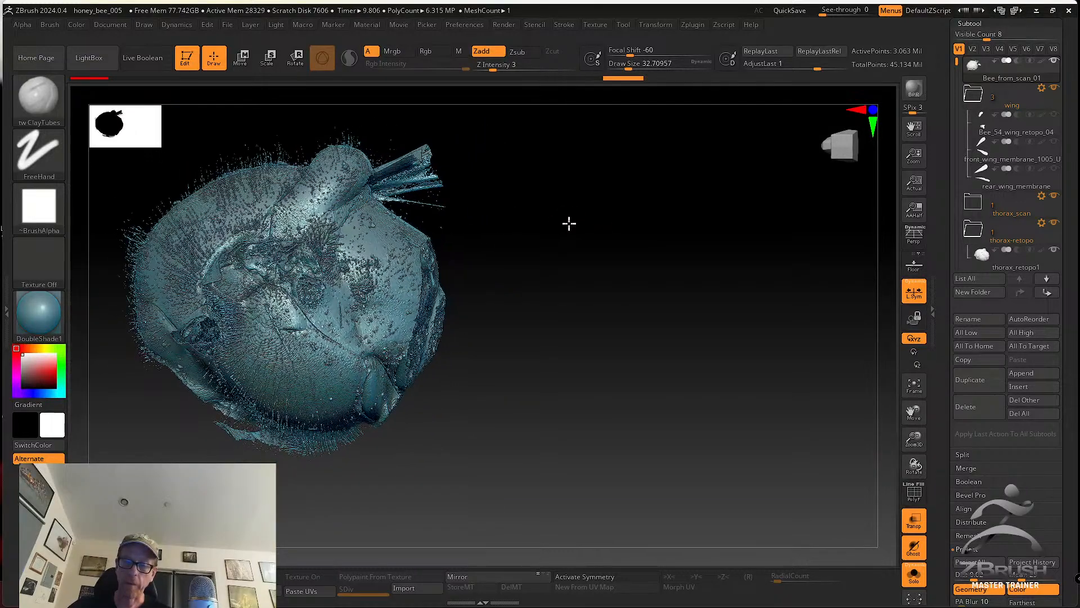
pyautogui.press('shift')
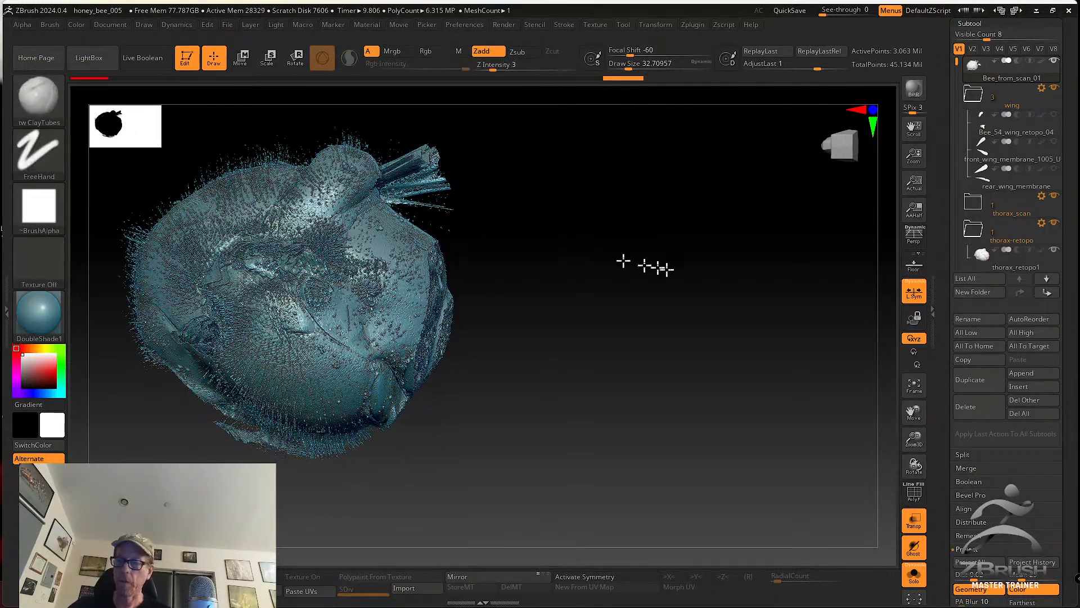
pyautogui.click(1016, 269)
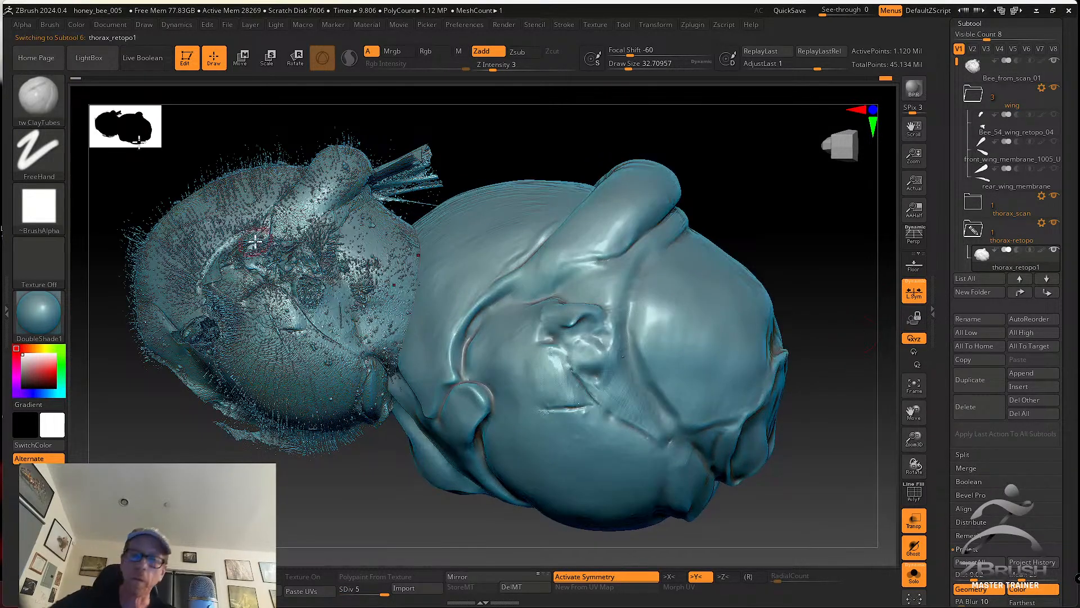
# Carve the lower curved outline of the small side plate with the SK_Cloth brush at Z Intensity 20 and draw size about 18
pyautogui.click(38, 96)
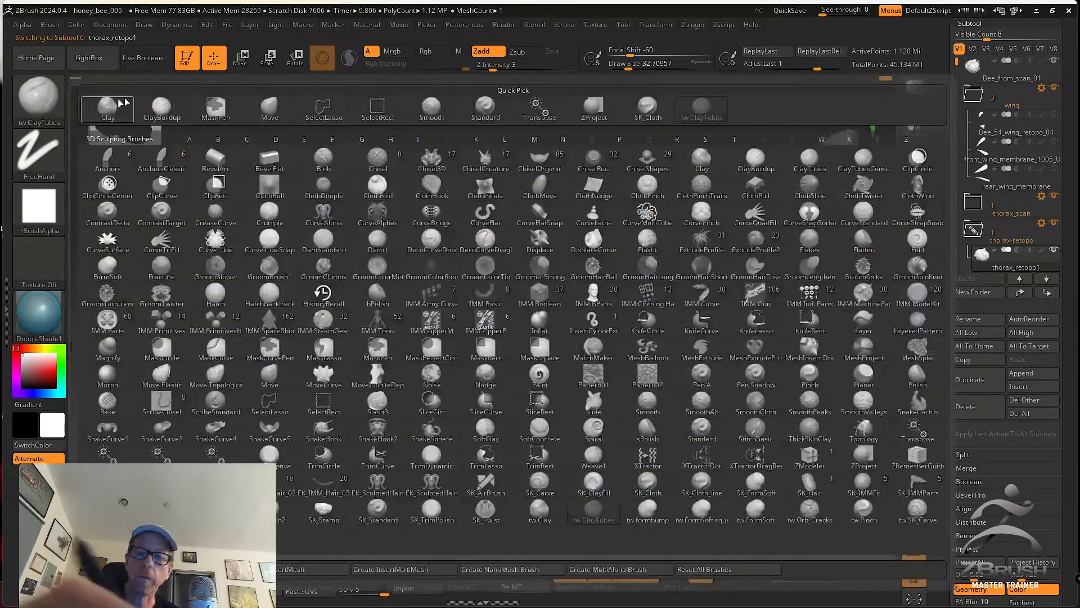
pyautogui.click(651, 109)
pyautogui.press('s')
pyautogui.moveTo(583, 386); pyautogui.dragTo(578, 386)
pyautogui.moveTo(585, 379); pyautogui.dragTo(576, 371, button='right')
pyautogui.moveTo(507, 380); pyautogui.dragTo(549, 410)
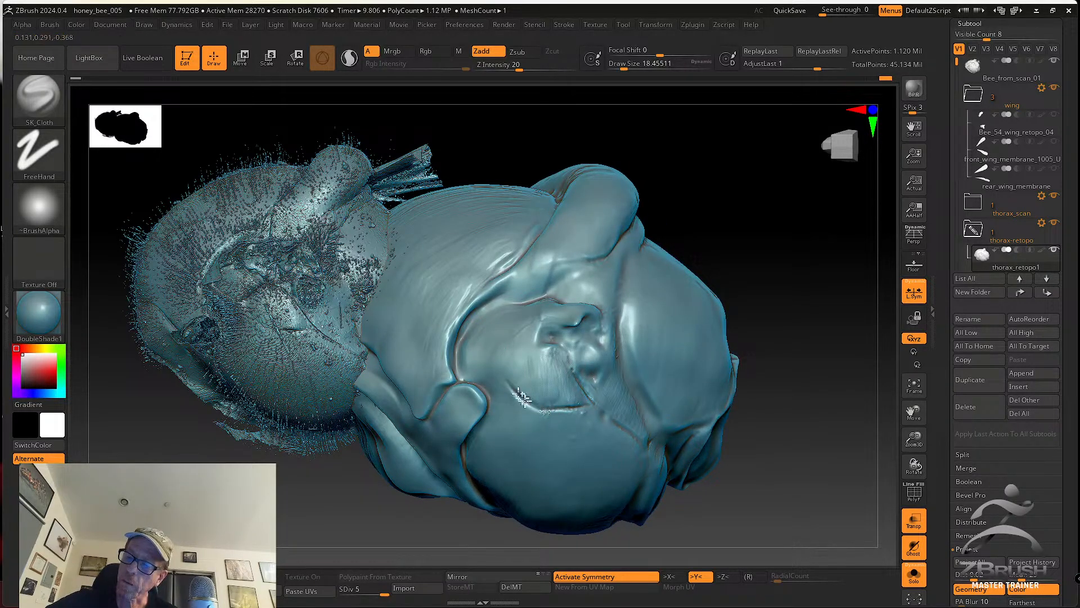
# Extend the SK_Cloth groove around the small plate's upper edge, just below the pitted area, to close its outline
pyautogui.moveTo(556, 375); pyautogui.dragTo(543, 366, button='right')
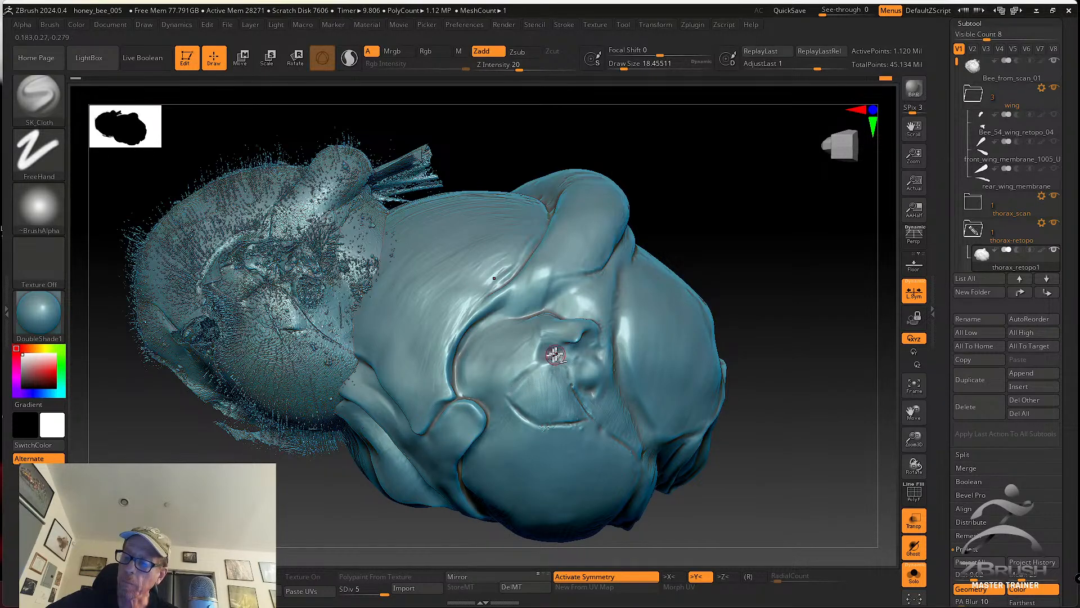
pyautogui.moveTo(559, 356); pyautogui.dragTo(550, 353, button='right')
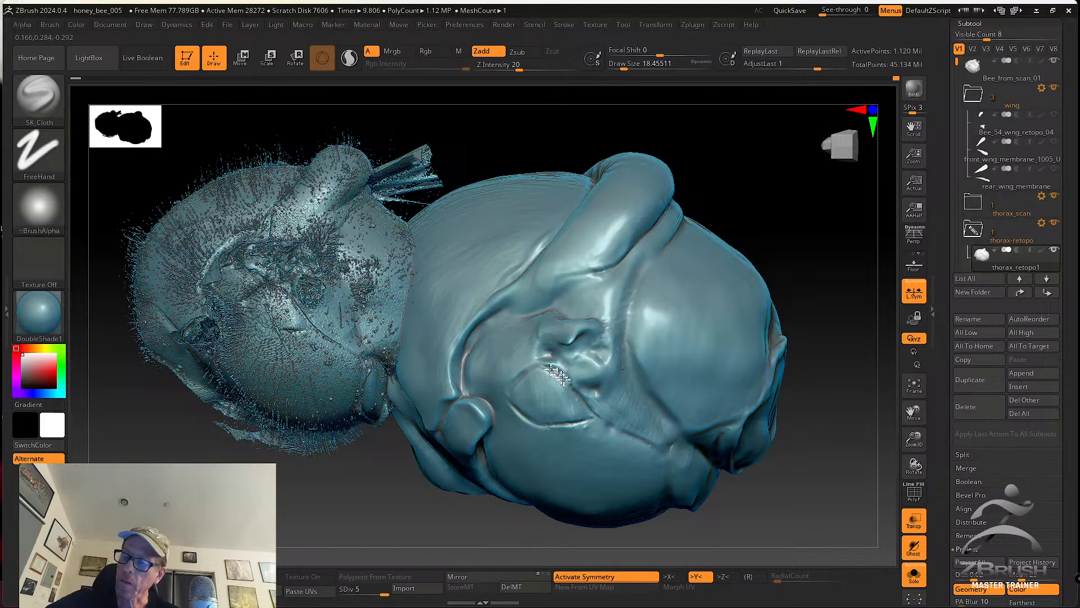
pyautogui.moveTo(581, 398)
pyautogui.mouseDown(button='right')
pyautogui.moveTo(552, 366)
pyautogui.moveTo(574, 355)
pyautogui.mouseUp(button='right')
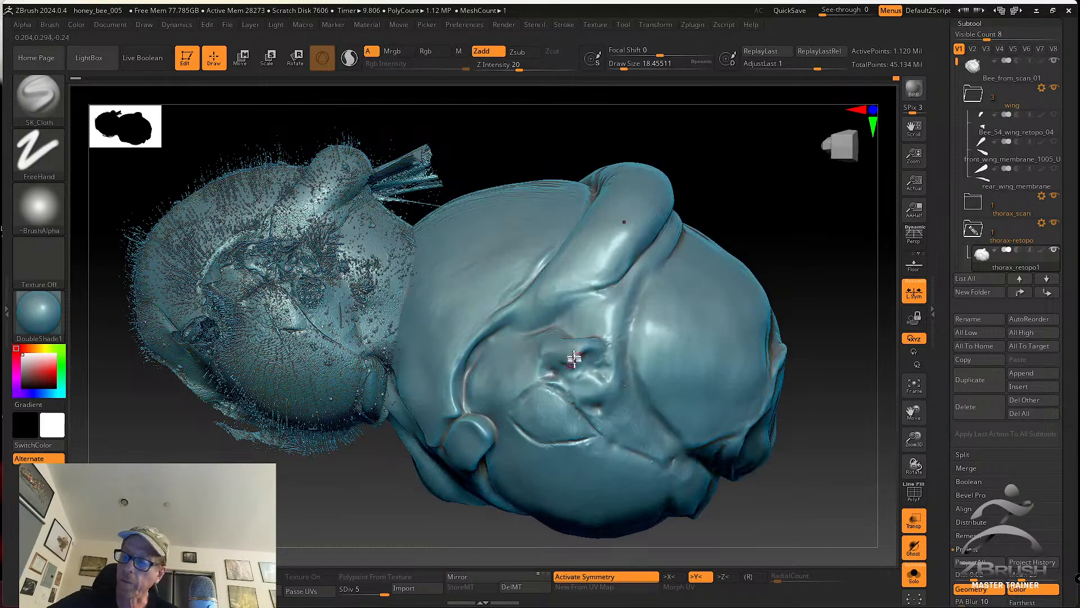
# Sharpen the groove around the small side plate with SK_Cloth at draw size about 16, matching the scan reference
pyautogui.press('[')
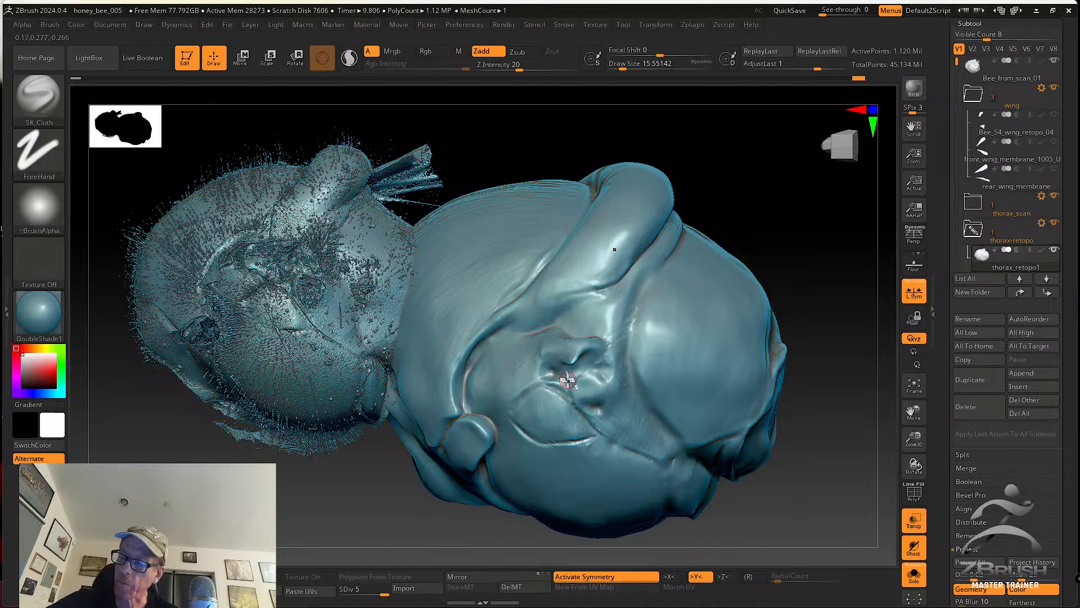
pyautogui.moveTo(570, 393)
pyautogui.keyDown('ctrl'); pyautogui.mouseDown(button='right')
pyautogui.moveTo(582, 412)
pyautogui.moveTo(579, 381)
pyautogui.moveTo(575, 412)
pyautogui.moveTo(575, 394)
pyautogui.mouseUp(button='right'); pyautogui.keyUp('ctrl')
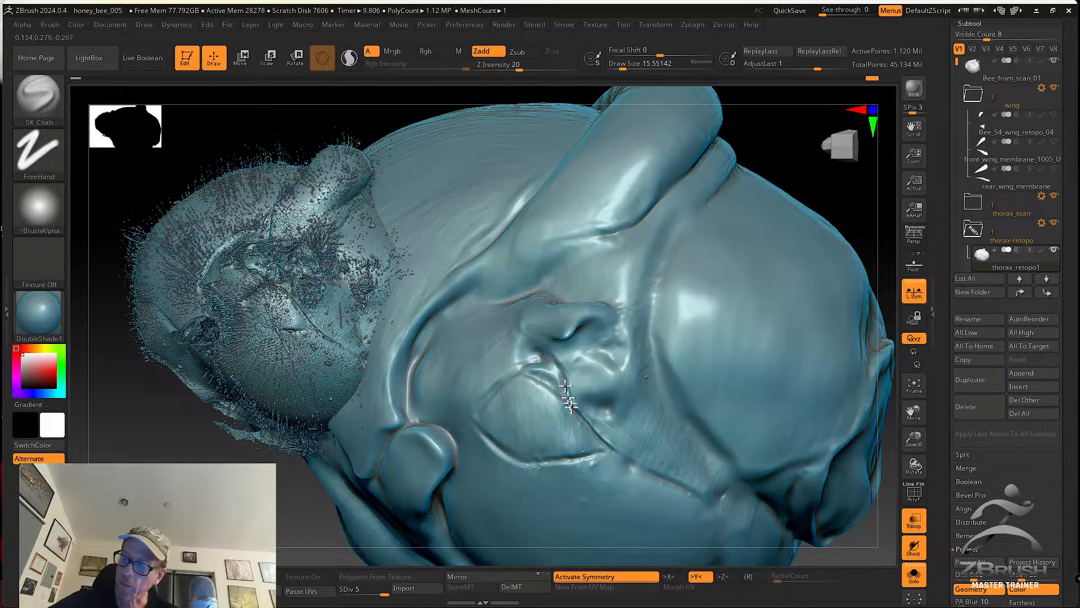
pyautogui.moveTo(588, 419)
pyautogui.mouseDown(button='right')
pyautogui.moveTo(531, 401)
pyautogui.moveTo(537, 428)
pyautogui.mouseUp(button='right')
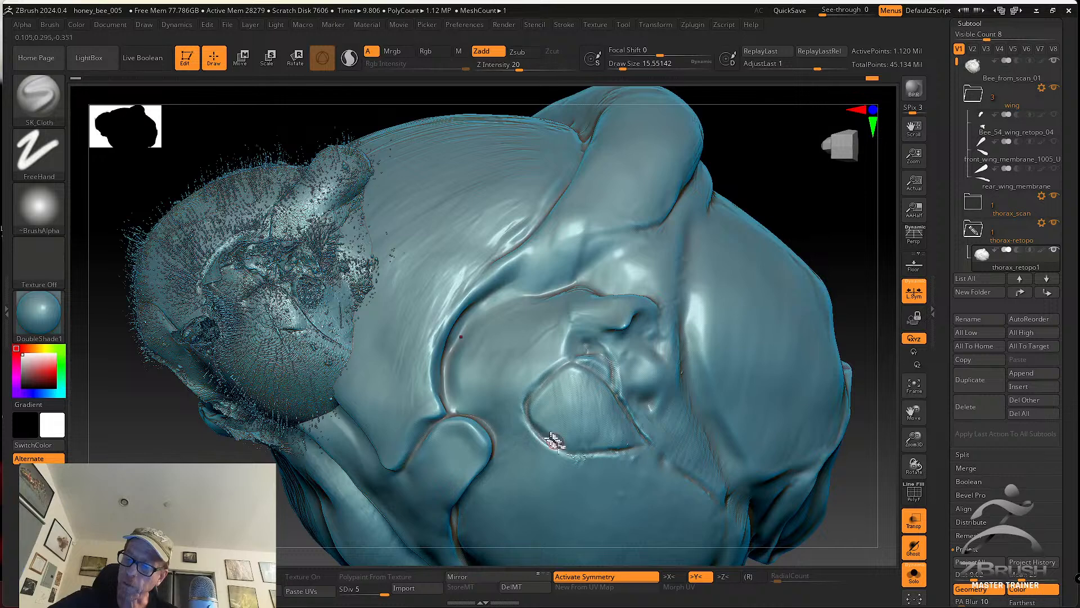
pyautogui.moveTo(619, 392); pyautogui.dragTo(553, 407, button='right')
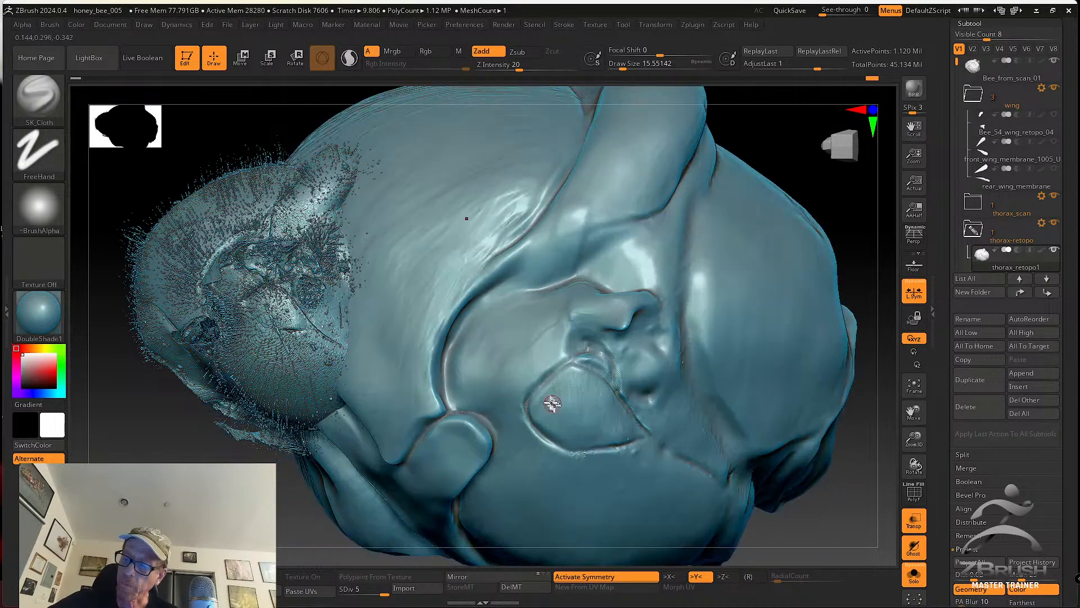
pyautogui.moveTo(589, 446)
pyautogui.mouseDown(button='right')
pyautogui.moveTo(562, 390)
pyautogui.moveTo(589, 411)
pyautogui.mouseUp(button='right')
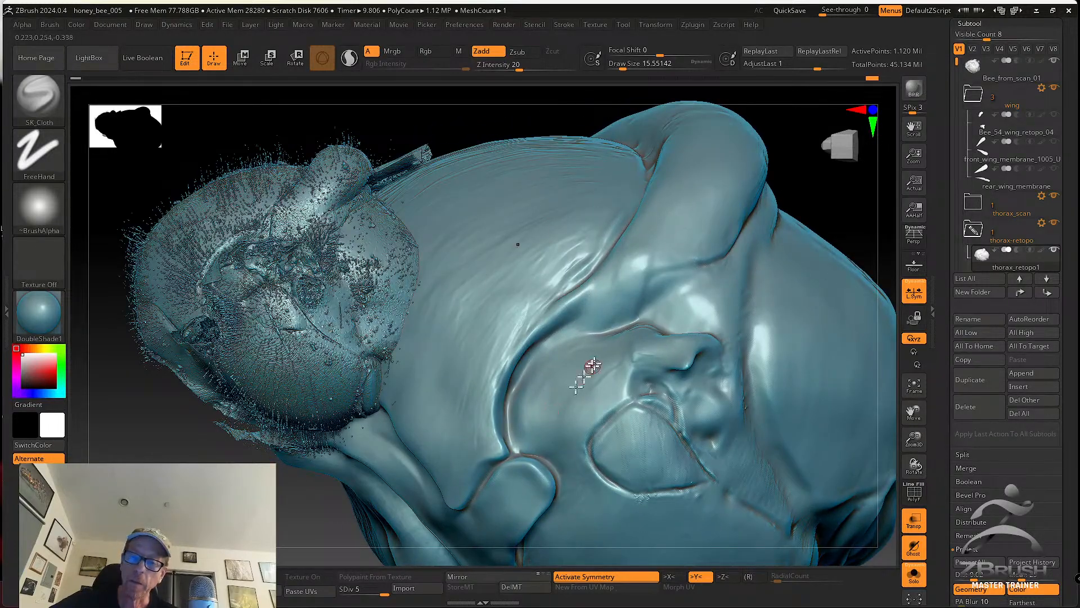
pyautogui.moveTo(609, 352); pyautogui.dragTo(607, 377, button='right')
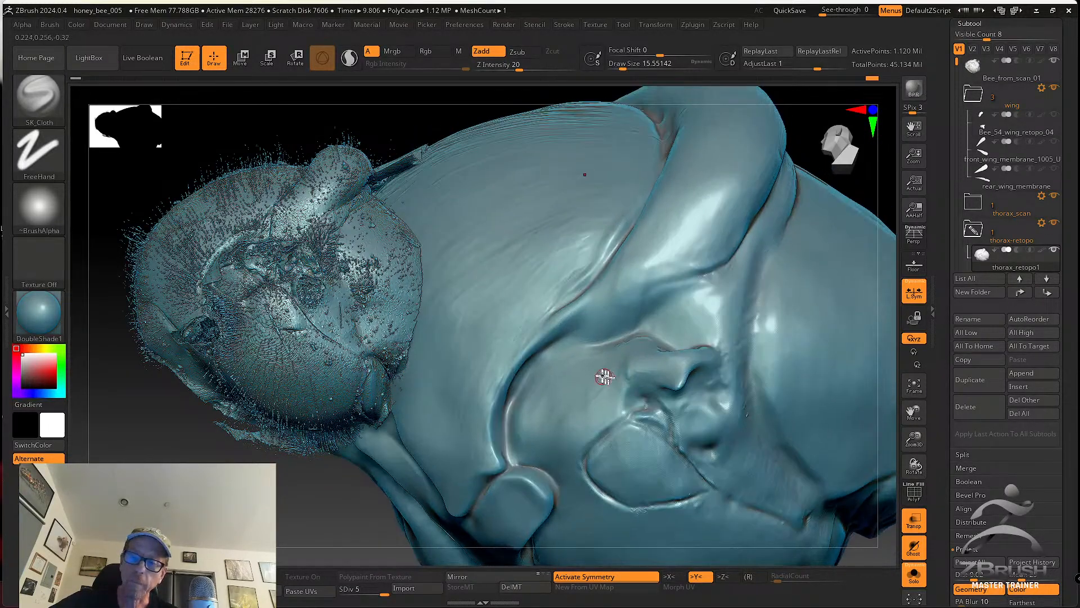
# Carve the lower and upper outline of the larger side plate beside the small plate with SK_Cloth at draw size about 16
pyautogui.moveTo(576, 426); pyautogui.dragTo(581, 421, button='right')
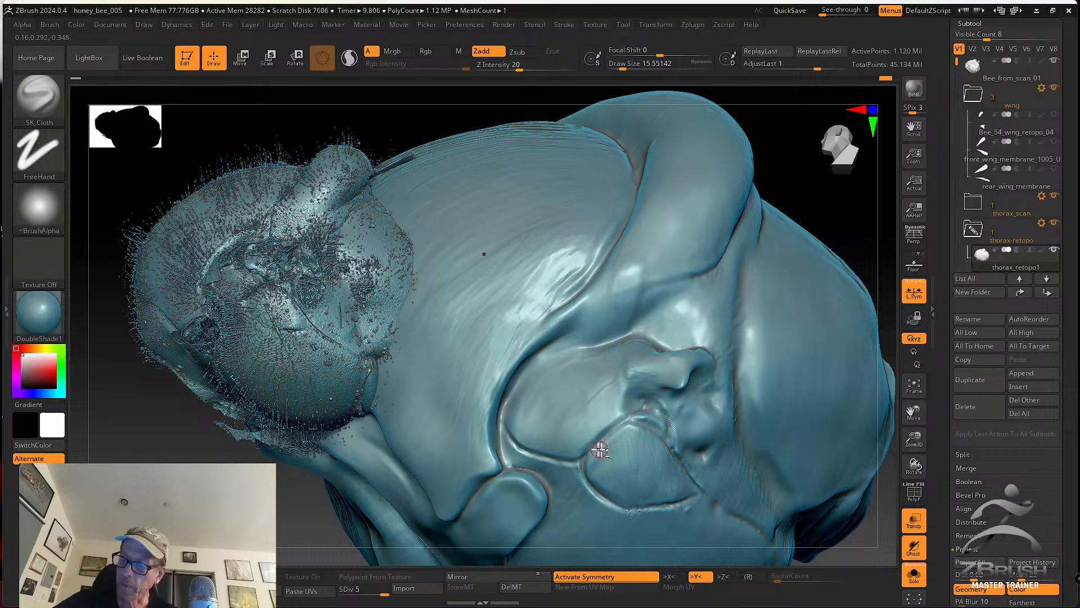
pyautogui.moveTo(636, 393); pyautogui.dragTo(610, 390, button='right')
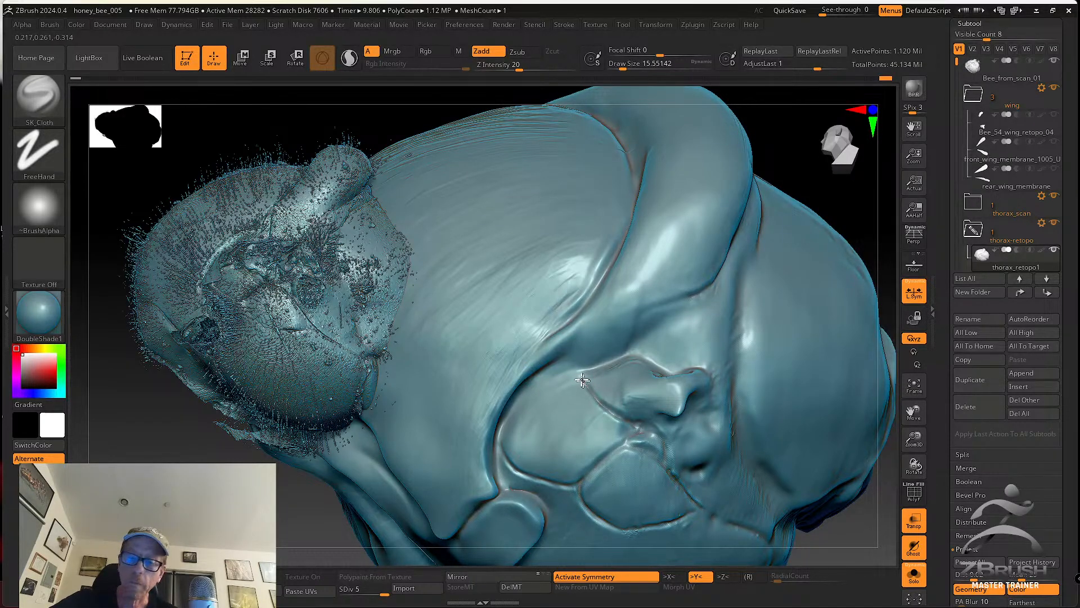
pyautogui.moveTo(574, 376); pyautogui.dragTo(554, 405, button='right')
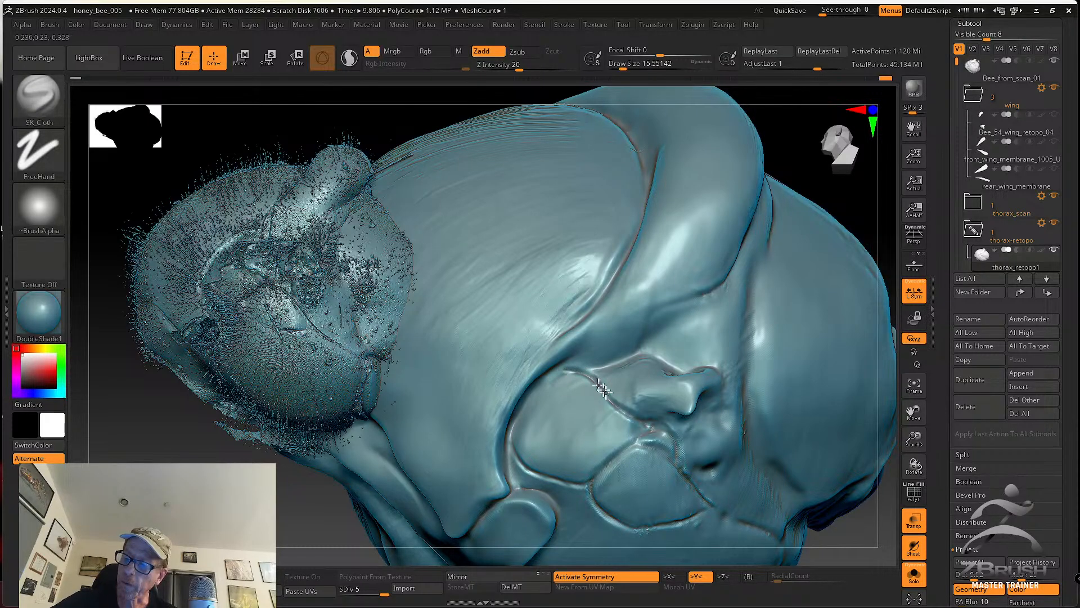
pyautogui.moveTo(641, 419); pyautogui.dragTo(394, 313, button='right')
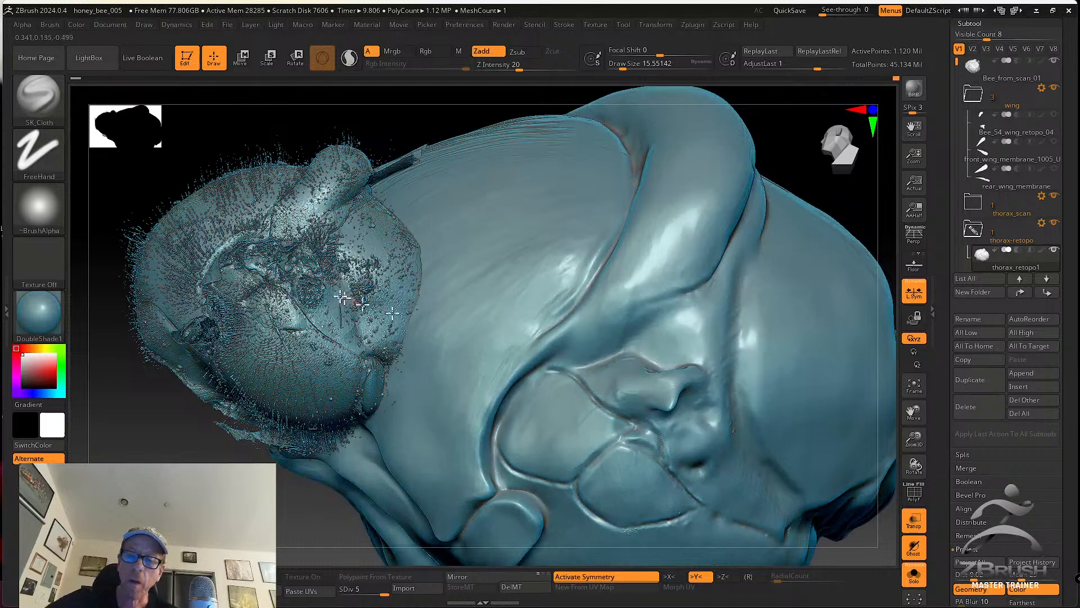
# Compare the side plates with the overlaid scan by turning Solo mode off and on, leaving only the retopologized thorax isolated
pyautogui.click(916, 579)
pyautogui.click(916, 579)
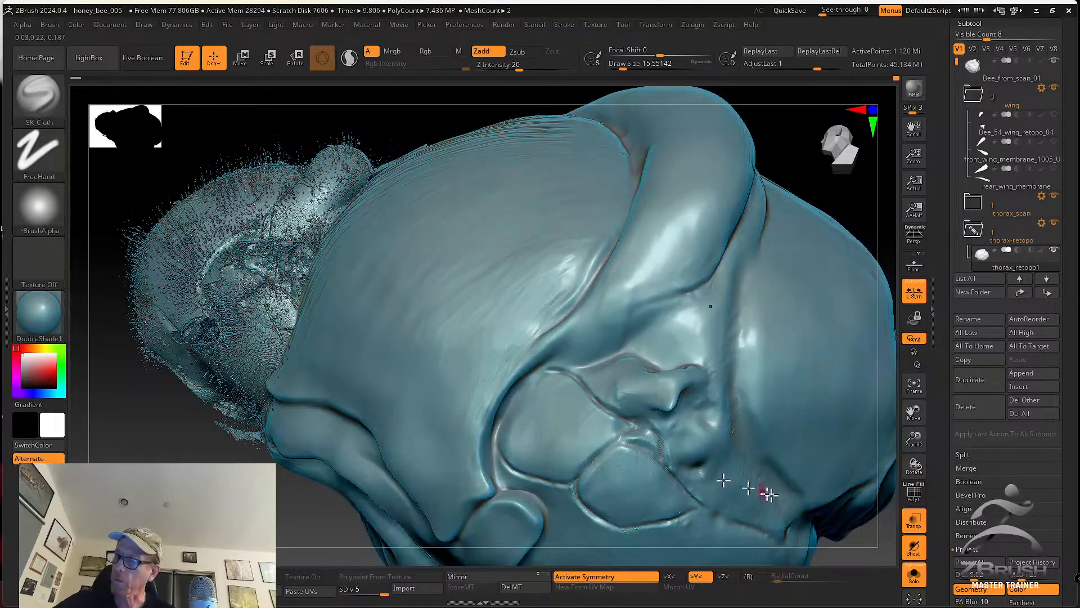
pyautogui.click(909, 579)
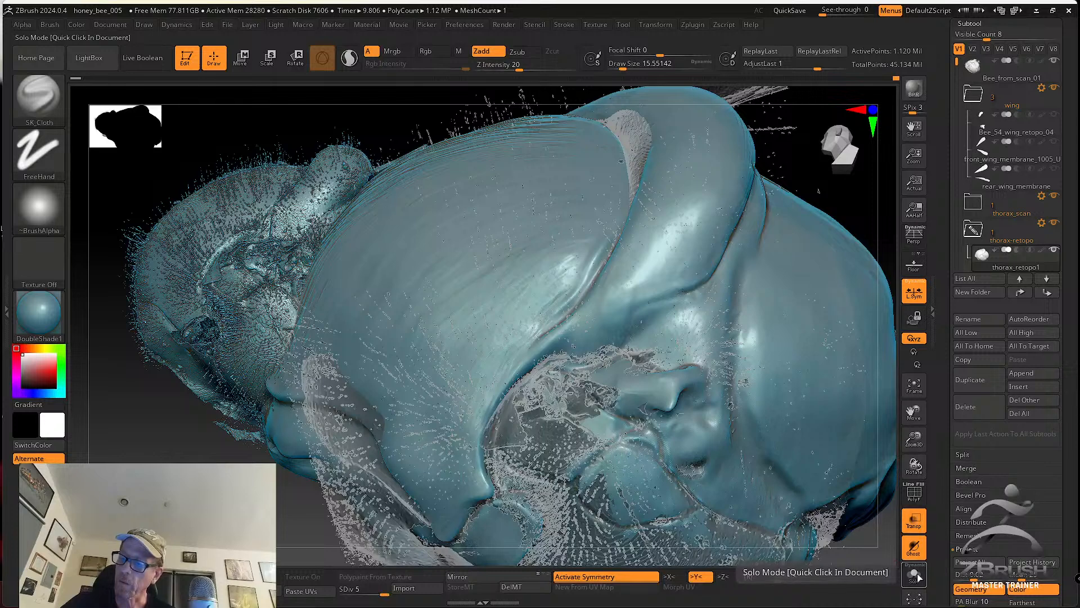
pyautogui.click(916, 578)
# Mask the larger side plate and its surrounding grooves at draw size about 56 and invert the mask to protect the rest of the thorax
pyautogui.press('s')
pyautogui.moveTo(518, 442)
pyautogui.mouseDown()
pyautogui.moveTo(530, 438)
pyautogui.moveTo(526, 374)
pyautogui.moveTo(603, 424)
pyautogui.moveTo(523, 377)
pyautogui.moveTo(578, 474)
pyautogui.moveTo(526, 415)
pyautogui.moveTo(526, 393)
pyautogui.moveTo(488, 442)
pyautogui.moveTo(565, 372)
pyautogui.moveTo(615, 405)
pyautogui.moveTo(641, 378)
pyautogui.moveTo(633, 380)
pyautogui.mouseUp()
pyautogui.press('ctrl')
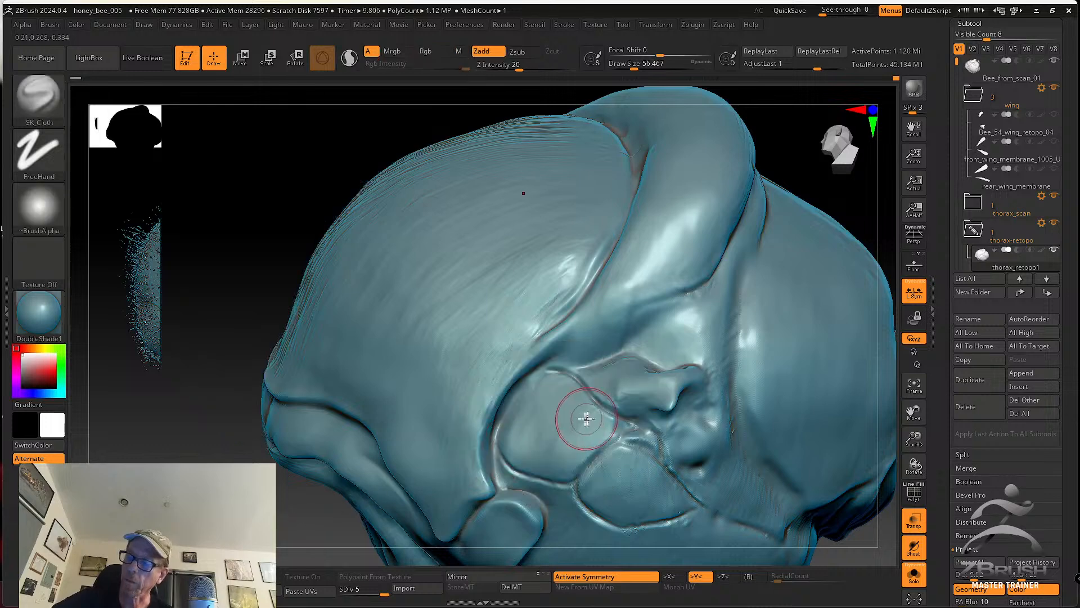
pyautogui.hotkey('ctrl', 'i')
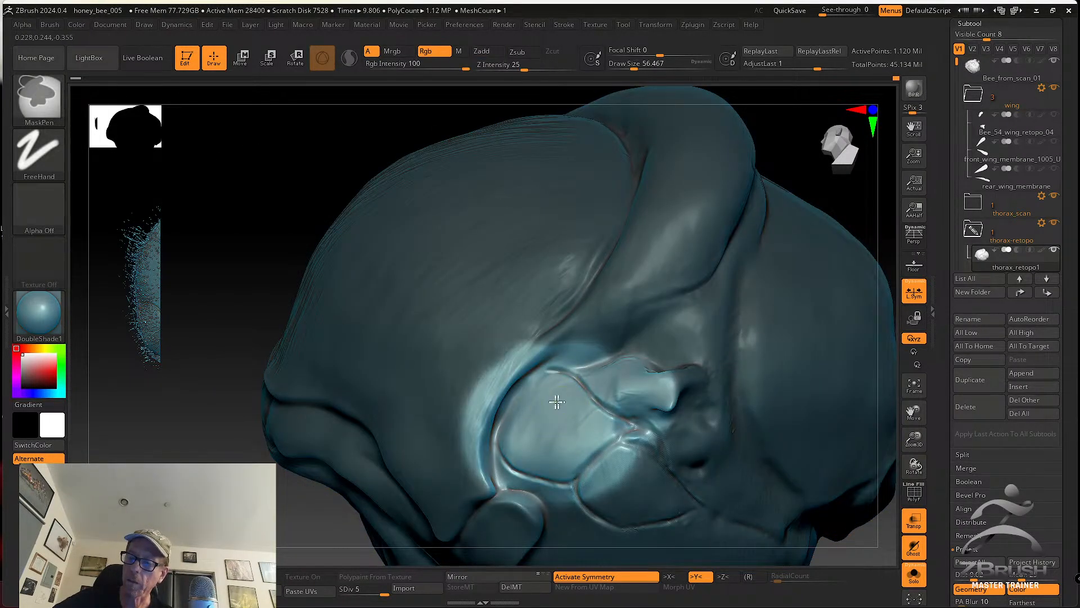
pyautogui.moveTo(309, 513); pyautogui.dragTo(312, 510)
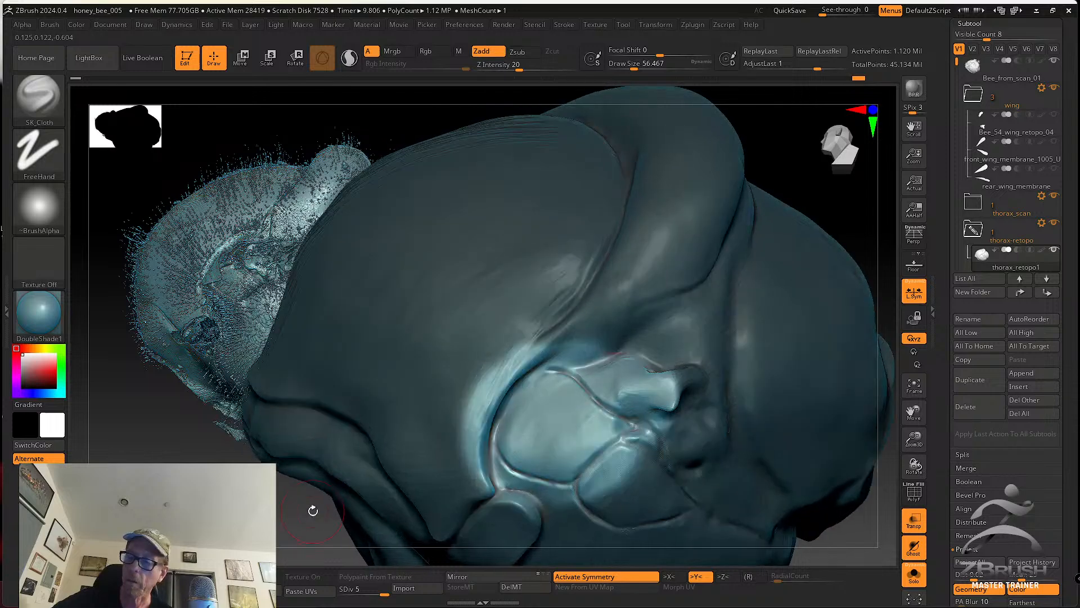
# Try projecting the scan detail onto the unmasked side plate with ProjectAll at Dist 0.02, and undo the projection
pyautogui.scroll(-3, 945, 475)
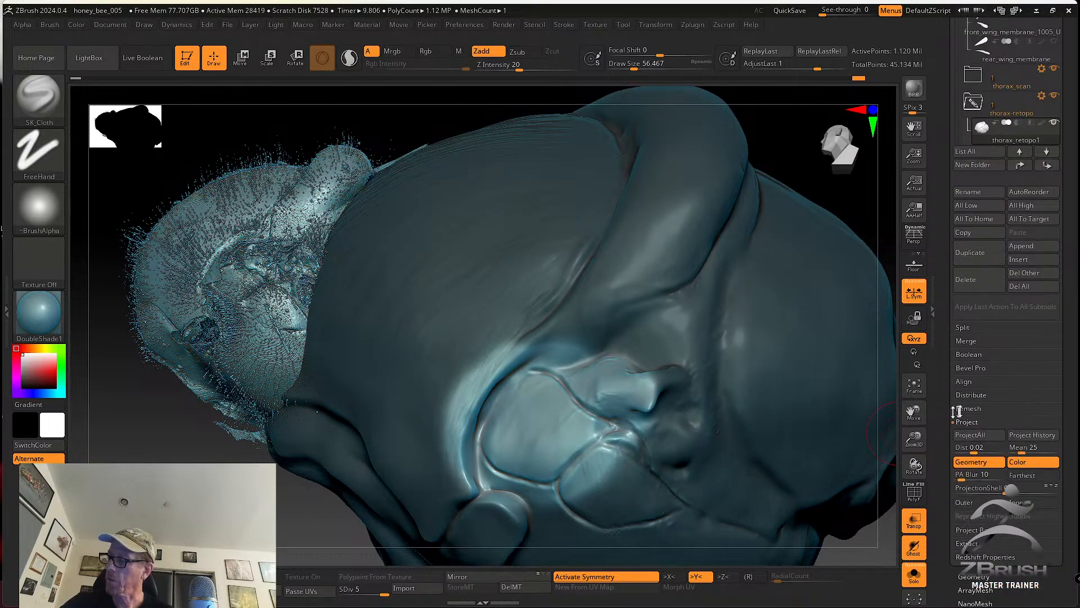
pyautogui.scroll(-2, 945, 535)
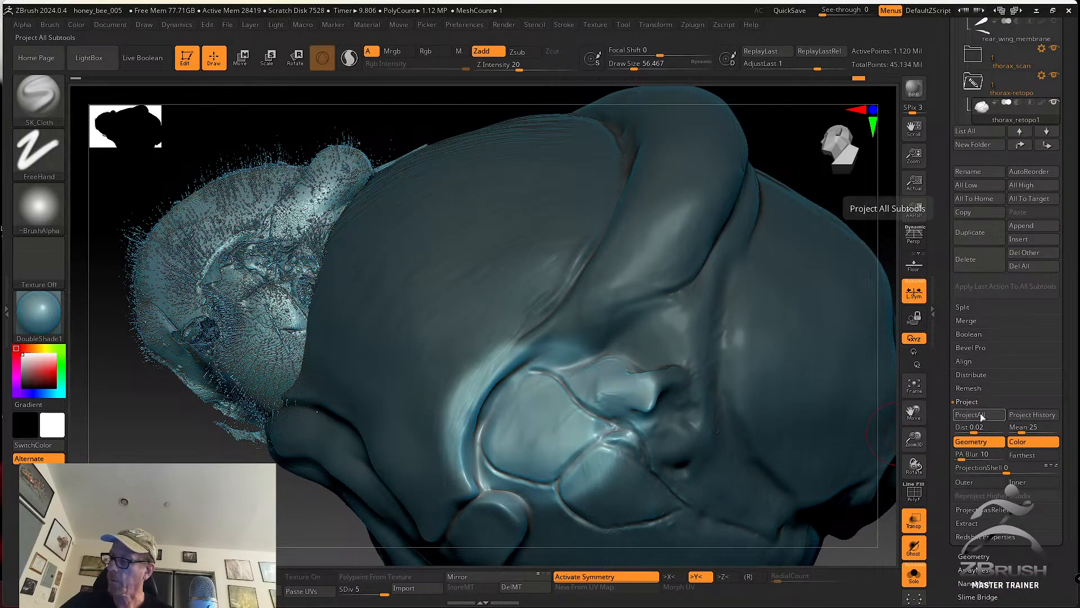
pyautogui.click(970, 414)
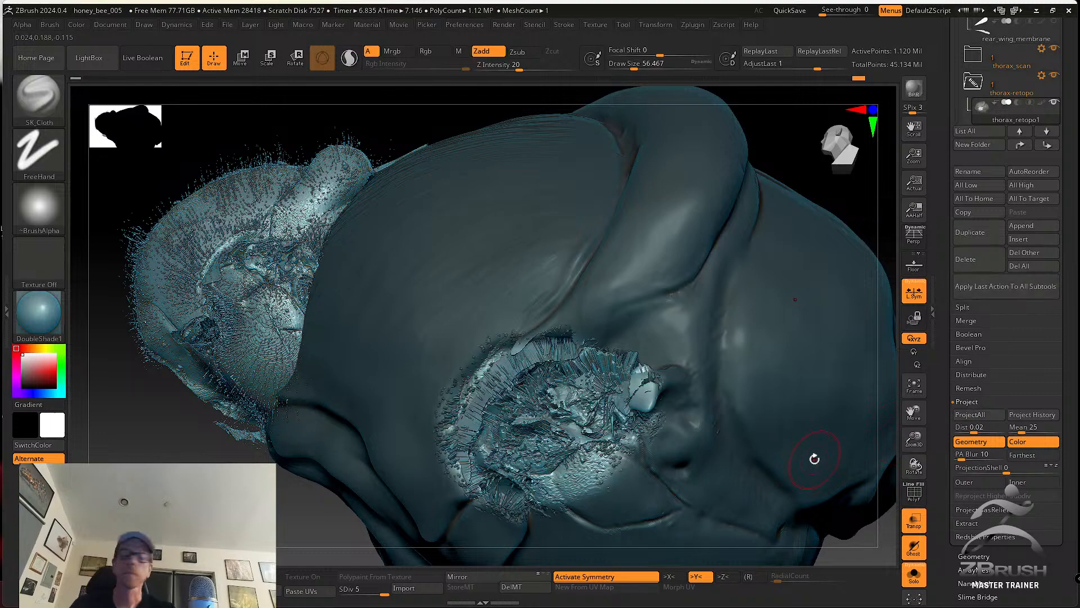
pyautogui.moveTo(663, 389); pyautogui.dragTo(602, 439, button='right')
pyautogui.hotkey('ctrl', 'z')
# Try ProjectAll on the unmasked side plate with the projection distance set to 0.00001
pyautogui.moveTo(942, 485); pyautogui.dragTo(944, 474)
pyautogui.click(989, 418)
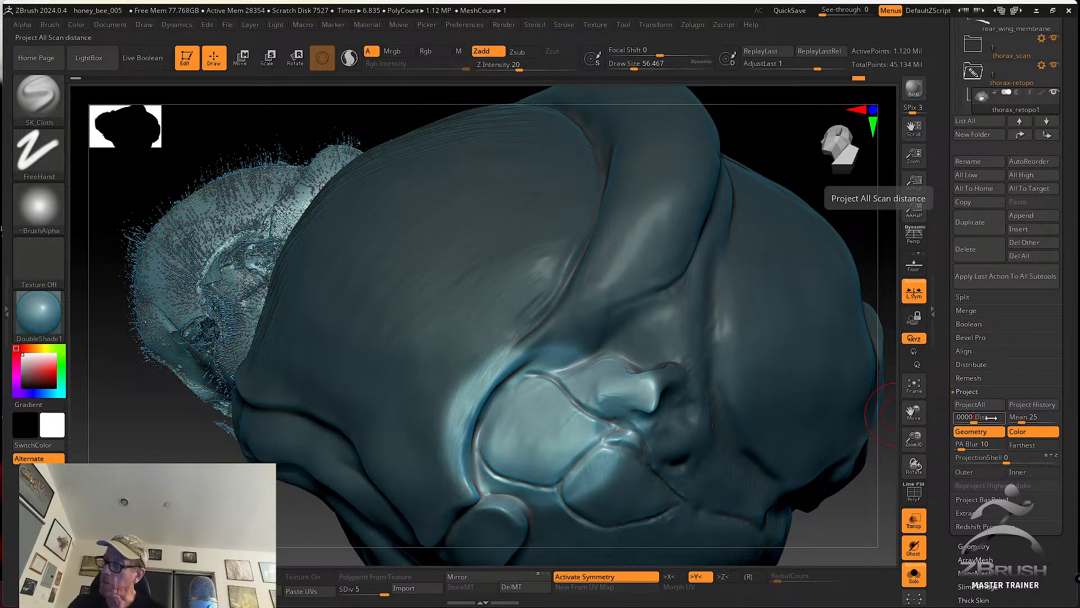
pyautogui.press('Return')
pyautogui.click(970, 404)
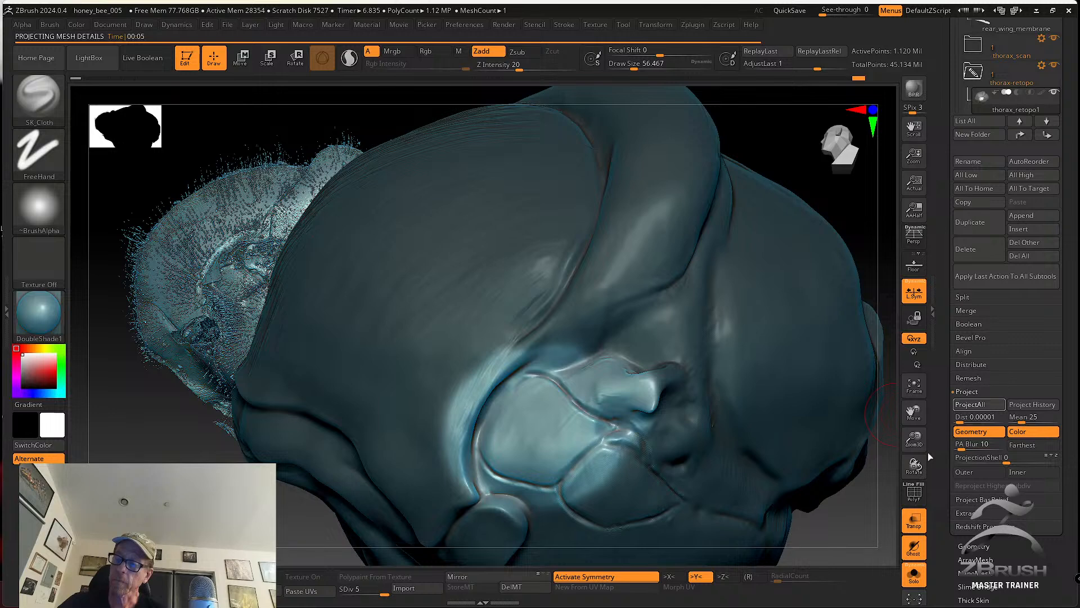
# Try projecting the scan onto the unmasked side plate with the distance set to 0.001, and inspect the plate up close
pyautogui.moveTo(1004, 420); pyautogui.dragTo(997, 417)
pyautogui.write('0')
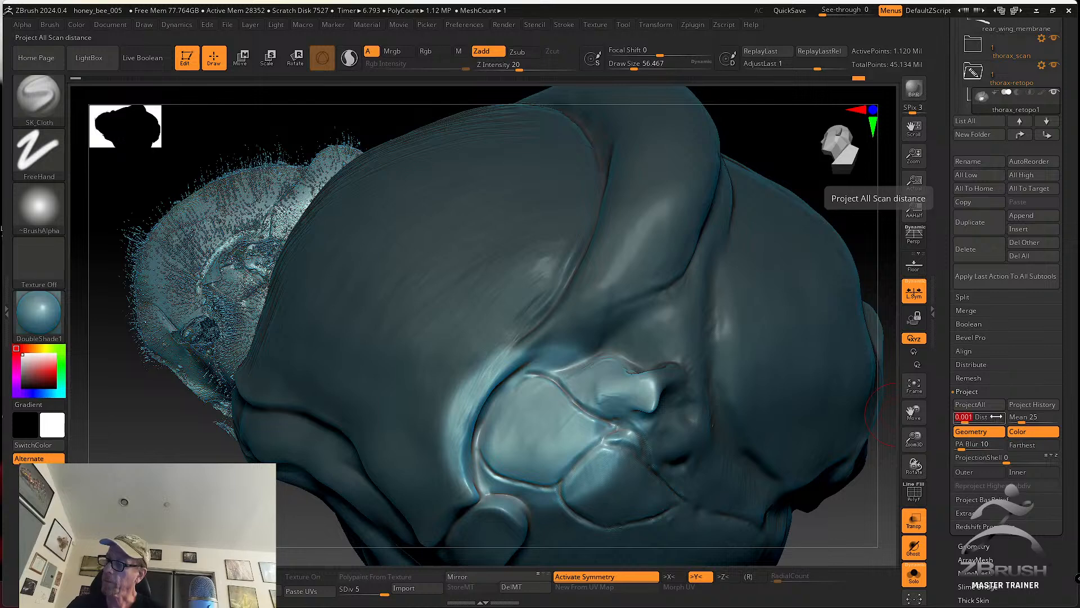
pyautogui.click(972, 406)
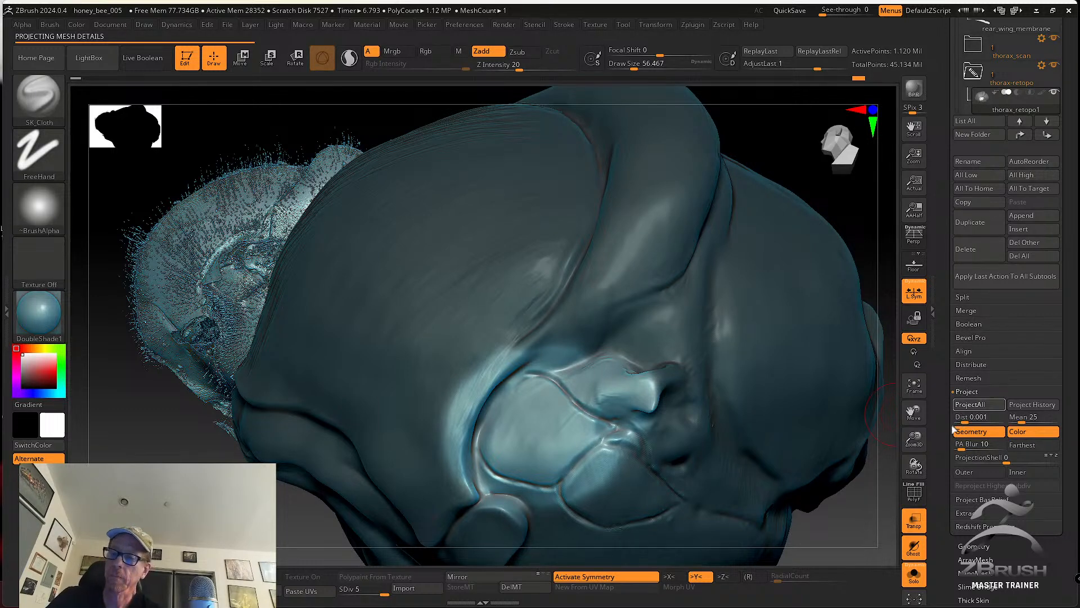
pyautogui.moveTo(618, 442)
pyautogui.mouseDown(button='right')
pyautogui.moveTo(632, 415)
pyautogui.moveTo(585, 471)
pyautogui.mouseUp(button='right')
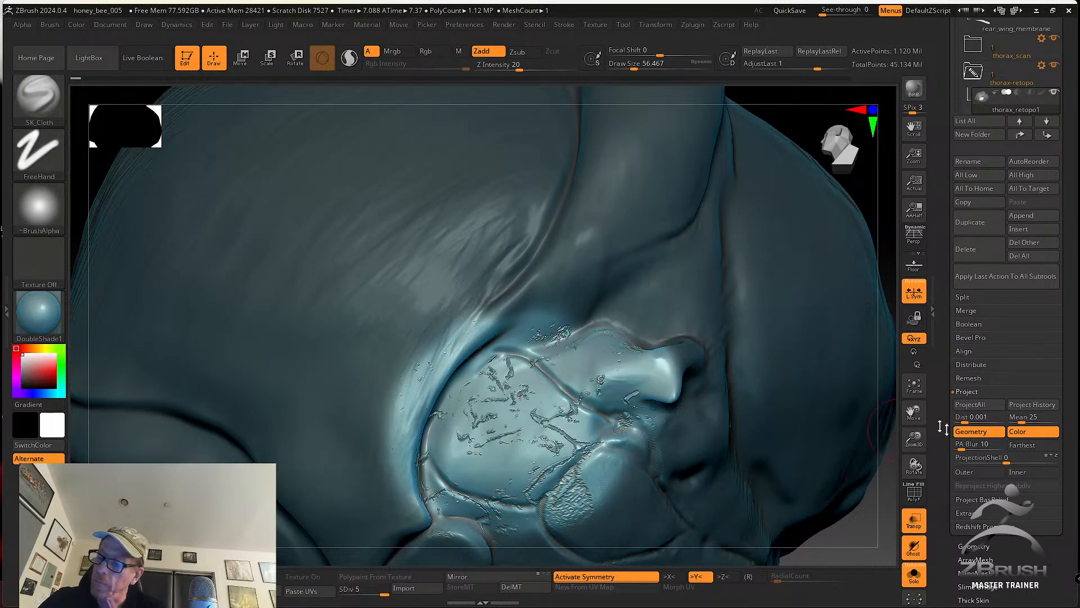
# Undo the last projection and project the scan onto the unmasked side plate again with the distance set to 0.005
pyautogui.hotkey('ctrl', 'z')
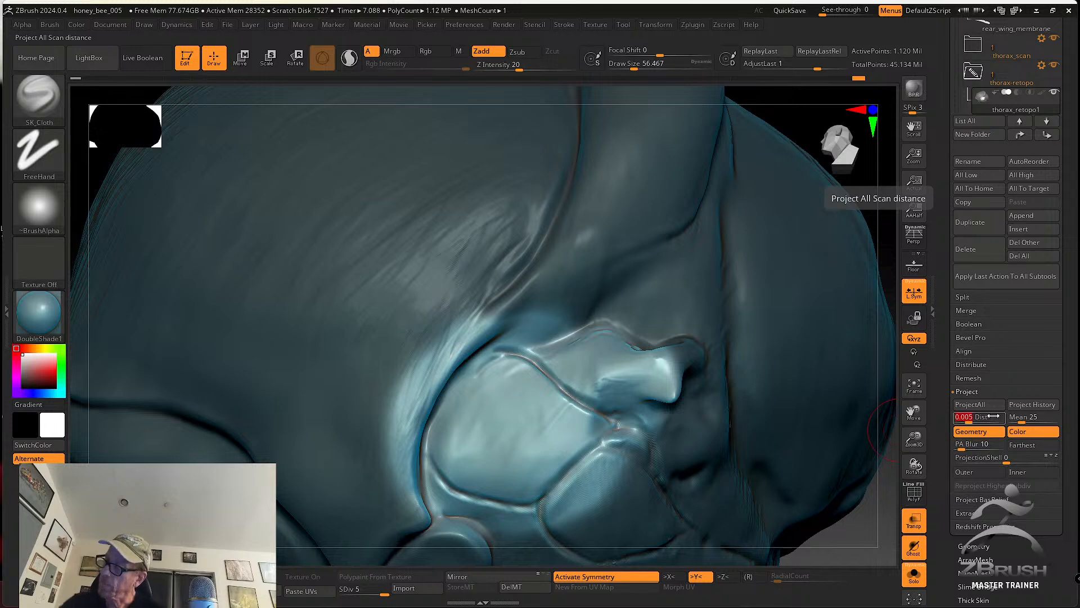
pyautogui.click(975, 405)
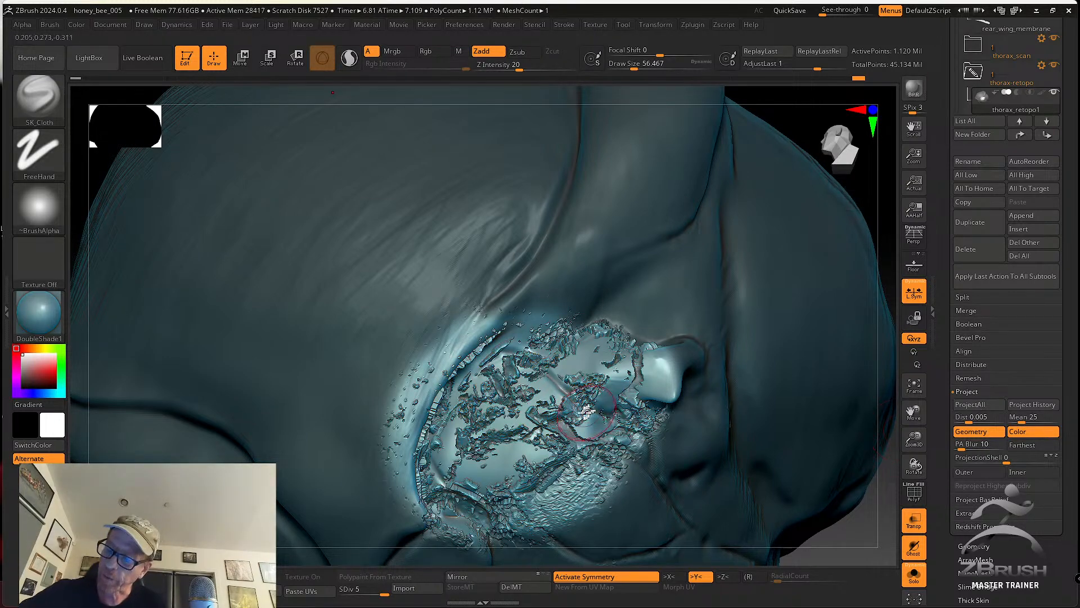
# Smooth the rough debris across the centre and lower lobe of the unmasked thorax patch, using a brush size of about 49
pyautogui.press('s')
pyautogui.moveTo(562, 419)
pyautogui.keyDown('shift'); pyautogui.mouseDown()
pyautogui.moveTo(498, 394)
pyautogui.moveTo(488, 433)
pyautogui.moveTo(467, 447)
pyautogui.moveTo(521, 462)
pyautogui.moveTo(551, 444)
pyautogui.mouseUp(); pyautogui.keyUp('shift')
pyautogui.moveTo(555, 439); pyautogui.dragTo(560, 403, button='right')
pyautogui.moveTo(561, 402)
pyautogui.keyDown('shift'); pyautogui.mouseDown()
pyautogui.moveTo(568, 433)
pyautogui.moveTo(540, 422)
pyautogui.moveTo(518, 377)
pyautogui.moveTo(505, 394)
pyautogui.mouseUp(); pyautogui.keyUp('shift')
pyautogui.moveTo(507, 402); pyautogui.dragTo(532, 388, button='right')
pyautogui.moveTo(489, 433)
pyautogui.keyDown('shift'); pyautogui.mouseDown()
pyautogui.moveTo(481, 452)
pyautogui.moveTo(542, 389)
pyautogui.moveTo(529, 429)
pyautogui.mouseUp(); pyautogui.keyUp('shift')
pyautogui.moveTo(532, 425); pyautogui.dragTo(566, 430, button='right')
pyautogui.keyDown('shift'); pyautogui.moveTo(605, 447); pyautogui.dragTo(574, 481); pyautogui.keyUp('shift')
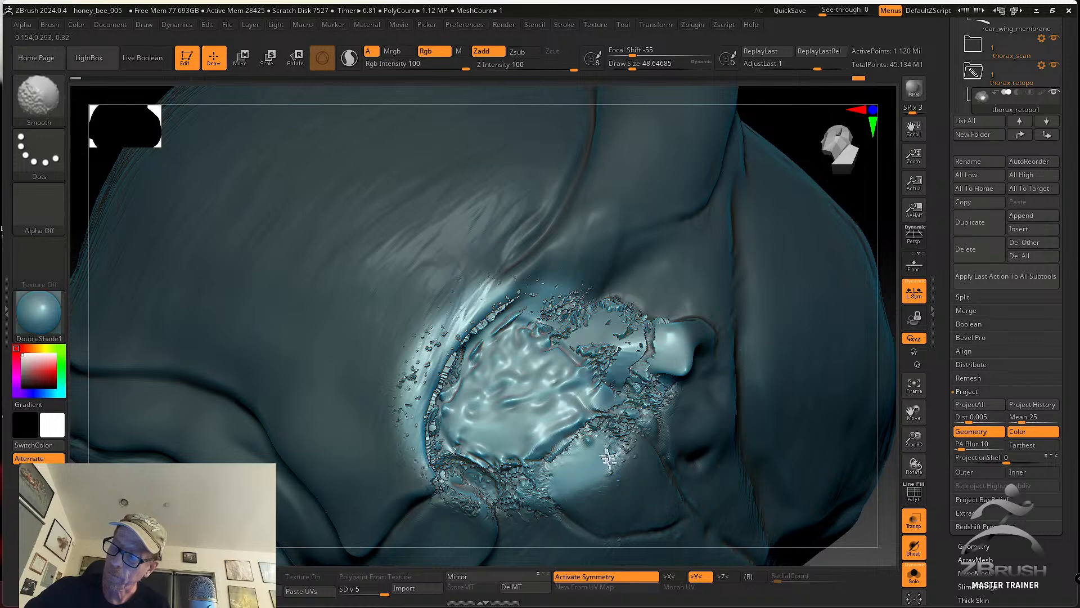
# Reduce the brush size to about 31 and smooth the ragged upper edge of the unmasked patch
pyautogui.press('s')
pyautogui.moveTo(620, 436); pyautogui.dragTo(618, 436)
pyautogui.moveTo(652, 360); pyautogui.dragTo(630, 376, button='right')
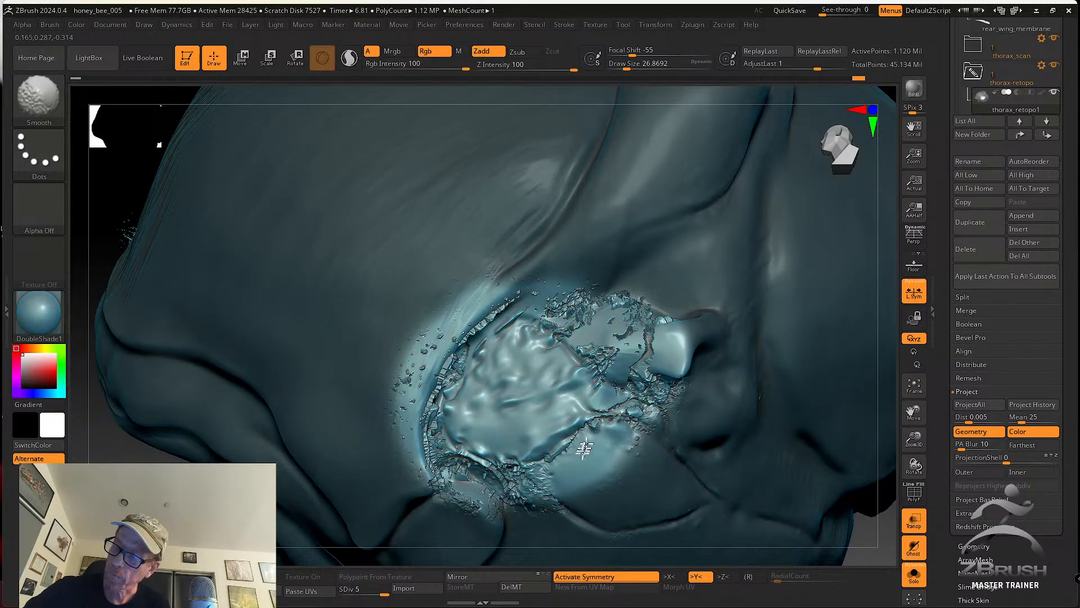
pyautogui.moveTo(631, 445)
pyautogui.mouseDown(button='right')
pyautogui.moveTo(616, 417)
pyautogui.moveTo(579, 434)
pyautogui.moveTo(570, 453)
pyautogui.mouseUp(button='right')
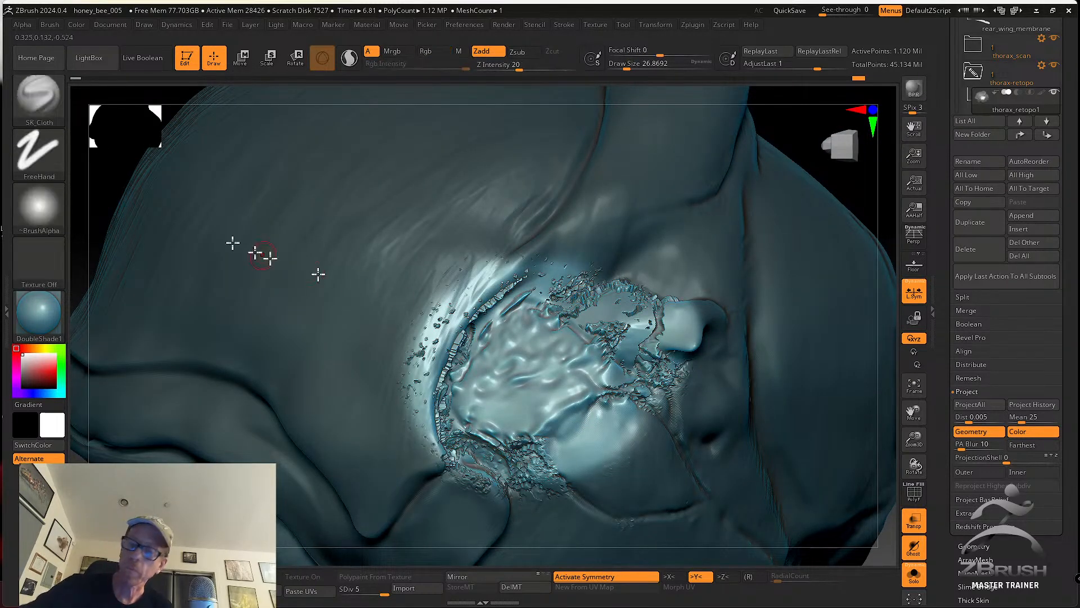
pyautogui.click(41, 96)
pyautogui.press('s')
pyautogui.click(573, 426)
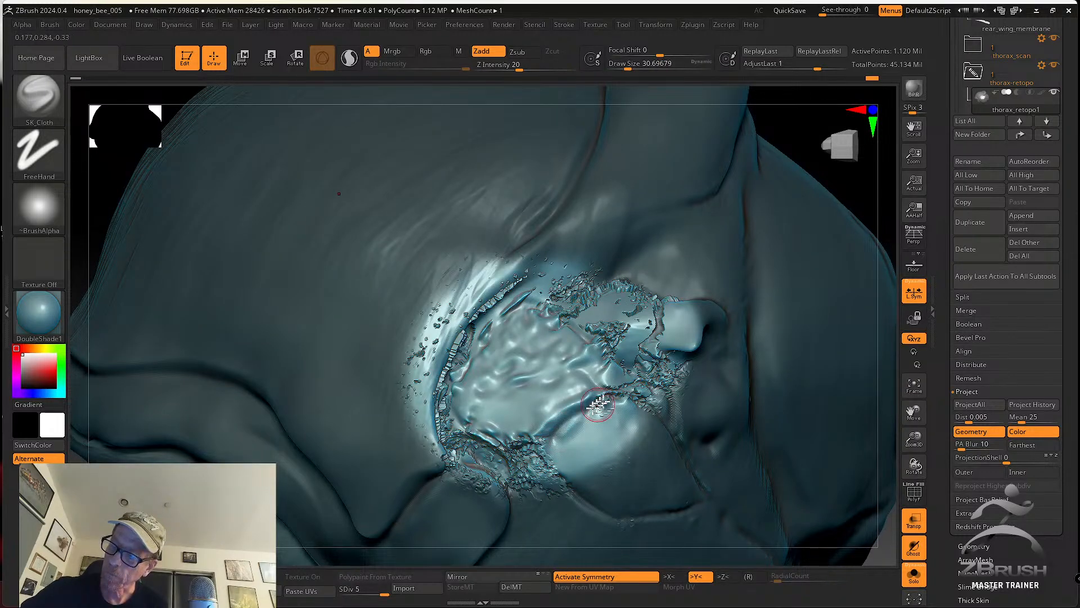
pyautogui.moveTo(642, 401); pyautogui.dragTo(642, 402, button='right')
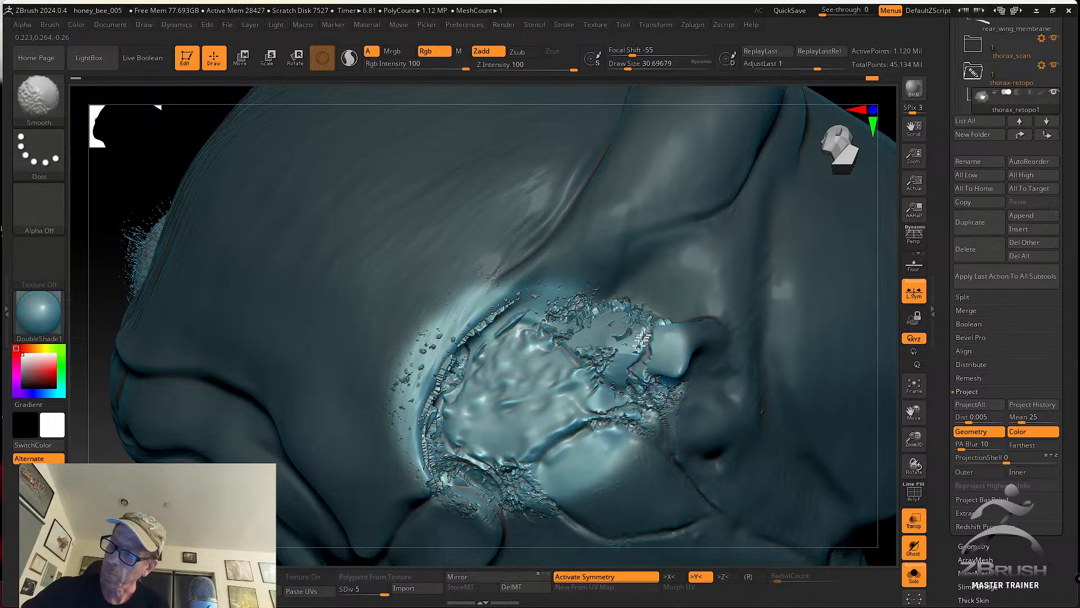
pyautogui.moveTo(636, 335)
pyautogui.keyDown('shift'); pyautogui.mouseDown()
pyautogui.moveTo(595, 355)
pyautogui.moveTo(577, 323)
pyautogui.moveTo(582, 310)
pyautogui.moveTo(556, 316)
pyautogui.mouseUp(); pyautogui.keyUp('shift')
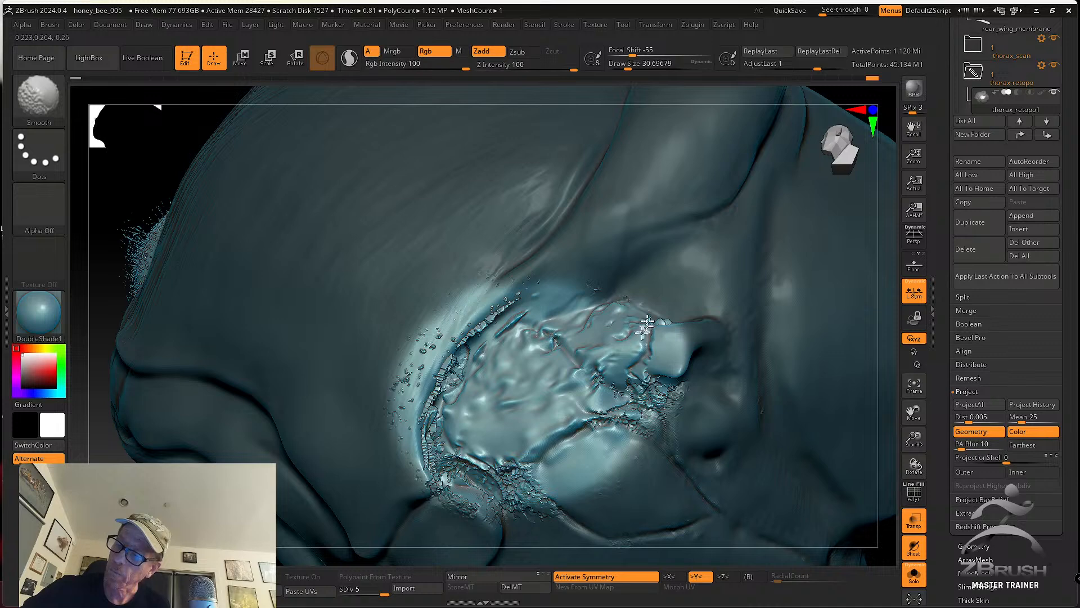
# Smooth the jagged fragments between the central plates and along the patch's curved rim beside the large shell
pyautogui.moveTo(606, 384)
pyautogui.keyDown('shift'); pyautogui.mouseDown()
pyautogui.moveTo(664, 389)
pyautogui.moveTo(605, 410)
pyautogui.moveTo(623, 415)
pyautogui.mouseUp(); pyautogui.keyUp('shift')
pyautogui.moveTo(533, 364); pyautogui.dragTo(558, 361, button='right')
pyautogui.moveTo(506, 329)
pyautogui.keyDown('shift'); pyautogui.mouseDown()
pyautogui.moveTo(496, 318)
pyautogui.moveTo(436, 363)
pyautogui.moveTo(410, 400)
pyautogui.mouseUp(); pyautogui.keyUp('shift')
pyautogui.moveTo(467, 381); pyautogui.dragTo(444, 368, button='right')
pyautogui.moveTo(458, 349)
pyautogui.keyDown('shift'); pyautogui.mouseDown()
pyautogui.moveTo(427, 408)
pyautogui.moveTo(423, 433)
pyautogui.moveTo(438, 444)
pyautogui.mouseUp(); pyautogui.keyUp('shift')
pyautogui.moveTo(439, 444); pyautogui.dragTo(452, 453, button='right')
pyautogui.moveTo(452, 453)
pyautogui.keyDown('shift'); pyautogui.mouseDown()
pyautogui.moveTo(478, 477)
pyautogui.moveTo(458, 476)
pyautogui.moveTo(434, 444)
pyautogui.mouseUp(); pyautogui.keyUp('shift')
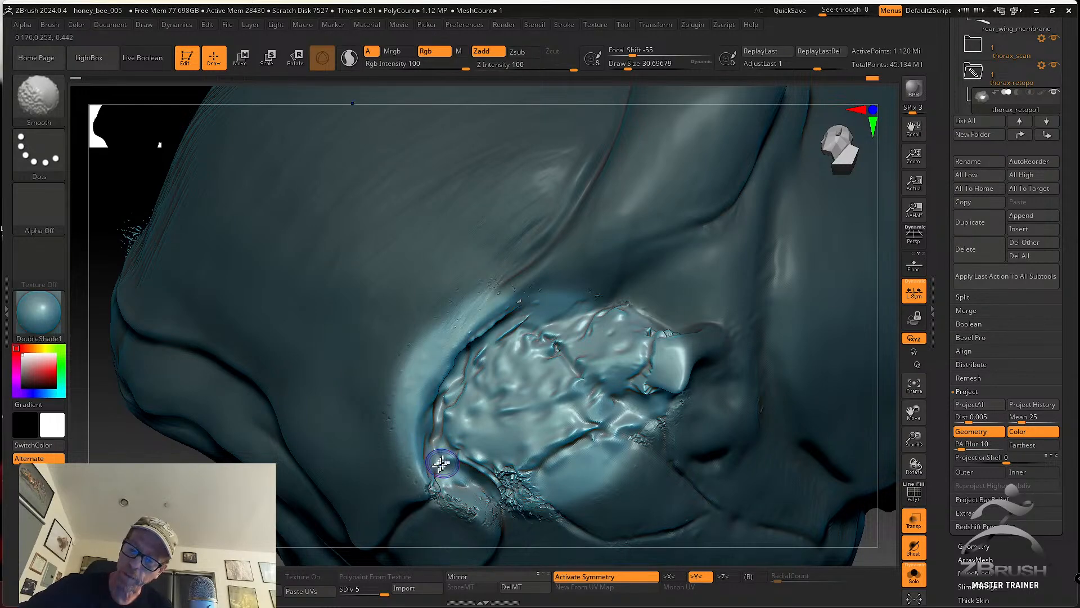
# Smooth the broken surface at the bottom of the patch, between the rounded lobe and the lower plate
pyautogui.moveTo(433, 458); pyautogui.dragTo(442, 482, button='right')
pyautogui.moveTo(502, 521); pyautogui.dragTo(509, 433, button='right')
pyautogui.keyDown('shift'); pyautogui.moveTo(511, 442); pyautogui.dragTo(534, 457); pyautogui.keyUp('shift')
pyautogui.moveTo(534, 456); pyautogui.dragTo(544, 432, button='right')
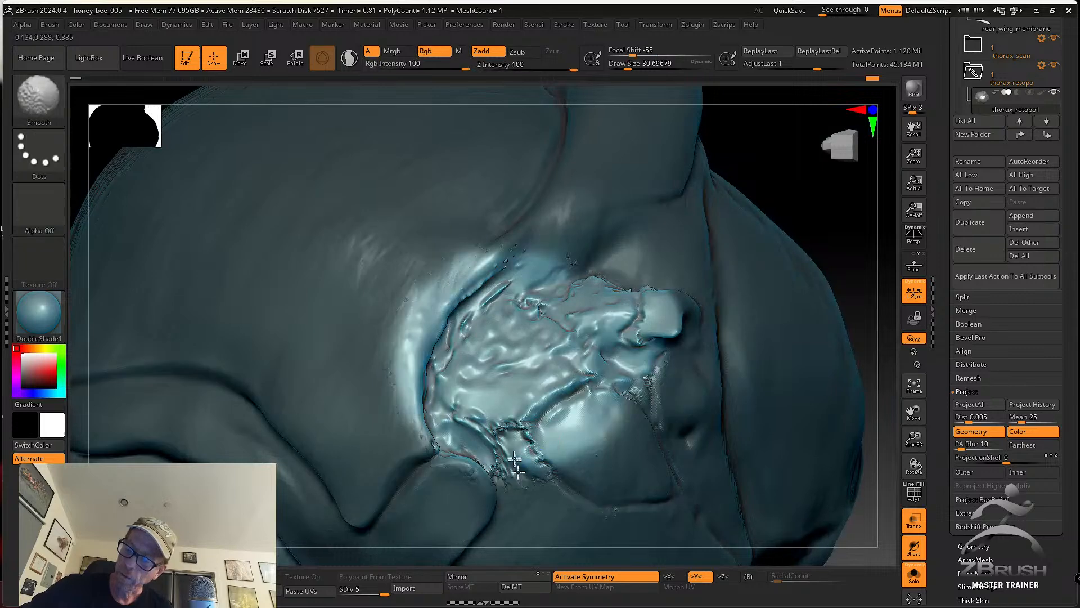
pyautogui.moveTo(525, 499); pyautogui.dragTo(514, 451, button='right')
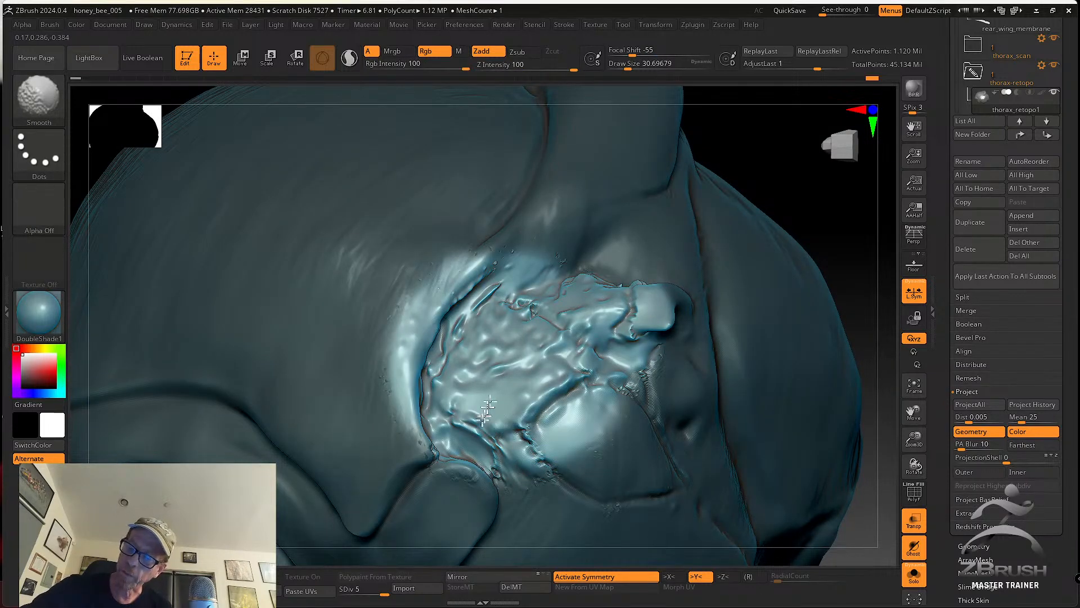
pyautogui.moveTo(482, 386)
pyautogui.mouseDown(button='right')
pyautogui.moveTo(490, 344)
pyautogui.moveTo(540, 321)
pyautogui.moveTo(586, 333)
pyautogui.mouseUp(button='right')
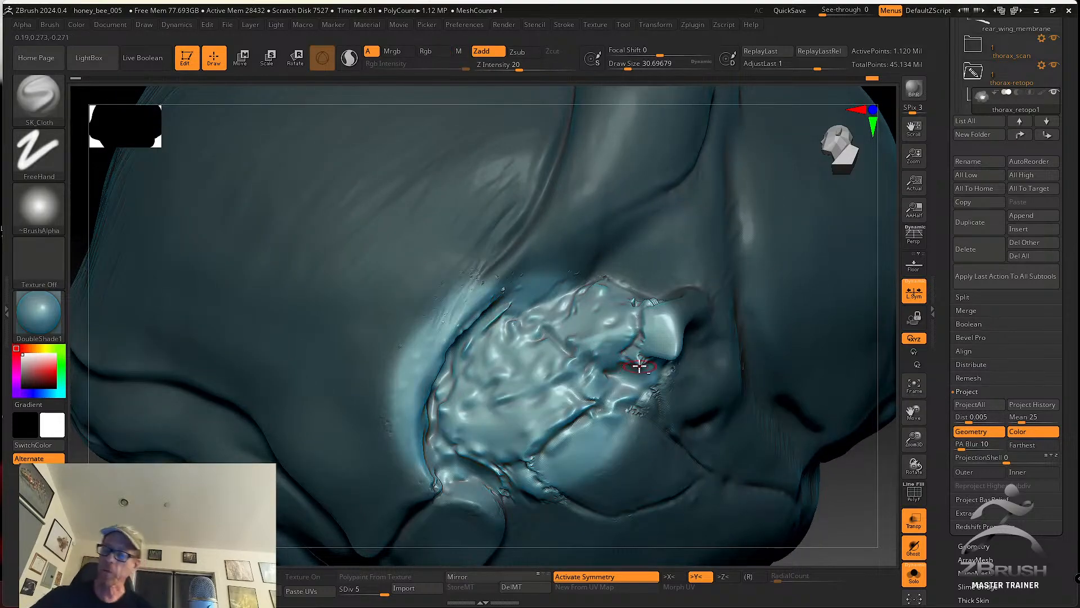
# Clear the mask from the thorax mesh
pyautogui.moveTo(639, 362); pyautogui.dragTo(625, 332, button='right')
pyautogui.moveTo(761, 422); pyautogui.dragTo(731, 383, button='right')
pyautogui.keyDown('ctrl'); pyautogui.moveTo(764, 445); pyautogui.dragTo(783, 481); pyautogui.keyUp('ctrl')
pyautogui.moveTo(653, 400)
pyautogui.mouseDown(button='right')
pyautogui.moveTo(680, 436)
pyautogui.moveTo(667, 415)
pyautogui.moveTo(736, 420)
pyautogui.moveTo(696, 358)
pyautogui.moveTo(706, 370)
pyautogui.moveTo(693, 376)
pyautogui.mouseUp(button='right')
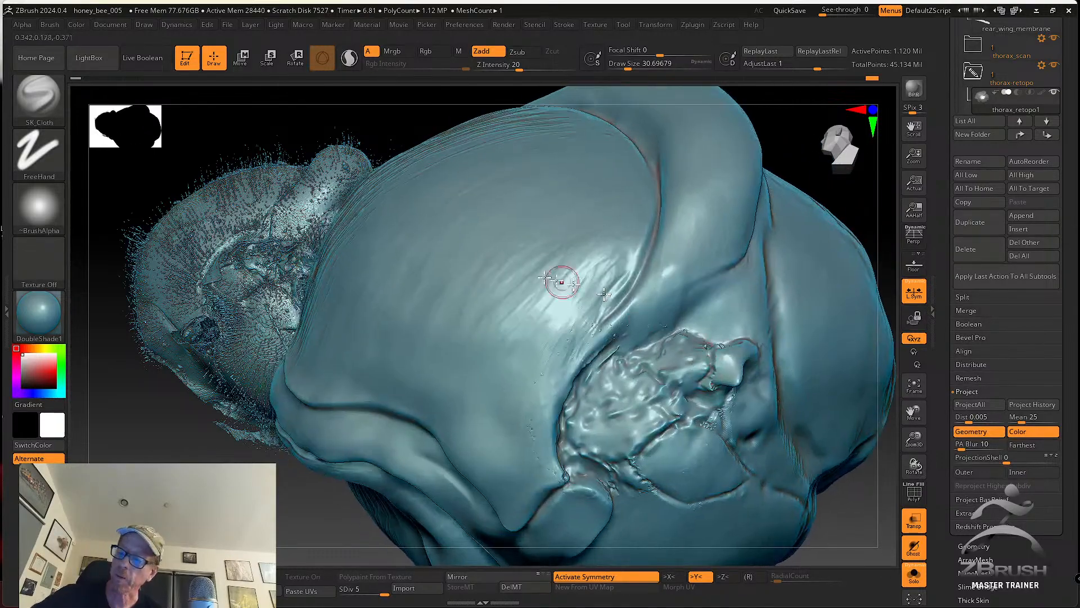
# Choose the tw ClayTubes brush and fill in the bumpy surface of the large plate beside the curved rim
pyautogui.click(39, 96)
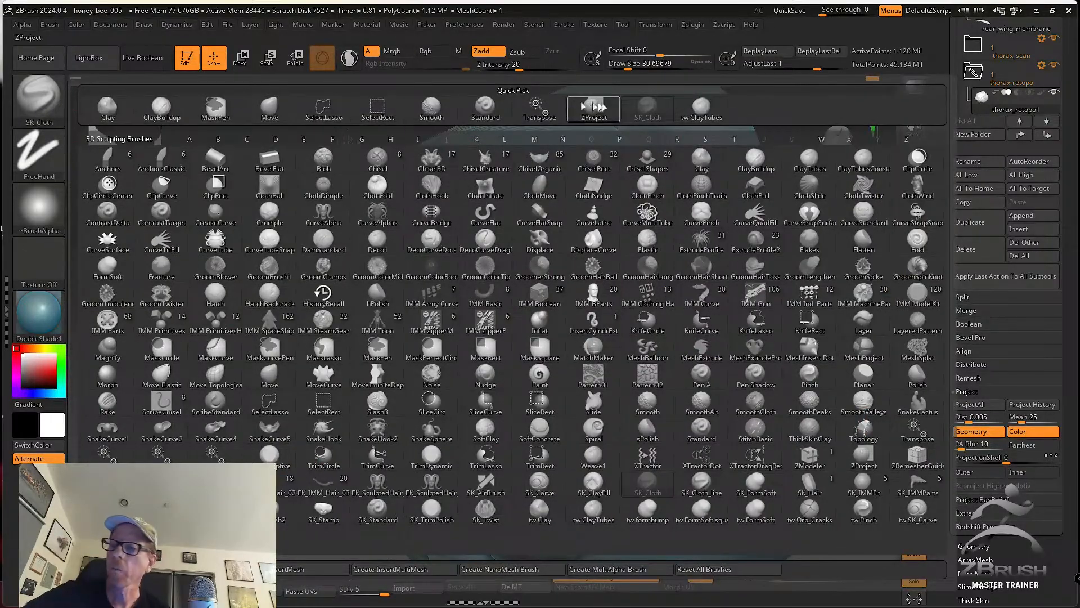
pyautogui.click(695, 109)
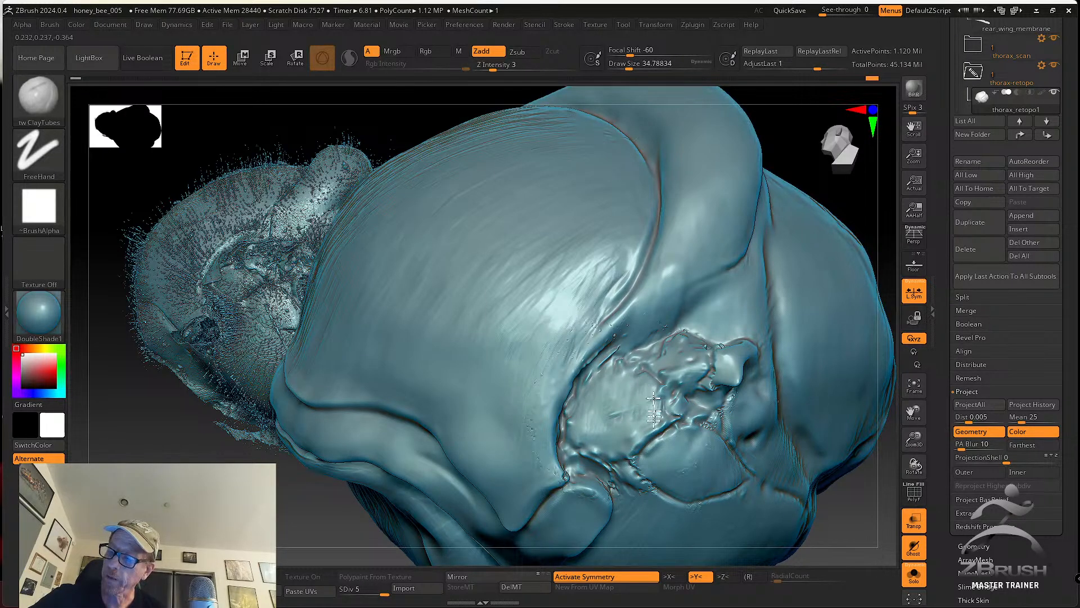
pyautogui.moveTo(620, 443)
pyautogui.mouseDown(button='right')
pyautogui.moveTo(585, 432)
pyautogui.moveTo(573, 403)
pyautogui.mouseUp(button='right')
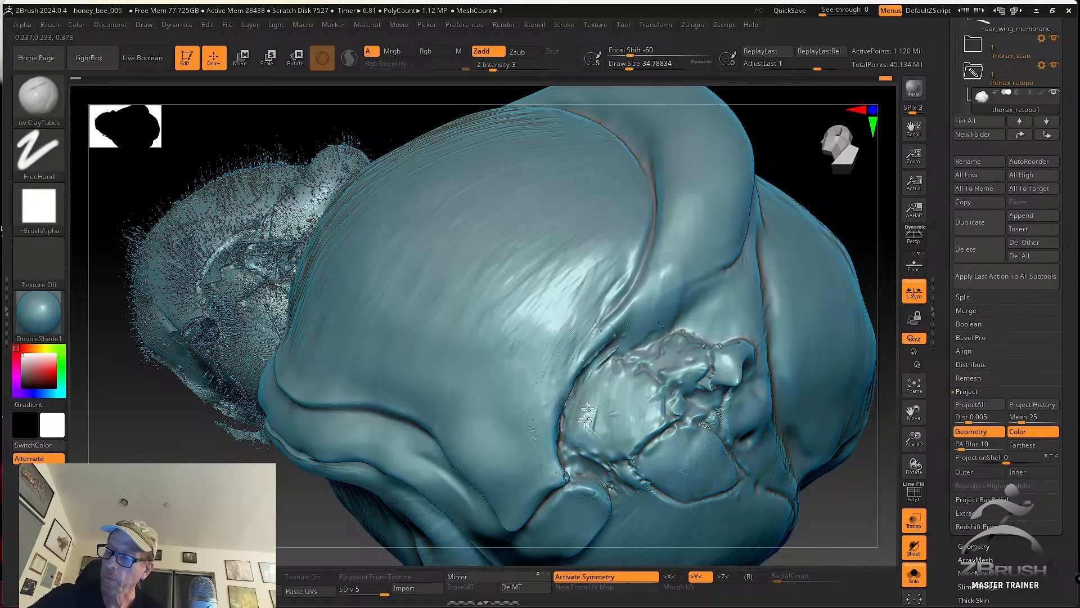
pyautogui.moveTo(655, 394); pyautogui.dragTo(666, 397, button='right')
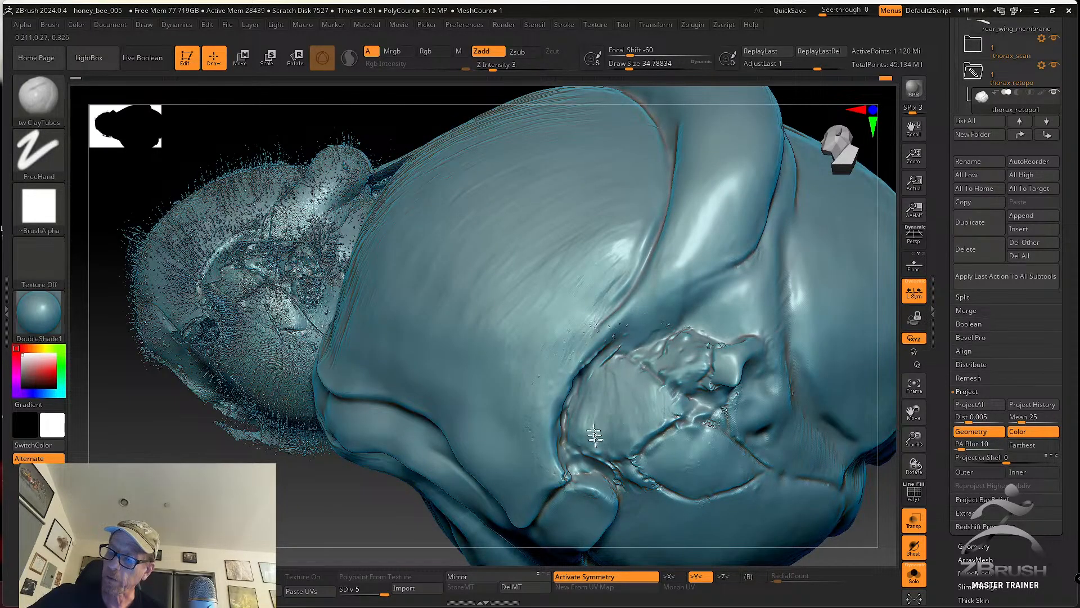
pyautogui.moveTo(602, 434)
pyautogui.mouseDown(button='right')
pyautogui.moveTo(614, 442)
pyautogui.moveTo(665, 410)
pyautogui.mouseUp(button='right')
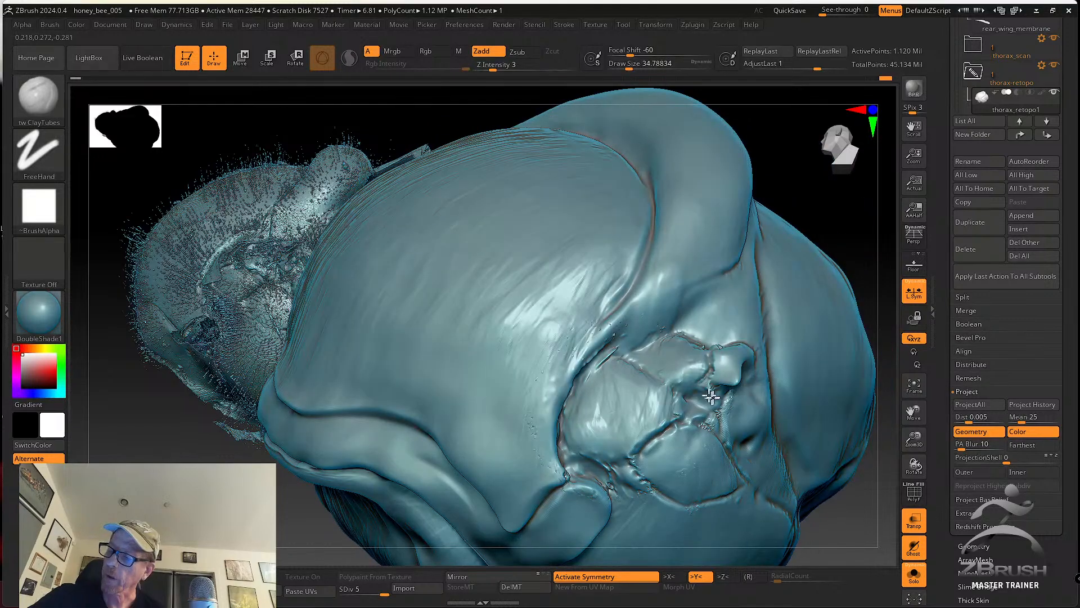
# Smooth the crevice beneath the small knob and set the brush size to 28.75 for the neighbouring plate edge
pyautogui.keyDown('shift'); pyautogui.moveTo(706, 387); pyautogui.dragTo(701, 386); pyautogui.keyUp('shift')
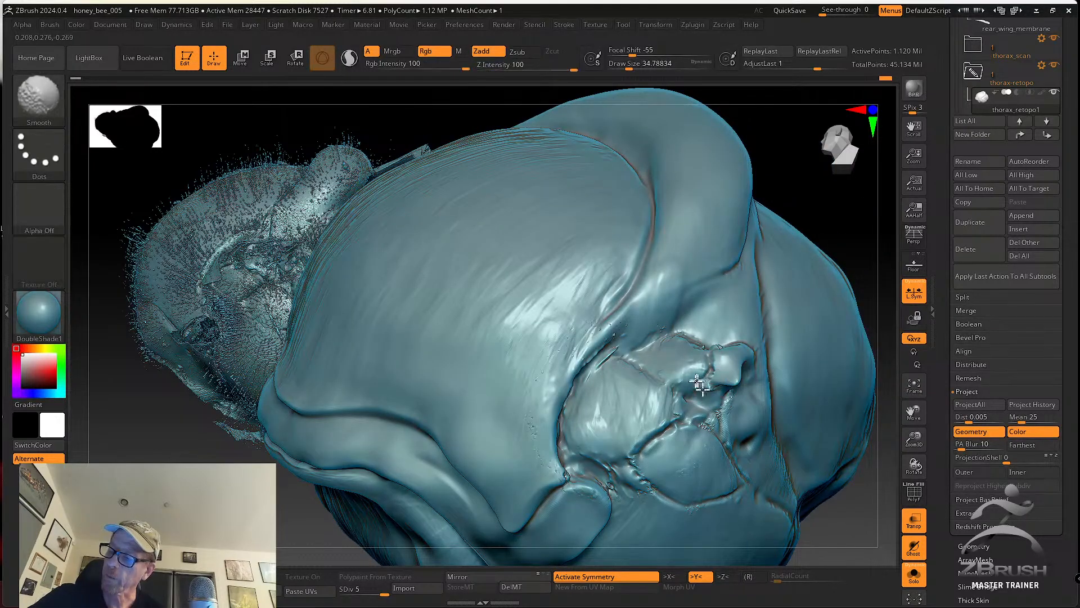
pyautogui.moveTo(695, 408); pyautogui.dragTo(682, 426, button='right')
pyautogui.press('s')
pyautogui.moveTo(681, 436); pyautogui.dragTo(677, 437)
pyautogui.moveTo(674, 422)
pyautogui.keyDown('shift'); pyautogui.mouseDown()
pyautogui.moveTo(677, 413)
pyautogui.moveTo(662, 419)
pyautogui.mouseUp(); pyautogui.keyUp('shift')
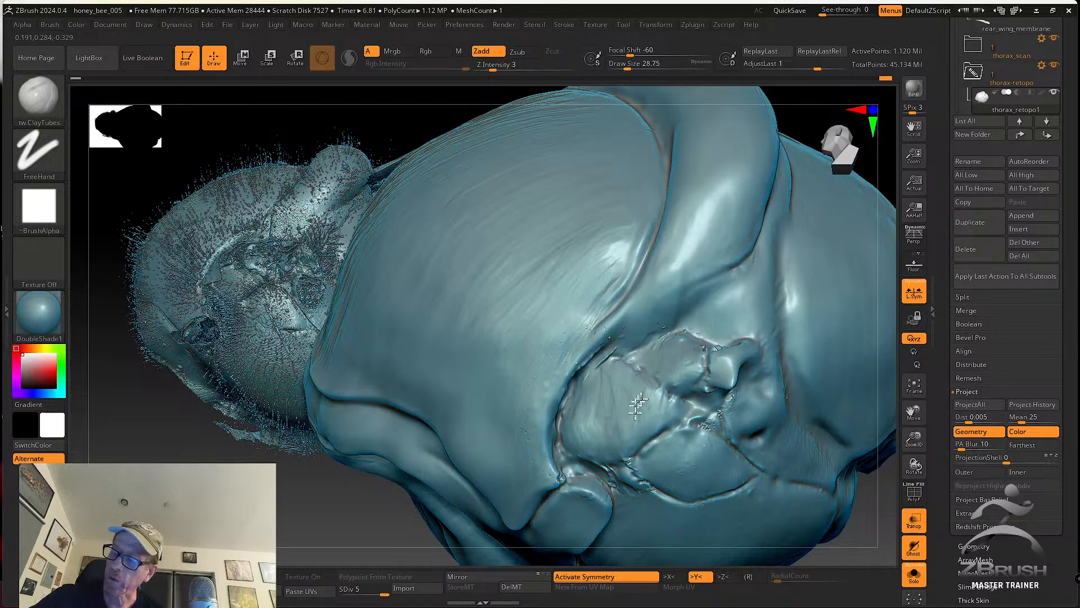
# Build up and smooth the large plate along the curved rim, and soften the junction below the small knob
pyautogui.moveTo(585, 387)
pyautogui.mouseDown()
pyautogui.moveTo(587, 423)
pyautogui.moveTo(598, 349)
pyautogui.mouseUp()
pyautogui.moveTo(597, 349); pyautogui.dragTo(589, 325, button='right')
pyautogui.keyDown('shift'); pyautogui.moveTo(601, 347); pyautogui.dragTo(578, 417); pyautogui.keyUp('shift')
pyautogui.moveTo(579, 417)
pyautogui.mouseDown(button='right')
pyautogui.moveTo(610, 405)
pyautogui.moveTo(599, 396)
pyautogui.mouseUp(button='right')
pyautogui.moveTo(570, 413)
pyautogui.keyDown('shift'); pyautogui.mouseDown()
pyautogui.moveTo(574, 387)
pyautogui.moveTo(603, 390)
pyautogui.mouseUp(); pyautogui.keyUp('shift')
pyautogui.press('shift')
pyautogui.moveTo(675, 405); pyautogui.dragTo(637, 349, button='right')
pyautogui.keyDown('shift'); pyautogui.moveTo(656, 384); pyautogui.dragTo(666, 390); pyautogui.keyUp('shift')
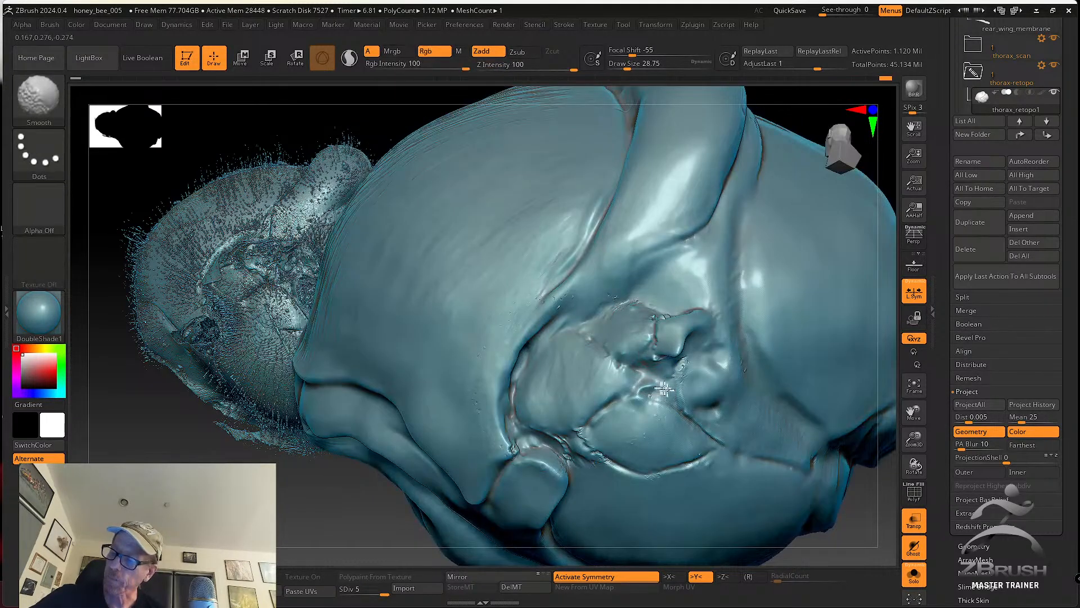
# Smooth the plate below the small knob and the creases around the lower plate
pyautogui.moveTo(685, 415)
pyautogui.mouseDown(button='right')
pyautogui.moveTo(647, 311)
pyautogui.moveTo(625, 318)
pyautogui.mouseUp(button='right')
pyautogui.press('shift')
pyautogui.keyDown('shift'); pyautogui.moveTo(594, 328); pyautogui.dragTo(631, 381); pyautogui.keyUp('shift')
pyautogui.moveTo(597, 437)
pyautogui.mouseDown(button='right')
pyautogui.moveTo(591, 407)
pyautogui.moveTo(566, 442)
pyautogui.moveTo(585, 433)
pyautogui.mouseUp(button='right')
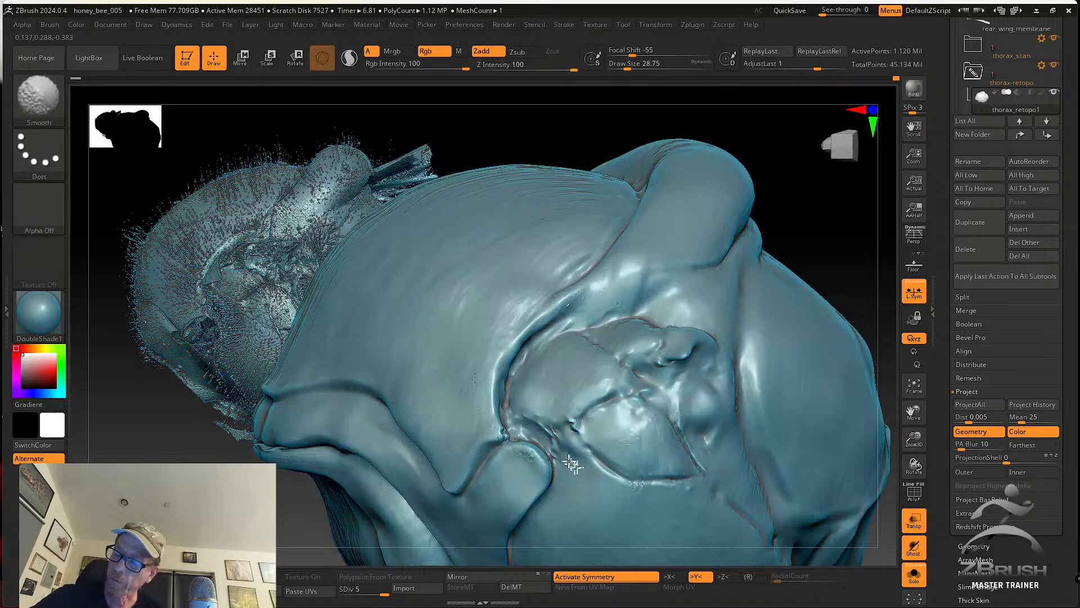
pyautogui.moveTo(572, 482)
pyautogui.mouseDown(button='right')
pyautogui.moveTo(574, 423)
pyautogui.moveTo(618, 435)
pyautogui.mouseUp(button='right')
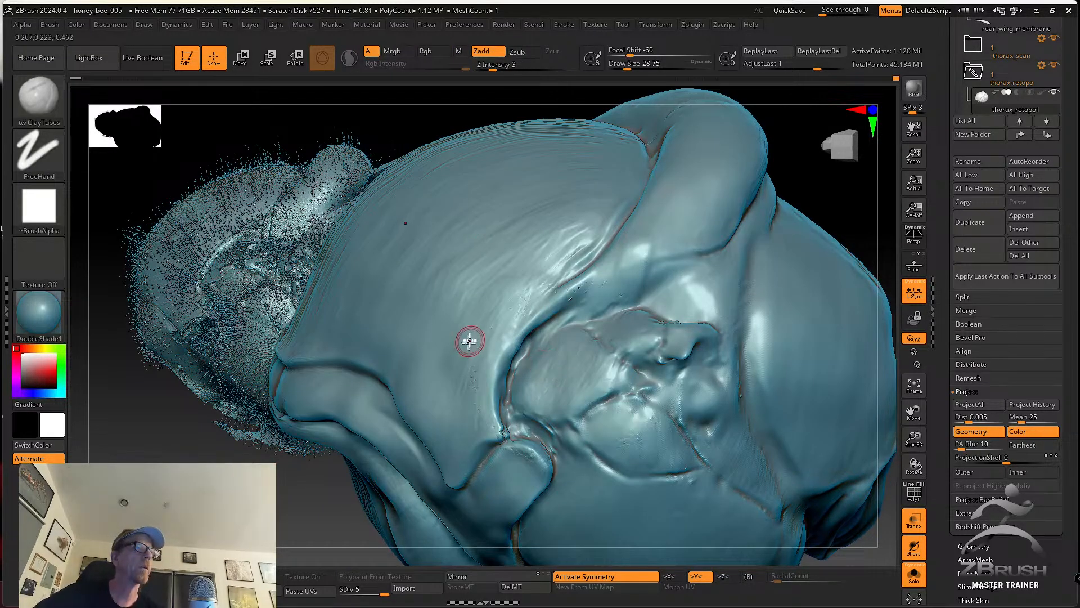
# Switch to the SK_Cloth brush at a size of about 21.6 and sharpen the grooves separating the large and lower plates
pyautogui.click(59, 113)
pyautogui.click(647, 105)
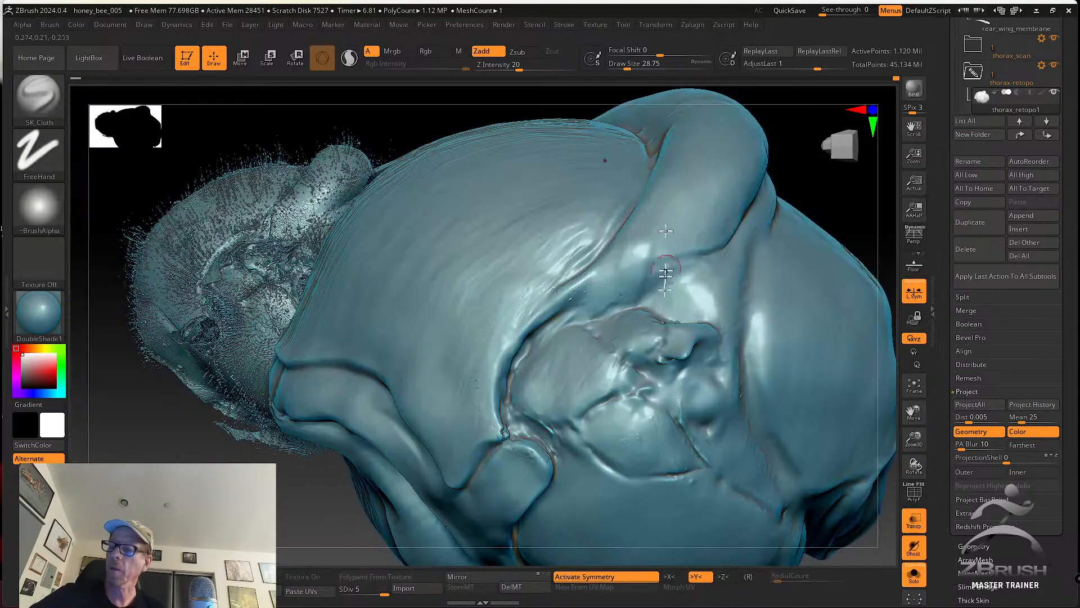
pyautogui.press('s')
pyautogui.moveTo(620, 402); pyautogui.dragTo(617, 403)
pyautogui.moveTo(598, 412); pyautogui.dragTo(602, 403, button='right')
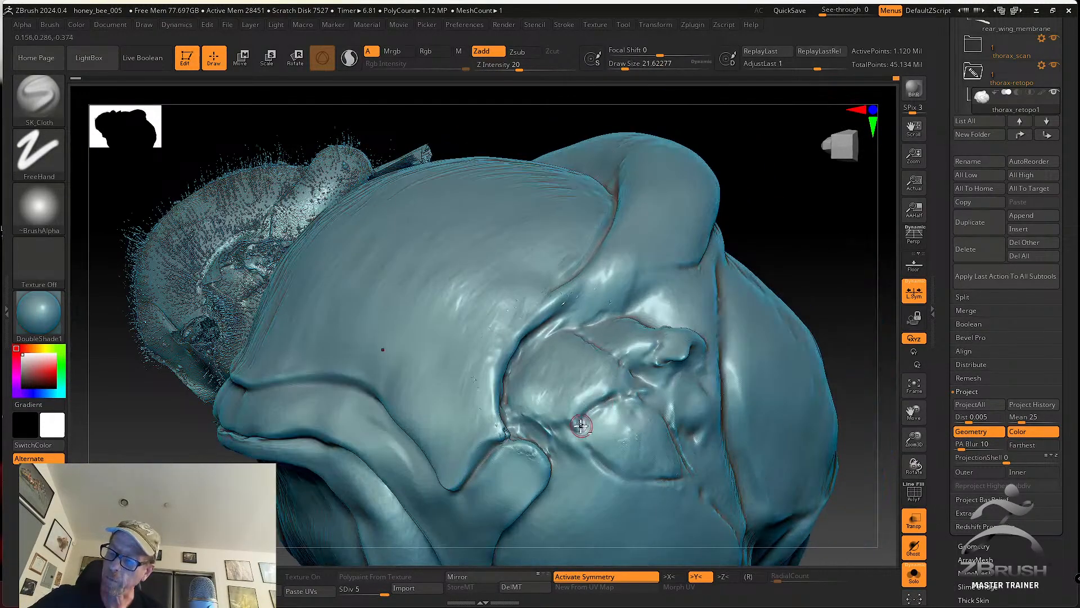
pyautogui.moveTo(576, 427); pyautogui.dragTo(627, 391)
pyautogui.moveTo(586, 417); pyautogui.dragTo(579, 426, button='right')
pyautogui.moveTo(578, 428); pyautogui.dragTo(600, 457)
pyautogui.moveTo(635, 412)
pyautogui.mouseDown(button='right')
pyautogui.moveTo(639, 384)
pyautogui.moveTo(664, 393)
pyautogui.moveTo(639, 415)
pyautogui.moveTo(586, 354)
pyautogui.mouseUp(button='right')
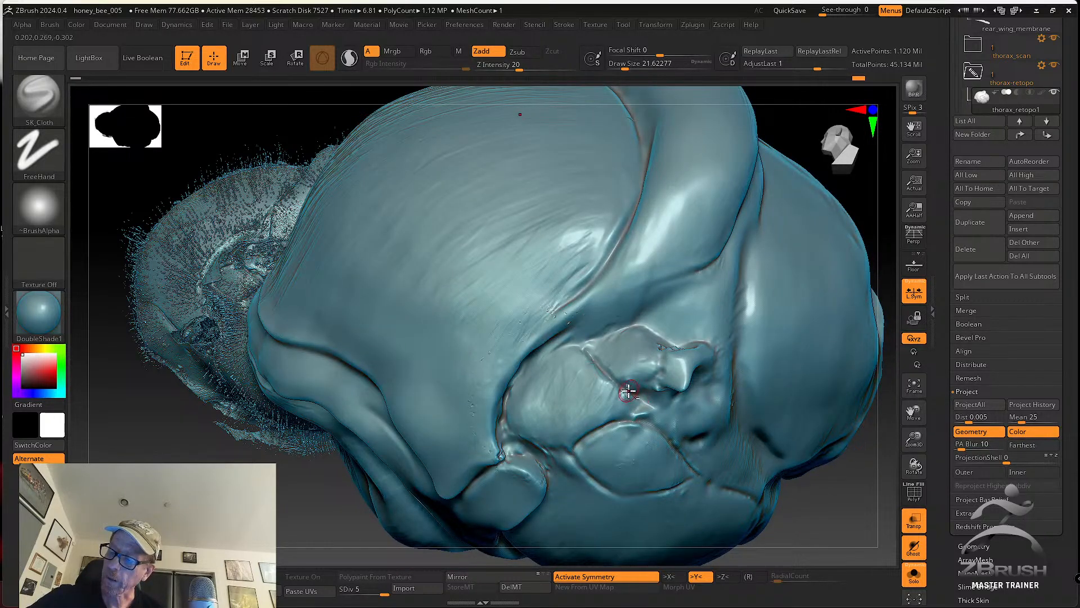
# Refine the crease along the curved shell rim and the gap beneath the large plate
pyautogui.moveTo(592, 356); pyautogui.dragTo(540, 369, button='right')
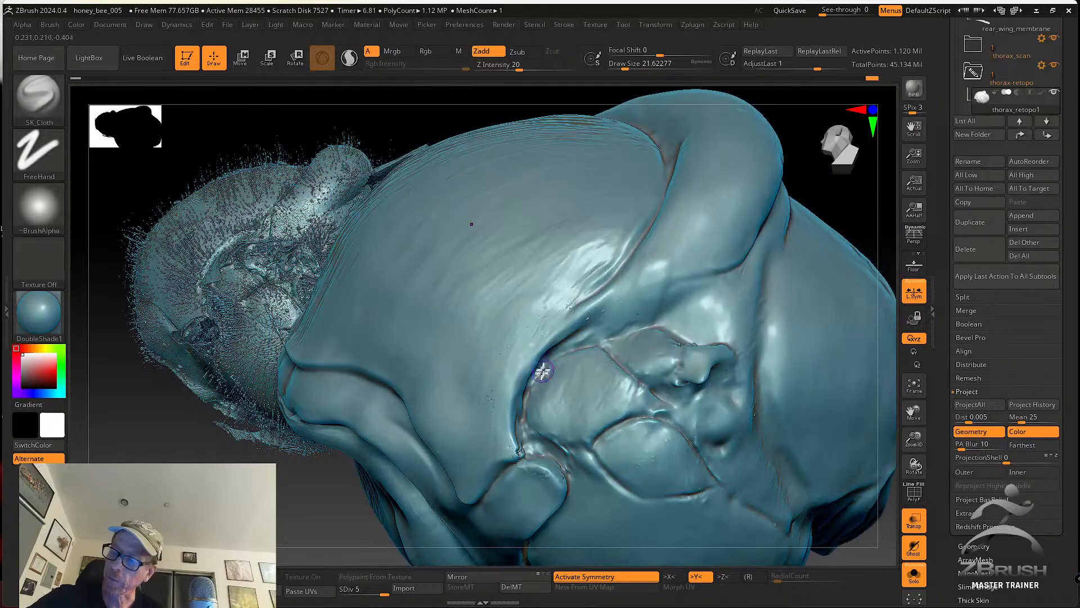
pyautogui.press('shift')
pyautogui.moveTo(521, 415)
pyautogui.mouseDown(button='right')
pyautogui.moveTo(529, 425)
pyautogui.moveTo(571, 407)
pyautogui.mouseUp(button='right')
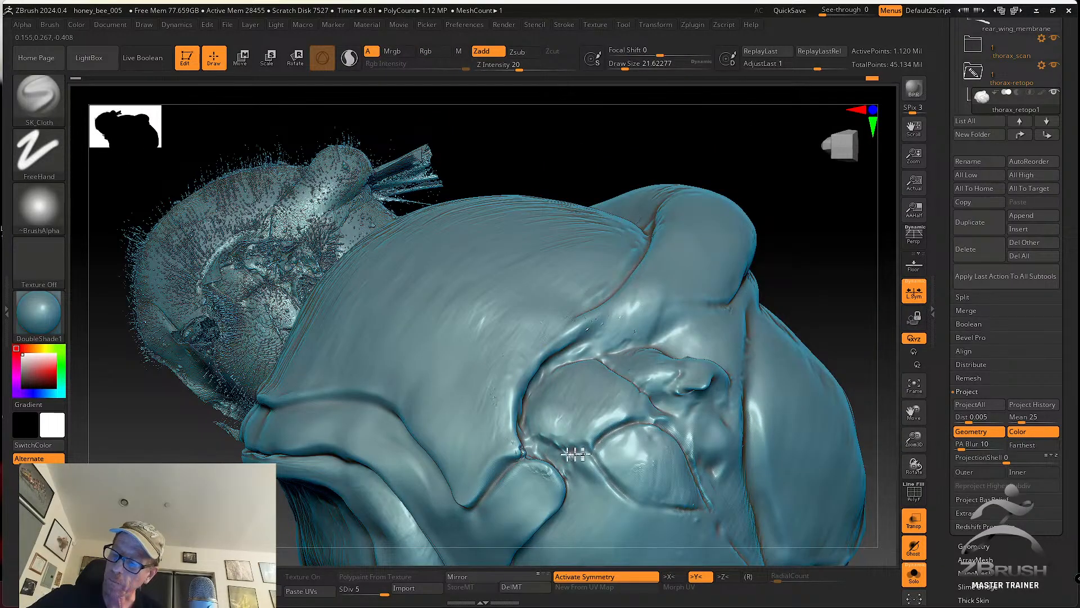
pyautogui.moveTo(579, 448); pyautogui.dragTo(525, 379, button='right')
pyautogui.press('shift')
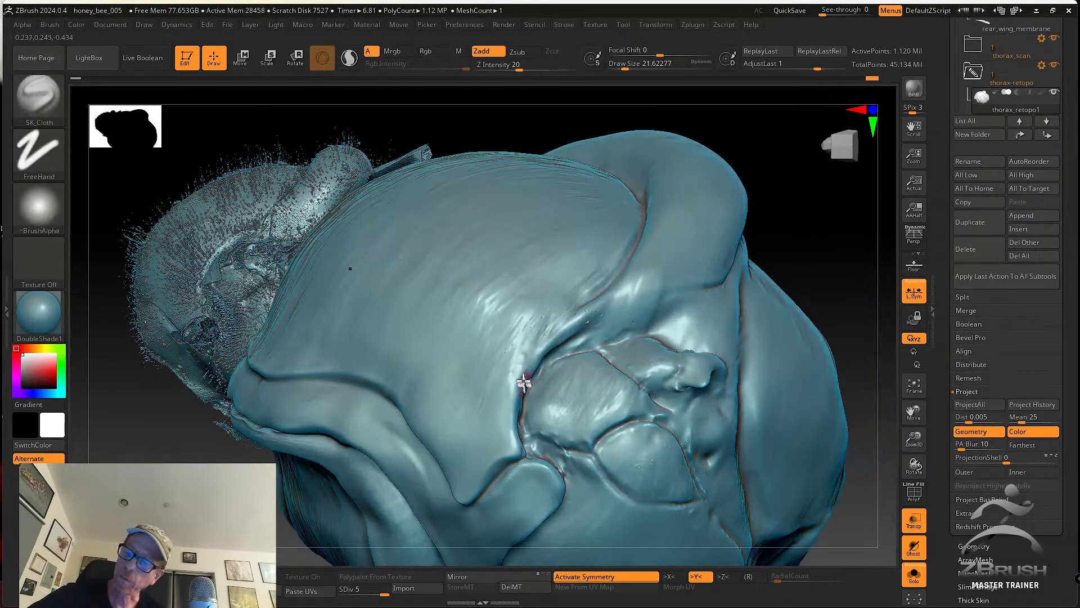
# Enlarge the brush to about 41 and smooth the shell surface beside the curved rim
pyautogui.press('s')
pyautogui.moveTo(495, 386); pyautogui.dragTo(501, 386)
pyautogui.keyDown('shift'); pyautogui.moveTo(488, 376); pyautogui.dragTo(481, 408); pyautogui.keyUp('shift')
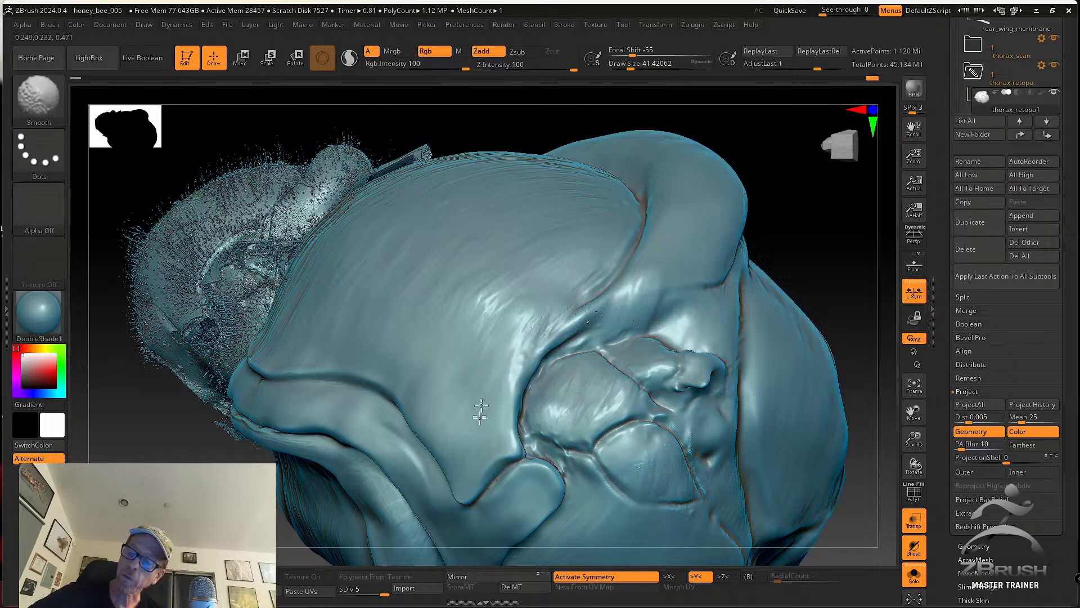
pyautogui.moveTo(461, 381); pyautogui.dragTo(540, 362, button='right')
# Set the brush size to about 39 and smooth the streaked area of the large shell above the plates
pyautogui.press('s')
pyautogui.moveTo(513, 427); pyautogui.dragTo(511, 426)
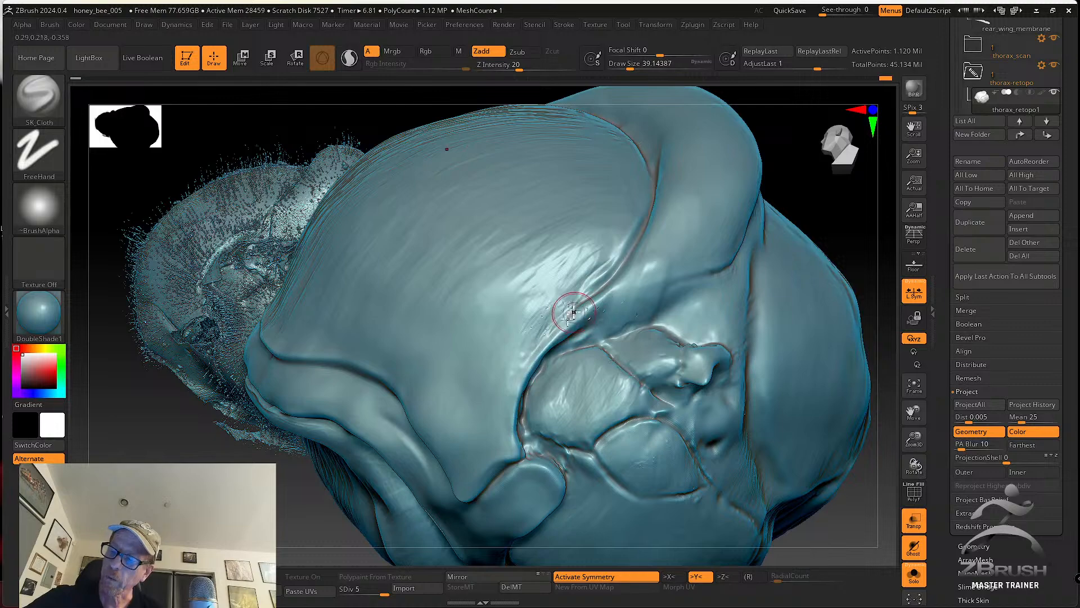
pyautogui.moveTo(570, 313); pyautogui.dragTo(569, 296, button='right')
pyautogui.press('shift')
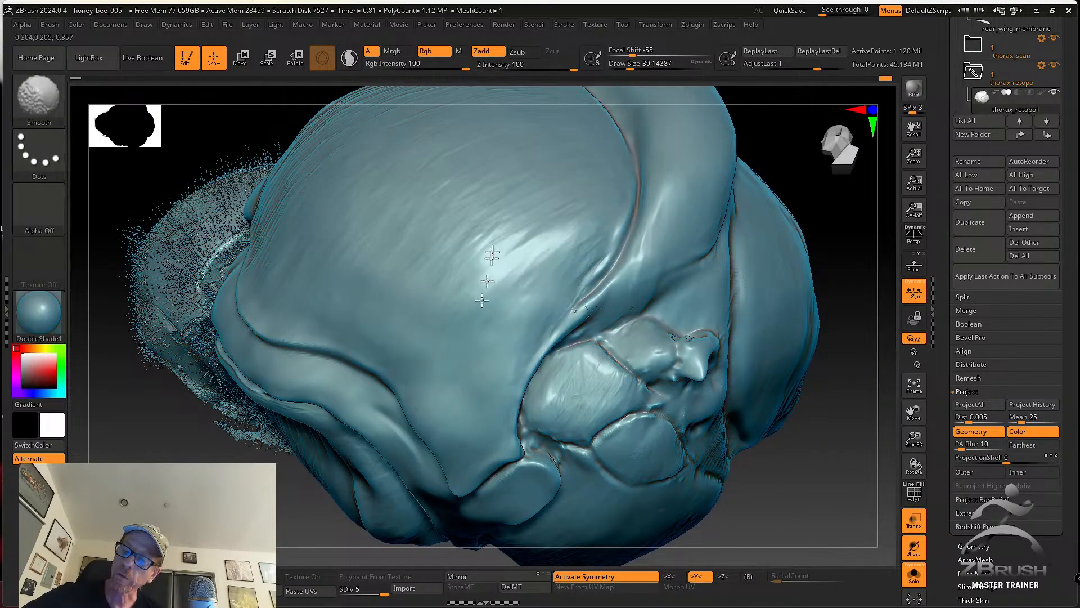
# Reduce the brush size to about 31 and smooth the groove between the rounded lobe and the two plates
pyautogui.moveTo(529, 365); pyautogui.dragTo(538, 390, button='right')
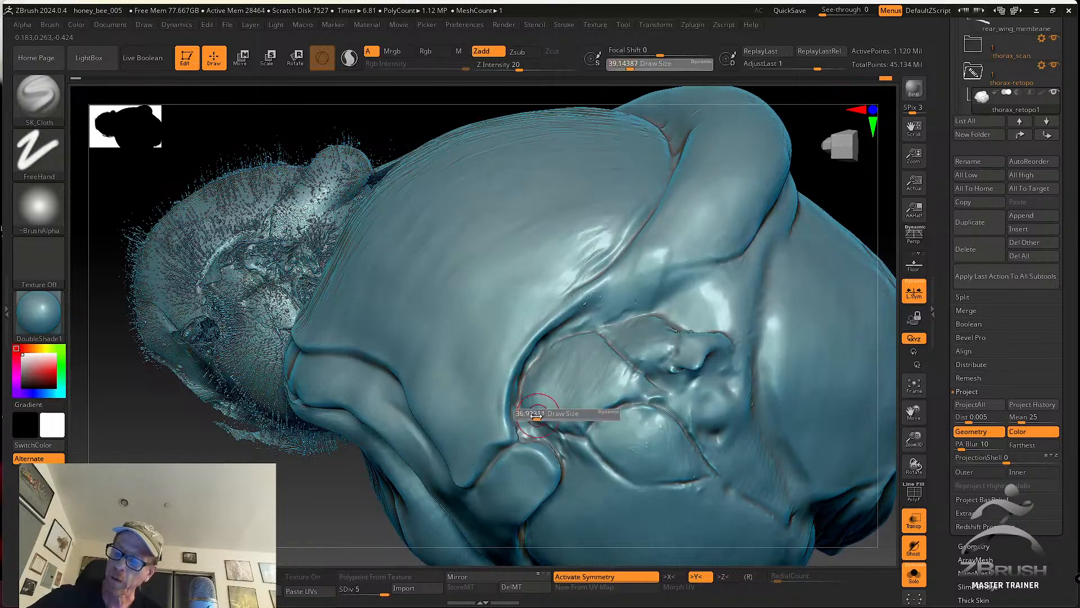
pyautogui.press('shift')
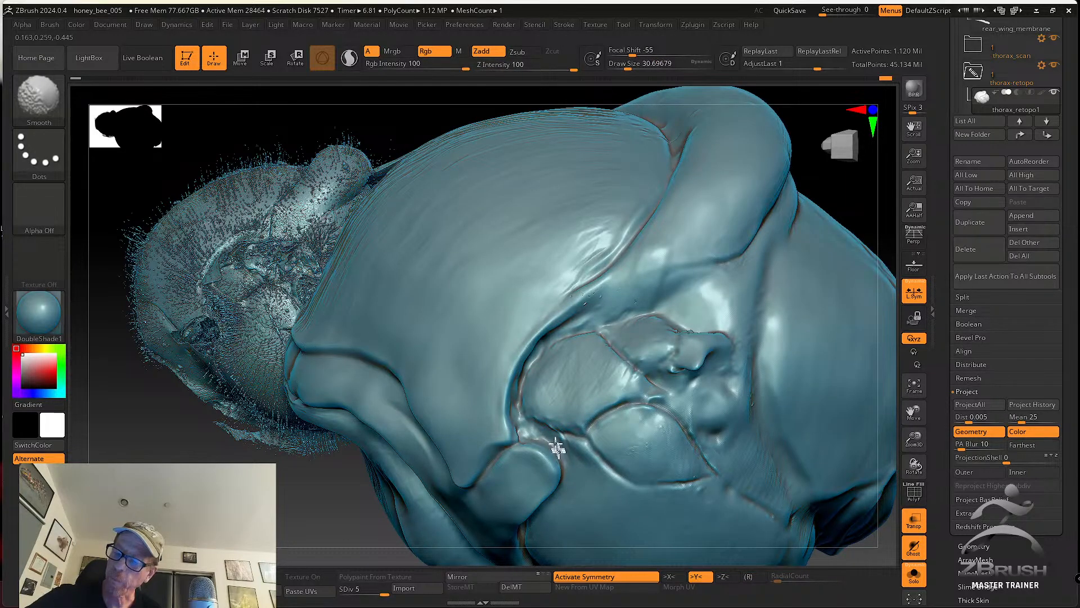
pyautogui.keyDown('shift'); pyautogui.moveTo(556, 444); pyautogui.dragTo(564, 427); pyautogui.keyUp('shift')
pyautogui.moveTo(564, 426); pyautogui.dragTo(564, 422, button='right')
pyautogui.moveTo(564, 422)
pyautogui.keyDown('shift'); pyautogui.mouseDown()
pyautogui.moveTo(565, 442)
pyautogui.moveTo(557, 432)
pyautogui.moveTo(603, 448)
pyautogui.mouseUp(); pyautogui.keyUp('shift')
pyautogui.moveTo(581, 435); pyautogui.dragTo(591, 438, button='right')
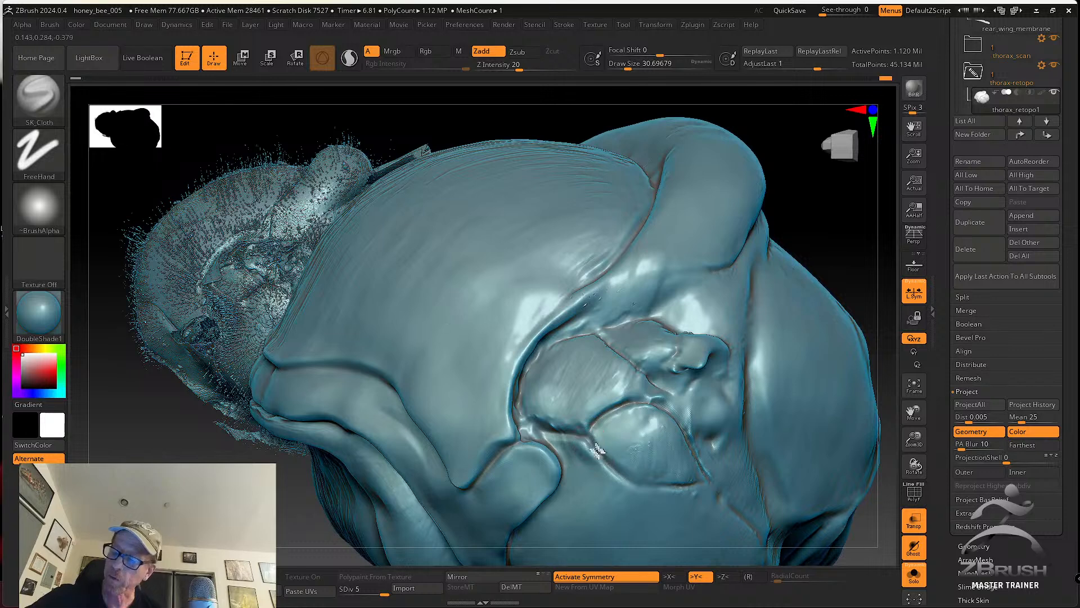
# Reduce the brush size to about 22 and refine the groove along the lower edge of the smaller plate
pyautogui.moveTo(638, 401); pyautogui.dragTo(608, 398, button='right')
pyautogui.moveTo(598, 412); pyautogui.dragTo(622, 411)
pyautogui.moveTo(661, 436); pyautogui.dragTo(616, 392, button='right')
pyautogui.press('s')
pyautogui.moveTo(613, 393); pyautogui.dragTo(607, 393)
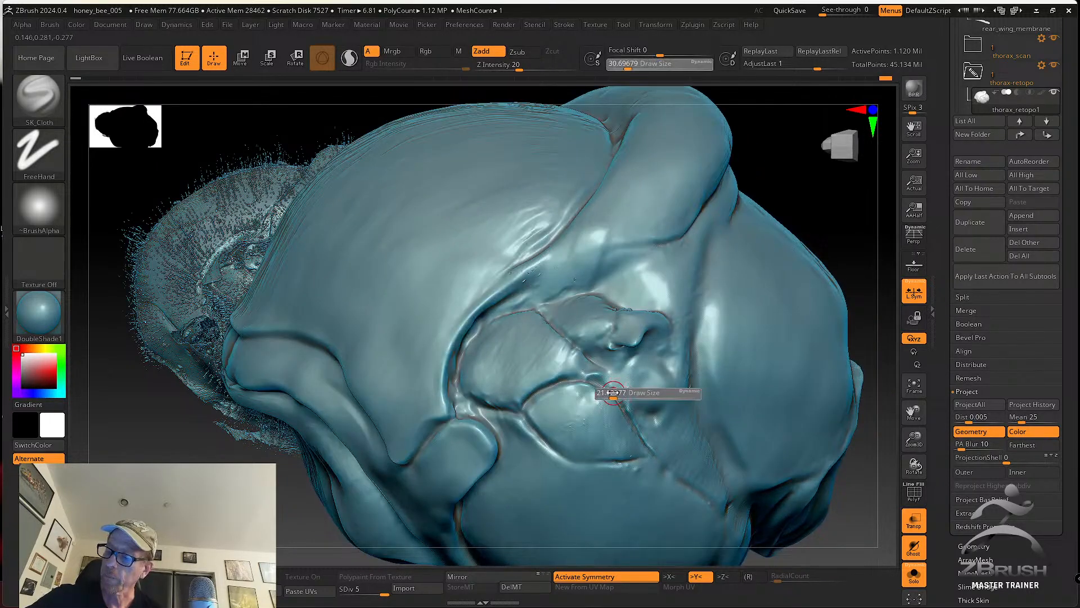
pyautogui.moveTo(596, 393); pyautogui.dragTo(608, 393, button='right')
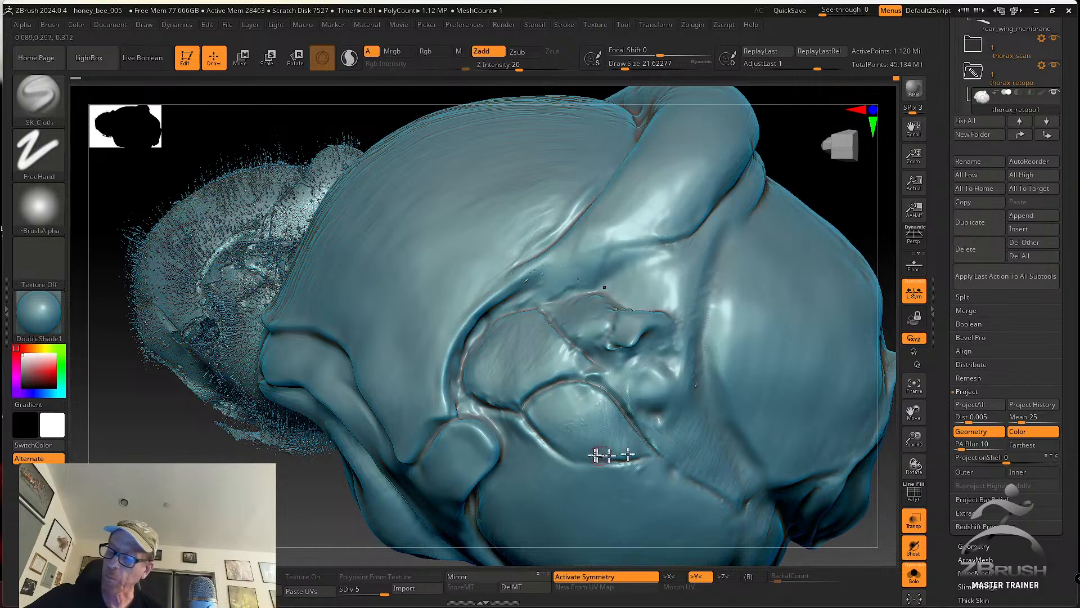
pyautogui.moveTo(554, 453); pyautogui.dragTo(619, 462)
pyautogui.moveTo(613, 452); pyautogui.dragTo(605, 450, button='right')
pyautogui.moveTo(573, 458); pyautogui.dragTo(637, 460)
# Refine the diagonal seam beside the two plates, from the lumpy nose-shaped area down toward the rear of the thorax
pyautogui.moveTo(661, 449)
pyautogui.mouseDown(button='right')
pyautogui.moveTo(645, 455)
pyautogui.moveTo(610, 414)
pyautogui.moveTo(678, 386)
pyautogui.moveTo(667, 349)
pyautogui.moveTo(716, 294)
pyautogui.moveTo(686, 328)
pyautogui.moveTo(681, 356)
pyautogui.mouseUp(button='right')
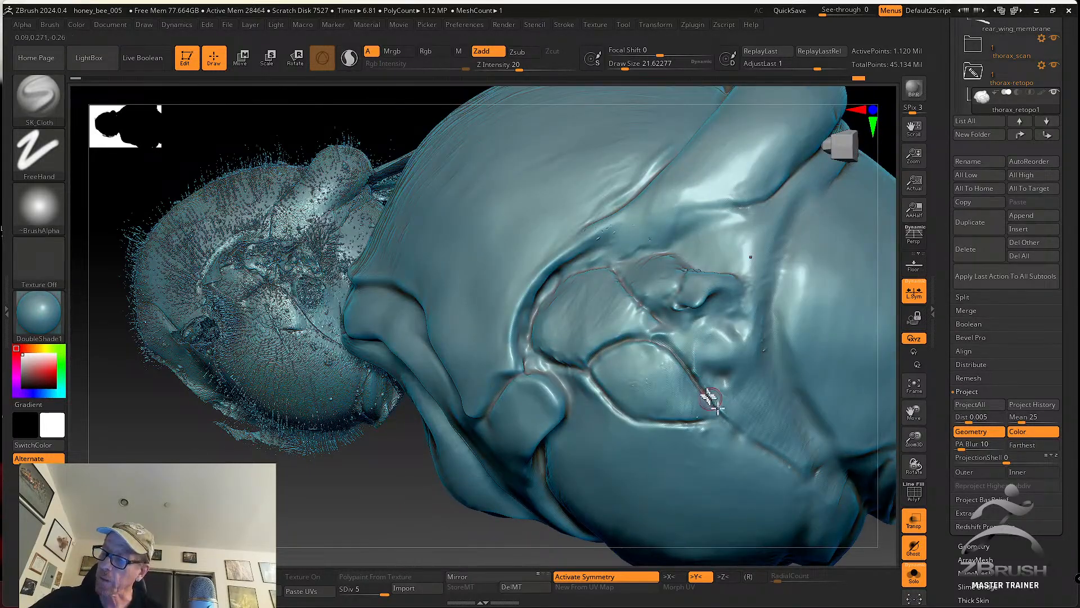
pyautogui.moveTo(770, 450); pyautogui.dragTo(658, 387, button='right')
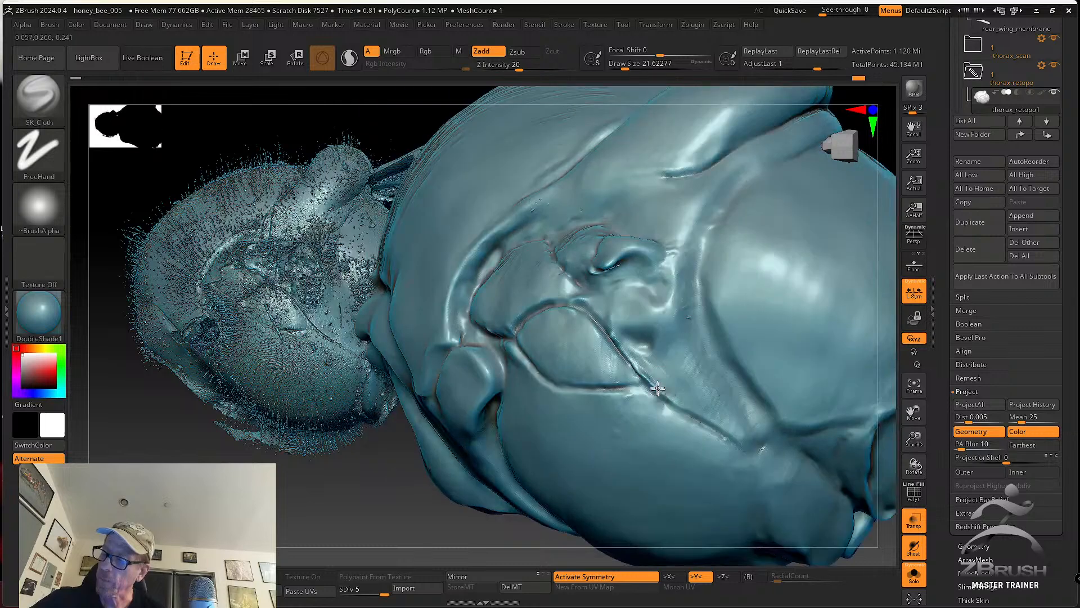
pyautogui.moveTo(731, 443); pyautogui.dragTo(702, 369, button='right')
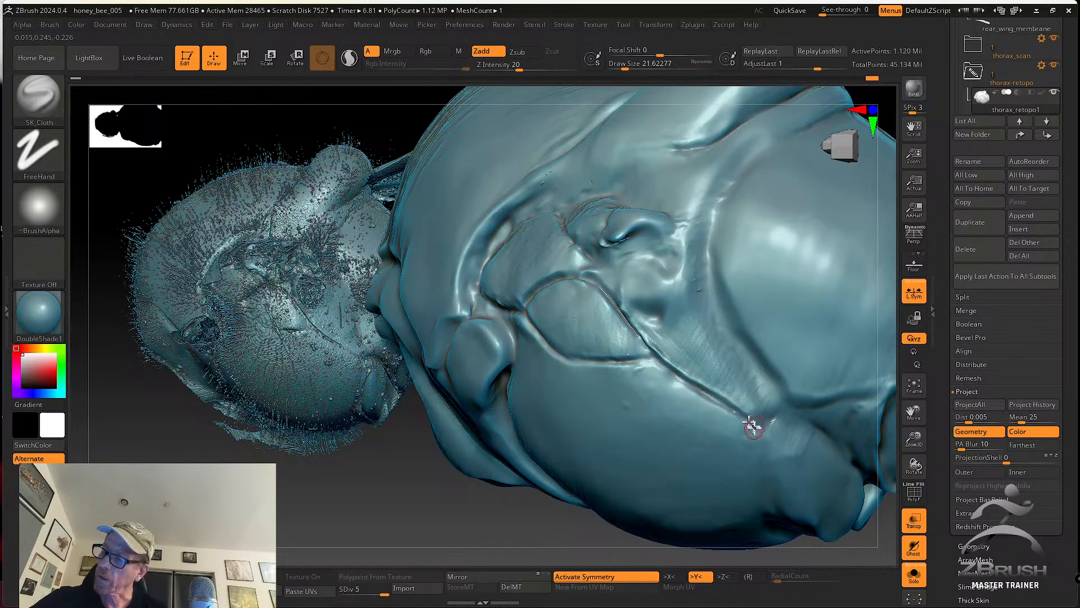
pyautogui.moveTo(757, 436)
pyautogui.mouseDown(button='right')
pyautogui.moveTo(645, 376)
pyautogui.moveTo(646, 354)
pyautogui.moveTo(699, 310)
pyautogui.moveTo(716, 313)
pyautogui.moveTo(682, 345)
pyautogui.moveTo(686, 358)
pyautogui.mouseUp(button='right')
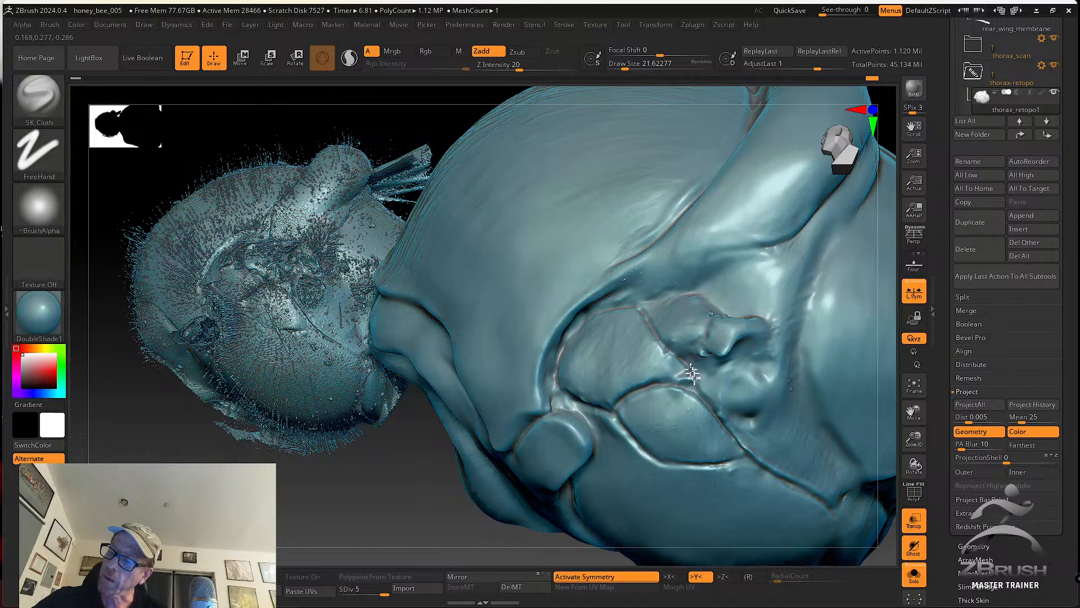
pyautogui.moveTo(673, 352); pyautogui.dragTo(639, 321, button='right')
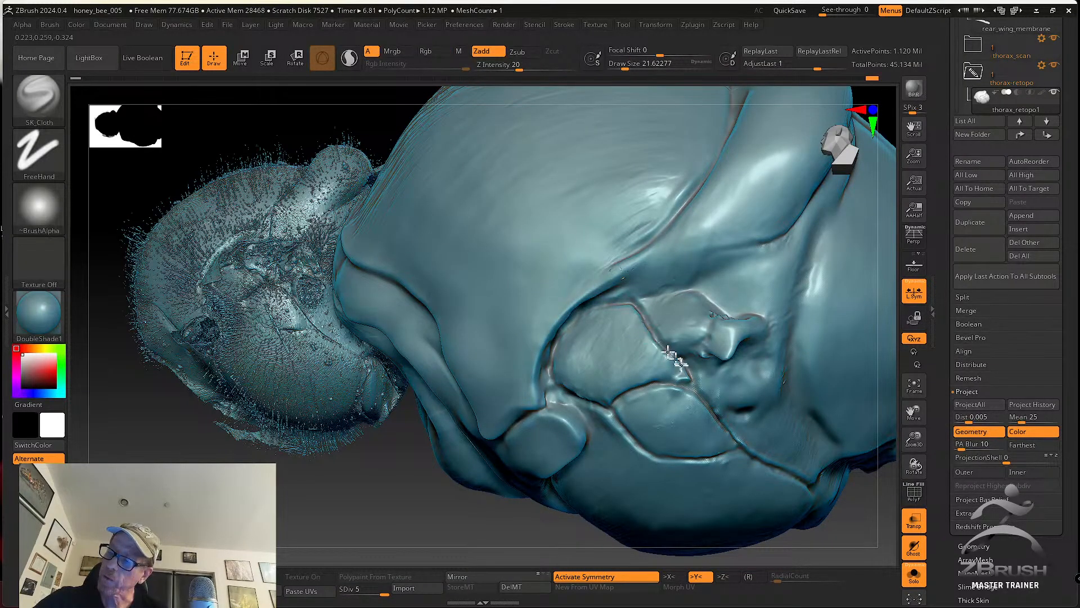
pyautogui.moveTo(675, 362)
pyautogui.mouseDown(button='right')
pyautogui.moveTo(613, 341)
pyautogui.moveTo(584, 357)
pyautogui.mouseUp(button='right')
# Smooth the groove between the curved shell rim and the larger plate with the Smooth brush
pyautogui.press('shift')
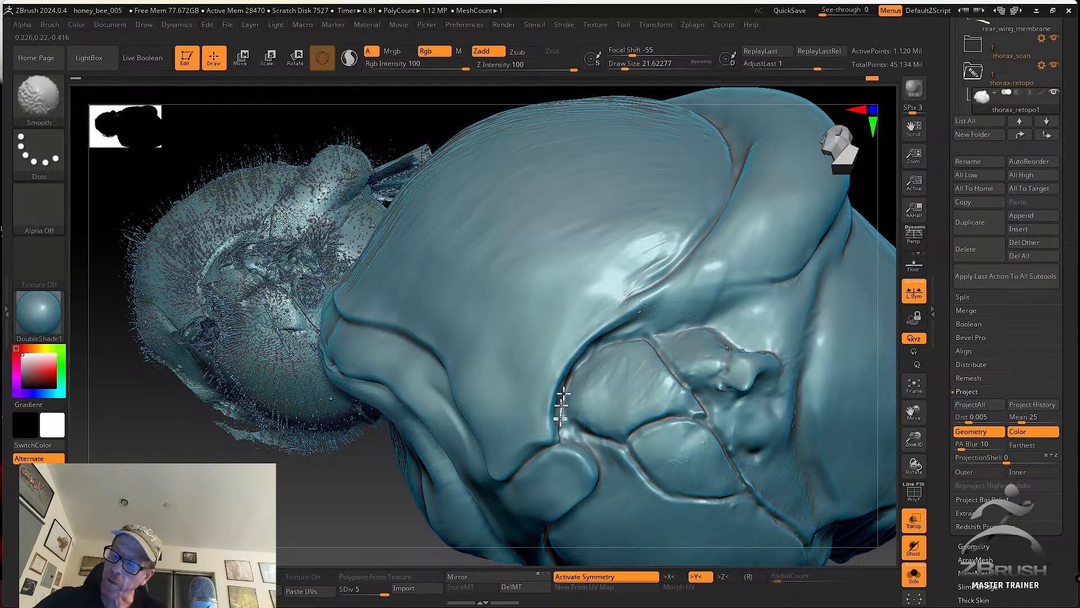
pyautogui.moveTo(577, 411); pyautogui.dragTo(566, 391, button='right')
pyautogui.keyDown('shift'); pyautogui.moveTo(567, 379); pyautogui.dragTo(561, 390); pyautogui.keyUp('shift')
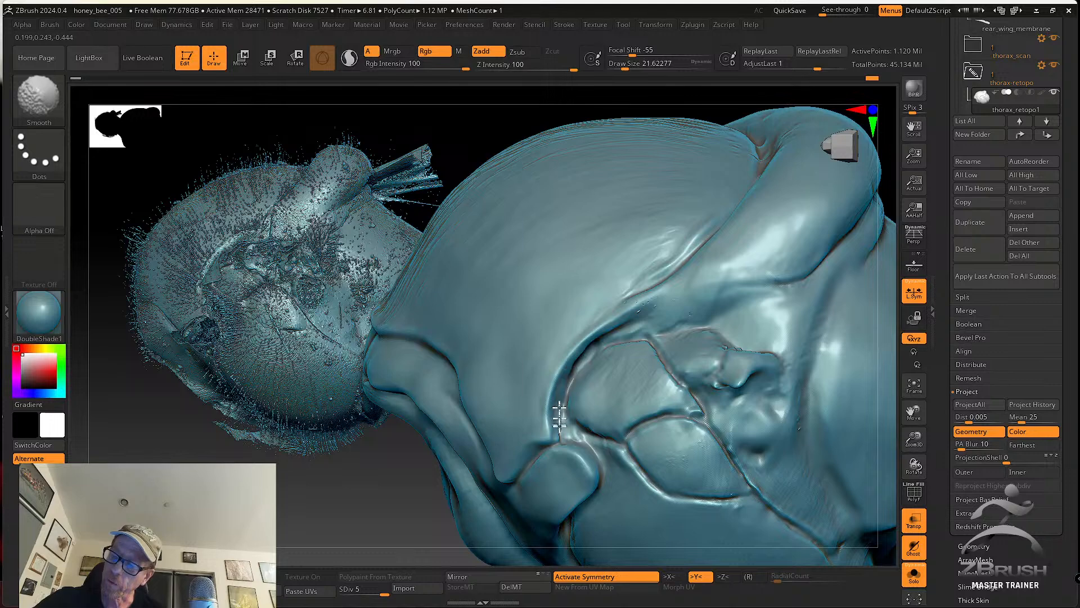
pyautogui.moveTo(575, 435)
pyautogui.mouseDown(button='right')
pyautogui.moveTo(559, 435)
pyautogui.moveTo(577, 365)
pyautogui.moveTo(565, 387)
pyautogui.mouseUp(button='right')
pyautogui.keyDown('shift'); pyautogui.moveTo(562, 428); pyautogui.dragTo(565, 412); pyautogui.keyUp('shift')
pyautogui.moveTo(566, 410); pyautogui.dragTo(583, 409, button='right')
# Smooth the junction where the larger and smaller plates meet above the rounded lobe
pyautogui.keyDown('shift'); pyautogui.moveTo(591, 430); pyautogui.dragTo(607, 448); pyautogui.keyUp('shift')
pyautogui.moveTo(599, 404)
pyautogui.keyDown('shift'); pyautogui.mouseDown()
pyautogui.moveTo(588, 414)
pyautogui.moveTo(587, 405)
pyautogui.moveTo(619, 415)
pyautogui.mouseUp(); pyautogui.keyUp('shift')
pyautogui.keyDown('alt'); pyautogui.moveTo(619, 415); pyautogui.dragTo(600, 433, button='right'); pyautogui.keyUp('alt')
pyautogui.moveTo(600, 414); pyautogui.dragTo(623, 459)
pyautogui.keyDown('alt'); pyautogui.moveTo(619, 417); pyautogui.dragTo(612, 435, button='right'); pyautogui.keyUp('alt')
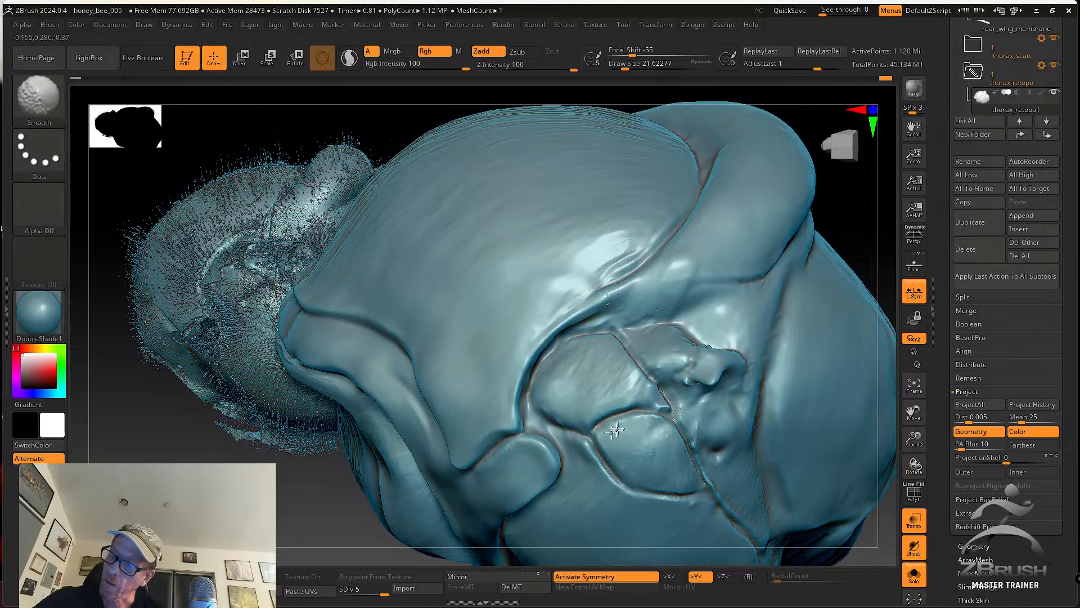
pyautogui.keyDown('alt'); pyautogui.moveTo(623, 405); pyautogui.dragTo(632, 417, button='right'); pyautogui.keyUp('alt')
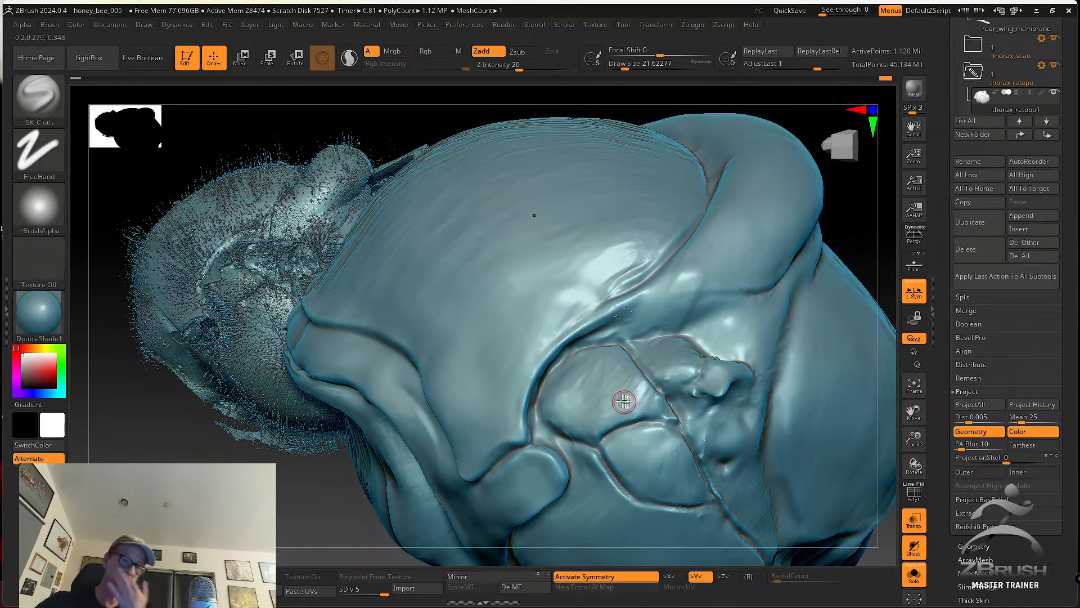
# Switch to the tw ClayTubes brush at a draw size of about 29 and build up the smaller plate's surface
pyautogui.press('b')
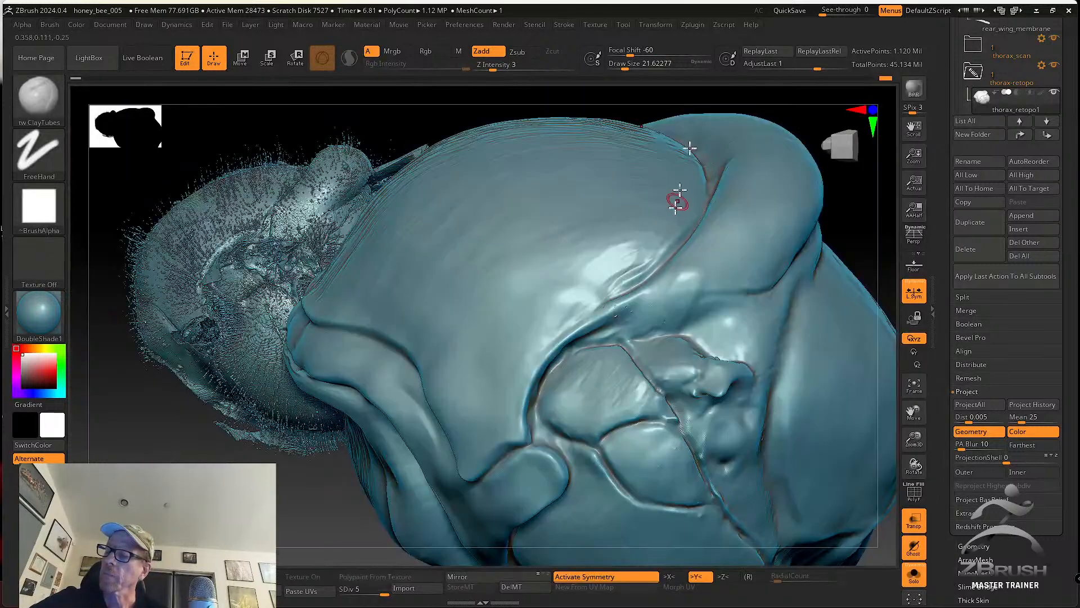
pyautogui.click(701, 107)
pyautogui.press('s')
pyautogui.moveTo(653, 442); pyautogui.dragTo(650, 440)
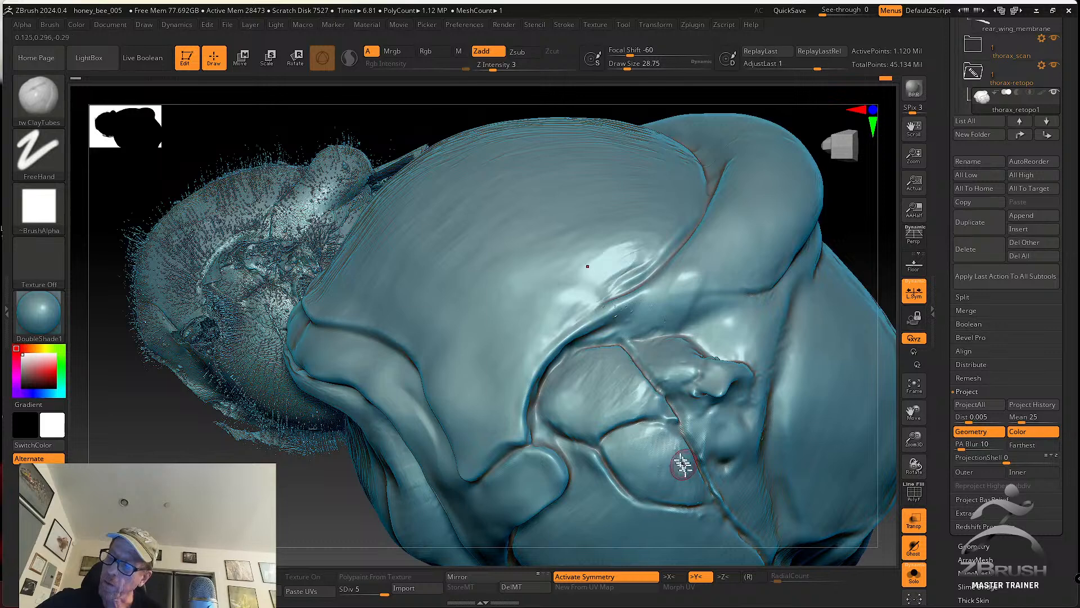
pyautogui.moveTo(681, 467); pyautogui.dragTo(672, 441, button='right')
pyautogui.moveTo(658, 486)
pyautogui.mouseDown(button='right')
pyautogui.moveTo(646, 453)
pyautogui.moveTo(667, 436)
pyautogui.moveTo(677, 451)
pyautogui.moveTo(625, 438)
pyautogui.mouseUp(button='right')
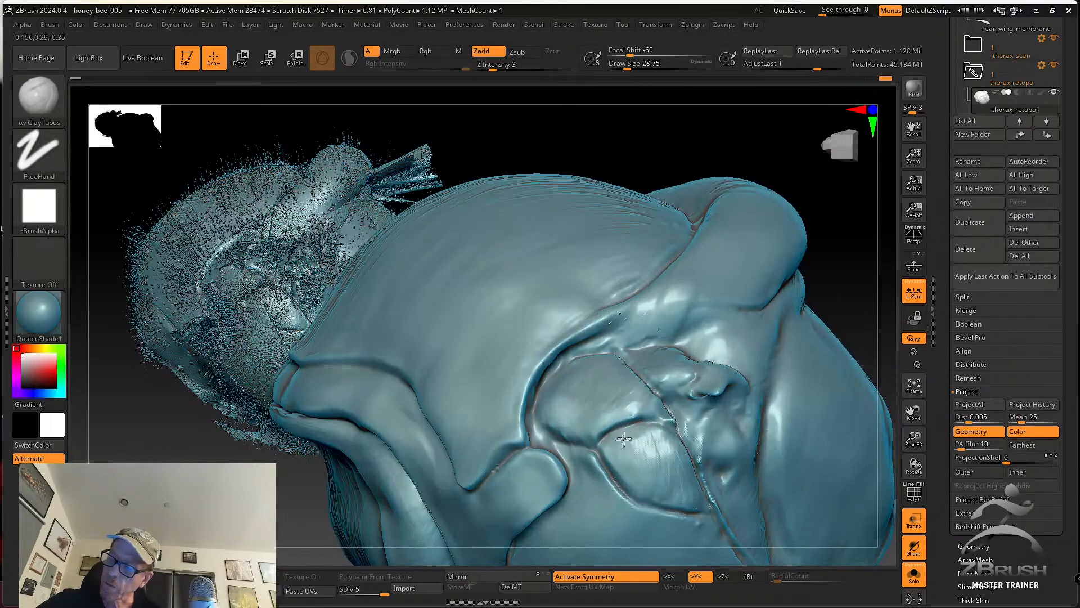
pyautogui.moveTo(678, 491); pyautogui.dragTo(690, 484, button='right')
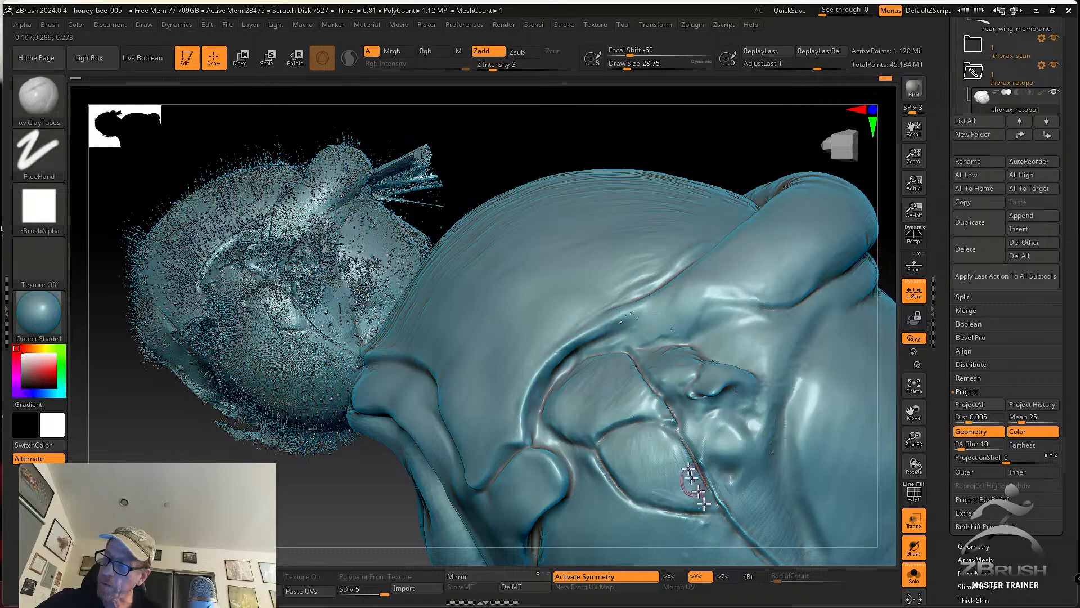
# Build up and even out the larger plate beneath the curved rim with light clay strokes
pyautogui.moveTo(645, 430); pyautogui.dragTo(660, 468, button='right')
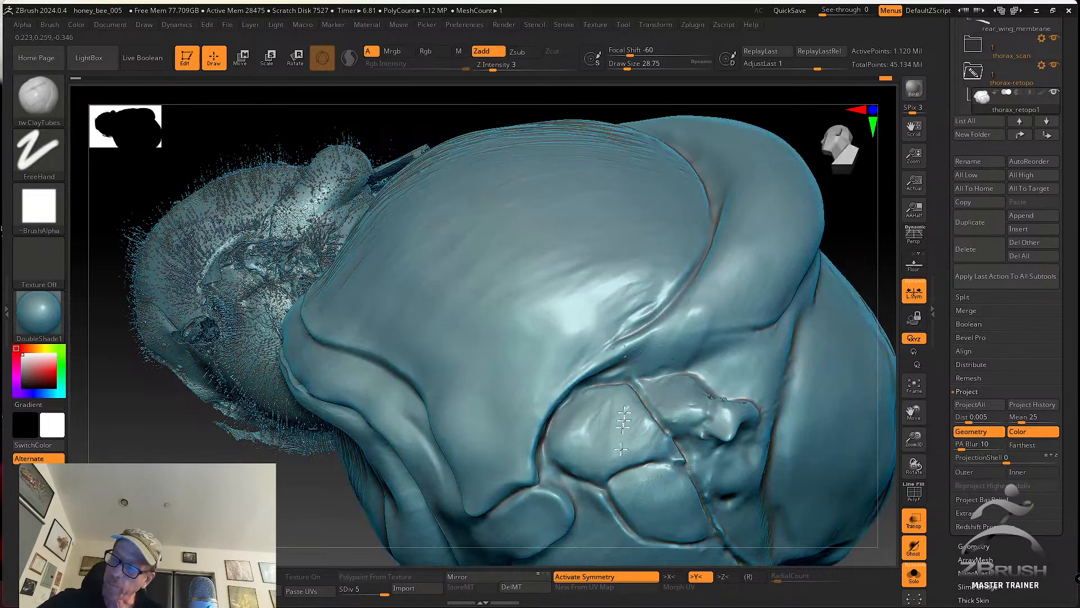
pyautogui.moveTo(579, 424); pyautogui.dragTo(627, 400, button='right')
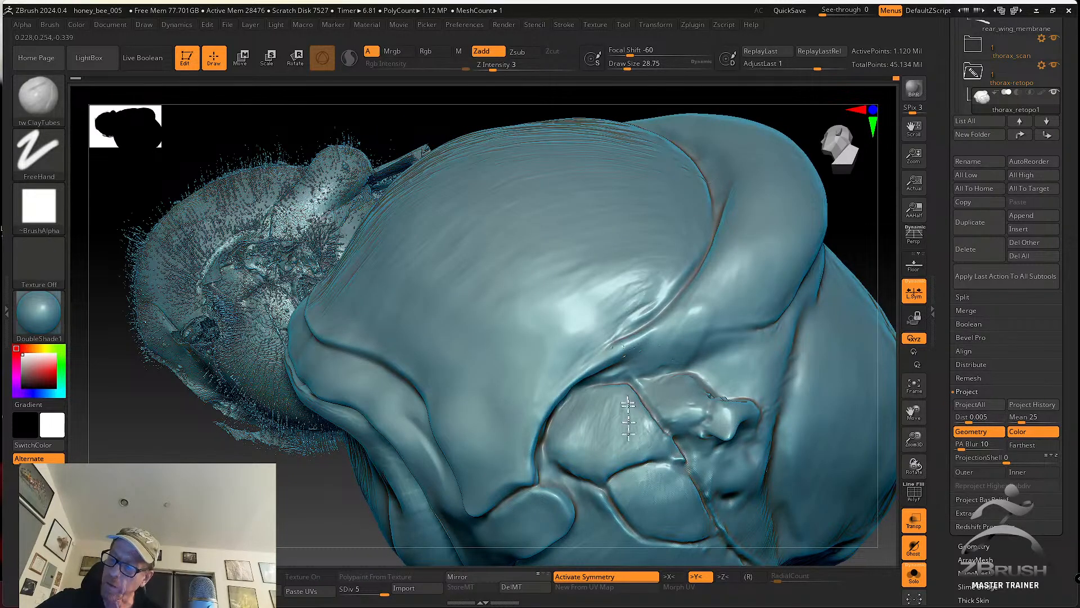
pyautogui.moveTo(581, 457)
pyautogui.mouseDown(button='right')
pyautogui.moveTo(583, 425)
pyautogui.moveTo(564, 467)
pyautogui.mouseUp(button='right')
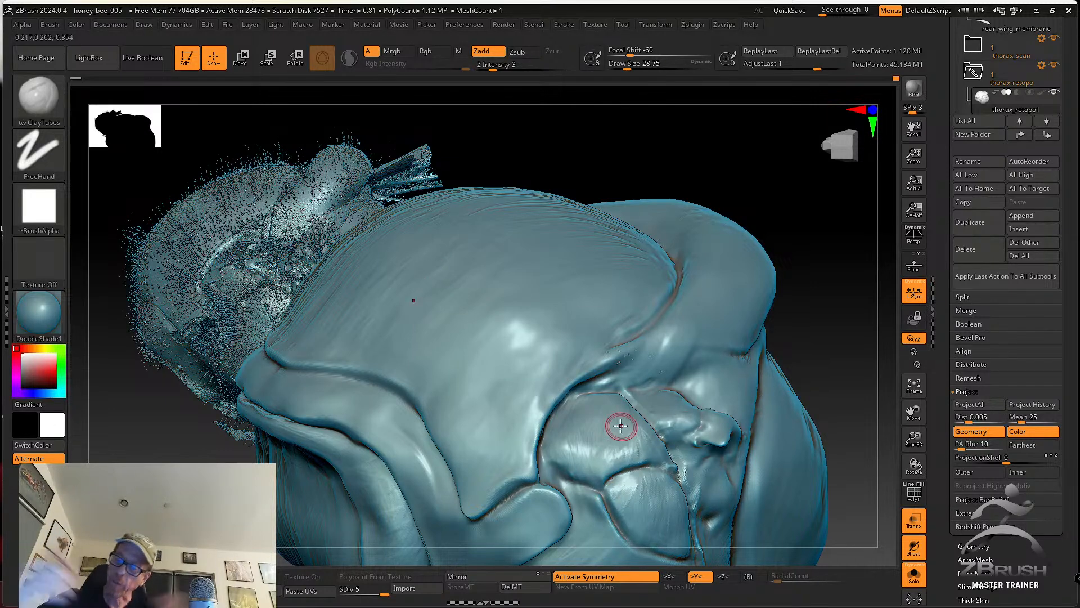
pyautogui.moveTo(615, 414)
pyautogui.mouseDown(button='right')
pyautogui.moveTo(623, 425)
pyautogui.moveTo(608, 410)
pyautogui.moveTo(624, 409)
pyautogui.mouseUp(button='right')
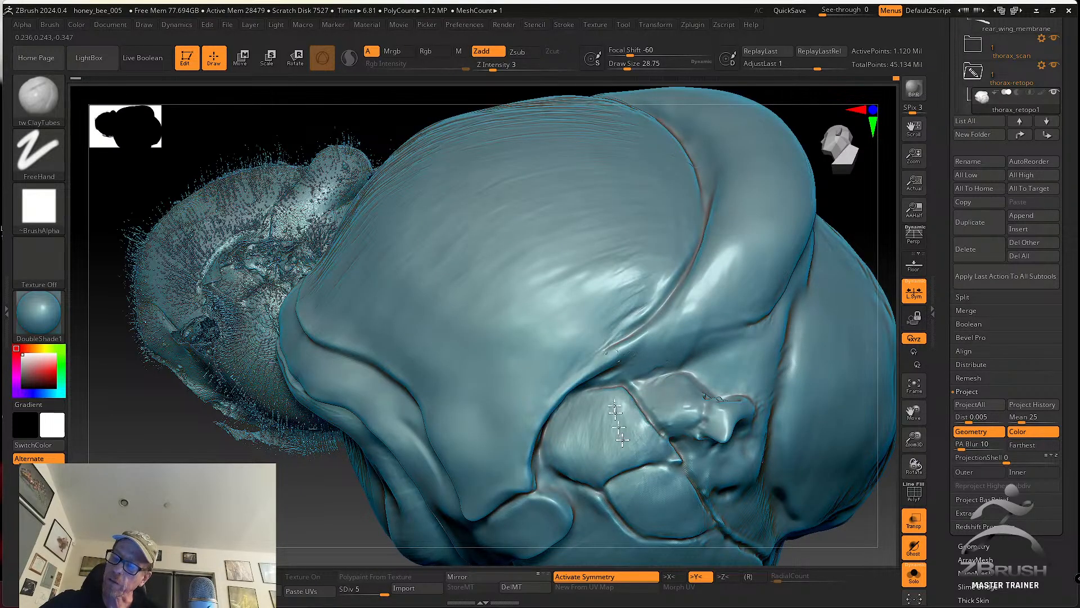
pyautogui.moveTo(612, 481); pyautogui.dragTo(613, 417, button='right')
pyautogui.moveTo(663, 442)
pyautogui.mouseDown(button='right')
pyautogui.moveTo(656, 459)
pyautogui.moveTo(588, 433)
pyautogui.mouseUp(button='right')
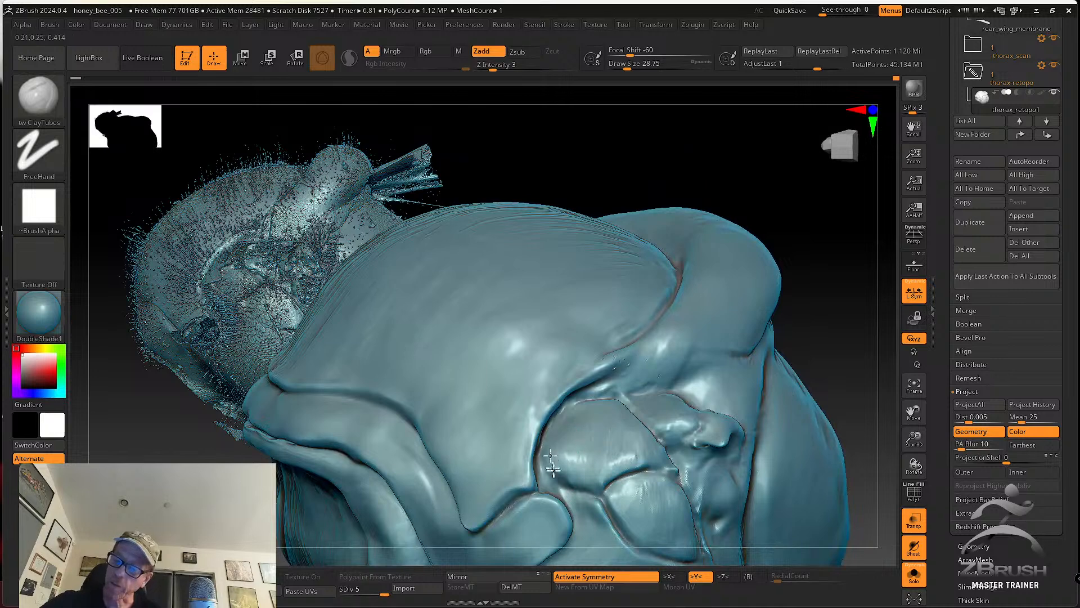
pyautogui.moveTo(558, 466); pyautogui.dragTo(612, 439, button='right')
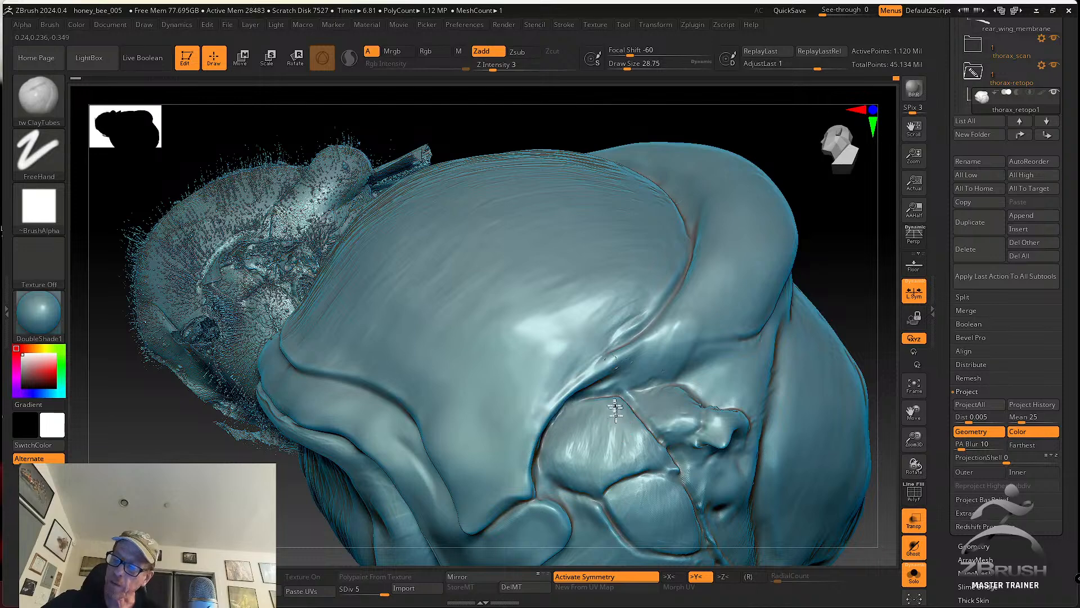
pyautogui.moveTo(619, 419)
pyautogui.mouseDown(button='right')
pyautogui.moveTo(644, 437)
pyautogui.moveTo(630, 419)
pyautogui.mouseUp(button='right')
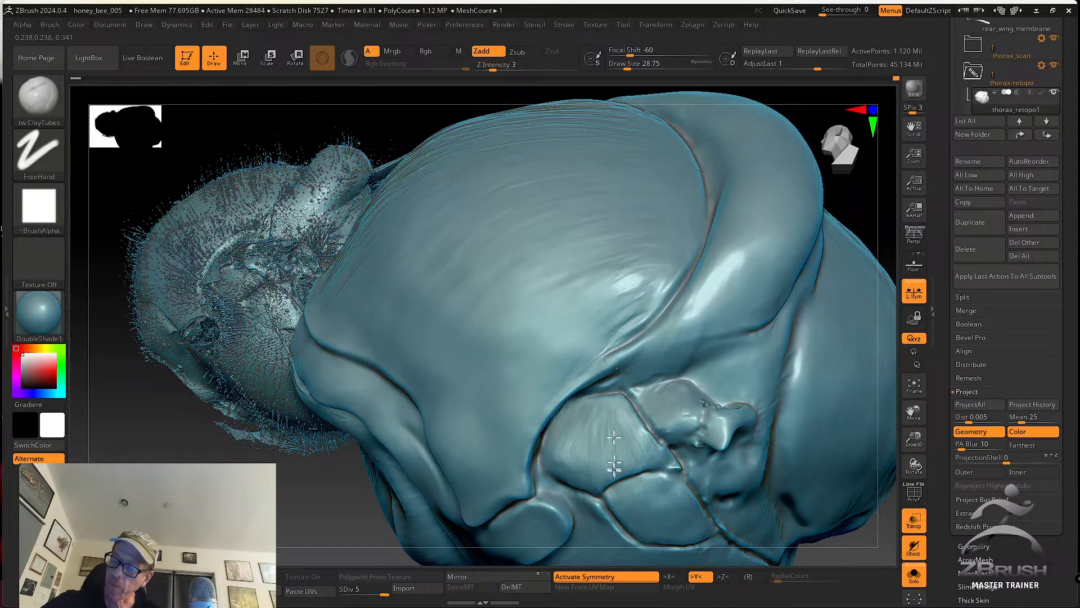
pyautogui.moveTo(592, 469)
pyautogui.mouseDown(button='right')
pyautogui.moveTo(622, 432)
pyautogui.moveTo(641, 440)
pyautogui.moveTo(617, 455)
pyautogui.moveTo(607, 447)
pyautogui.mouseUp(button='right')
# Set the brush size to about 25 and fill out the smaller plate's surface with clay strokes
pyautogui.press('s')
pyautogui.moveTo(607, 447); pyautogui.dragTo(602, 457)
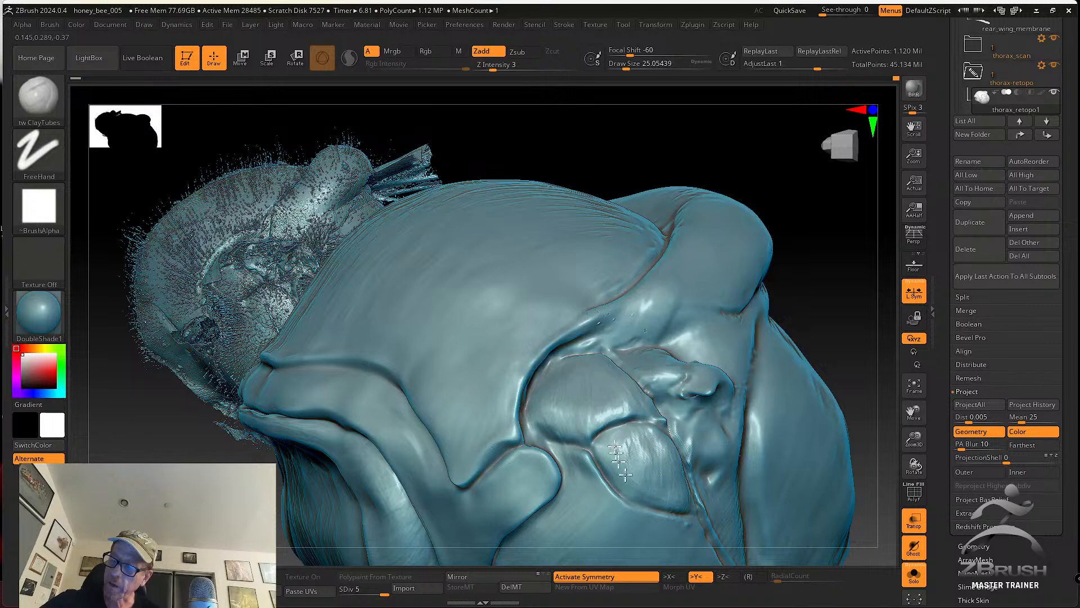
pyautogui.moveTo(651, 446); pyautogui.dragTo(641, 442, button='right')
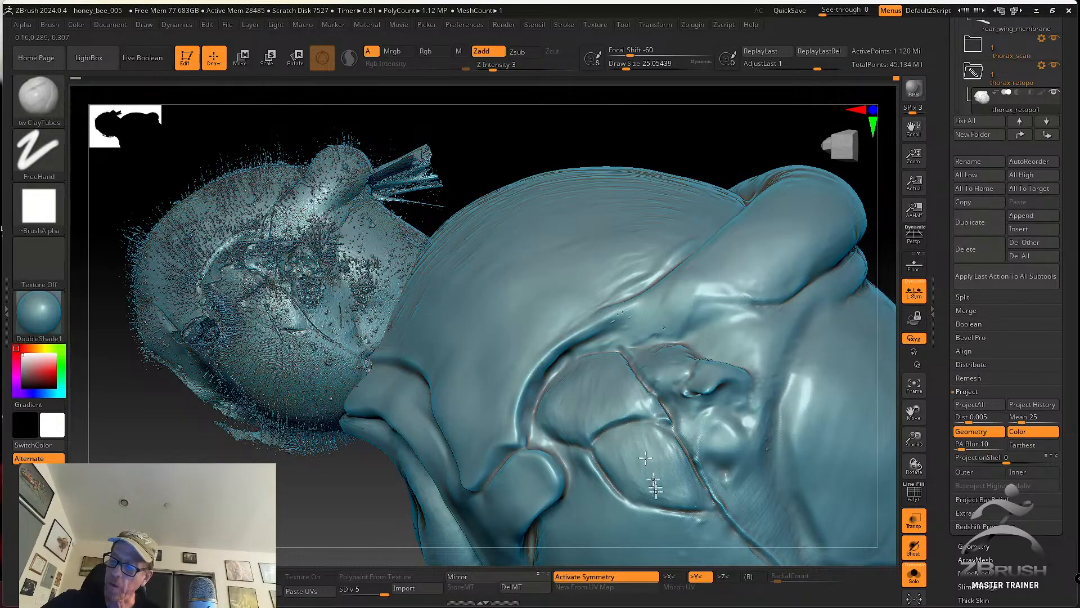
pyautogui.moveTo(634, 489); pyautogui.dragTo(646, 446, button='right')
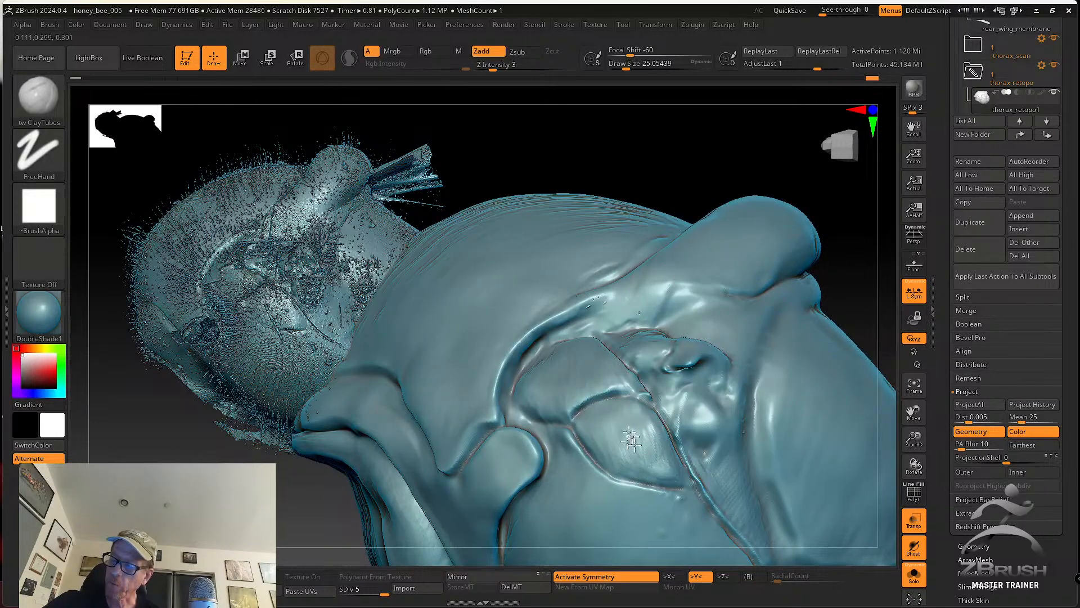
pyautogui.moveTo(665, 477); pyautogui.dragTo(599, 368, button='right')
# Add more clay strokes across the larger plate from its upper edge down to the seam with the smaller plate
pyautogui.moveTo(622, 410); pyautogui.dragTo(641, 434, button='right')
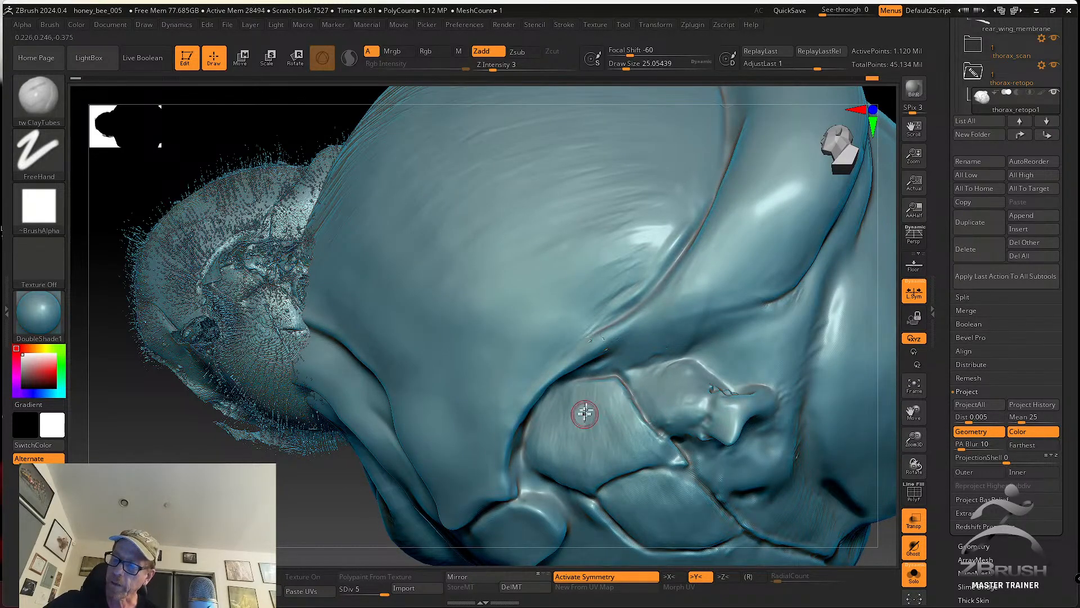
pyautogui.moveTo(611, 388); pyautogui.dragTo(619, 381, button='right')
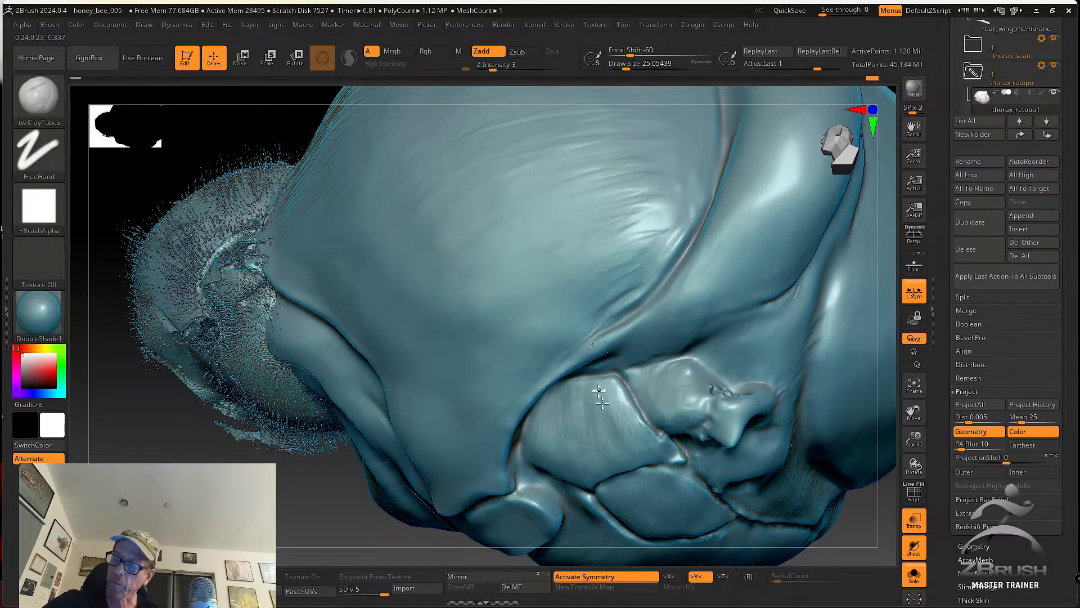
pyautogui.moveTo(621, 442); pyautogui.dragTo(625, 399, button='right')
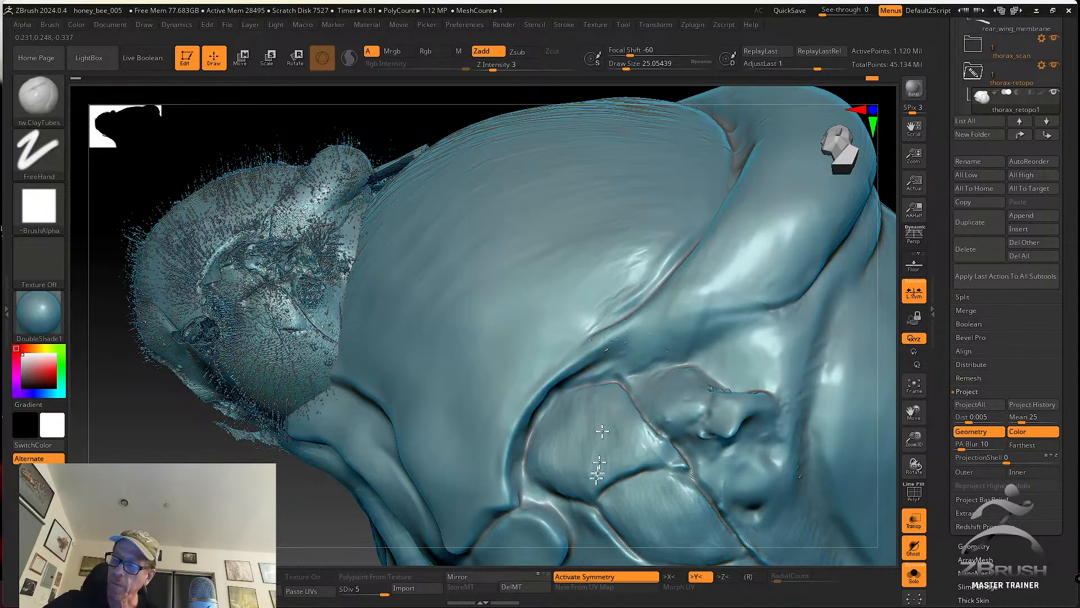
pyautogui.moveTo(615, 423); pyautogui.dragTo(623, 384, button='right')
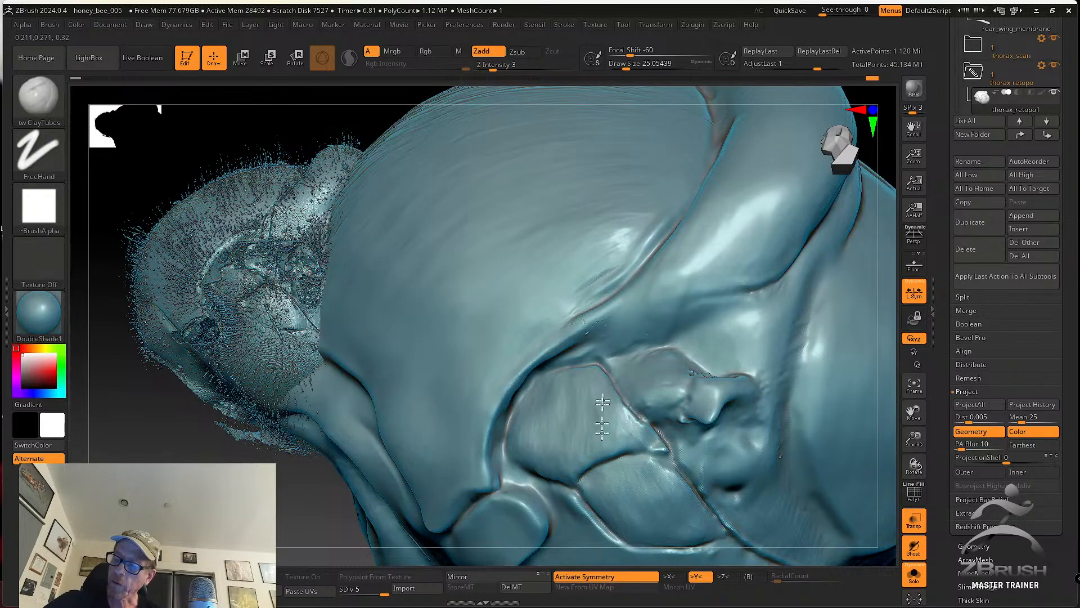
pyautogui.moveTo(589, 404)
pyautogui.mouseDown()
pyautogui.moveTo(569, 396)
pyautogui.moveTo(574, 413)
pyautogui.mouseUp()
pyautogui.press(']')
pyautogui.moveTo(582, 409); pyautogui.dragTo(595, 422, button='right')
pyautogui.moveTo(585, 387)
pyautogui.mouseDown()
pyautogui.moveTo(556, 427)
pyautogui.moveTo(568, 443)
pyautogui.moveTo(618, 411)
pyautogui.moveTo(592, 449)
pyautogui.mouseUp()
pyautogui.moveTo(592, 449); pyautogui.dragTo(643, 421, button='right')
# Set the brush size to about 31 and round out the smaller plate up to its border with the larger one
pyautogui.press('s')
pyautogui.moveTo(646, 430)
pyautogui.mouseDown()
pyautogui.moveTo(630, 431)
pyautogui.moveTo(648, 440)
pyautogui.moveTo(622, 416)
pyautogui.moveTo(599, 419)
pyautogui.moveTo(567, 452)
pyautogui.moveTo(542, 429)
pyautogui.moveTo(572, 465)
pyautogui.mouseUp()
pyautogui.moveTo(663, 397)
pyautogui.mouseDown(button='right')
pyautogui.moveTo(632, 367)
pyautogui.moveTo(638, 427)
pyautogui.moveTo(632, 398)
pyautogui.mouseUp(button='right')
pyautogui.moveTo(617, 414)
pyautogui.mouseDown()
pyautogui.moveTo(591, 451)
pyautogui.moveTo(579, 441)
pyautogui.moveTo(610, 415)
pyautogui.moveTo(649, 459)
pyautogui.moveTo(677, 453)
pyautogui.moveTo(649, 426)
pyautogui.mouseUp()
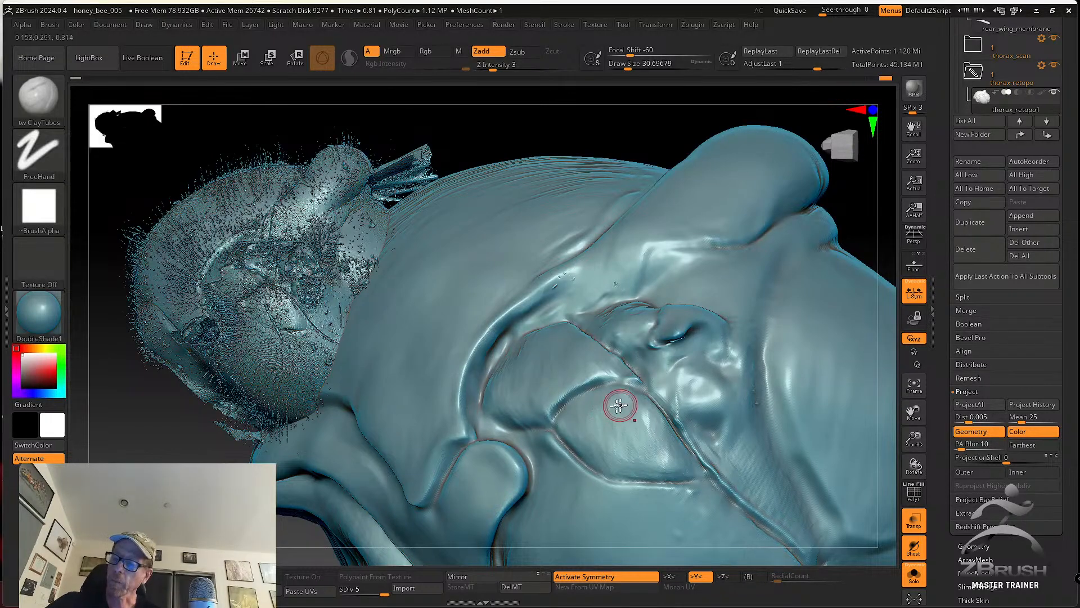
pyautogui.moveTo(613, 413)
pyautogui.mouseDown(button='right')
pyautogui.moveTo(608, 384)
pyautogui.moveTo(605, 418)
pyautogui.mouseUp(button='right')
pyautogui.press('s')
pyautogui.moveTo(604, 420); pyautogui.dragTo(578, 435)
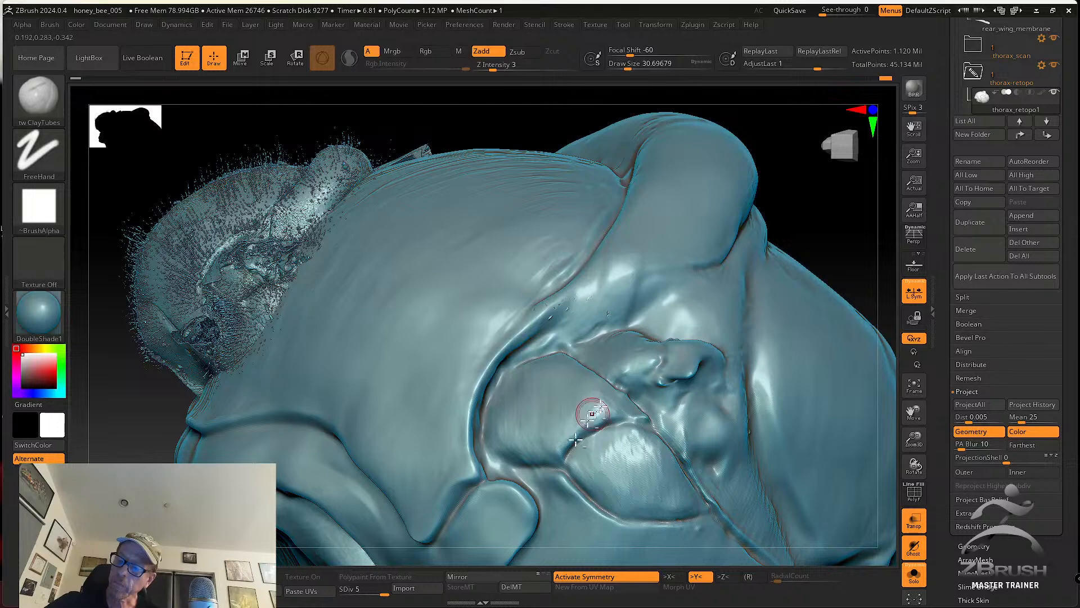
# Reduce the brush size to about 23 and refine the larger plate's edges along the smaller plate and the curved rim
pyautogui.moveTo(579, 434); pyautogui.dragTo(603, 402, button='right')
pyautogui.moveTo(604, 402); pyautogui.dragTo(586, 378)
pyautogui.moveTo(608, 408); pyautogui.dragTo(602, 404, button='right')
pyautogui.press('s')
pyautogui.click(599, 410)
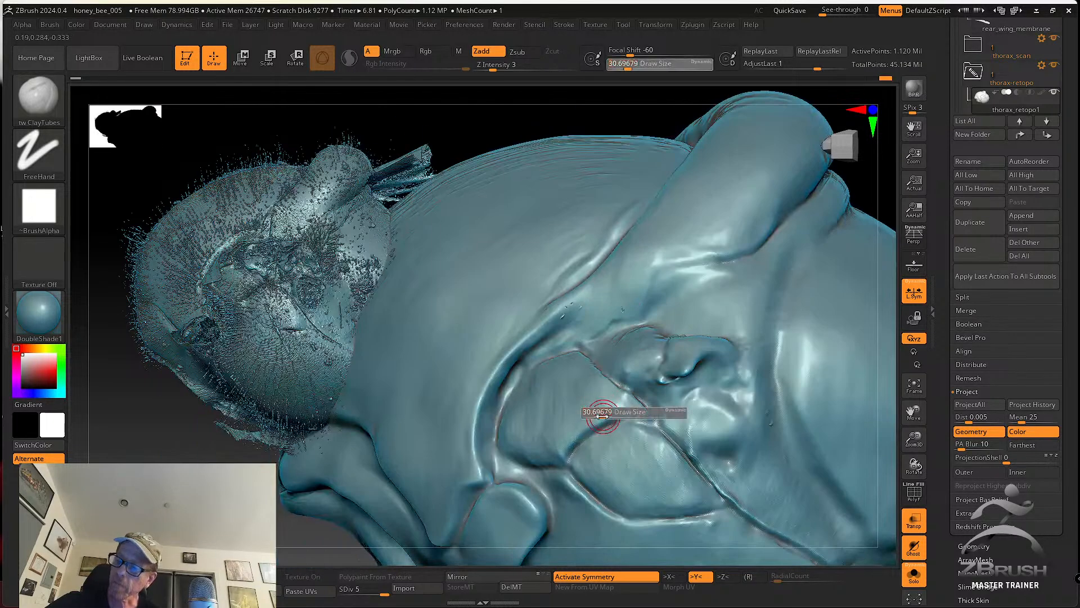
pyautogui.press('s')
pyautogui.moveTo(590, 427); pyautogui.dragTo(584, 430)
pyautogui.press('s')
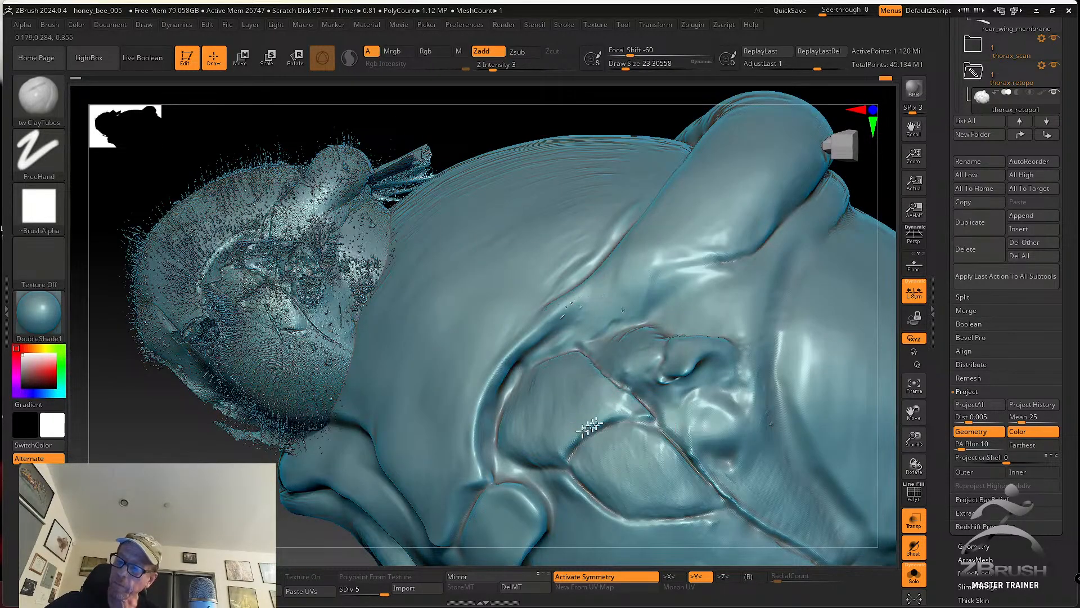
pyautogui.moveTo(594, 414); pyautogui.dragTo(570, 435, button='right')
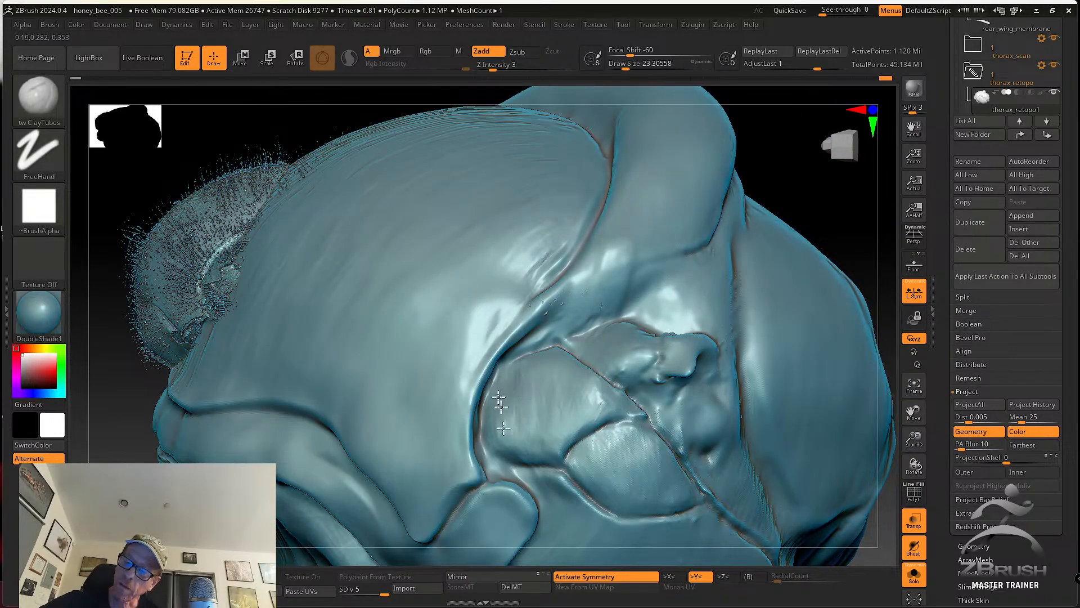
pyautogui.moveTo(538, 430)
pyautogui.mouseDown(button='right')
pyautogui.moveTo(598, 379)
pyautogui.moveTo(585, 414)
pyautogui.moveTo(602, 398)
pyautogui.mouseUp(button='right')
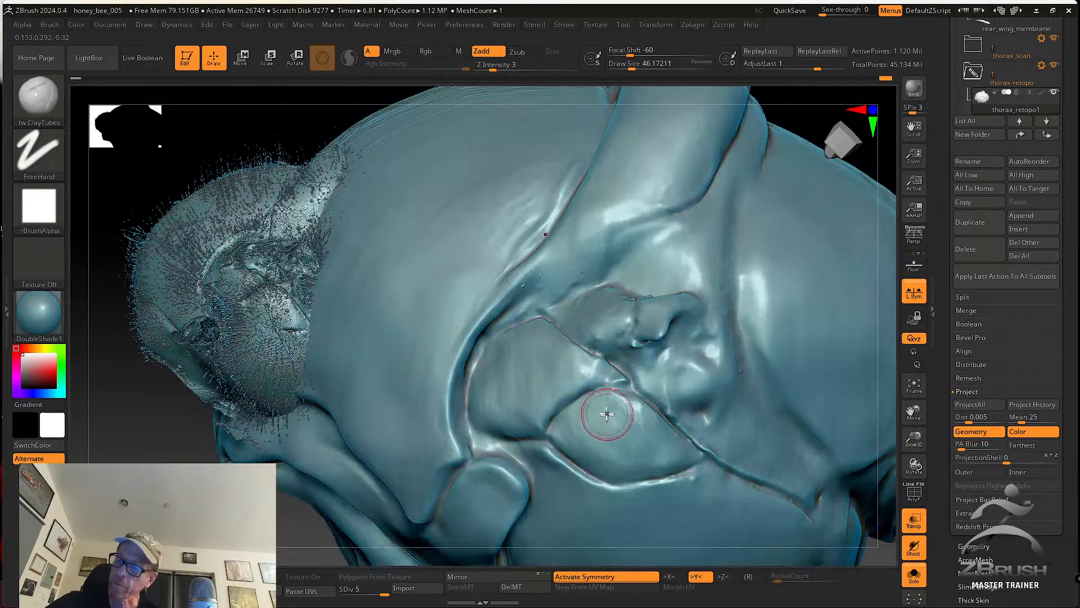
# Examine the two plates and the curved rim around them from several angles, with the brush size reduced to about 23
pyautogui.moveTo(617, 426)
pyautogui.mouseDown(button='right')
pyautogui.moveTo(620, 456)
pyautogui.moveTo(698, 416)
pyautogui.moveTo(658, 439)
pyautogui.moveTo(637, 431)
pyautogui.moveTo(622, 398)
pyautogui.moveTo(631, 393)
pyautogui.mouseUp(button='right')
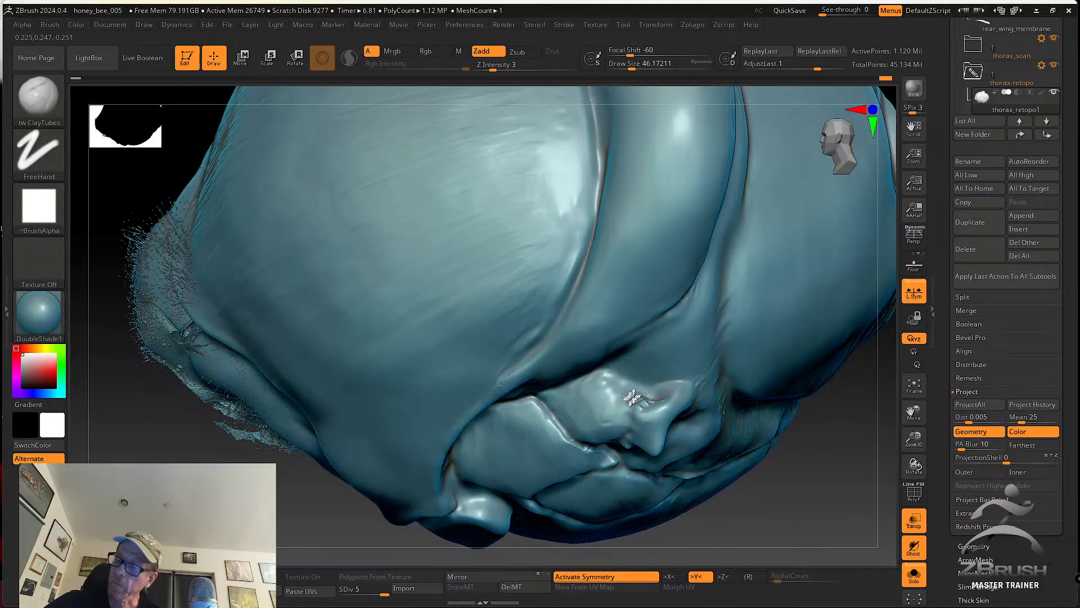
pyautogui.moveTo(585, 433)
pyautogui.mouseDown(button='right')
pyautogui.moveTo(574, 410)
pyautogui.moveTo(551, 402)
pyautogui.moveTo(619, 410)
pyautogui.moveTo(622, 382)
pyautogui.moveTo(609, 433)
pyautogui.moveTo(576, 421)
pyautogui.moveTo(550, 434)
pyautogui.mouseUp(button='right')
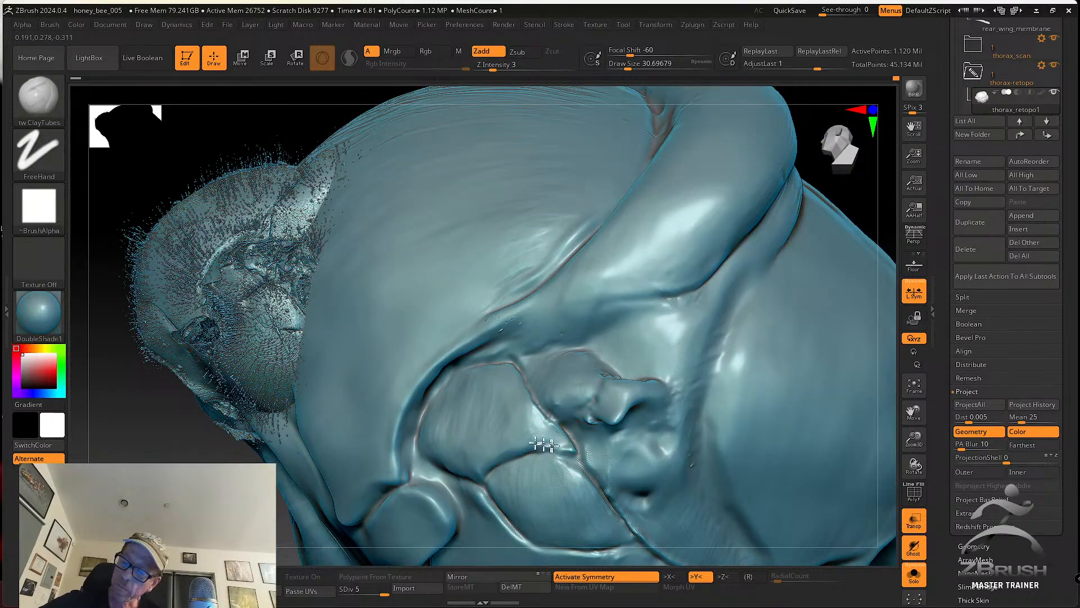
pyautogui.moveTo(537, 437); pyautogui.dragTo(640, 413, button='right')
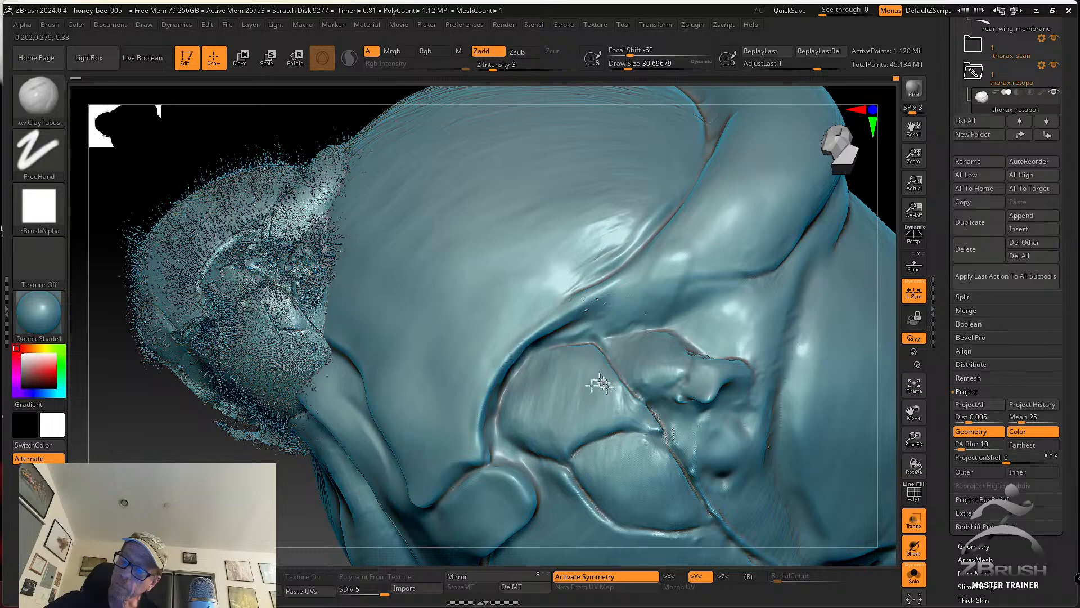
pyautogui.keyDown('ctrl'); pyautogui.moveTo(597, 380); pyautogui.dragTo(615, 340, button='right'); pyautogui.keyUp('ctrl')
pyautogui.moveTo(657, 406)
pyautogui.mouseDown(button='right')
pyautogui.moveTo(668, 379)
pyautogui.moveTo(659, 371)
pyautogui.moveTo(673, 386)
pyautogui.moveTo(656, 388)
pyautogui.moveTo(663, 384)
pyautogui.moveTo(663, 397)
pyautogui.moveTo(575, 409)
pyautogui.mouseUp(button='right')
pyautogui.press('s')
pyautogui.moveTo(559, 415); pyautogui.dragTo(555, 415)
pyautogui.moveTo(550, 416)
pyautogui.mouseDown(button='right')
pyautogui.moveTo(608, 393)
pyautogui.moveTo(612, 374)
pyautogui.moveTo(624, 397)
pyautogui.mouseUp(button='right')
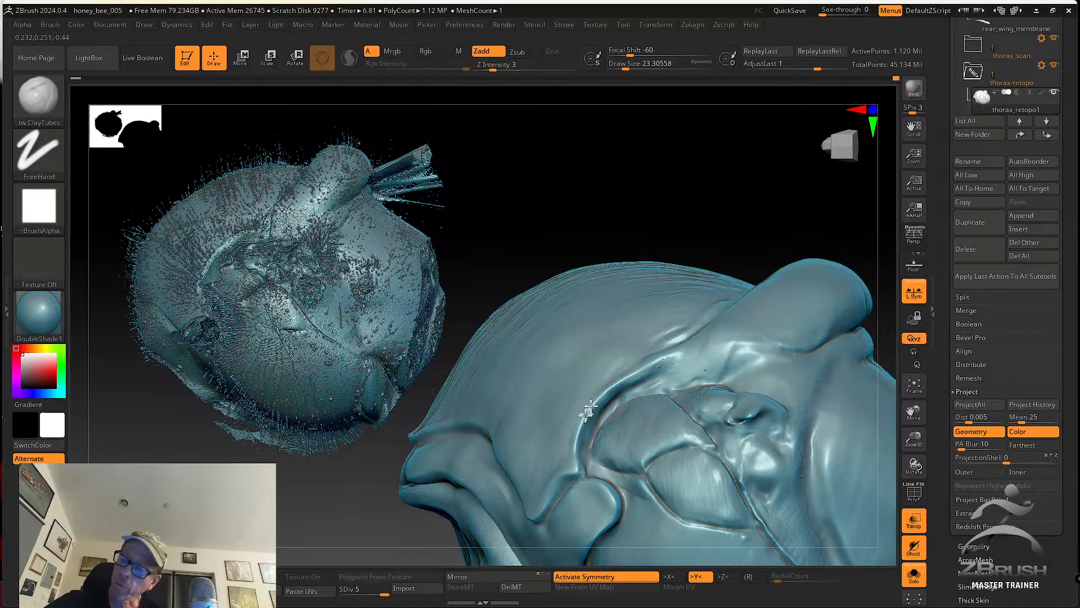
# Lower the thorax mesh to subdivision level 2, set the brush size to about 44 and smooth the curved rim above the larger plate
pyautogui.press('shift')
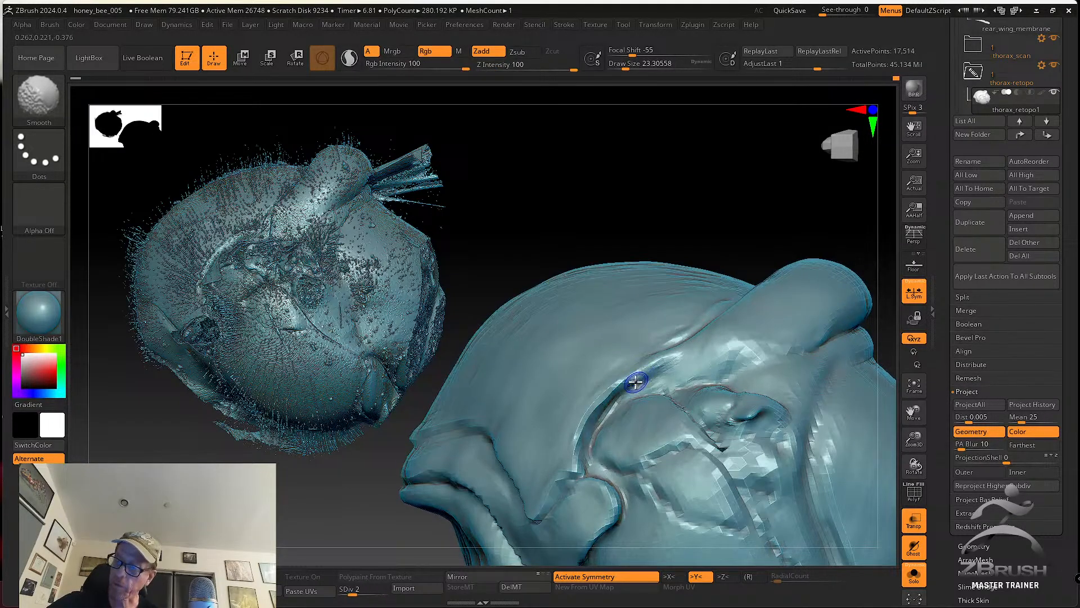
pyautogui.hotkey('shift', 'd')
pyautogui.hotkey('shift', 'd')
pyautogui.hotkey('shift', 'd')
pyautogui.moveTo(634, 368)
pyautogui.keyDown('shift'); pyautogui.mouseDown()
pyautogui.moveTo(591, 424)
pyautogui.moveTo(606, 402)
pyautogui.mouseUp(); pyautogui.keyUp('shift')
pyautogui.press('s')
pyautogui.moveTo(585, 430)
pyautogui.keyDown('shift'); pyautogui.mouseDown()
pyautogui.moveTo(647, 367)
pyautogui.moveTo(662, 366)
pyautogui.mouseUp(); pyautogui.keyUp('shift')
pyautogui.moveTo(663, 366)
pyautogui.mouseDown(button='right')
pyautogui.moveTo(646, 362)
pyautogui.moveTo(649, 376)
pyautogui.mouseUp(button='right')
pyautogui.keyDown('shift'); pyautogui.moveTo(649, 376); pyautogui.dragTo(606, 413); pyautogui.keyUp('shift')
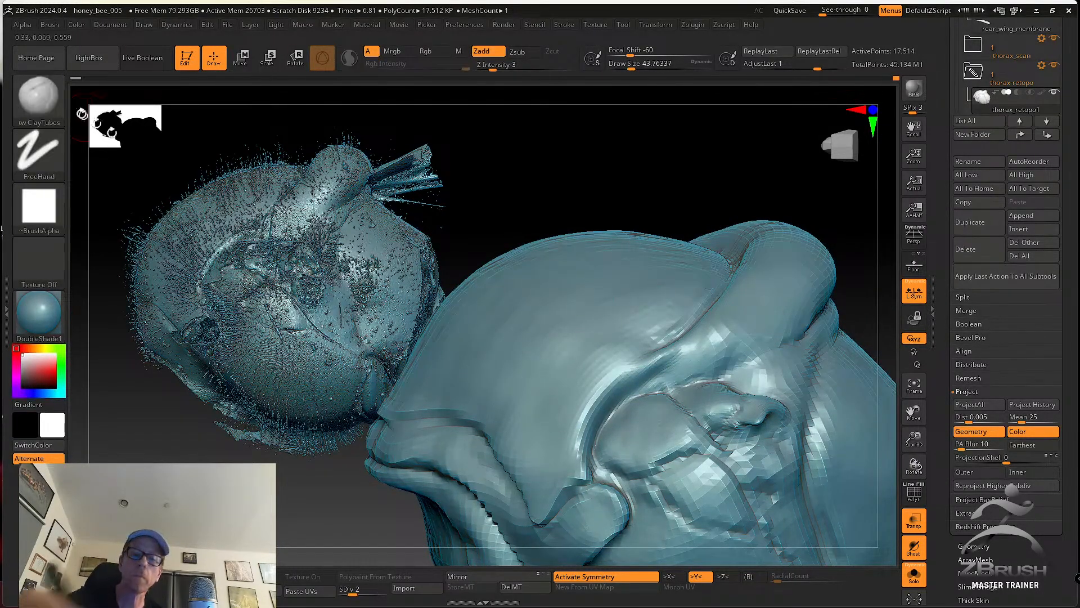
# Swell the curved rim above the larger plate with the Inflat brush
pyautogui.press('b')
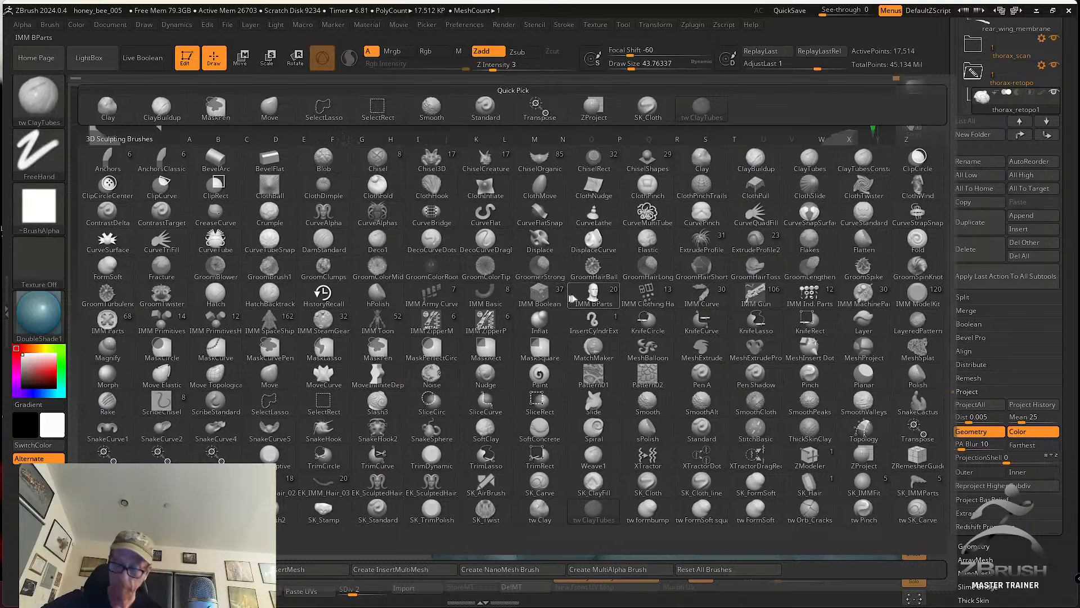
pyautogui.press('i')
pyautogui.click(558, 319)
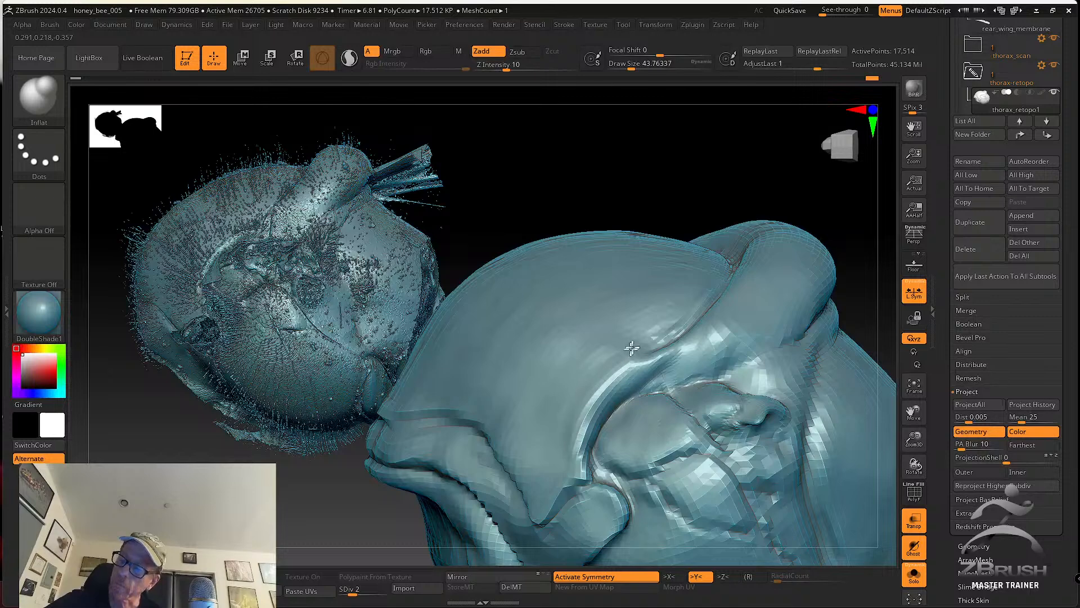
pyautogui.moveTo(608, 389); pyautogui.dragTo(670, 346)
pyautogui.moveTo(669, 347); pyautogui.dragTo(668, 369, button='right')
pyautogui.moveTo(620, 386); pyautogui.dragTo(637, 369)
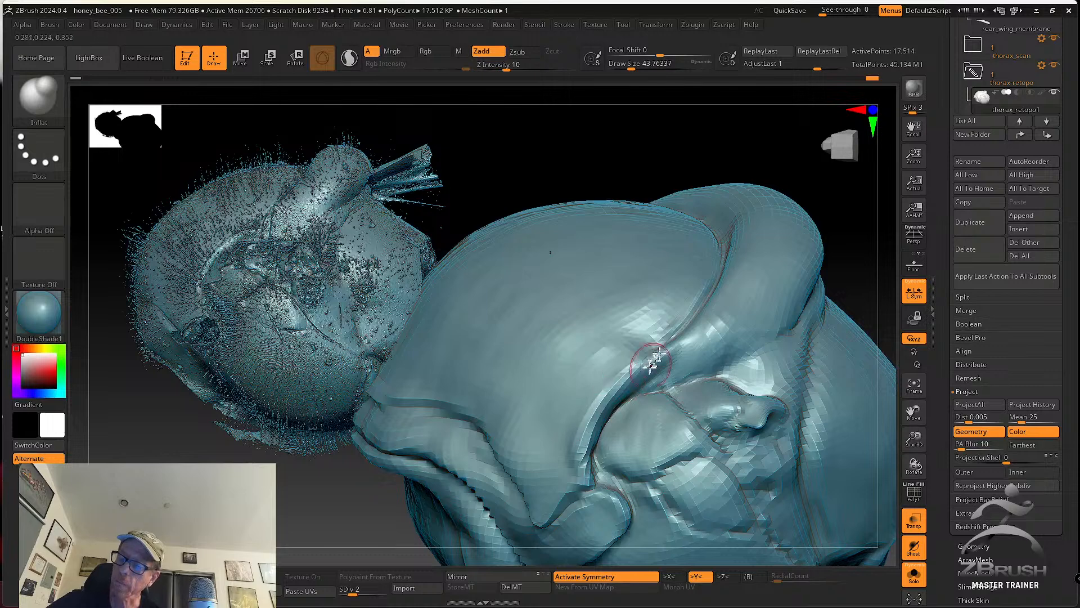
# Raise the mesh to subdivision level 4 and refine the curved rim with alternating smoothing and inflating strokes
pyautogui.hotkey('ctrl', 'd')
pyautogui.hotkey('ctrl', 'd')
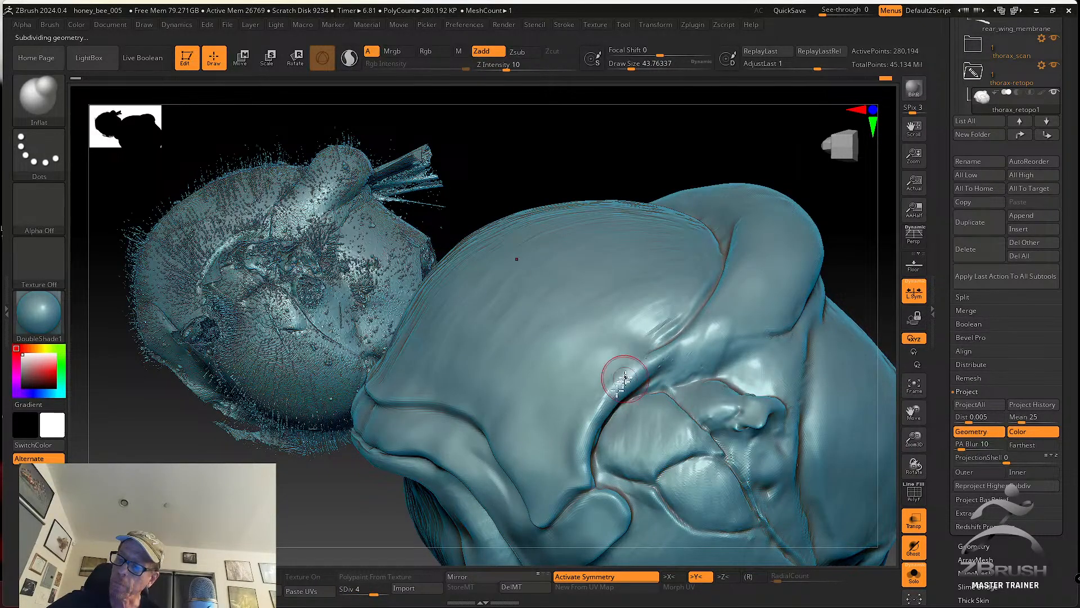
pyautogui.keyDown('shift'); pyautogui.moveTo(583, 447); pyautogui.dragTo(579, 458); pyautogui.keyUp('shift')
pyautogui.moveTo(596, 343); pyautogui.dragTo(646, 349, button='right')
pyautogui.moveTo(646, 349); pyautogui.dragTo(603, 420)
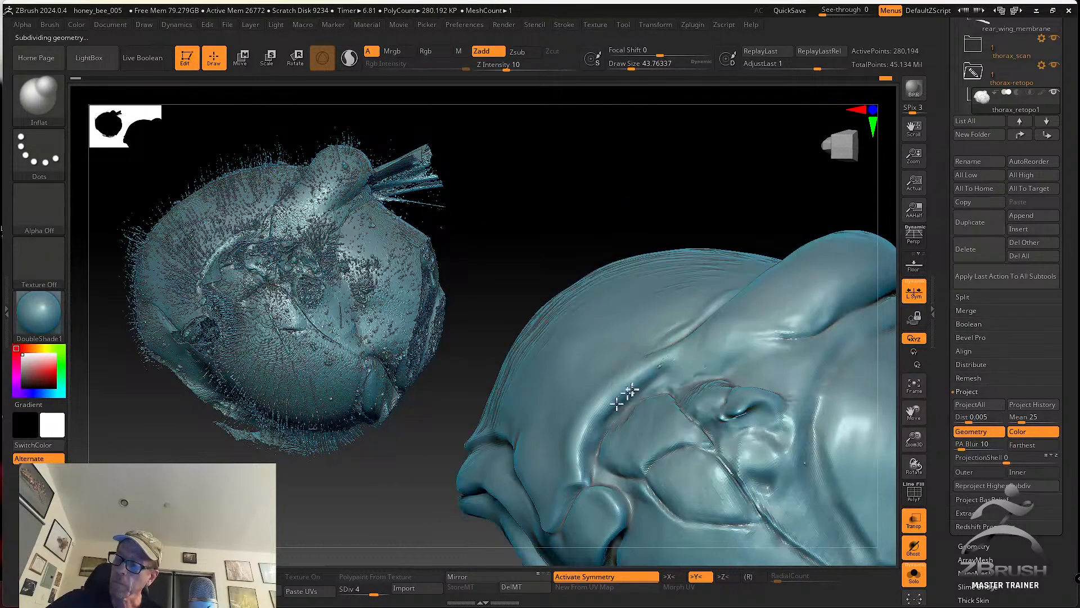
pyautogui.keyDown('shift'); pyautogui.moveTo(647, 372); pyautogui.dragTo(664, 362); pyautogui.keyUp('shift')
pyautogui.moveTo(664, 362); pyautogui.dragTo(645, 418, button='right')
pyautogui.keyDown('shift'); pyautogui.moveTo(611, 402); pyautogui.dragTo(623, 379); pyautogui.keyUp('shift')
pyautogui.moveTo(664, 407)
pyautogui.mouseDown(button='right')
pyautogui.moveTo(623, 417)
pyautogui.moveTo(644, 378)
pyautogui.mouseUp(button='right')
pyautogui.moveTo(639, 349); pyautogui.dragTo(619, 383)
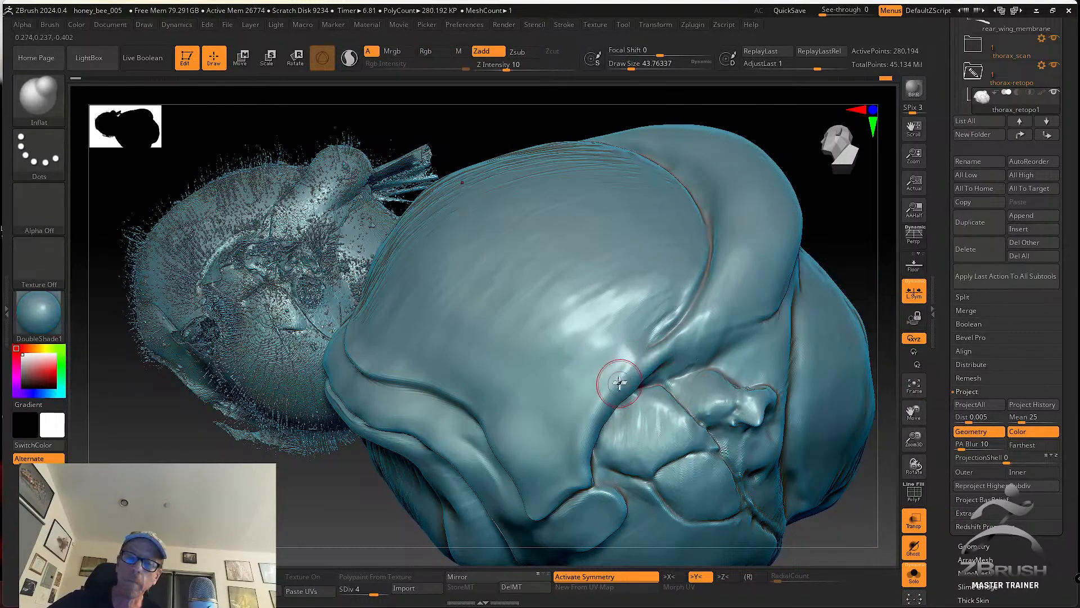
# Switch to the SK_Cloth brush and set its size to about 23
pyautogui.click(39, 97)
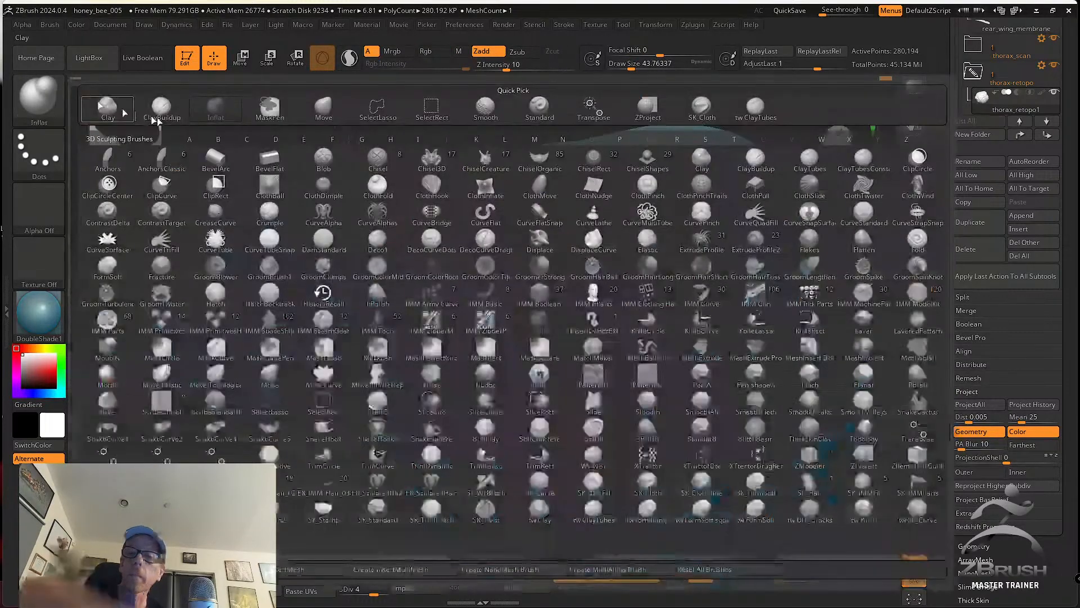
pyautogui.click(520, 104)
pyautogui.click(38, 97)
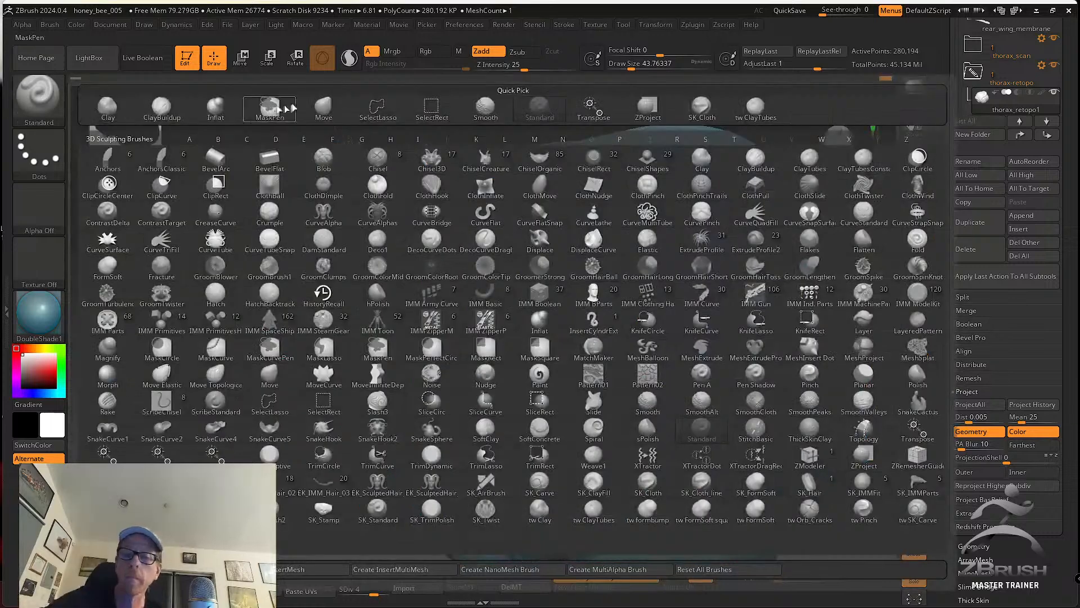
pyautogui.click(701, 107)
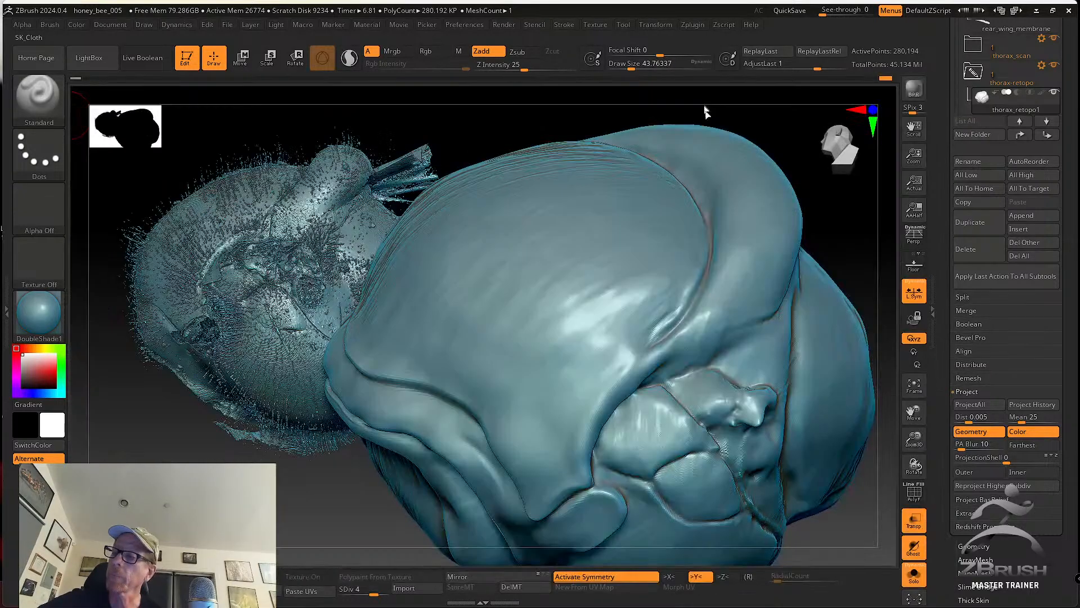
pyautogui.press('s')
pyautogui.moveTo(619, 383); pyautogui.dragTo(615, 382)
pyautogui.moveTo(616, 382); pyautogui.dragTo(580, 452, button='right')
pyautogui.press('s')
pyautogui.moveTo(582, 466); pyautogui.dragTo(579, 472)
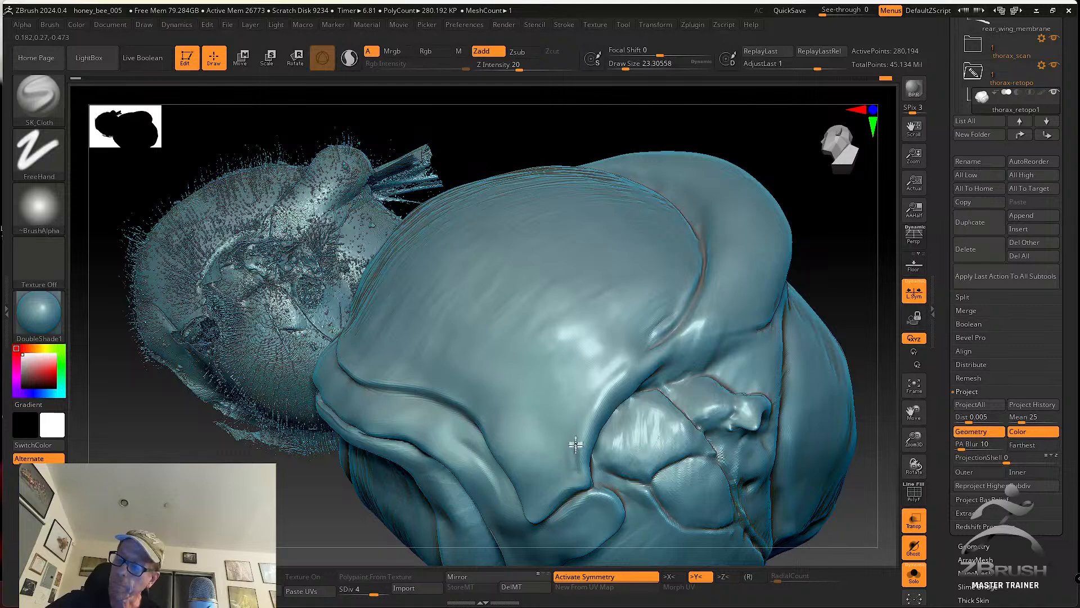
# Carve a crease along the outer side of the curved rim, continuing up to the groove below the thick rounded lobe
pyautogui.moveTo(585, 411); pyautogui.dragTo(647, 342)
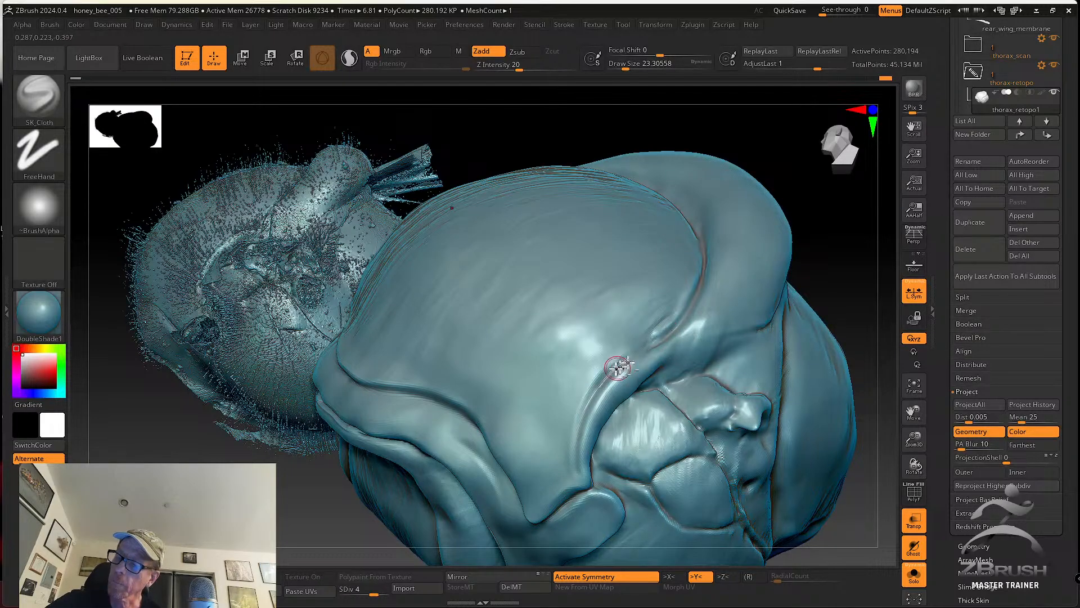
pyautogui.moveTo(641, 353)
pyautogui.mouseDown(button='right')
pyautogui.moveTo(622, 360)
pyautogui.moveTo(591, 429)
pyautogui.mouseUp(button='right')
pyautogui.moveTo(609, 400); pyautogui.dragTo(694, 334)
pyautogui.moveTo(645, 359); pyautogui.dragTo(693, 335)
pyautogui.moveTo(714, 317); pyautogui.dragTo(687, 336, button='right')
pyautogui.moveTo(686, 335); pyautogui.dragTo(706, 315)
pyautogui.moveTo(706, 315); pyautogui.dragTo(622, 405, button='right')
pyautogui.moveTo(628, 400); pyautogui.dragTo(675, 364)
pyautogui.moveTo(664, 365)
pyautogui.mouseDown(button='right')
pyautogui.moveTo(619, 402)
pyautogui.moveTo(632, 415)
pyautogui.moveTo(625, 388)
pyautogui.mouseUp(button='right')
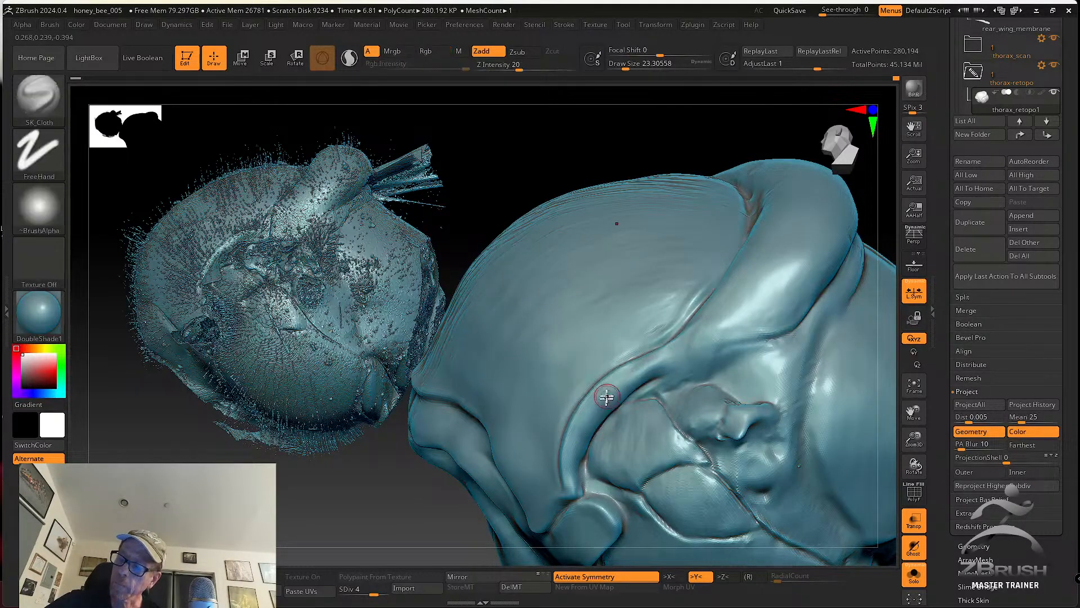
# Set the brush size to about 33 and smooth the larger plate and the surface leading to the small knob
pyautogui.moveTo(581, 453)
pyautogui.mouseDown(button='right')
pyautogui.moveTo(685, 386)
pyautogui.moveTo(657, 392)
pyautogui.mouseUp(button='right')
pyautogui.press('s')
pyautogui.moveTo(620, 425); pyautogui.dragTo(614, 459)
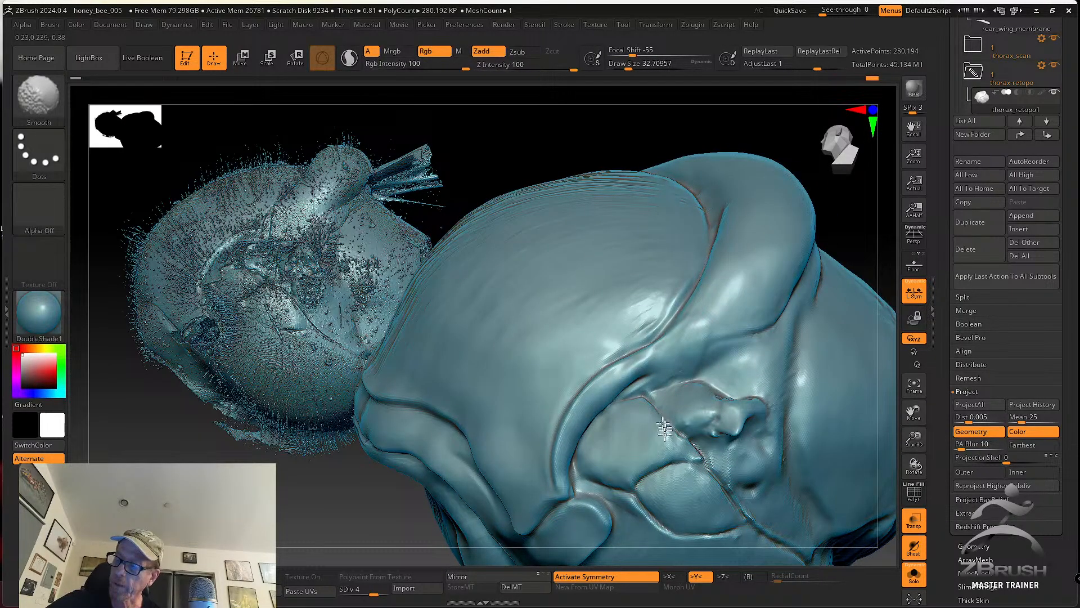
pyautogui.keyDown('shift'); pyautogui.moveTo(664, 423); pyautogui.dragTo(667, 423); pyautogui.keyUp('shift')
pyautogui.moveTo(669, 423); pyautogui.dragTo(653, 437, button='right')
pyautogui.keyDown('shift'); pyautogui.moveTo(658, 440); pyautogui.dragTo(681, 448); pyautogui.keyUp('shift')
pyautogui.moveTo(704, 399); pyautogui.dragTo(665, 448, button='right')
pyautogui.keyDown('shift'); pyautogui.moveTo(646, 416); pyautogui.dragTo(686, 432); pyautogui.keyUp('shift')
pyautogui.moveTo(639, 388); pyautogui.dragTo(670, 394, button='right')
pyautogui.keyDown('shift'); pyautogui.moveTo(671, 395); pyautogui.dragTo(694, 403); pyautogui.keyUp('shift')
pyautogui.moveTo(694, 403); pyautogui.dragTo(666, 434, button='right')
# Set the SK_Cloth brush size to about 27 and touch up the forms around the small knob beside the plates
pyautogui.press('s')
pyautogui.moveTo(666, 418); pyautogui.dragTo(661, 419)
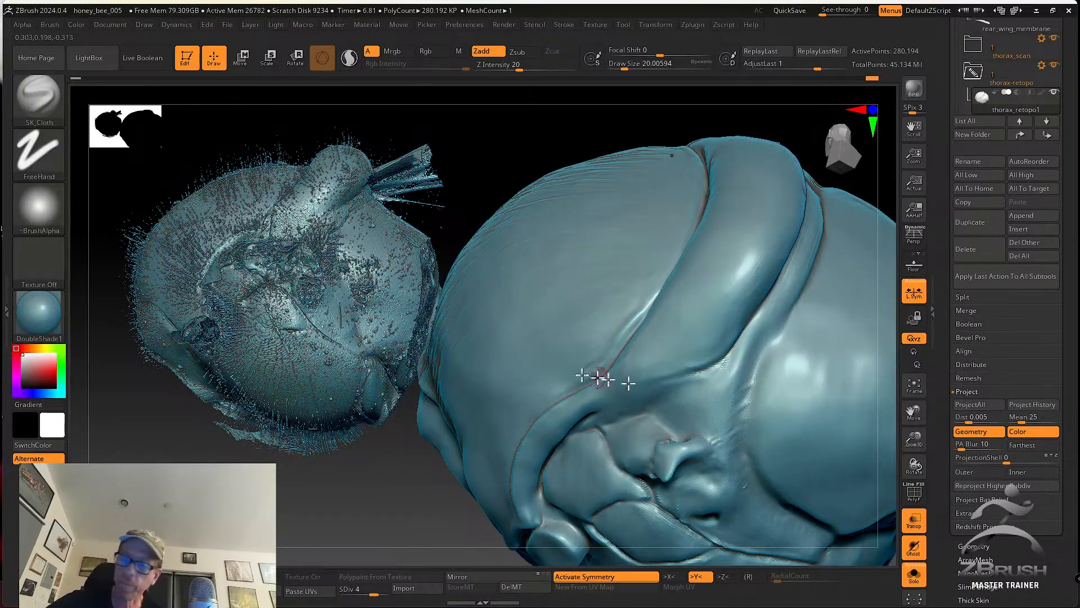
pyautogui.click(38, 96)
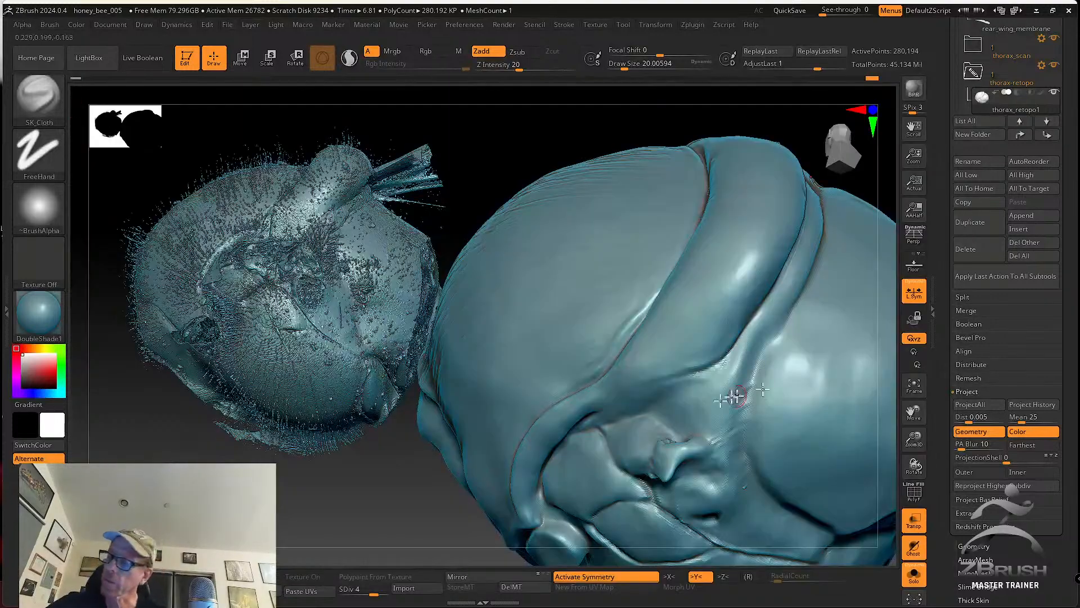
pyautogui.press('s')
pyautogui.moveTo(672, 407); pyautogui.dragTo(675, 406)
pyautogui.moveTo(675, 408); pyautogui.dragTo(671, 428, button='right')
pyautogui.moveTo(657, 420); pyautogui.dragTo(673, 436)
pyautogui.moveTo(658, 412)
pyautogui.mouseDown(button='right')
pyautogui.moveTo(648, 460)
pyautogui.moveTo(680, 383)
pyautogui.moveTo(694, 380)
pyautogui.mouseUp(button='right')
pyautogui.moveTo(700, 422)
pyautogui.mouseDown(button='right')
pyautogui.moveTo(692, 378)
pyautogui.moveTo(683, 436)
pyautogui.mouseUp(button='right')
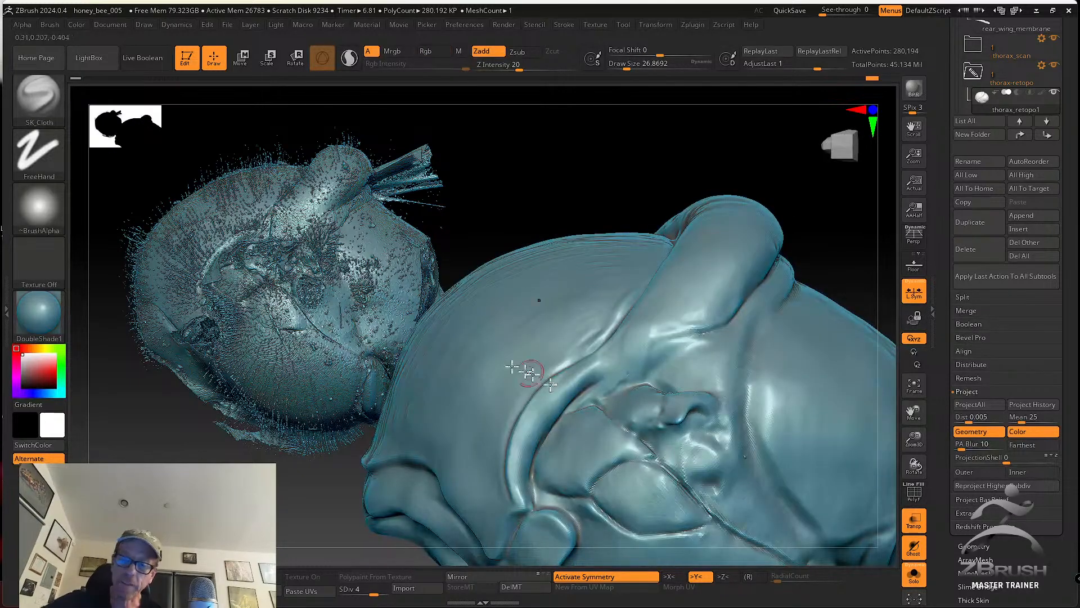
# Raise the mesh to subdivision level 5 and smooth the strip between the small knob and the large domed plate
pyautogui.moveTo(593, 377)
pyautogui.mouseDown(button='right')
pyautogui.moveTo(711, 410)
pyautogui.moveTo(676, 414)
pyautogui.mouseUp(button='right')
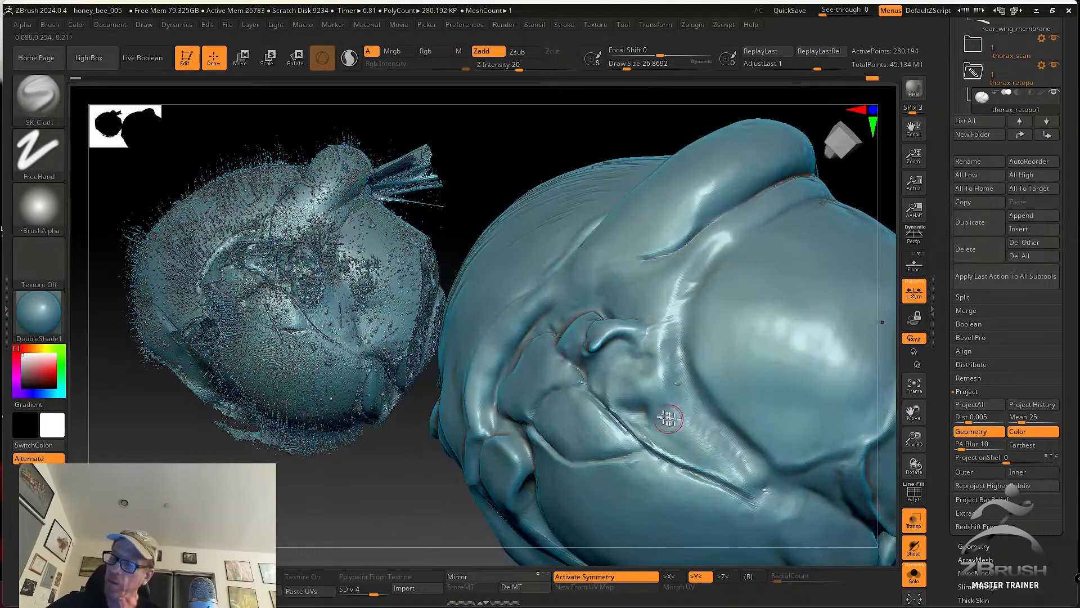
pyautogui.press('shift')
pyautogui.keyDown('shift'); pyautogui.moveTo(733, 468); pyautogui.dragTo(760, 489); pyautogui.keyUp('shift')
pyautogui.keyDown('alt'); pyautogui.moveTo(709, 451); pyautogui.dragTo(692, 433, button='right'); pyautogui.keyUp('alt')
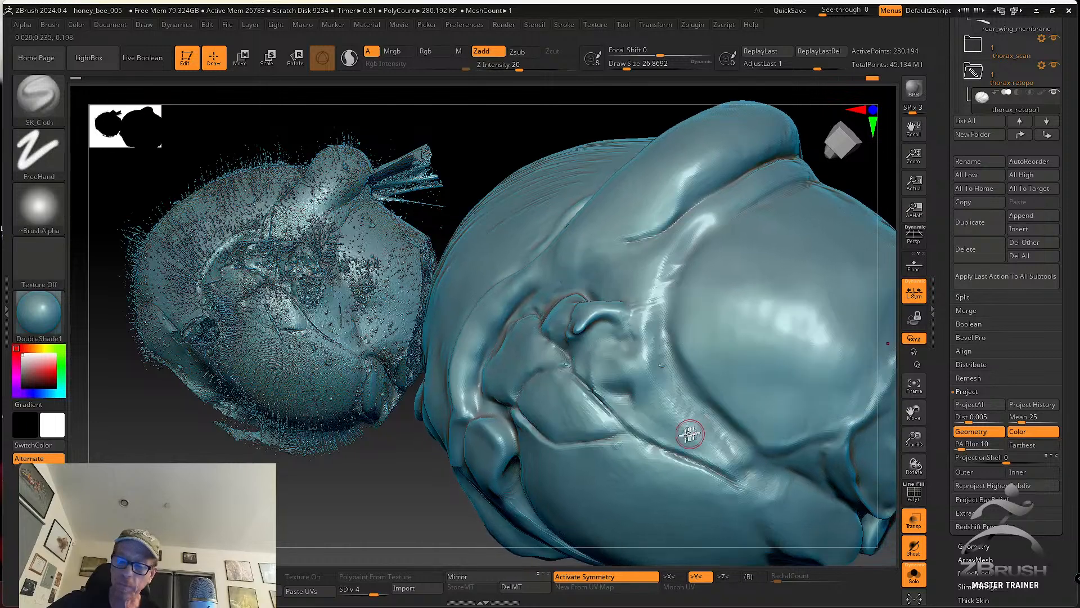
pyautogui.click(383, 590)
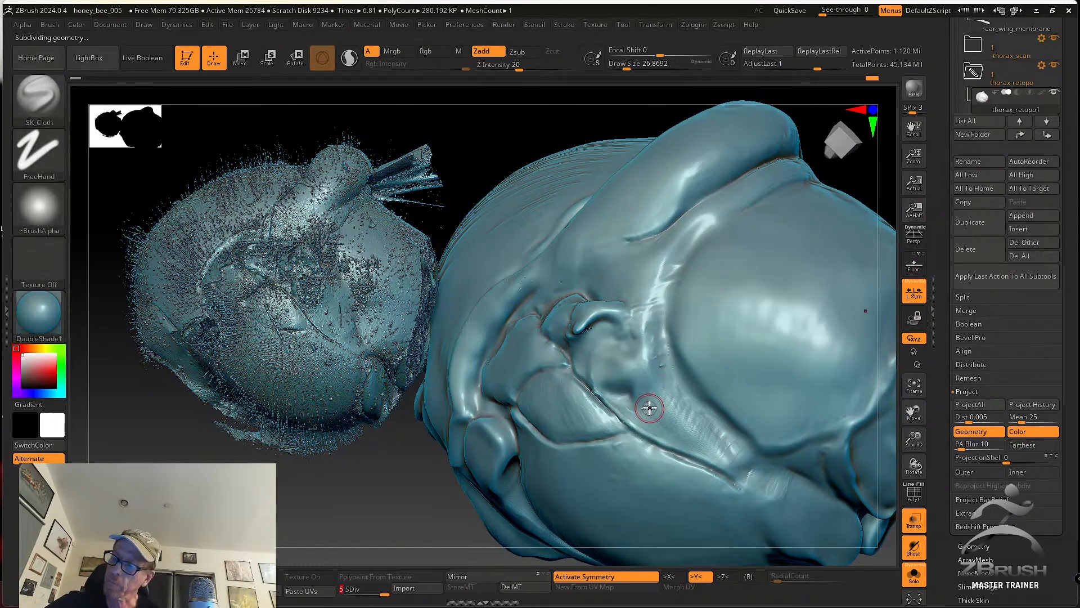
pyautogui.press('shift')
pyautogui.keyDown('shift'); pyautogui.moveTo(689, 411); pyautogui.dragTo(730, 458); pyautogui.keyUp('shift')
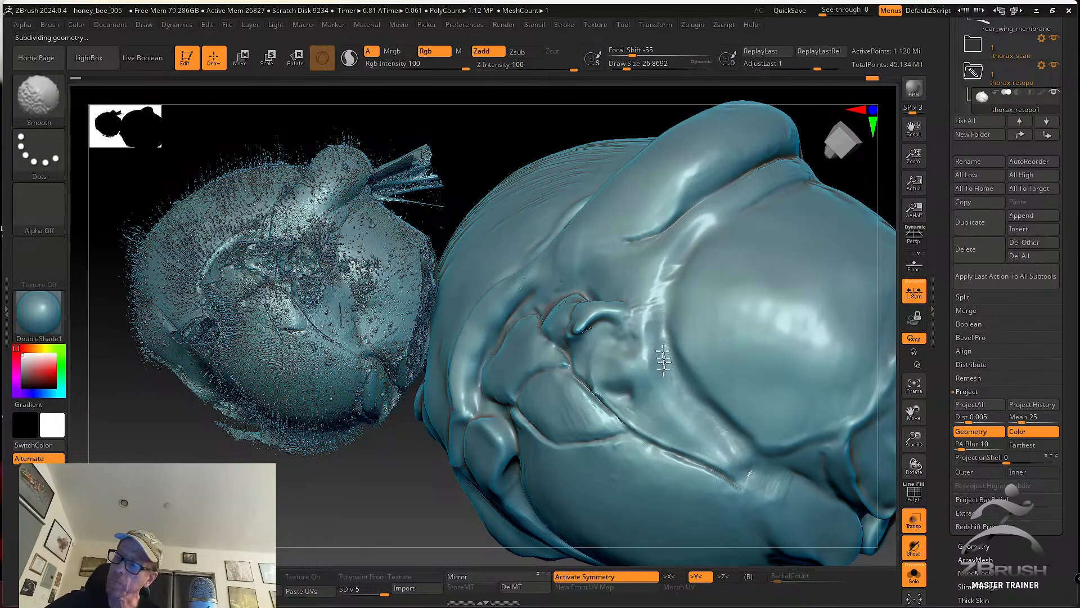
# Carve a crease with SK_Cloth strokes down the edge of the large lower plate, separating it from the adjoining lobe
pyautogui.moveTo(757, 478)
pyautogui.mouseDown(button='right')
pyautogui.moveTo(699, 446)
pyautogui.moveTo(718, 414)
pyautogui.moveTo(713, 354)
pyautogui.mouseUp(button='right')
pyautogui.press('s')
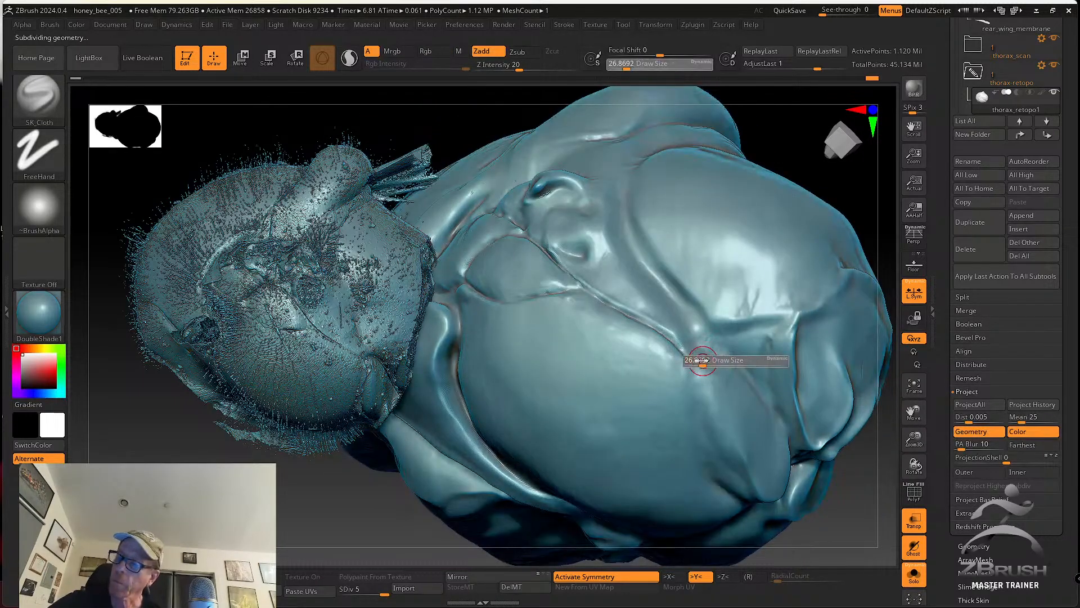
pyautogui.press('s')
pyautogui.press('[')
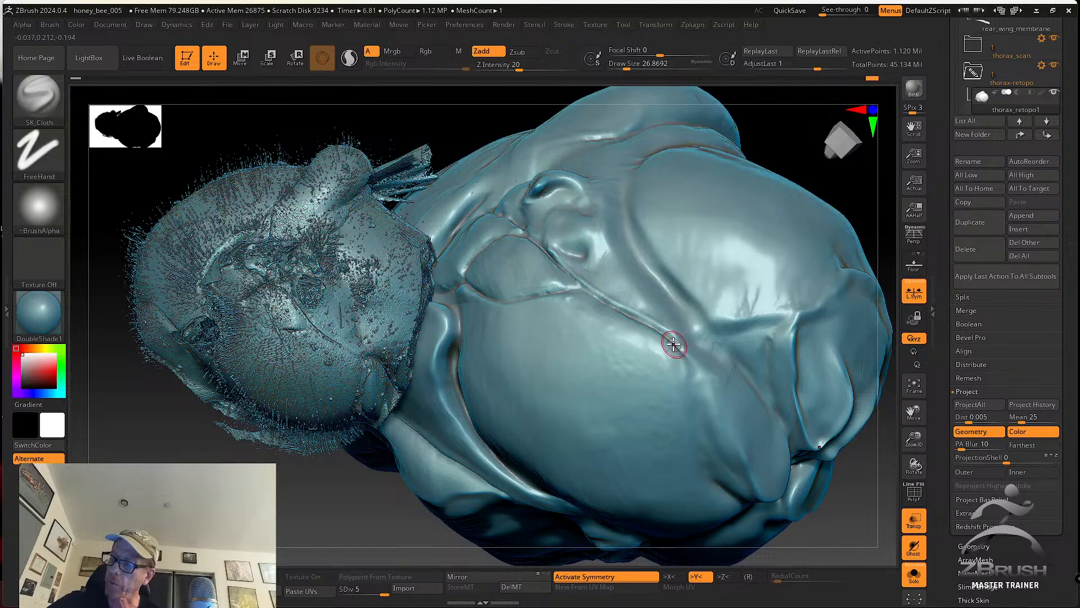
pyautogui.moveTo(721, 462); pyautogui.dragTo(692, 346, button='right')
pyautogui.moveTo(691, 346); pyautogui.dragTo(705, 435)
pyautogui.moveTo(695, 392); pyautogui.dragTo(718, 456)
pyautogui.moveTo(680, 311); pyautogui.dragTo(705, 447)
pyautogui.moveTo(687, 335); pyautogui.dragTo(721, 463)
pyautogui.moveTo(684, 295); pyautogui.dragTo(670, 344, button='right')
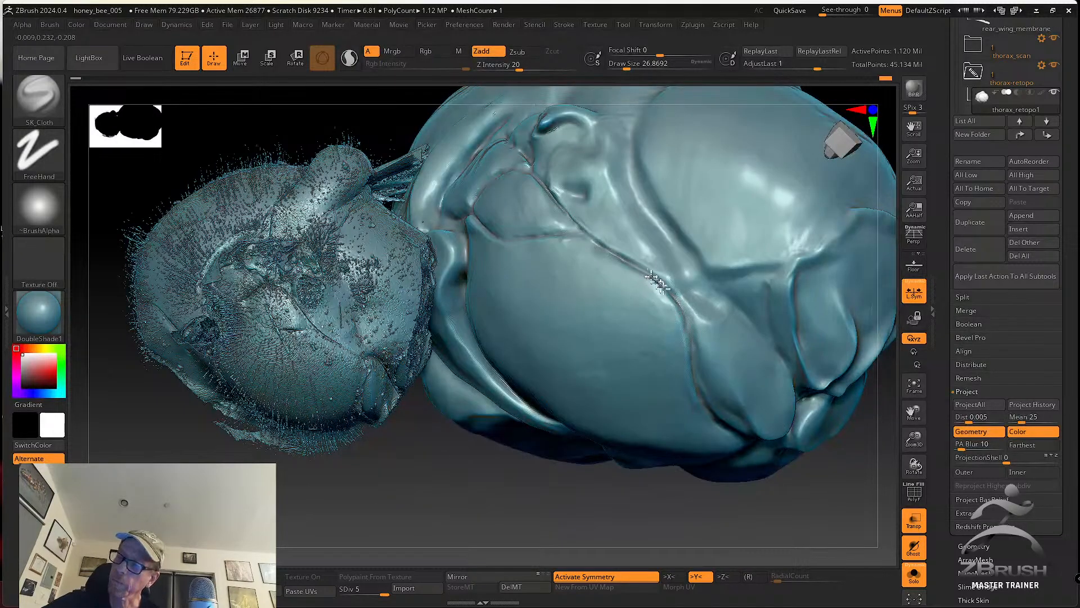
# Reduce the brush size to about 16 and examine the seams around the smaller plate and the large lower plate
pyautogui.moveTo(667, 297); pyautogui.dragTo(612, 346, button='right')
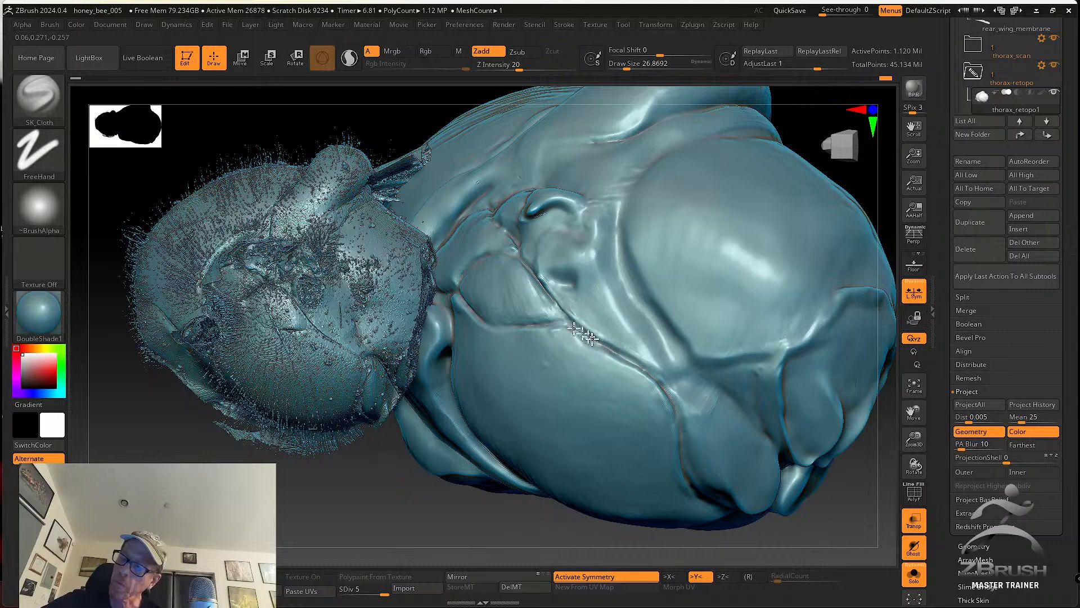
pyautogui.press('shift')
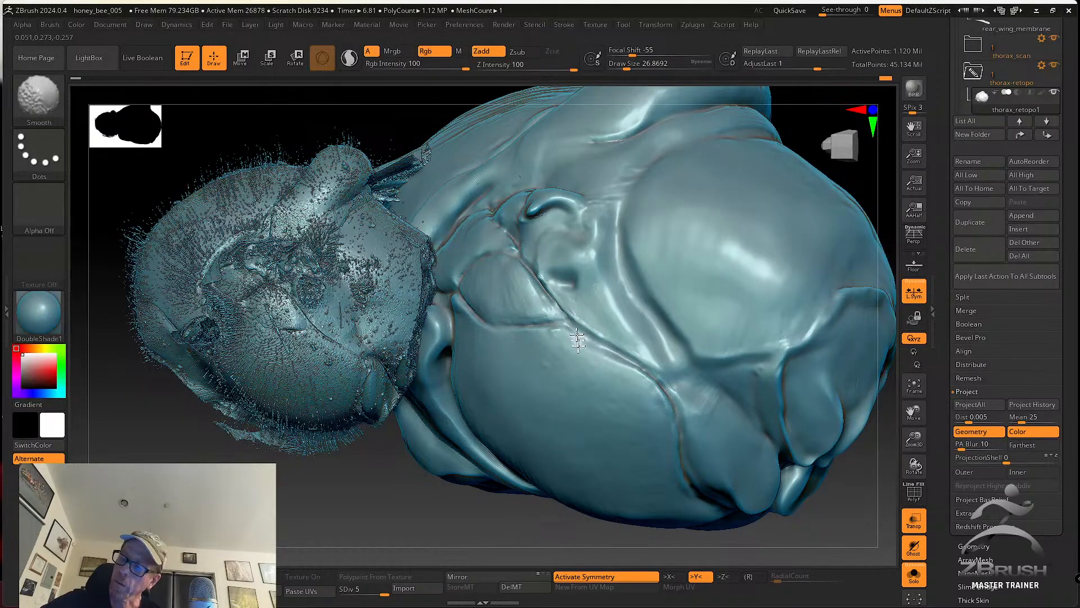
pyautogui.moveTo(590, 328); pyautogui.dragTo(602, 362, button='right')
pyautogui.press('s')
pyautogui.moveTo(595, 323)
pyautogui.mouseDown(button='right')
pyautogui.moveTo(594, 338)
pyautogui.moveTo(650, 321)
pyautogui.moveTo(617, 373)
pyautogui.moveTo(623, 357)
pyautogui.moveTo(589, 373)
pyautogui.mouseUp(button='right')
pyautogui.press('s')
pyautogui.click(617, 360)
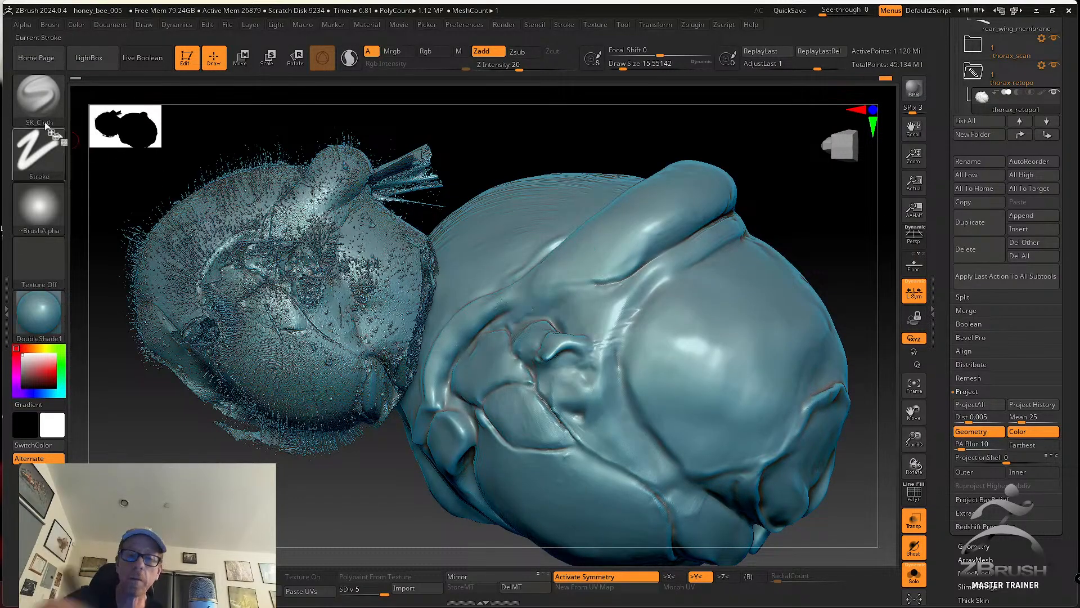
# Switch to the tw ClayTubes brush, set its size to about 49 and add clay to the strip beside the large domed plate
pyautogui.click(38, 98)
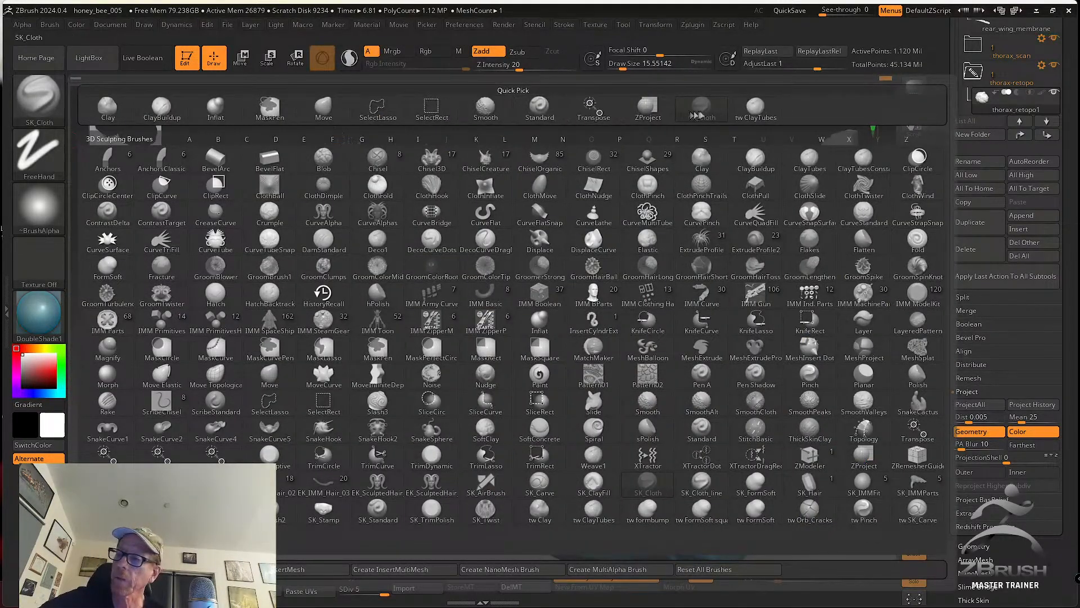
pyautogui.click(756, 107)
pyautogui.press('s')
pyautogui.click(654, 396)
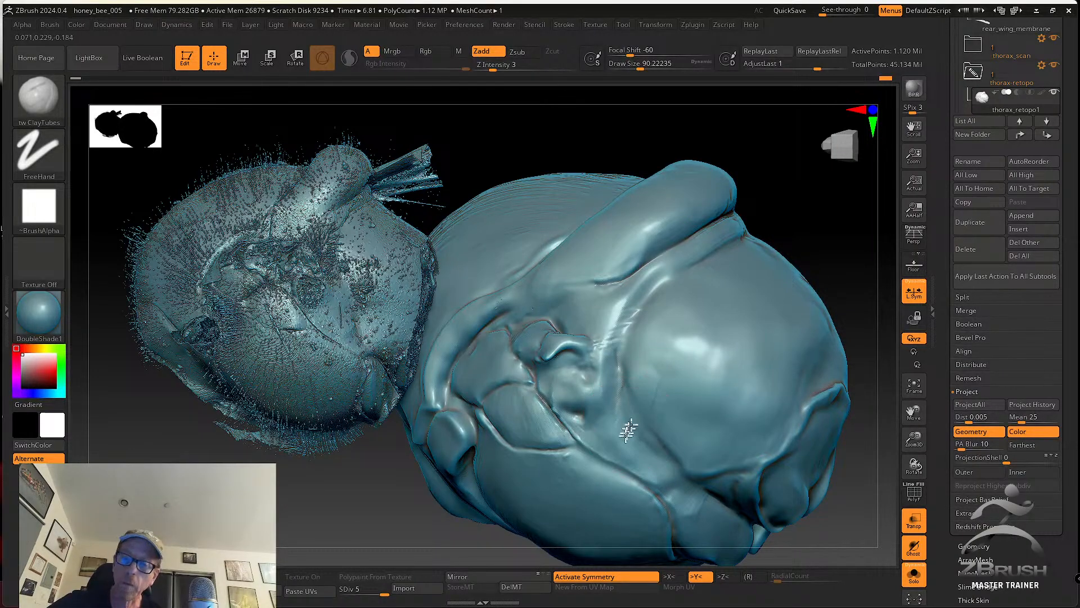
pyautogui.press('s')
pyautogui.click(614, 418)
pyautogui.moveTo(615, 418); pyautogui.dragTo(611, 447)
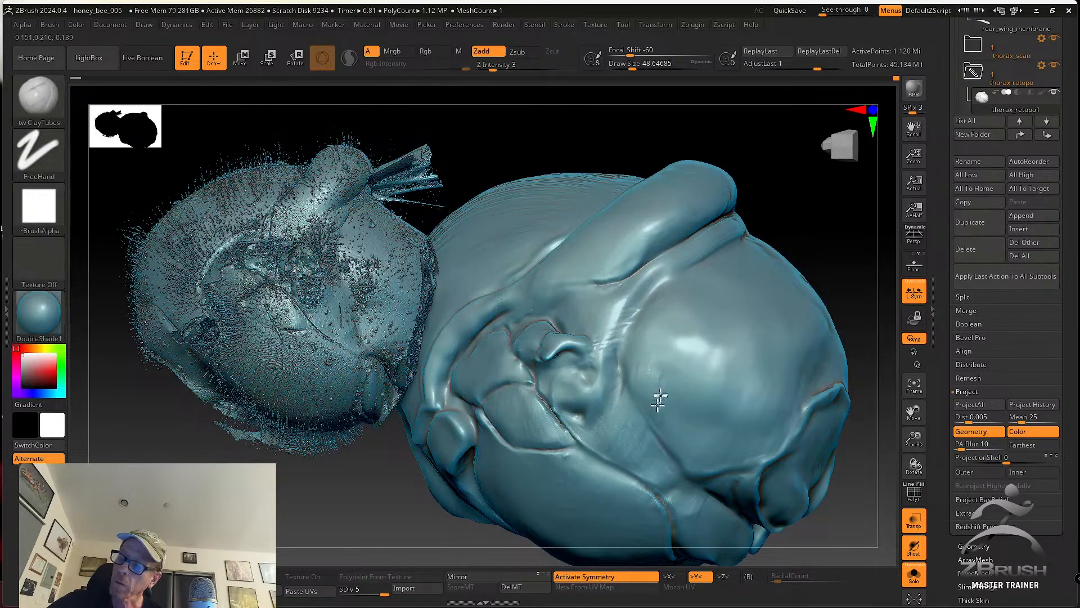
# Smooth the clay strip beside the large domed plate on the thorax and save the project
pyautogui.press('shift')
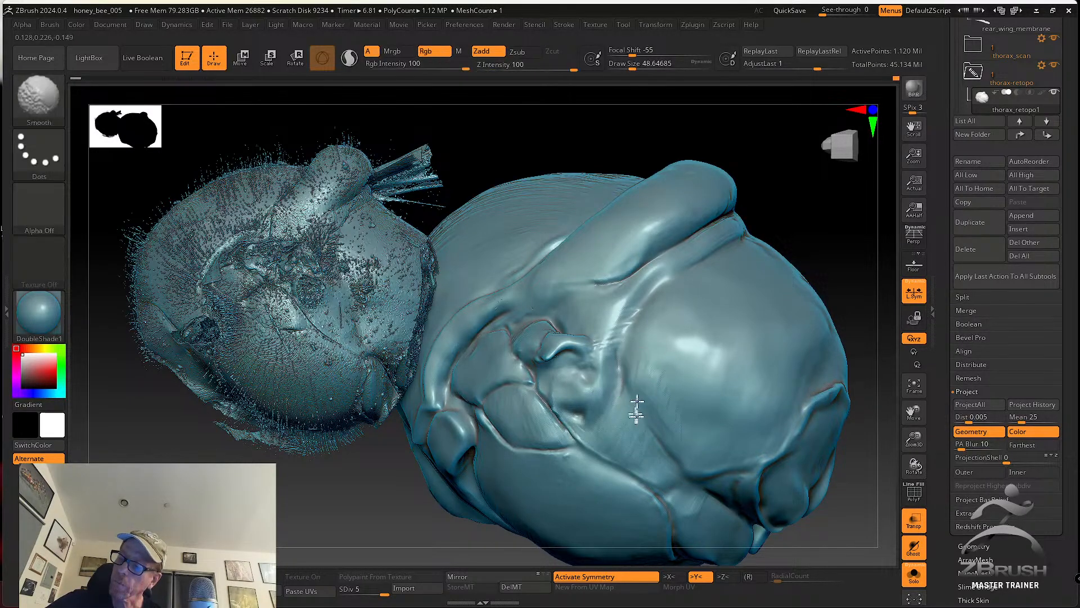
pyautogui.keyDown('shift'); pyautogui.moveTo(653, 427); pyautogui.dragTo(673, 439); pyautogui.keyUp('shift')
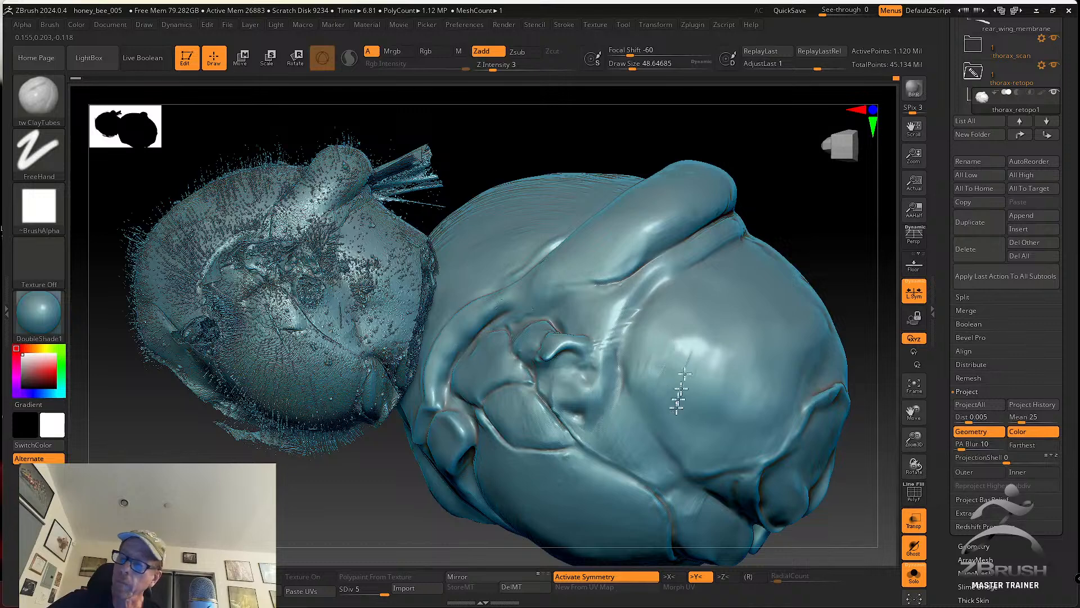
pyautogui.moveTo(702, 402)
pyautogui.mouseDown(button='right')
pyautogui.moveTo(687, 374)
pyautogui.moveTo(670, 401)
pyautogui.mouseUp(button='right')
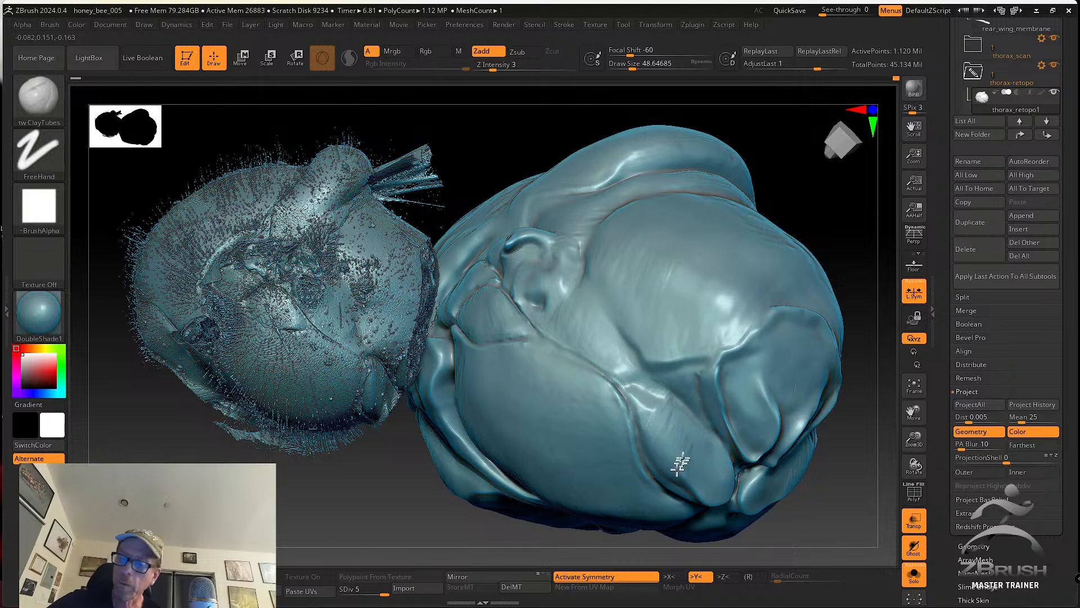
pyautogui.moveTo(730, 410); pyautogui.dragTo(729, 387, button='right')
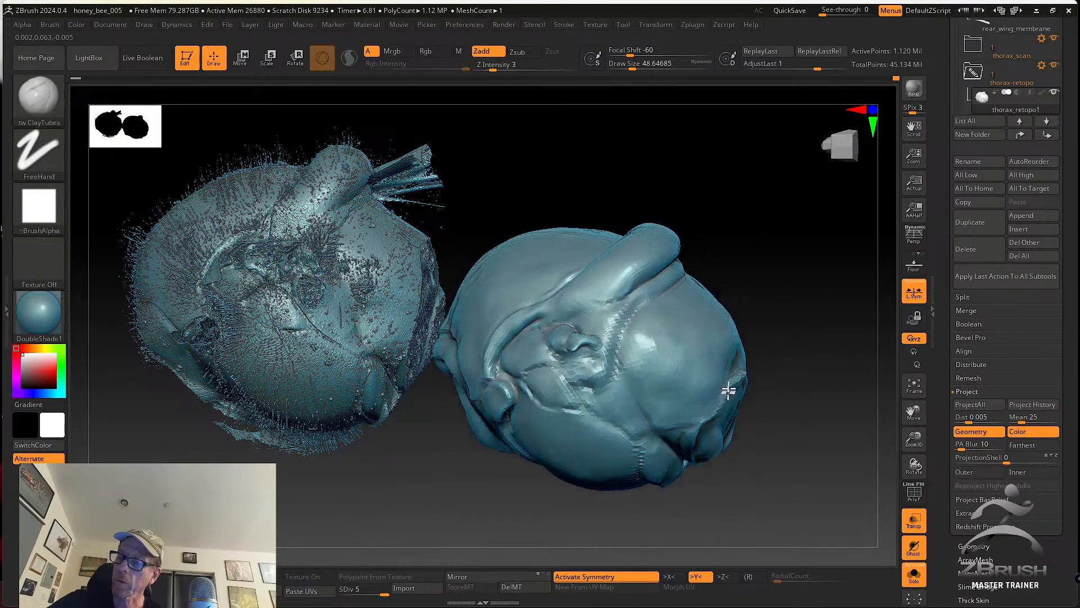
pyautogui.click(228, 25)
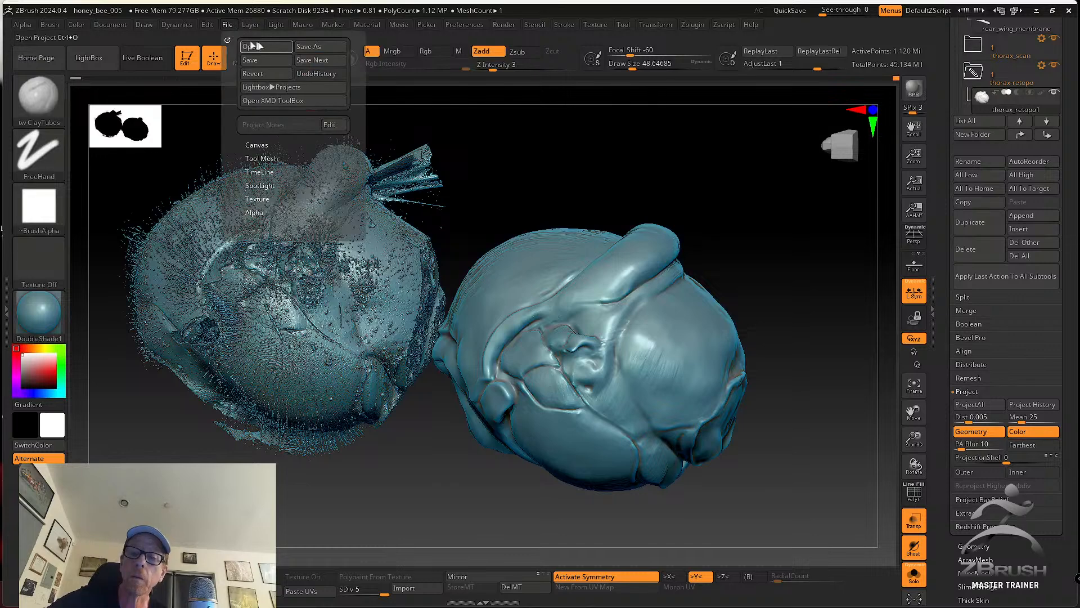
pyautogui.click(309, 49)
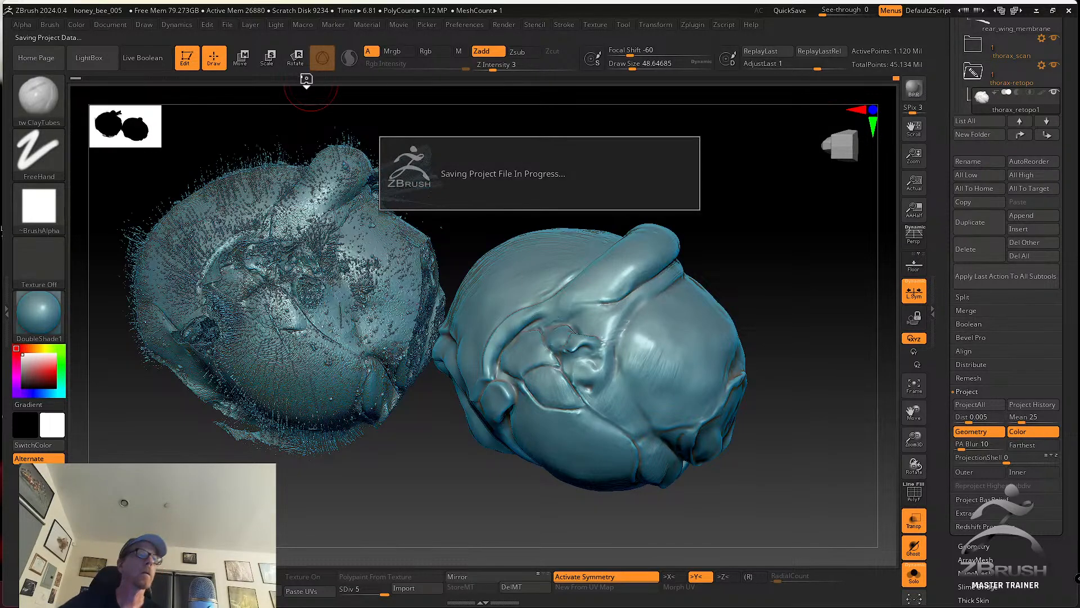
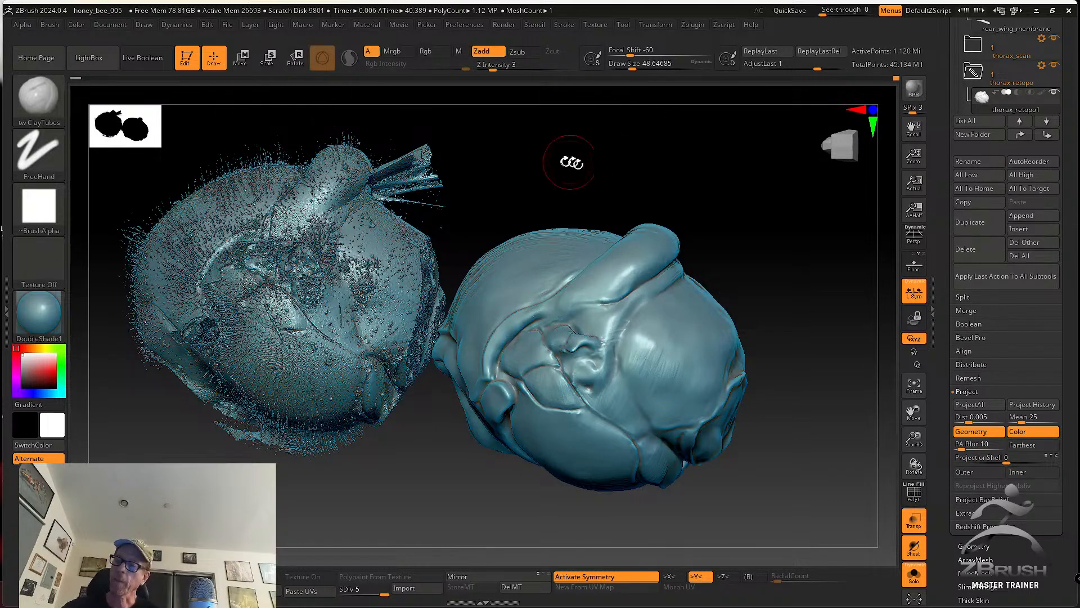
# Turn off Solo to overlay the thorax scan and compare it with the retopologized mesh around the large lower plate and adjoining lobe
pyautogui.moveTo(755, 307); pyautogui.dragTo(832, 430)
pyautogui.click(913, 577)
pyautogui.moveTo(807, 473); pyautogui.dragTo(791, 362)
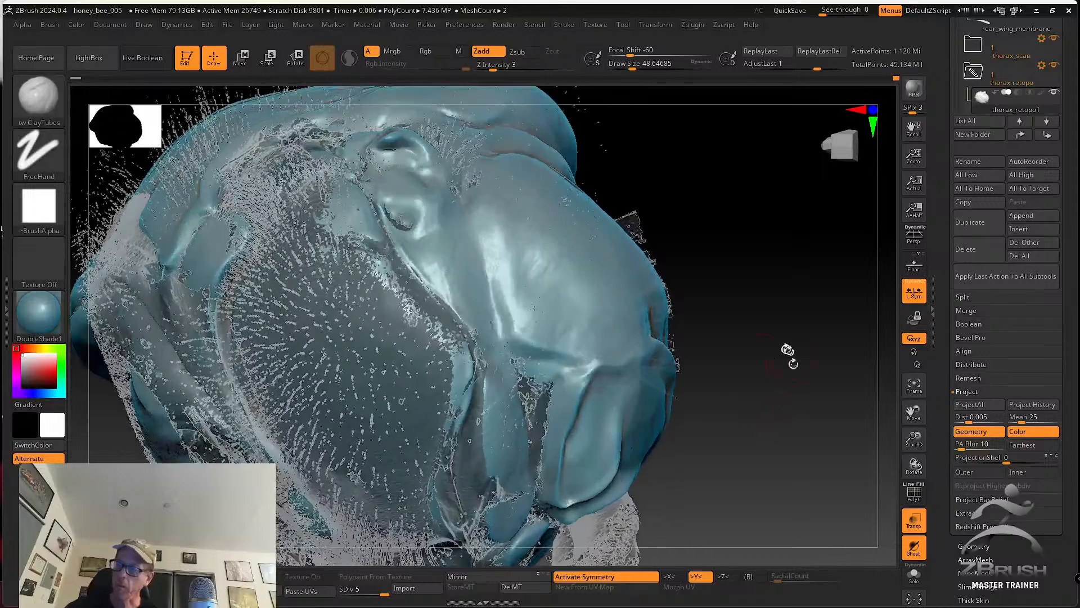
pyautogui.moveTo(742, 234)
pyautogui.mouseDown()
pyautogui.moveTo(784, 241)
pyautogui.moveTo(790, 260)
pyautogui.mouseUp()
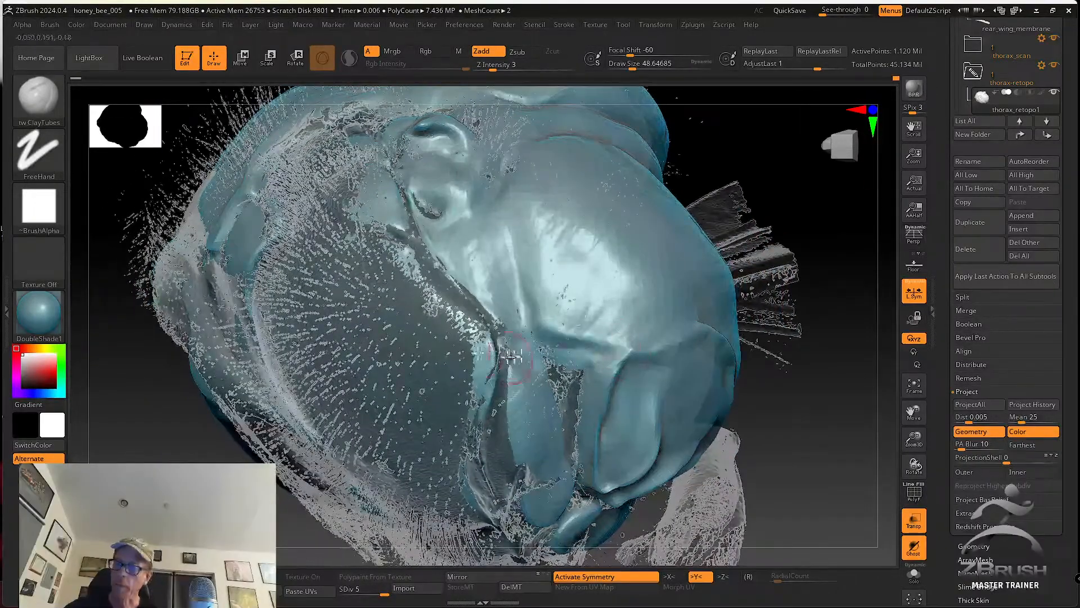
pyautogui.click(38, 96)
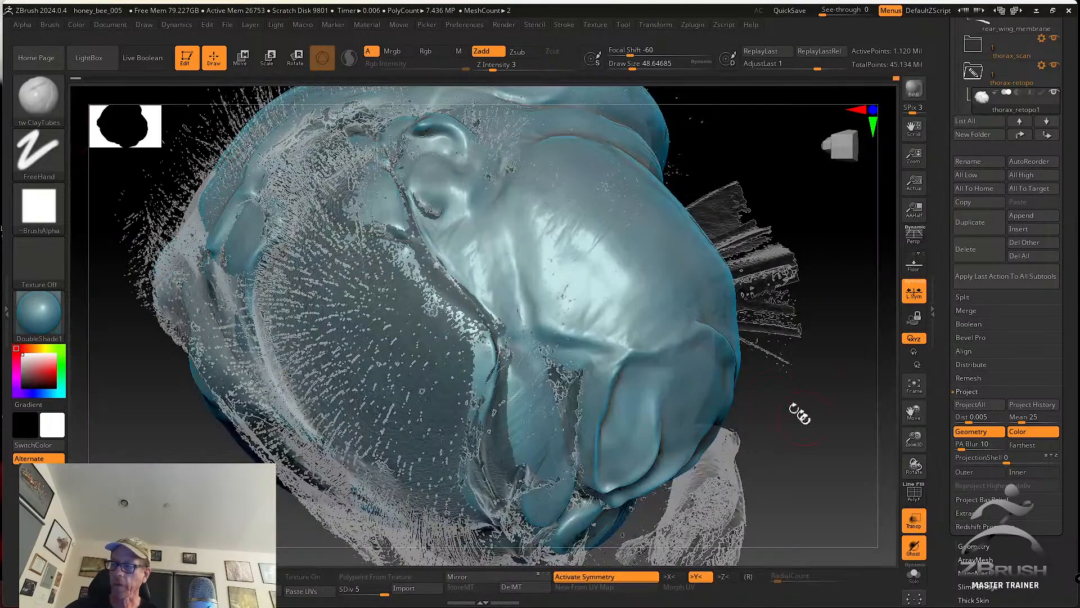
pyautogui.moveTo(799, 414); pyautogui.dragTo(791, 344)
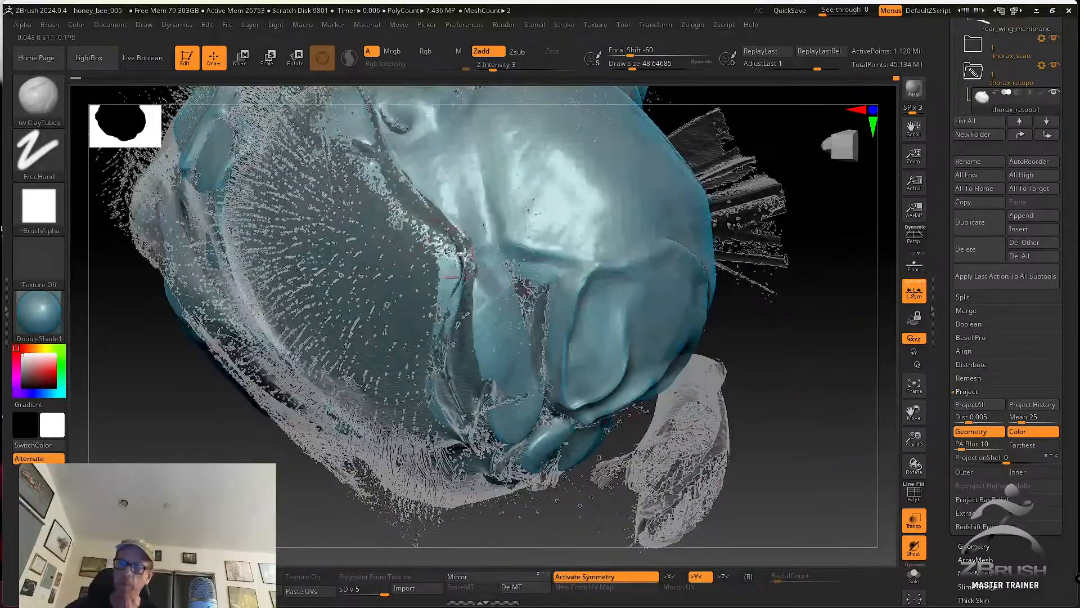
pyautogui.moveTo(810, 415); pyautogui.dragTo(808, 429)
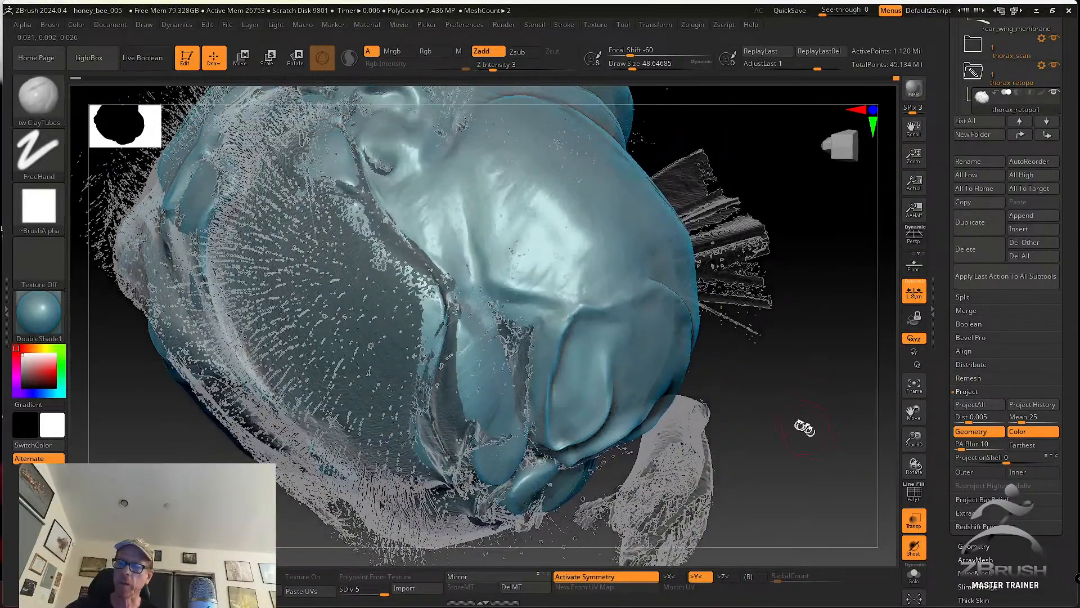
# Choose the ZProject brush and set its draw size to about 90
pyautogui.click(39, 95)
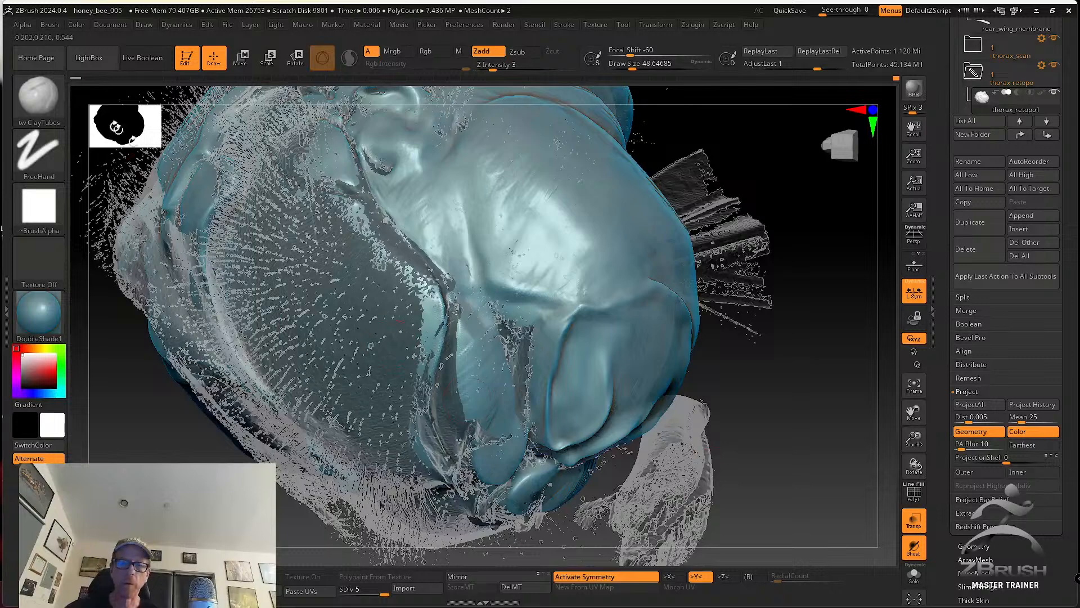
pyautogui.click(54, 87)
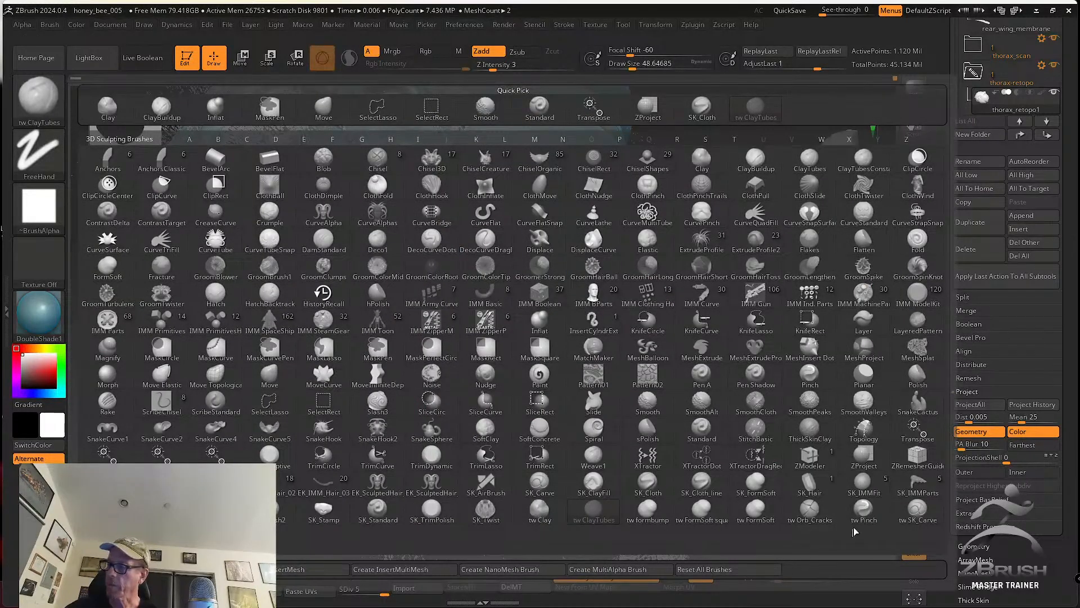
pyautogui.press('z')
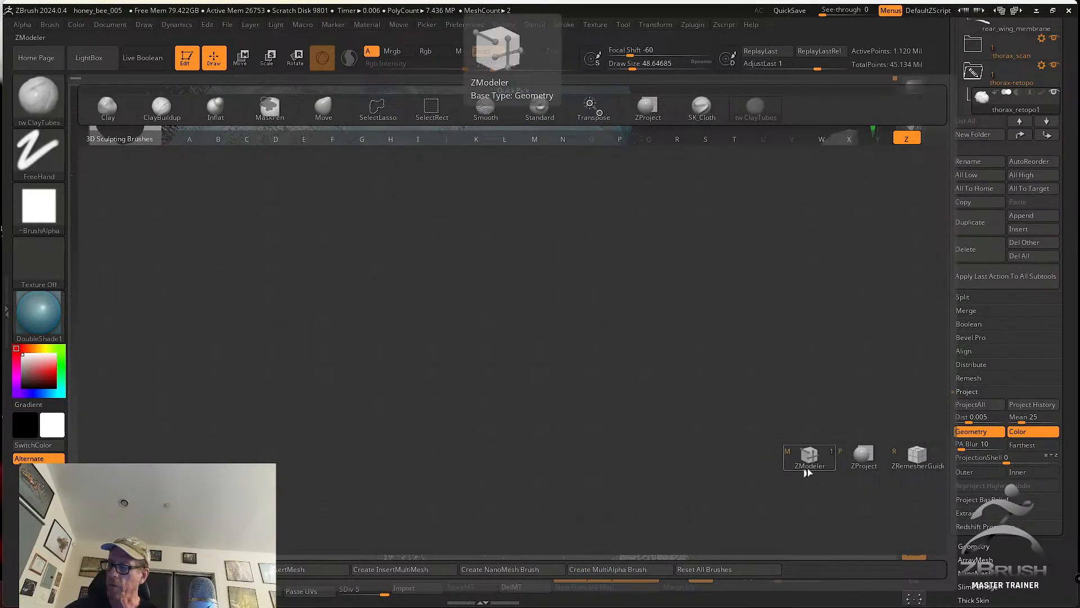
pyautogui.click(855, 466)
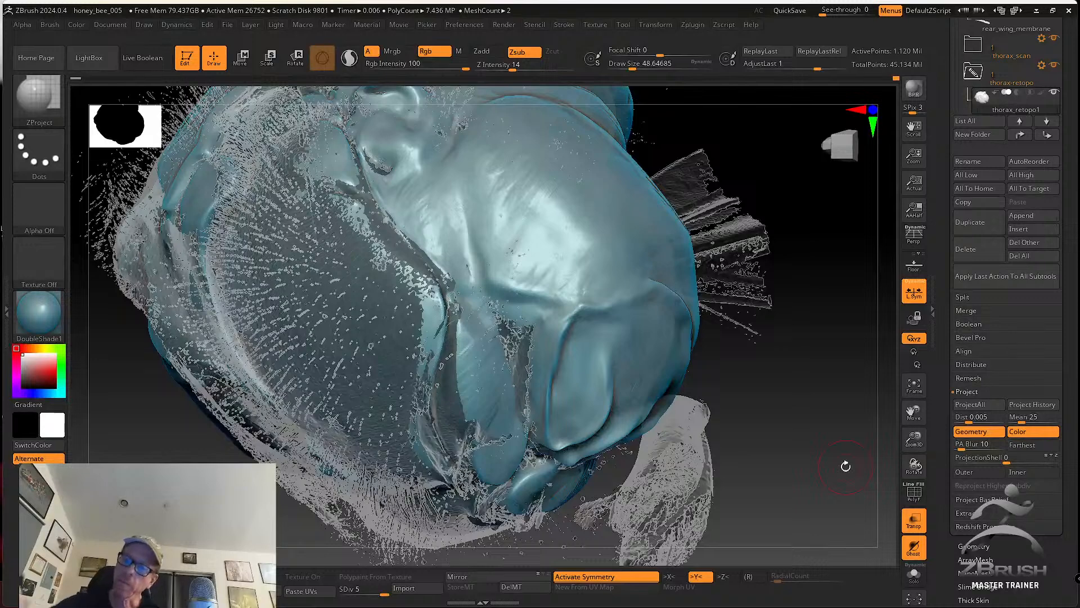
pyautogui.press('s')
pyautogui.moveTo(466, 287); pyautogui.dragTo(474, 286)
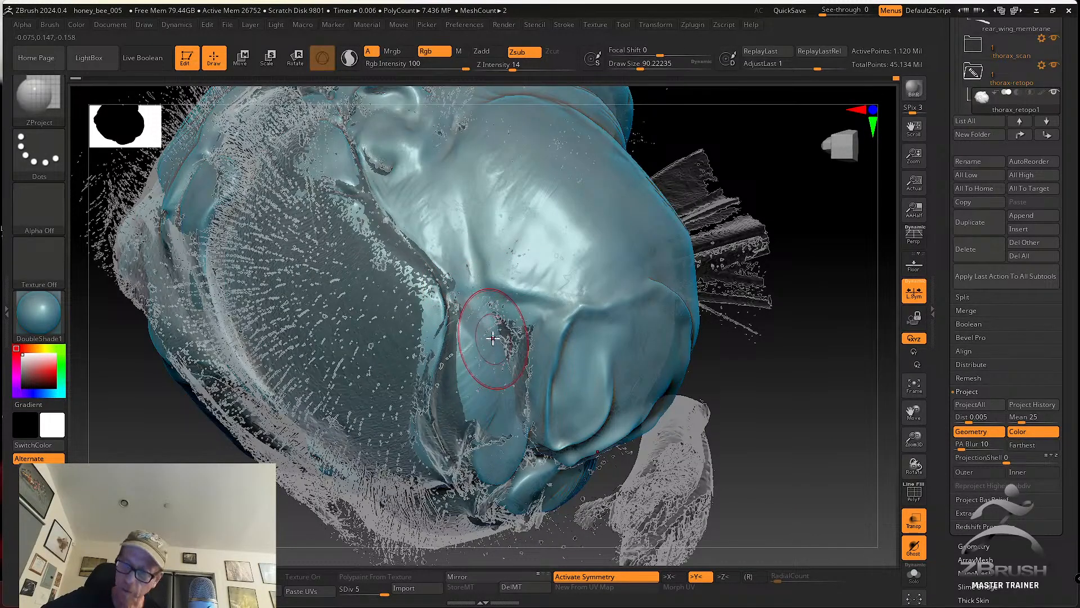
# Disable symmetry and project the scan's detail onto the narrow plates between the large lower plate and the domed plate
pyautogui.press('x')
pyautogui.moveTo(465, 302)
pyautogui.mouseDown()
pyautogui.moveTo(498, 414)
pyautogui.moveTo(483, 282)
pyautogui.moveTo(511, 330)
pyautogui.moveTo(458, 250)
pyautogui.moveTo(452, 295)
pyautogui.moveTo(480, 287)
pyautogui.moveTo(457, 261)
pyautogui.moveTo(469, 198)
pyautogui.moveTo(481, 242)
pyautogui.moveTo(527, 301)
pyautogui.moveTo(524, 397)
pyautogui.moveTo(500, 347)
pyautogui.mouseUp()
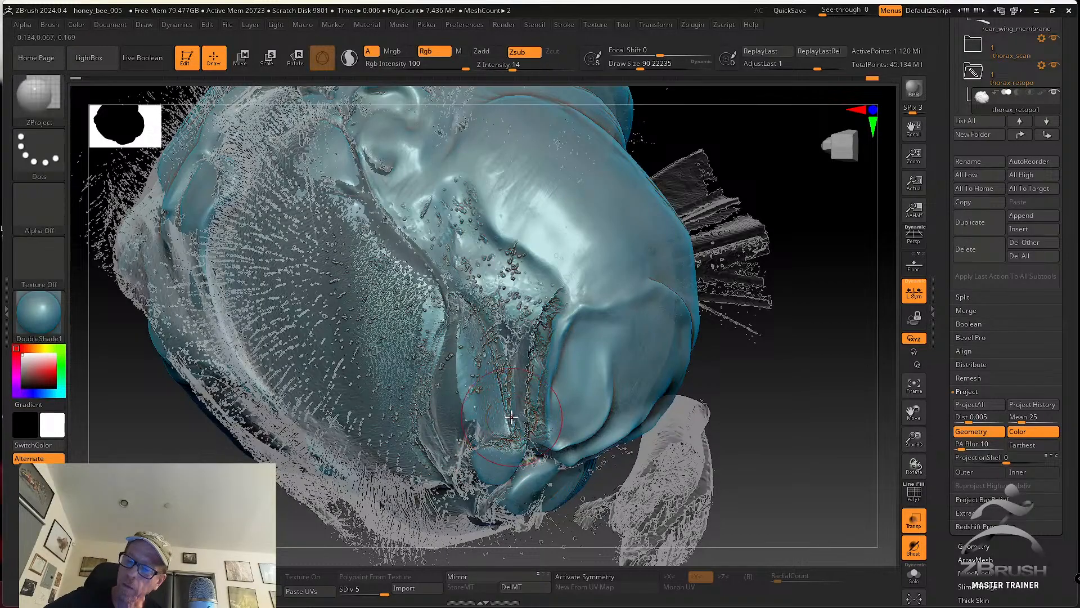
pyautogui.moveTo(696, 388)
pyautogui.mouseDown()
pyautogui.moveTo(695, 355)
pyautogui.moveTo(596, 371)
pyautogui.moveTo(481, 458)
pyautogui.moveTo(495, 476)
pyautogui.moveTo(517, 459)
pyautogui.moveTo(520, 436)
pyautogui.mouseUp()
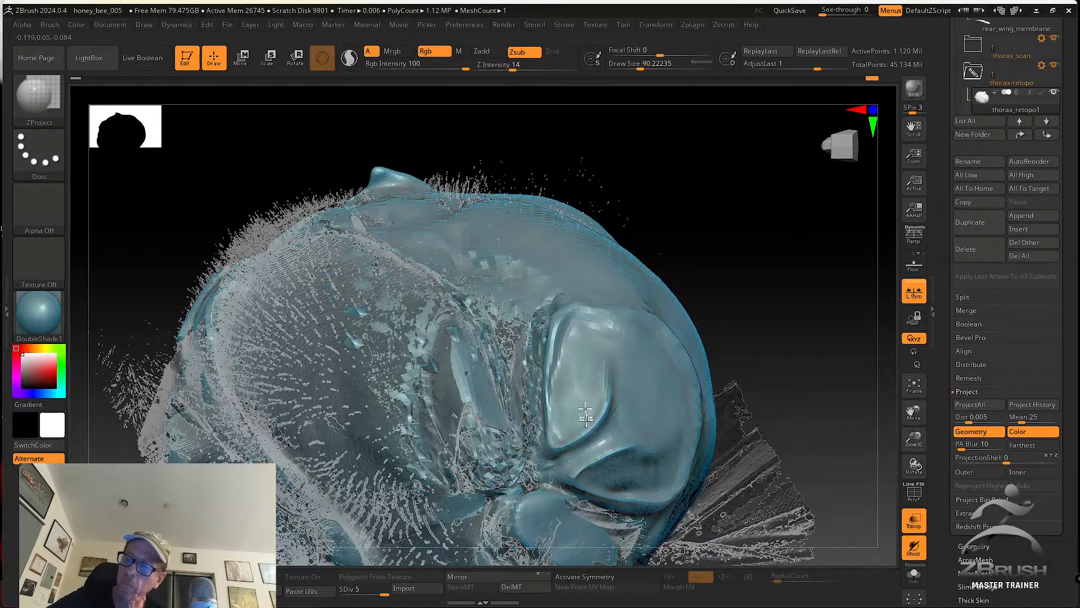
pyautogui.moveTo(751, 382); pyautogui.dragTo(774, 423)
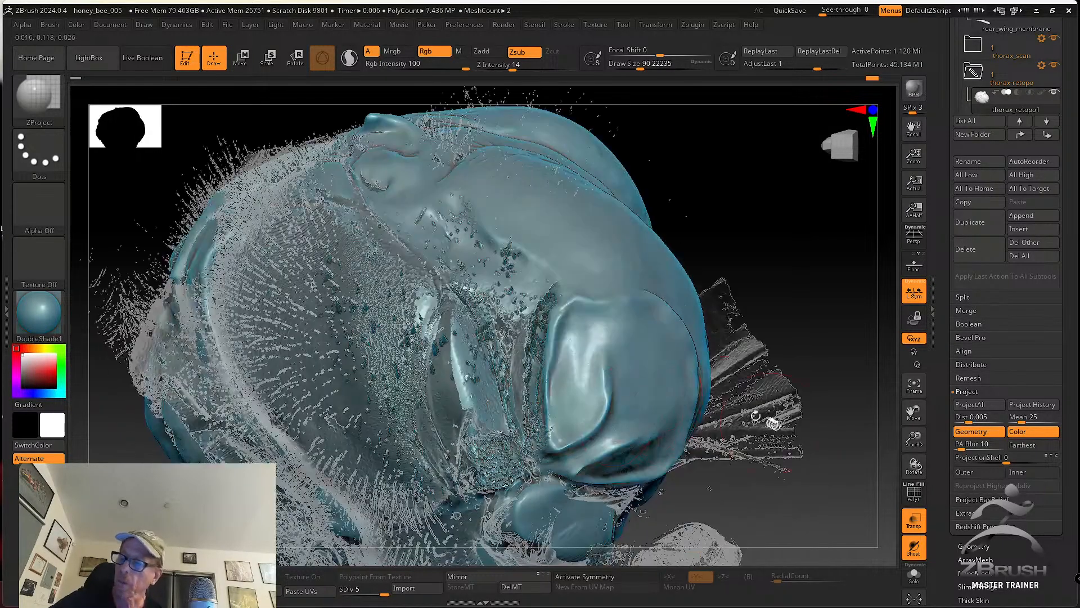
# Isolate the retopologized thorax, switch to the tw ClayTubes brush and smooth the projected hair bumps on the large lower plate
pyautogui.click(914, 574)
pyautogui.press('b')
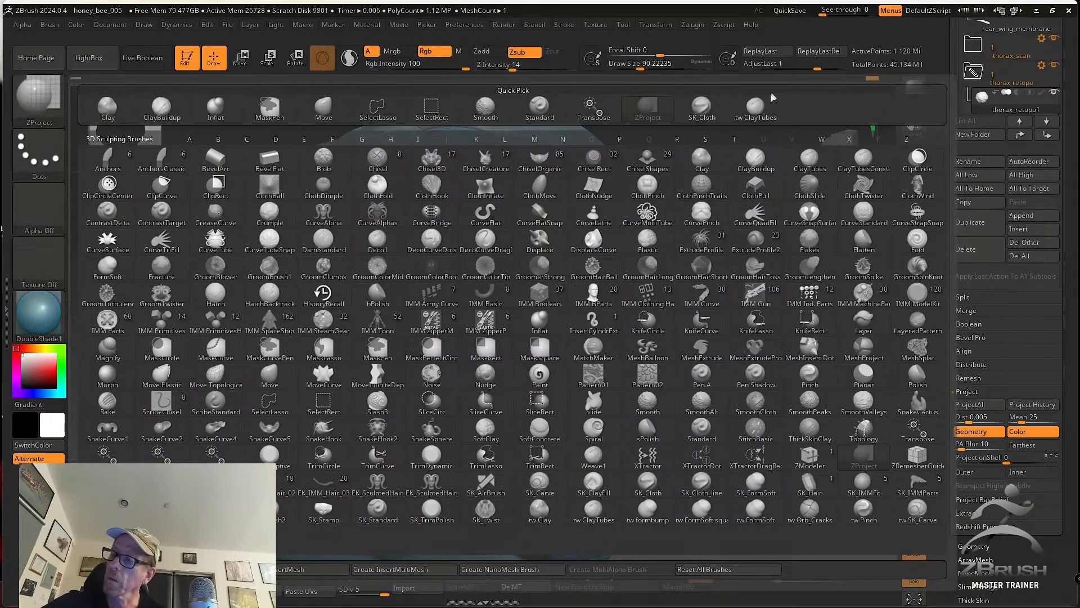
pyautogui.click(754, 107)
pyautogui.moveTo(529, 355); pyautogui.dragTo(498, 386, button='right')
pyautogui.press('s')
pyautogui.moveTo(497, 386); pyautogui.dragTo(490, 387)
pyautogui.moveTo(491, 387)
pyautogui.mouseDown(button='right')
pyautogui.moveTo(506, 410)
pyautogui.moveTo(455, 352)
pyautogui.mouseUp(button='right')
pyautogui.press('s')
pyautogui.moveTo(455, 351); pyautogui.dragTo(450, 352)
pyautogui.moveTo(393, 274)
pyautogui.keyDown('shift'); pyautogui.mouseDown()
pyautogui.moveTo(412, 310)
pyautogui.moveTo(370, 332)
pyautogui.moveTo(433, 335)
pyautogui.moveTo(444, 360)
pyautogui.moveTo(422, 388)
pyautogui.moveTo(376, 375)
pyautogui.moveTo(394, 361)
pyautogui.moveTo(418, 388)
pyautogui.mouseUp(); pyautogui.keyUp('shift')
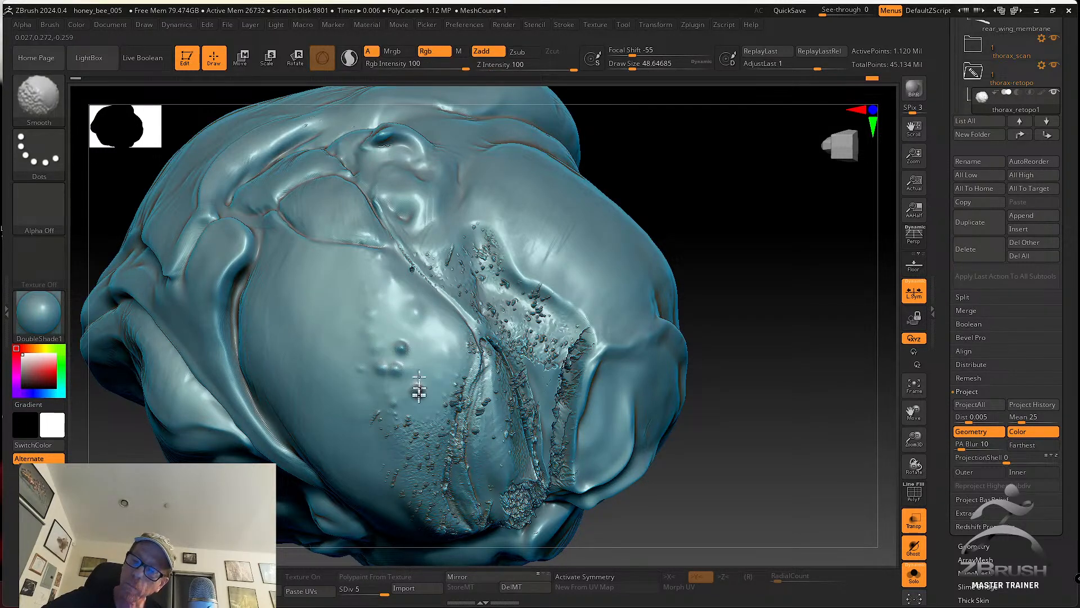
pyautogui.moveTo(417, 417)
pyautogui.mouseDown(button='right')
pyautogui.moveTo(450, 354)
pyautogui.moveTo(476, 343)
pyautogui.moveTo(503, 358)
pyautogui.mouseUp(button='right')
# Reduce the draw size to about 35 and smooth the remaining bumps near the large lower plate's inner edge
pyautogui.moveTo(614, 377)
pyautogui.mouseDown(button='right')
pyautogui.moveTo(577, 303)
pyautogui.moveTo(568, 315)
pyautogui.moveTo(542, 289)
pyautogui.moveTo(545, 383)
pyautogui.moveTo(498, 394)
pyautogui.mouseUp(button='right')
pyautogui.press('s')
pyautogui.moveTo(482, 395)
pyautogui.mouseDown()
pyautogui.moveTo(494, 411)
pyautogui.moveTo(472, 426)
pyautogui.mouseUp()
pyautogui.moveTo(471, 426); pyautogui.dragTo(504, 441, button='right')
pyautogui.moveTo(401, 402)
pyautogui.keyDown('shift'); pyautogui.mouseDown()
pyautogui.moveTo(380, 358)
pyautogui.moveTo(390, 418)
pyautogui.mouseUp(); pyautogui.keyUp('shift')
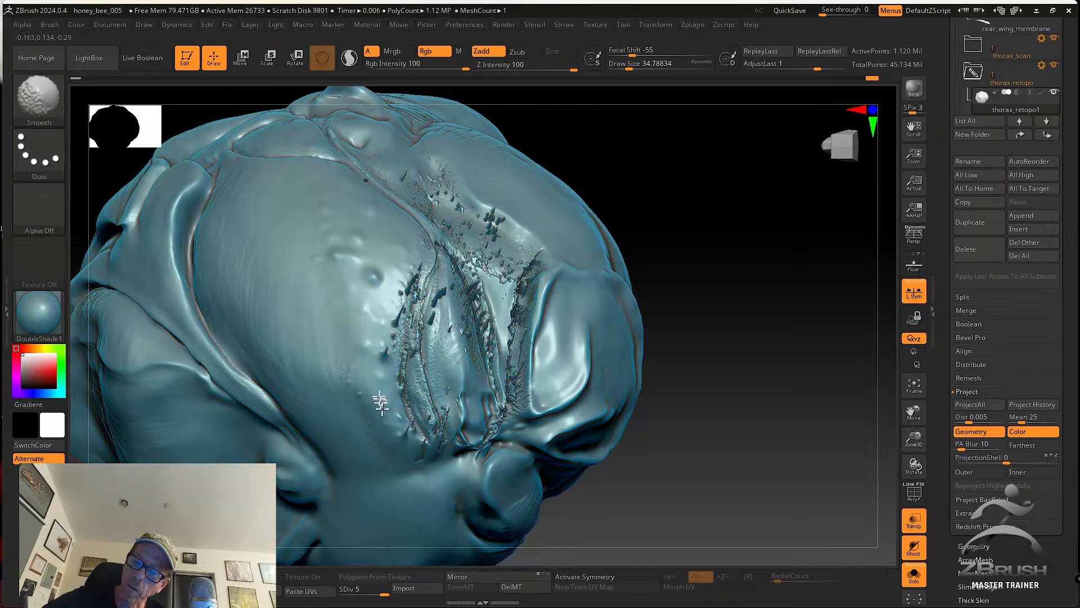
pyautogui.moveTo(399, 309)
pyautogui.mouseDown(button='right')
pyautogui.moveTo(379, 283)
pyautogui.moveTo(388, 290)
pyautogui.mouseUp(button='right')
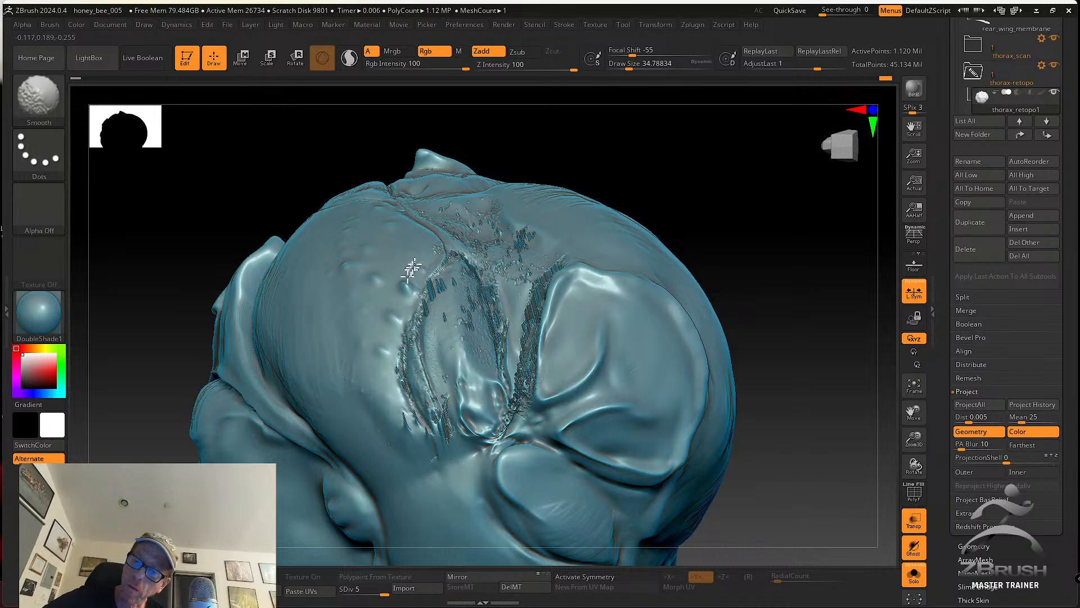
# Set the draw size to about 27 and fill between the bumps along the large lower plate's edge with tw ClayTubes strokes
pyautogui.moveTo(441, 349); pyautogui.dragTo(426, 355, button='right')
pyautogui.press('[')
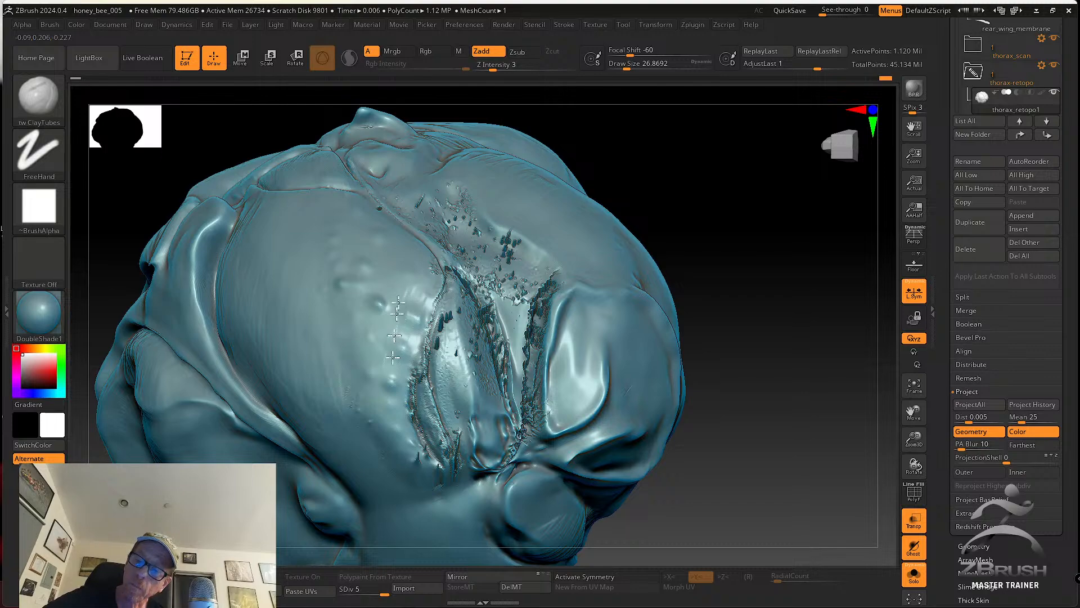
pyautogui.moveTo(421, 325); pyautogui.dragTo(419, 284, button='right')
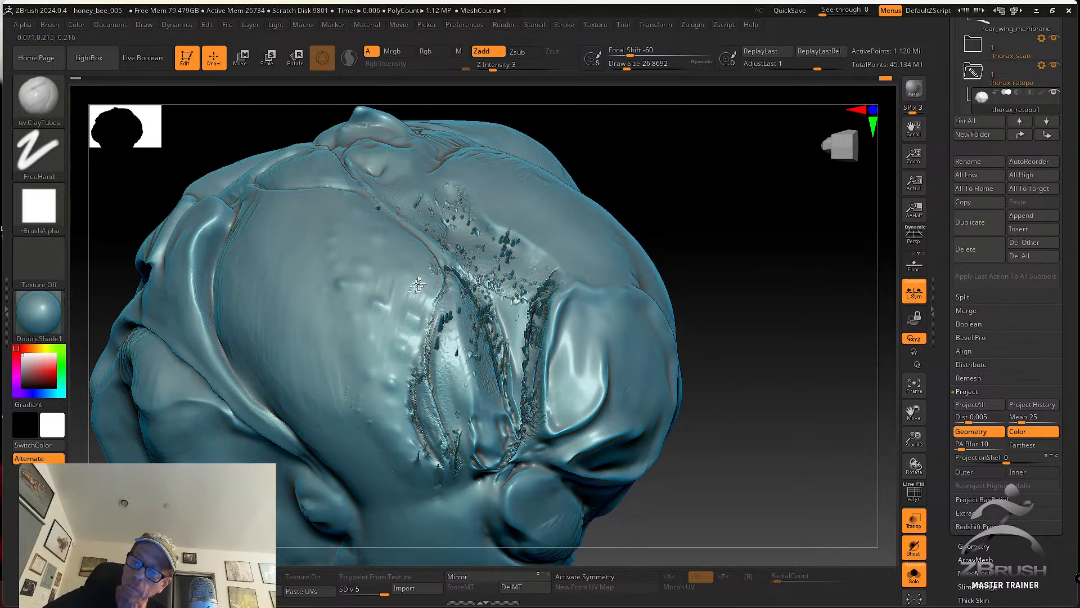
# Switch to the SK_Cloth brush at a draw size of about 23 and carve the seam between the large lower plate and the narrow plate
pyautogui.keyDown('ctrl'); pyautogui.moveTo(432, 345); pyautogui.dragTo(443, 379, button='right'); pyautogui.keyUp('ctrl')
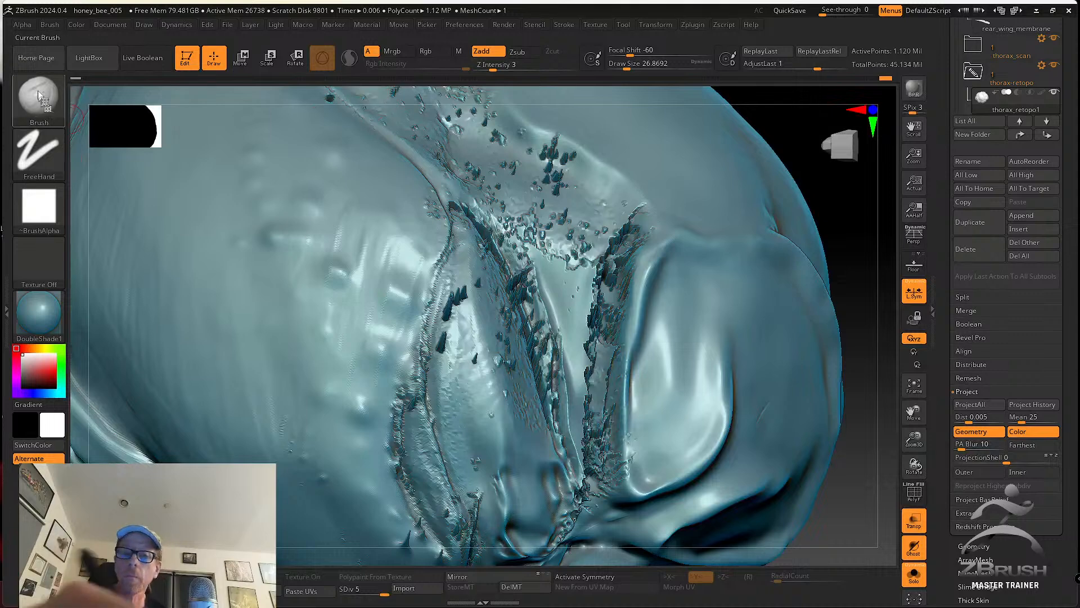
pyautogui.press('b')
pyautogui.click(701, 107)
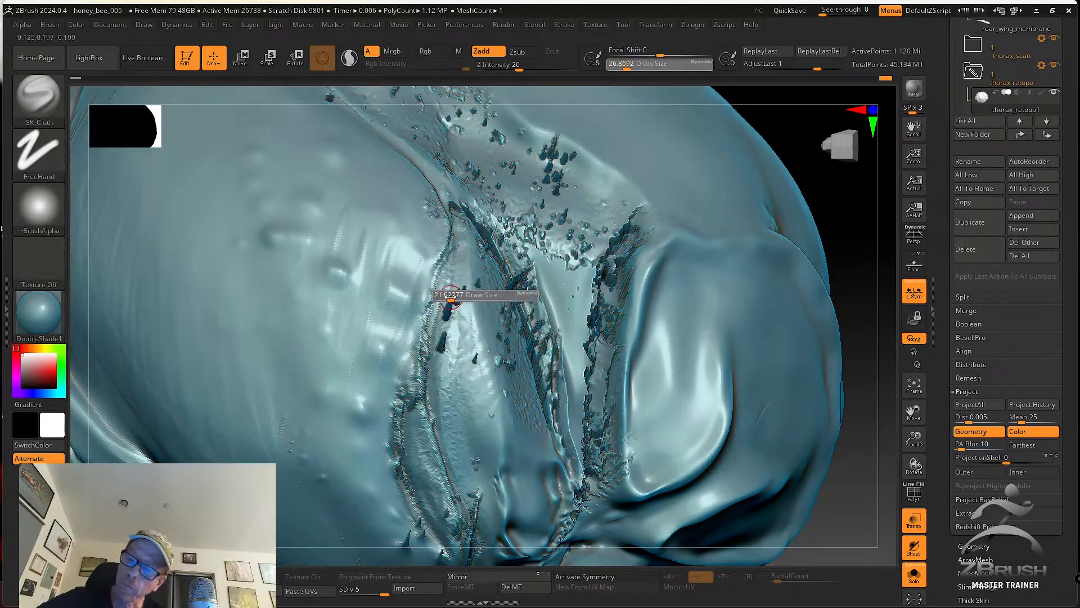
pyautogui.moveTo(399, 389); pyautogui.dragTo(397, 396)
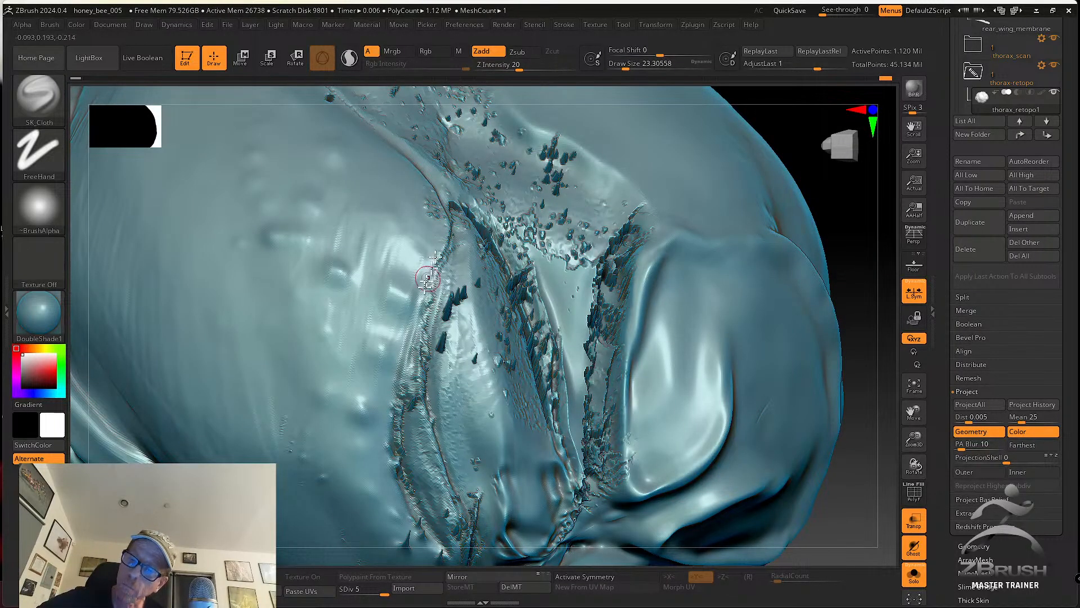
pyautogui.moveTo(442, 252); pyautogui.dragTo(400, 390)
pyautogui.moveTo(428, 288); pyautogui.dragTo(403, 385)
pyautogui.moveTo(414, 336)
pyautogui.mouseDown()
pyautogui.moveTo(395, 418)
pyautogui.moveTo(412, 381)
pyautogui.mouseUp()
pyautogui.moveTo(424, 342); pyautogui.dragTo(422, 372)
pyautogui.moveTo(445, 256)
pyautogui.mouseDown()
pyautogui.moveTo(424, 332)
pyautogui.moveTo(422, 369)
pyautogui.moveTo(435, 332)
pyautogui.moveTo(429, 394)
pyautogui.mouseUp()
# Smooth the spikes and rough ridge along the lower half of the seam beside the large lower plate
pyautogui.keyDown('alt'); pyautogui.moveTo(438, 438); pyautogui.dragTo(425, 378, button='right'); pyautogui.keyUp('alt')
pyautogui.moveTo(439, 424); pyautogui.dragTo(460, 445, button='right')
pyautogui.keyDown('shift'); pyautogui.moveTo(455, 423); pyautogui.dragTo(464, 464); pyautogui.keyUp('shift')
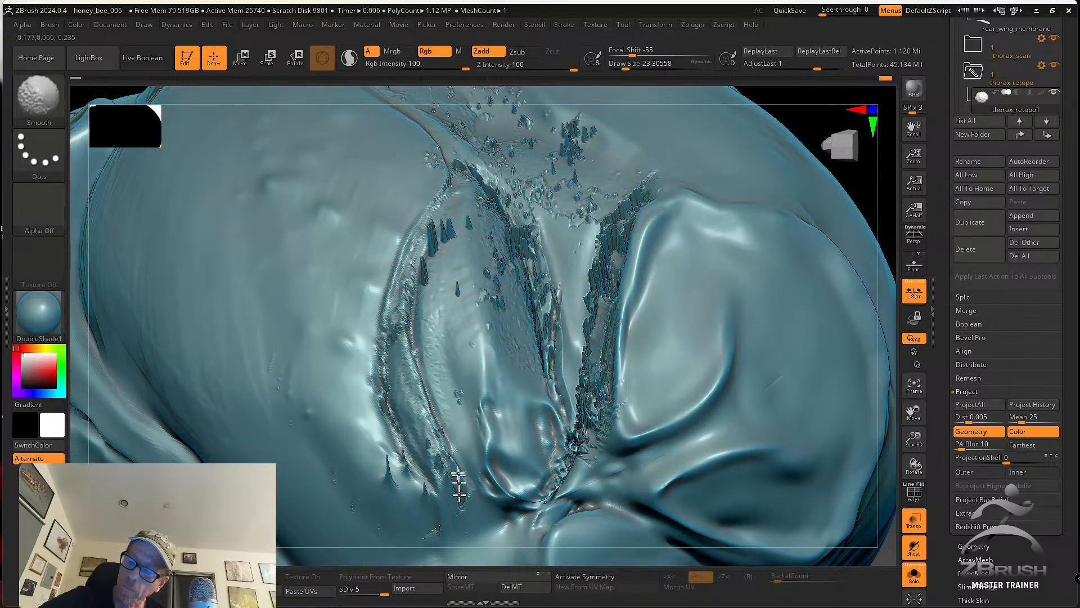
pyautogui.moveTo(428, 531); pyautogui.dragTo(428, 497, button='right')
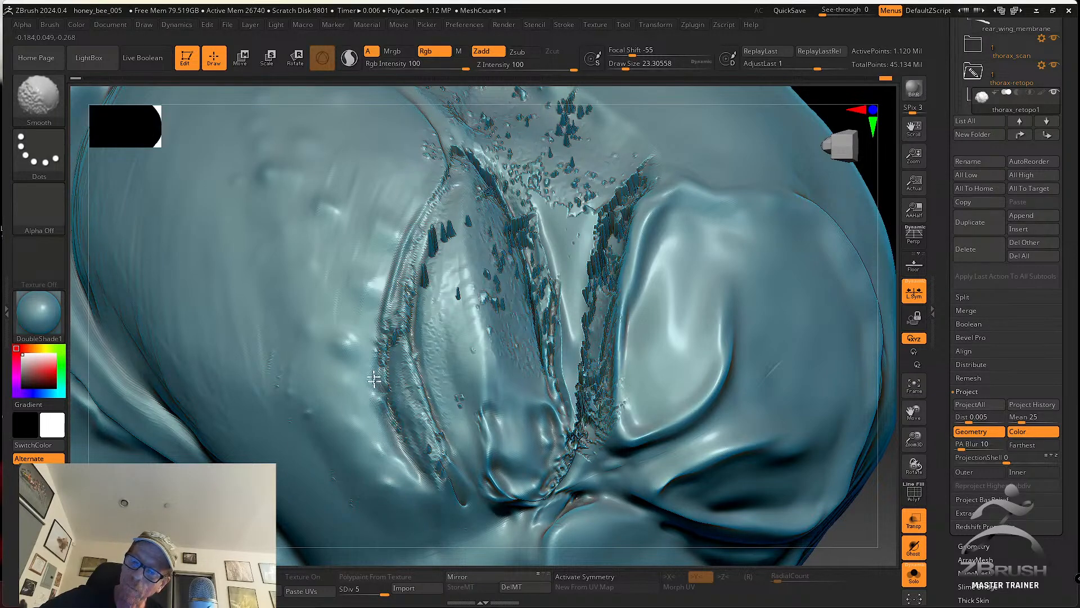
pyautogui.moveTo(375, 403)
pyautogui.keyDown('shift'); pyautogui.mouseDown()
pyautogui.moveTo(379, 321)
pyautogui.moveTo(382, 382)
pyautogui.mouseUp(); pyautogui.keyUp('shift')
pyautogui.moveTo(414, 379); pyautogui.dragTo(402, 375, button='right')
pyautogui.keyDown('shift'); pyautogui.moveTo(402, 378); pyautogui.dragTo(410, 396); pyautogui.keyUp('shift')
# Refine the large lower plate's rim with SK_Cloth and smooth the rough projection up the seam and onto the narrow plate
pyautogui.moveTo(404, 400)
pyautogui.mouseDown(button='right')
pyautogui.moveTo(415, 390)
pyautogui.moveTo(397, 434)
pyautogui.mouseUp(button='right')
pyautogui.moveTo(393, 404)
pyautogui.mouseDown()
pyautogui.moveTo(399, 335)
pyautogui.moveTo(390, 410)
pyautogui.mouseUp()
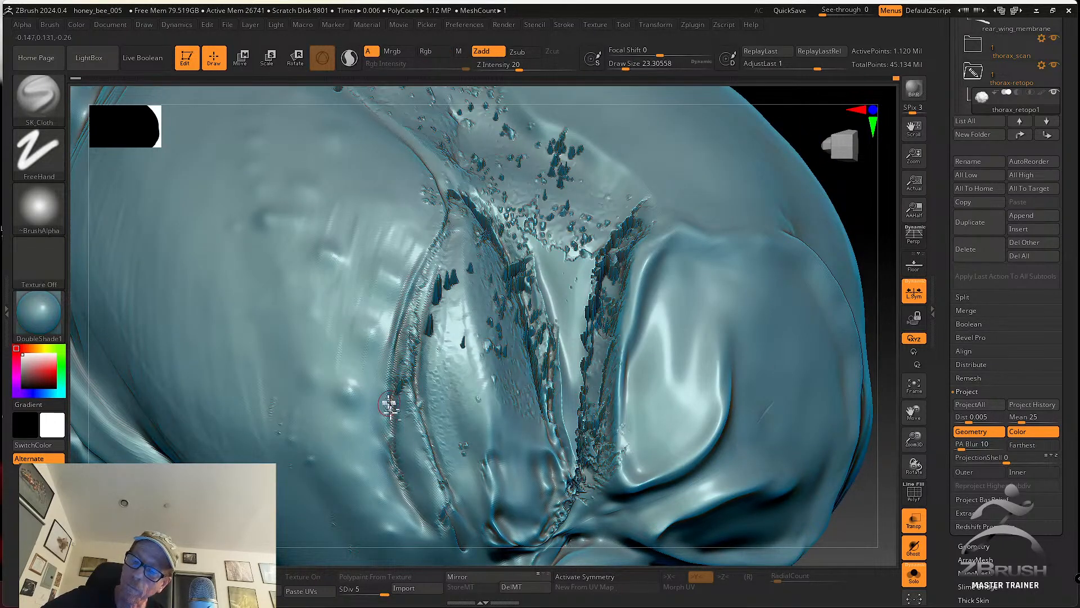
pyautogui.press('shift')
pyautogui.keyDown('shift'); pyautogui.moveTo(401, 344); pyautogui.dragTo(444, 227); pyautogui.keyUp('shift')
pyautogui.moveTo(445, 227); pyautogui.dragTo(438, 280, button='right')
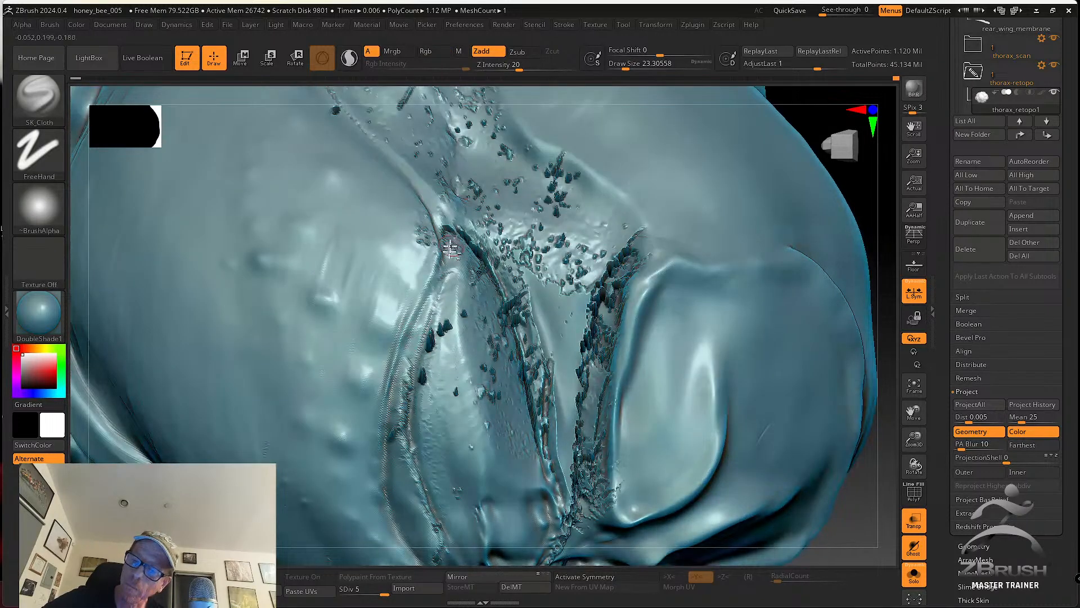
pyautogui.press('shift')
pyautogui.press('shift')
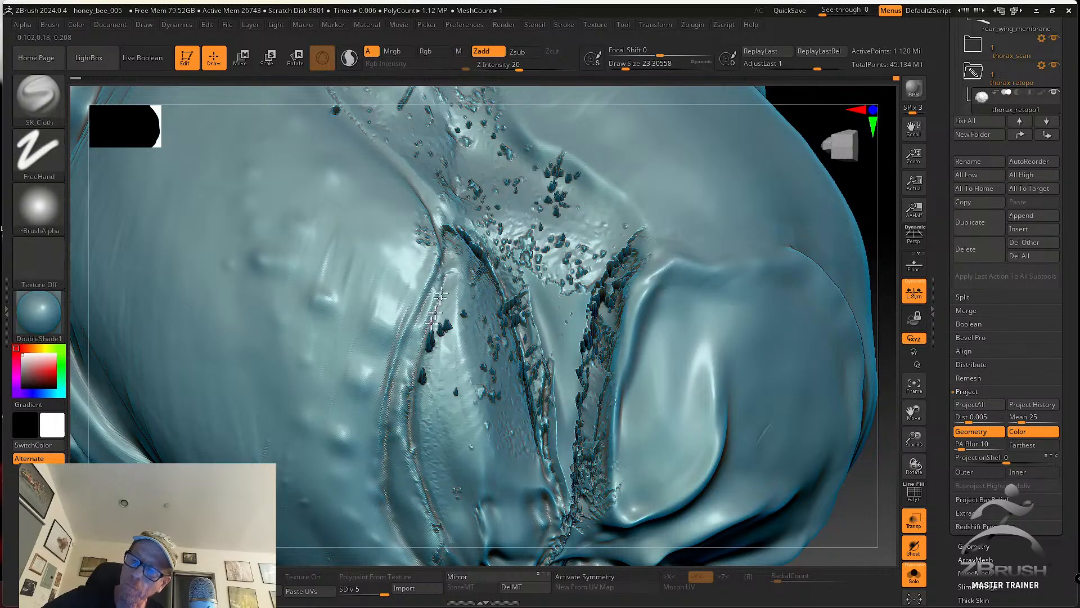
pyautogui.keyDown('shift'); pyautogui.moveTo(437, 331); pyautogui.dragTo(437, 339); pyautogui.keyUp('shift')
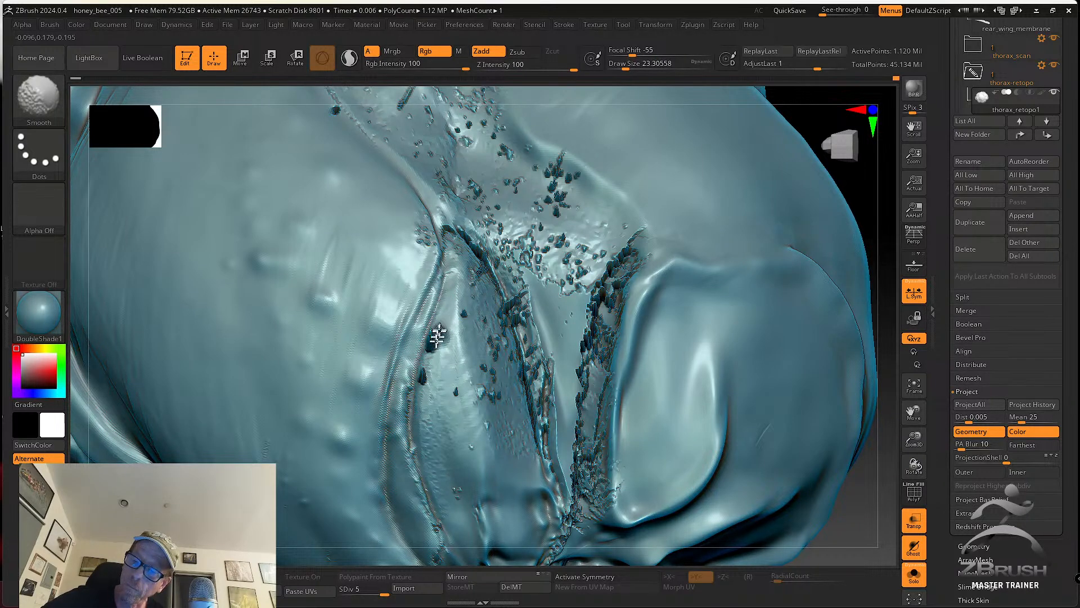
# Smooth the ridged upper half of the seam between the large lower plate and the narrow plate
pyautogui.moveTo(439, 338); pyautogui.dragTo(467, 346, button='right')
pyautogui.keyDown('shift'); pyautogui.moveTo(439, 333); pyautogui.dragTo(436, 341); pyautogui.keyUp('shift')
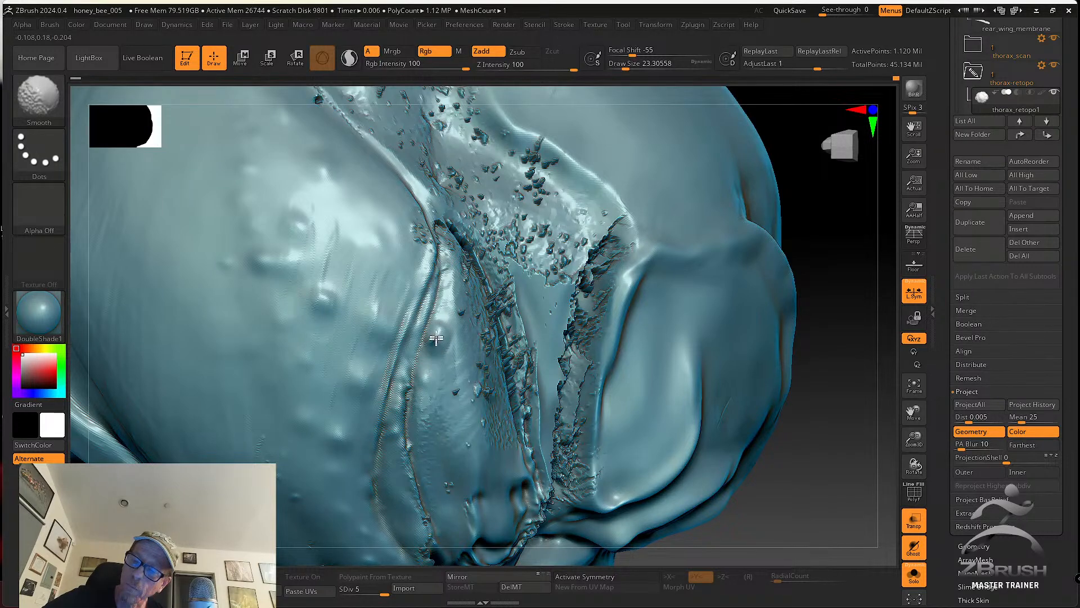
pyautogui.moveTo(433, 354)
pyautogui.mouseDown(button='right')
pyautogui.moveTo(440, 311)
pyautogui.moveTo(440, 339)
pyautogui.mouseUp(button='right')
pyautogui.keyDown('shift'); pyautogui.moveTo(440, 339); pyautogui.dragTo(428, 348); pyautogui.keyUp('shift')
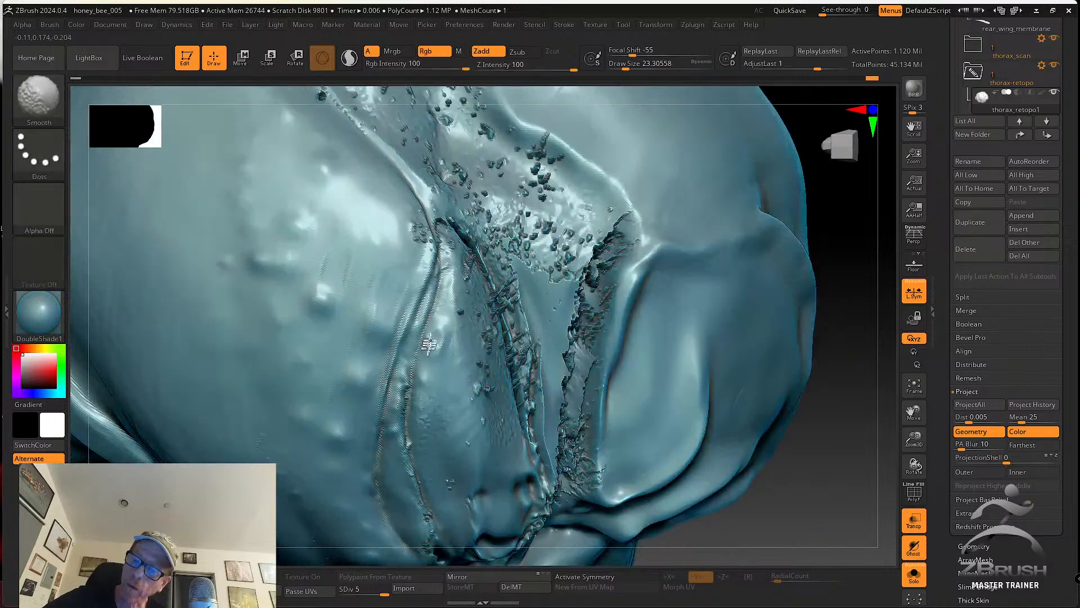
pyautogui.moveTo(441, 308); pyautogui.dragTo(447, 261, button='right')
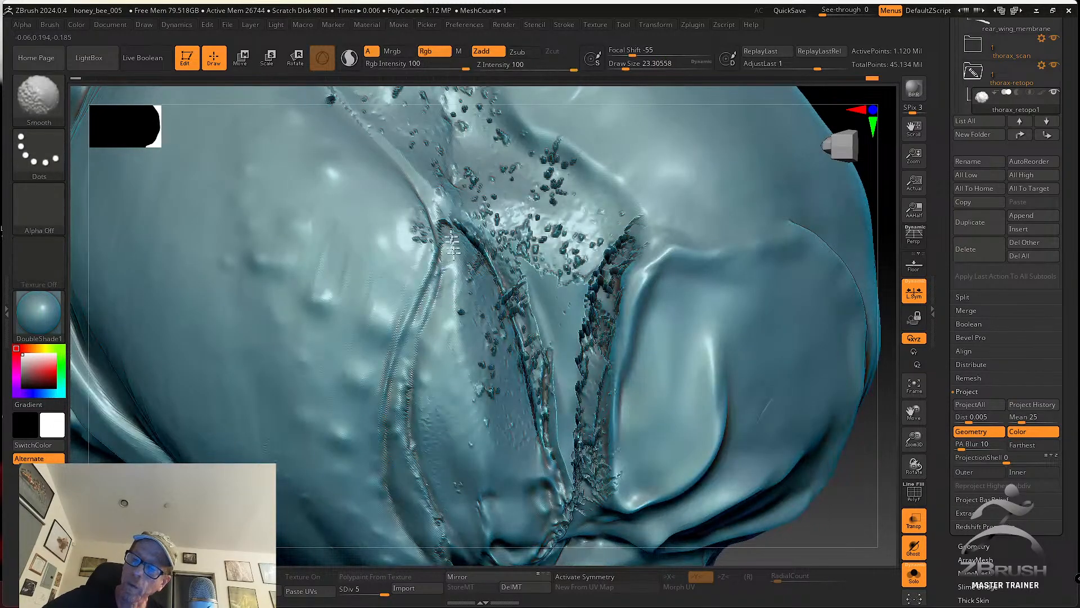
pyautogui.moveTo(458, 301)
pyautogui.mouseDown(button='right')
pyautogui.moveTo(442, 311)
pyautogui.moveTo(429, 288)
pyautogui.mouseUp(button='right')
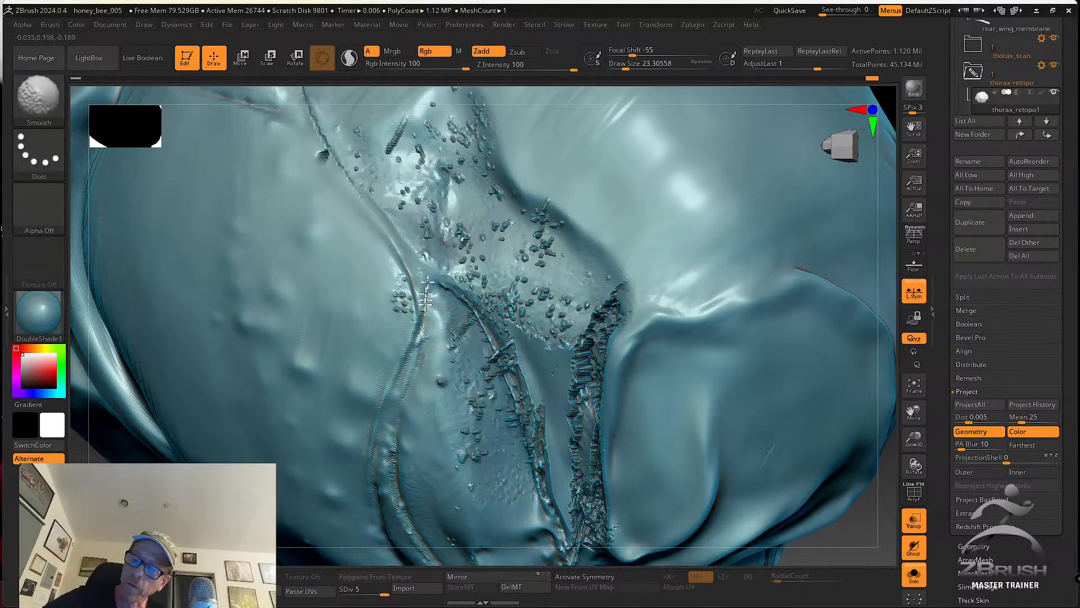
pyautogui.keyDown('shift'); pyautogui.moveTo(419, 236); pyautogui.dragTo(410, 233); pyautogui.keyUp('shift')
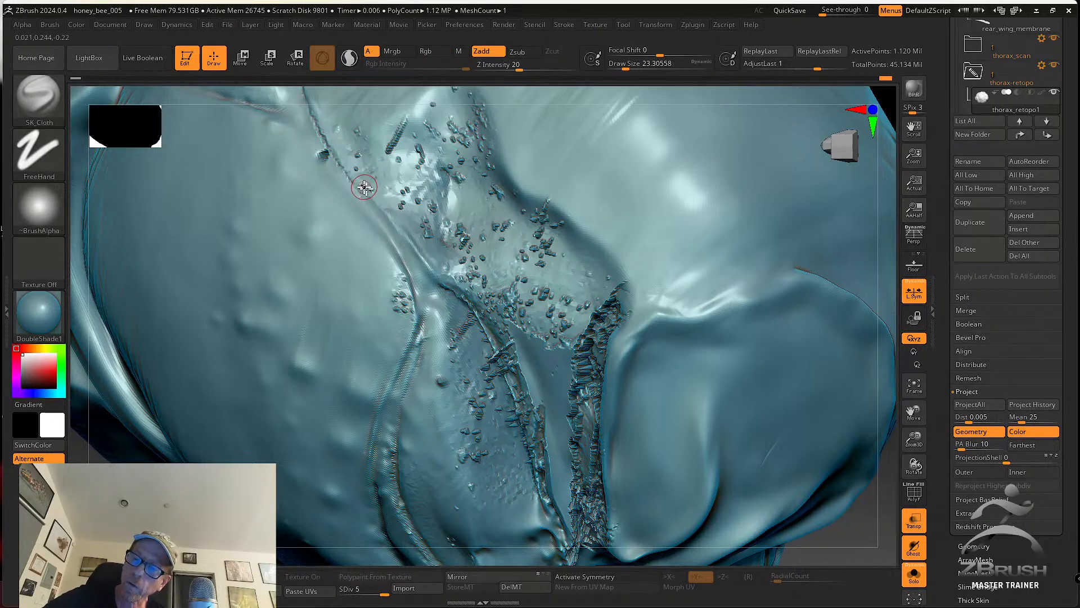
# Refine the seam beside the large lower plate with SK_Cloth and smooth it down to the narrow plate's lower end
pyautogui.moveTo(410, 265)
pyautogui.mouseDown(button='right')
pyautogui.moveTo(433, 284)
pyautogui.moveTo(426, 300)
pyautogui.mouseUp(button='right')
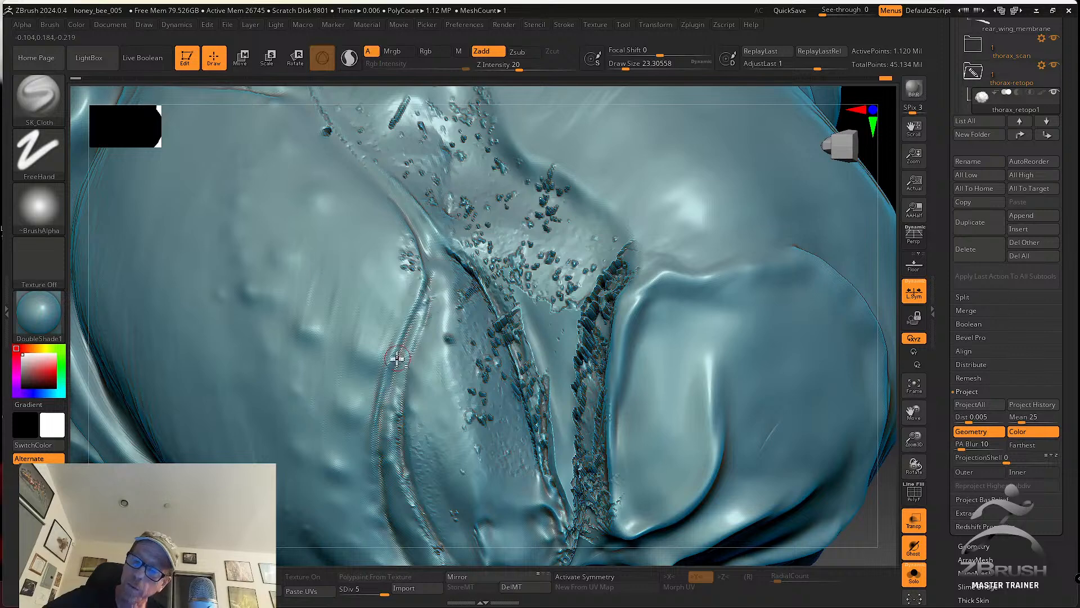
pyautogui.moveTo(434, 304); pyautogui.dragTo(413, 360, button='right')
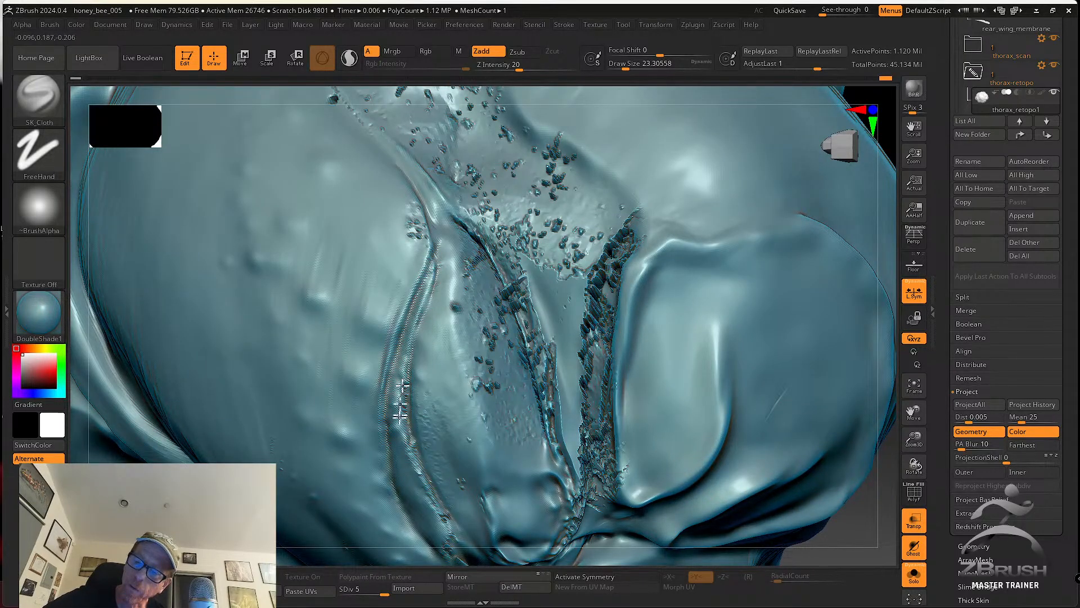
pyautogui.moveTo(404, 380); pyautogui.dragTo(413, 318, button='right')
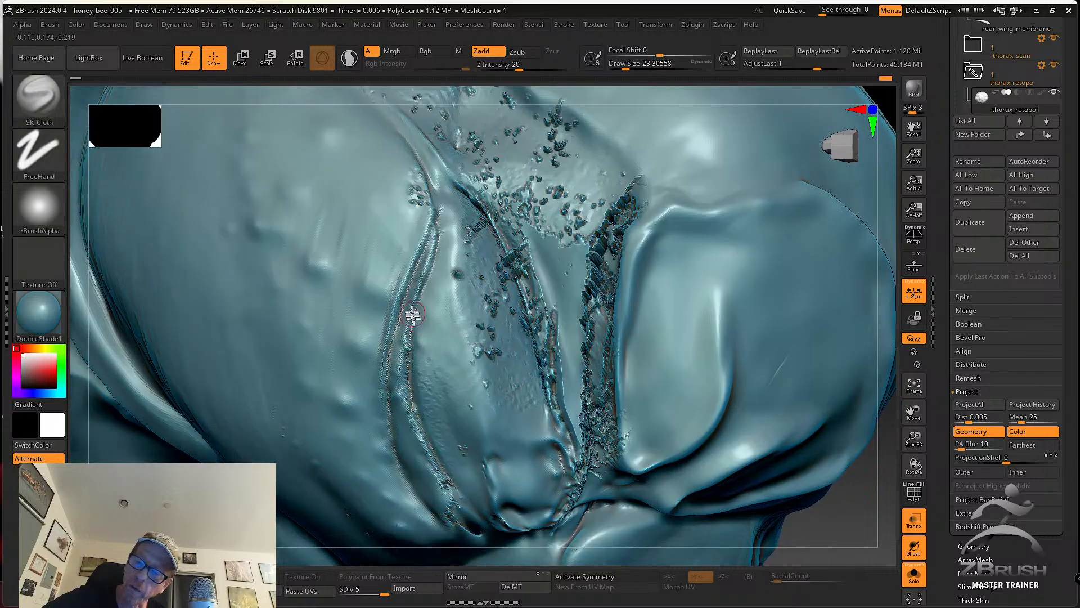
pyautogui.press('shift')
pyautogui.moveTo(427, 345)
pyautogui.keyDown('shift'); pyautogui.mouseDown()
pyautogui.moveTo(437, 448)
pyautogui.moveTo(464, 453)
pyautogui.moveTo(423, 400)
pyautogui.moveTo(417, 448)
pyautogui.moveTo(438, 467)
pyautogui.mouseUp(); pyautogui.keyUp('shift')
pyautogui.moveTo(437, 467); pyautogui.dragTo(431, 390, button='right')
pyautogui.moveTo(443, 448)
pyautogui.keyDown('shift'); pyautogui.mouseDown()
pyautogui.moveTo(439, 417)
pyautogui.moveTo(444, 458)
pyautogui.mouseUp(); pyautogui.keyUp('shift')
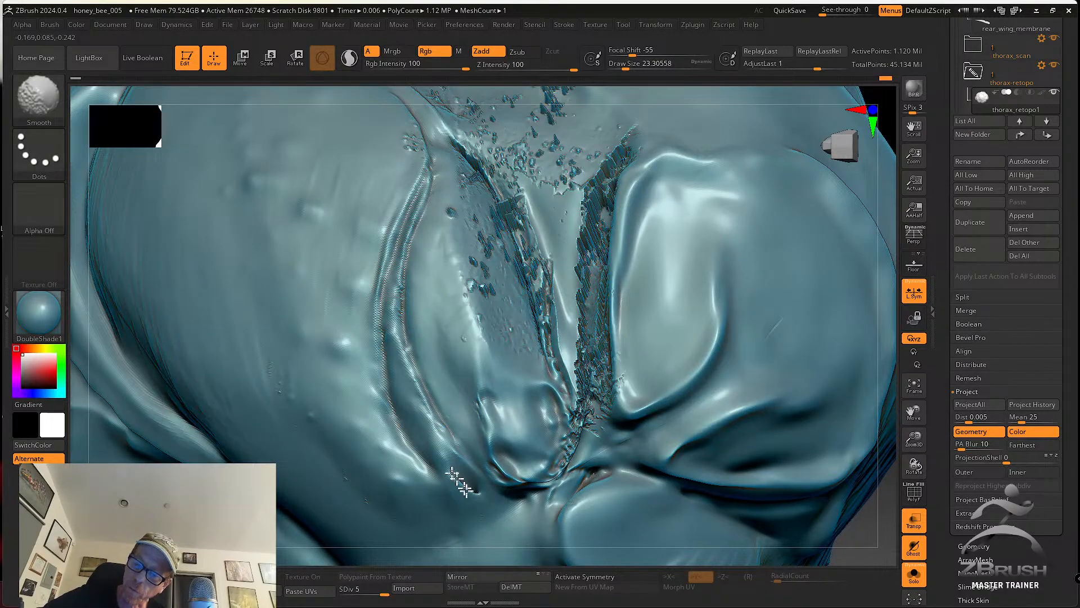
# Drop the thorax to subdivision level 2, smoothing the seam's lower end on the way, and return it to level 5
pyautogui.moveTo(473, 486); pyautogui.dragTo(473, 458, button='right')
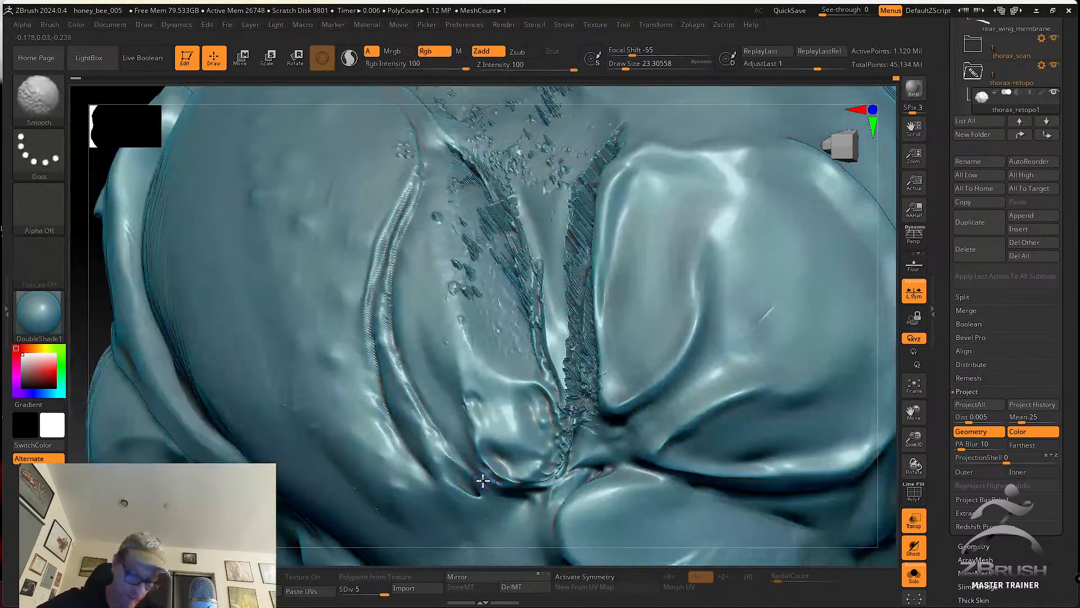
pyautogui.hotkey('shift', 'd')
pyautogui.hotkey('shift', 'd')
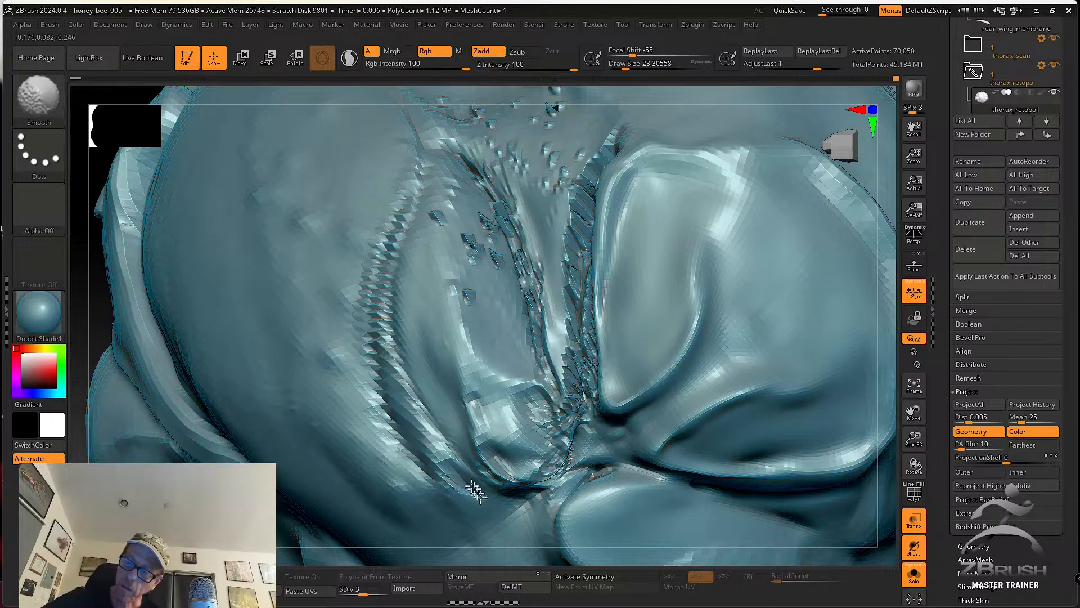
pyautogui.moveTo(472, 486)
pyautogui.mouseDown(button='right')
pyautogui.moveTo(473, 498)
pyautogui.moveTo(468, 467)
pyautogui.moveTo(488, 451)
pyautogui.mouseUp(button='right')
pyautogui.moveTo(549, 451)
pyautogui.keyDown('shift'); pyautogui.mouseDown()
pyautogui.moveTo(537, 419)
pyautogui.moveTo(486, 415)
pyautogui.moveTo(470, 396)
pyautogui.mouseUp(); pyautogui.keyUp('shift')
pyautogui.moveTo(473, 441); pyautogui.dragTo(450, 493, button='right')
pyautogui.moveTo(361, 589); pyautogui.dragTo(351, 589)
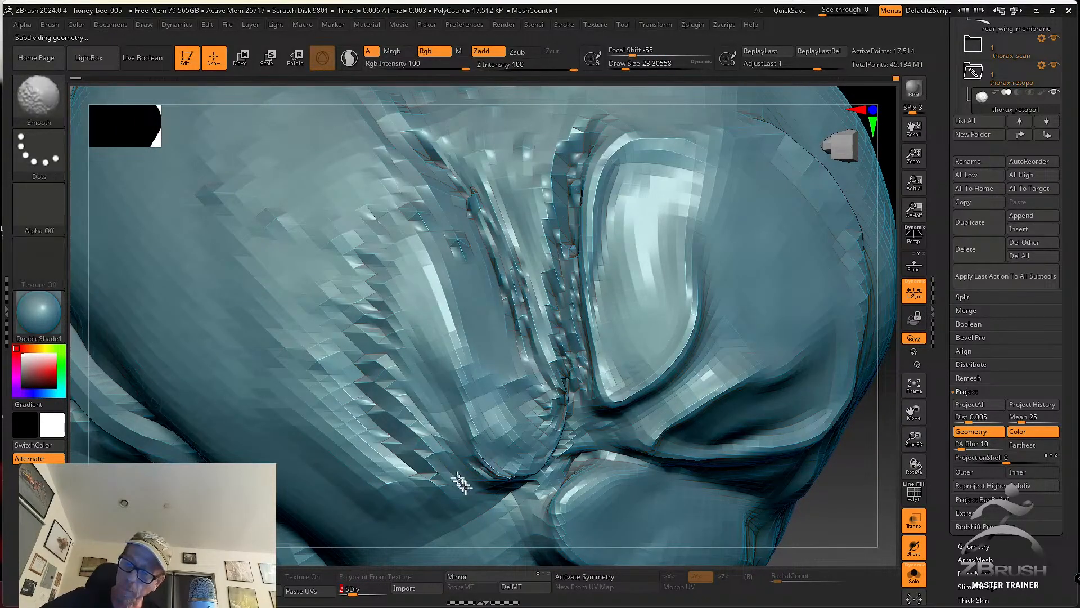
pyautogui.press('d')
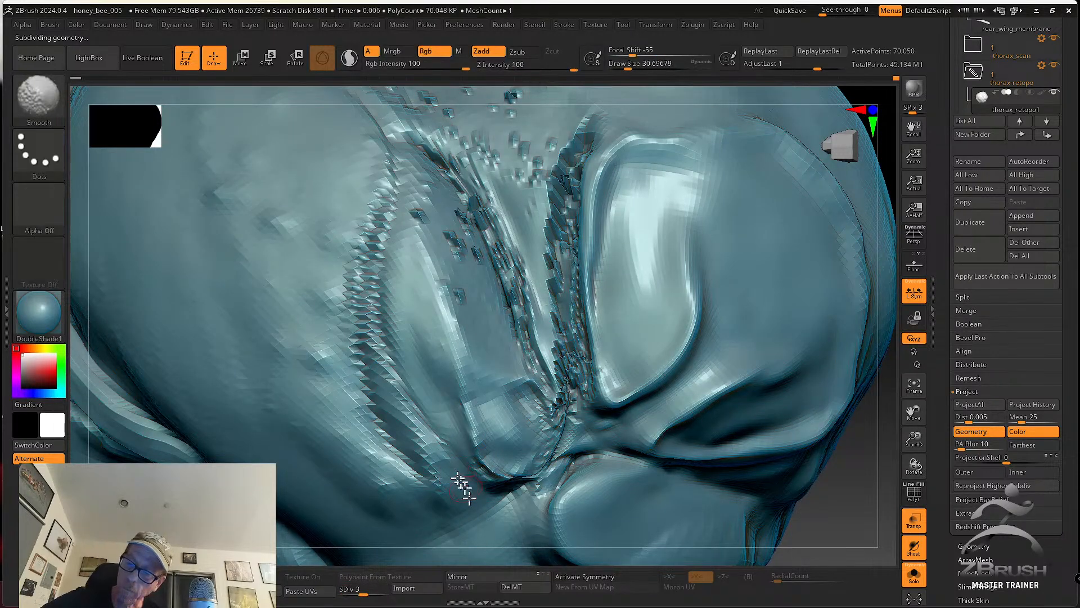
pyautogui.moveTo(362, 590); pyautogui.dragTo(374, 589)
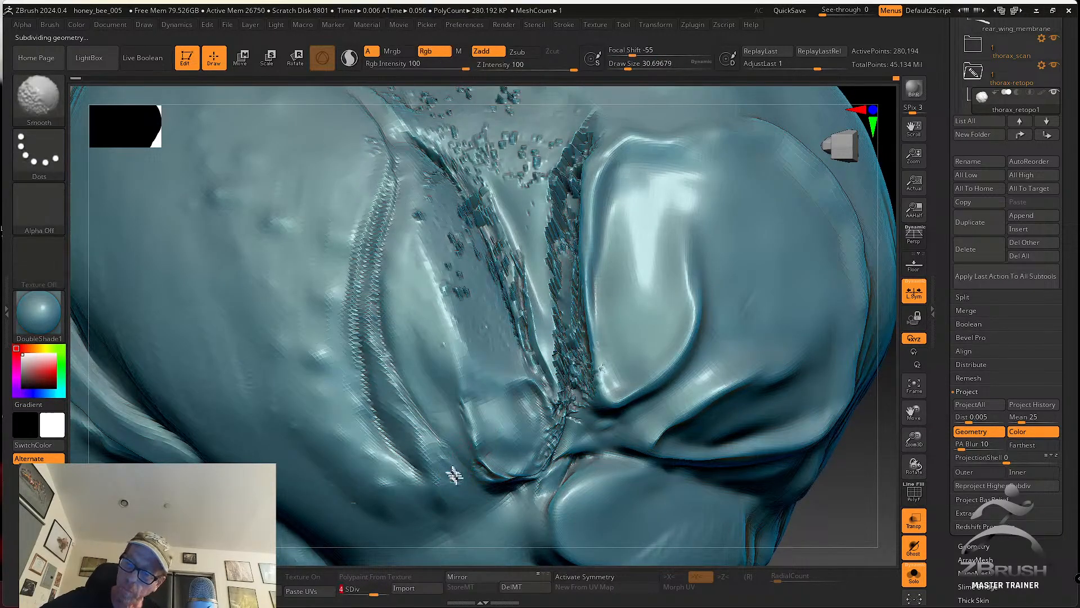
pyautogui.press('d')
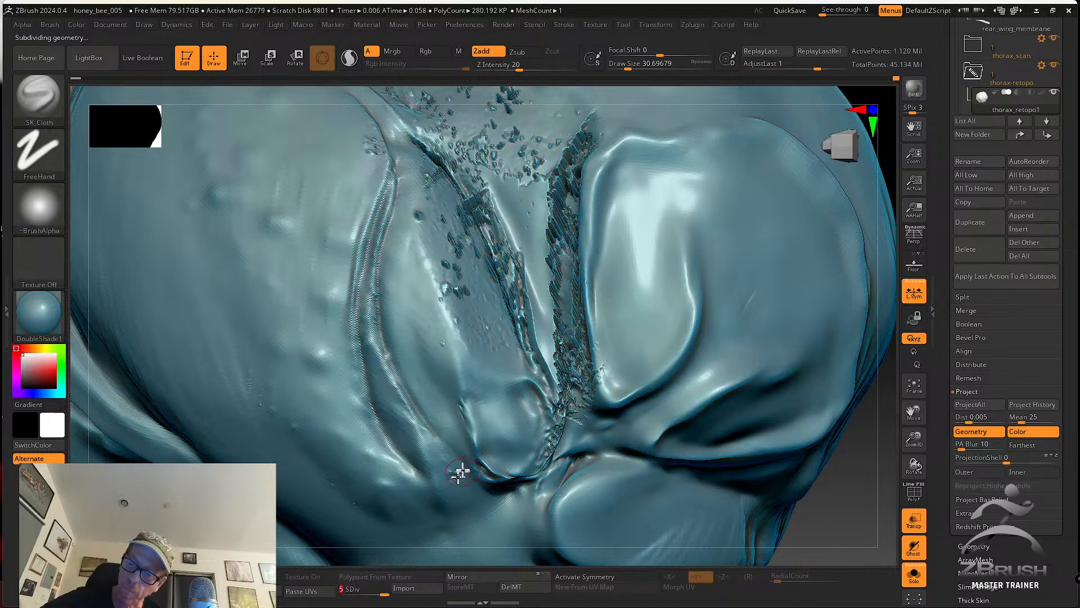
# Set the SK_Cloth draw size to about 20 and carve the seam along the narrow plate's outer edge
pyautogui.press('space')
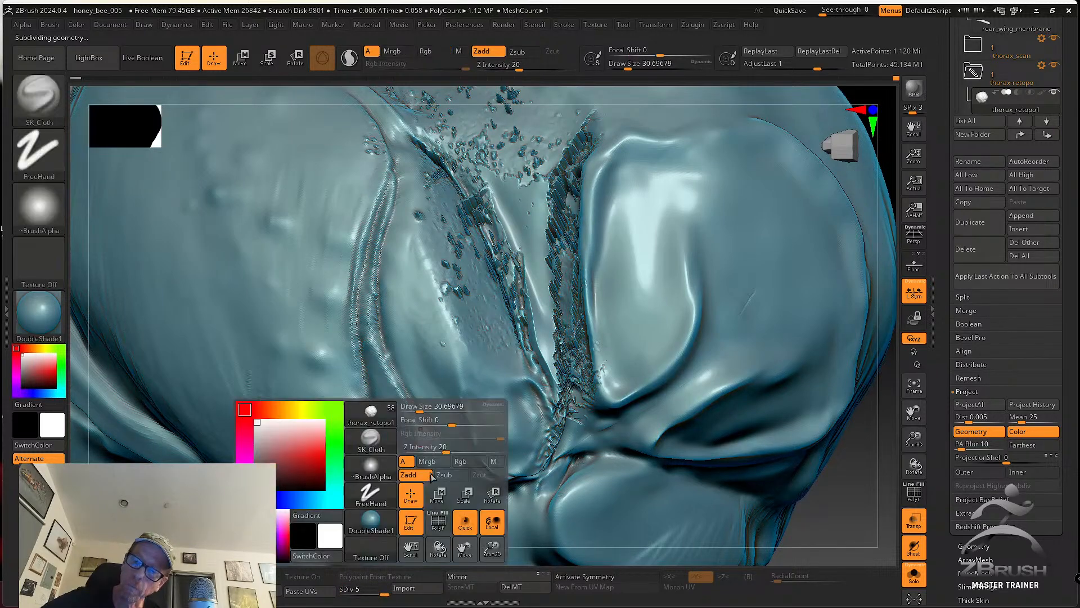
pyautogui.press('s')
pyautogui.moveTo(426, 398); pyautogui.dragTo(421, 401)
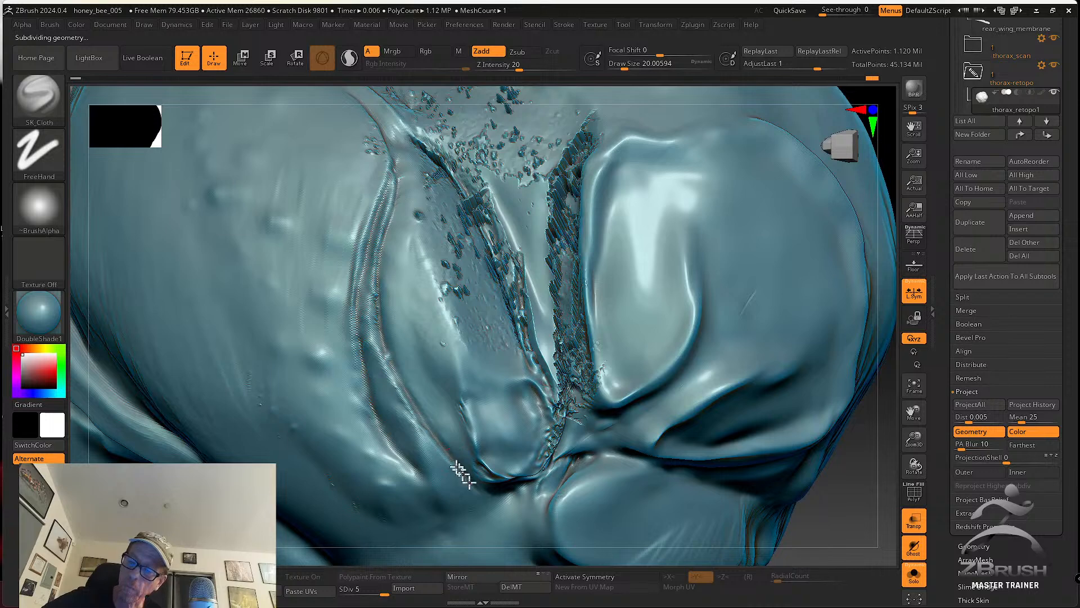
pyautogui.keyDown('alt'); pyautogui.moveTo(383, 306); pyautogui.dragTo(400, 371, button='right'); pyautogui.keyUp('alt')
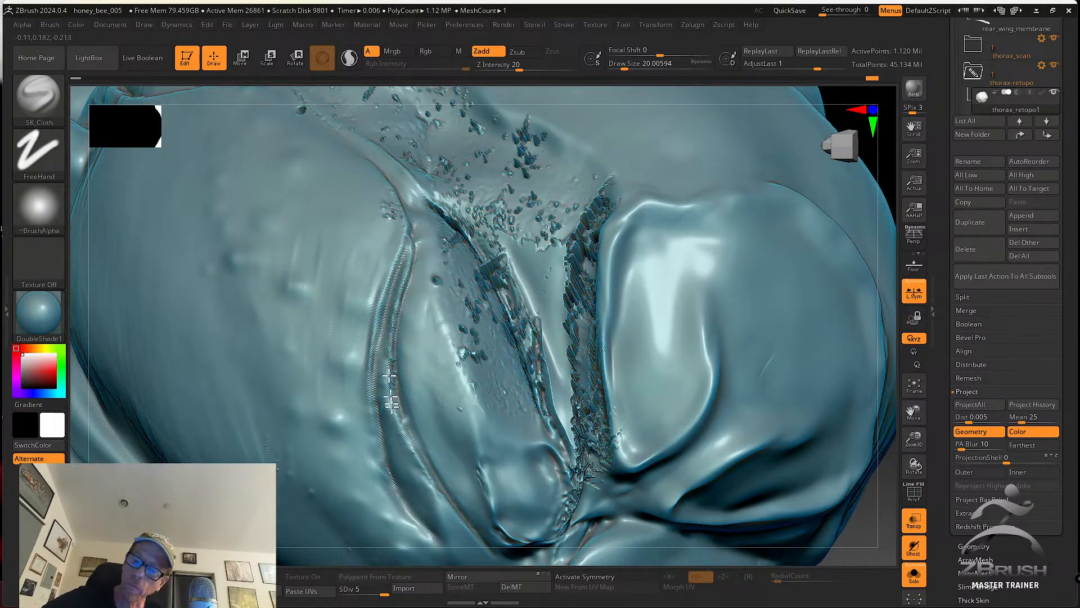
pyautogui.keyDown('alt'); pyautogui.moveTo(432, 475); pyautogui.dragTo(413, 405, button='right'); pyautogui.keyUp('alt')
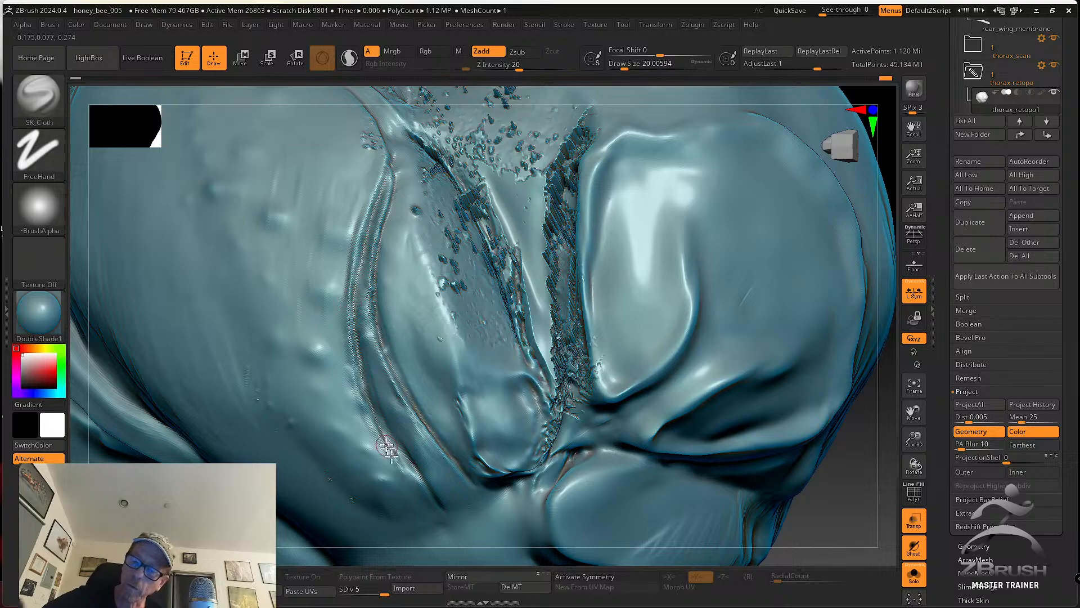
# Smooth the hair bumps off the narrow plate down to its lower end at a draw size of about 37
pyautogui.moveTo(449, 441)
pyautogui.keyDown('ctrl'); pyautogui.mouseDown(button='right')
pyautogui.moveTo(470, 383)
pyautogui.moveTo(455, 393)
pyautogui.mouseUp(button='right'); pyautogui.keyUp('ctrl')
pyautogui.press('s')
pyautogui.moveTo(453, 392); pyautogui.dragTo(458, 392)
pyautogui.moveTo(458, 393); pyautogui.dragTo(455, 403, button='right')
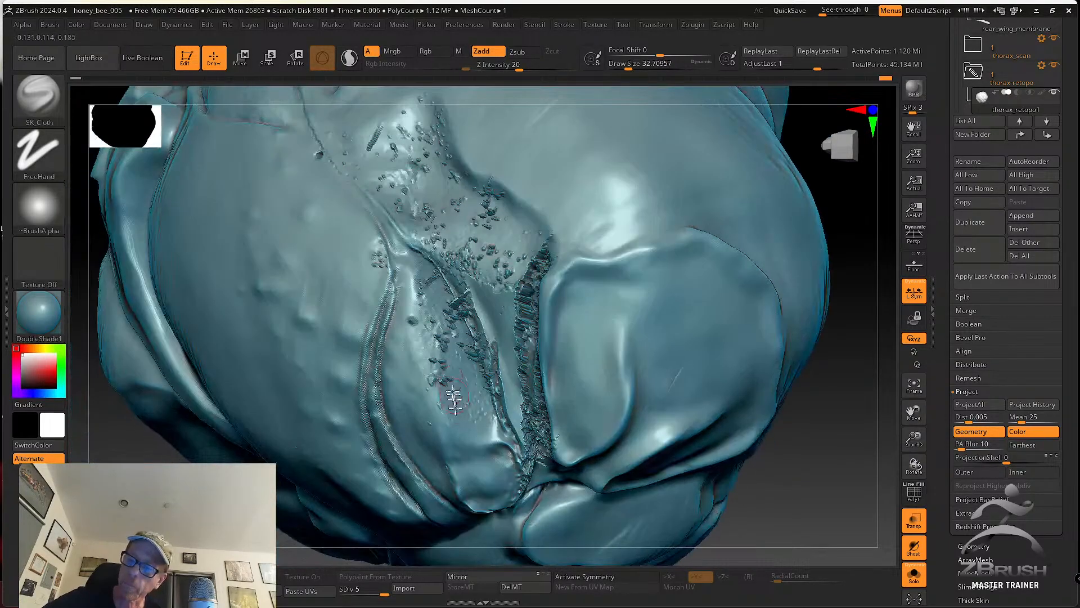
pyautogui.press('shift')
pyautogui.moveTo(414, 315)
pyautogui.keyDown('shift'); pyautogui.mouseDown()
pyautogui.moveTo(426, 282)
pyautogui.moveTo(465, 357)
pyautogui.mouseUp(); pyautogui.keyUp('shift')
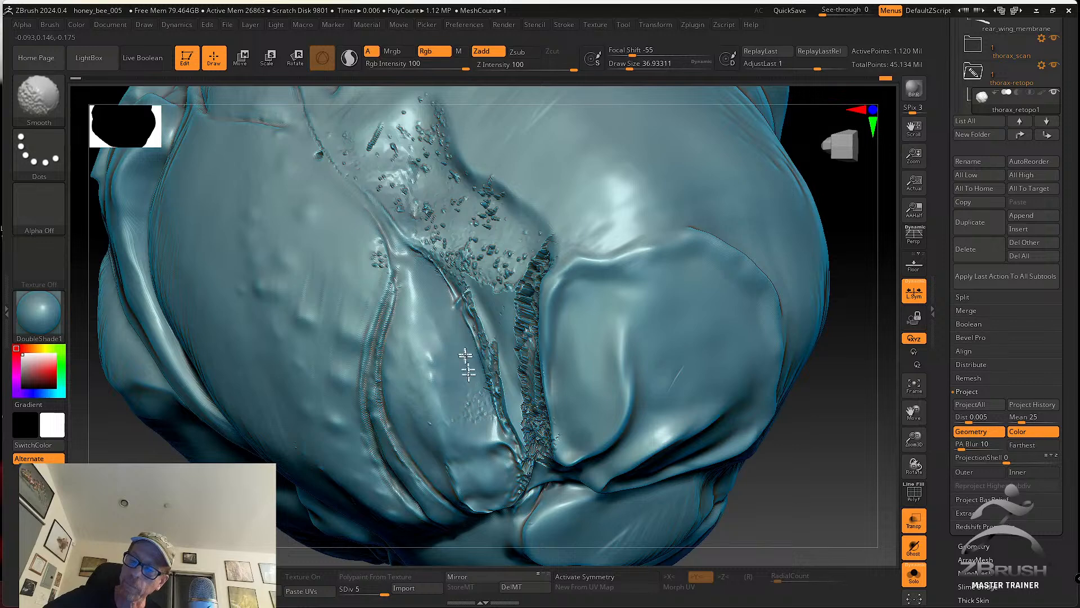
pyautogui.moveTo(463, 468); pyautogui.dragTo(457, 388, button='right')
pyautogui.press('shift')
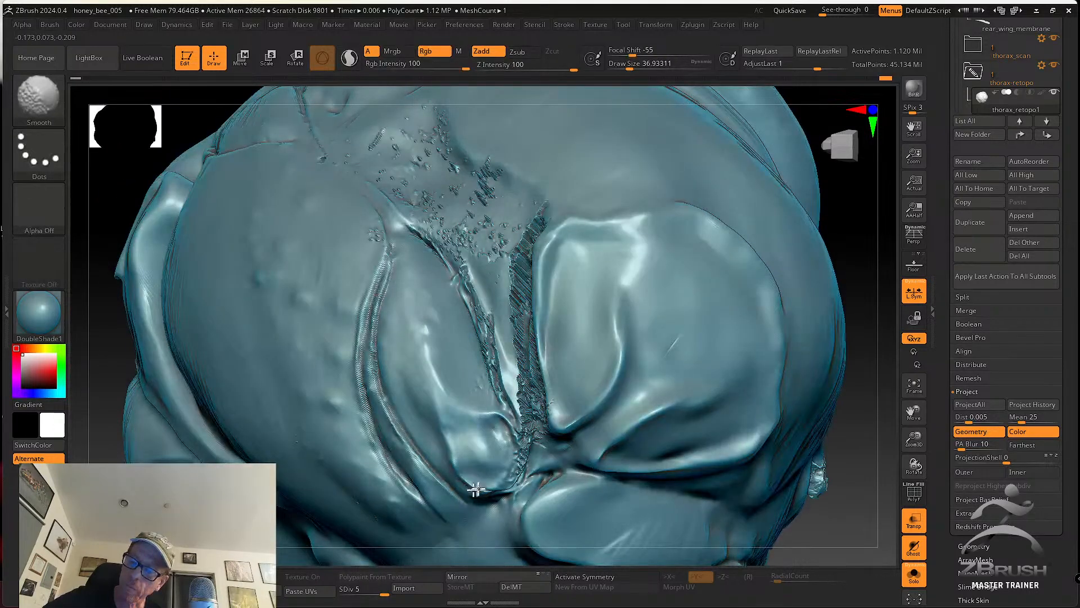
pyautogui.moveTo(489, 487)
pyautogui.keyDown('shift'); pyautogui.mouseDown()
pyautogui.moveTo(506, 456)
pyautogui.moveTo(488, 403)
pyautogui.moveTo(482, 421)
pyautogui.mouseUp(); pyautogui.keyUp('shift')
# Switch to tw ClayTubes at a draw size of about 51 and fill the uneven lower end of the narrow plate
pyautogui.press('s')
pyautogui.click(42, 109)
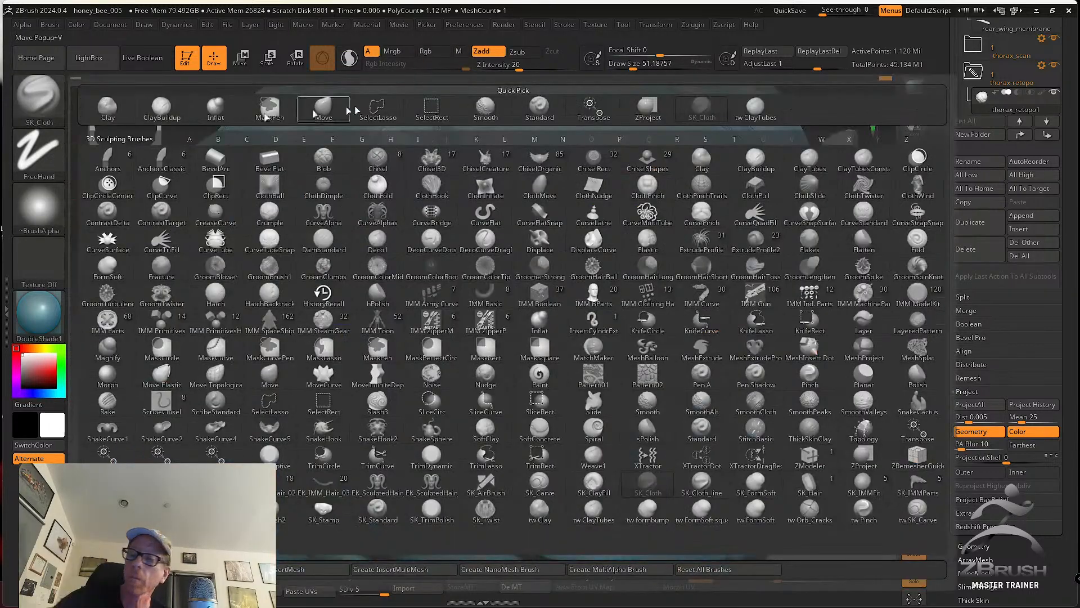
pyautogui.click(757, 110)
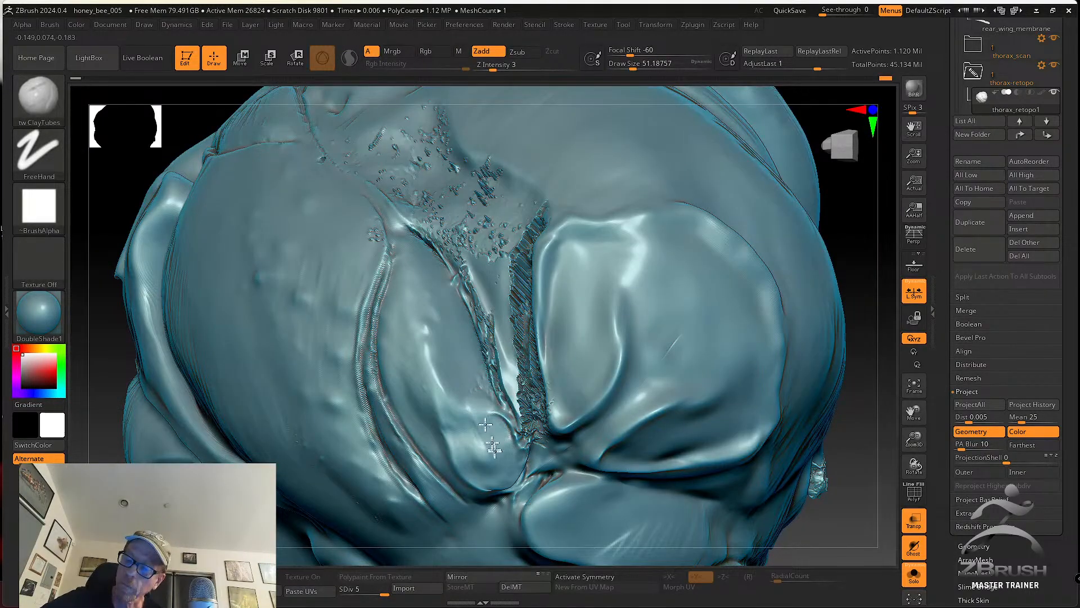
pyautogui.moveTo(469, 438)
pyautogui.mouseDown()
pyautogui.moveTo(468, 457)
pyautogui.moveTo(464, 414)
pyautogui.mouseUp()
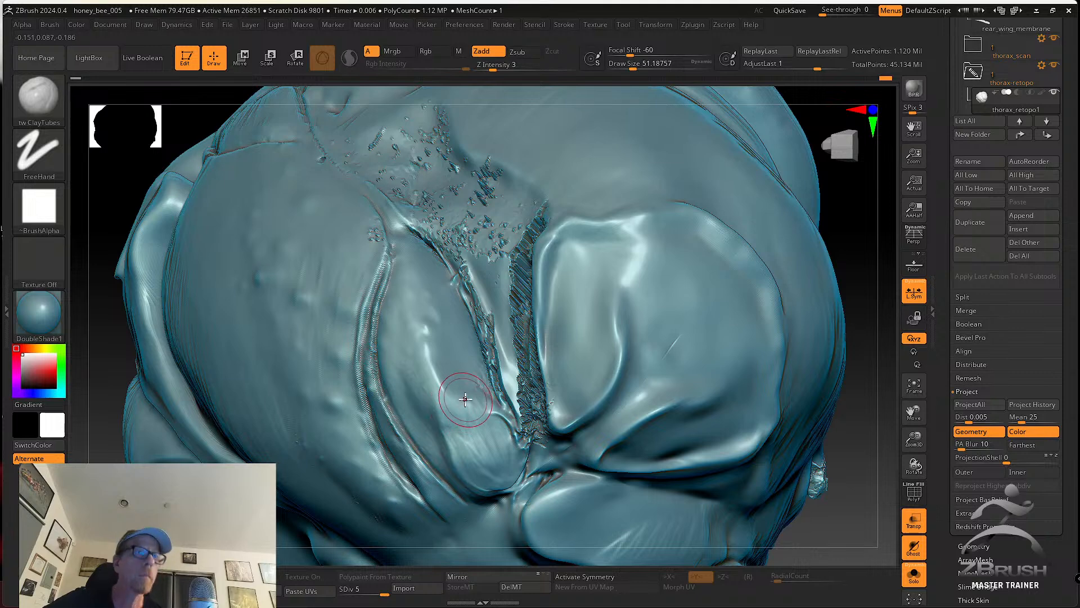
pyautogui.scroll(-5, 463, 399)
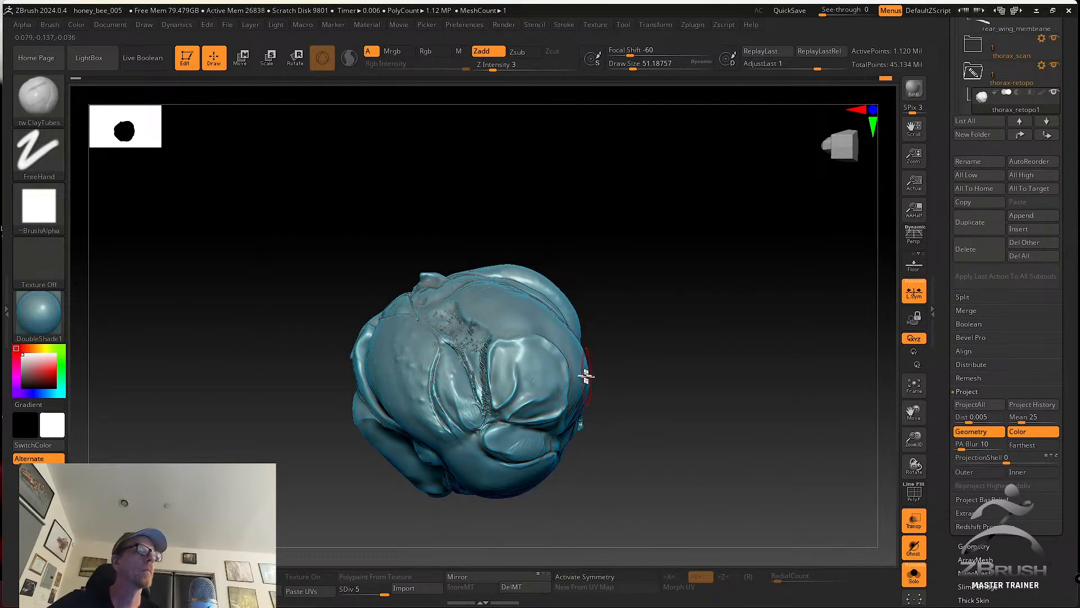
pyautogui.scroll(5, 597, 398)
# Set the draw size to about 25 and smooth the rough inner edge of the narrow plate
pyautogui.press('s')
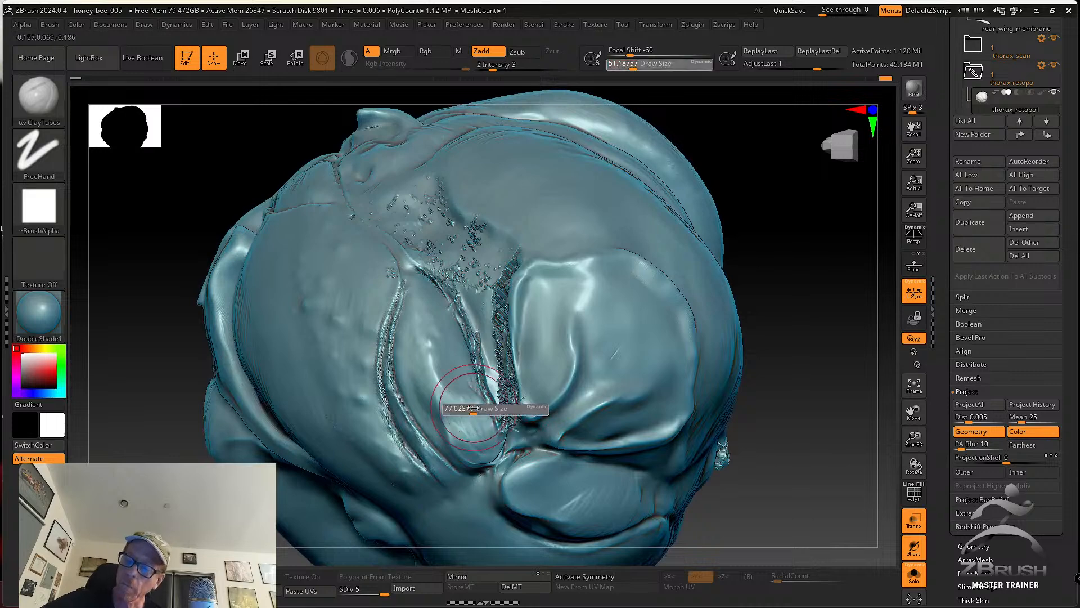
pyautogui.press('shift')
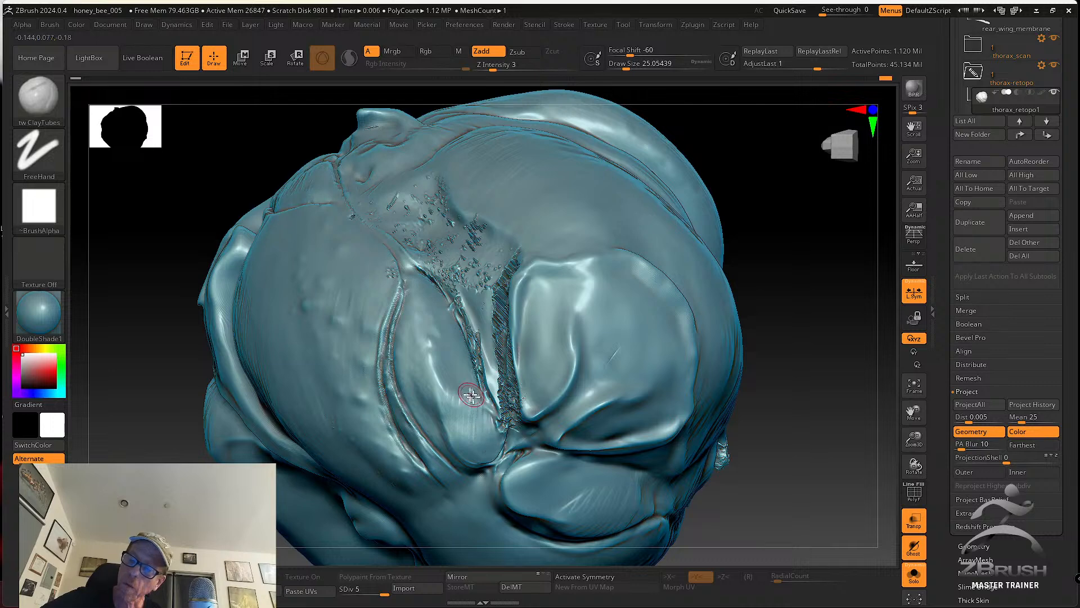
pyautogui.moveTo(476, 399)
pyautogui.mouseDown(button='right')
pyautogui.moveTo(500, 418)
pyautogui.moveTo(485, 416)
pyautogui.mouseUp(button='right')
pyautogui.press('shift')
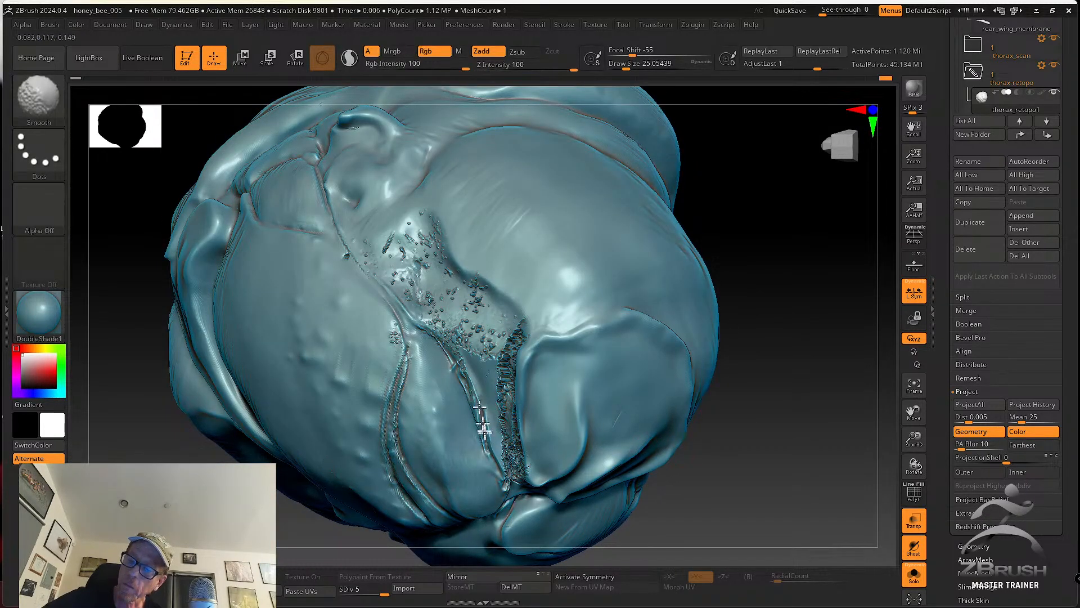
pyautogui.moveTo(504, 483)
pyautogui.keyDown('shift'); pyautogui.mouseDown()
pyautogui.moveTo(508, 360)
pyautogui.moveTo(501, 374)
pyautogui.mouseUp(); pyautogui.keyUp('shift')
# Lower the thorax to subdivision level 3 and smooth the spiky groove and hair bumps above it at a draw size of about 31
pyautogui.press('s')
pyautogui.hotkey('shift', 'd')
pyautogui.hotkey('shift', 'd')
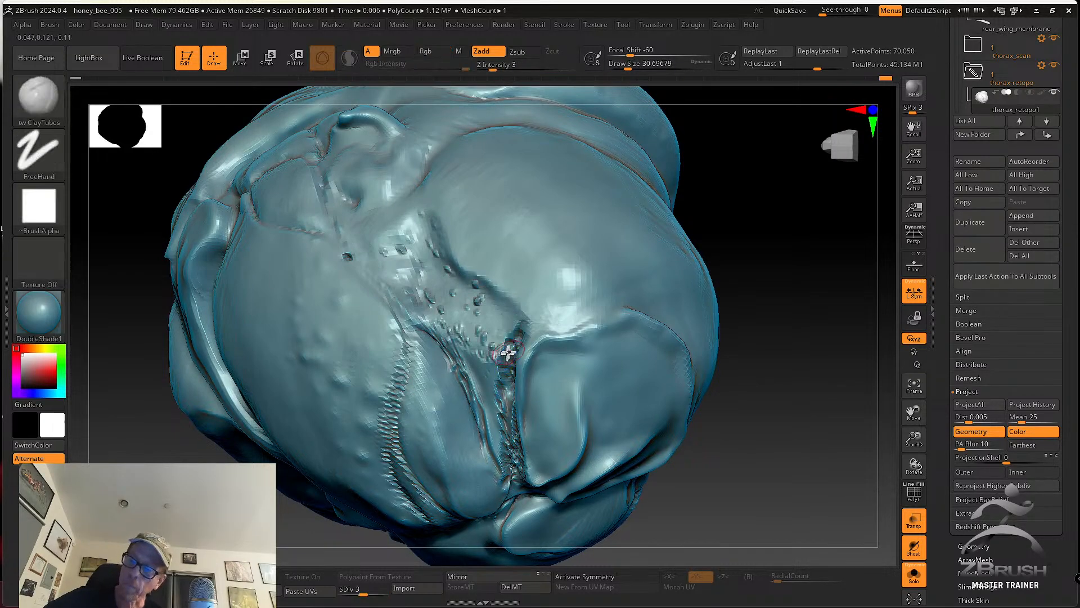
pyautogui.moveTo(508, 383); pyautogui.dragTo(513, 357, button='right')
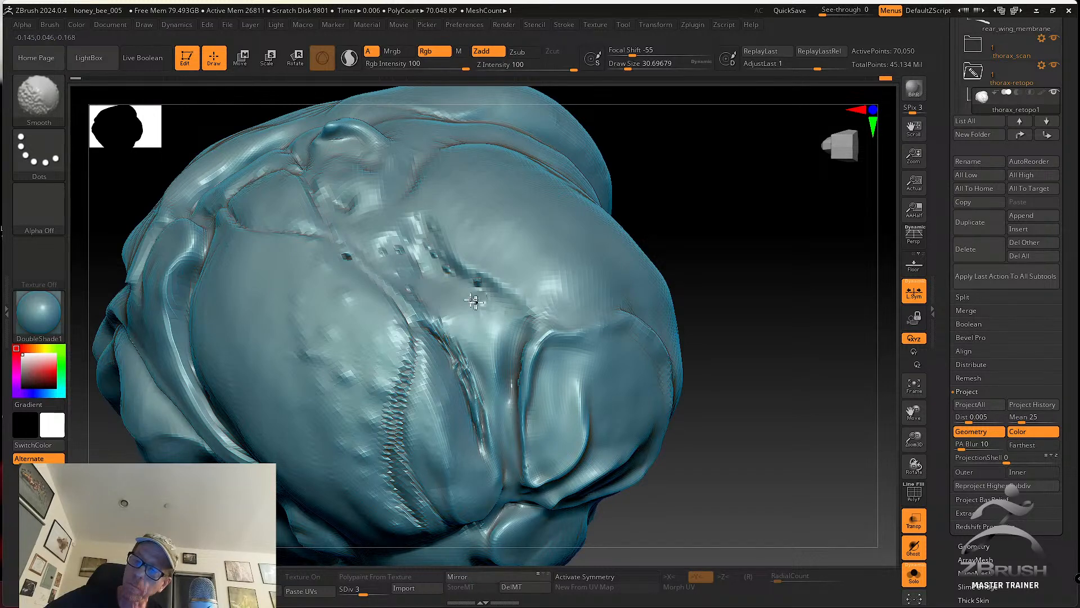
pyautogui.keyDown('shift'); pyautogui.moveTo(470, 298); pyautogui.dragTo(480, 299); pyautogui.keyUp('shift')
# Fill the narrow plate's inner groove with tw ClayTubes, return to subdivision level 5, and smooth it at a draw size of about 29
pyautogui.press('s')
pyautogui.moveTo(411, 345); pyautogui.dragTo(419, 344)
pyautogui.moveTo(468, 326); pyautogui.dragTo(457, 336, button='right')
pyautogui.press('s')
pyautogui.moveTo(456, 338); pyautogui.dragTo(487, 427)
pyautogui.press('d')
pyautogui.press('d')
pyautogui.moveTo(462, 333)
pyautogui.keyDown('shift'); pyautogui.mouseDown()
pyautogui.moveTo(488, 340)
pyautogui.moveTo(457, 342)
pyautogui.moveTo(506, 394)
pyautogui.moveTo(515, 337)
pyautogui.moveTo(508, 448)
pyautogui.mouseUp(); pyautogui.keyUp('shift')
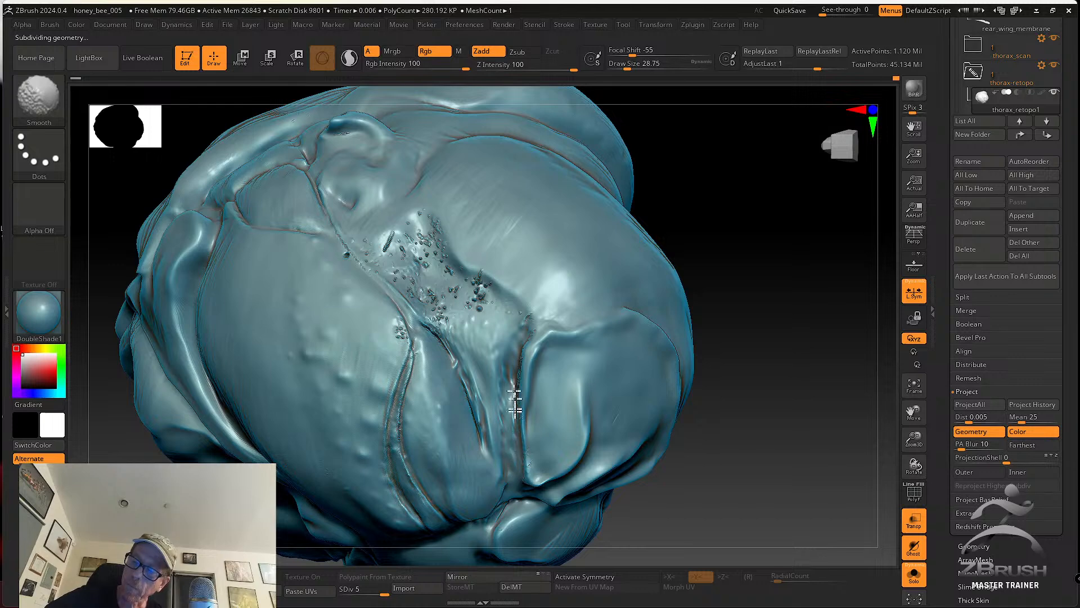
# Build up the step beside the large domed plate with tw ClayTubes and smooth away the hair bumps in the adjoining hollow
pyautogui.moveTo(499, 415); pyautogui.dragTo(485, 358, button='right')
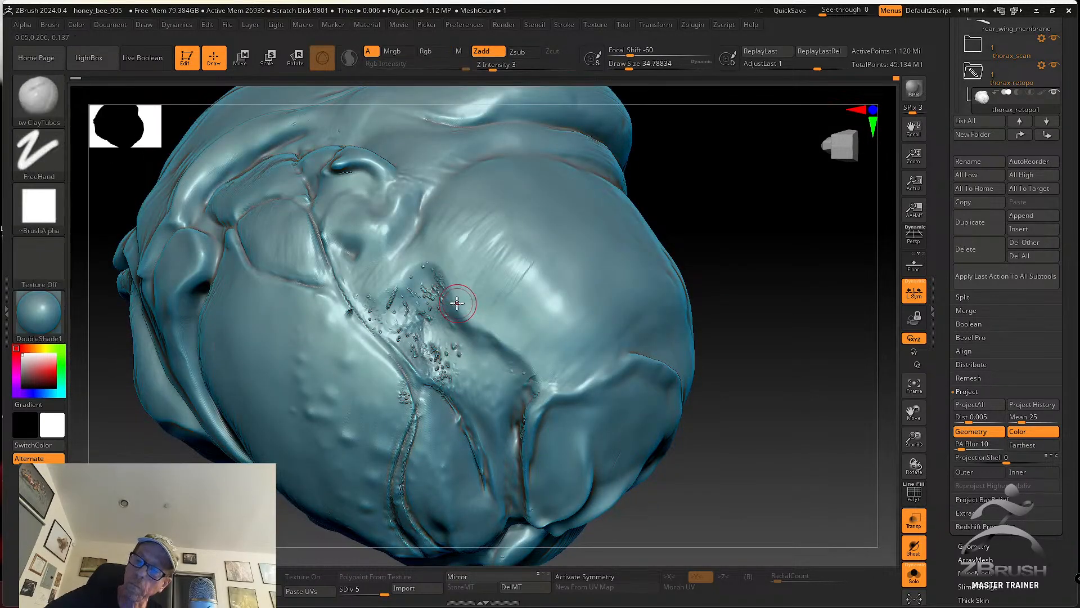
pyautogui.moveTo(463, 297); pyautogui.dragTo(485, 293, button='right')
pyautogui.moveTo(449, 286); pyautogui.dragTo(455, 315)
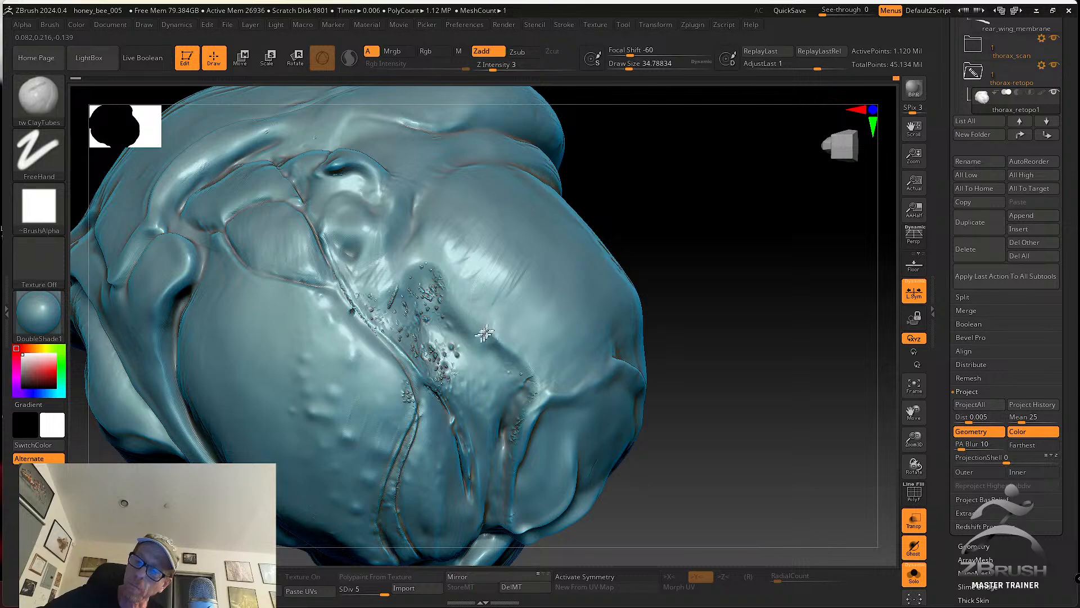
pyautogui.moveTo(491, 357); pyautogui.dragTo(437, 294, button='right')
pyautogui.moveTo(435, 276)
pyautogui.keyDown('shift'); pyautogui.mouseDown()
pyautogui.moveTo(436, 312)
pyautogui.moveTo(412, 293)
pyautogui.moveTo(389, 320)
pyautogui.moveTo(457, 373)
pyautogui.mouseUp(); pyautogui.keyUp('shift')
pyautogui.moveTo(441, 311)
pyautogui.mouseDown()
pyautogui.moveTo(426, 272)
pyautogui.moveTo(509, 364)
pyautogui.mouseUp()
pyautogui.press('shift')
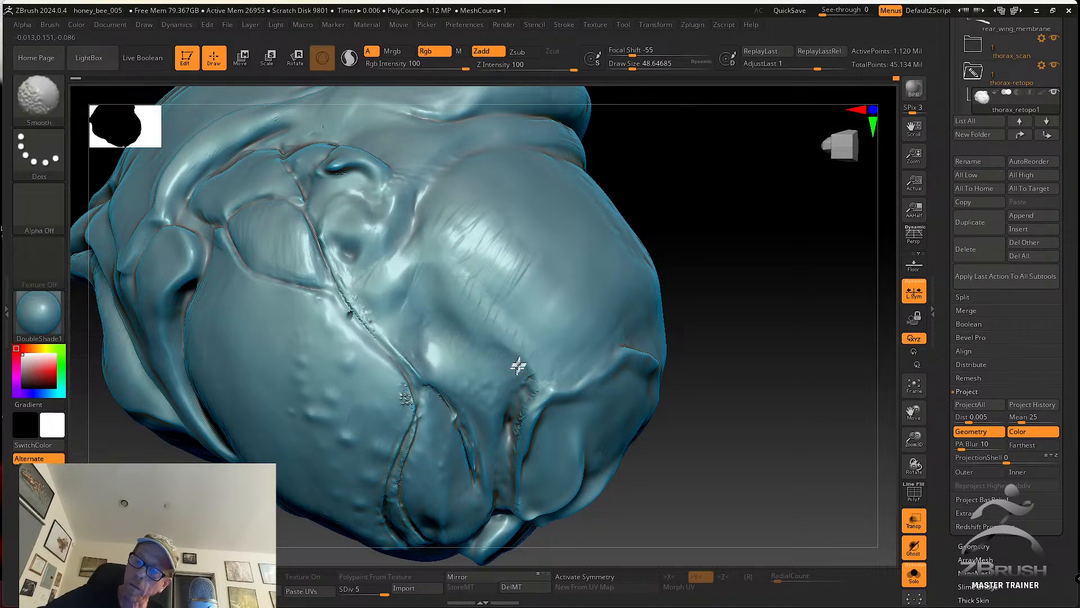
# Smooth the spiky hair bumps along the seam between the large domed plate and the hollow, ending at a draw size of about 33
pyautogui.moveTo(395, 279)
pyautogui.keyDown('shift'); pyautogui.mouseDown()
pyautogui.moveTo(368, 295)
pyautogui.moveTo(385, 327)
pyautogui.moveTo(343, 309)
pyautogui.moveTo(353, 321)
pyautogui.mouseUp(); pyautogui.keyUp('shift')
pyautogui.press('s')
pyautogui.press('s')
pyautogui.moveTo(386, 340); pyautogui.dragTo(374, 318, button='right')
pyautogui.keyDown('shift'); pyautogui.moveTo(350, 316); pyautogui.dragTo(365, 337); pyautogui.keyUp('shift')
pyautogui.keyDown('ctrl'); pyautogui.moveTo(354, 310); pyautogui.dragTo(383, 356, button='right'); pyautogui.keyUp('ctrl')
pyautogui.keyDown('shift'); pyautogui.moveTo(385, 361); pyautogui.dragTo(342, 321); pyautogui.keyUp('shift')
pyautogui.press('s')
pyautogui.press('s')
pyautogui.moveTo(329, 306)
pyautogui.keyDown('shift'); pyautogui.mouseDown()
pyautogui.moveTo(341, 325)
pyautogui.moveTo(325, 320)
pyautogui.moveTo(323, 329)
pyautogui.mouseUp(); pyautogui.keyUp('shift')
pyautogui.keyDown('ctrl'); pyautogui.moveTo(370, 374); pyautogui.dragTo(345, 239, button='right'); pyautogui.keyUp('ctrl')
pyautogui.keyDown('alt'); pyautogui.moveTo(490, 396); pyautogui.dragTo(494, 357, button='right'); pyautogui.keyUp('alt')
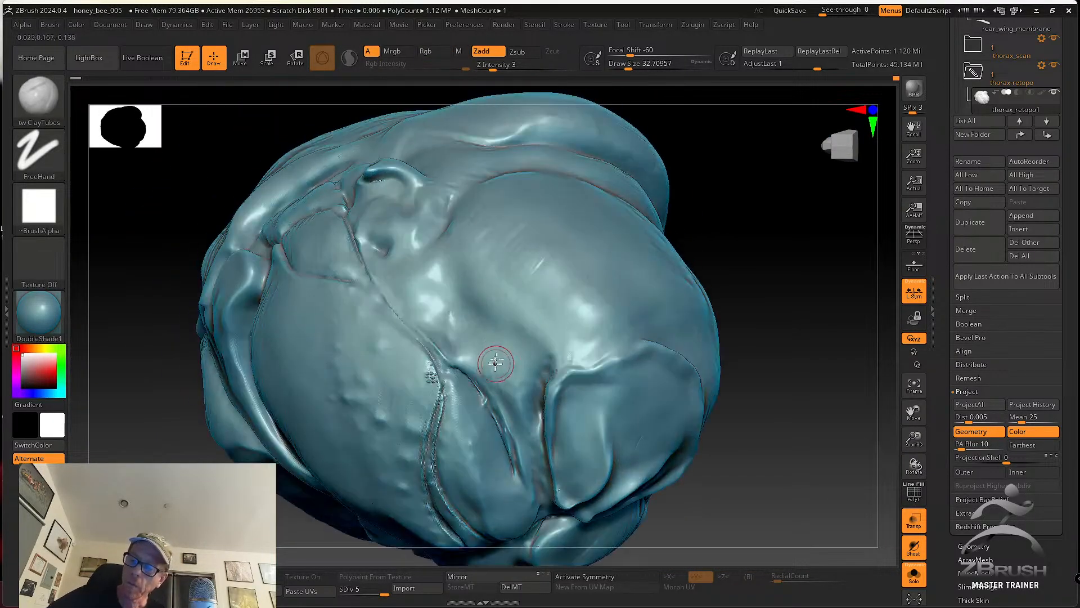
# Smooth the hollow and the seam junction above the narrow plate at a draw size of about 31
pyautogui.moveTo(499, 410); pyautogui.dragTo(489, 399, button='right')
pyautogui.press('shift')
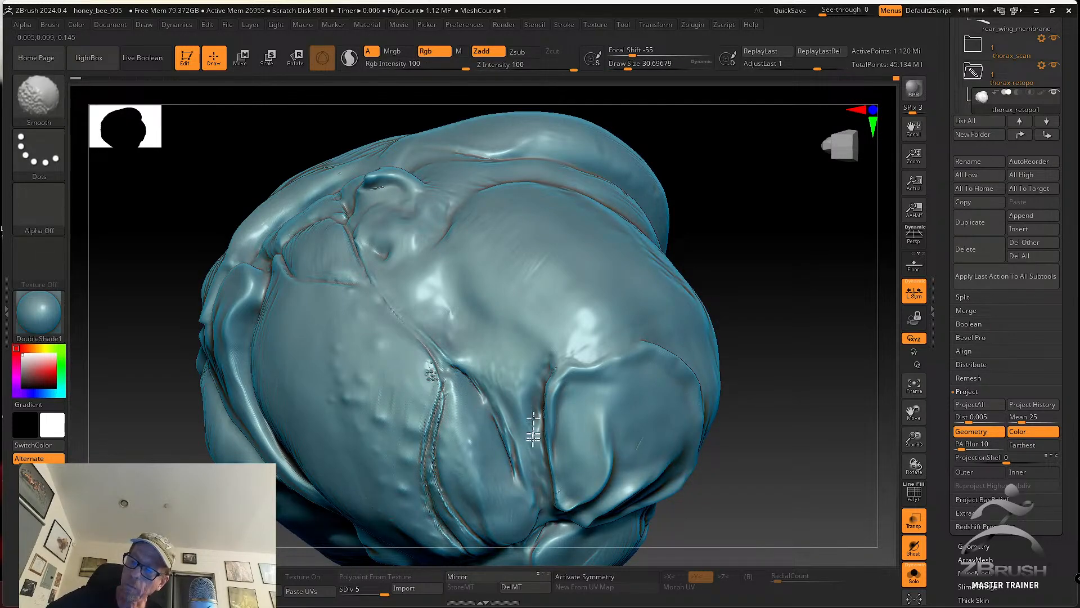
pyautogui.moveTo(555, 410); pyautogui.dragTo(543, 370, button='right')
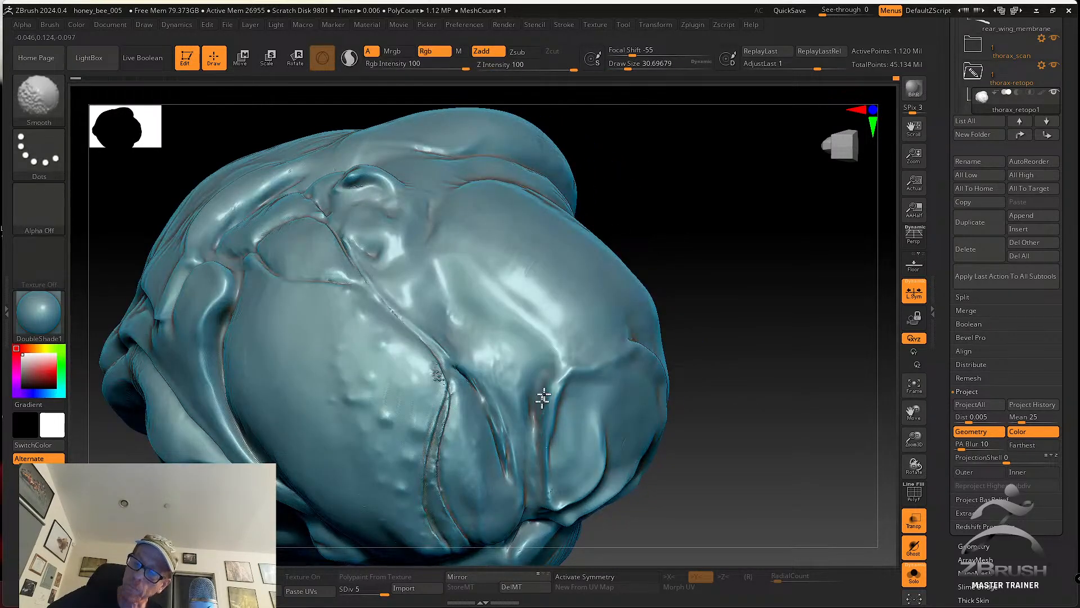
pyautogui.moveTo(542, 474)
pyautogui.mouseDown(button='right')
pyautogui.moveTo(470, 450)
pyautogui.moveTo(489, 433)
pyautogui.moveTo(514, 453)
pyautogui.moveTo(492, 434)
pyautogui.mouseUp(button='right')
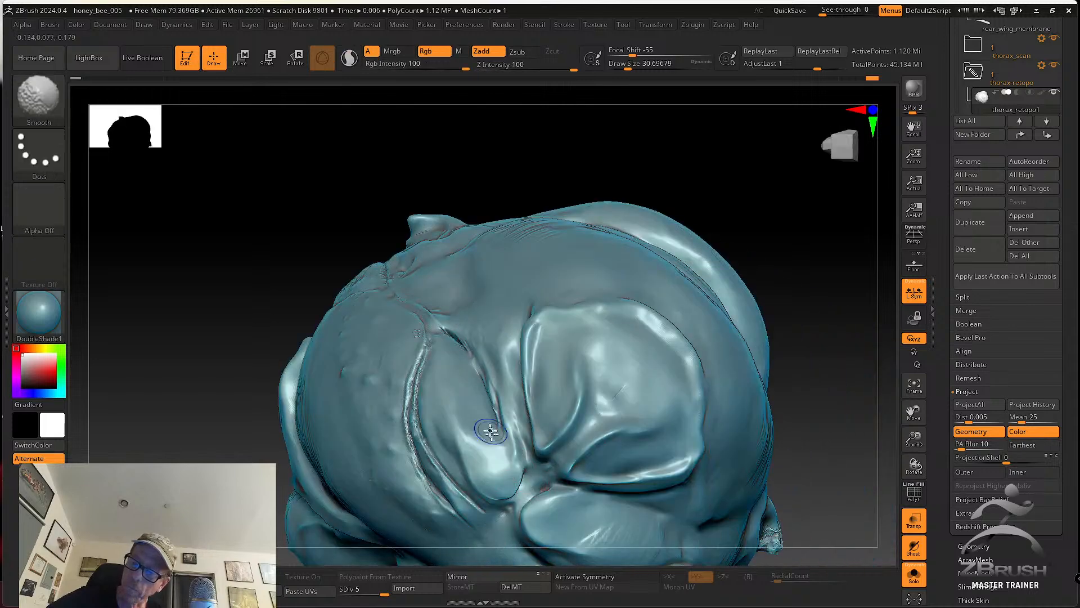
pyautogui.moveTo(444, 329); pyautogui.dragTo(415, 313, button='right')
pyautogui.moveTo(631, 349); pyautogui.dragTo(686, 453, button='right')
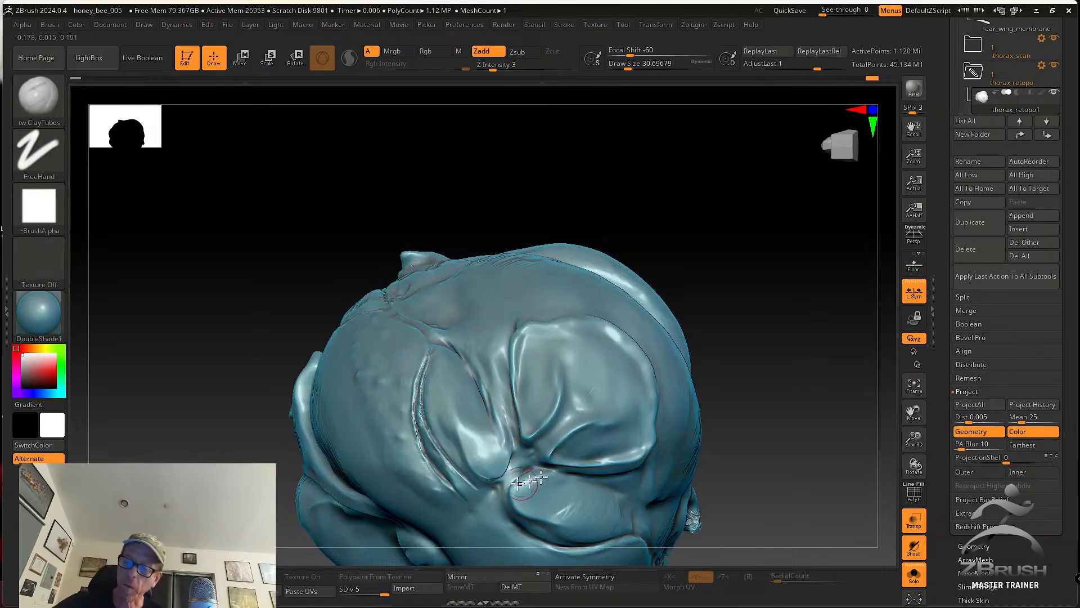
# Smooth the hair bumps on the large domed plate beside the narrow plate's groove
pyautogui.keyDown('ctrl'); pyautogui.moveTo(444, 472); pyautogui.dragTo(443, 466, button='right'); pyautogui.keyUp('ctrl')
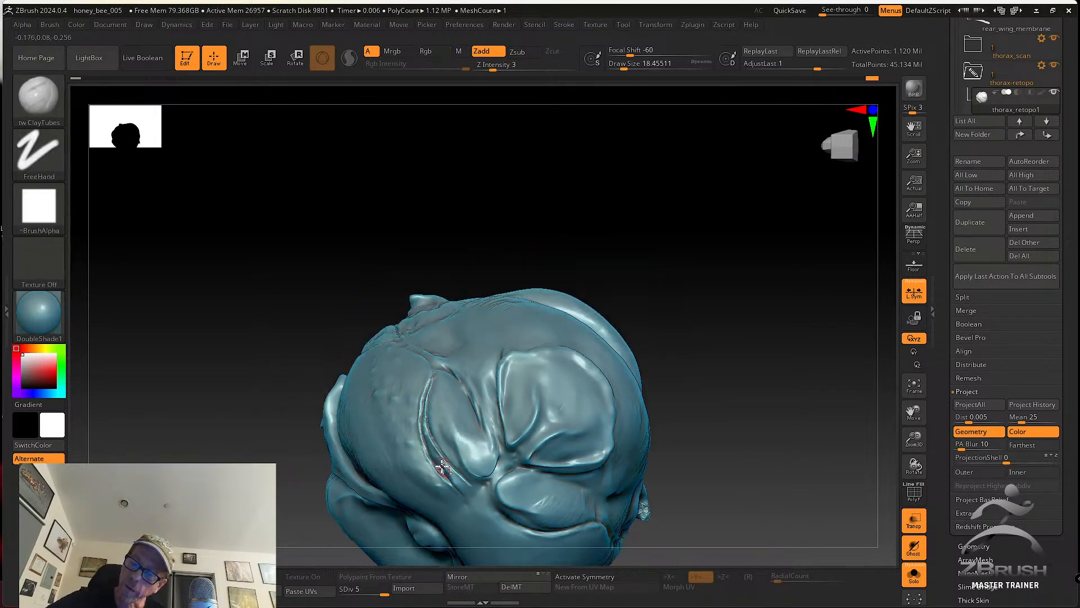
pyautogui.press('shift')
pyautogui.keyDown('shift'); pyautogui.moveTo(417, 430); pyautogui.dragTo(416, 462); pyautogui.keyUp('shift')
pyautogui.moveTo(417, 461); pyautogui.dragTo(397, 405, button='right')
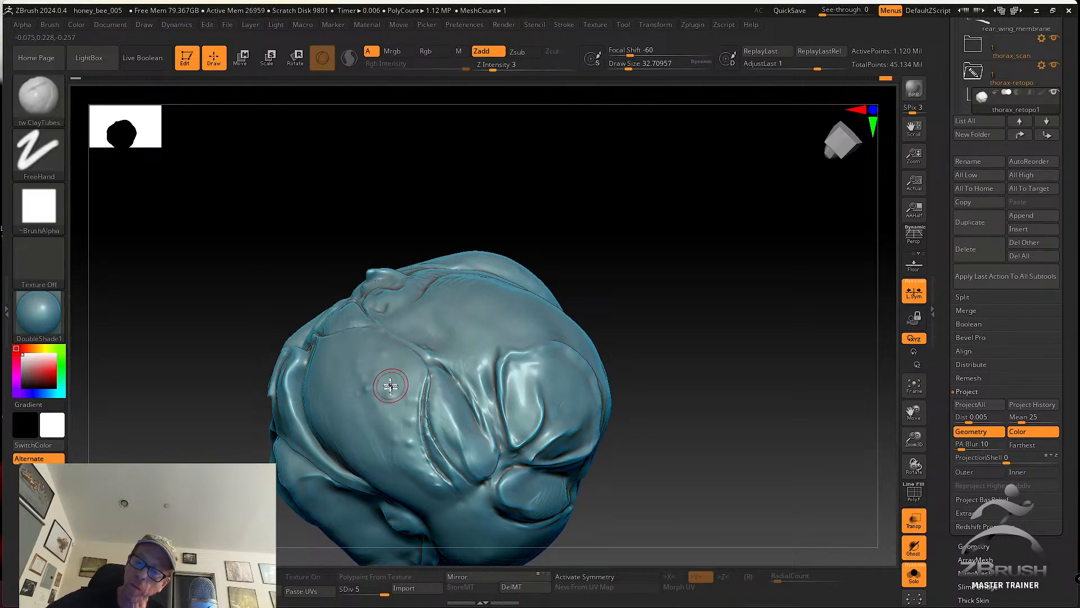
# Try Smart ReSym on the unmasked thorax at subdivision level 5
pyautogui.moveTo(647, 406); pyautogui.dragTo(910, 430)
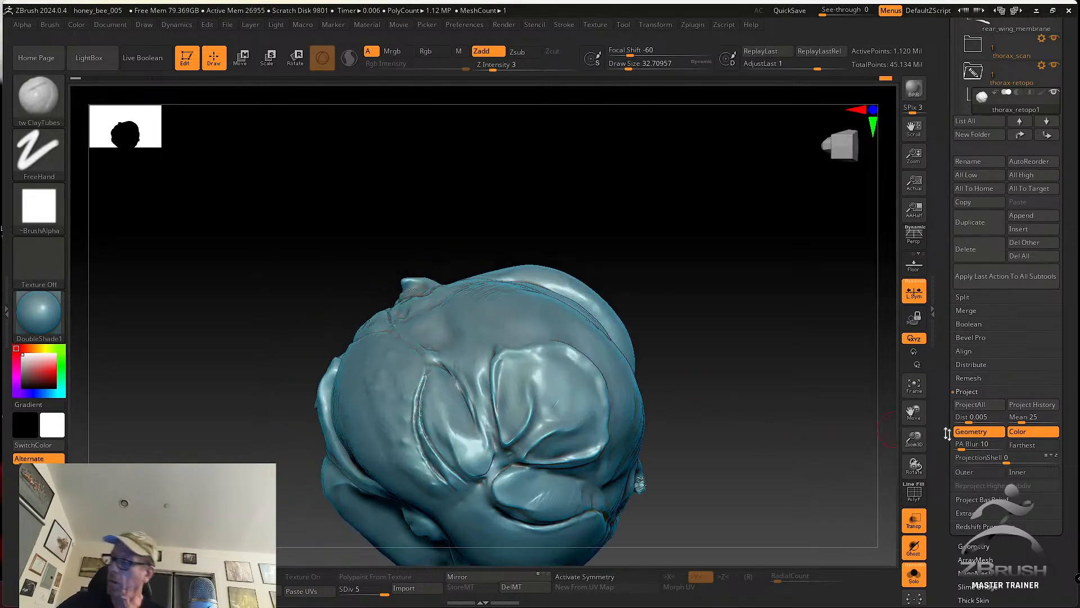
pyautogui.scroll(-5, 989, 397)
pyautogui.click(979, 396)
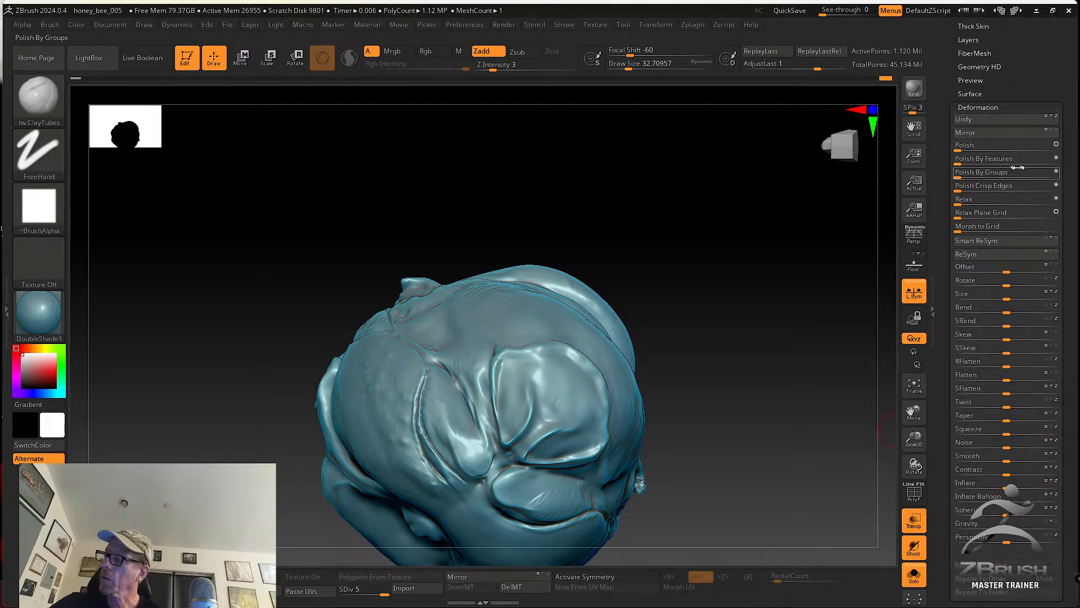
pyautogui.click(1016, 241)
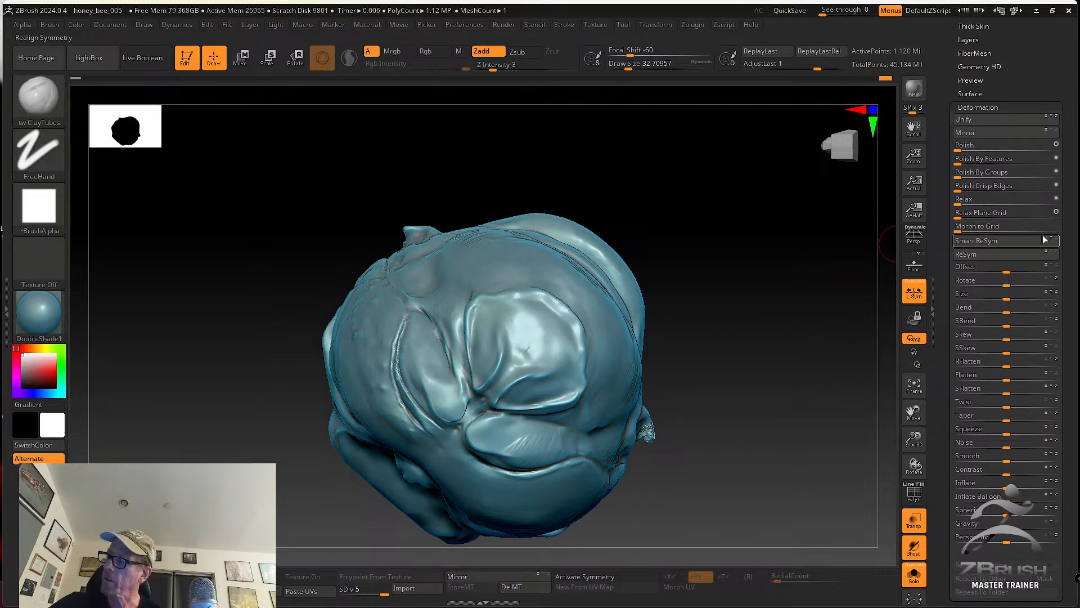
pyautogui.moveTo(748, 326)
pyautogui.mouseDown()
pyautogui.moveTo(729, 360)
pyautogui.moveTo(739, 362)
pyautogui.mouseUp()
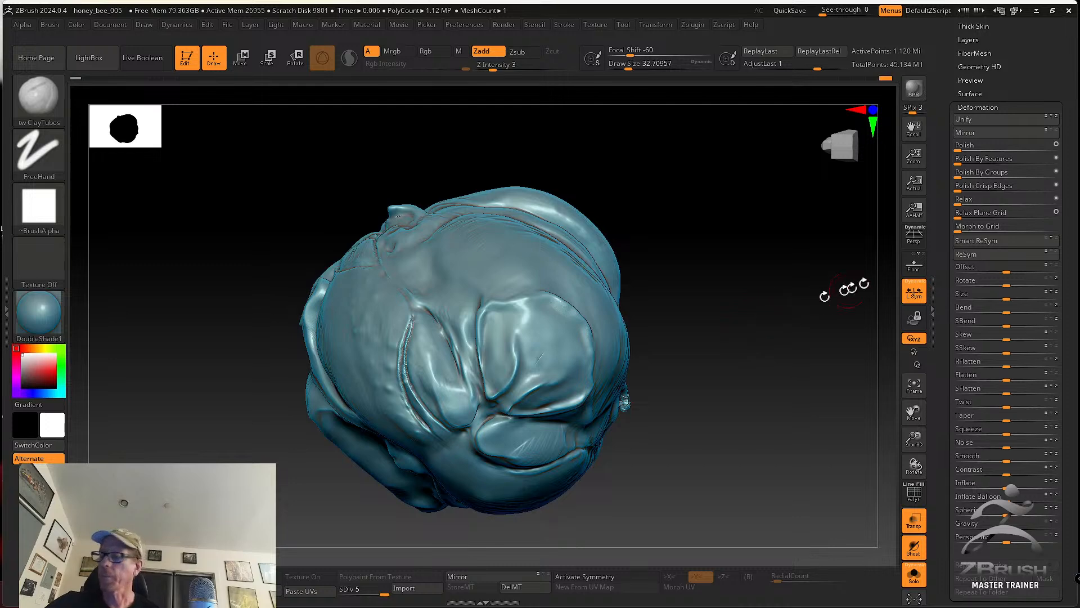
pyautogui.click(1024, 242)
pyautogui.moveTo(668, 409)
pyautogui.mouseDown()
pyautogui.moveTo(654, 417)
pyautogui.moveTo(526, 386)
pyautogui.mouseUp()
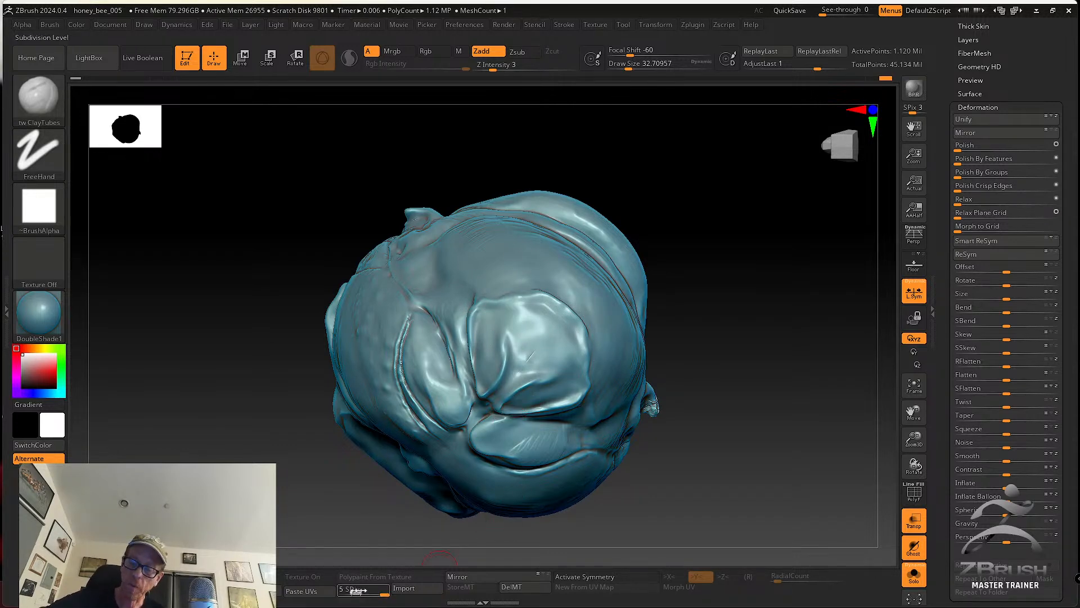
# Lower the thorax to subdivision level 3, try Smart ReSym without a mask, and undo the symmetrization
pyautogui.click(362, 589)
pyautogui.moveTo(715, 437); pyautogui.dragTo(740, 445)
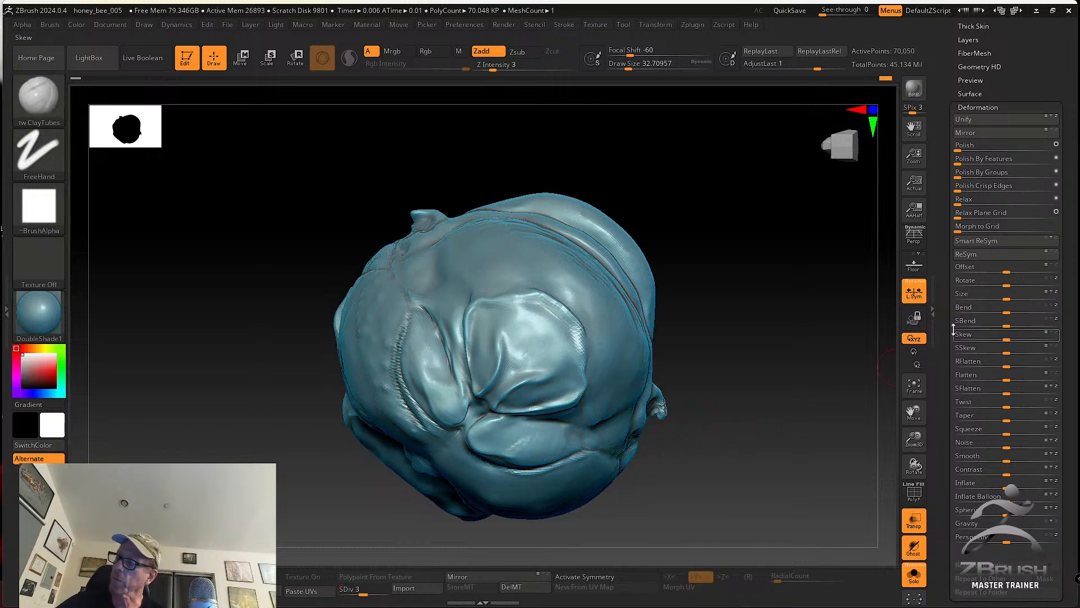
pyautogui.click(1023, 240)
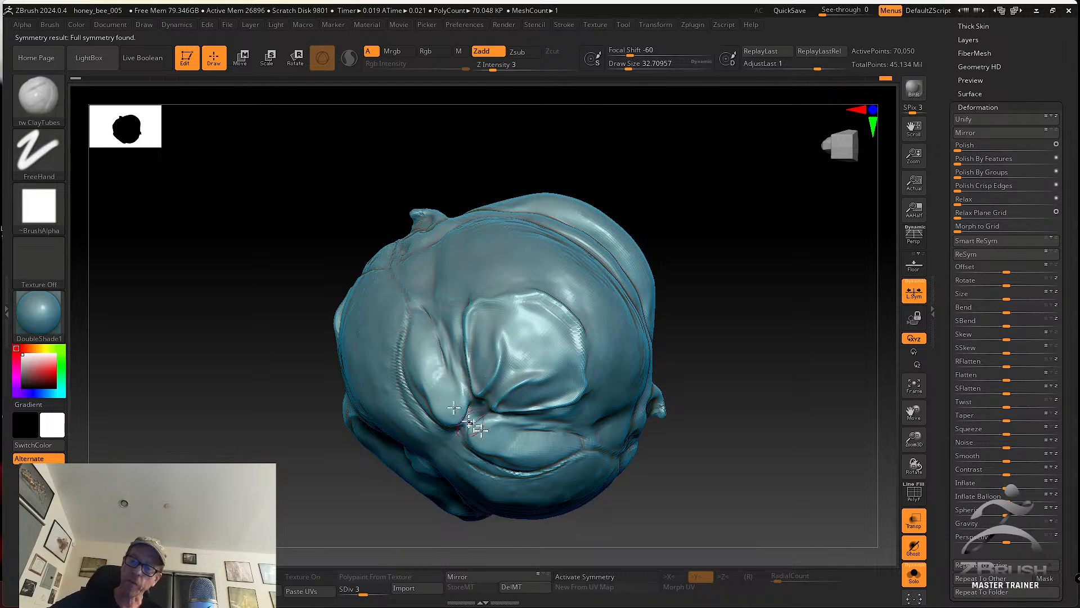
pyautogui.moveTo(460, 415); pyautogui.dragTo(463, 367, button='right')
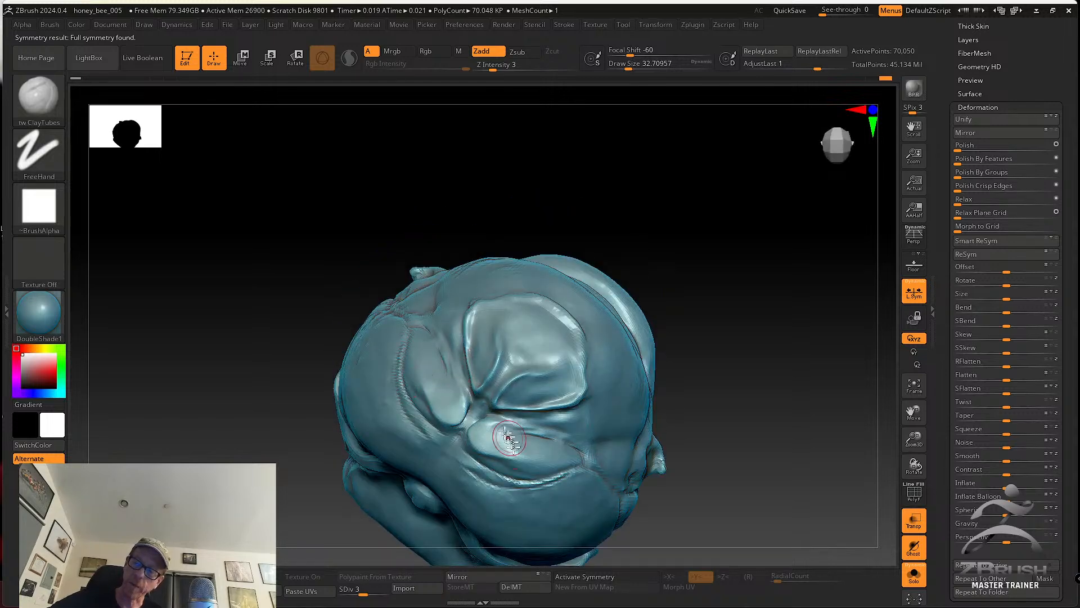
pyautogui.hotkey('ctrl', 'z')
pyautogui.moveTo(668, 355)
pyautogui.mouseDown(button='right')
pyautogui.moveTo(723, 359)
pyautogui.moveTo(728, 347)
pyautogui.moveTo(678, 294)
pyautogui.moveTo(726, 323)
pyautogui.moveTo(694, 273)
pyautogui.mouseUp(button='right')
pyautogui.hotkey('ctrl', 'z')
# Mask the cleaned lateral half of the thorax and apply Smart ReSym at subdivision levels 3, 4 and 5
pyautogui.moveTo(438, 236); pyautogui.dragTo(483, 204, button='right')
pyautogui.moveTo(299, 162)
pyautogui.keyDown('ctrl'); pyautogui.mouseDown()
pyautogui.moveTo(373, 140)
pyautogui.moveTo(747, 217)
pyautogui.moveTo(771, 374)
pyautogui.mouseUp(); pyautogui.keyUp('ctrl')
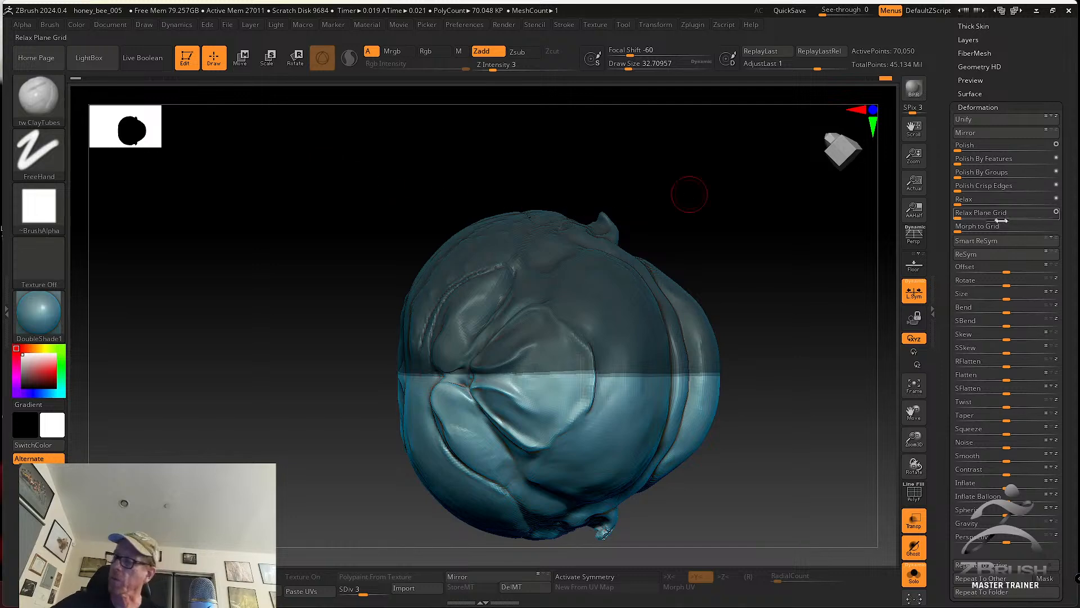
pyautogui.click(994, 240)
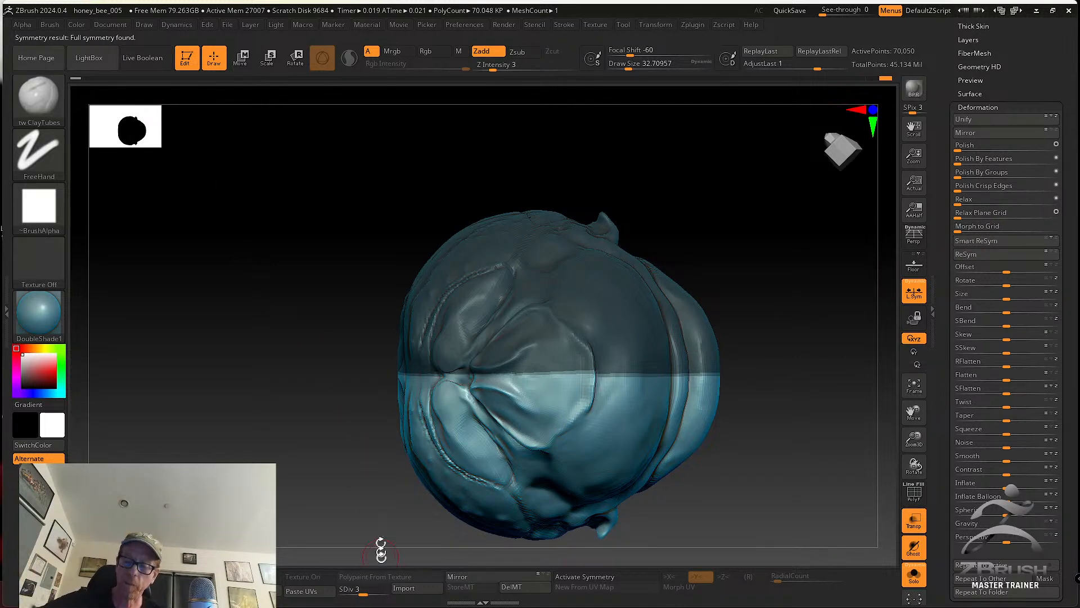
pyautogui.moveTo(369, 589); pyautogui.dragTo(373, 589)
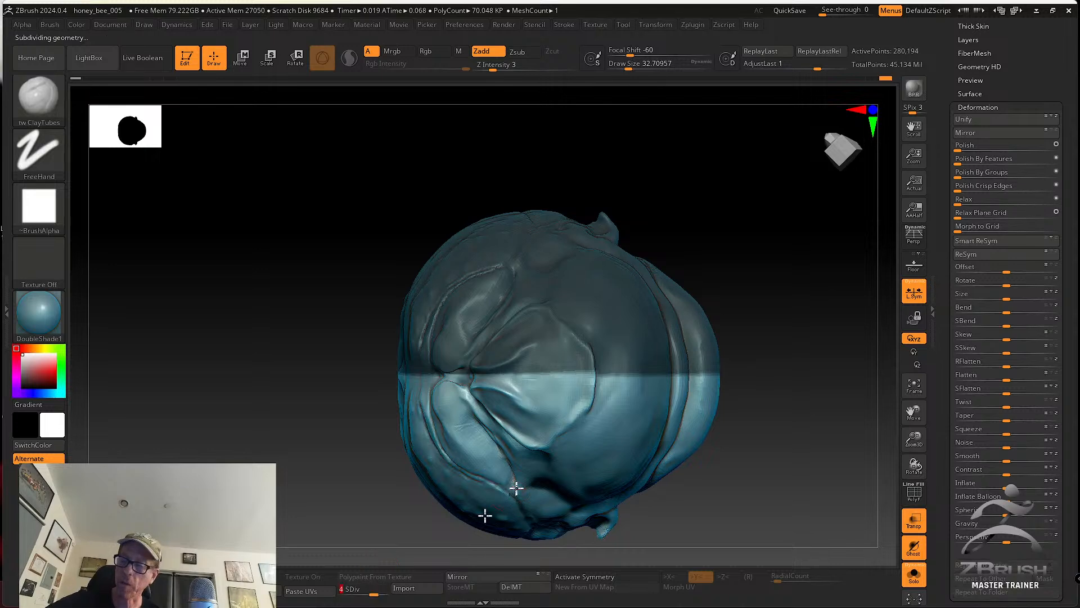
pyautogui.click(1011, 242)
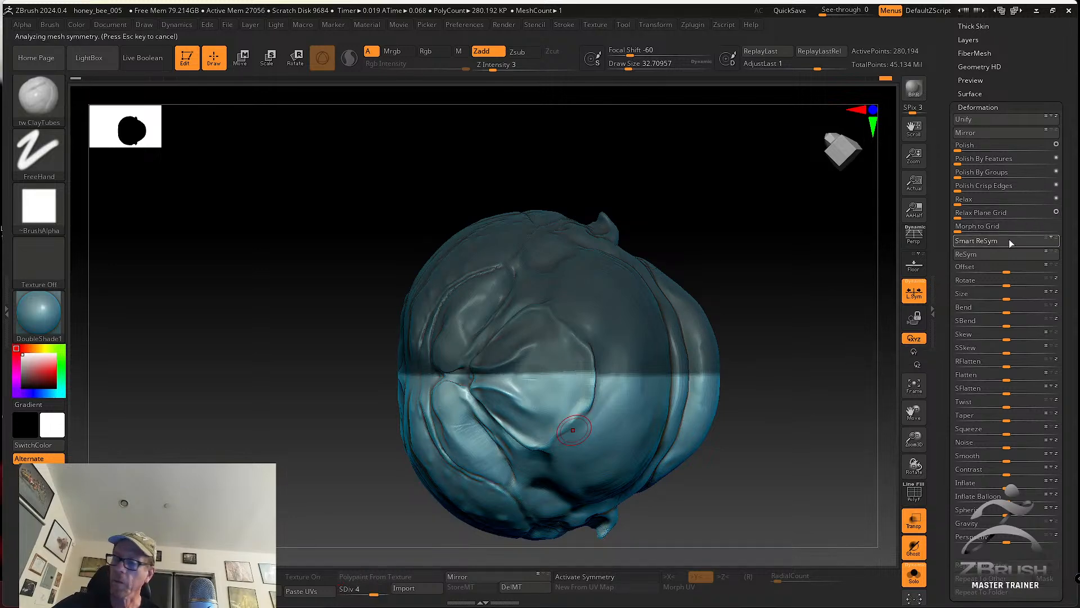
pyautogui.moveTo(370, 593); pyautogui.dragTo(376, 591)
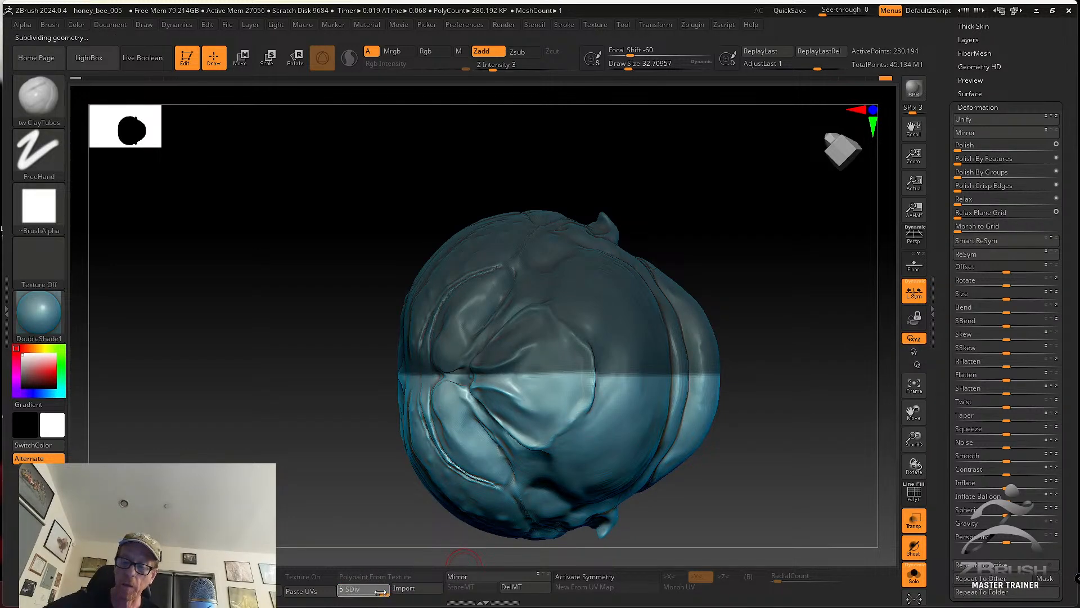
pyautogui.click(995, 241)
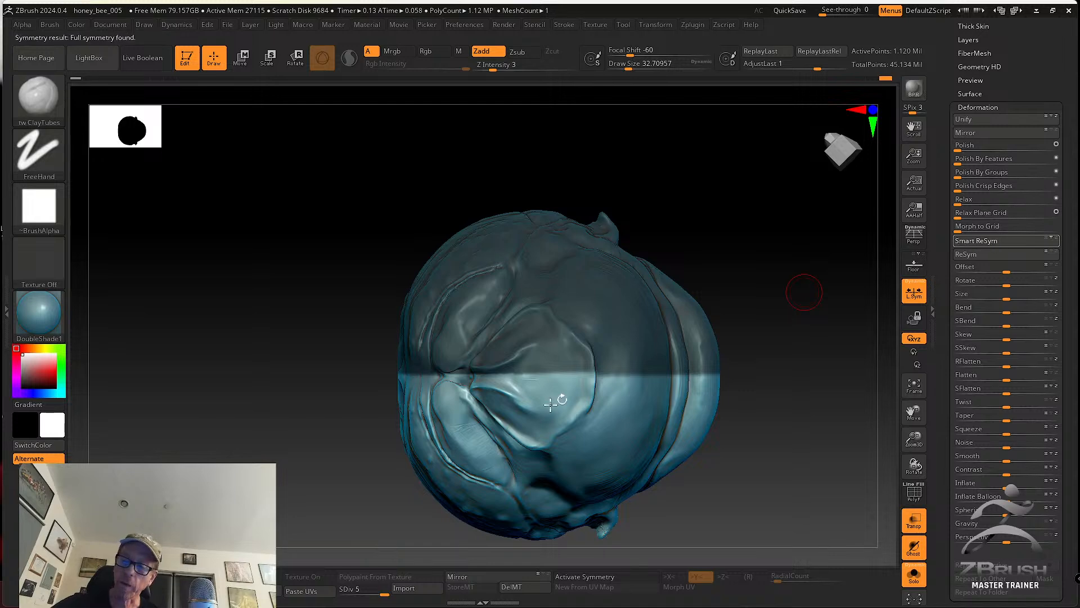
# Activate Y-axis symmetry and smooth the remaining hair bumps on the large domed plates
pyautogui.moveTo(468, 437); pyautogui.dragTo(537, 378, button='right')
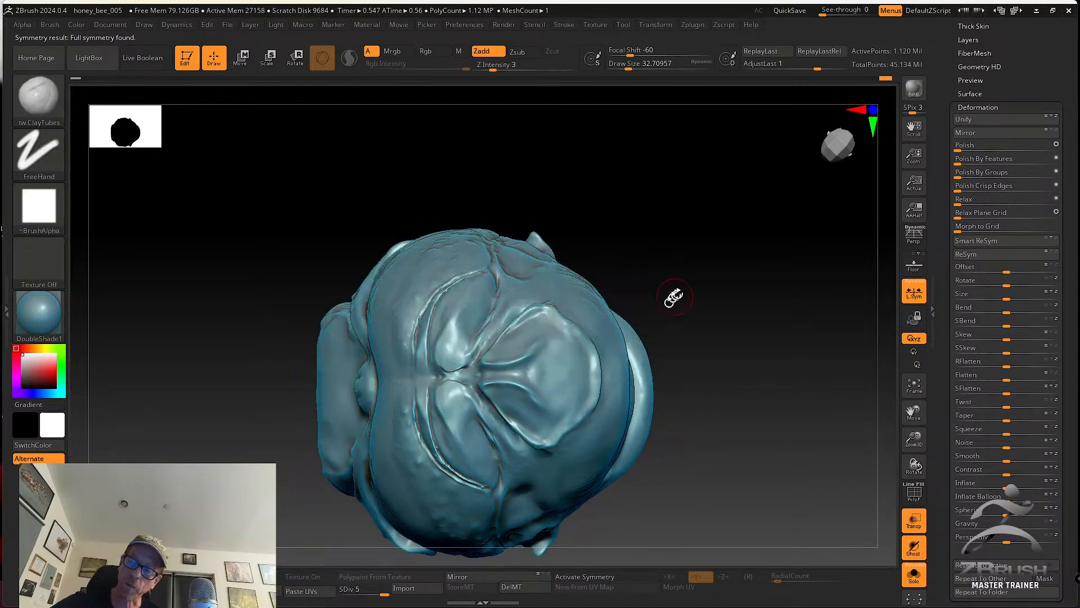
pyautogui.moveTo(668, 302); pyautogui.dragTo(681, 297, button='right')
pyautogui.moveTo(442, 299); pyautogui.dragTo(448, 322, button='right')
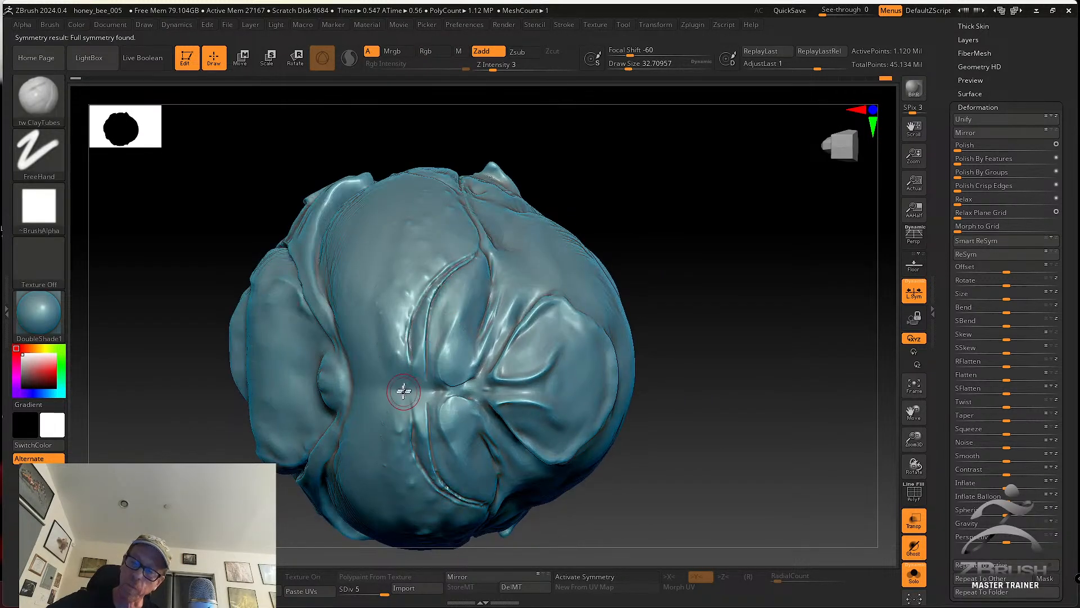
pyautogui.press('x')
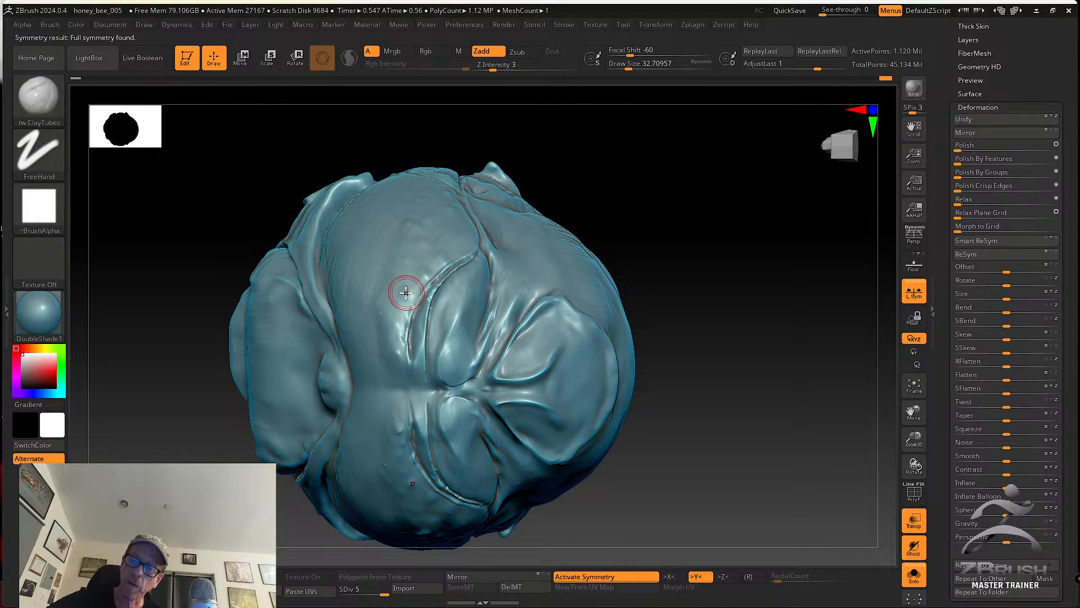
pyautogui.press('shift')
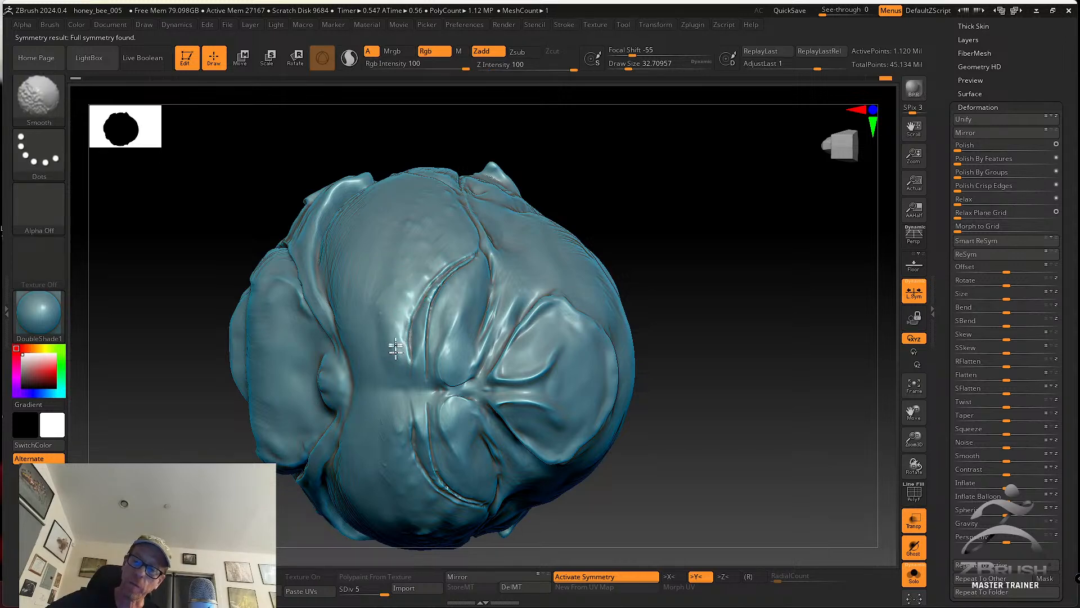
pyautogui.keyDown('shift'); pyautogui.moveTo(389, 268); pyautogui.dragTo(419, 315); pyautogui.keyUp('shift')
pyautogui.moveTo(429, 297); pyautogui.dragTo(437, 251, button='right')
pyautogui.moveTo(434, 254)
pyautogui.keyDown('shift'); pyautogui.mouseDown()
pyautogui.moveTo(422, 268)
pyautogui.moveTo(401, 219)
pyautogui.mouseUp(); pyautogui.keyUp('shift')
pyautogui.moveTo(413, 220)
pyautogui.mouseDown(button='right')
pyautogui.moveTo(426, 274)
pyautogui.moveTo(437, 272)
pyautogui.mouseUp(button='right')
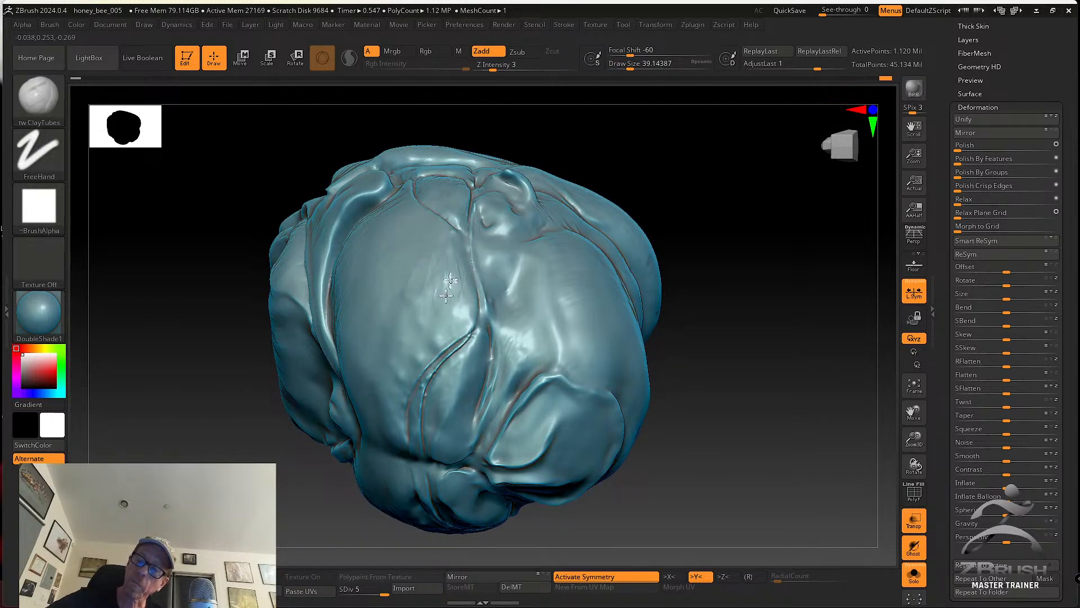
# Smooth the domed plate's surface alongside the groove of the narrow plate with a draw size of about 39
pyautogui.moveTo(415, 338); pyautogui.dragTo(441, 389, button='right')
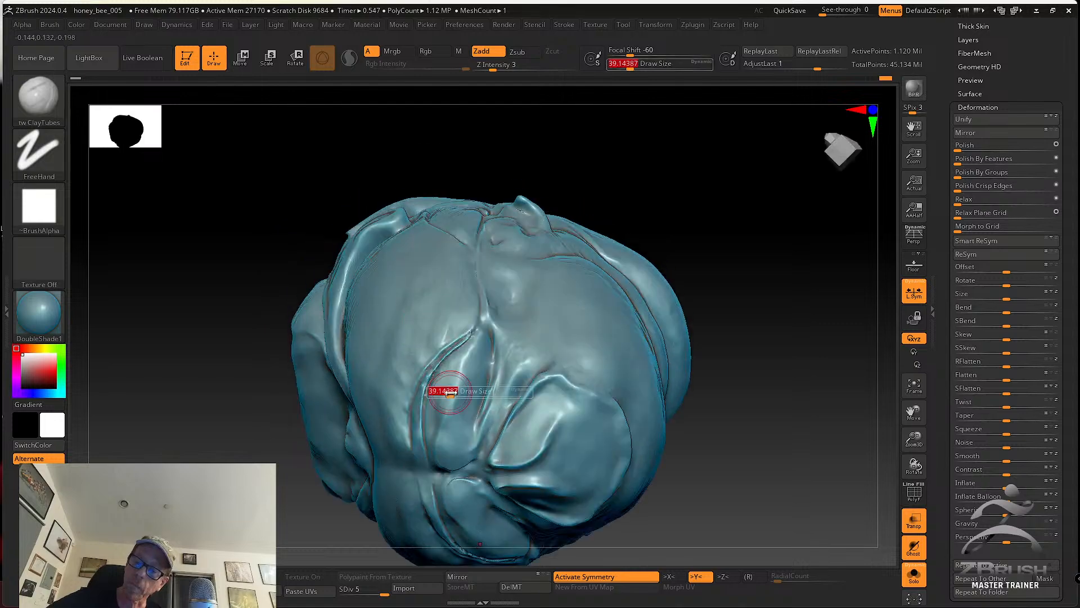
pyautogui.moveTo(439, 424); pyautogui.dragTo(478, 388)
pyautogui.moveTo(481, 390)
pyautogui.mouseDown(button='right')
pyautogui.moveTo(490, 374)
pyautogui.moveTo(461, 341)
pyautogui.mouseUp(button='right')
pyautogui.keyDown('shift'); pyautogui.moveTo(451, 330); pyautogui.dragTo(402, 405); pyautogui.keyUp('shift')
pyautogui.moveTo(434, 340); pyautogui.dragTo(433, 376, button='right')
pyautogui.keyDown('shift'); pyautogui.moveTo(434, 378); pyautogui.dragTo(449, 475); pyautogui.keyUp('shift')
# Set the draw size to about 25 and smooth the domed plate's edge next to the narrow plate's seam
pyautogui.moveTo(638, 377)
pyautogui.mouseDown(button='right')
pyautogui.moveTo(646, 402)
pyautogui.moveTo(655, 383)
pyautogui.moveTo(639, 397)
pyautogui.moveTo(723, 441)
pyautogui.moveTo(773, 412)
pyautogui.moveTo(744, 367)
pyautogui.moveTo(743, 382)
pyautogui.mouseUp(button='right')
pyautogui.moveTo(566, 438); pyautogui.dragTo(517, 401, button='right')
pyautogui.press('s')
pyautogui.moveTo(512, 403); pyautogui.dragTo(509, 401)
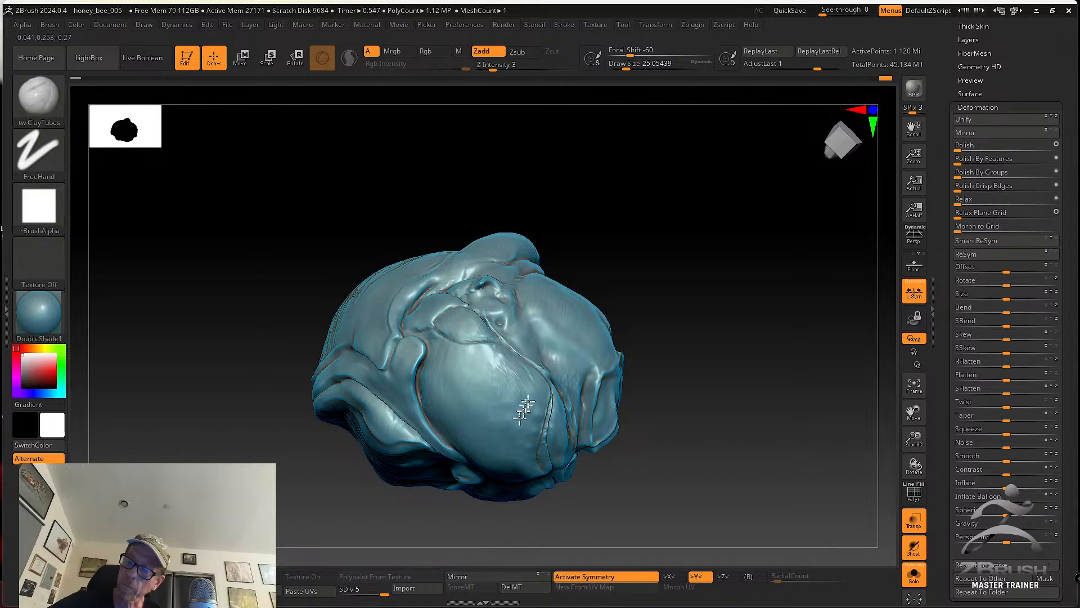
pyautogui.moveTo(532, 411); pyautogui.dragTo(533, 426, button='right')
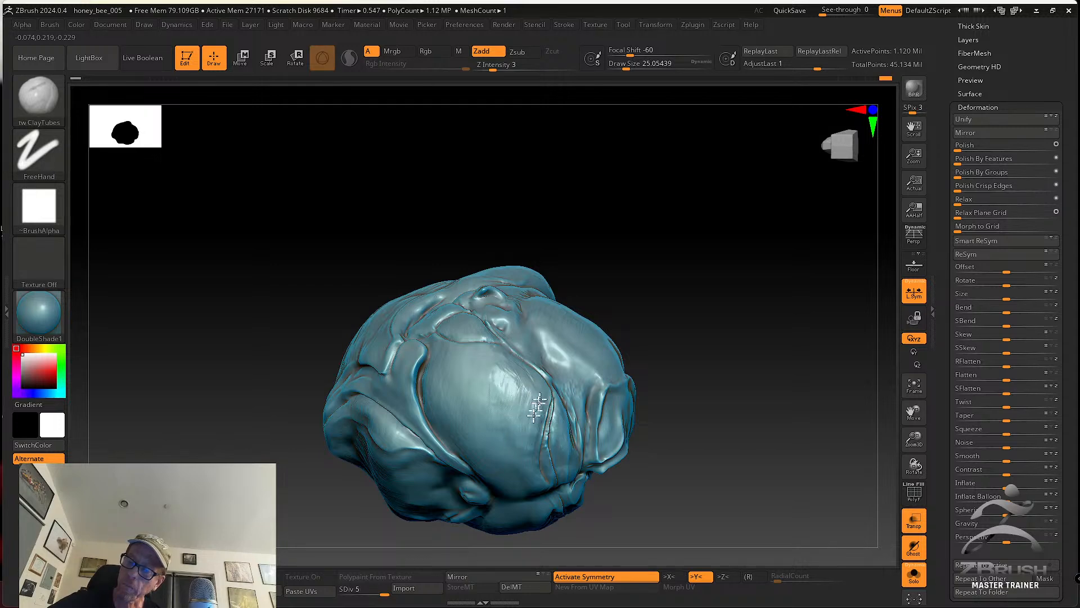
pyautogui.press('shift')
pyautogui.keyDown('shift'); pyautogui.moveTo(525, 383); pyautogui.dragTo(547, 443); pyautogui.keyUp('shift')
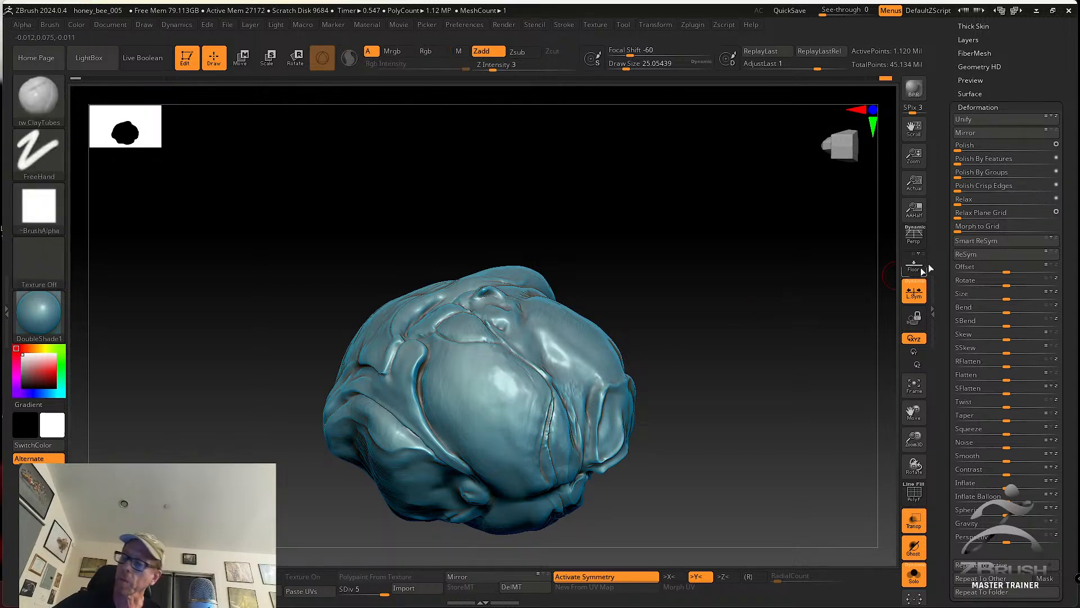
# Return to the subtool list and select the Bee_from_scan_01 subtool
pyautogui.click(935, 249)
pyautogui.moveTo(945, 235); pyautogui.dragTo(942, 335)
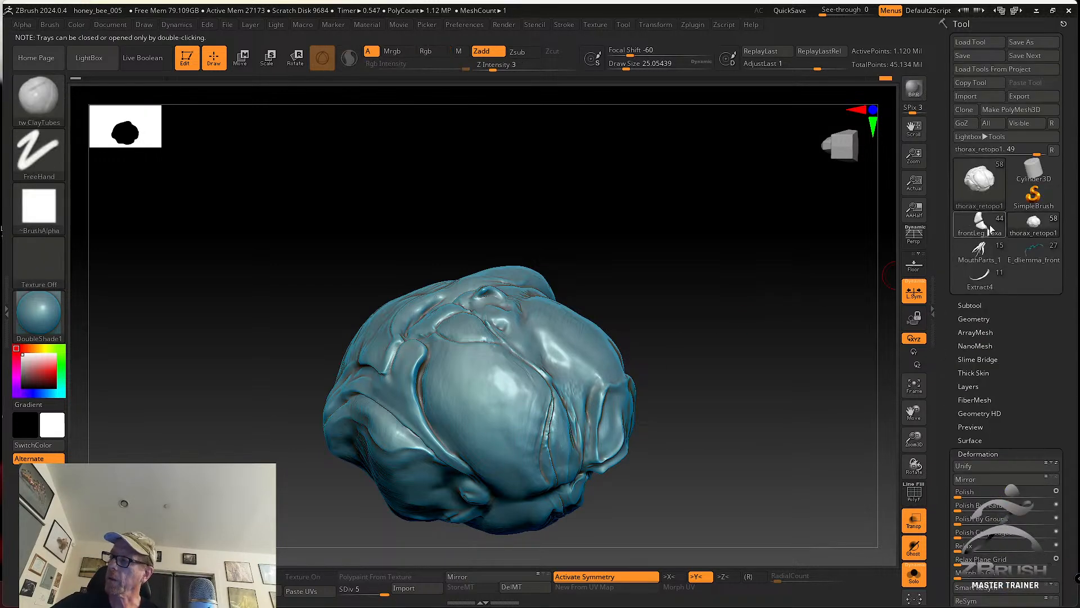
pyautogui.click(970, 305)
pyautogui.click(1007, 74)
pyautogui.moveTo(701, 350)
pyautogui.mouseDown()
pyautogui.moveTo(718, 333)
pyautogui.moveTo(646, 321)
pyautogui.moveTo(468, 253)
pyautogui.moveTo(485, 275)
pyautogui.moveTo(454, 285)
pyautogui.moveTo(461, 258)
pyautogui.moveTo(461, 268)
pyautogui.moveTo(443, 265)
pyautogui.moveTo(492, 297)
pyautogui.moveTo(520, 293)
pyautogui.moveTo(506, 321)
pyautogui.mouseUp()
# Place a snapshot of the scan's hairy thorax on the canvas as reference and reselect thorax_retopo1 for comparison beside it
pyautogui.moveTo(542, 458)
pyautogui.keyDown('ctrl'); pyautogui.keyDown('shift'); pyautogui.mouseDown()
pyautogui.moveTo(458, 392)
pyautogui.moveTo(406, 520)
pyautogui.moveTo(536, 537)
pyautogui.mouseUp(); pyautogui.keyUp('shift'); pyautogui.keyUp('ctrl')
pyautogui.moveTo(580, 337)
pyautogui.keyDown('ctrl'); pyautogui.keyDown('alt'); pyautogui.keyDown('shift'); pyautogui.mouseDown()
pyautogui.moveTo(569, 315)
pyautogui.moveTo(578, 356)
pyautogui.moveTo(545, 315)
pyautogui.moveTo(657, 361)
pyautogui.mouseUp(); pyautogui.keyUp('shift'); pyautogui.keyUp('alt'); pyautogui.keyUp('ctrl')
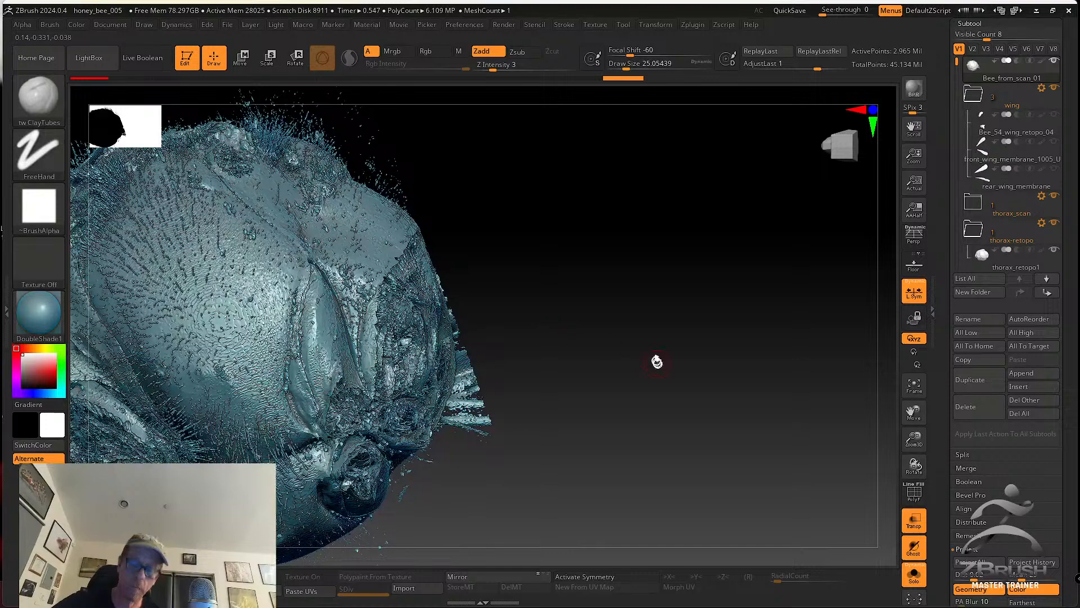
pyautogui.keyDown('ctrl'); pyautogui.keyDown('shift'); pyautogui.click(642, 381); pyautogui.keyUp('shift'); pyautogui.keyUp('ctrl')
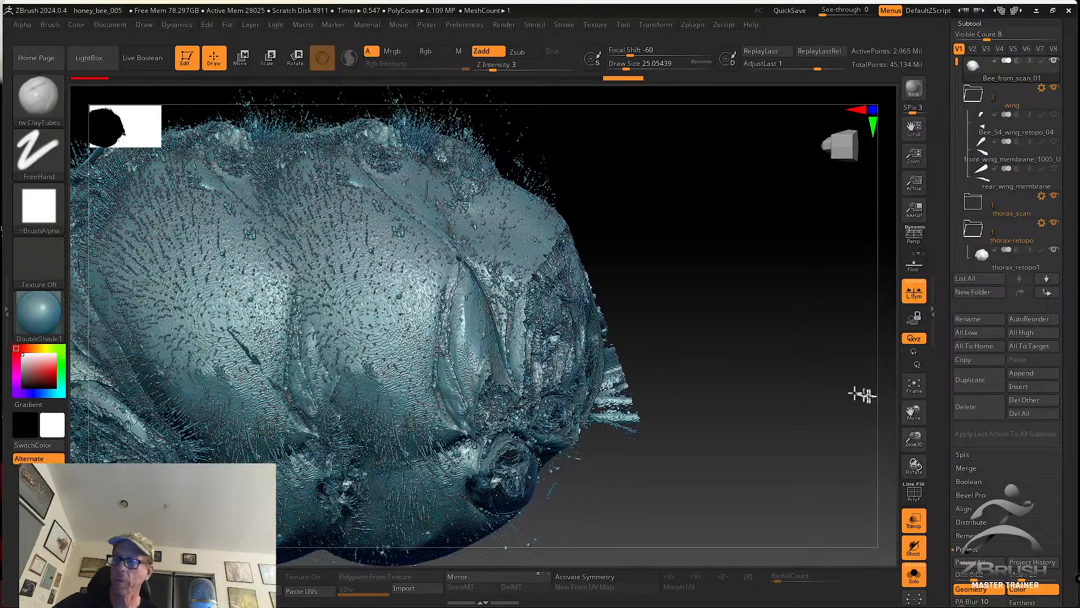
pyautogui.click(998, 264)
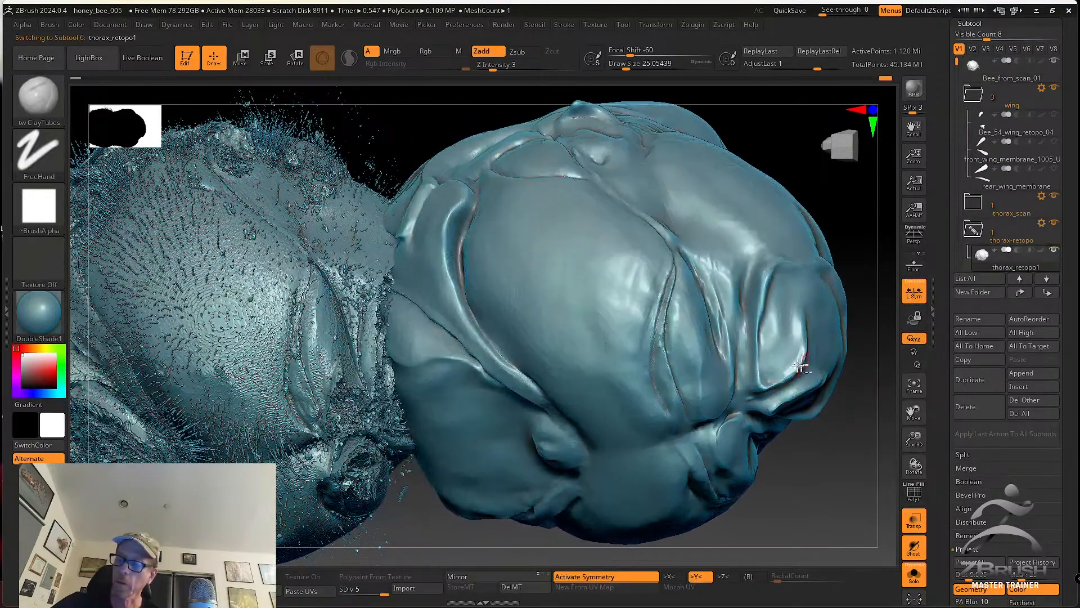
pyautogui.keyDown('alt'); pyautogui.moveTo(727, 340); pyautogui.dragTo(718, 358, button='right'); pyautogui.keyUp('alt')
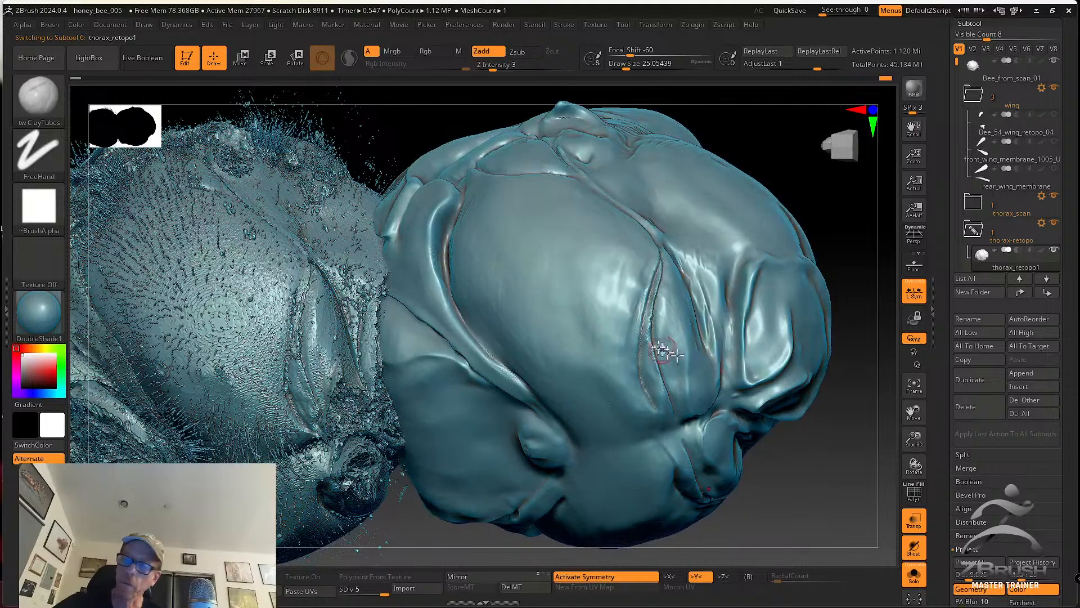
# Sharpen the seam below the narrow plate's lower end with the SK_Cloth brush at a draw size of about 20
pyautogui.click(56, 116)
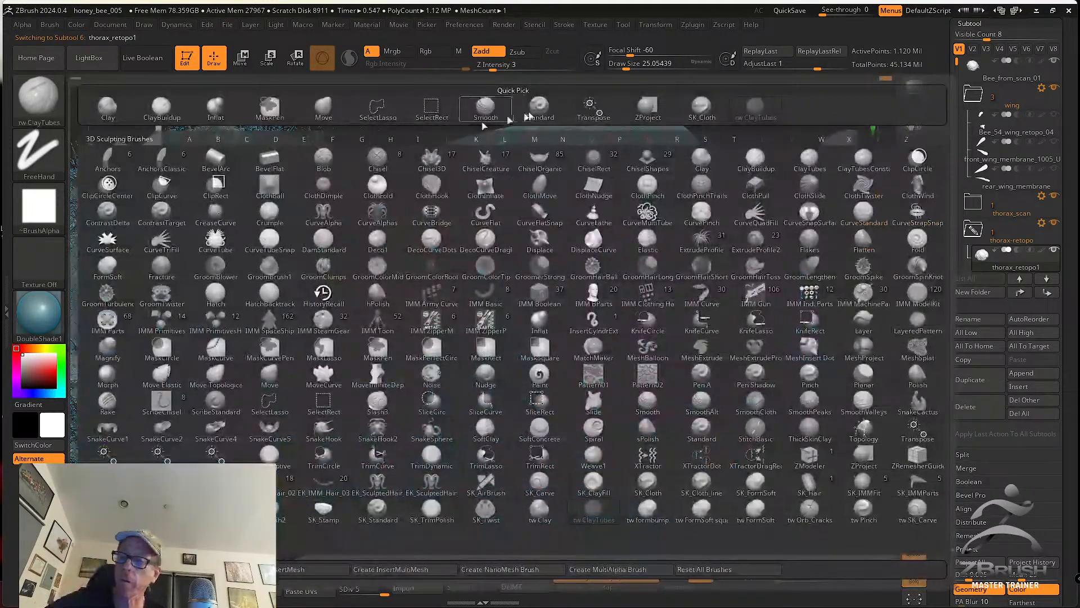
pyautogui.click(701, 107)
pyautogui.press('s')
pyautogui.press('s')
pyautogui.moveTo(650, 324); pyautogui.dragTo(648, 346)
pyautogui.press('s')
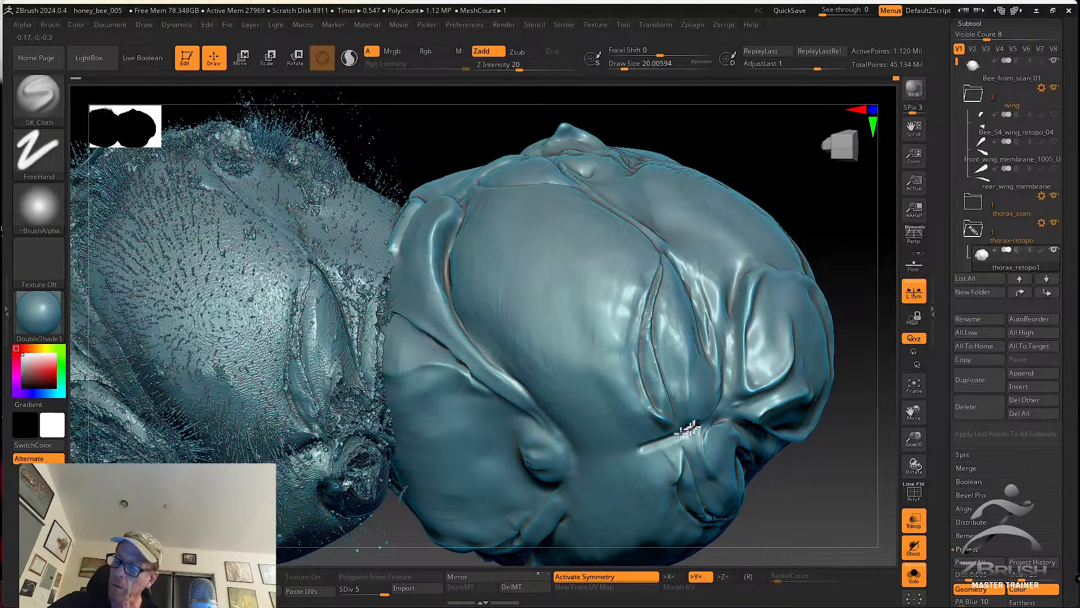
pyautogui.moveTo(675, 436); pyautogui.dragTo(662, 438, button='right')
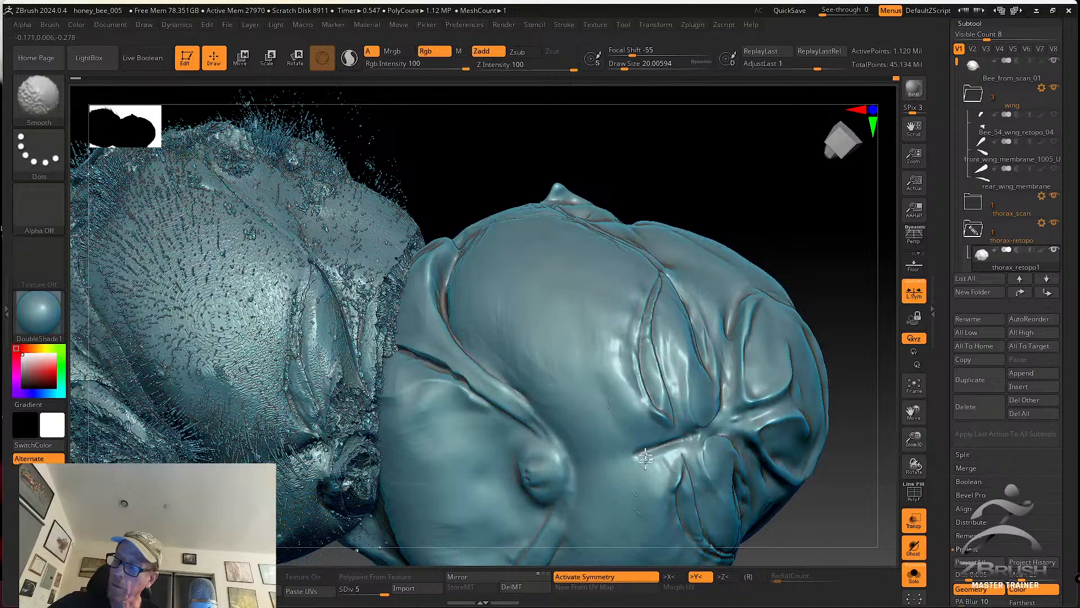
# Shape the domed plate's surface near the narrow plate's lower end with the tw ClayTubes brush at a draw size of about 35
pyautogui.click(38, 96)
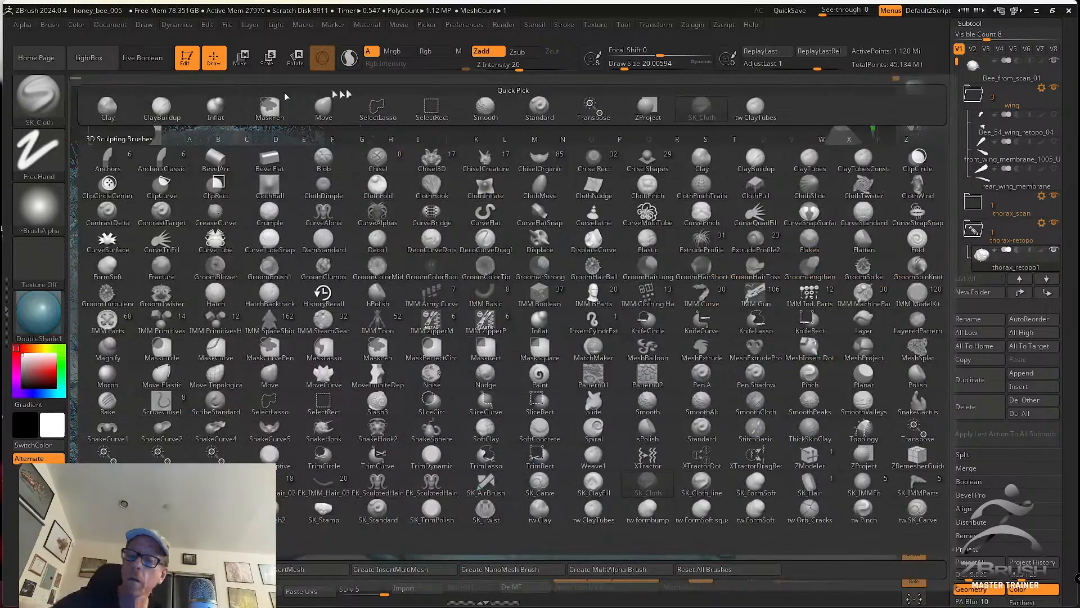
pyautogui.click(755, 107)
pyautogui.press('s')
pyautogui.moveTo(642, 403); pyautogui.dragTo(646, 403)
pyautogui.moveTo(647, 407); pyautogui.dragTo(662, 434, button='right')
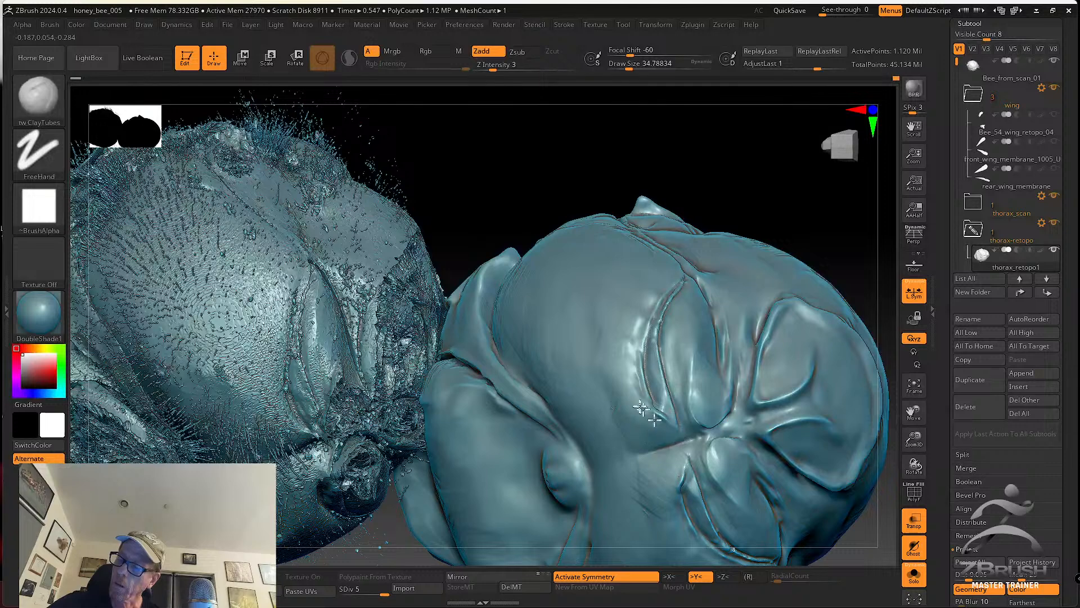
pyautogui.moveTo(649, 438); pyautogui.dragTo(638, 396, button='right')
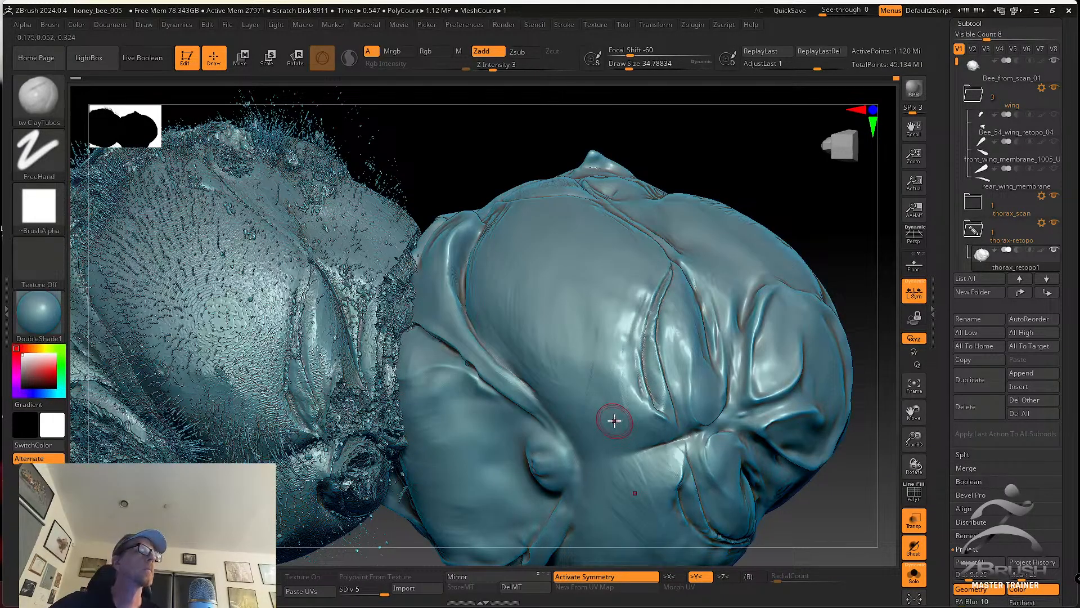
pyautogui.moveTo(641, 412); pyautogui.dragTo(656, 429, button='right')
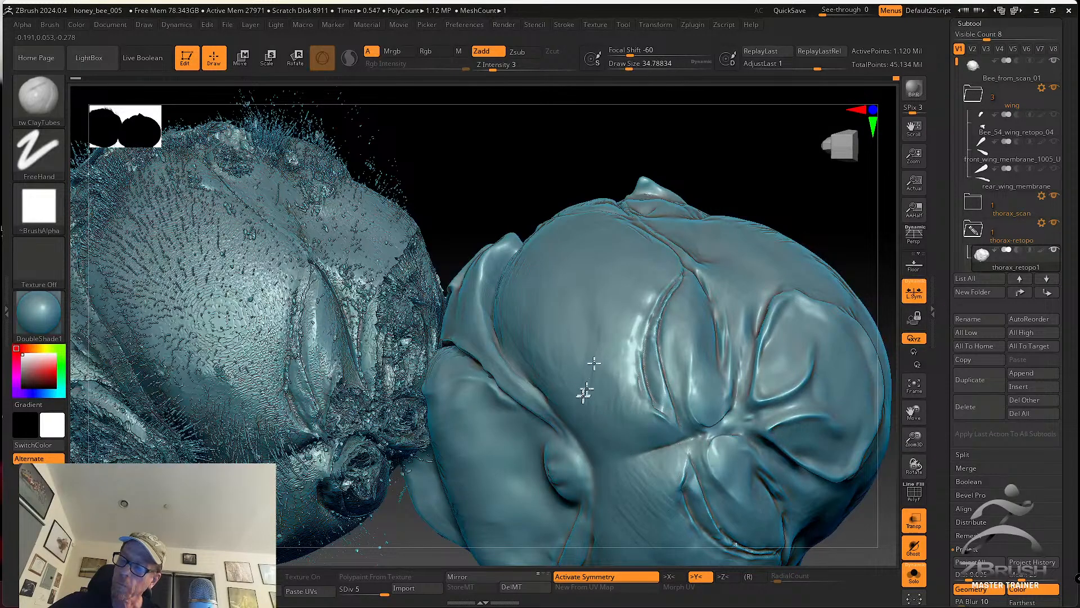
pyautogui.moveTo(574, 377)
pyautogui.mouseDown(button='right')
pyautogui.moveTo(642, 372)
pyautogui.moveTo(647, 397)
pyautogui.moveTo(665, 391)
pyautogui.moveTo(666, 361)
pyautogui.mouseUp(button='right')
# Set the draw size to about 25 and touch up the surface beside the narrow plate's groove
pyautogui.press('s')
pyautogui.click(663, 386)
pyautogui.press('s')
pyautogui.click(670, 383)
# Refine and smooth the lower end of the groove beside the narrow plate using SK_Cloth at a draw size of about 16
pyautogui.press('b')
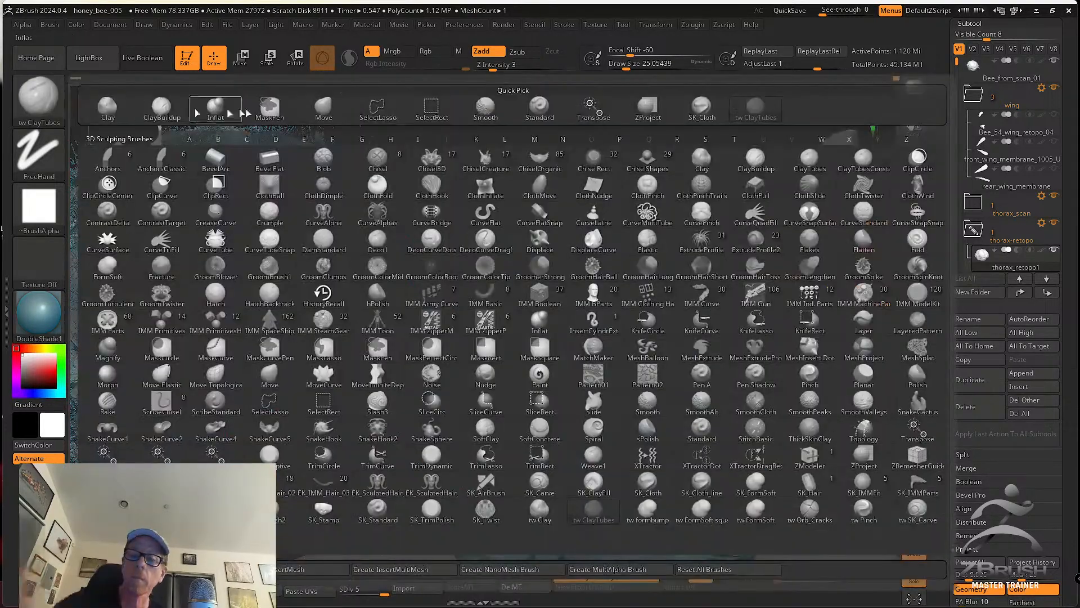
pyautogui.click(701, 107)
pyautogui.press('s')
pyautogui.click(672, 379)
pyautogui.press('s')
pyautogui.click(655, 375)
pyautogui.keyDown('ctrl'); pyautogui.moveTo(656, 375); pyautogui.dragTo(658, 407, button='right'); pyautogui.keyUp('ctrl')
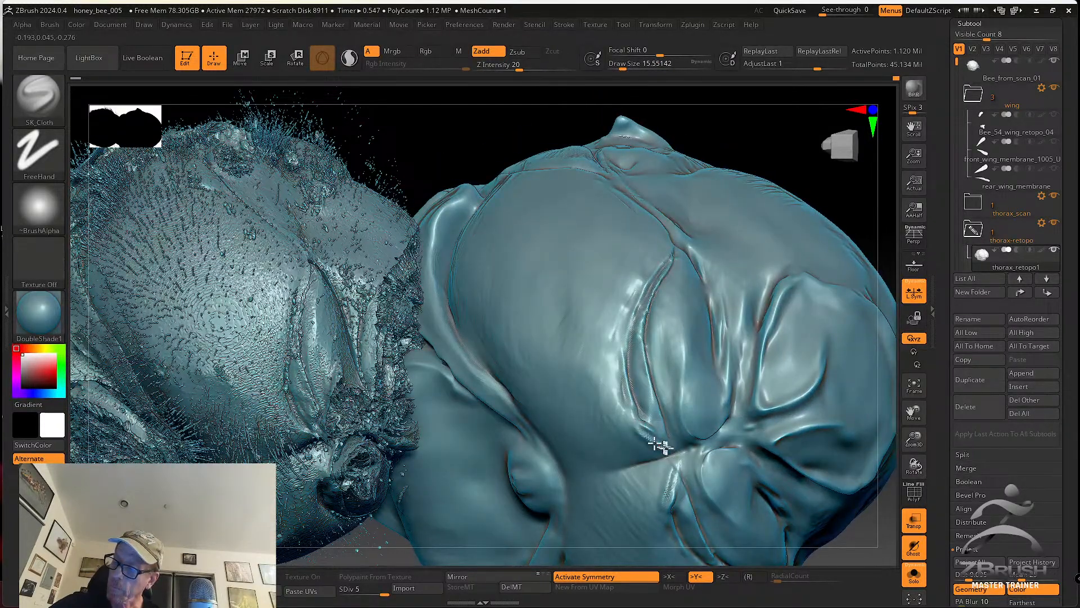
pyautogui.press('shift')
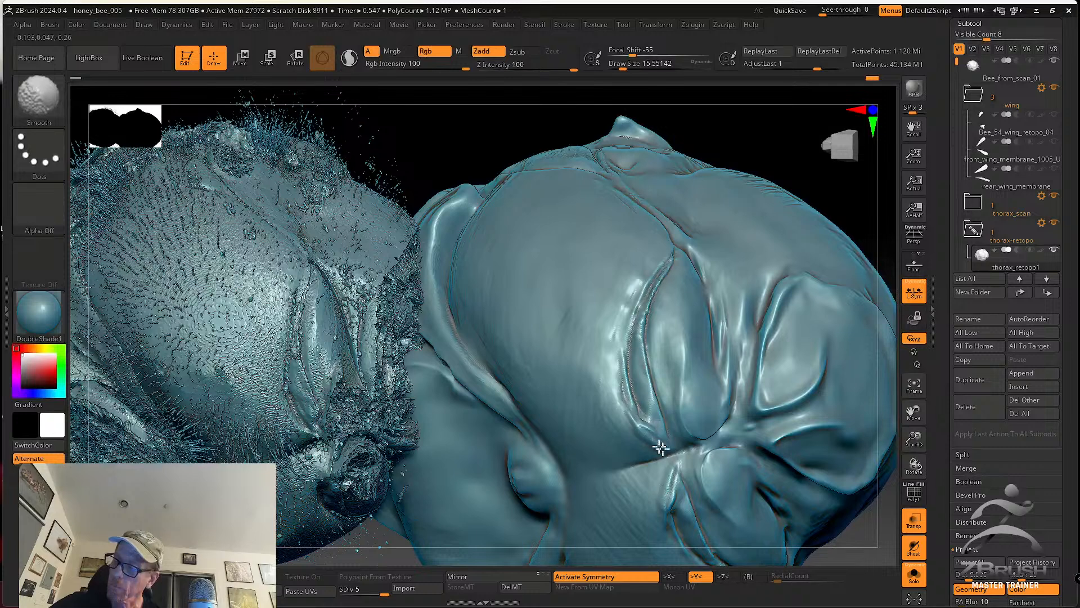
pyautogui.keyDown('shift'); pyautogui.moveTo(654, 442); pyautogui.dragTo(643, 432); pyautogui.keyUp('shift')
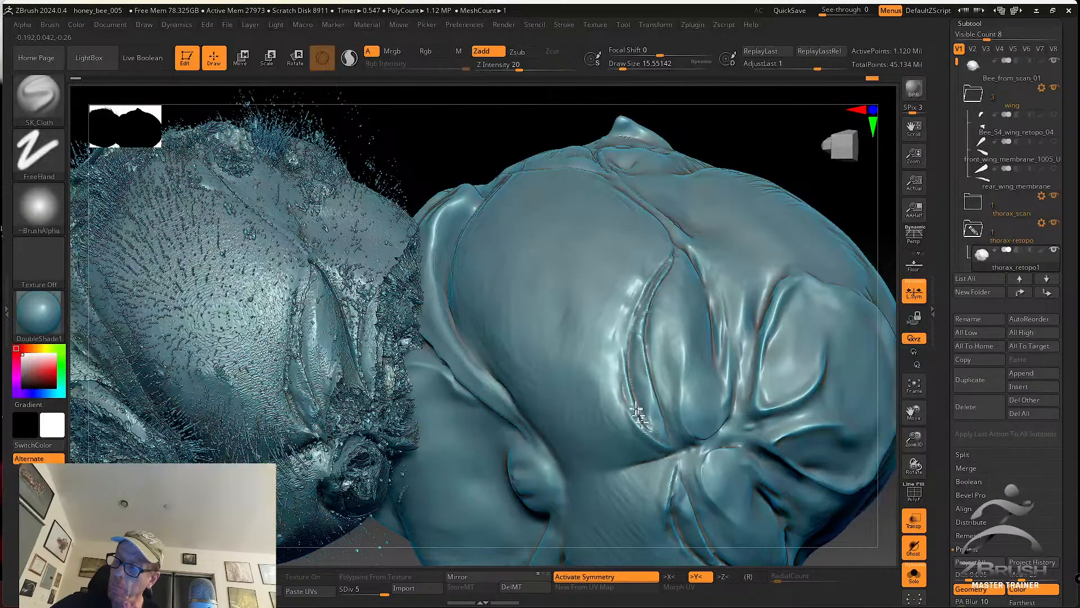
pyautogui.press('shift')
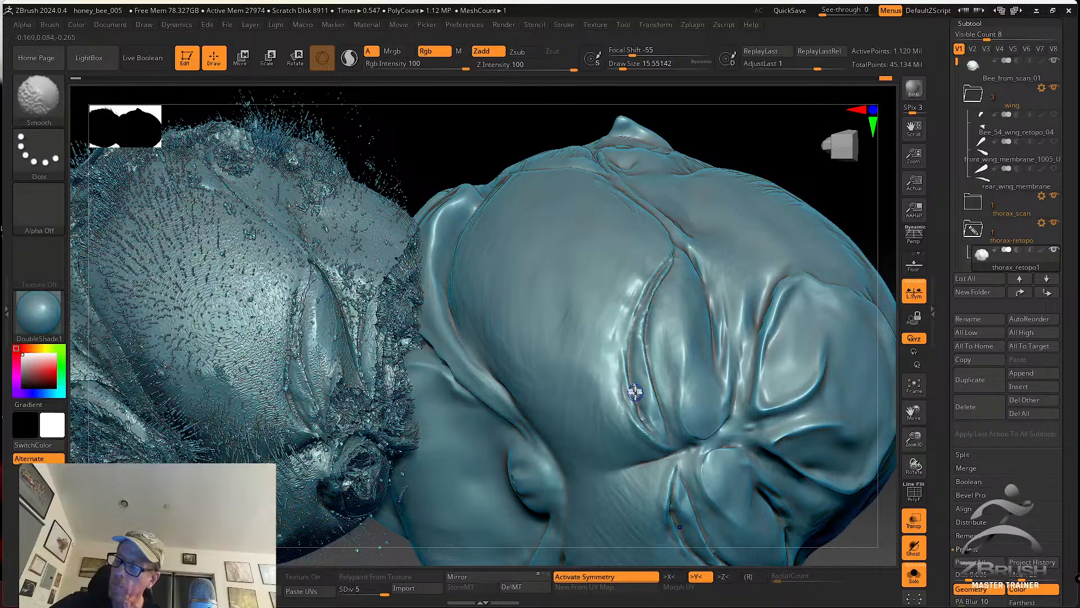
pyautogui.keyDown('shift'); pyautogui.moveTo(635, 390); pyautogui.dragTo(651, 440); pyautogui.keyUp('shift')
pyautogui.keyDown('alt'); pyautogui.moveTo(638, 397); pyautogui.dragTo(643, 414, button='right'); pyautogui.keyUp('alt')
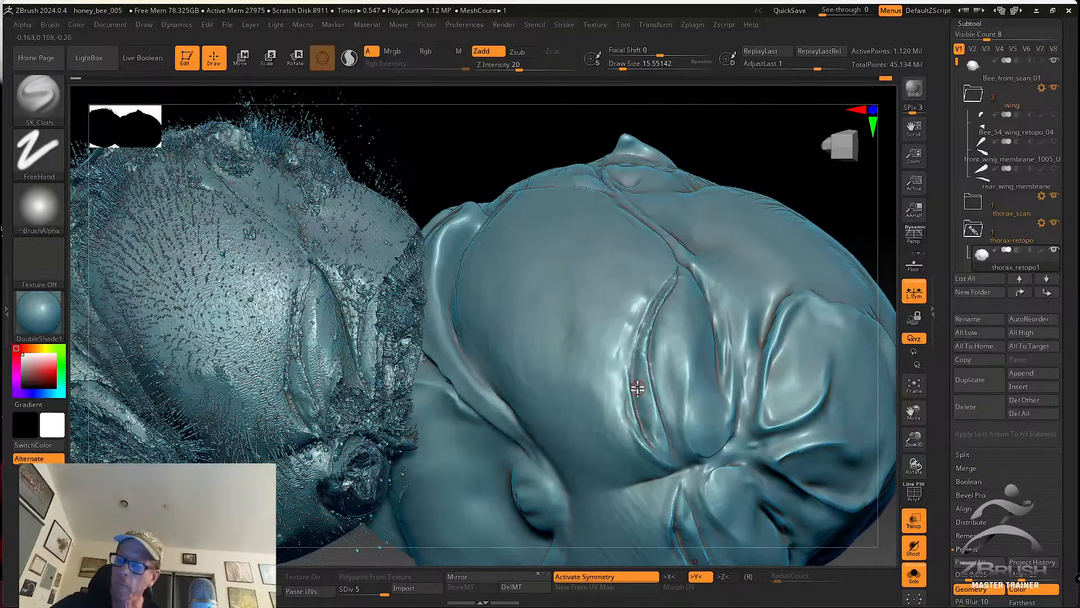
# Set the draw size to about 20, smooth the domed plate's edge along the groove and crease the groove's lower tip
pyautogui.press('s')
pyautogui.moveTo(635, 387); pyautogui.dragTo(636, 387)
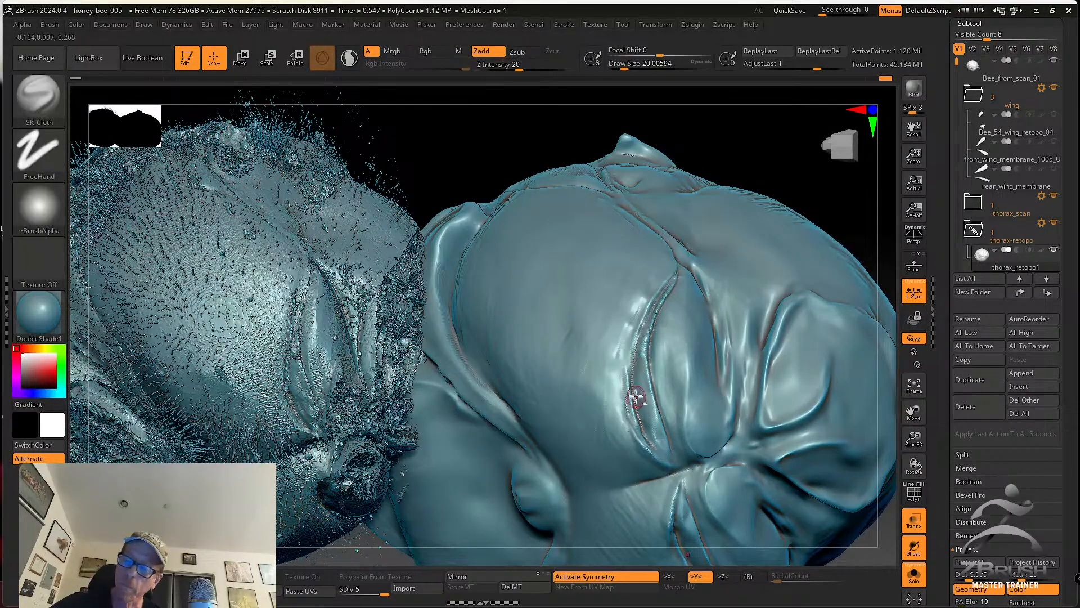
pyautogui.press('shift')
pyautogui.moveTo(628, 323)
pyautogui.keyDown('shift'); pyautogui.mouseDown()
pyautogui.moveTo(612, 370)
pyautogui.moveTo(627, 392)
pyautogui.mouseUp(); pyautogui.keyUp('shift')
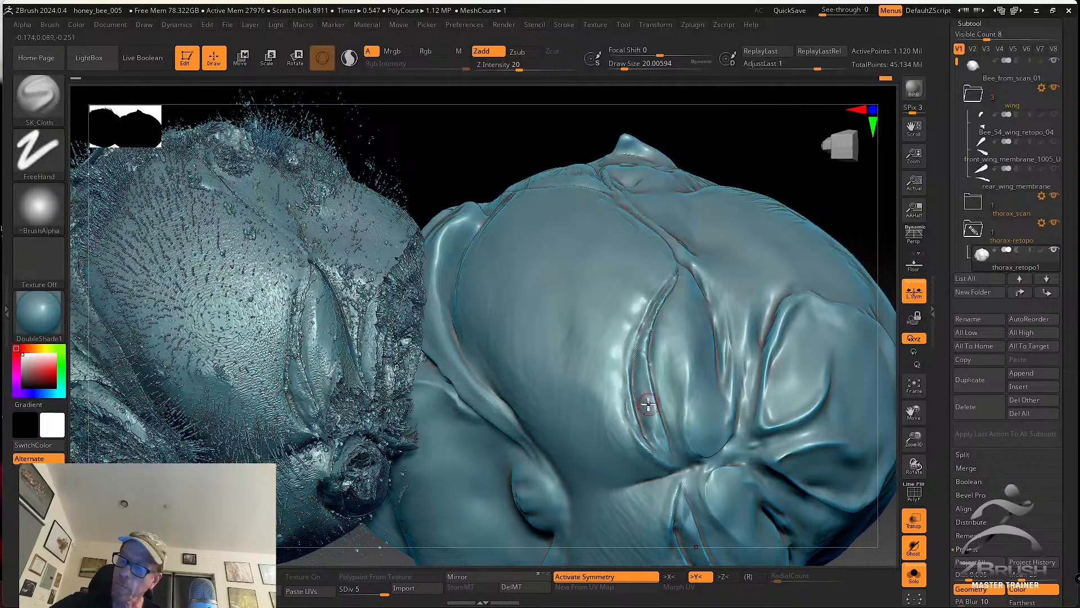
pyautogui.keyDown('shift'); pyautogui.moveTo(649, 428); pyautogui.dragTo(668, 417); pyautogui.keyUp('shift')
pyautogui.keyDown('alt'); pyautogui.moveTo(672, 443); pyautogui.dragTo(666, 423, button='right'); pyautogui.keyUp('alt')
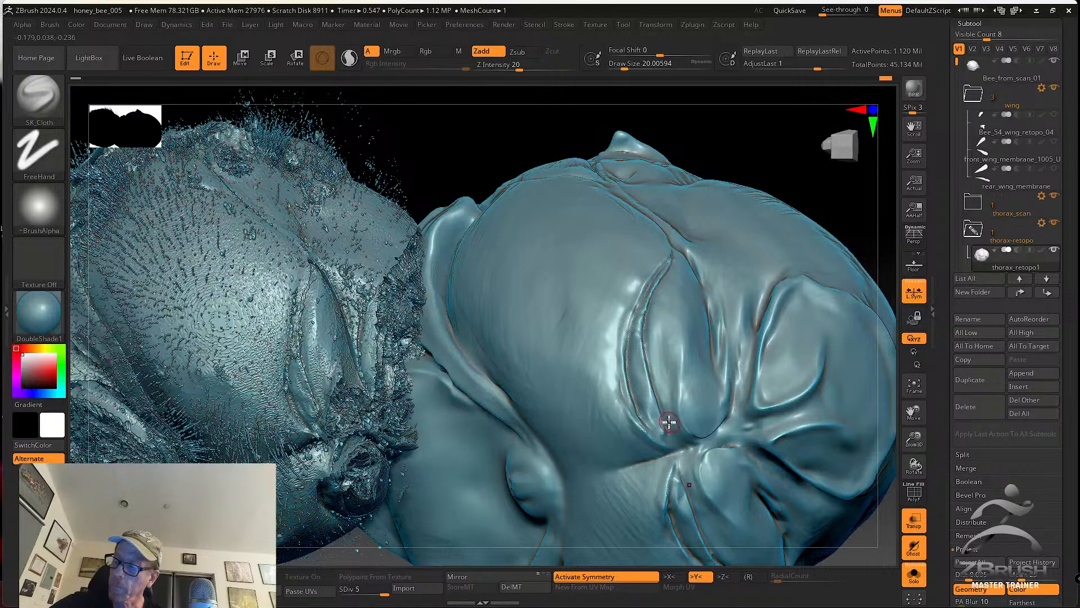
pyautogui.moveTo(668, 436); pyautogui.dragTo(663, 406)
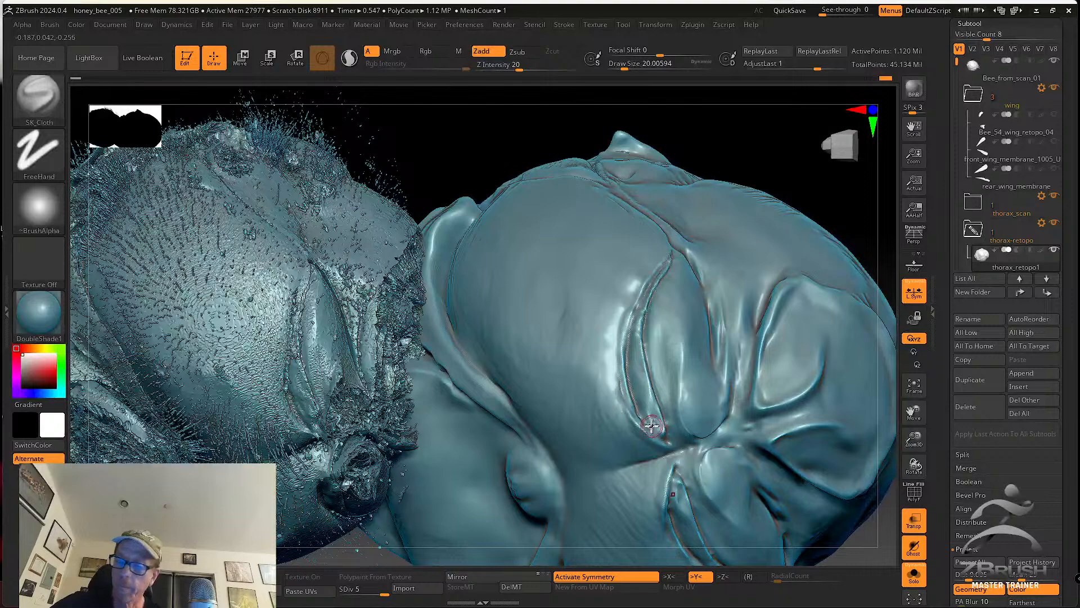
# Touch up the domed plate's edge around the groove's lower end with tw ClayTubes at draw sizes of about 25 and 20
pyautogui.click(59, 97)
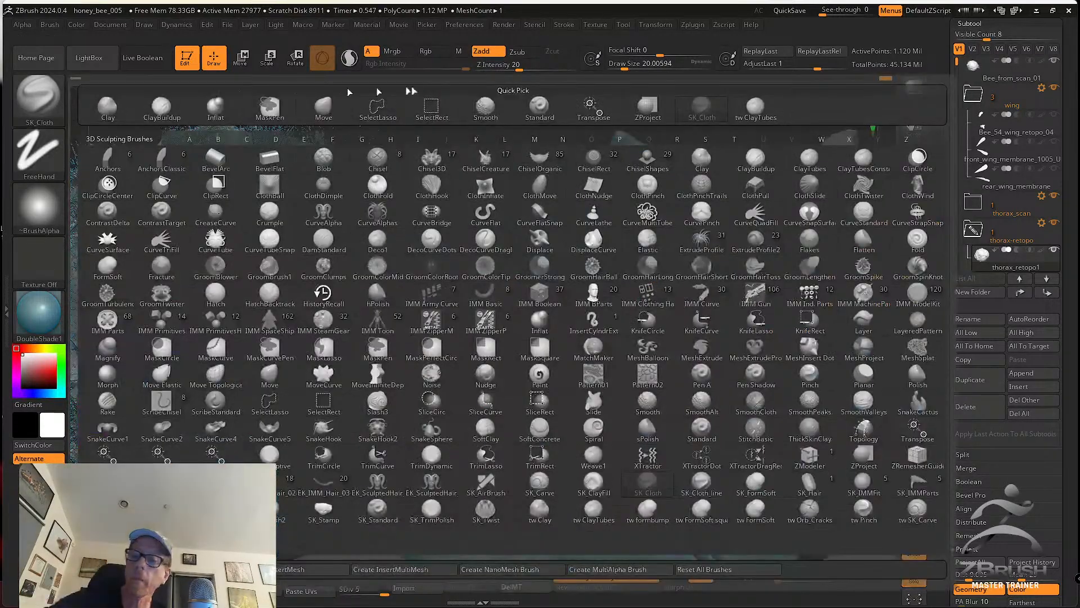
pyautogui.click(625, 401)
pyautogui.press('s')
pyautogui.click(630, 430)
pyautogui.moveTo(629, 430); pyautogui.dragTo(642, 448)
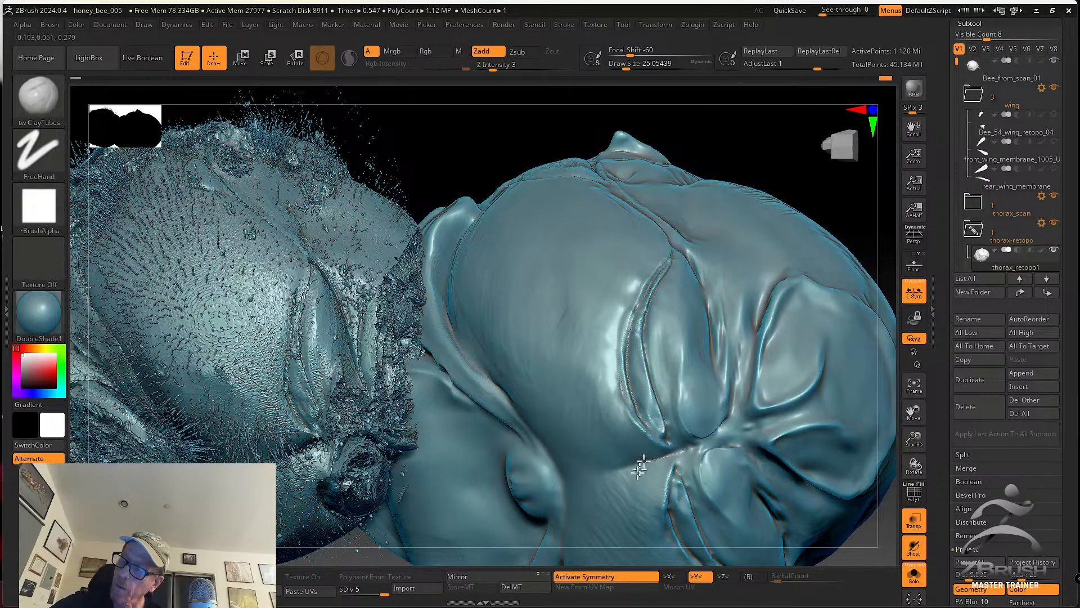
pyautogui.press('s')
pyautogui.moveTo(659, 410); pyautogui.dragTo(650, 418)
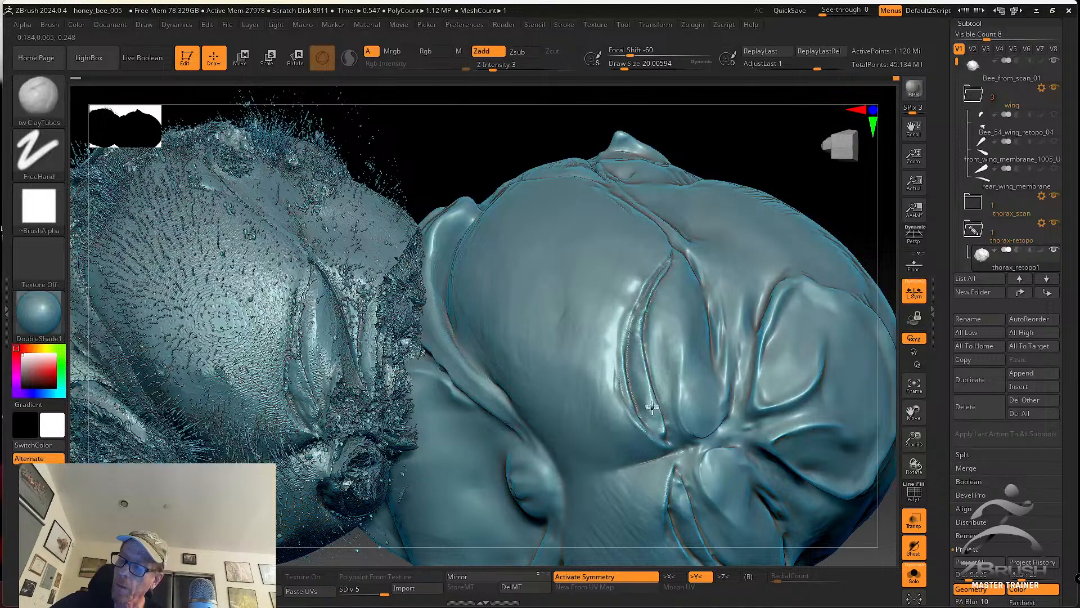
# Define fine ridges along the thin strip between the domed and narrow plates using SK_Cloth at a draw size of about 17
pyautogui.click(51, 87)
pyautogui.click(702, 105)
pyautogui.press('s')
pyautogui.moveTo(630, 326)
pyautogui.mouseDown()
pyautogui.moveTo(646, 392)
pyautogui.moveTo(641, 370)
pyautogui.mouseUp()
pyautogui.moveTo(632, 326); pyautogui.dragTo(651, 405)
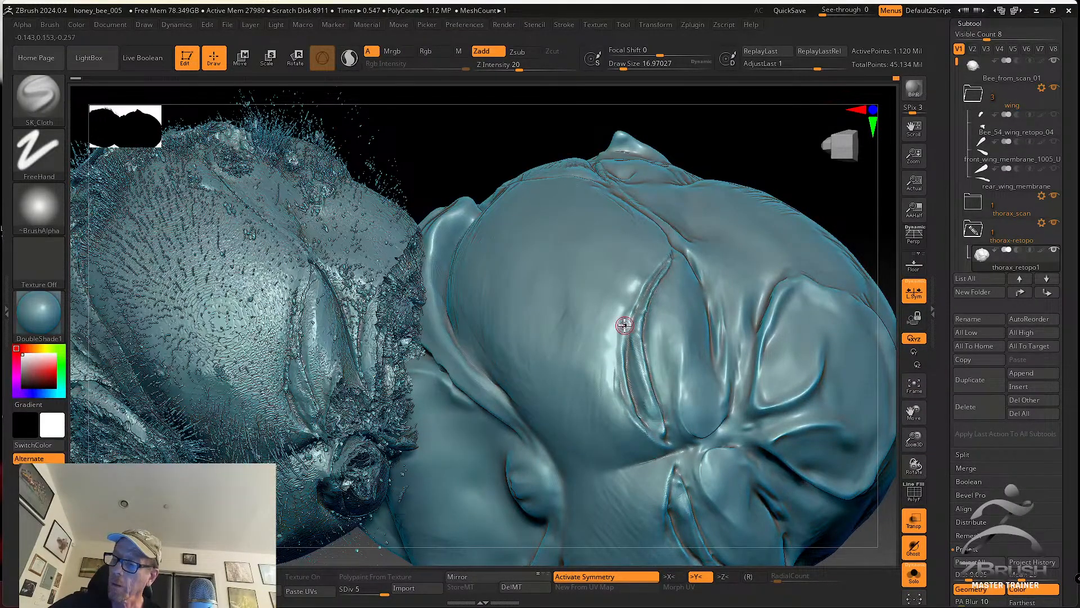
pyautogui.moveTo(629, 325); pyautogui.dragTo(637, 357)
pyautogui.moveTo(629, 319); pyautogui.dragTo(655, 408)
pyautogui.moveTo(631, 322)
pyautogui.mouseDown()
pyautogui.moveTo(648, 382)
pyautogui.moveTo(657, 280)
pyautogui.mouseUp()
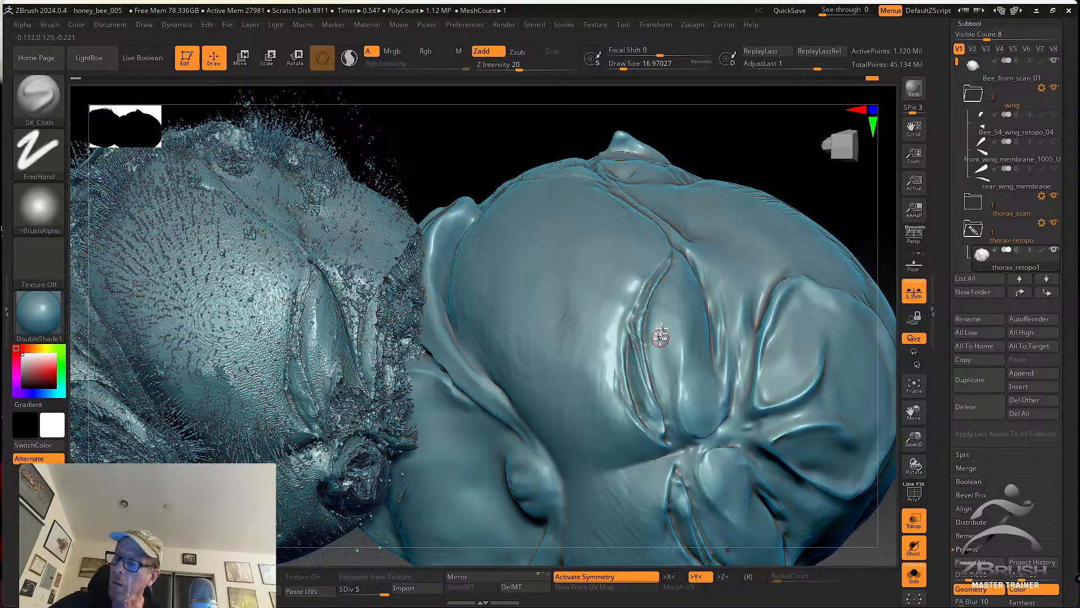
# Set the draw size to about 22 and work lengthwise creases into the narrow plate's surface alongside the groove
pyautogui.press('s')
pyautogui.click(664, 376)
pyautogui.moveTo(643, 339); pyautogui.dragTo(651, 378)
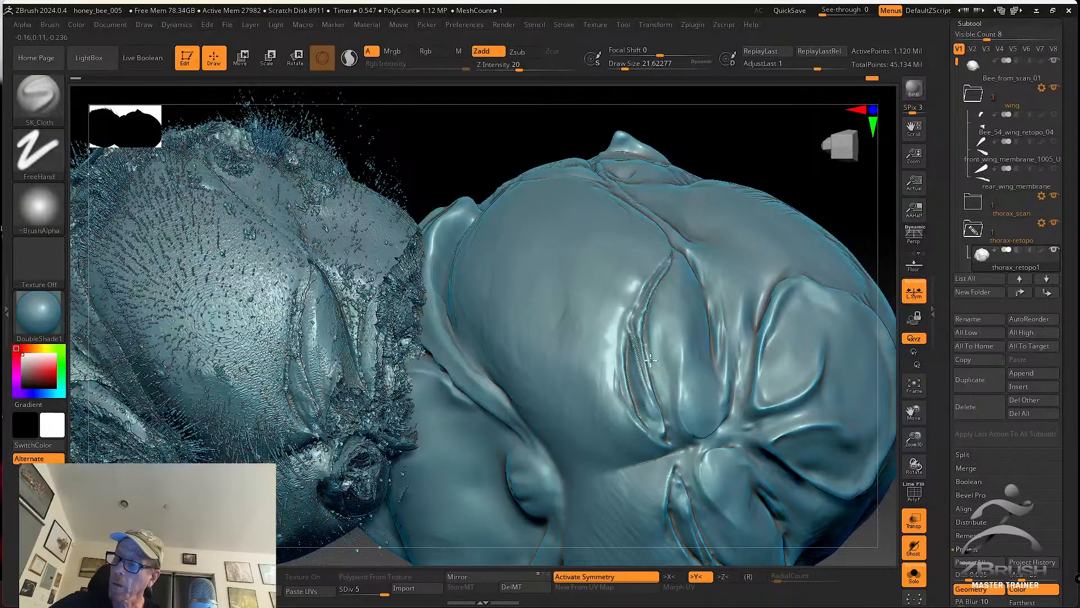
pyautogui.moveTo(649, 329); pyautogui.dragTo(654, 384)
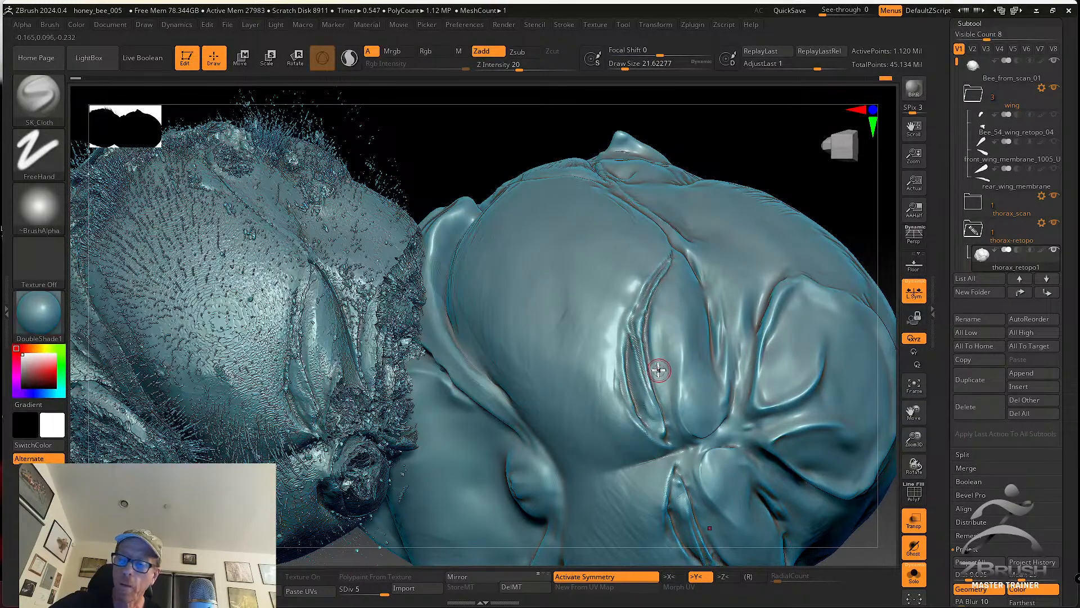
pyautogui.moveTo(664, 289); pyautogui.dragTo(654, 366)
pyautogui.moveTo(654, 324); pyautogui.dragTo(657, 380)
pyautogui.moveTo(667, 305)
pyautogui.mouseDown()
pyautogui.moveTo(663, 360)
pyautogui.moveTo(663, 333)
pyautogui.moveTo(677, 419)
pyautogui.mouseUp()
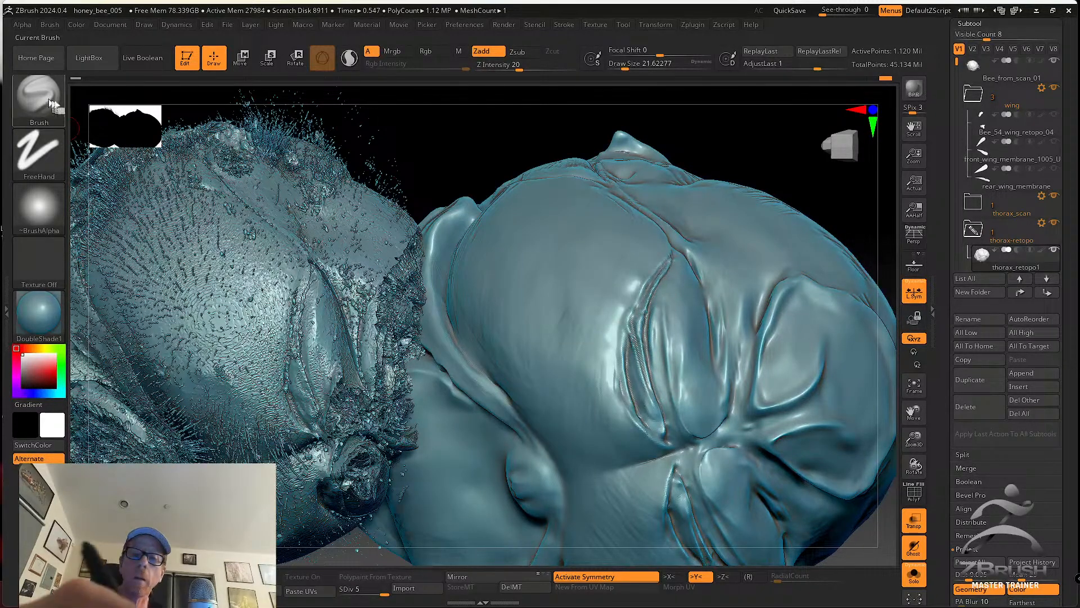
# Build up and blend the narrow plate's creased surface with lengthwise tw ClayTubes strokes at a draw size of about 29
pyautogui.press('b')
pyautogui.click(754, 109)
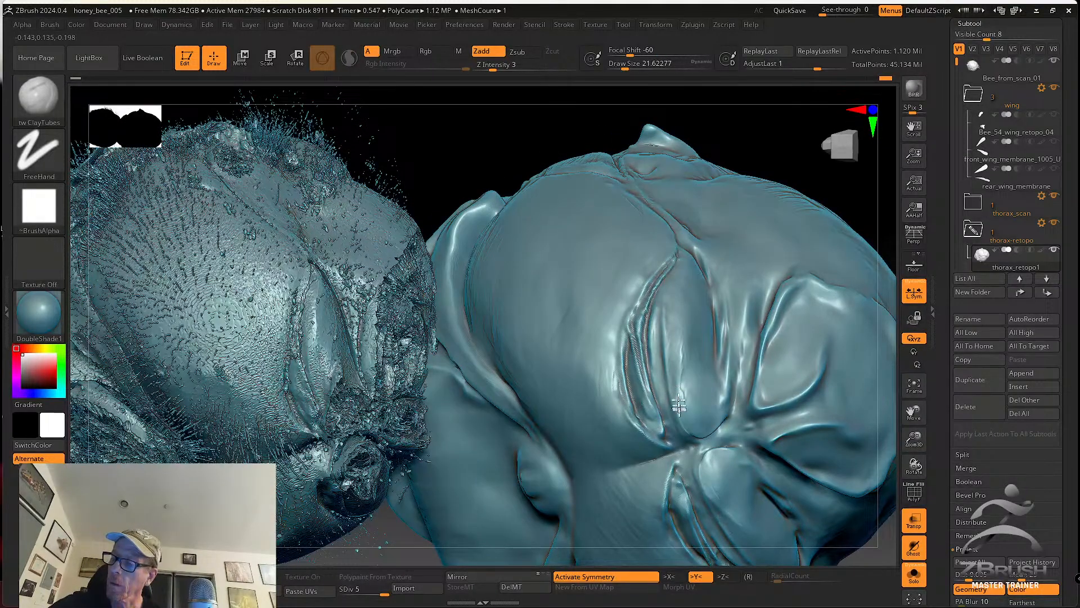
pyautogui.press('s')
pyautogui.moveTo(678, 365); pyautogui.dragTo(682, 365)
pyautogui.moveTo(681, 325); pyautogui.dragTo(683, 403)
pyautogui.moveTo(656, 329); pyautogui.dragTo(670, 414)
pyautogui.moveTo(656, 340); pyautogui.dragTo(659, 372)
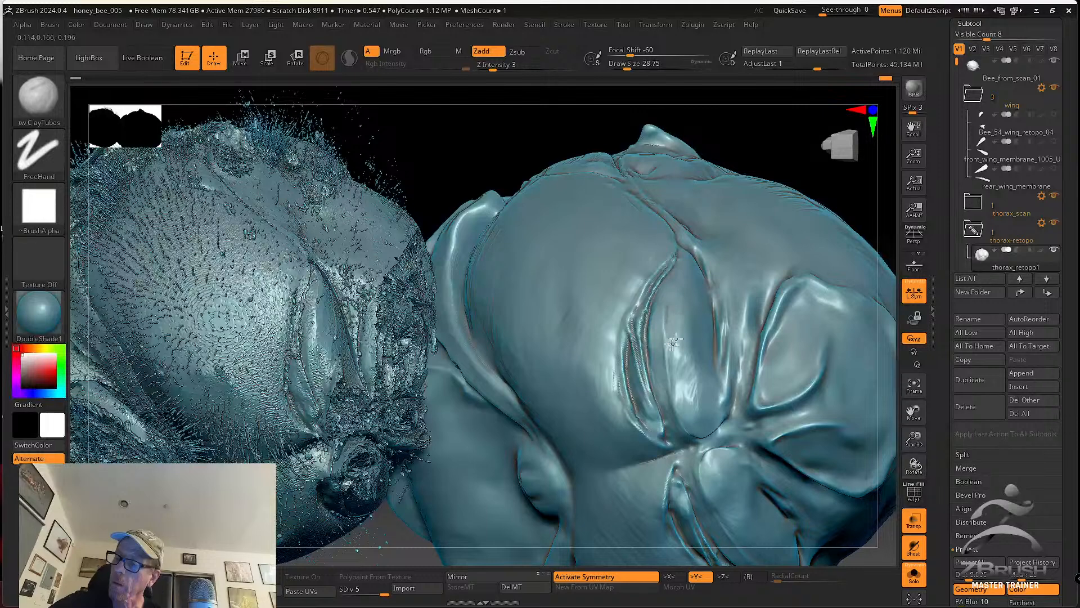
pyautogui.moveTo(671, 343); pyautogui.dragTo(683, 399)
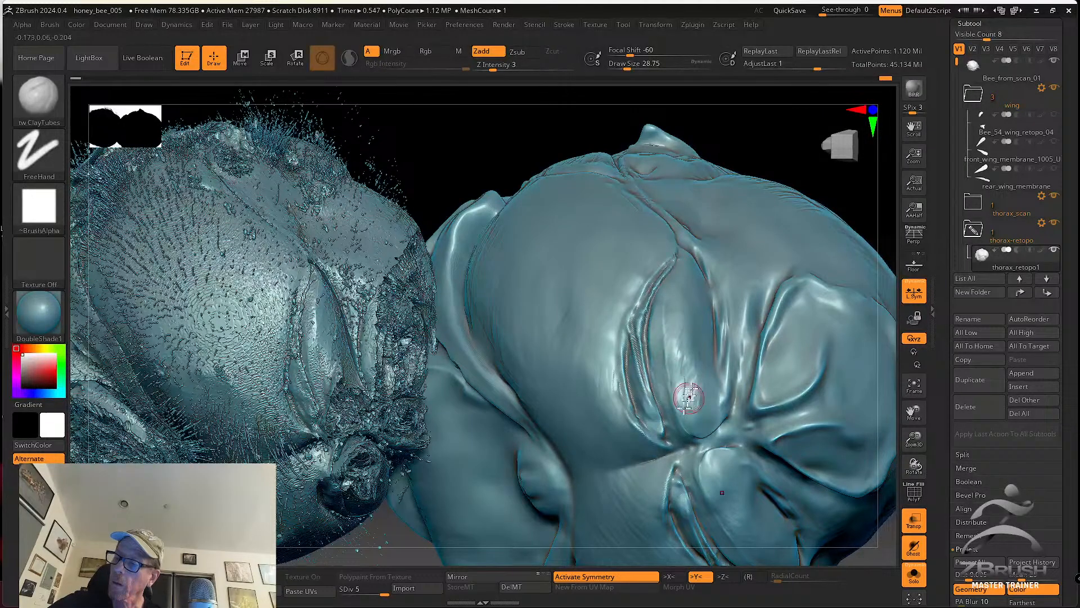
pyautogui.moveTo(685, 405); pyautogui.dragTo(692, 350, button='right')
pyautogui.moveTo(692, 350); pyautogui.dragTo(691, 319)
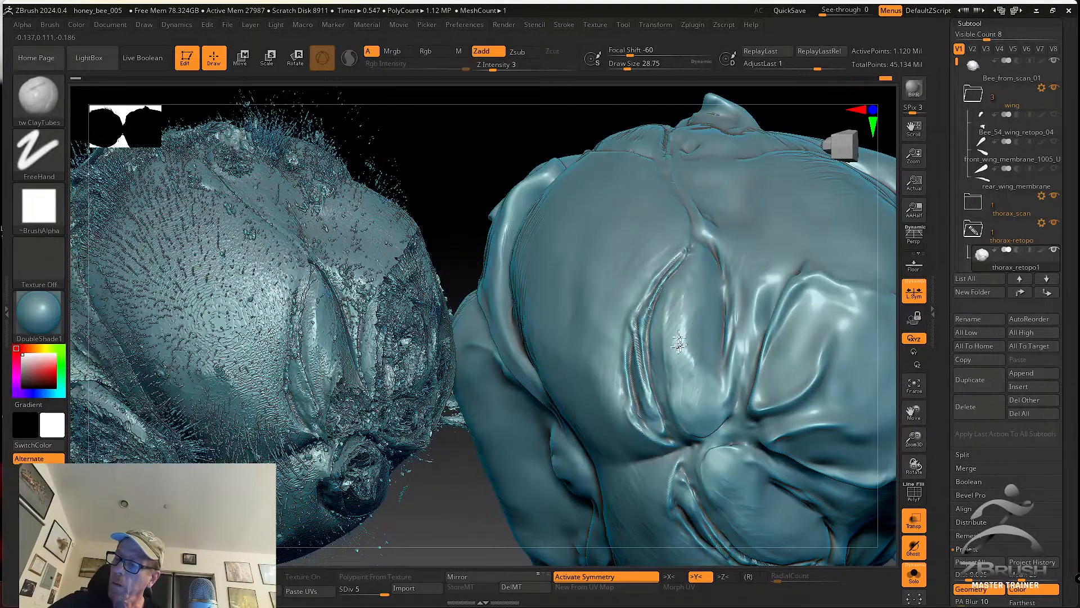
pyautogui.moveTo(695, 363); pyautogui.dragTo(656, 338, button='right')
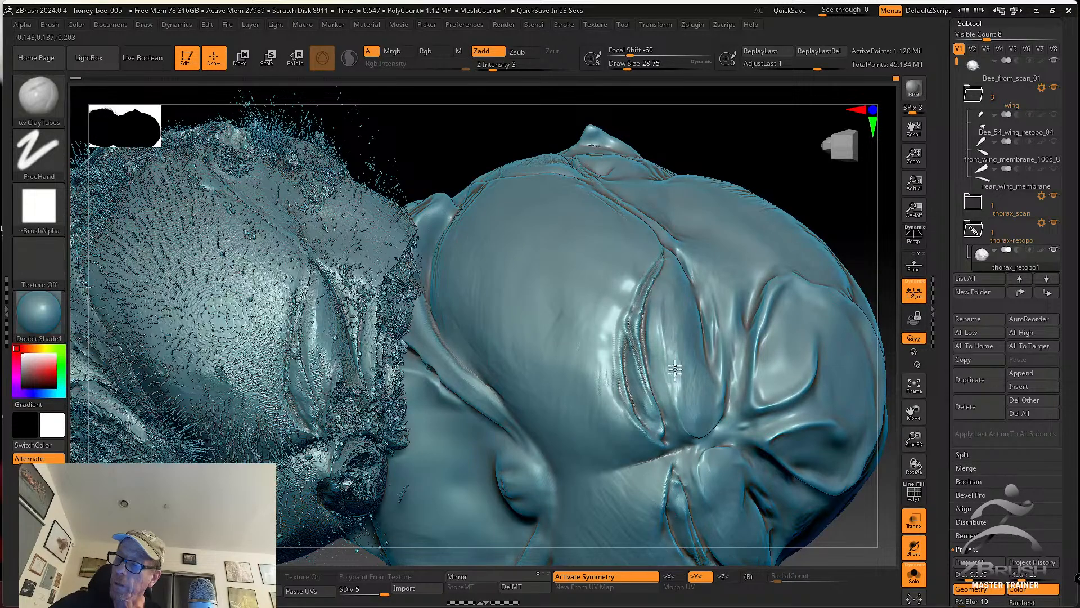
pyautogui.moveTo(686, 360); pyautogui.dragTo(659, 352, button='right')
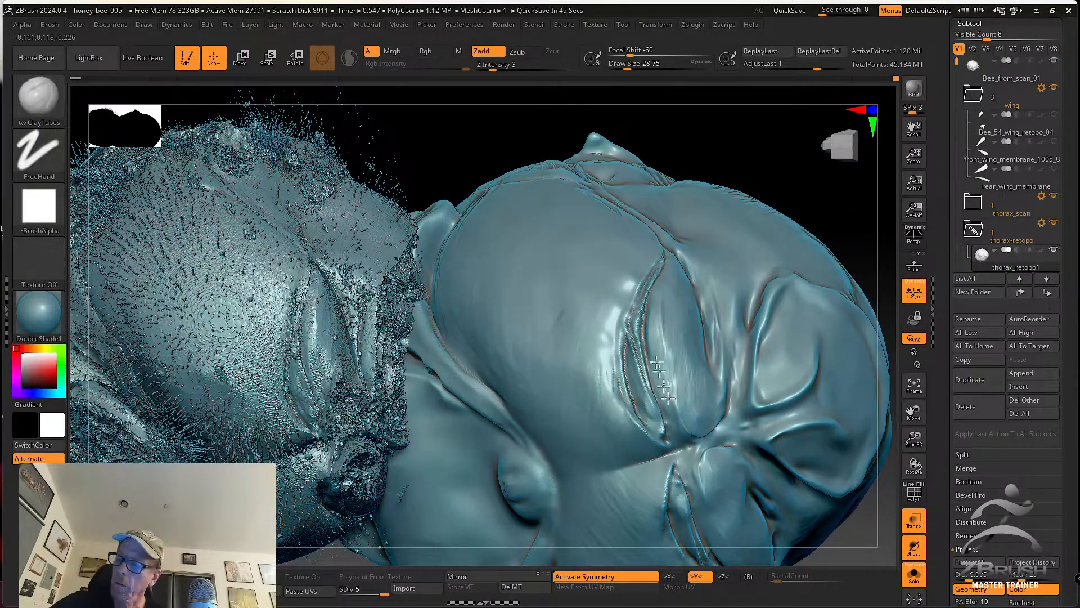
# Reduce the draw size to about 23 and refine the narrow plate's surface detail
pyautogui.press('s')
pyautogui.moveTo(653, 323); pyautogui.dragTo(646, 332)
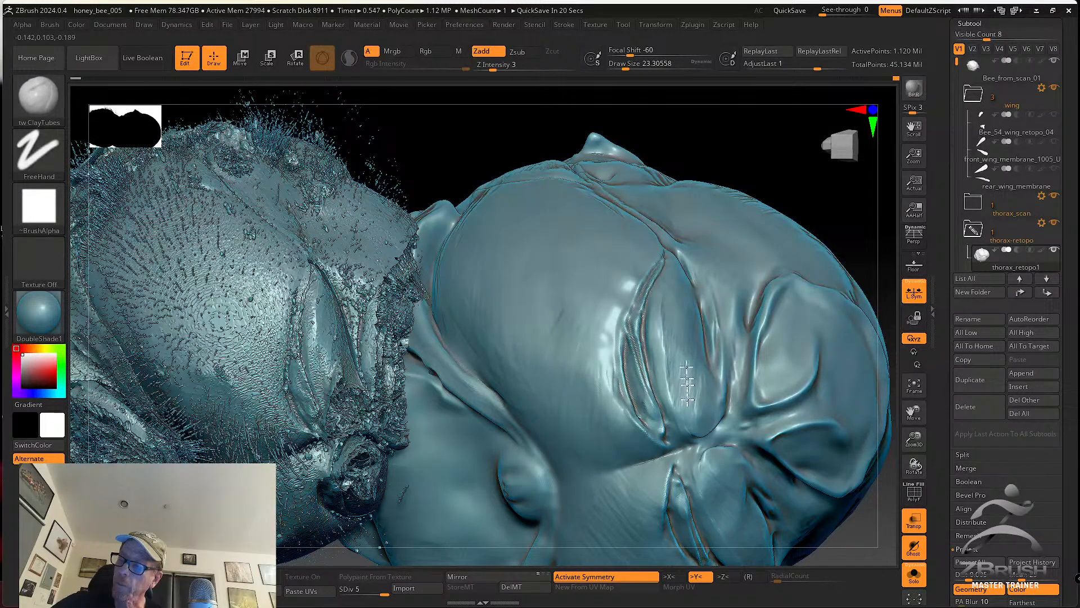
pyautogui.moveTo(677, 348)
pyautogui.keyDown('alt'); pyautogui.mouseDown(button='right')
pyautogui.moveTo(673, 369)
pyautogui.moveTo(660, 359)
pyautogui.mouseUp(button='right'); pyautogui.keyUp('alt')
# Set the draw size to about 35, build up the domed plate's edge along the groove and smooth the adjoining surface
pyautogui.press('s')
pyautogui.moveTo(651, 335)
pyautogui.mouseDown()
pyautogui.moveTo(623, 322)
pyautogui.moveTo(613, 352)
pyautogui.mouseUp()
pyautogui.press('s')
pyautogui.moveTo(626, 316)
pyautogui.mouseDown()
pyautogui.moveTo(605, 350)
pyautogui.moveTo(604, 392)
pyautogui.mouseUp()
pyautogui.moveTo(613, 340)
pyautogui.mouseDown()
pyautogui.moveTo(599, 397)
pyautogui.moveTo(600, 376)
pyautogui.mouseUp()
pyautogui.moveTo(631, 294); pyautogui.dragTo(600, 423)
pyautogui.keyDown('shift'); pyautogui.moveTo(563, 360); pyautogui.dragTo(574, 438); pyautogui.keyUp('shift')
pyautogui.moveTo(614, 450); pyautogui.dragTo(613, 369, button='right')
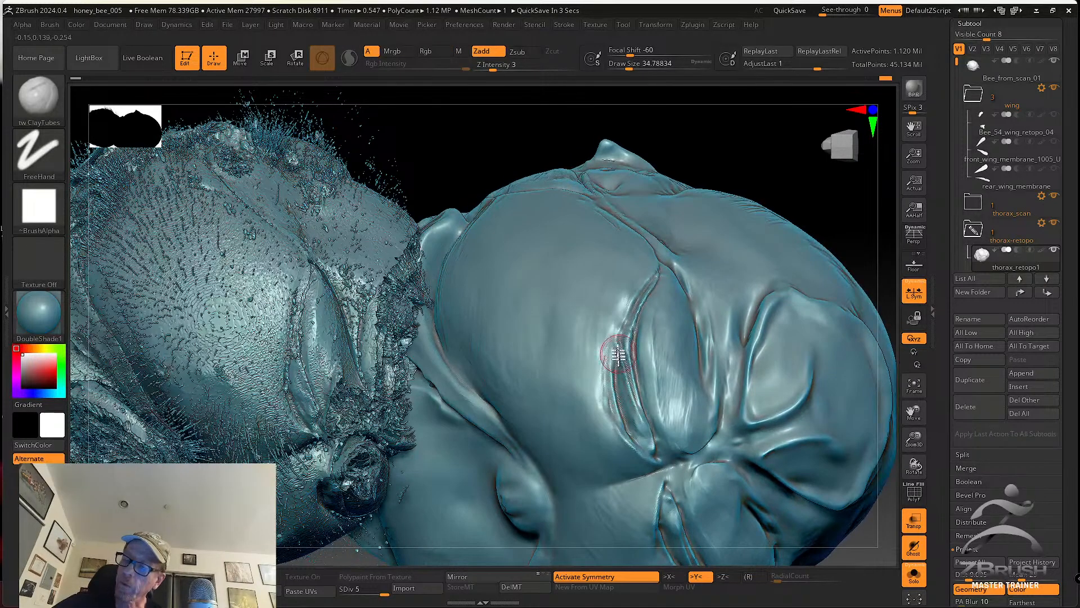
# Touch up the narrow plate, set the draw size to about 37 and shape the domed plate's edge along the groove
pyautogui.click(38, 96)
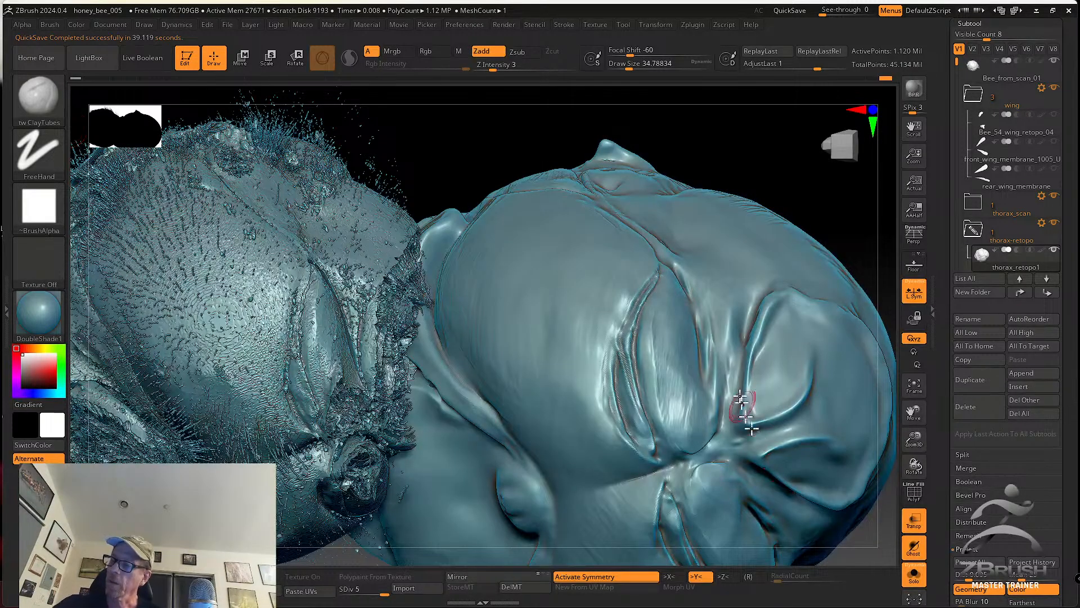
pyautogui.keyDown('ctrl'); pyautogui.moveTo(680, 381); pyautogui.dragTo(678, 394, button='right'); pyautogui.keyUp('ctrl')
pyautogui.moveTo(664, 310)
pyautogui.mouseDown()
pyautogui.moveTo(653, 328)
pyautogui.moveTo(670, 337)
pyautogui.moveTo(697, 410)
pyautogui.moveTo(690, 453)
pyautogui.moveTo(700, 413)
pyautogui.moveTo(678, 423)
pyautogui.moveTo(677, 317)
pyautogui.moveTo(667, 345)
pyautogui.moveTo(656, 309)
pyautogui.moveTo(668, 283)
pyautogui.moveTo(667, 371)
pyautogui.mouseUp()
pyautogui.keyDown('alt'); pyautogui.moveTo(652, 331); pyautogui.dragTo(647, 347, button='right'); pyautogui.keyUp('alt')
pyautogui.press('s')
pyautogui.moveTo(609, 412); pyautogui.dragTo(627, 467)
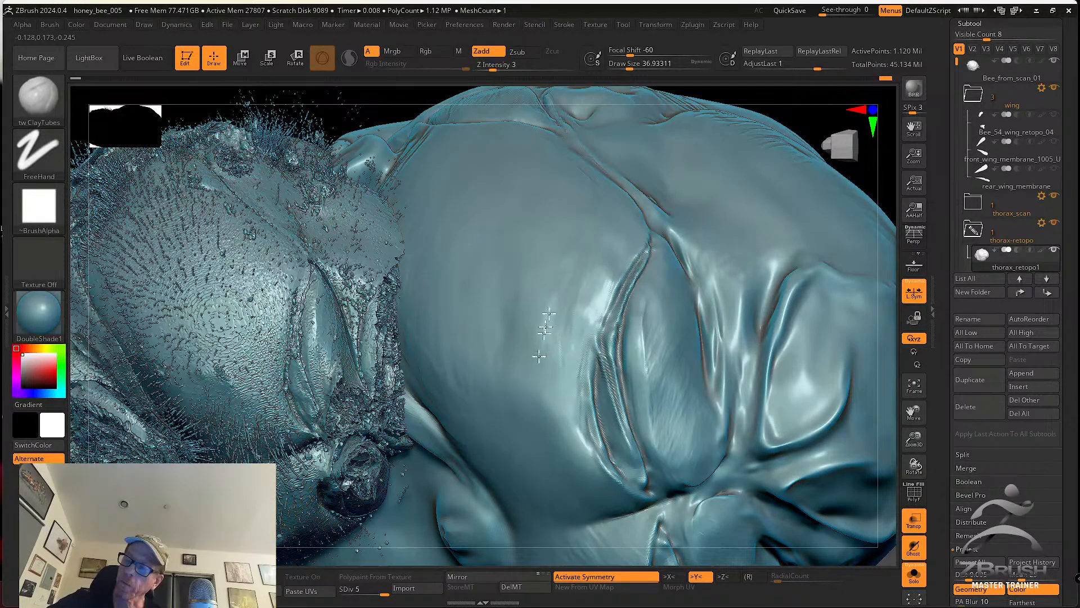
# Set the tw ClayTubes draw size to about 33
pyautogui.press('s')
pyautogui.moveTo(620, 404); pyautogui.dragTo(617, 404)
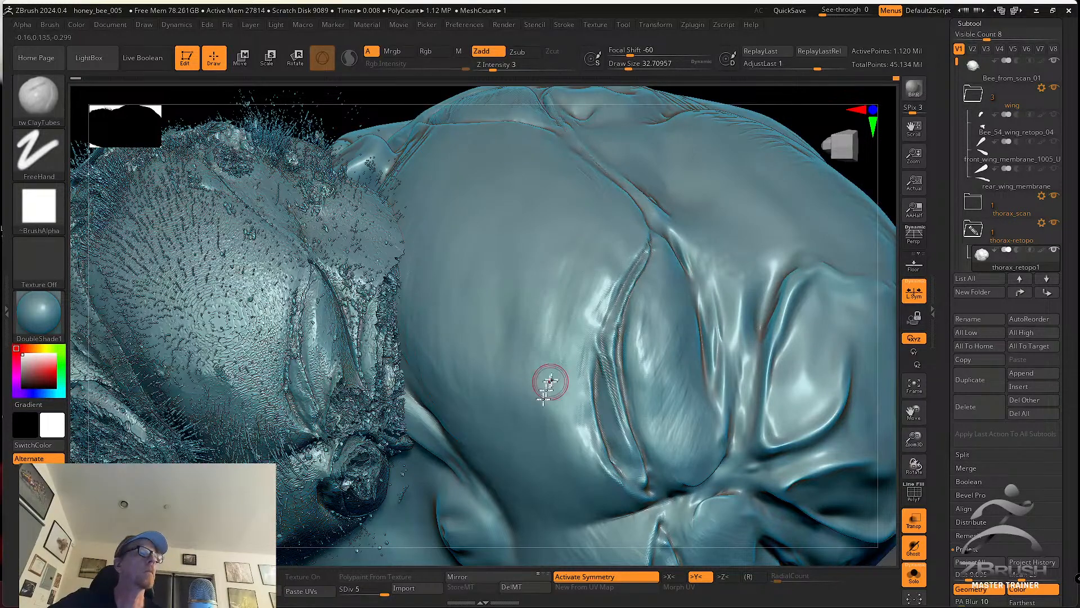
pyautogui.moveTo(572, 368); pyautogui.dragTo(588, 349, button='right')
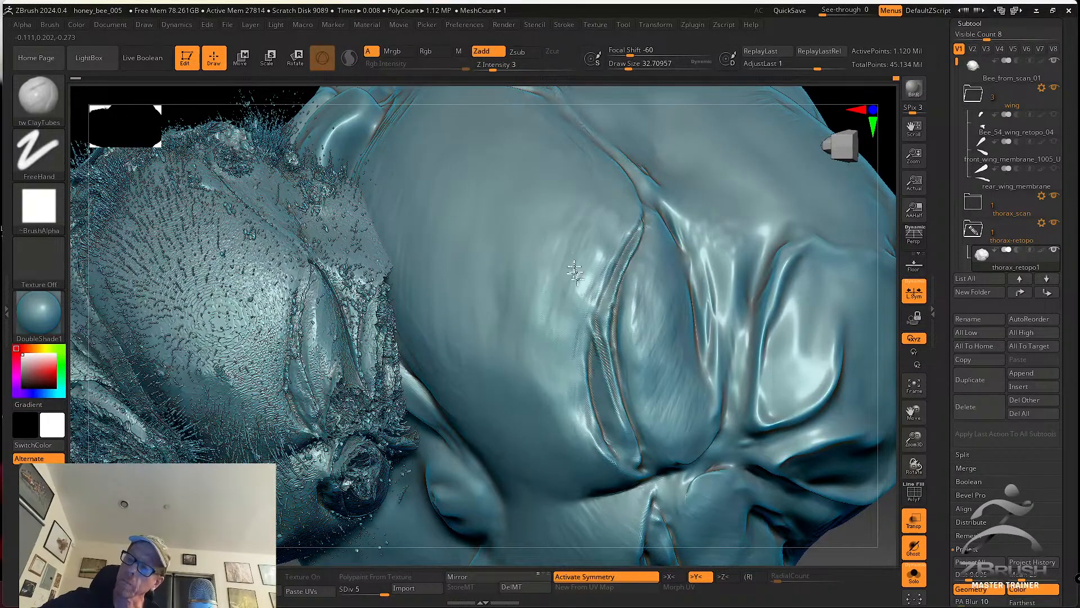
# Frame the whole thorax and turn off Solo mode
pyautogui.keyDown('ctrl'); pyautogui.moveTo(665, 328); pyautogui.dragTo(647, 246, button='right'); pyautogui.keyUp('ctrl')
pyautogui.moveTo(662, 352)
pyautogui.mouseDown(button='right')
pyautogui.moveTo(786, 500)
pyautogui.moveTo(800, 485)
pyautogui.moveTo(795, 501)
pyautogui.moveTo(810, 506)
pyautogui.moveTo(815, 478)
pyautogui.moveTo(788, 472)
pyautogui.moveTo(812, 475)
pyautogui.moveTo(793, 481)
pyautogui.moveTo(784, 453)
pyautogui.moveTo(742, 499)
pyautogui.moveTo(780, 471)
pyautogui.moveTo(762, 489)
pyautogui.mouseUp(button='right')
pyautogui.press('ctrl')
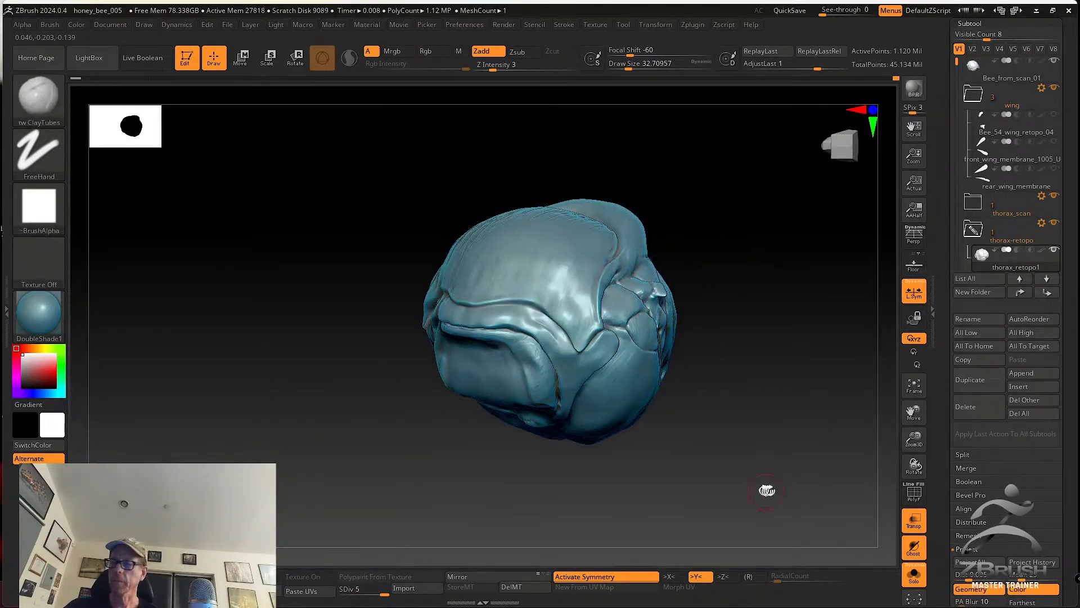
pyautogui.click(914, 574)
pyautogui.moveTo(849, 516); pyautogui.dragTo(802, 490, button='right')
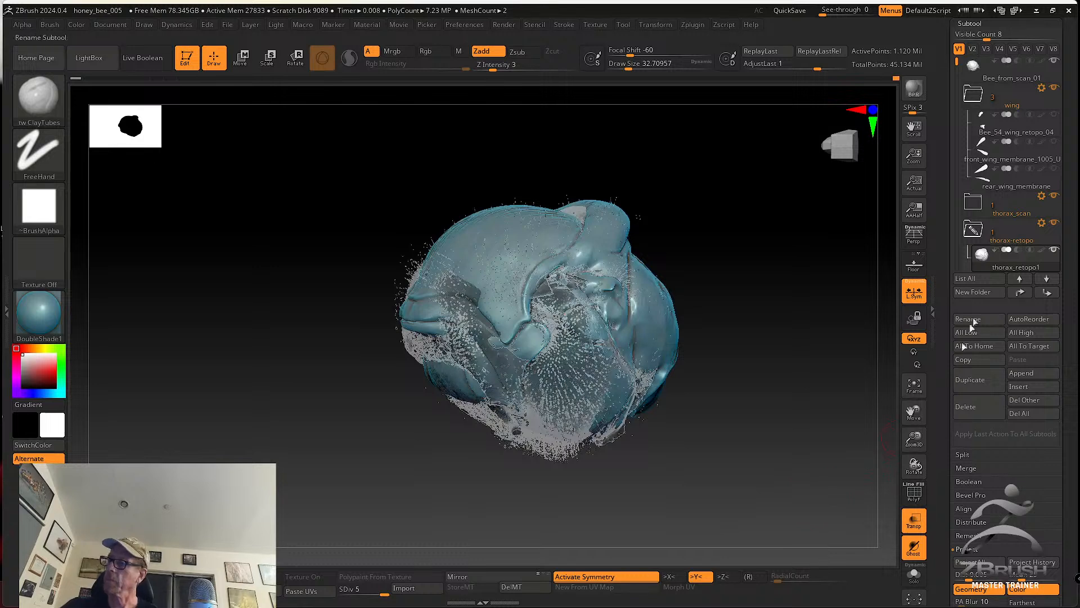
# Show all of the bee's subtools and hide the Bee_from_scan_01 subtool
pyautogui.press('shift')
pyautogui.moveTo(1057, 199)
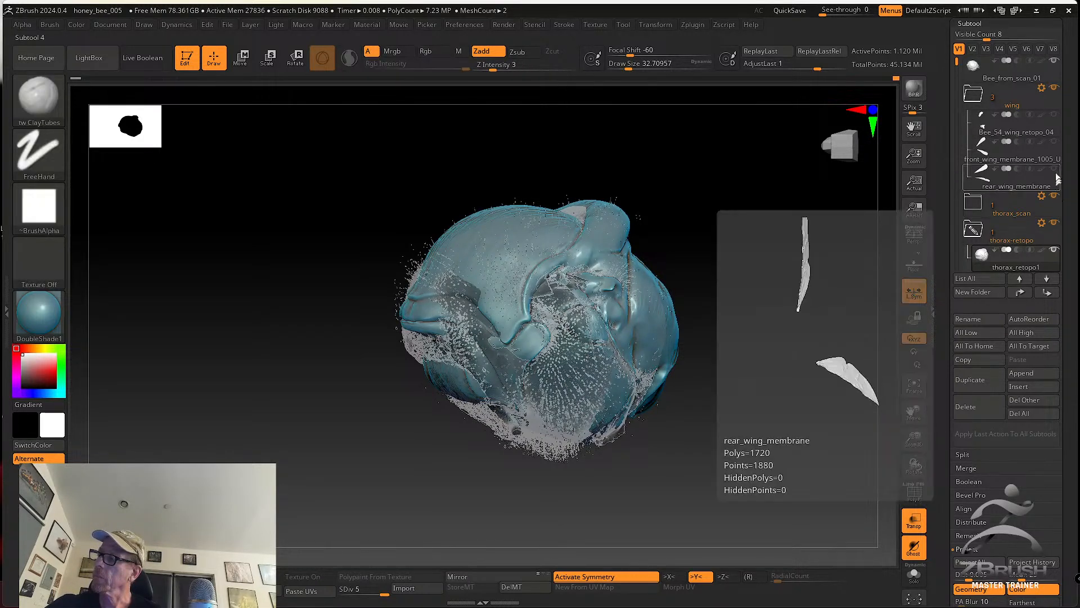
pyautogui.press('shift')
pyautogui.keyDown('shift'); pyautogui.click(1054, 115); pyautogui.keyUp('shift')
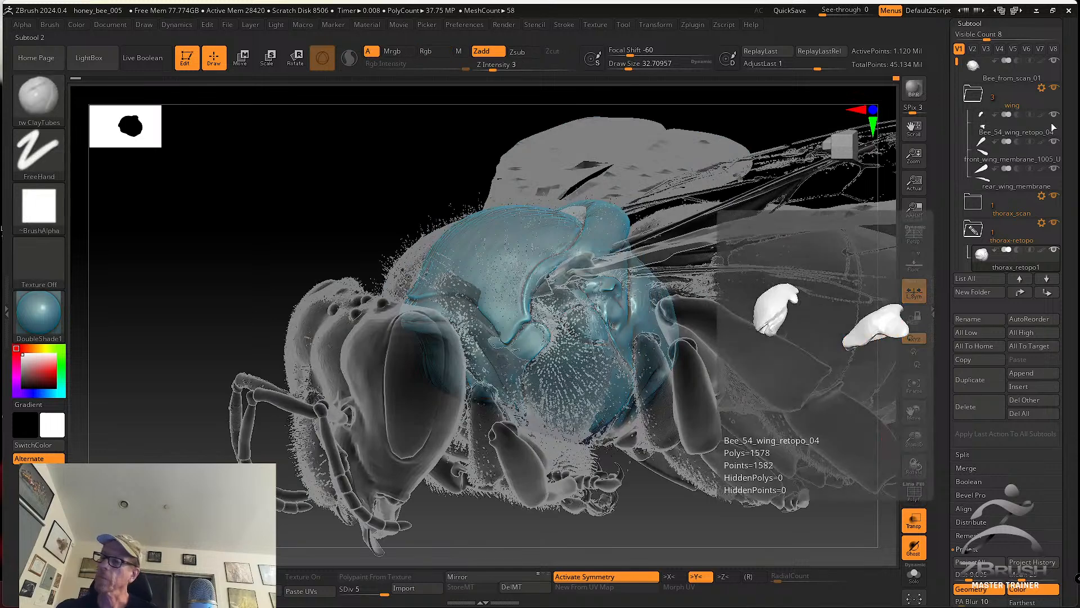
pyautogui.moveTo(1049, 64)
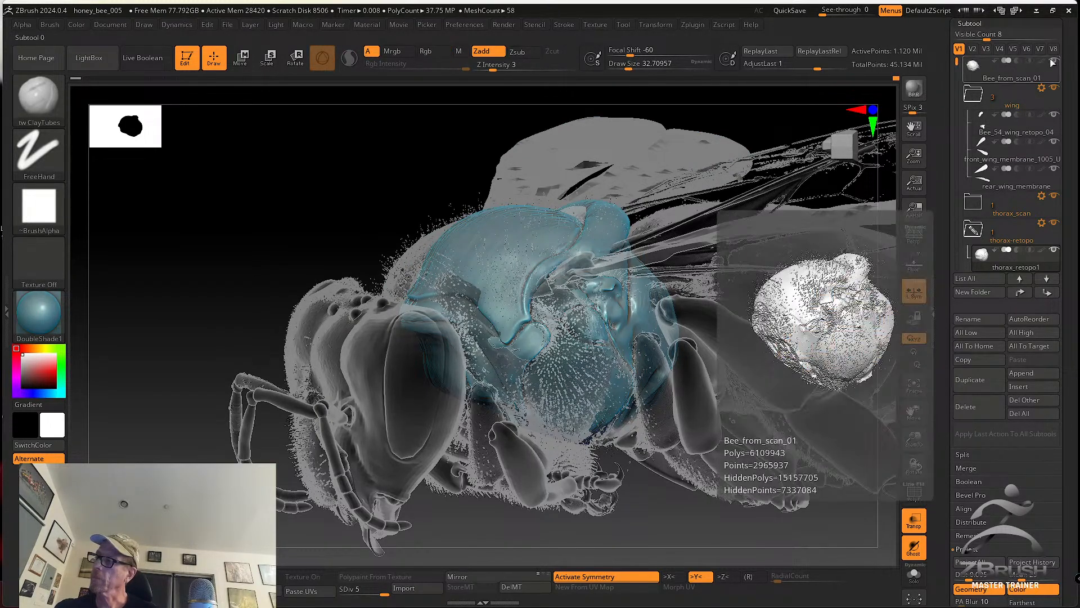
# Select the Bee_54_wing_retopo_04 subtool and turn off transparency for the whole bee
pyautogui.click(1015, 131)
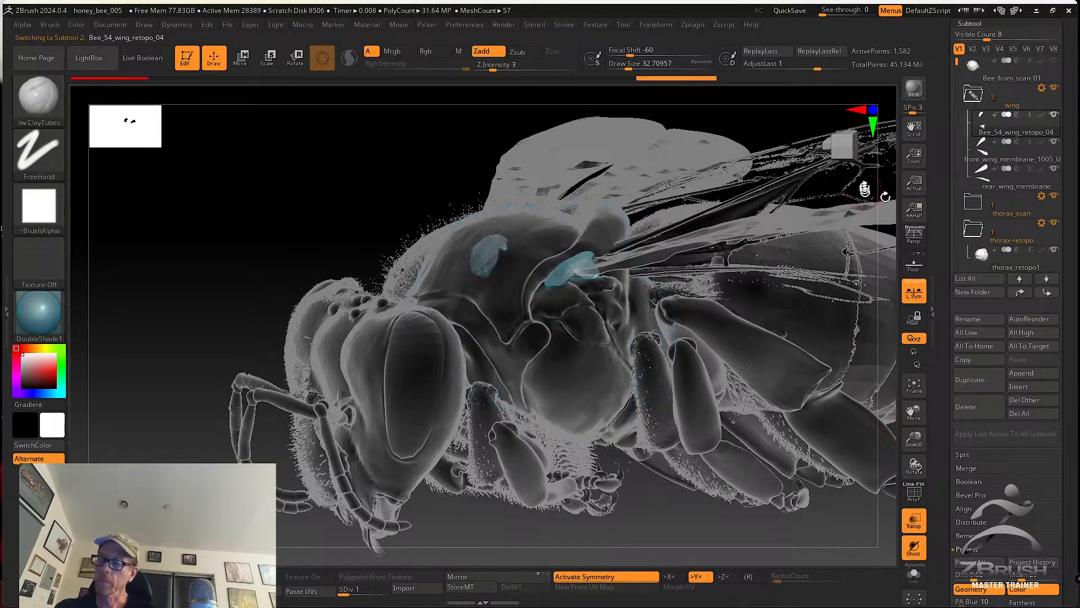
pyautogui.hotkey('shift', 't')
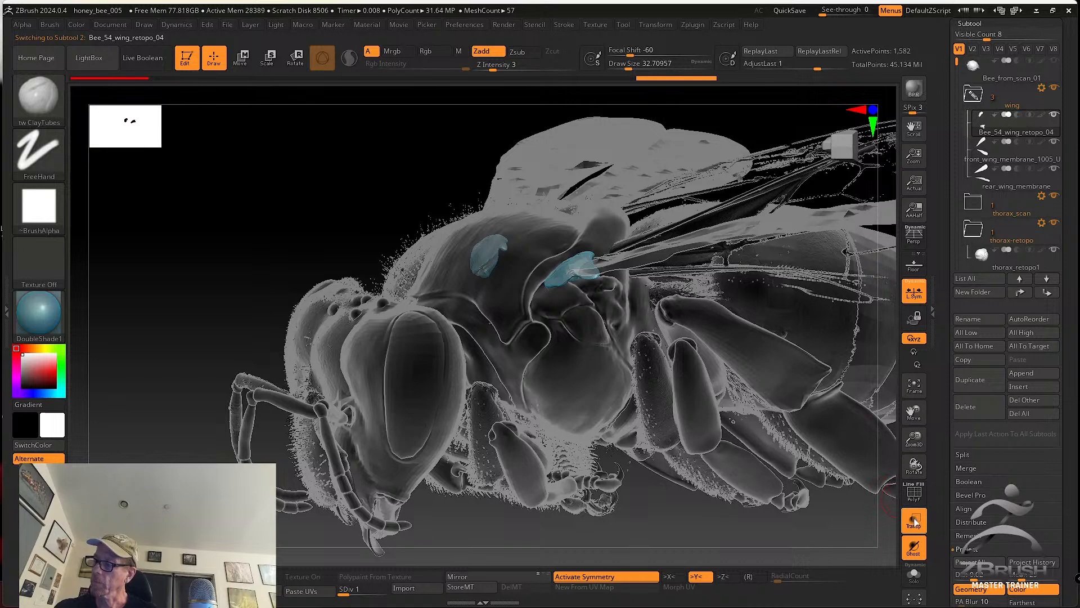
pyautogui.keyDown('alt'); pyautogui.moveTo(821, 509); pyautogui.dragTo(867, 411); pyautogui.keyUp('alt')
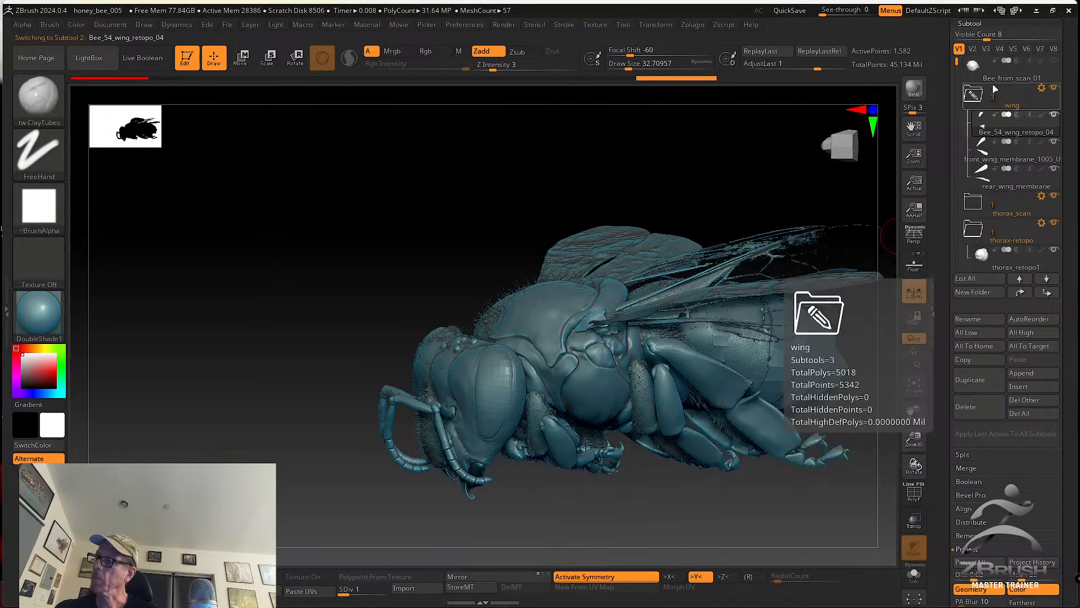
pyautogui.moveTo(710, 180); pyautogui.dragTo(843, 181)
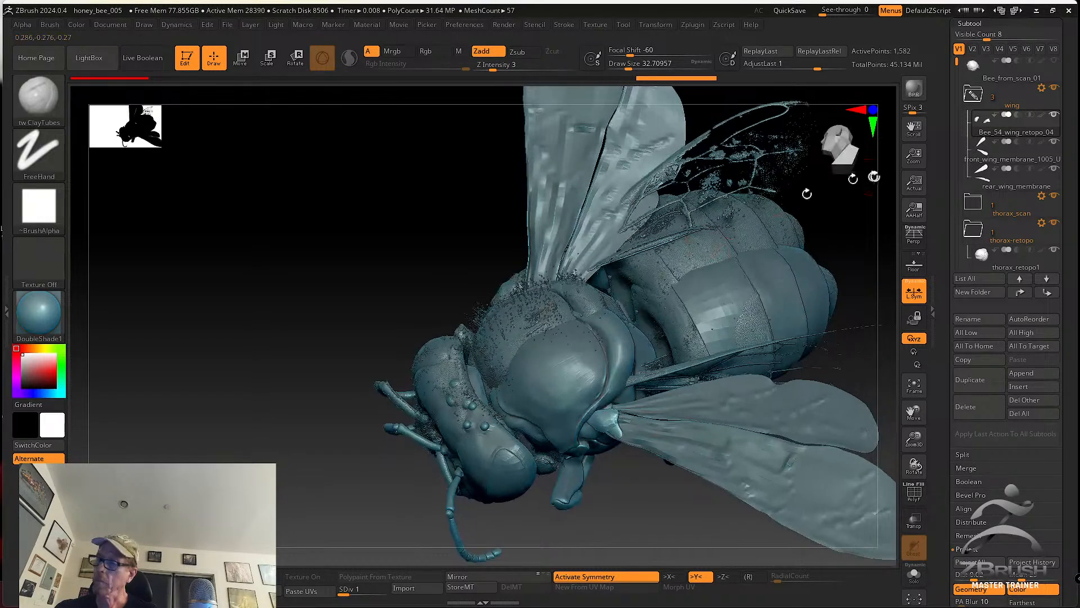
# Hide the scanned wing subtool Bee_54_05 and select the Bee_54_04 subtool
pyautogui.moveTo(958, 64); pyautogui.dragTo(962, 90)
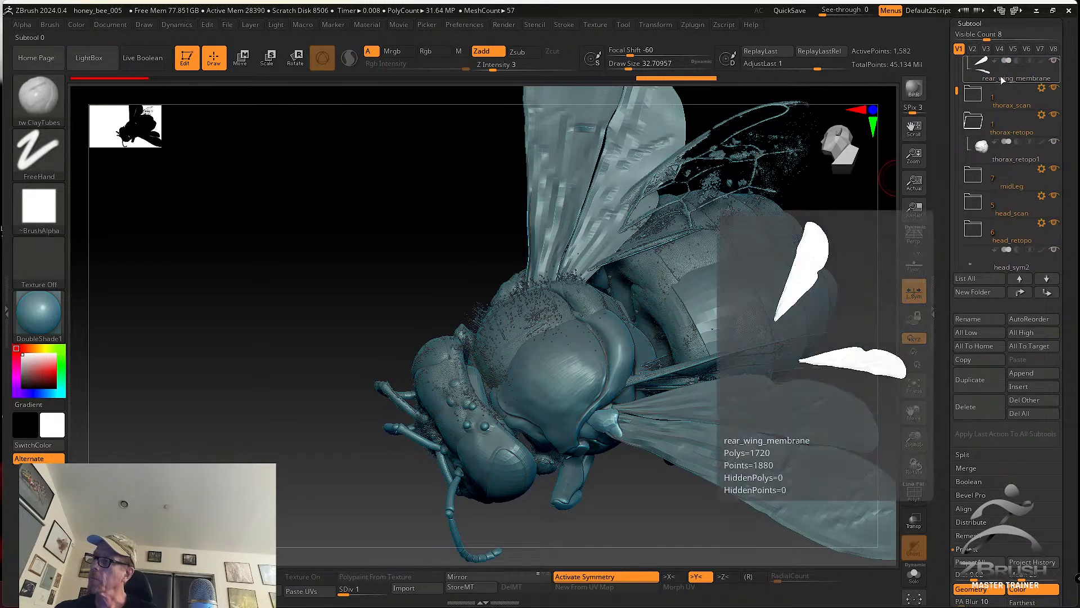
pyautogui.keyDown('alt'); pyautogui.click(773, 117); pyautogui.keyUp('alt')
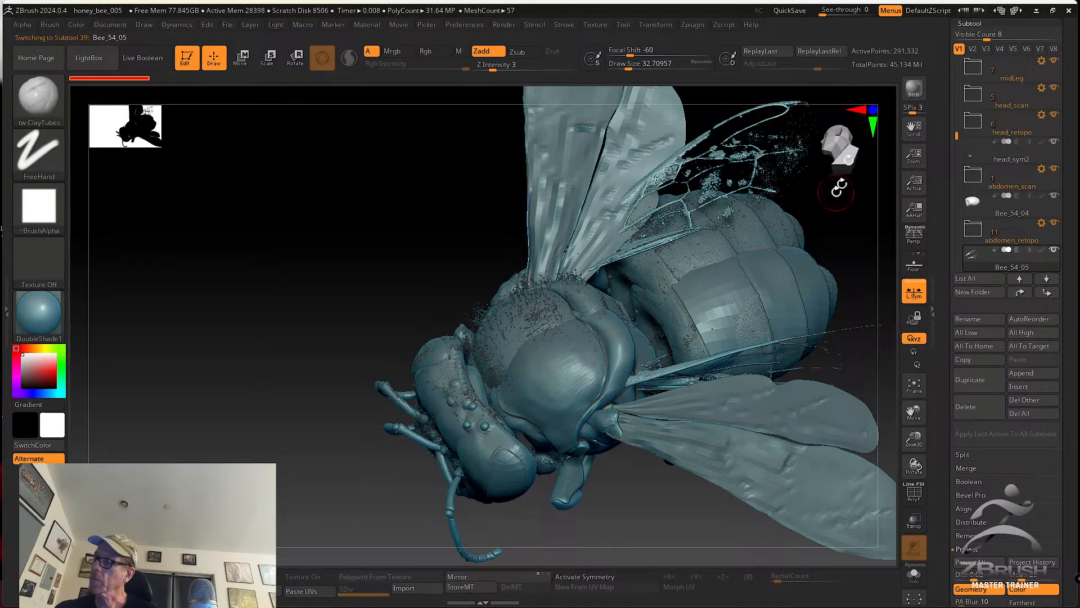
pyautogui.click(1056, 251)
pyautogui.click(1038, 211)
pyautogui.moveTo(831, 223); pyautogui.dragTo(736, 188)
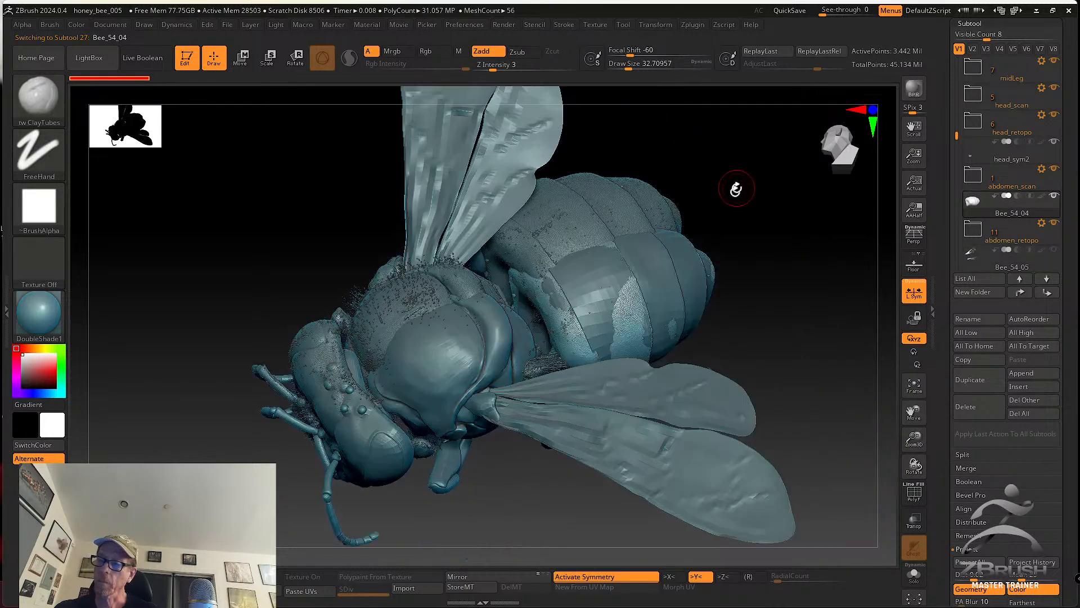
# Hide the abdomen_scan folder and select the midLeg folder
pyautogui.keyDown('alt'); pyautogui.click(619, 195); pyautogui.keyUp('alt')
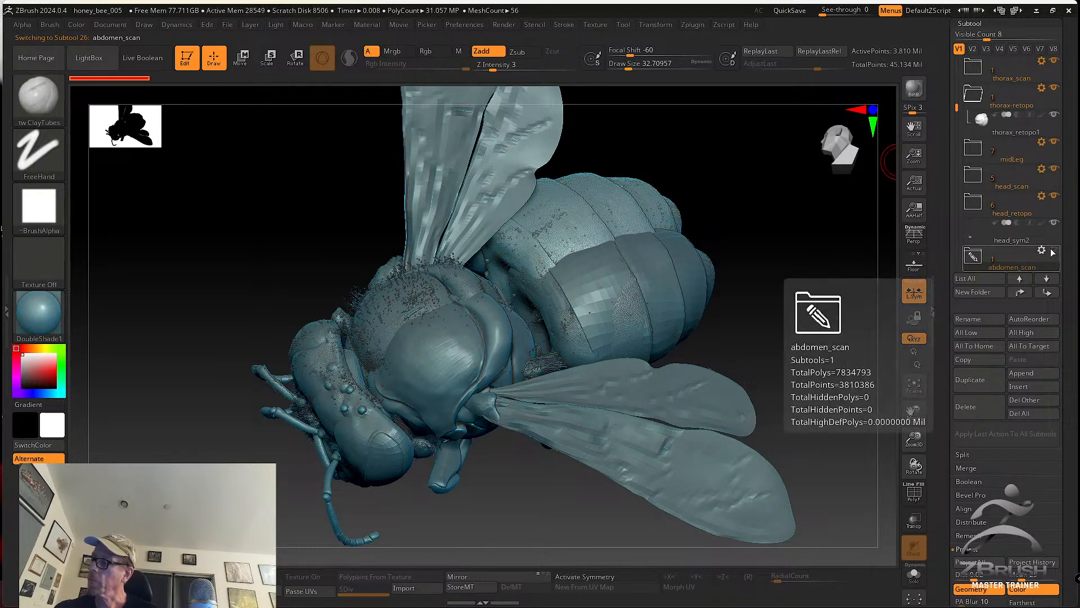
pyautogui.click(1011, 141)
pyautogui.moveTo(791, 225); pyautogui.dragTo(628, 293)
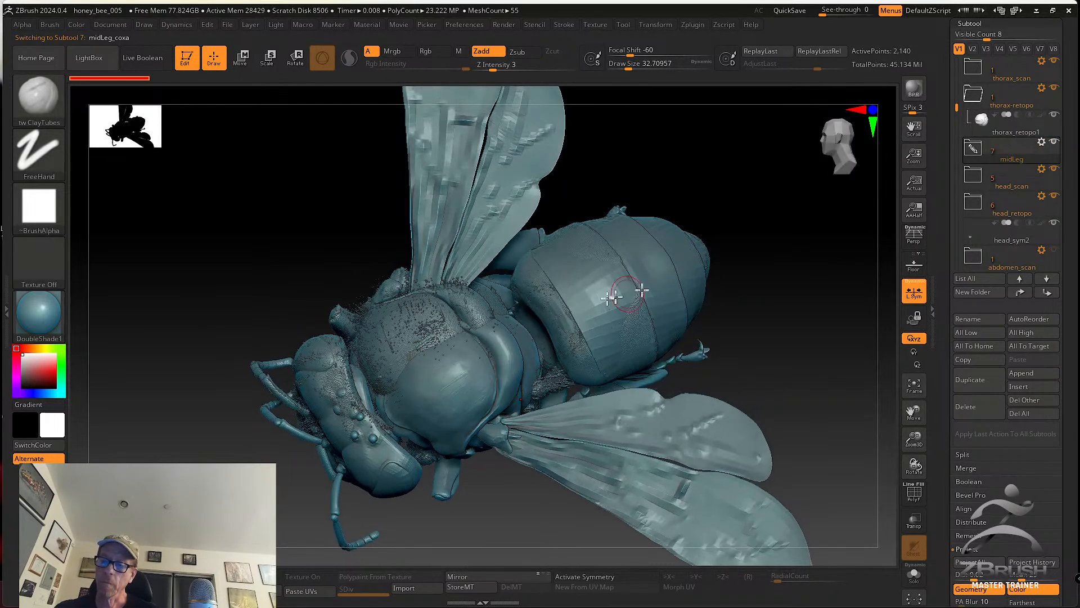
# Hide the thorax_scan folder and make thorax_retopo1 the active subtool
pyautogui.keyDown('alt'); pyautogui.click(429, 313); pyautogui.keyUp('alt')
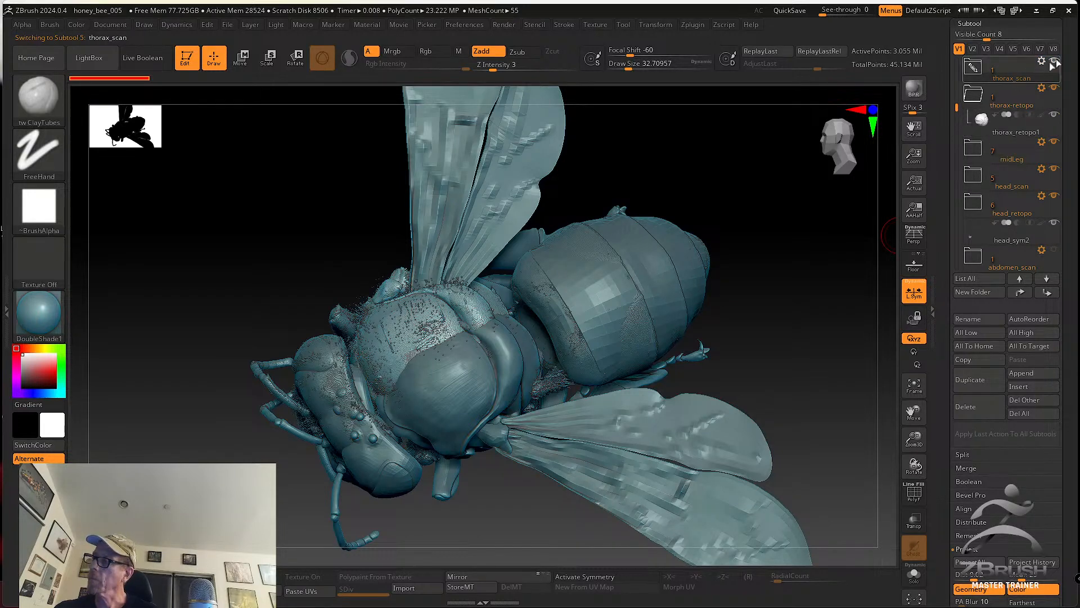
pyautogui.moveTo(1058, 63)
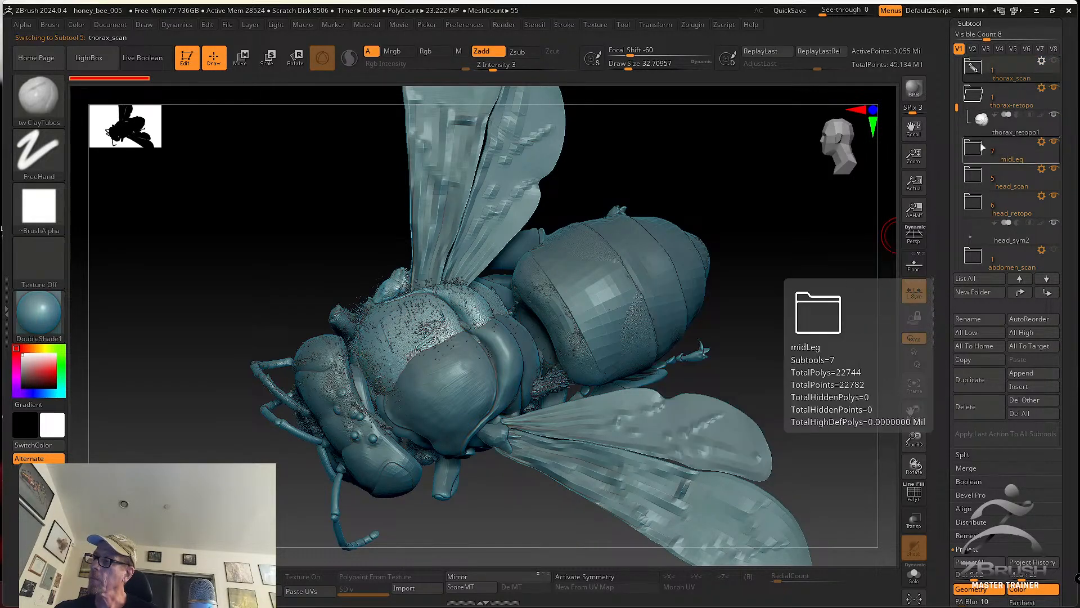
pyautogui.click(1009, 131)
pyautogui.moveTo(807, 229); pyautogui.dragTo(861, 183)
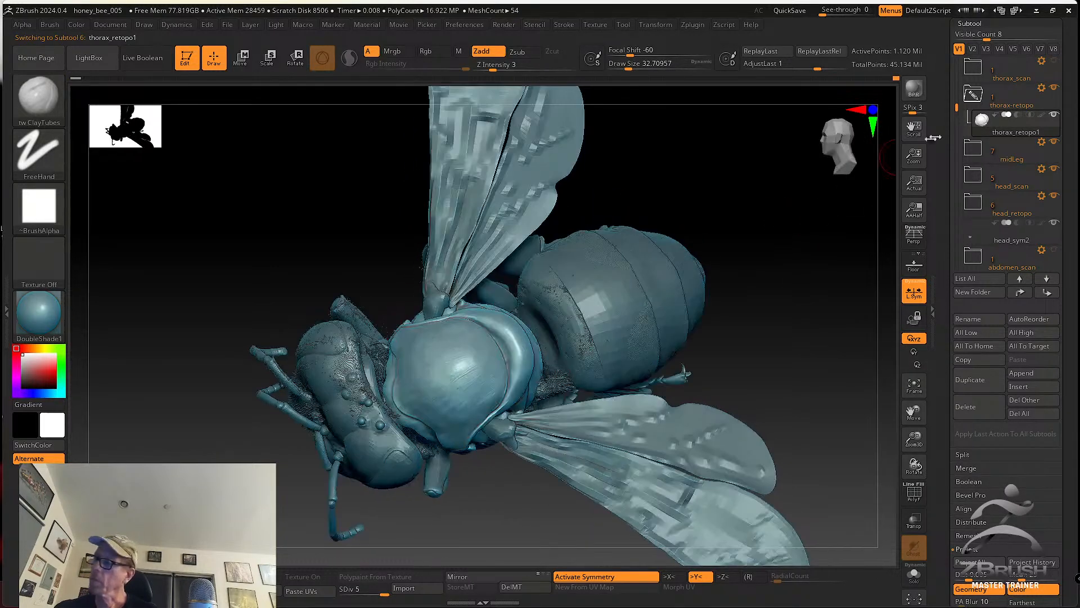
# Hide the head_scan folder and view the assembled bee from above
pyautogui.moveTo(957, 106); pyautogui.dragTo(966, 78)
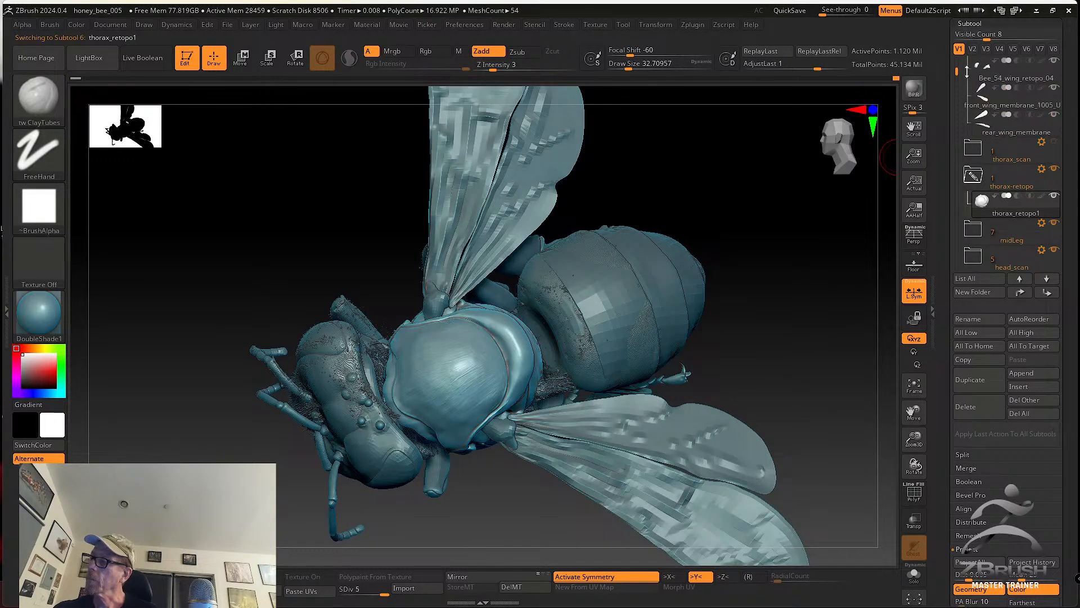
pyautogui.moveTo(973, 176)
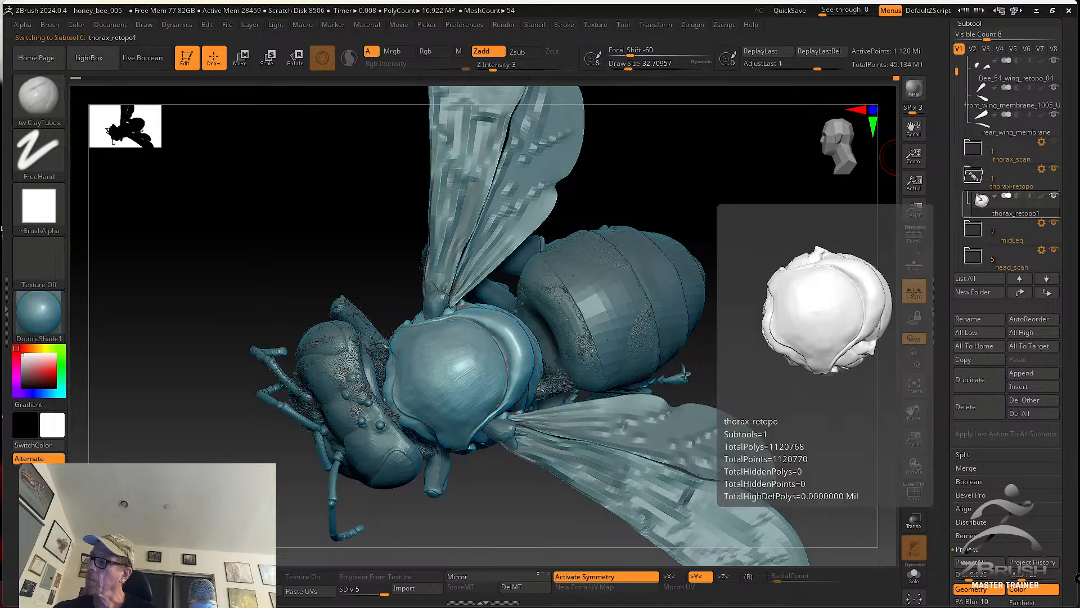
pyautogui.click(1054, 249)
pyautogui.moveTo(784, 260); pyautogui.dragTo(718, 264)
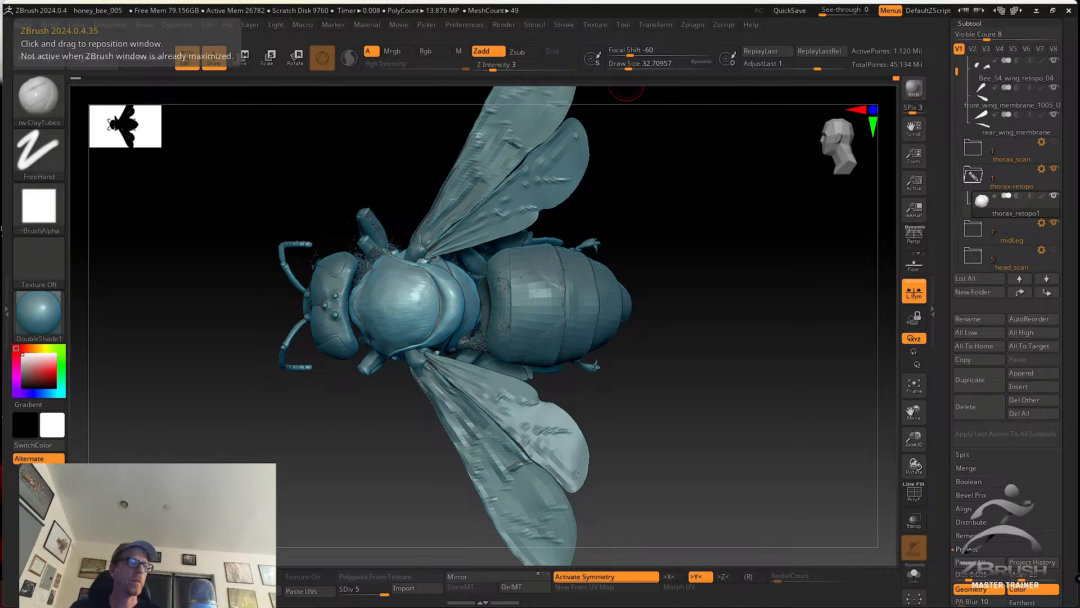
# Switch to Chrome and open the Portfolio section of bloopatone.com
pyautogui.click(1036, 11)
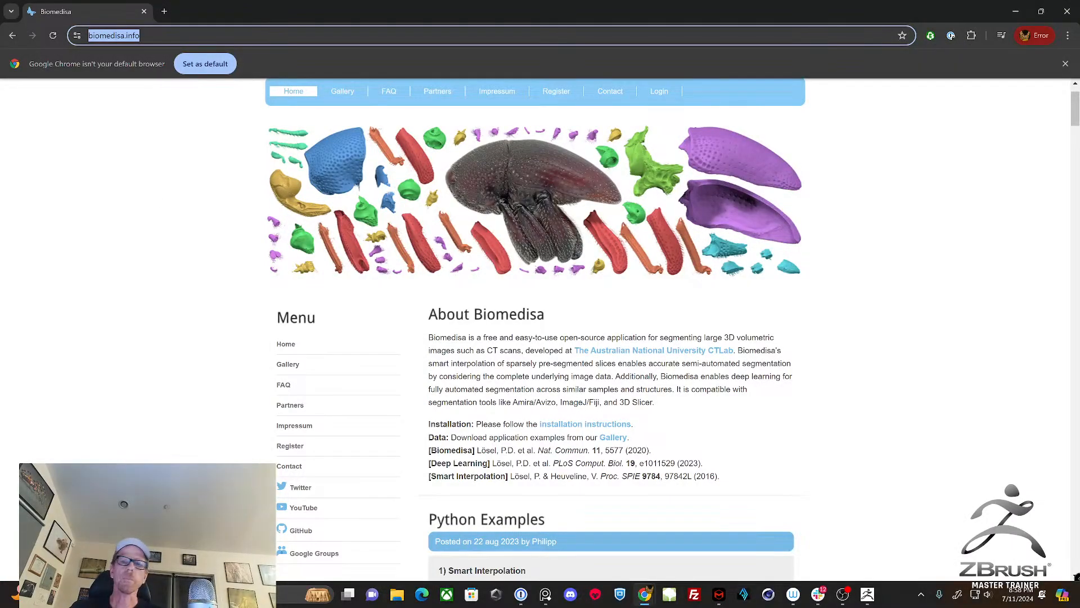
pyautogui.write('bloopatone.com')
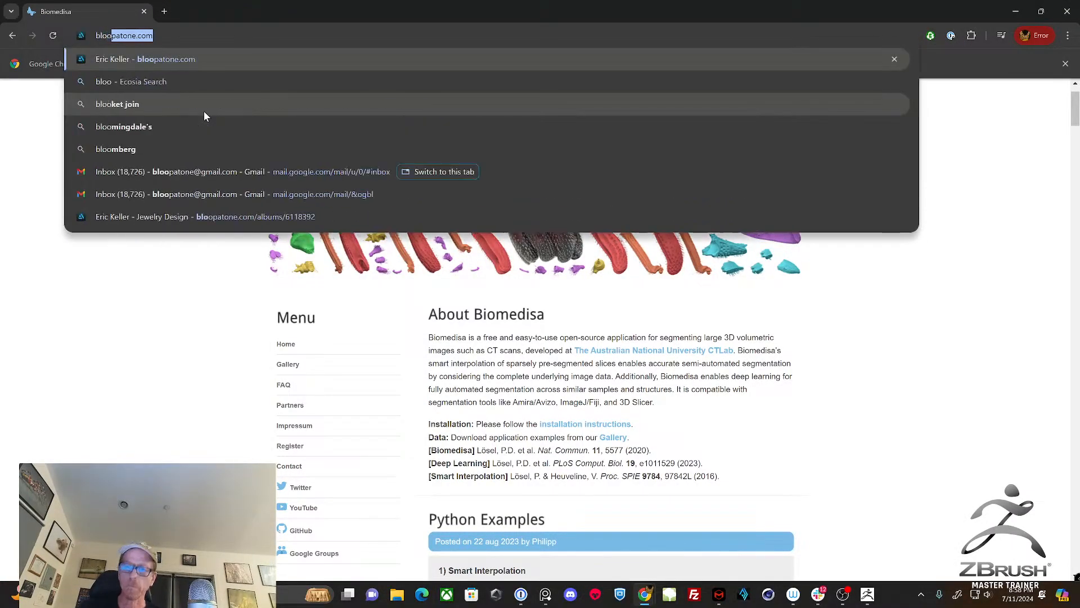
pyautogui.press('Return')
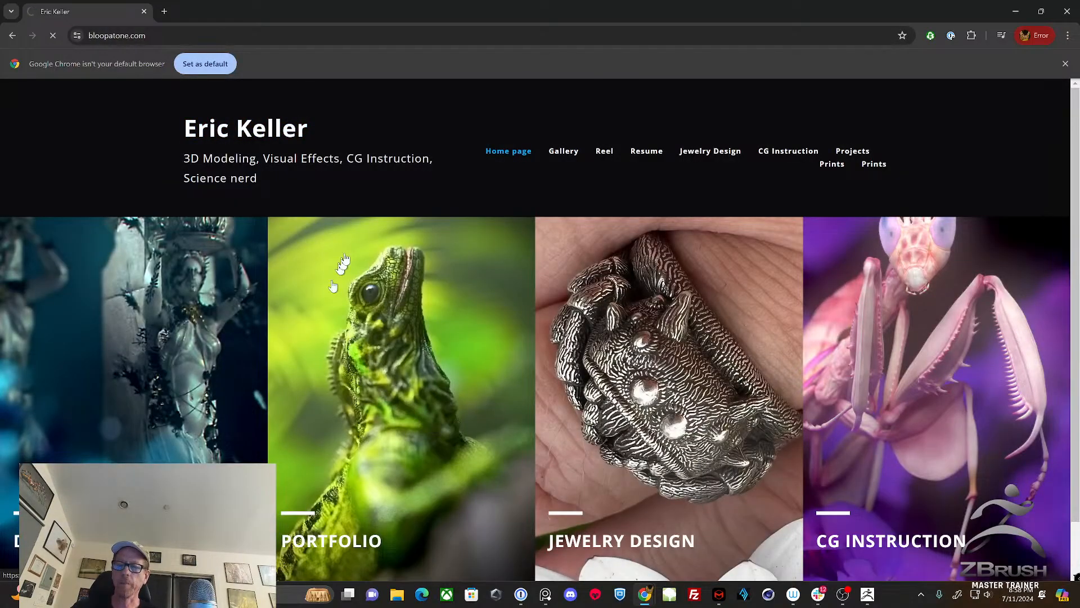
pyautogui.click(326, 304)
# Find the Pseudoscorpion for VR project in the portfolio and open it
pyautogui.scroll(-5, 350, 315)
pyautogui.scroll(-20, 354, 326)
pyautogui.scroll(-20, 361, 344)
pyautogui.scroll(-12, 360, 353)
pyautogui.scroll(-9, 357, 385)
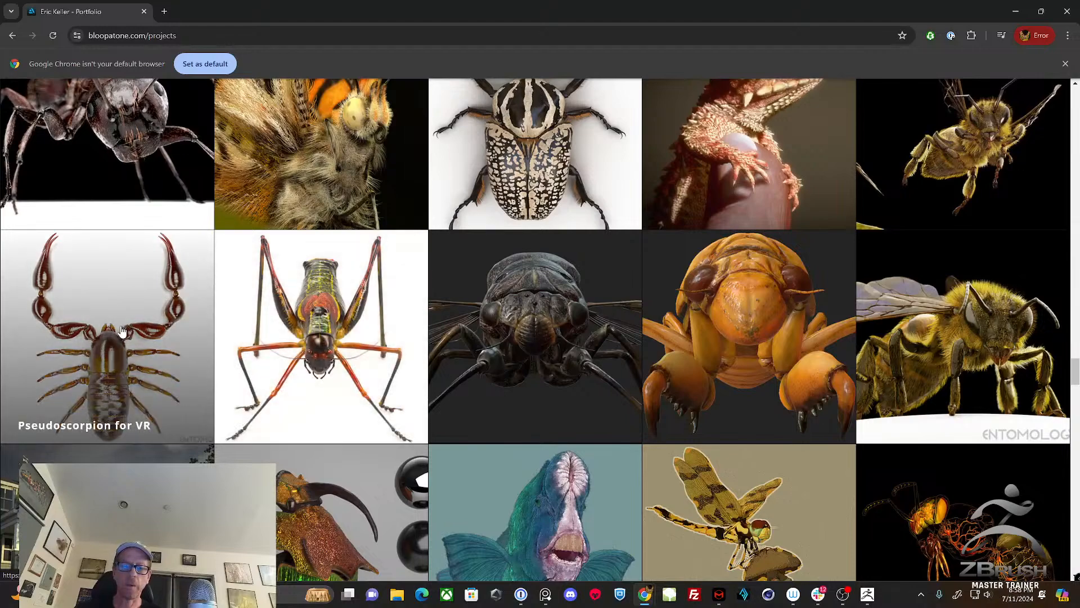
# Examine the pseudoscorpion project's renders, Substance Painter and Maya screenshots, and ZBrush sculpt images
pyautogui.scroll(-4, 225, 349)
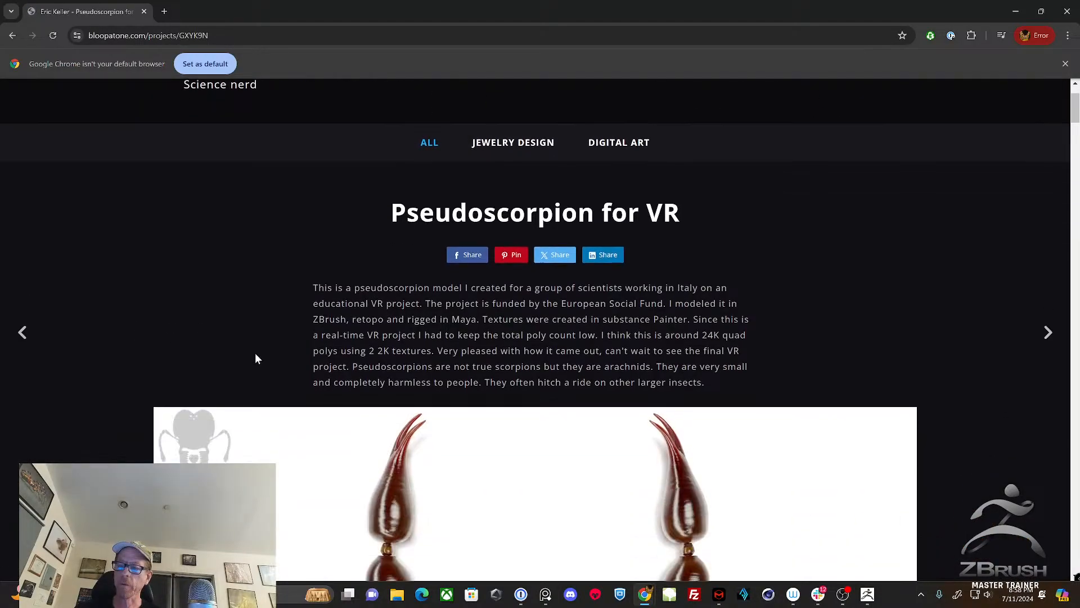
pyautogui.scroll(-14, 255, 363)
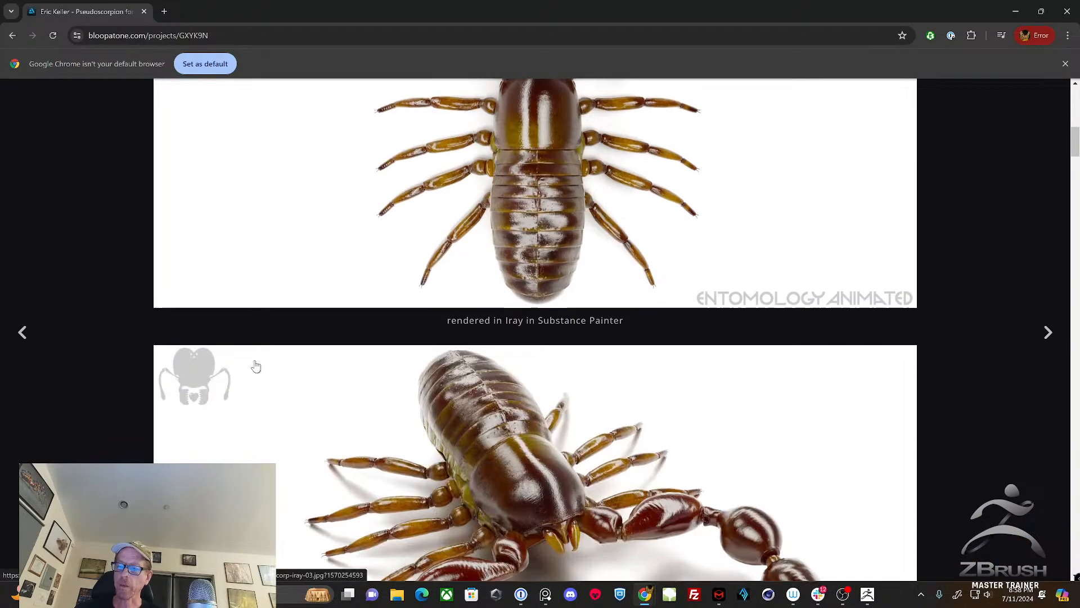
pyautogui.scroll(-6, 254, 366)
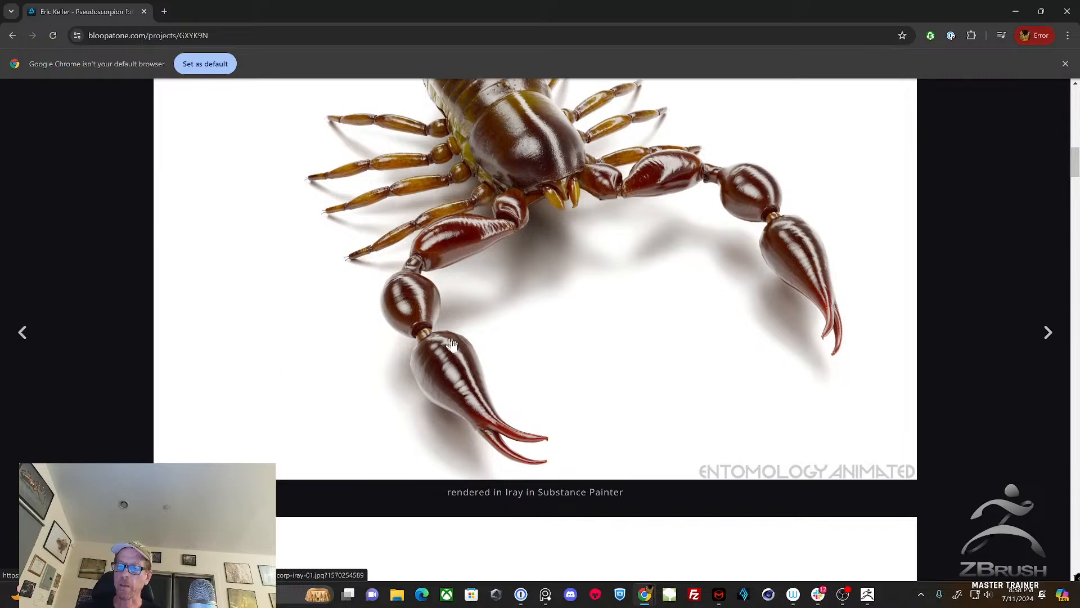
pyautogui.scroll(-16, 425, 388)
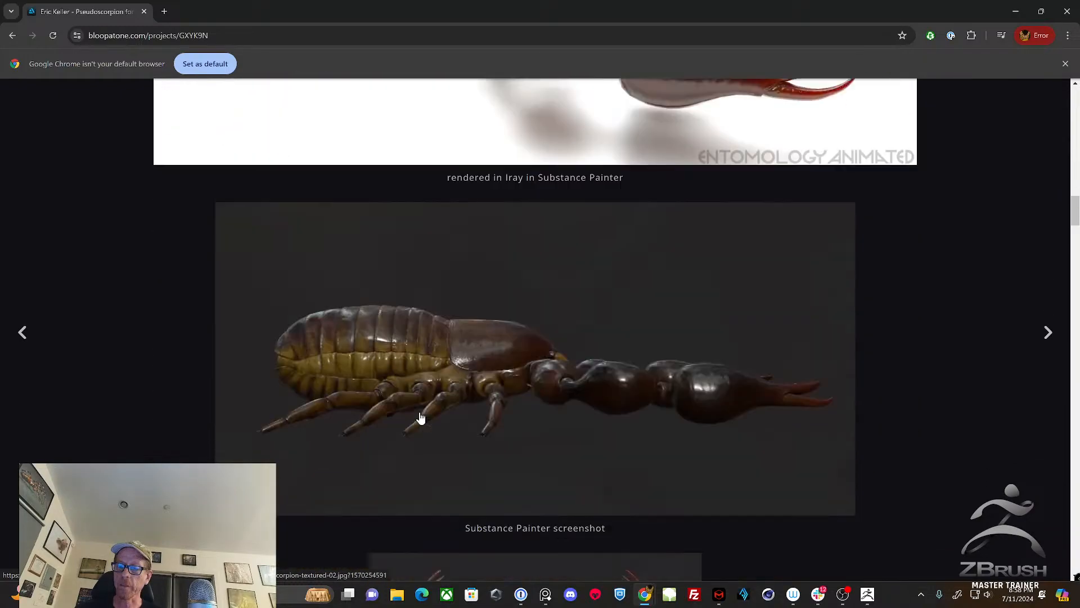
pyautogui.scroll(-12, 420, 416)
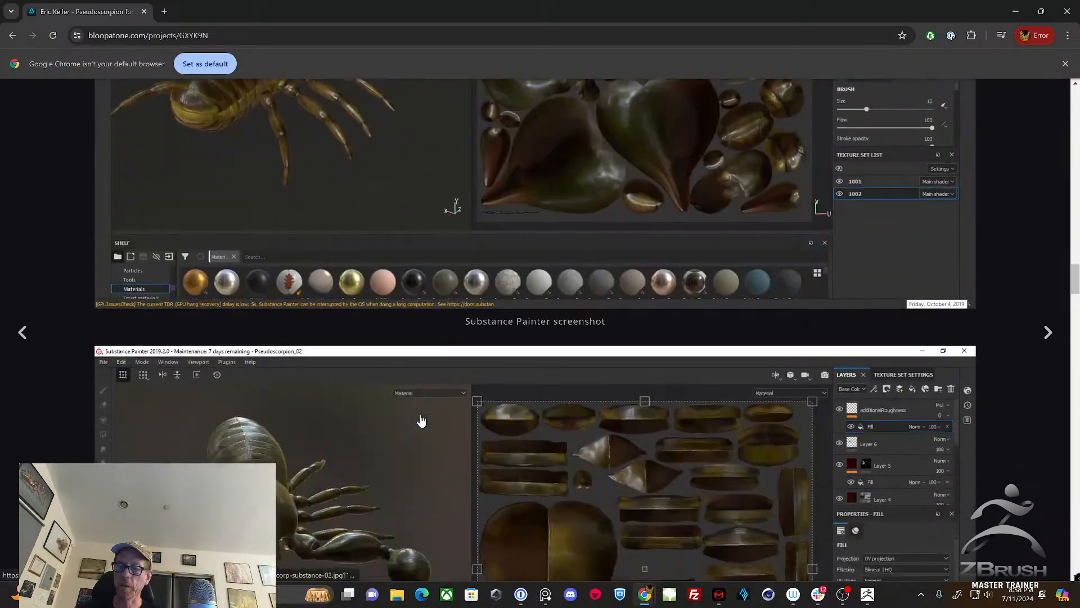
pyautogui.scroll(-20, 419, 423)
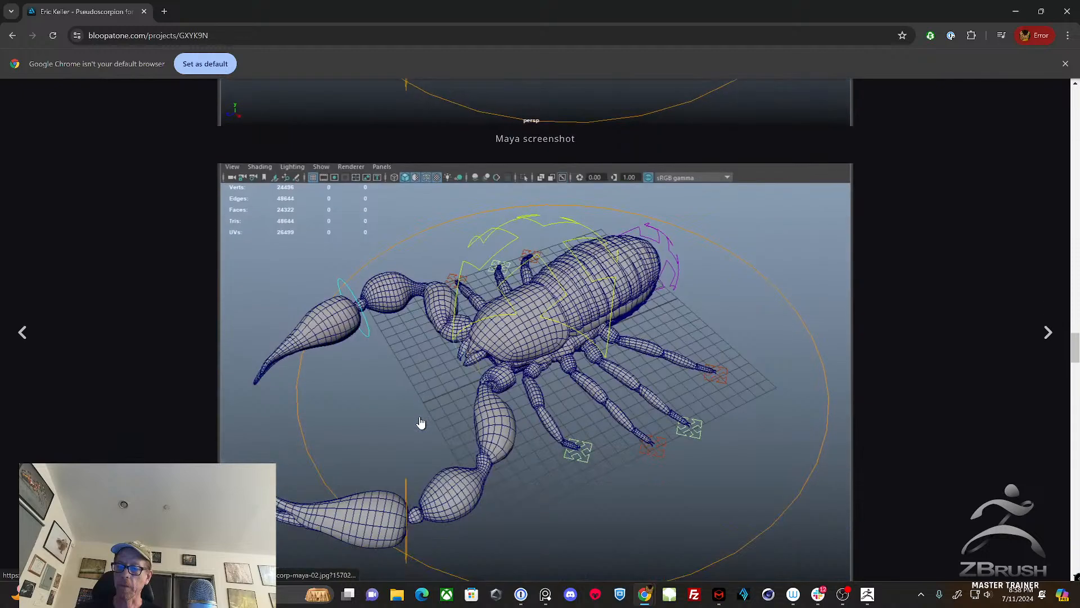
pyautogui.scroll(-13, 420, 423)
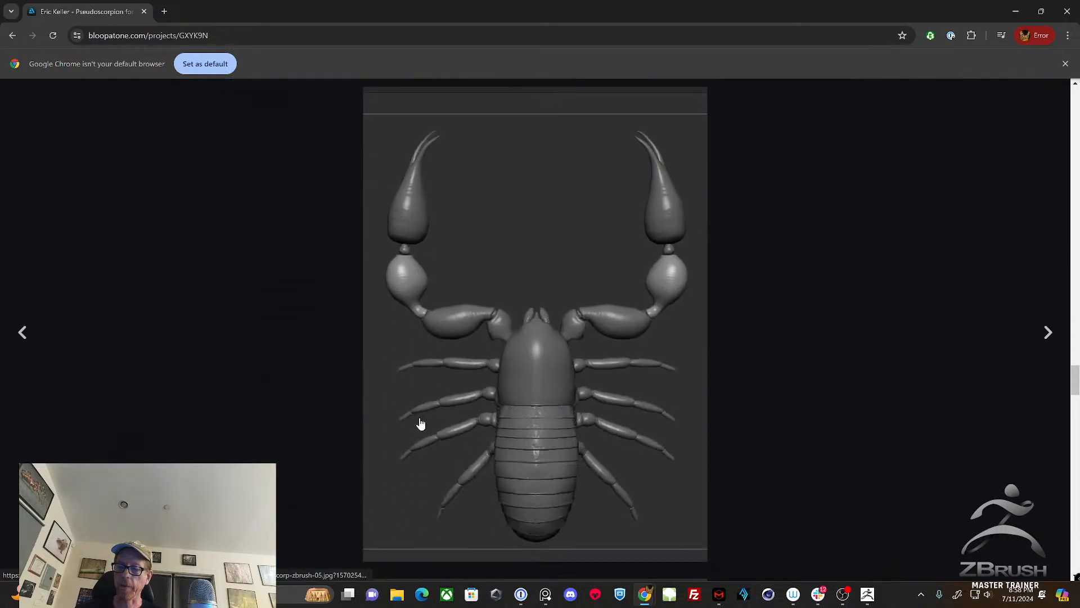
pyautogui.scroll(-3, 419, 423)
pyautogui.scroll(-10, 422, 428)
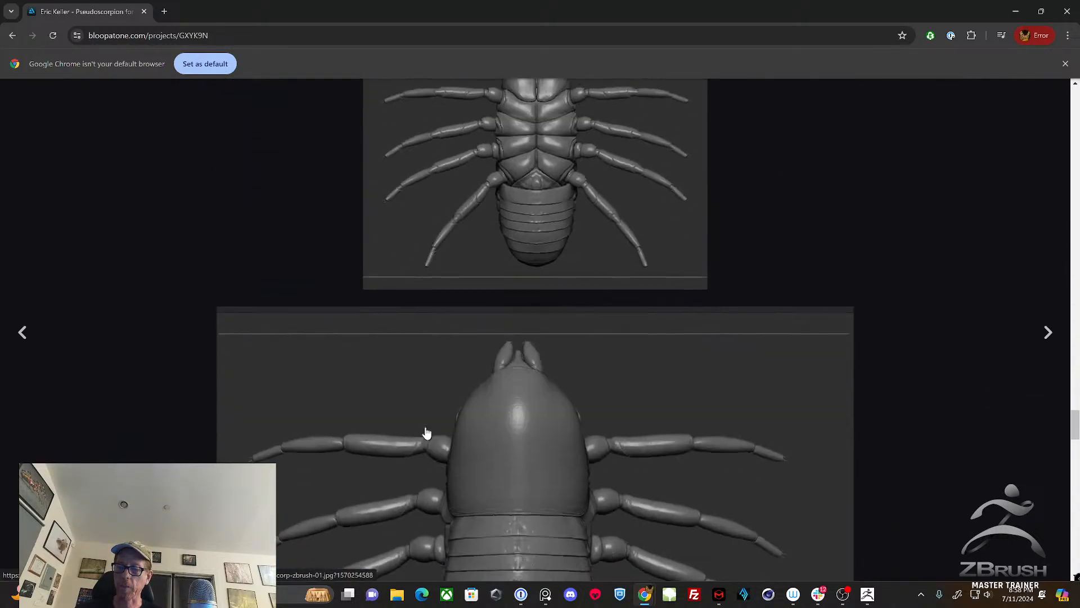
pyautogui.scroll(3, 430, 436)
pyautogui.scroll(-13, 430, 433)
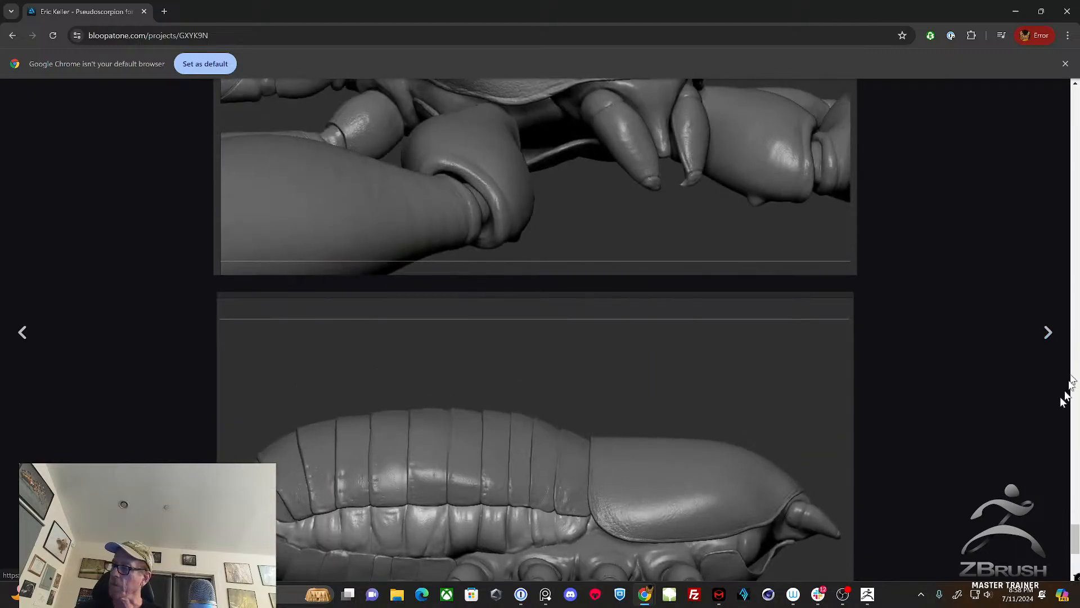
# Review the pseudoscorpion project's description and its Iray renders from Substance Painter
pyautogui.scroll(-4, 1070, 382)
pyautogui.scroll(14, 993, 448)
pyautogui.scroll(15, 994, 449)
pyautogui.scroll(-5, 976, 462)
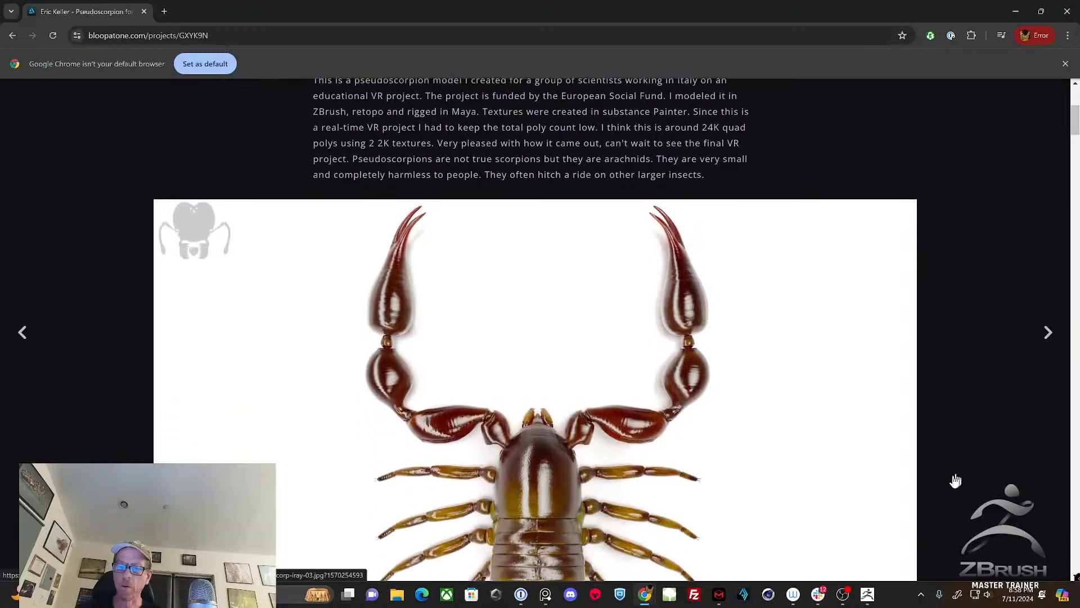
pyautogui.scroll(-3, 957, 479)
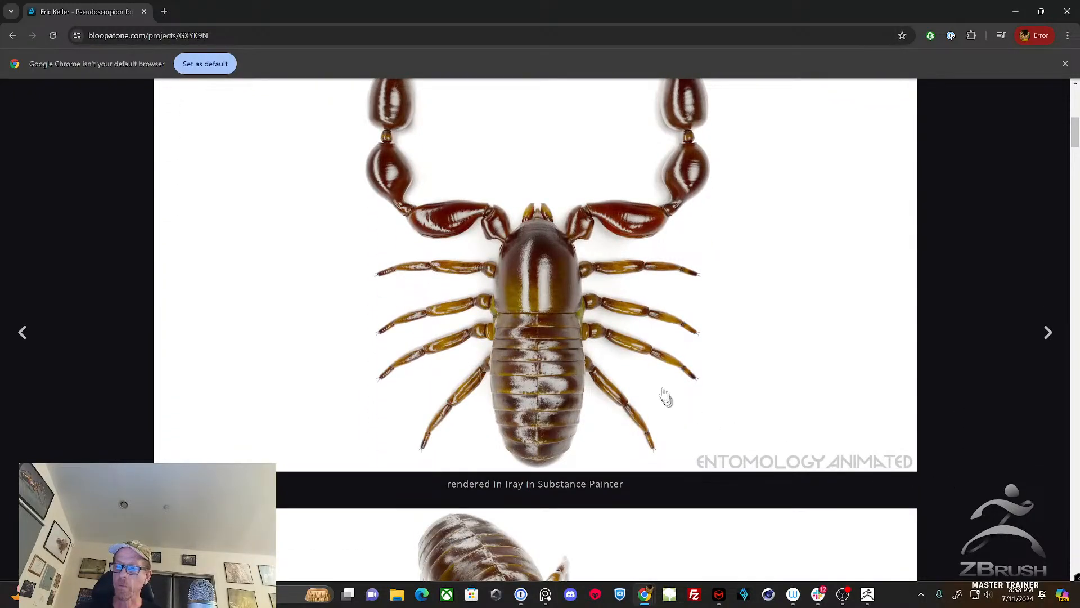
pyautogui.scroll(1, 661, 390)
pyautogui.scroll(-4, 657, 382)
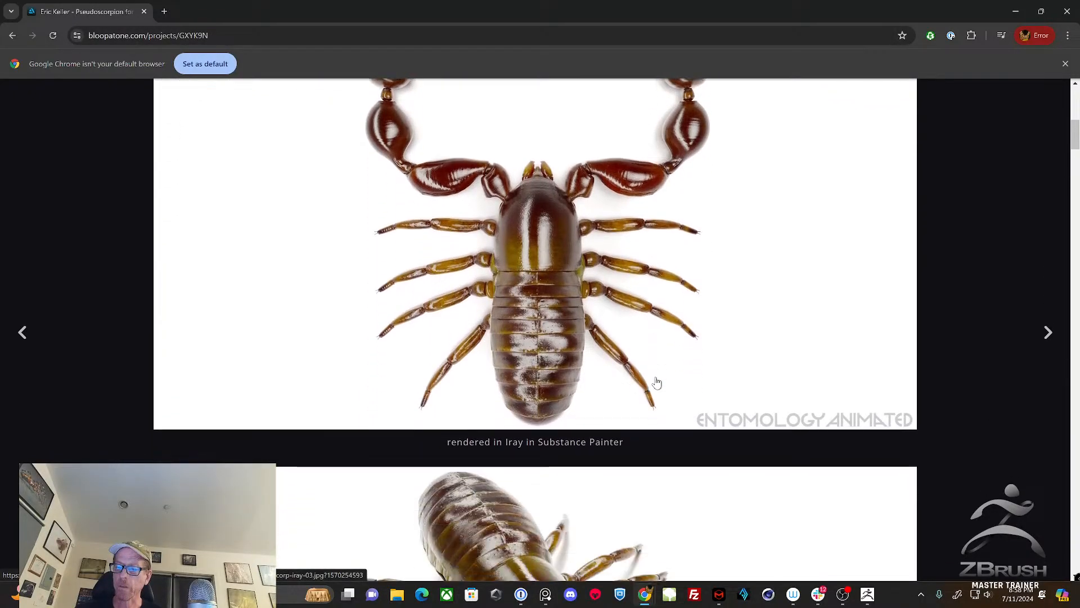
pyautogui.scroll(-13, 657, 382)
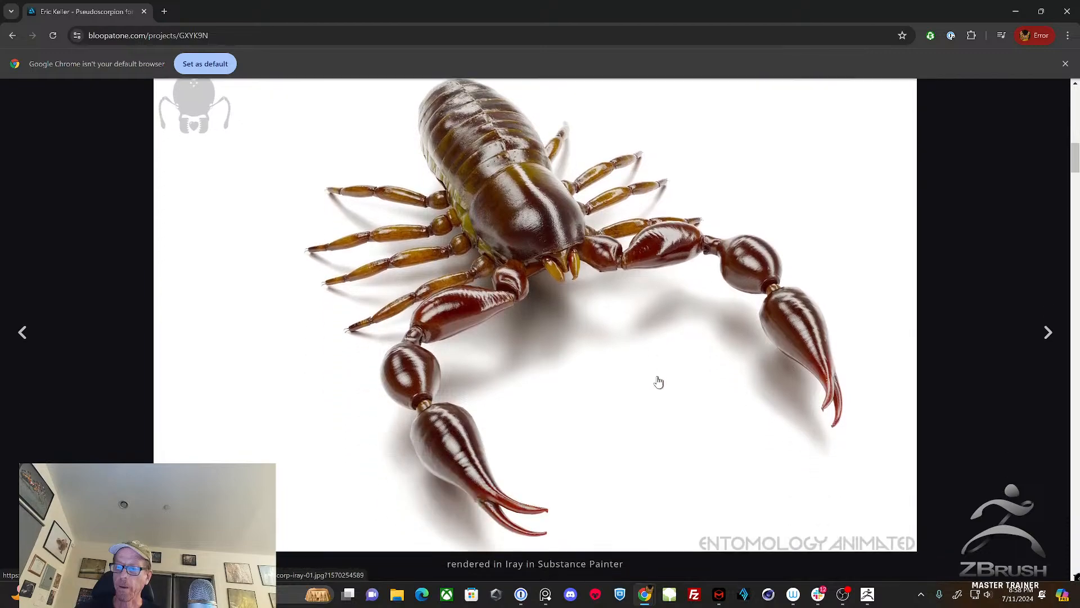
pyautogui.scroll(1, 660, 380)
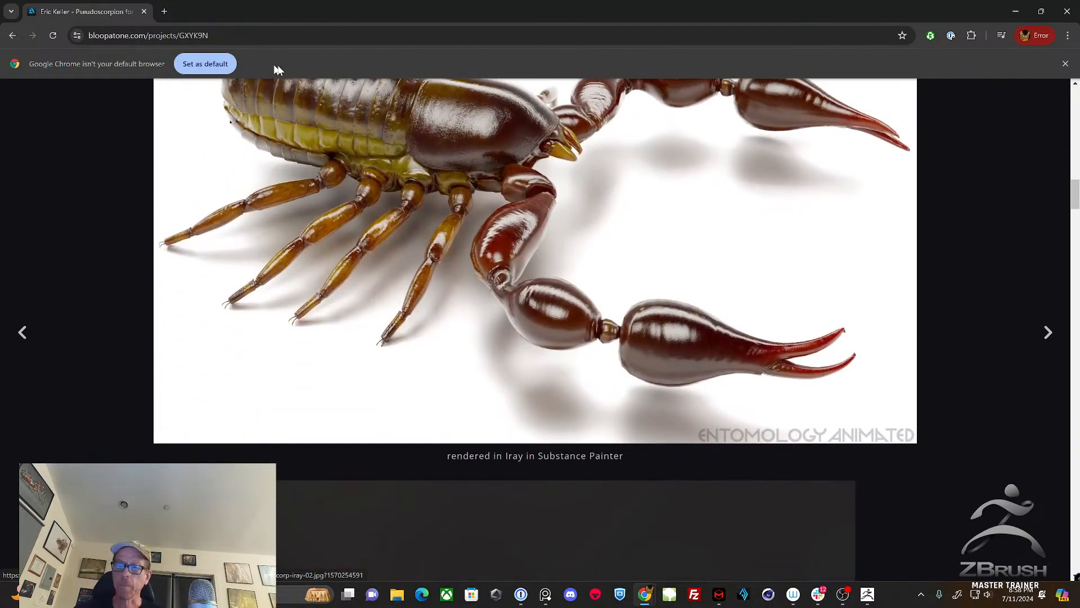
# Return to the portfolio and open the Katydid VR project at its description
pyautogui.click(12, 36)
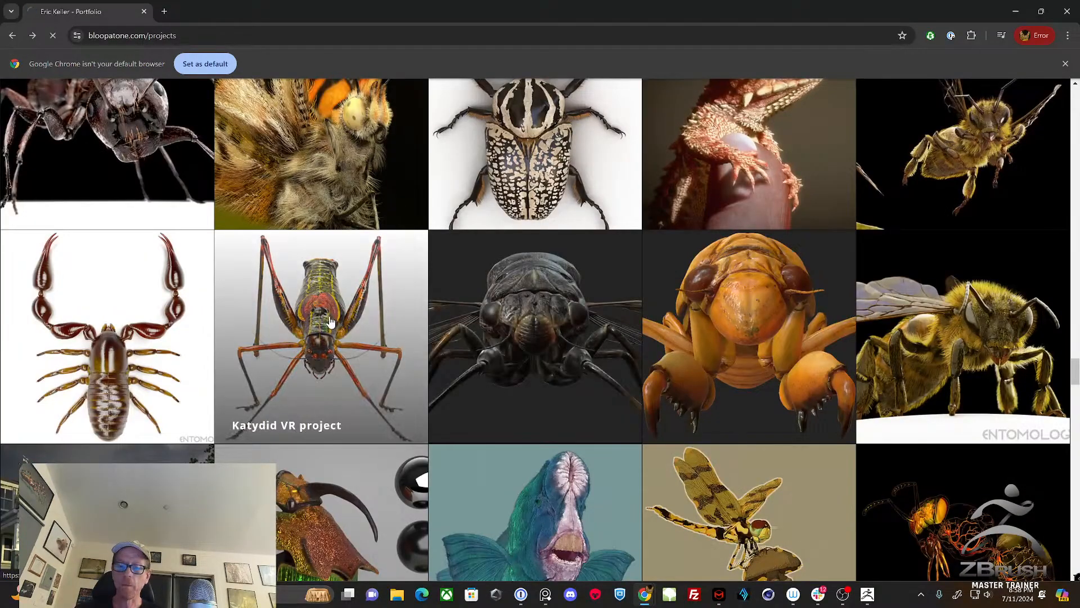
pyautogui.click(330, 322)
pyautogui.scroll(-5, 446, 332)
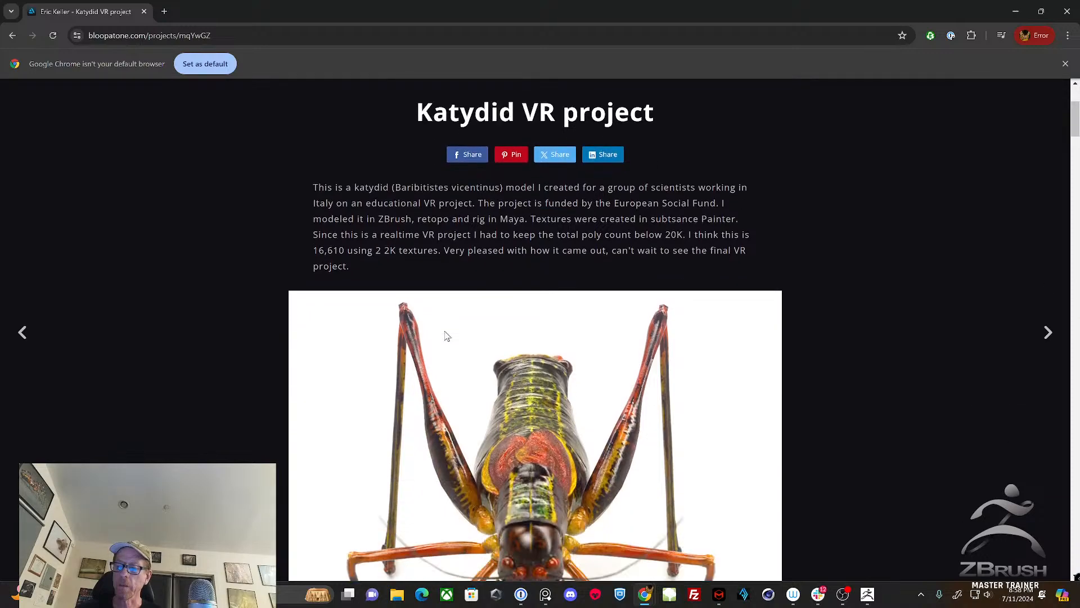
# Examine the katydid's color renders, ZBrush sculpt images, and Maya rig and wireframe screenshots
pyautogui.scroll(-6, 445, 332)
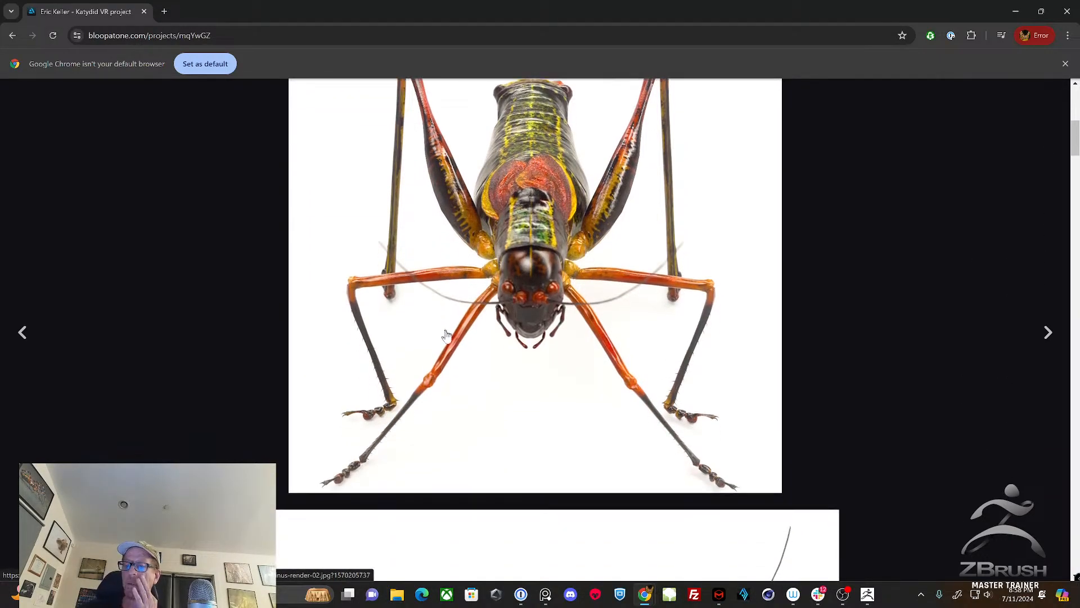
pyautogui.scroll(-9, 451, 347)
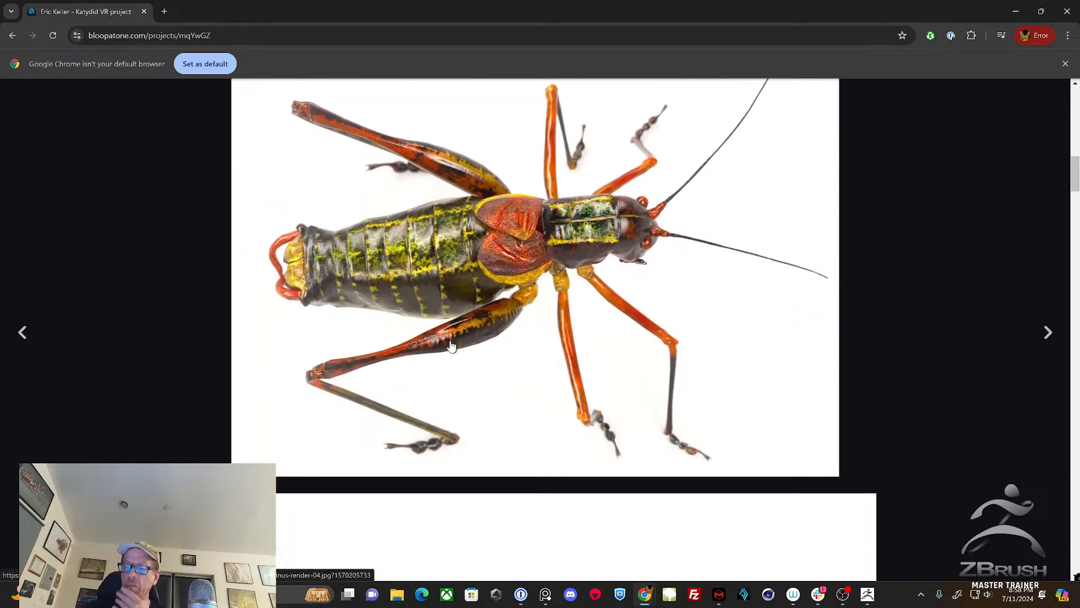
pyautogui.scroll(-8, 452, 348)
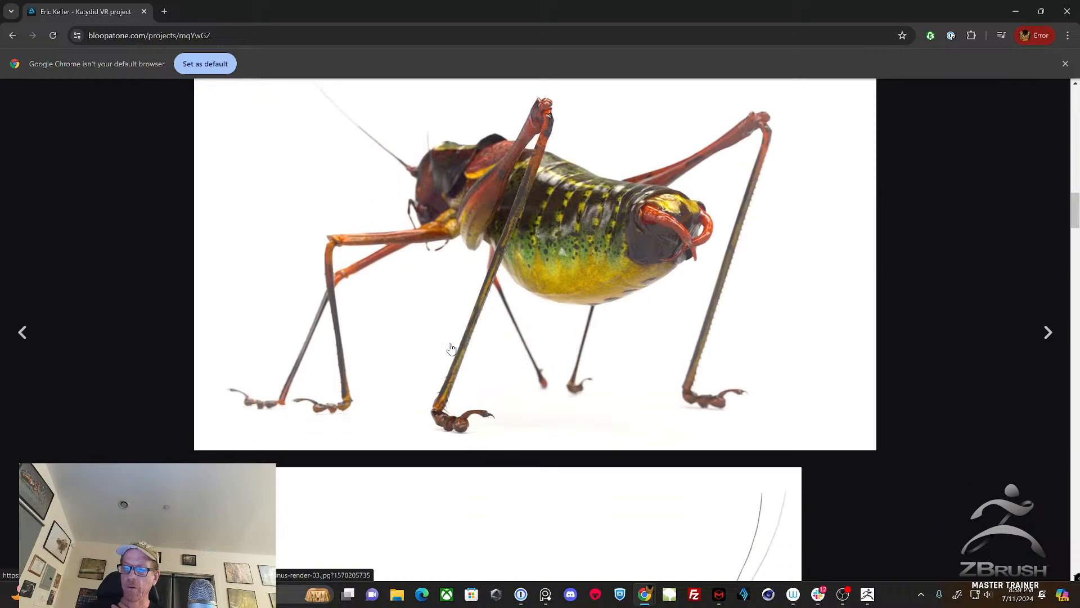
pyautogui.scroll(-6, 452, 350)
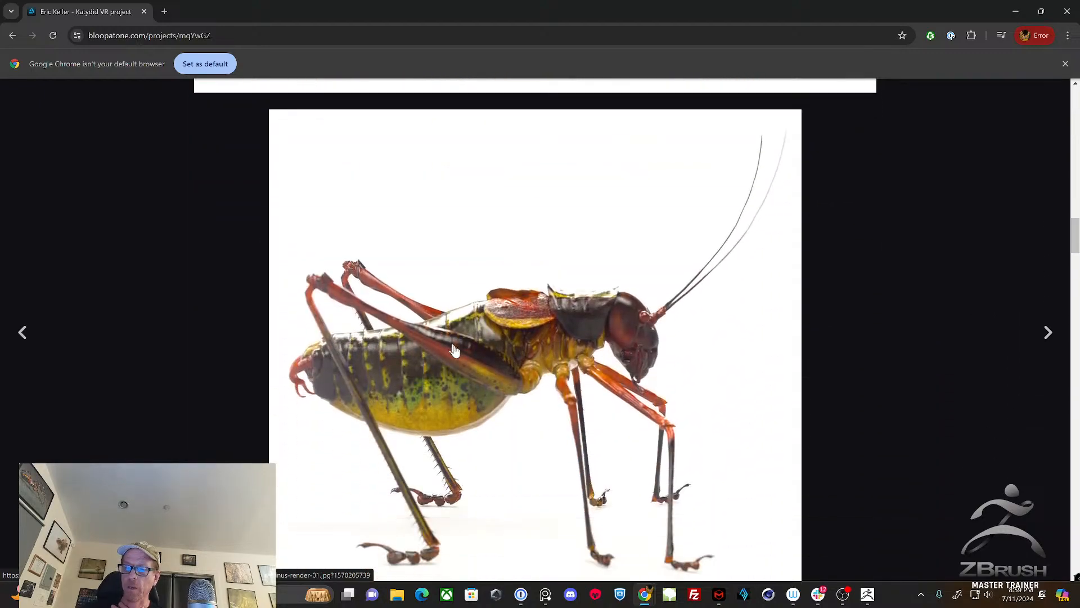
pyautogui.scroll(-15, 475, 364)
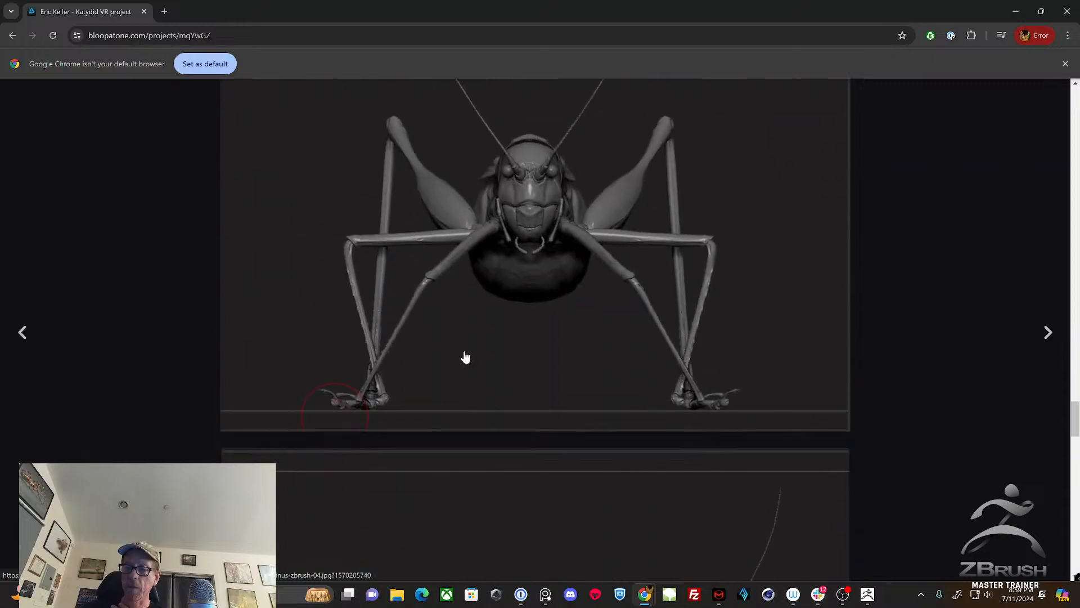
pyautogui.scroll(-15, 465, 357)
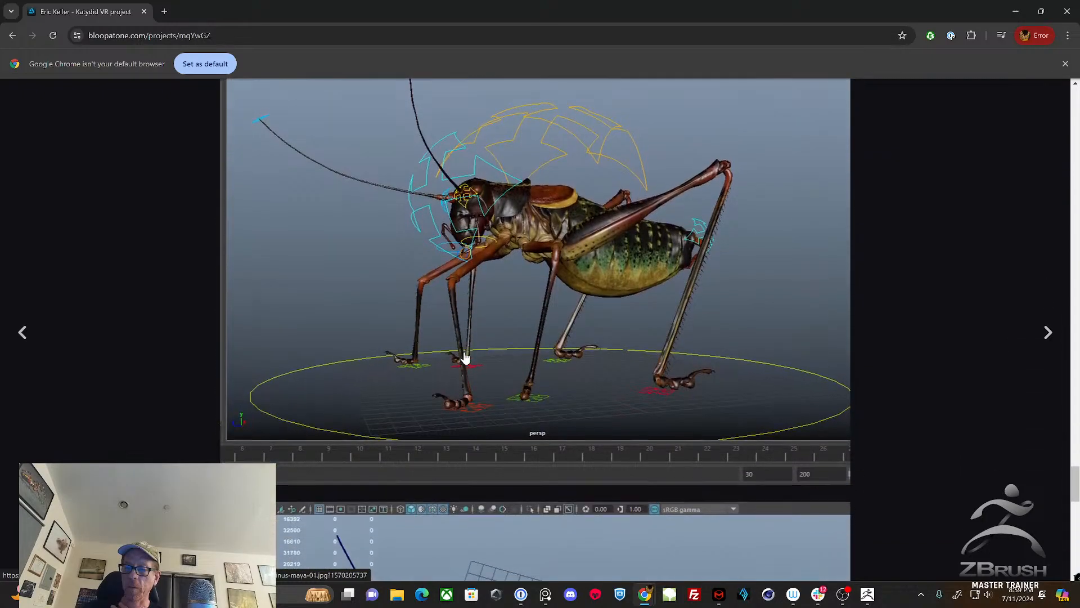
pyautogui.scroll(-5, 466, 358)
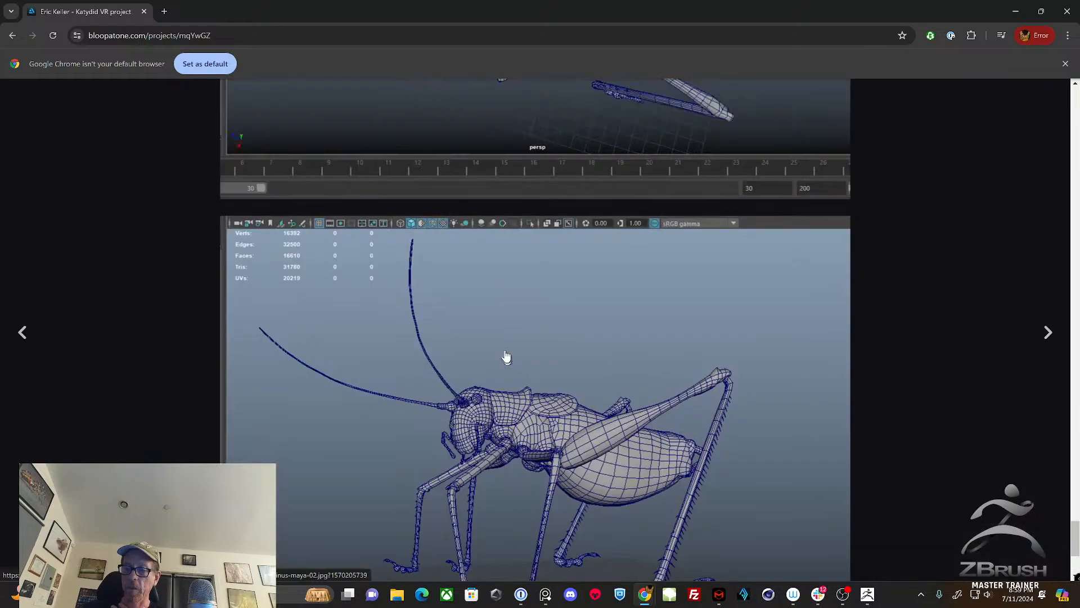
pyautogui.scroll(20, 506, 356)
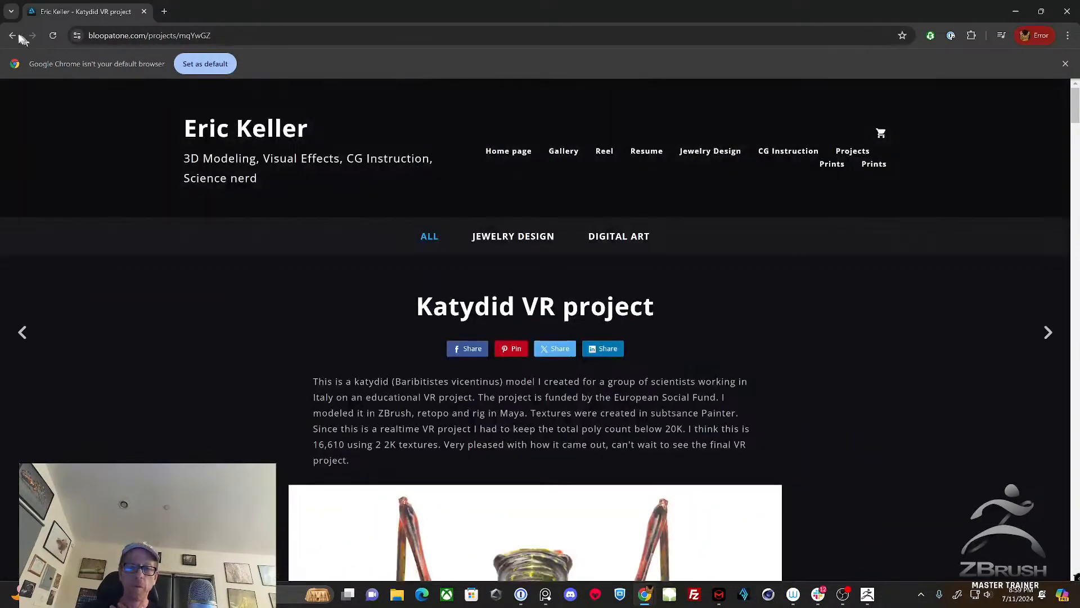
# Return to the portfolio, find the Goliathus beetle for Augmented Reality project and open it at its description
pyautogui.click(16, 38)
pyautogui.scroll(2, 522, 299)
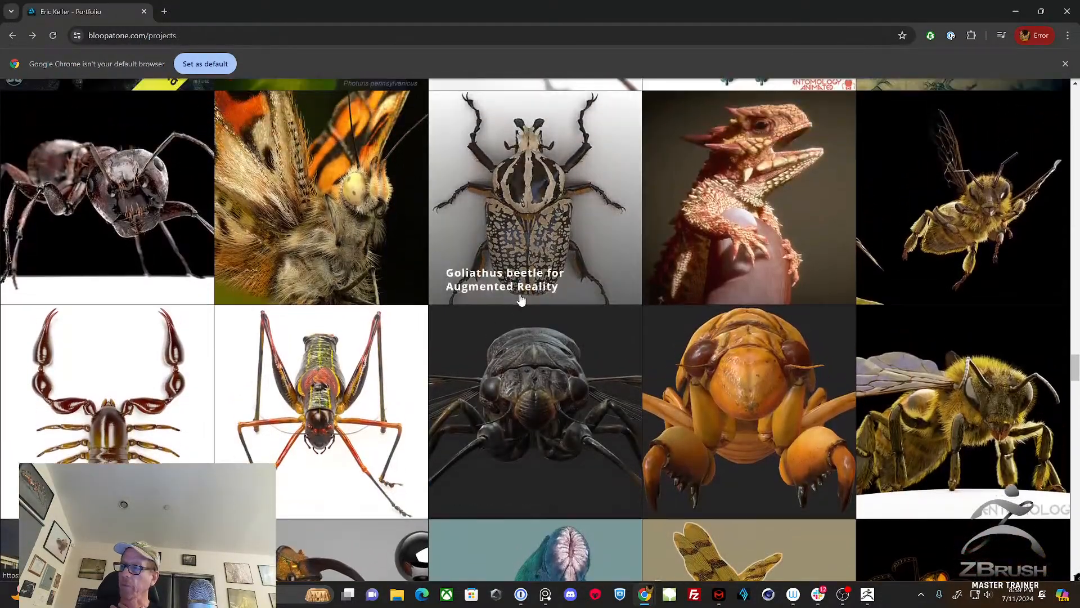
pyautogui.scroll(-5, 523, 302)
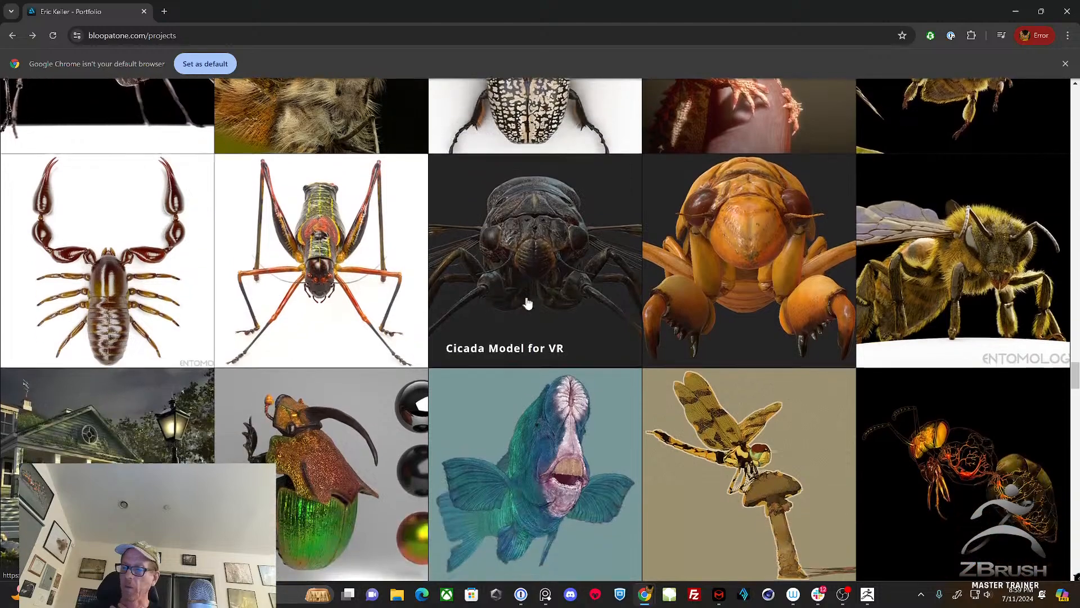
pyautogui.scroll(6, 528, 304)
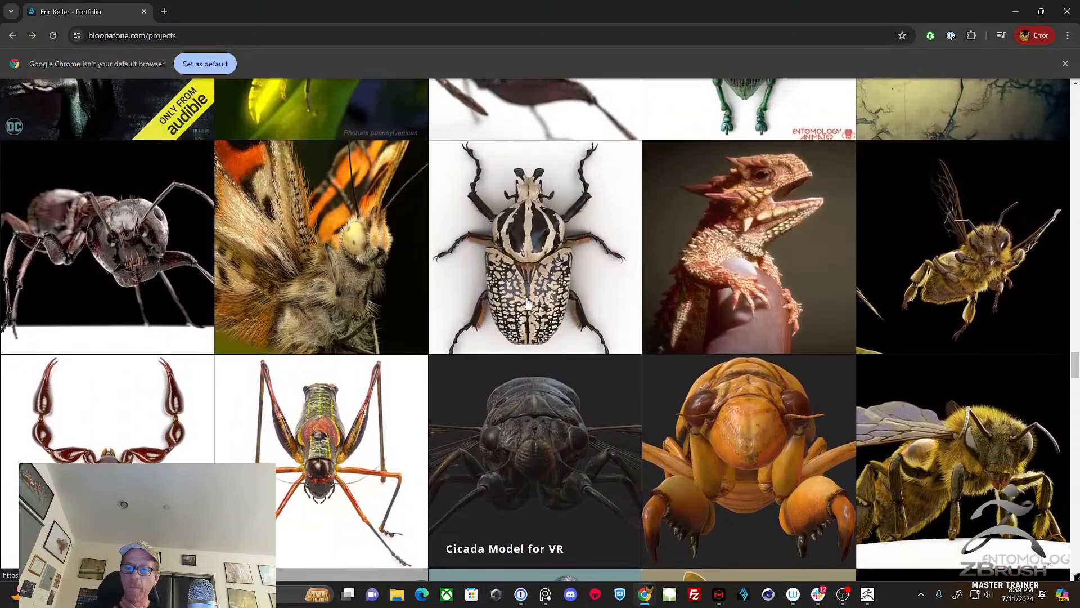
pyautogui.scroll(3, 529, 304)
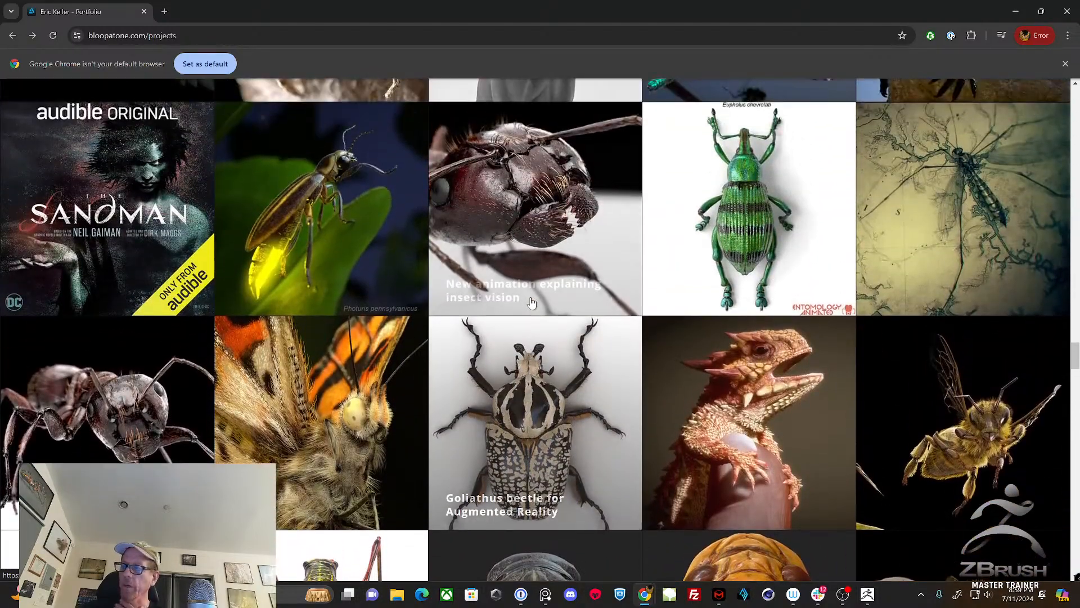
pyautogui.scroll(5, 531, 303)
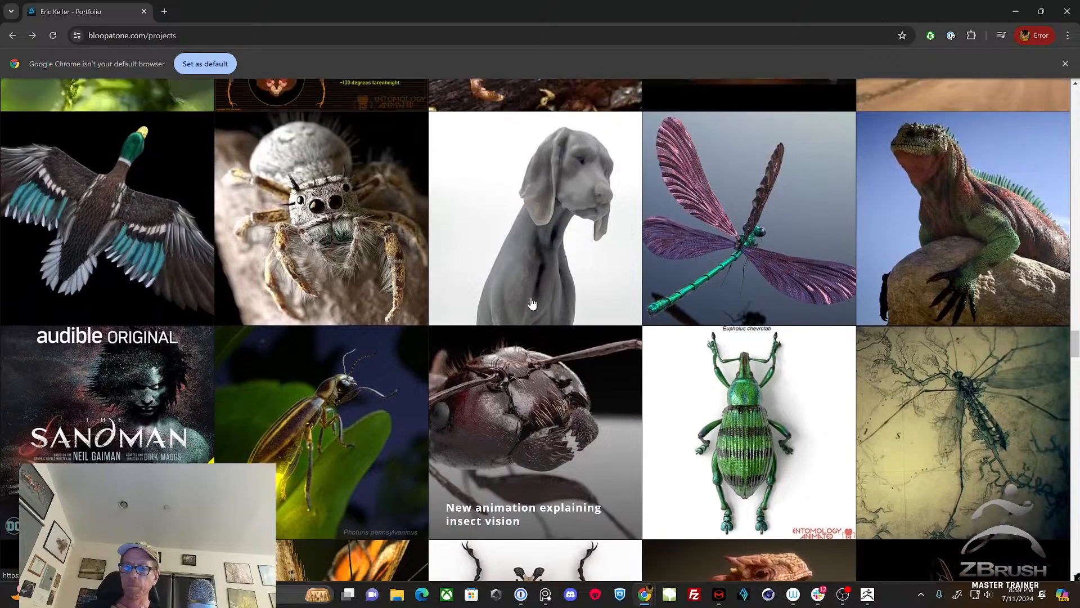
pyautogui.scroll(20, 532, 304)
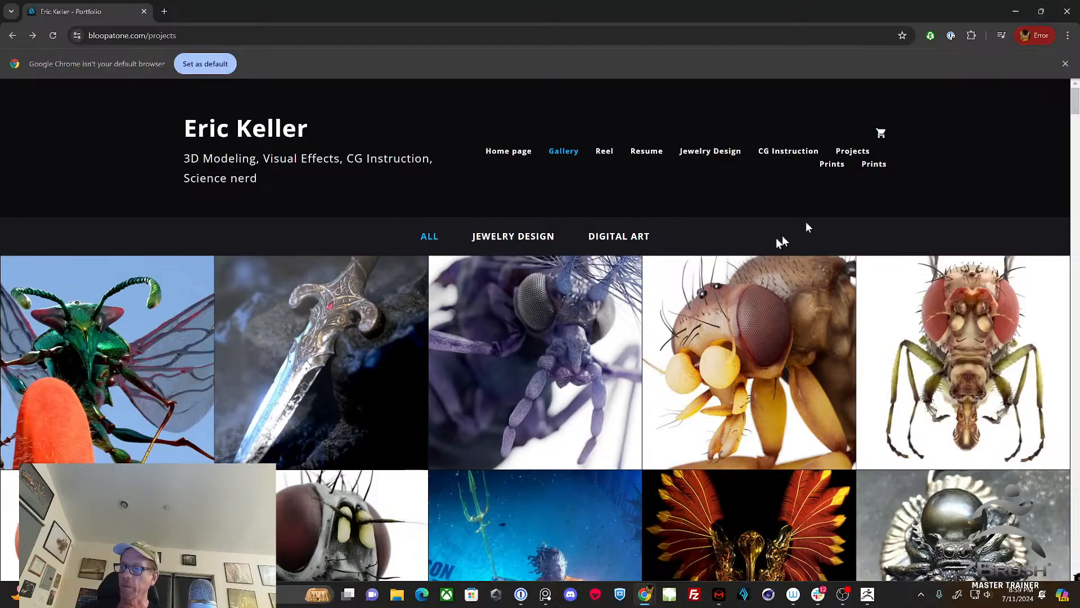
pyautogui.scroll(-20, 785, 237)
pyautogui.scroll(-15, 782, 237)
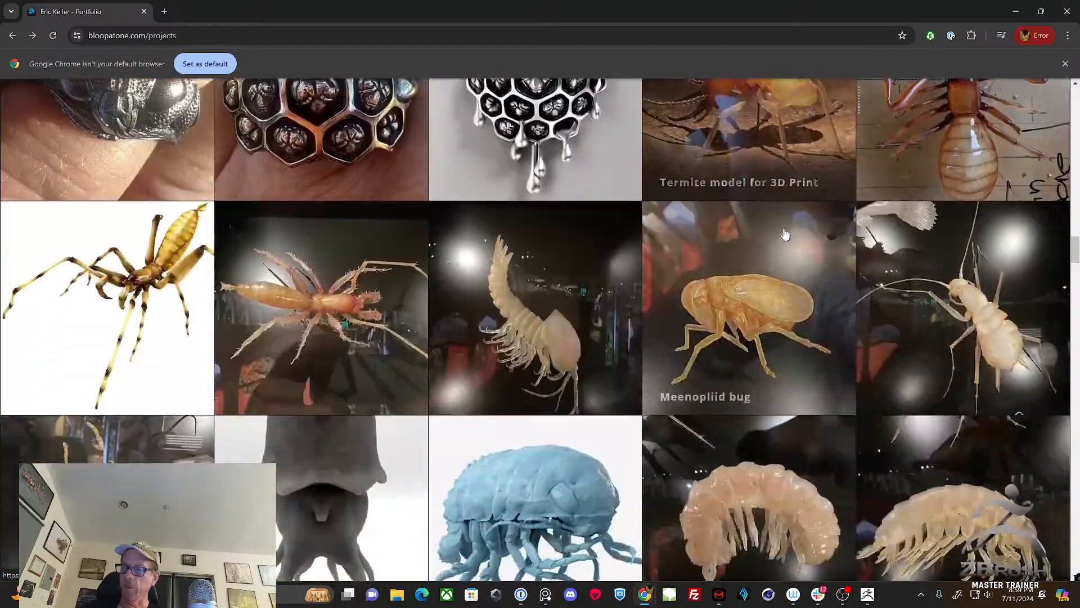
pyautogui.scroll(-15, 785, 234)
pyautogui.scroll(-12, 786, 233)
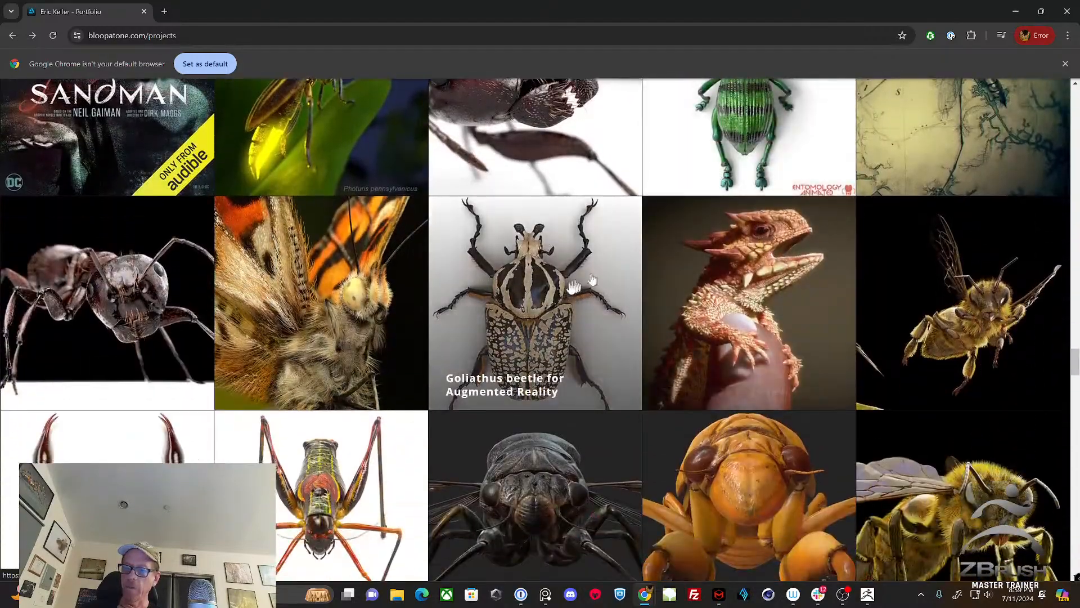
pyautogui.click(571, 289)
pyautogui.scroll(-5, 616, 268)
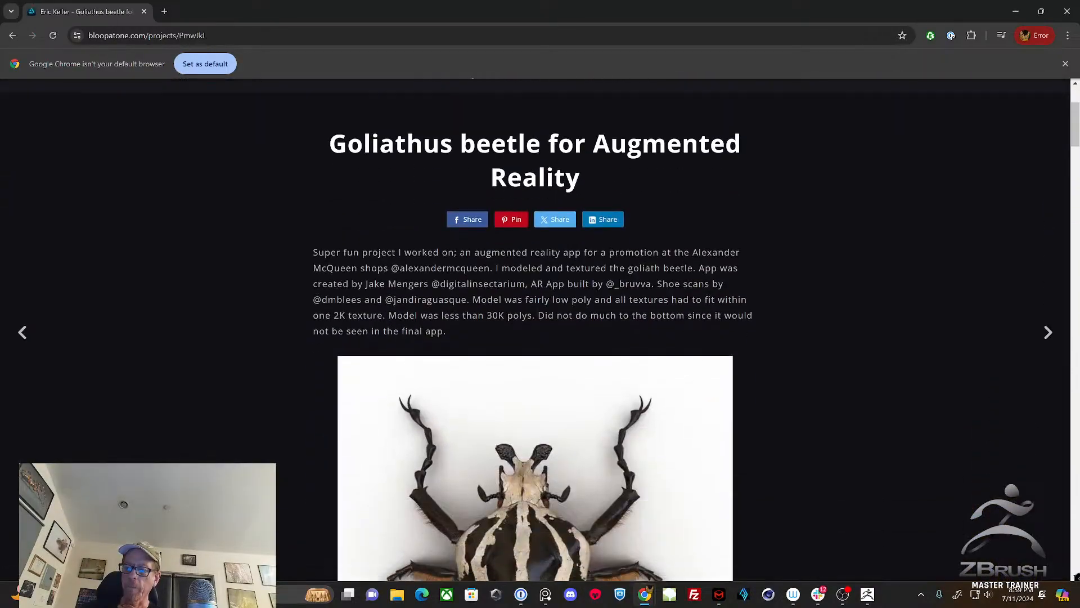
# Watch the AR app test videos of the goliath beetles crawling over the Alexander McQueen shoes
pyautogui.scroll(-10, 621, 269)
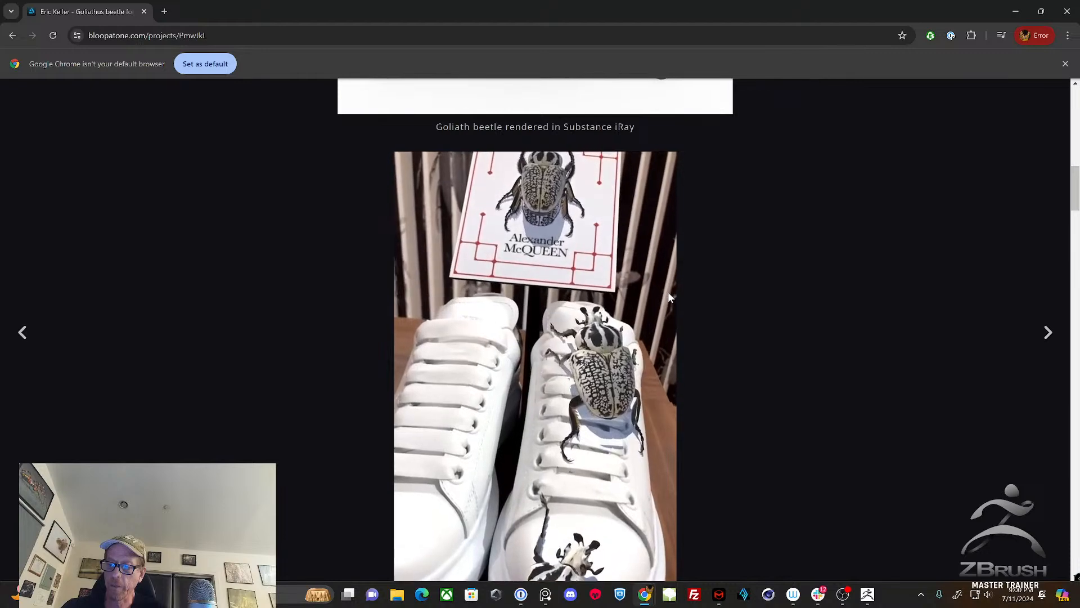
pyautogui.scroll(-2, 669, 289)
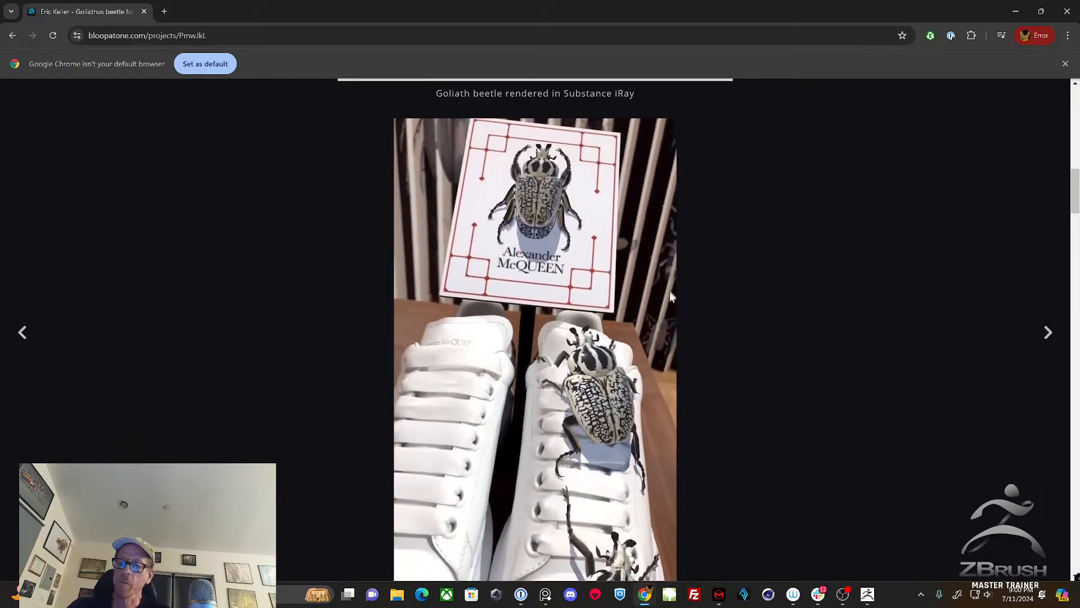
pyautogui.scroll(-7, 669, 292)
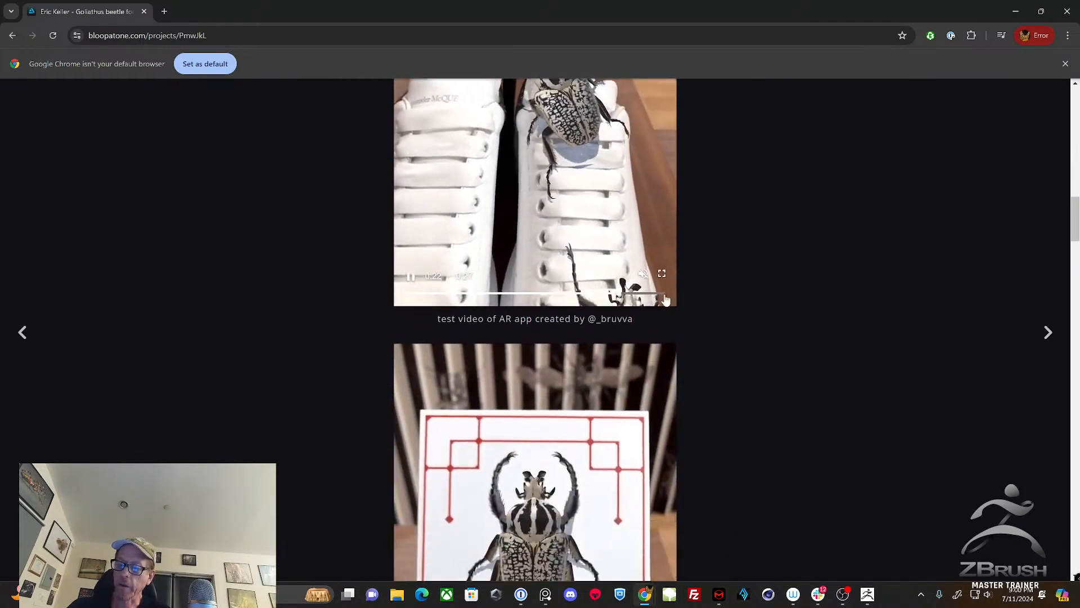
pyautogui.scroll(-2, 666, 299)
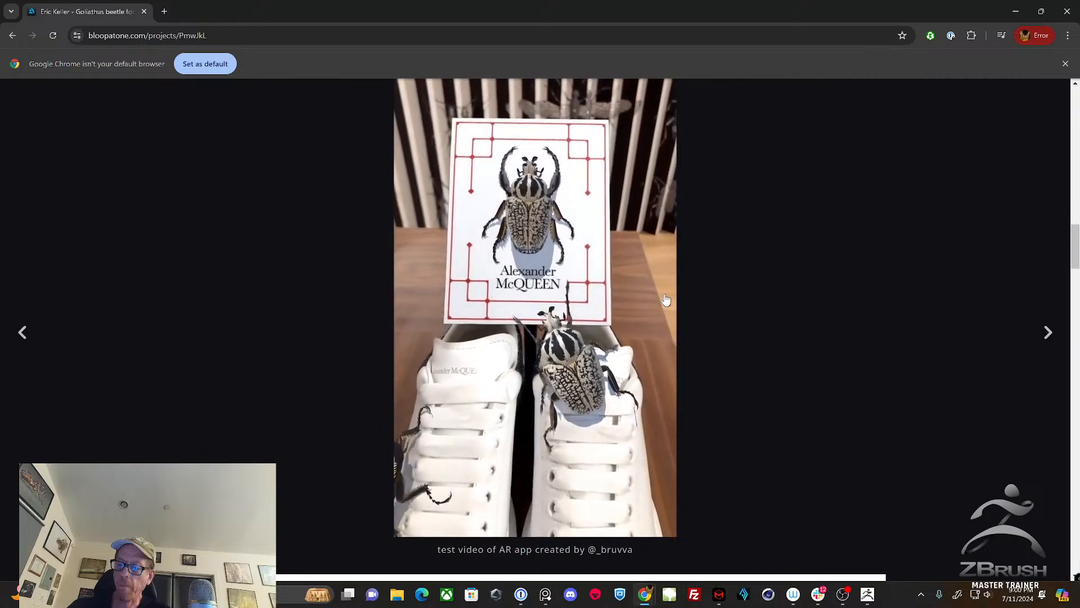
pyautogui.scroll(-7, 666, 298)
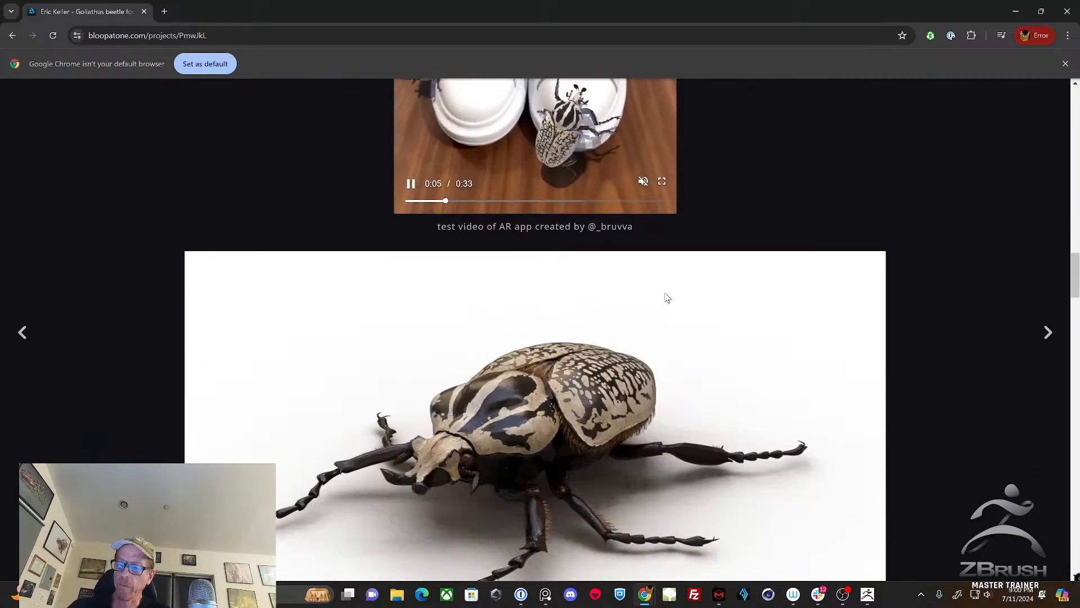
pyautogui.scroll(5, 664, 304)
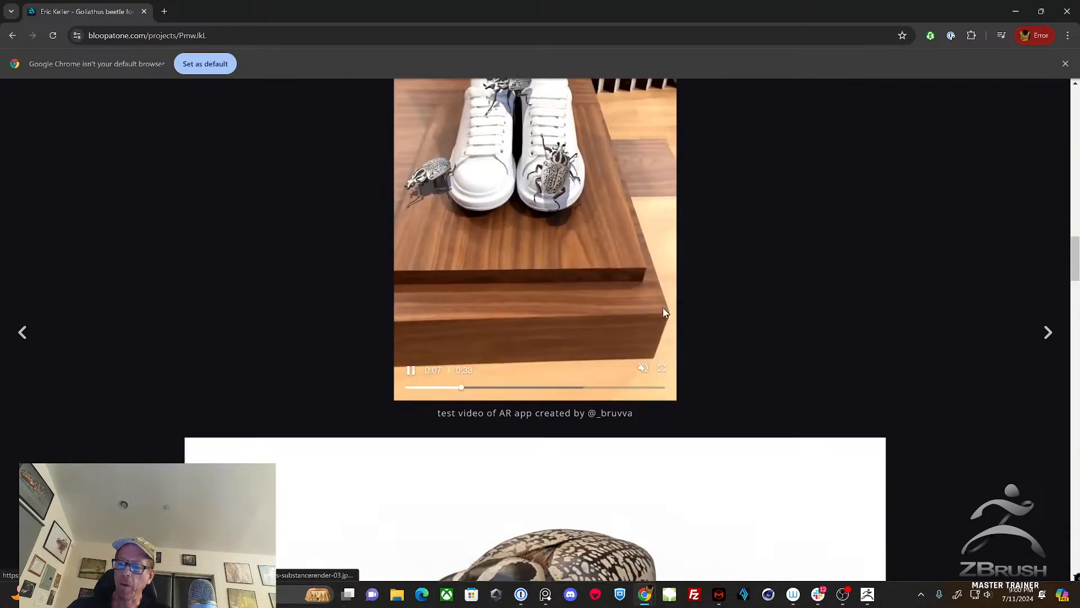
pyautogui.scroll(-2, 661, 307)
pyautogui.scroll(-2, 659, 308)
# Examine the goliath beetle's Substance renders, texture layout, ZBrush sculpt images and low-poly Maya wireframe
pyautogui.scroll(-7, 601, 379)
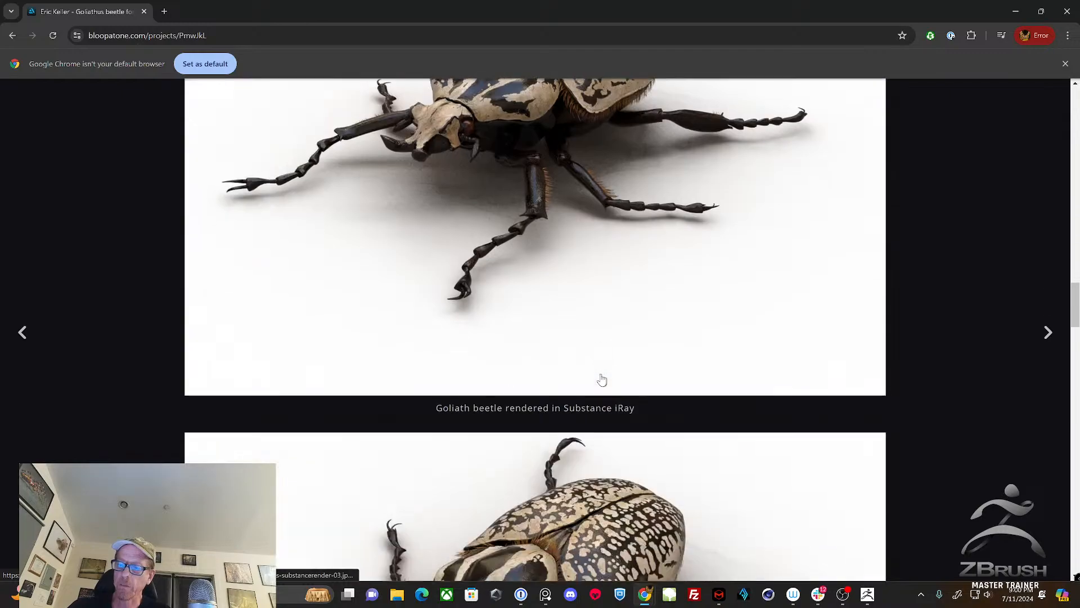
pyautogui.scroll(-15, 603, 378)
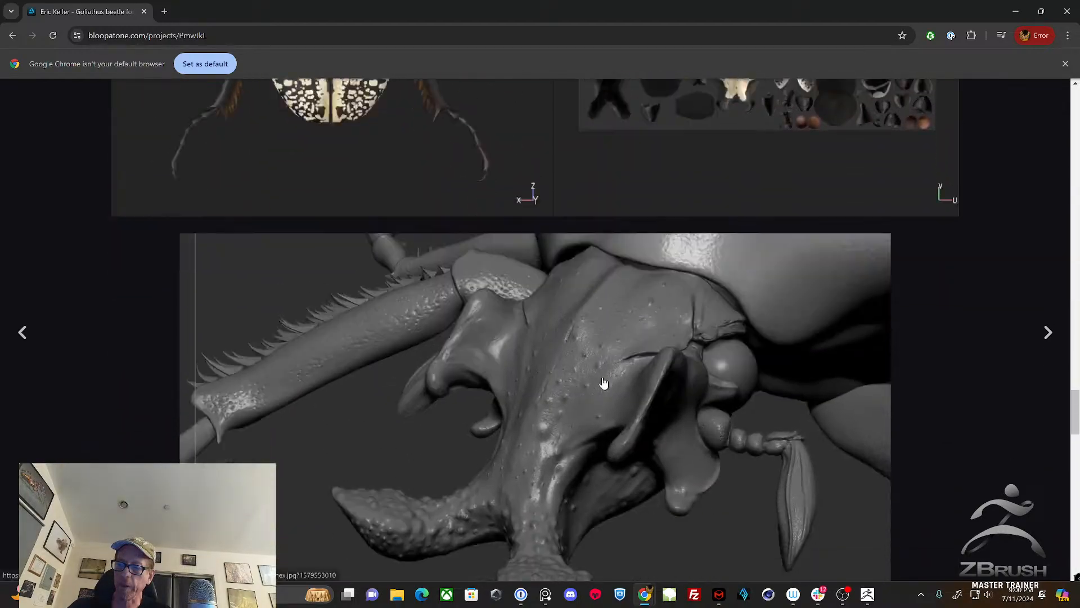
pyautogui.scroll(-12, 606, 384)
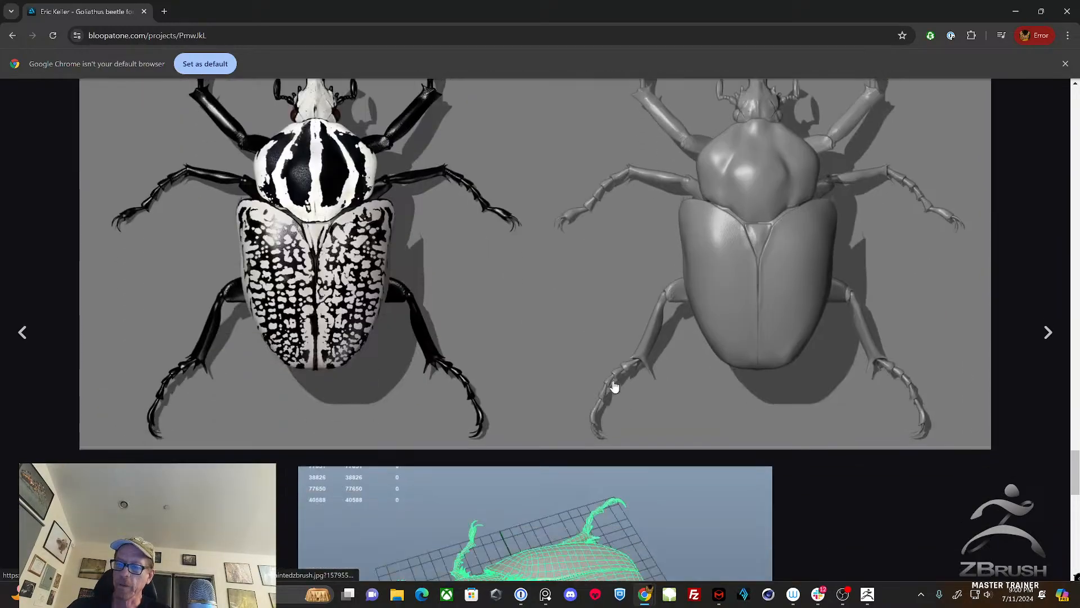
pyautogui.scroll(-12, 620, 389)
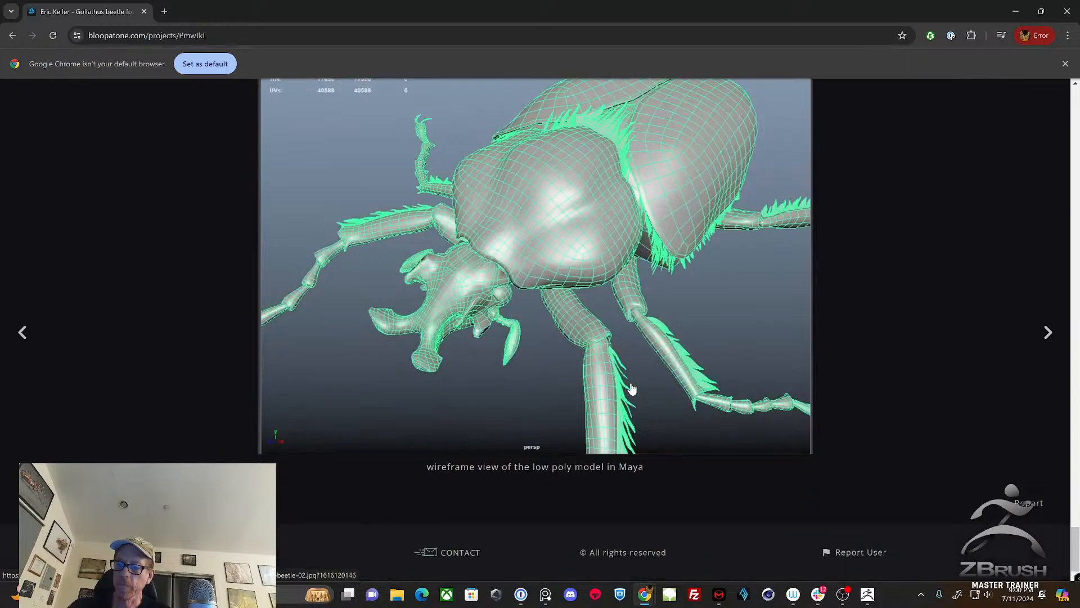
pyautogui.scroll(20, 630, 389)
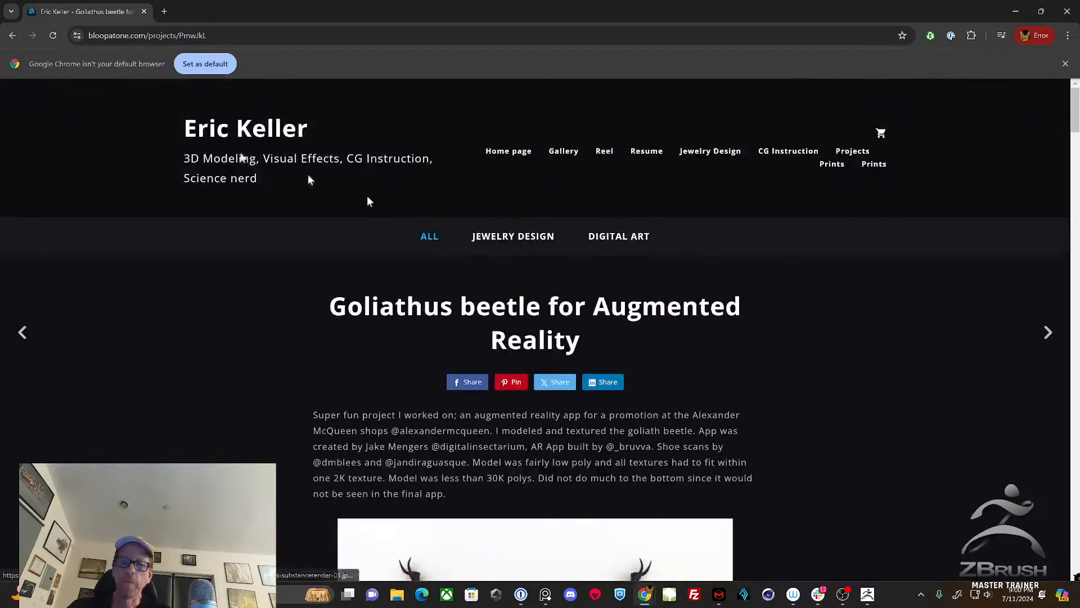
# Go back to the portfolio's project overview and browse up through its thumbnails, then close the browser to return to the honey bee in ZBrush
pyautogui.click(12, 36)
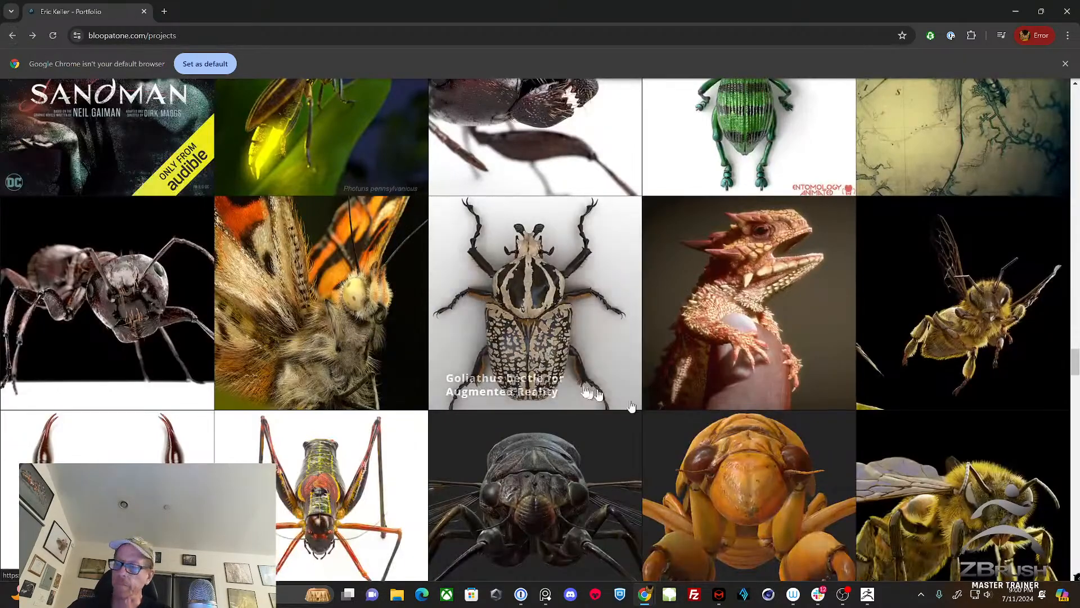
pyautogui.scroll(20, 336, 256)
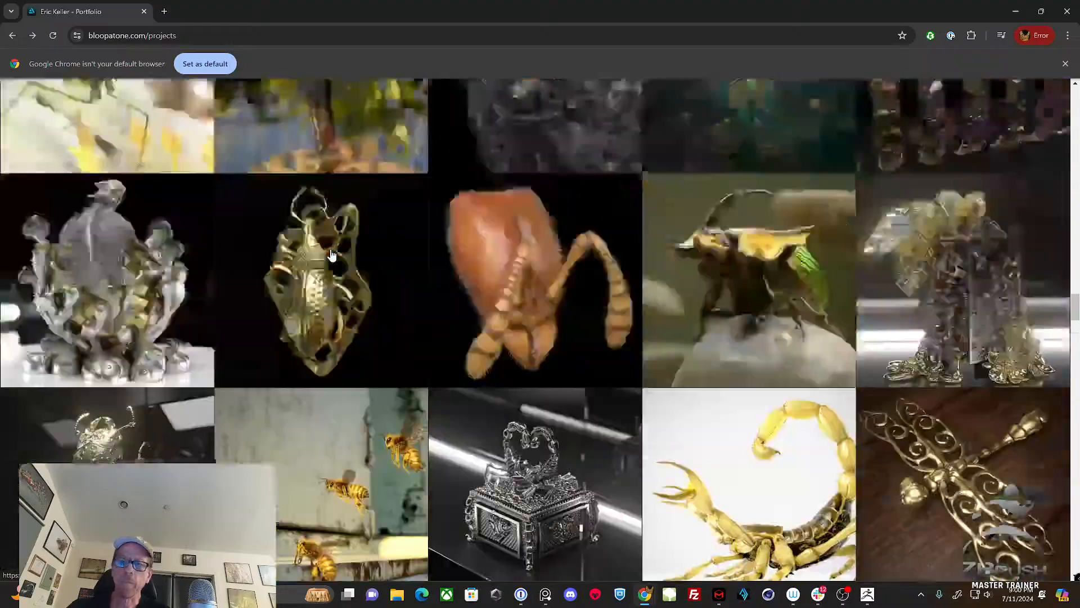
pyautogui.scroll(3, 228, 194)
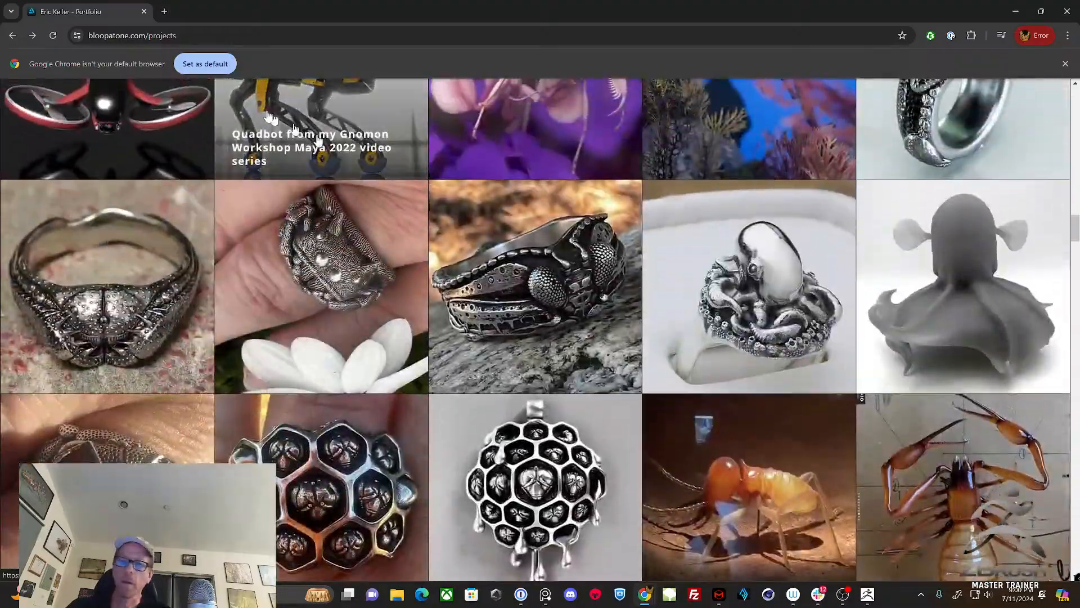
pyautogui.scroll(20, 538, 102)
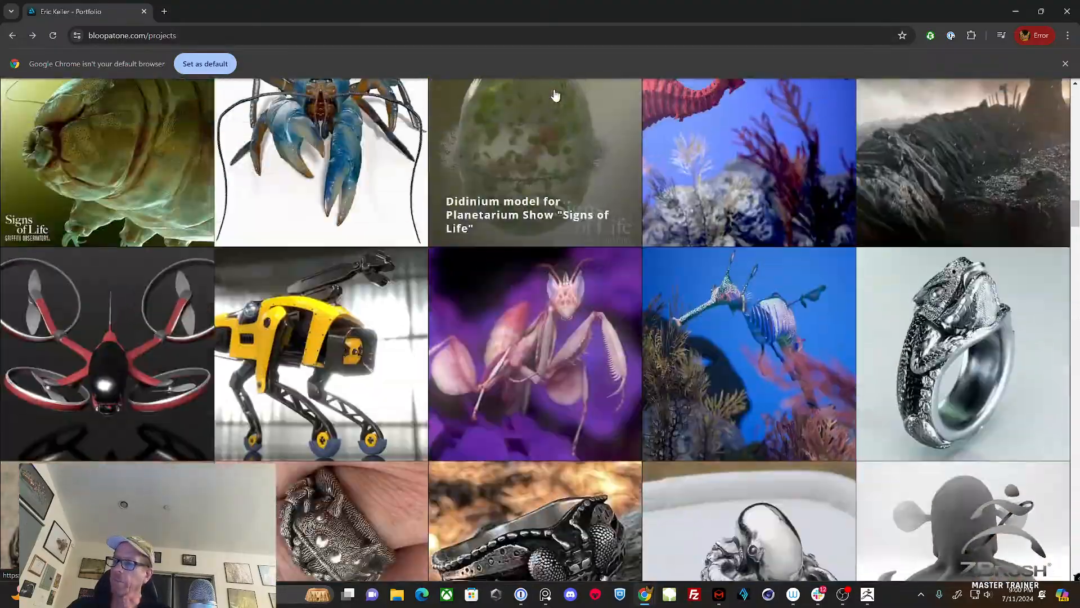
pyautogui.scroll(15, 555, 95)
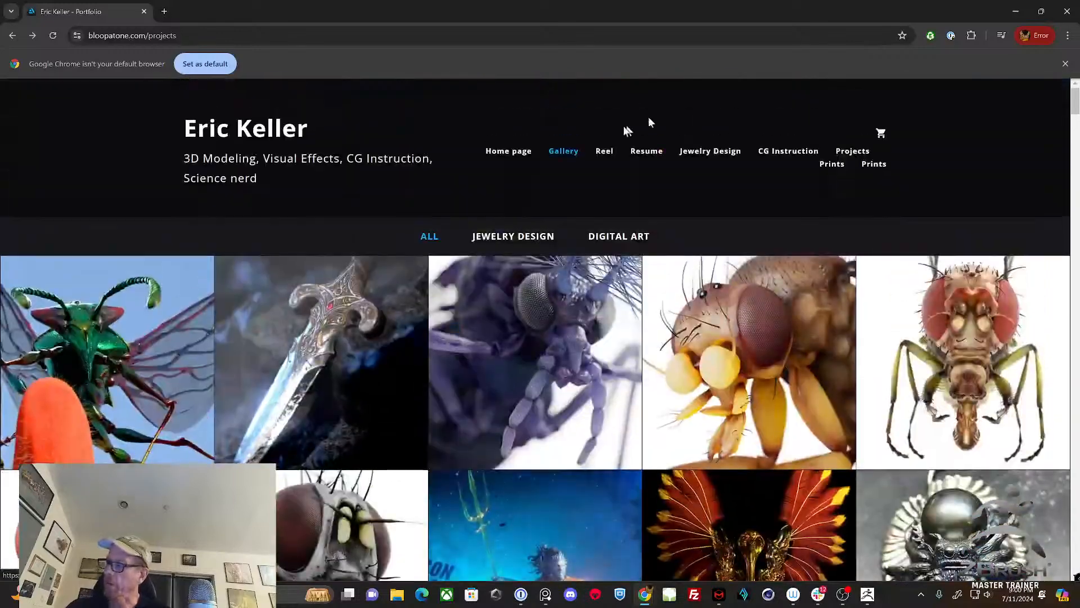
pyautogui.click(1068, 10)
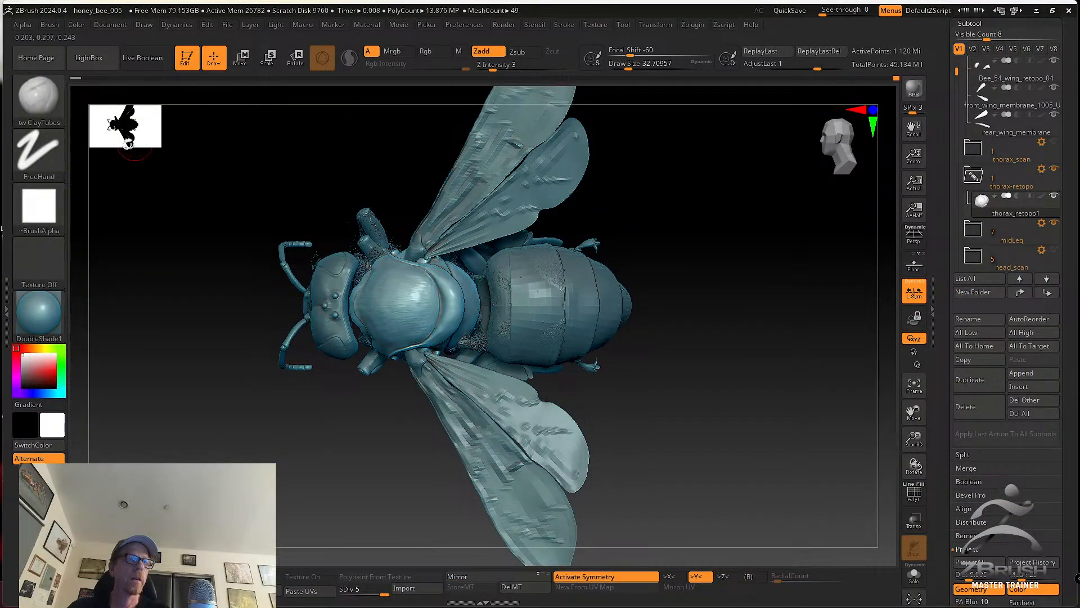